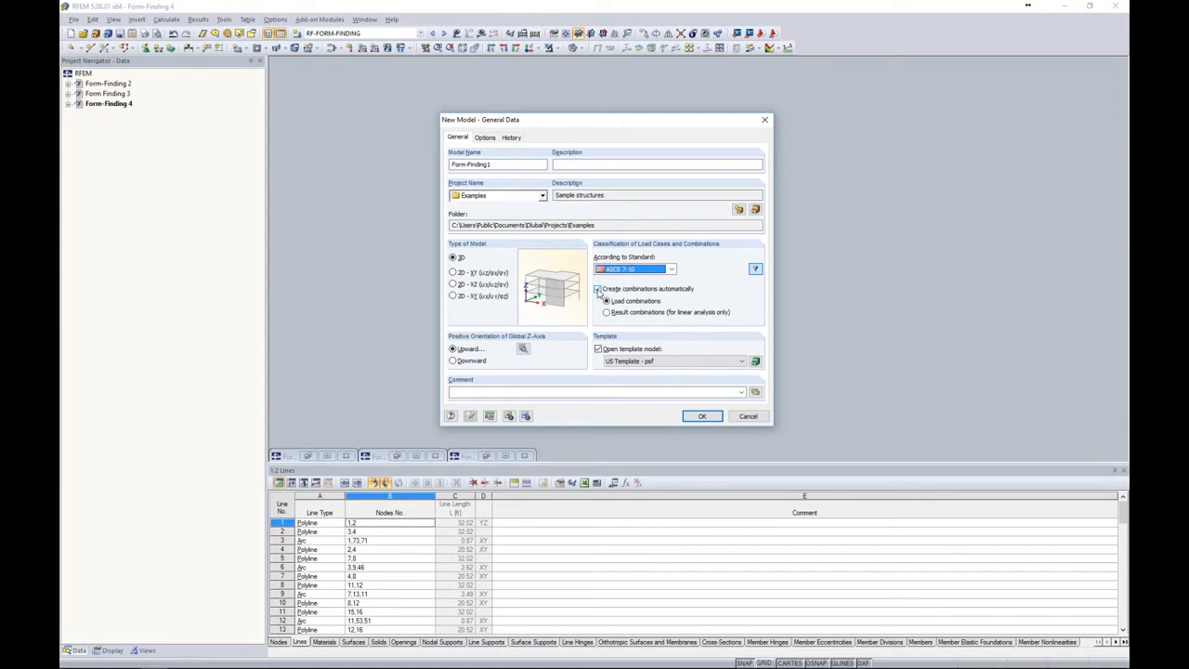
# Create the Form-Finding1 model with automatic combinations off and RF-FORM-FINDING and RF-CUTTING-PATTERN active, and maximize its window
pyautogui.click(598, 289)
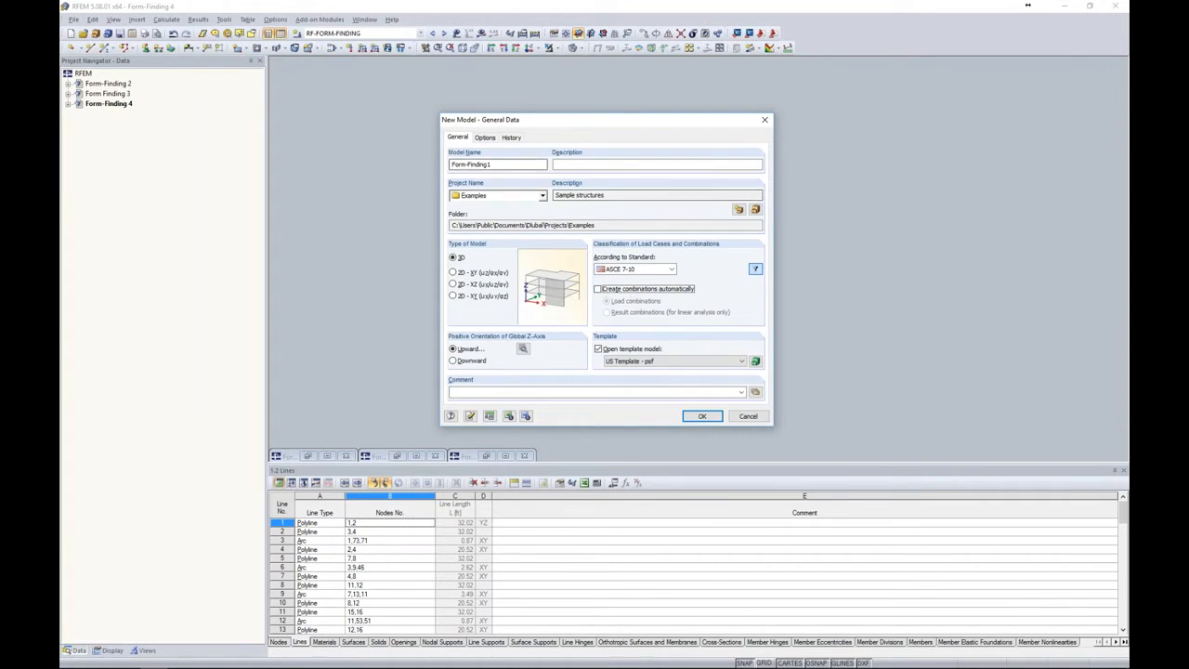
pyautogui.click(482, 139)
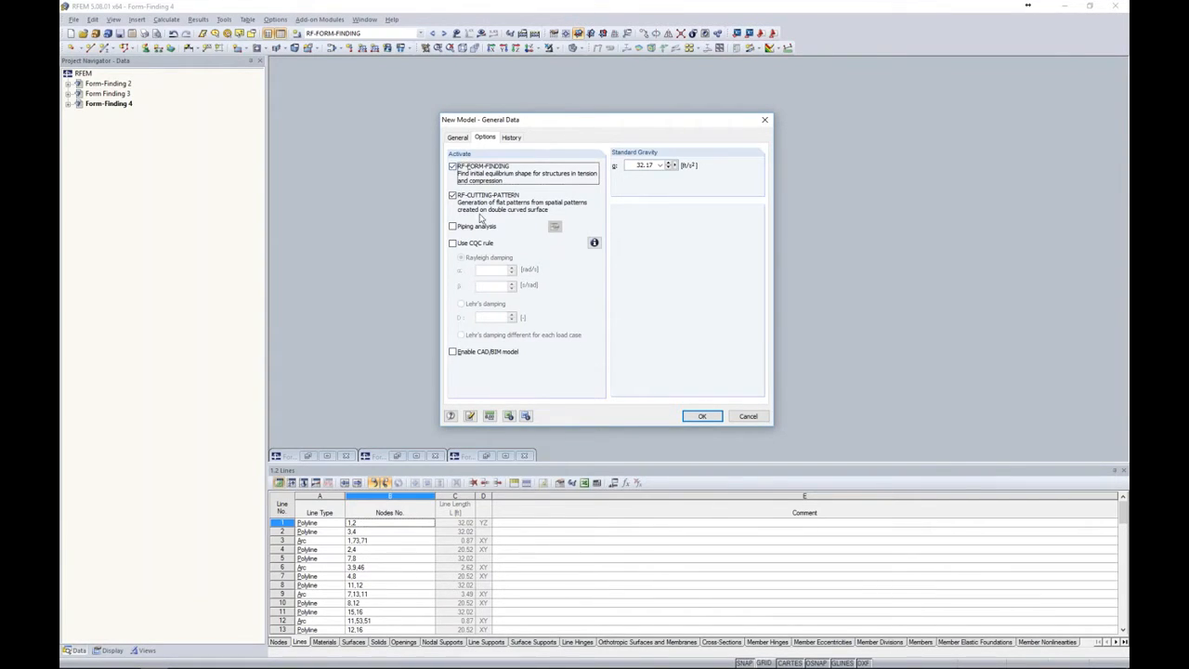
pyautogui.click(701, 416)
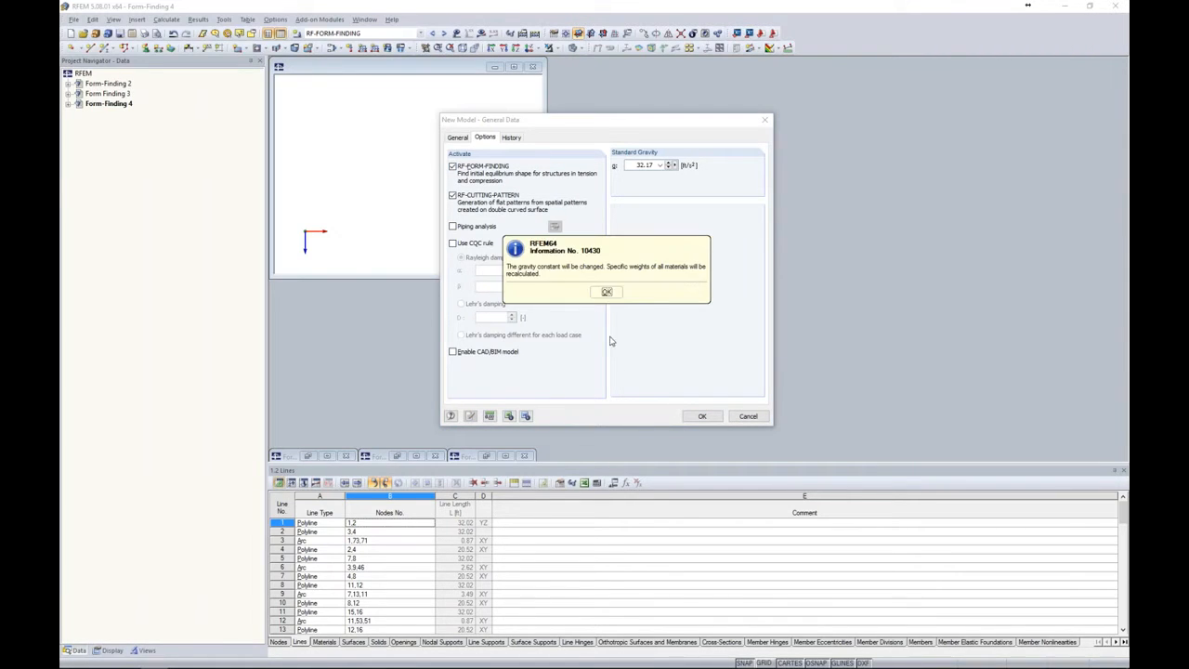
pyautogui.click(607, 363)
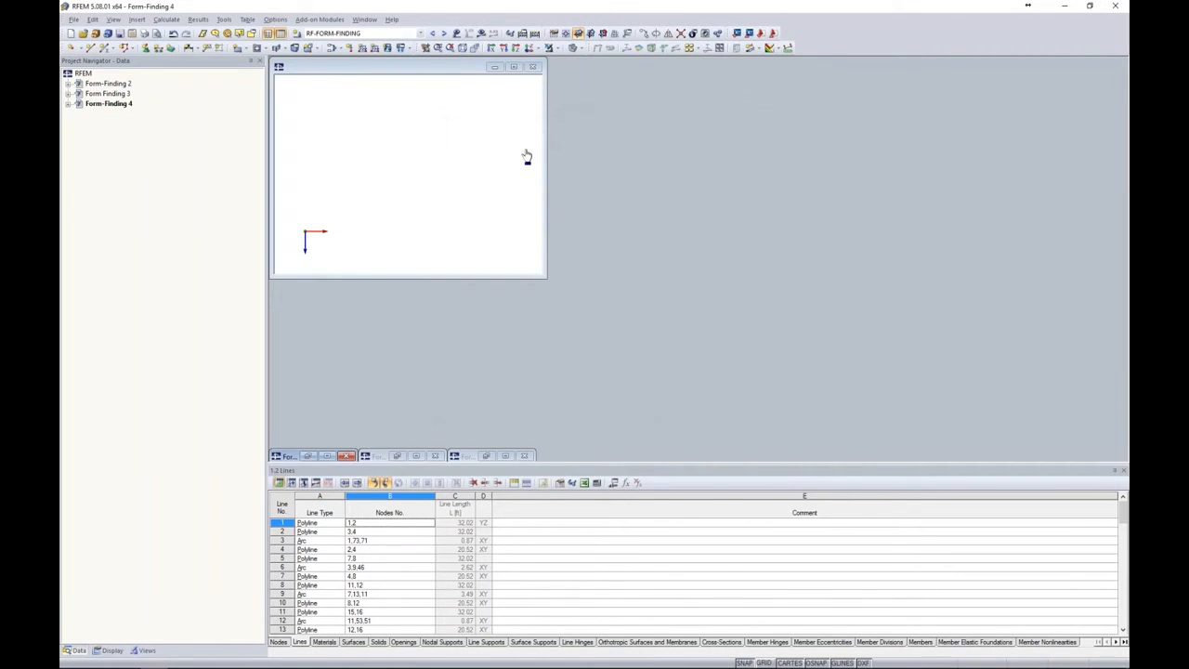
pyautogui.click(514, 67)
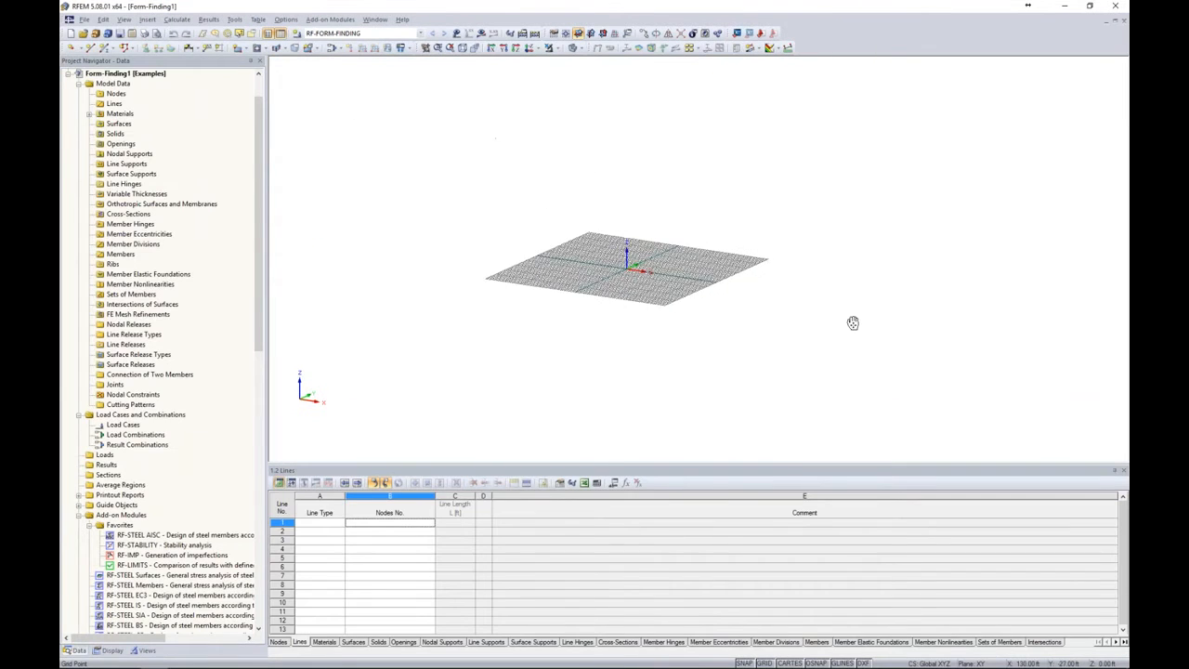
# Draw a straight line about 32 ft long from an upper node at X 0, Z 35 ft to a lower node at X 0, Y -30, Z 15 ft
pyautogui.scroll(3, 577, 245)
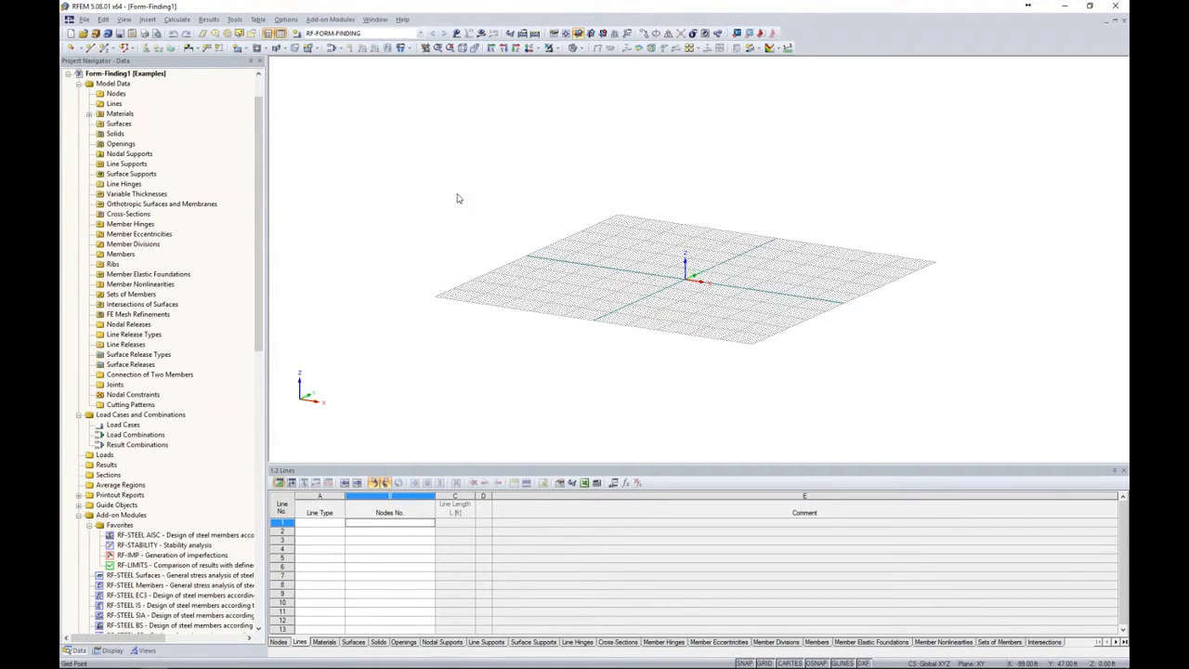
pyautogui.moveTo(527, 206); pyautogui.dragTo(486, 212, button='middle')
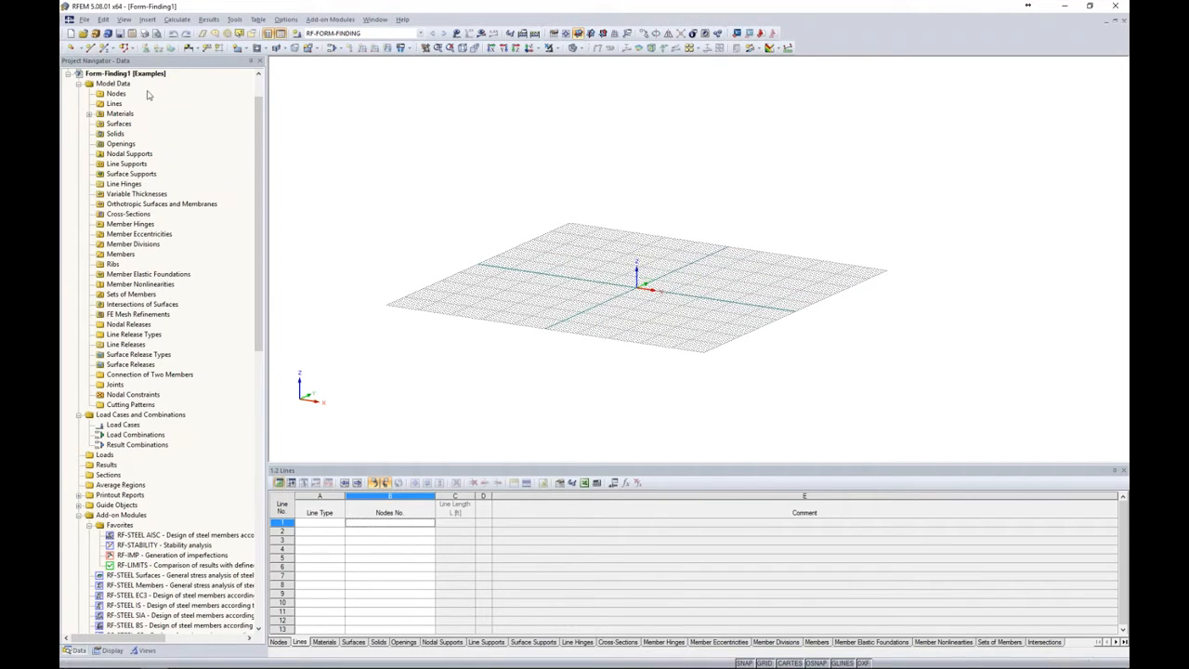
pyautogui.click(90, 48)
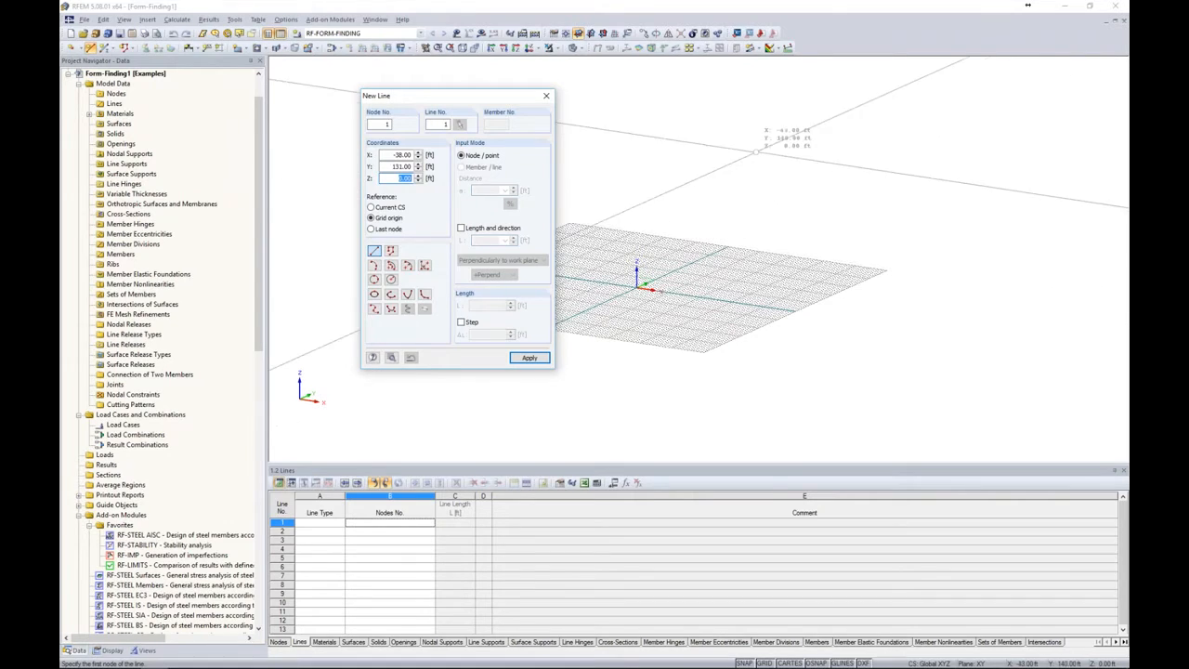
pyautogui.moveTo(389, 156); pyautogui.dragTo(437, 157)
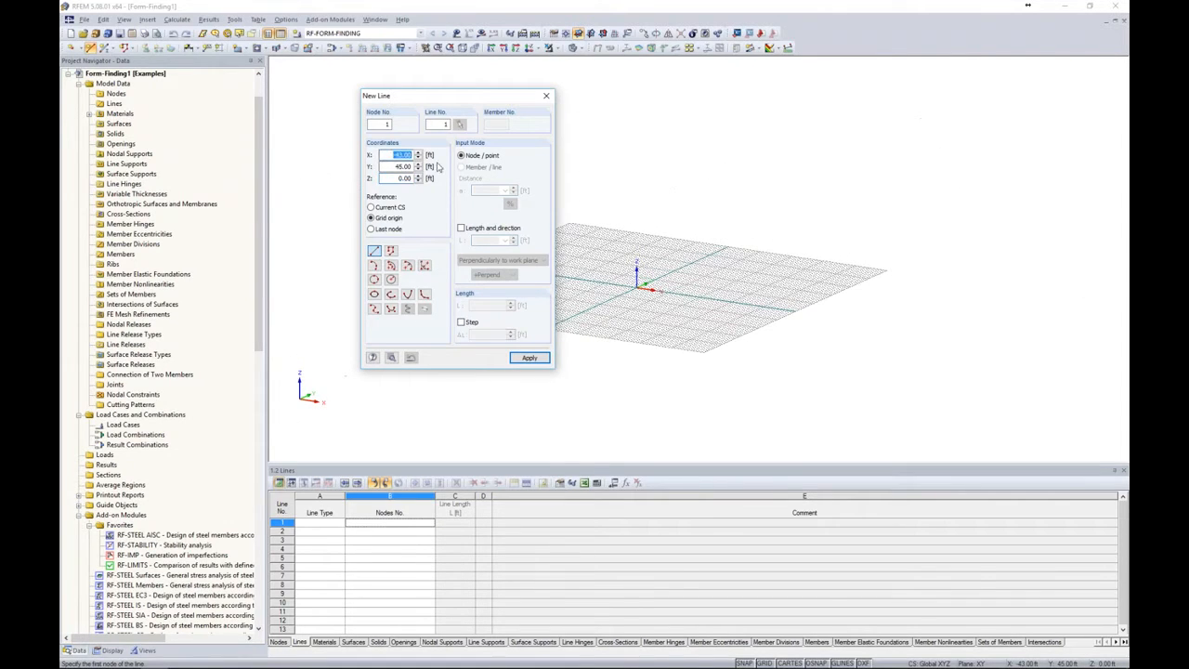
pyautogui.write('0')
pyautogui.press('Tab')
pyautogui.write('0')
pyautogui.press('Tab')
pyautogui.write('35')
pyautogui.click(526, 358)
pyautogui.press('Tab')
pyautogui.write('-30')
pyautogui.press('Tab')
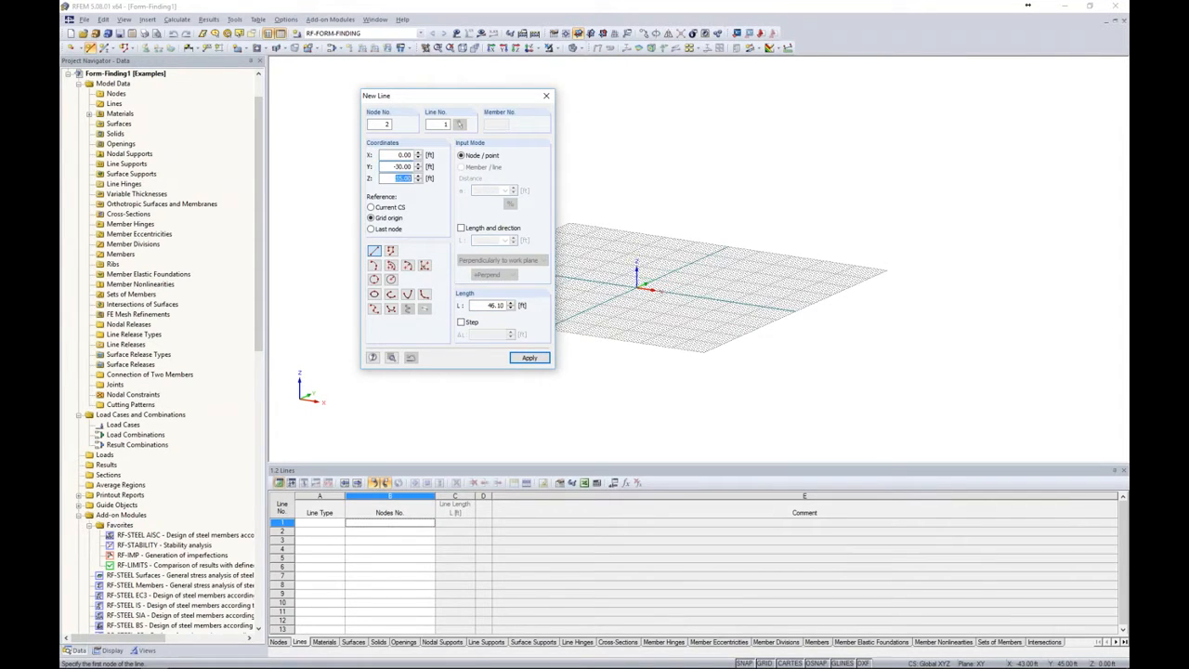
pyautogui.write('15')
pyautogui.click(528, 357)
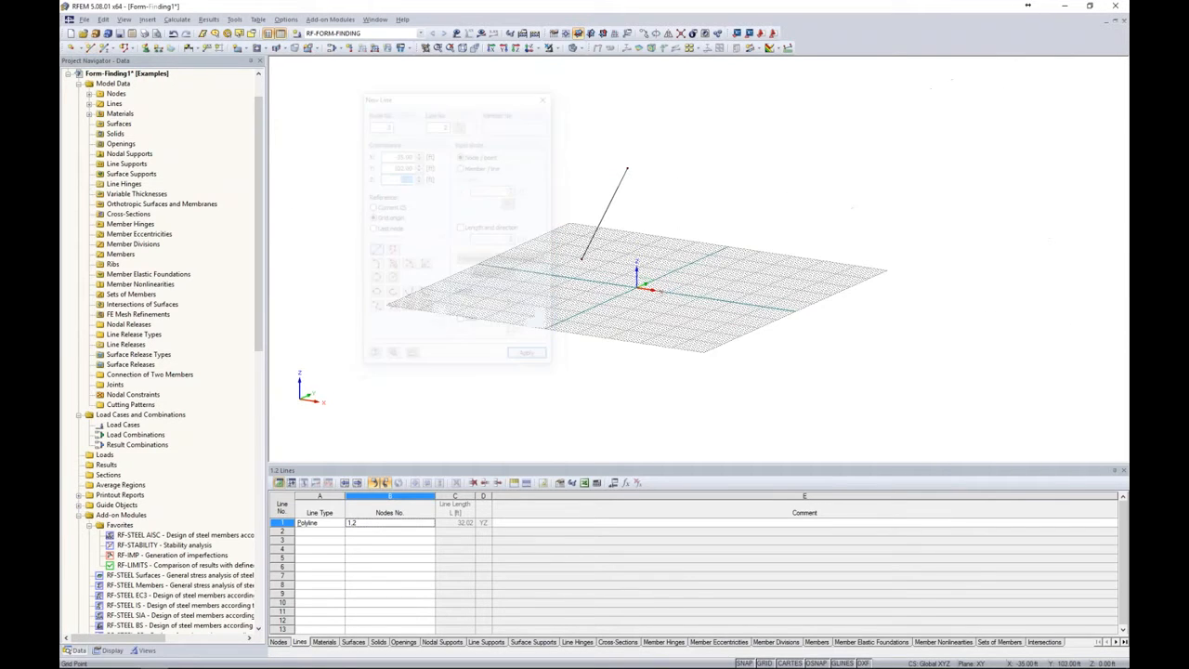
# Set up a rotated copy of the line about the Z axis with 9 copies at a 40° angle
pyautogui.keyDown('ctrl'); pyautogui.moveTo(705, 226); pyautogui.dragTo(650, 233, button='middle'); pyautogui.keyUp('ctrl')
pyautogui.moveTo(672, 261); pyautogui.dragTo(532, 150)
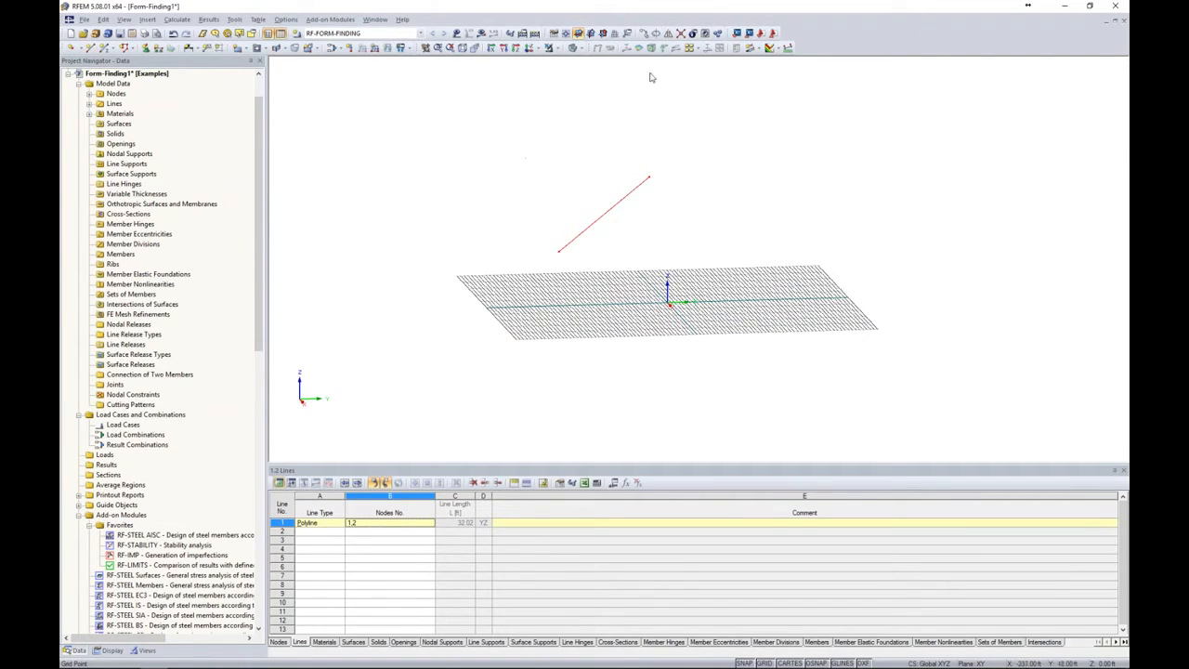
pyautogui.click(658, 36)
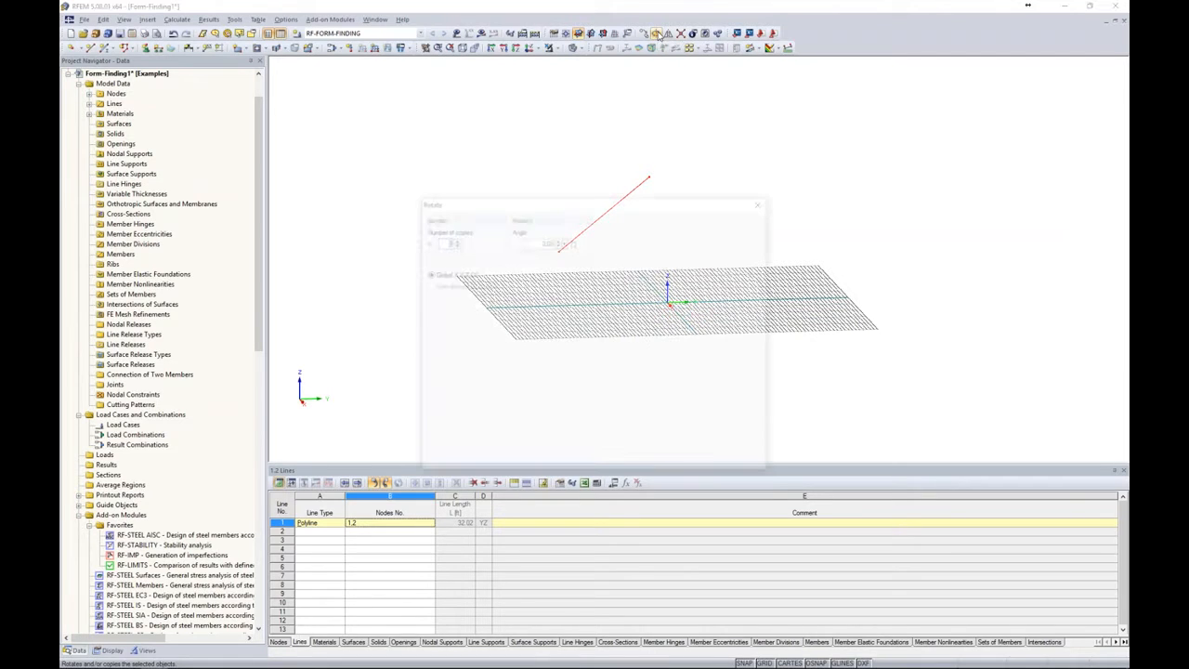
pyautogui.moveTo(638, 201); pyautogui.dragTo(639, 172)
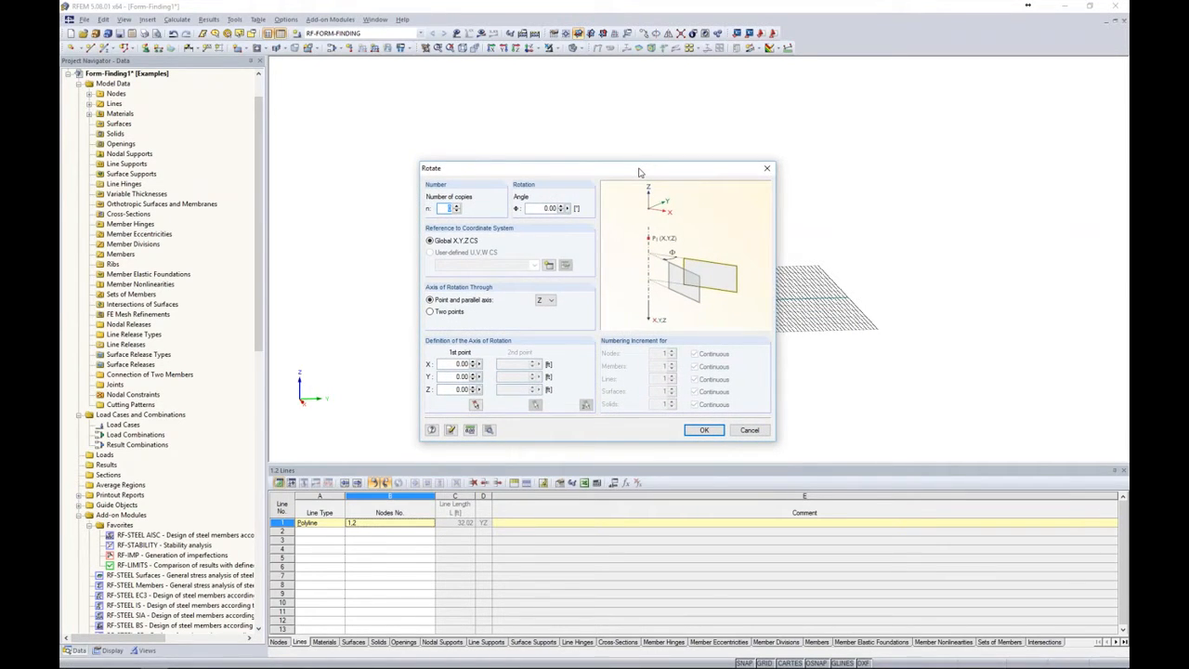
pyautogui.write('5')
pyautogui.press('Tab')
pyautogui.write('40')
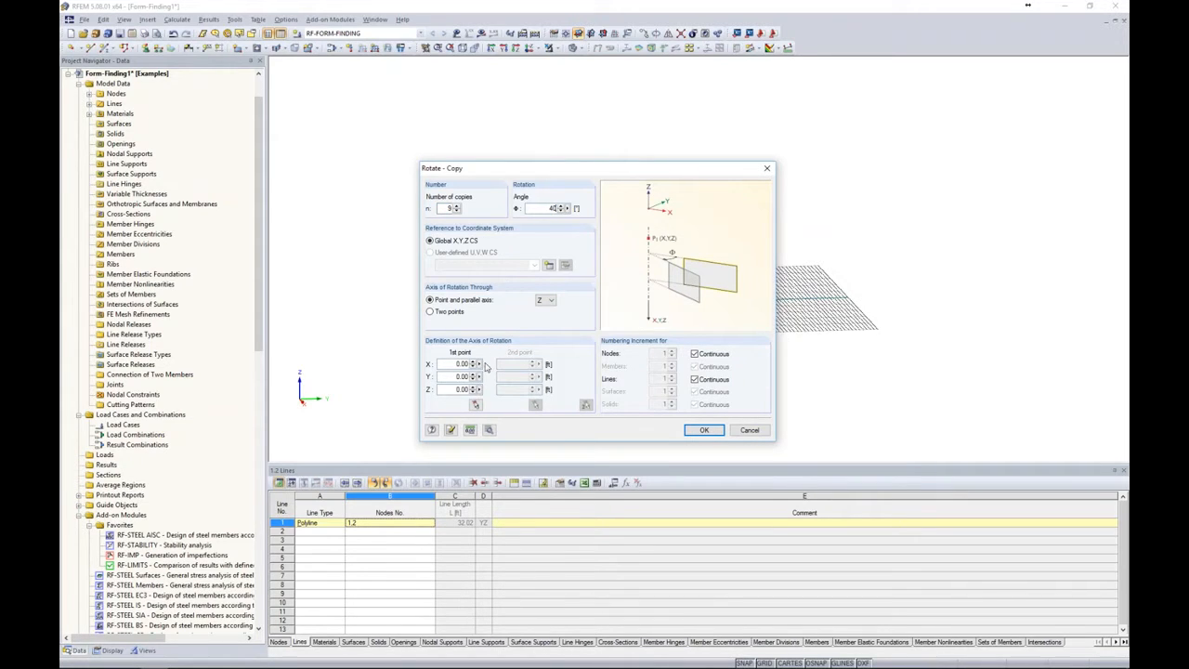
# Enable new connecting lines between nodes and new surfaces between lines in the detail settings, and apply the rotated copy
pyautogui.click(490, 431)
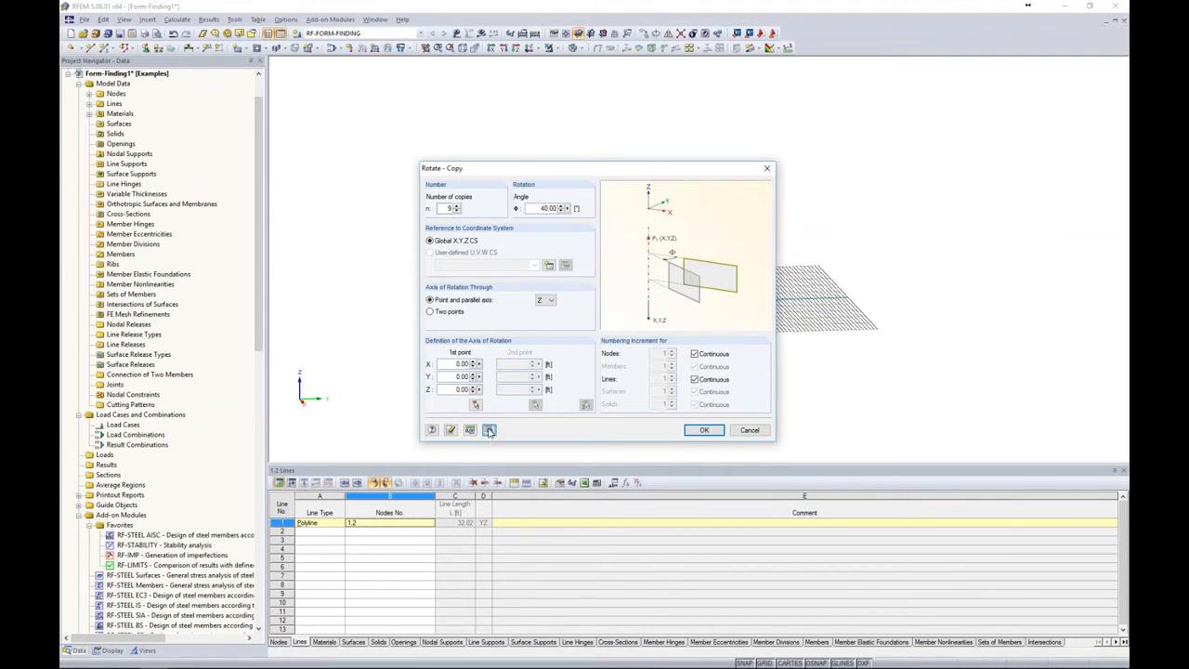
pyautogui.moveTo(558, 172); pyautogui.dragTo(544, 138)
pyautogui.click(411, 173)
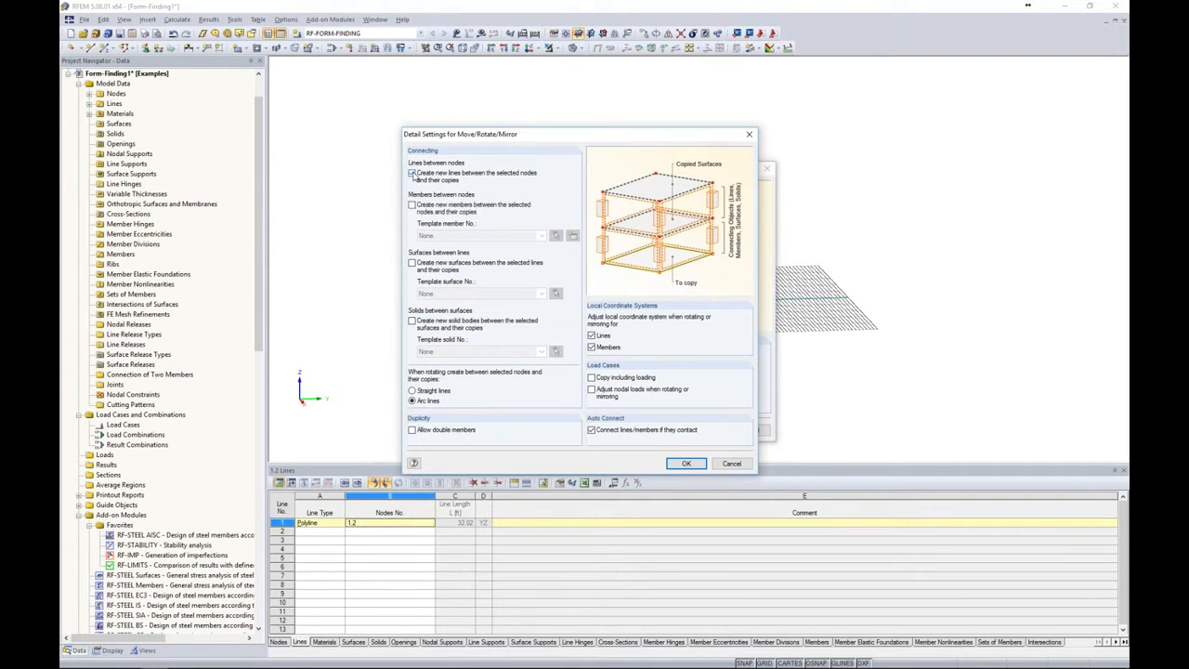
pyautogui.click(412, 264)
pyautogui.click(686, 464)
pyautogui.click(704, 429)
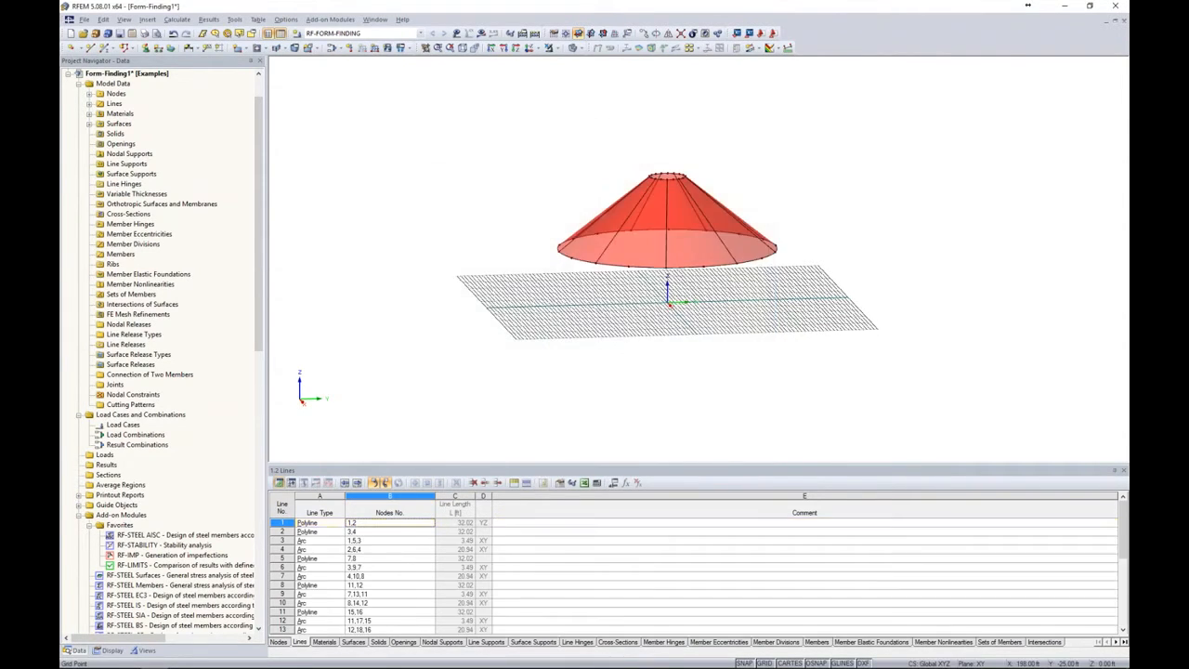
# View the cone from above along the Z axis and hide the work plane grid
pyautogui.keyDown('ctrl'); pyautogui.moveTo(655, 350); pyautogui.dragTo(931, 331, button='middle'); pyautogui.keyUp('ctrl')
pyautogui.scroll(1, 696, 284)
pyautogui.scroll(1, 695, 283)
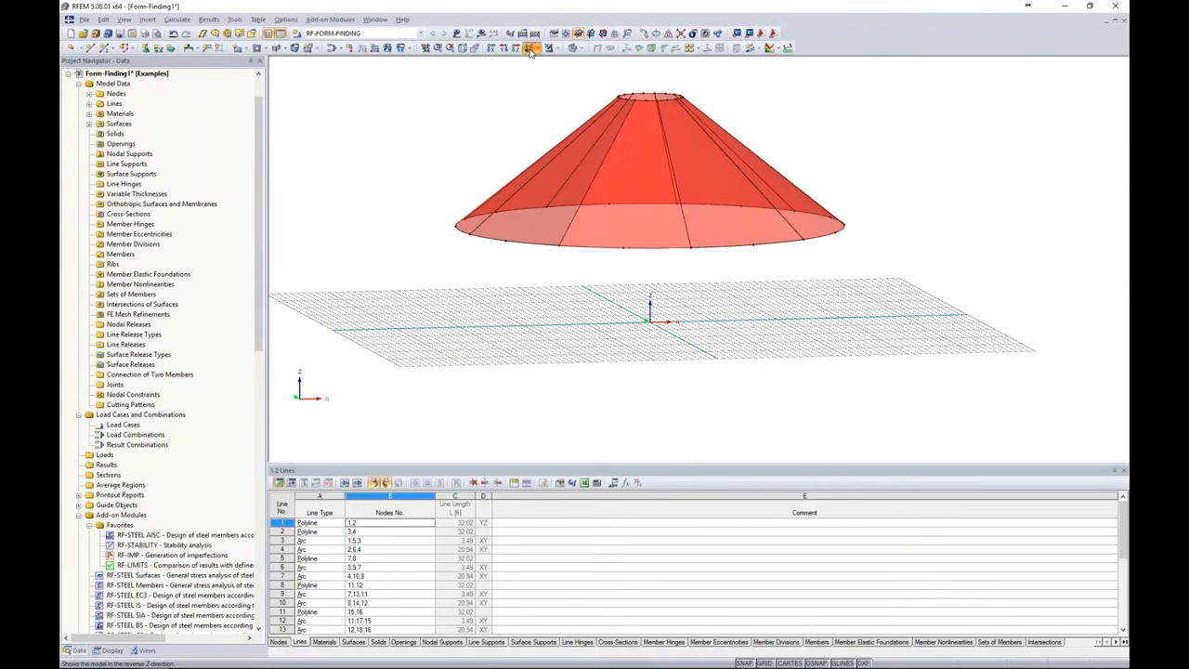
pyautogui.click(530, 49)
pyautogui.click(764, 663)
pyautogui.moveTo(895, 344); pyautogui.dragTo(780, 333, button='middle')
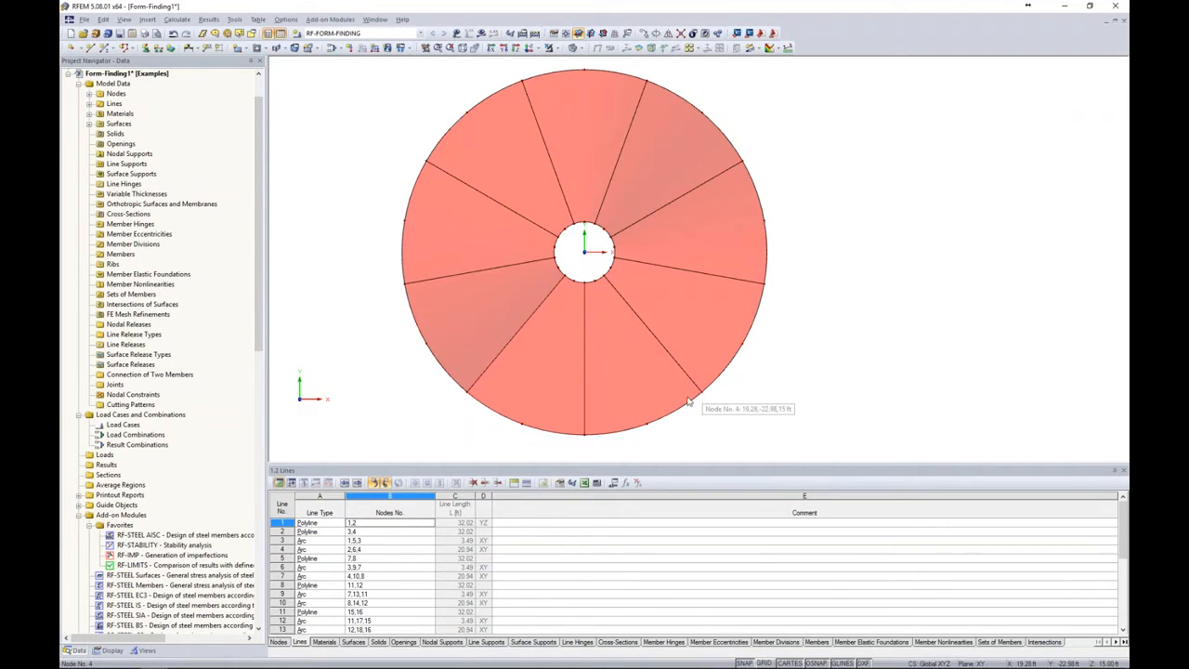
# Select the arcs of the cone's base ring in elevation and limit the enlarged lines table to the selected objects
pyautogui.keyDown('ctrl'); pyautogui.moveTo(789, 400); pyautogui.dragTo(719, 99, button='middle'); pyautogui.keyUp('ctrl')
pyautogui.keyDown('ctrl'); pyautogui.moveTo(777, 344); pyautogui.dragTo(780, 204, button='middle'); pyautogui.keyUp('ctrl')
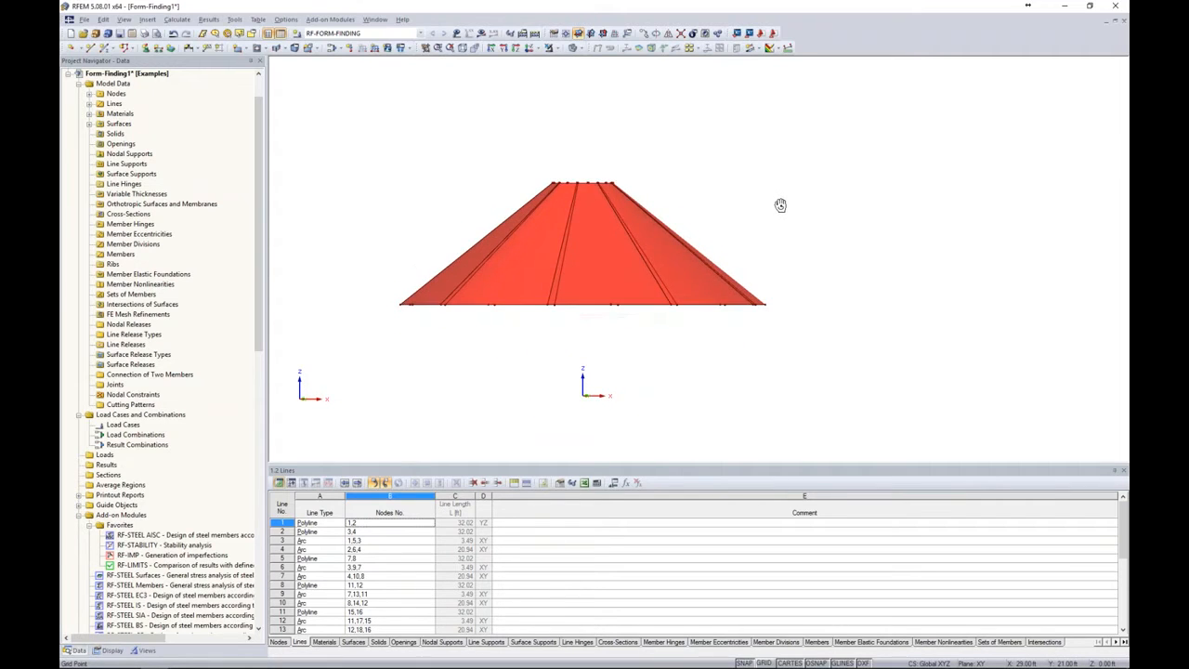
pyautogui.moveTo(811, 378); pyautogui.dragTo(830, 348, button='middle')
pyautogui.moveTo(386, 259); pyautogui.dragTo(857, 314)
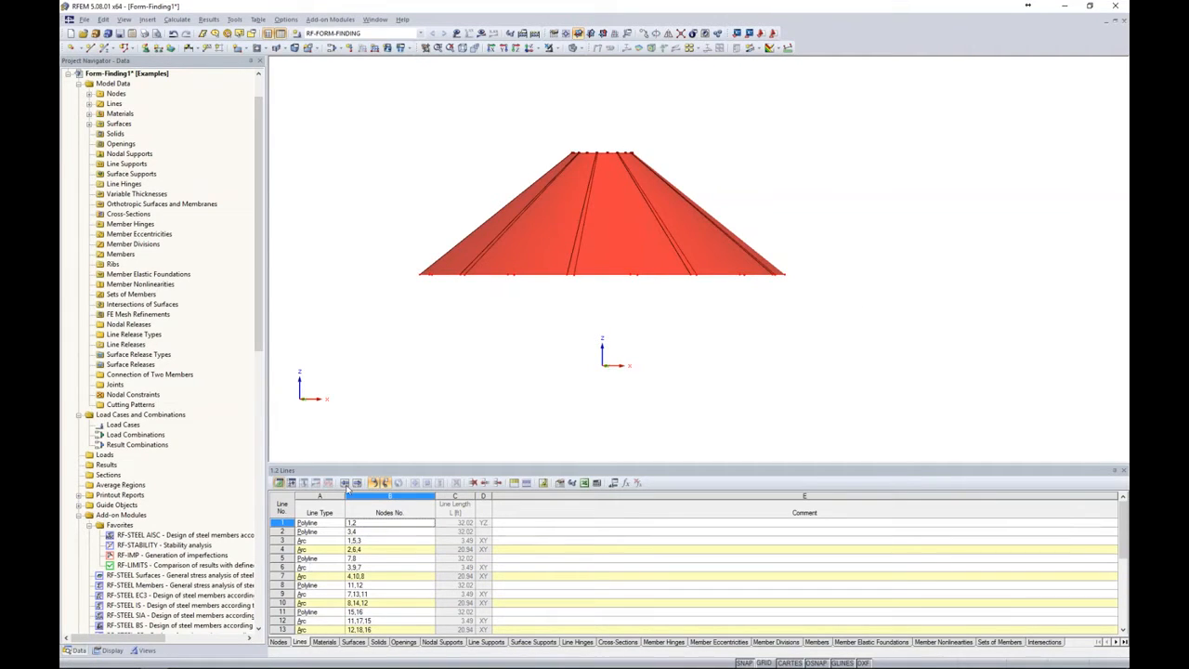
pyautogui.moveTo(344, 462); pyautogui.dragTo(351, 410)
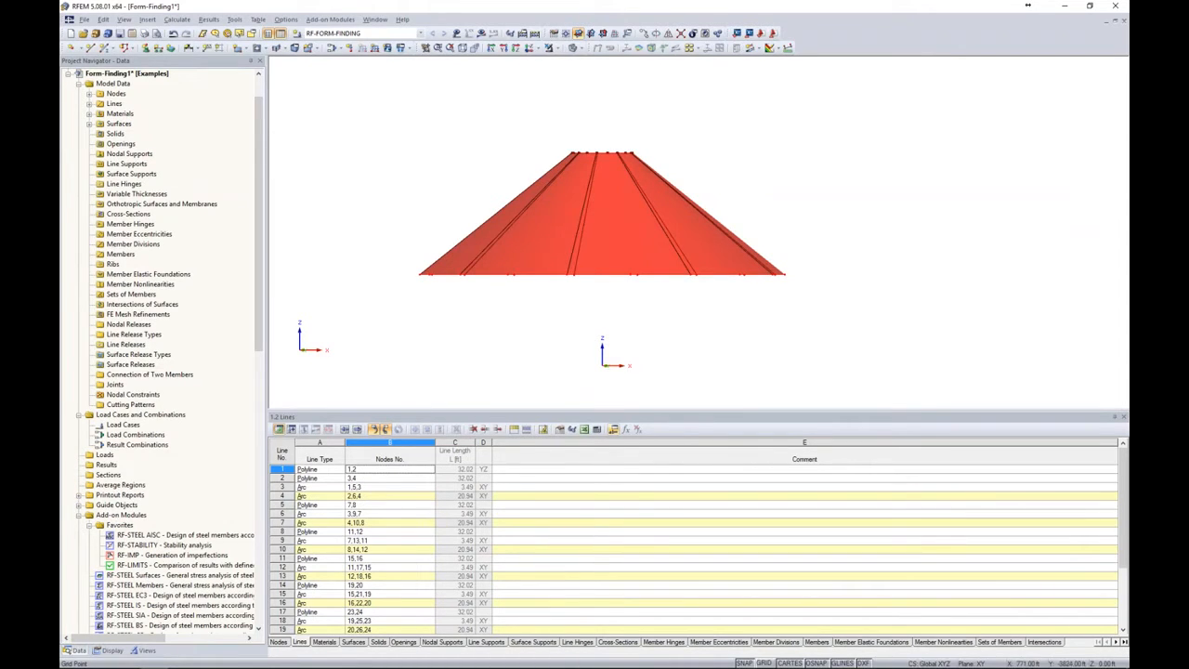
pyautogui.click(544, 431)
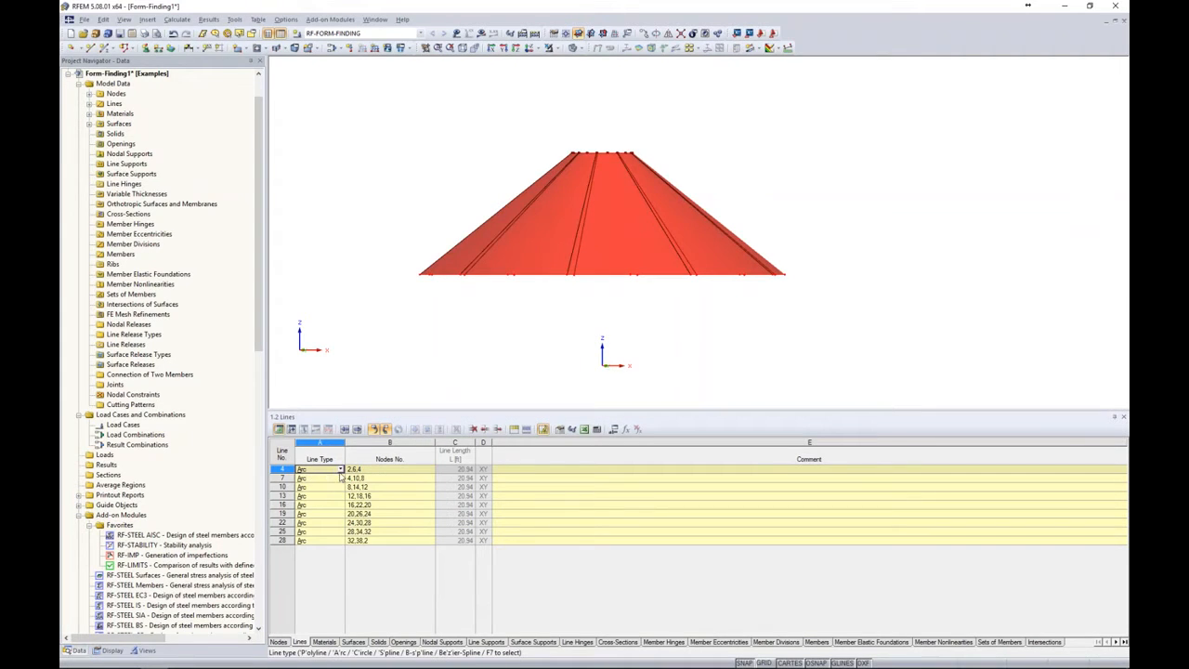
# Change the line type of all nine base ring arcs from Arc to Polyline
pyautogui.click(341, 470)
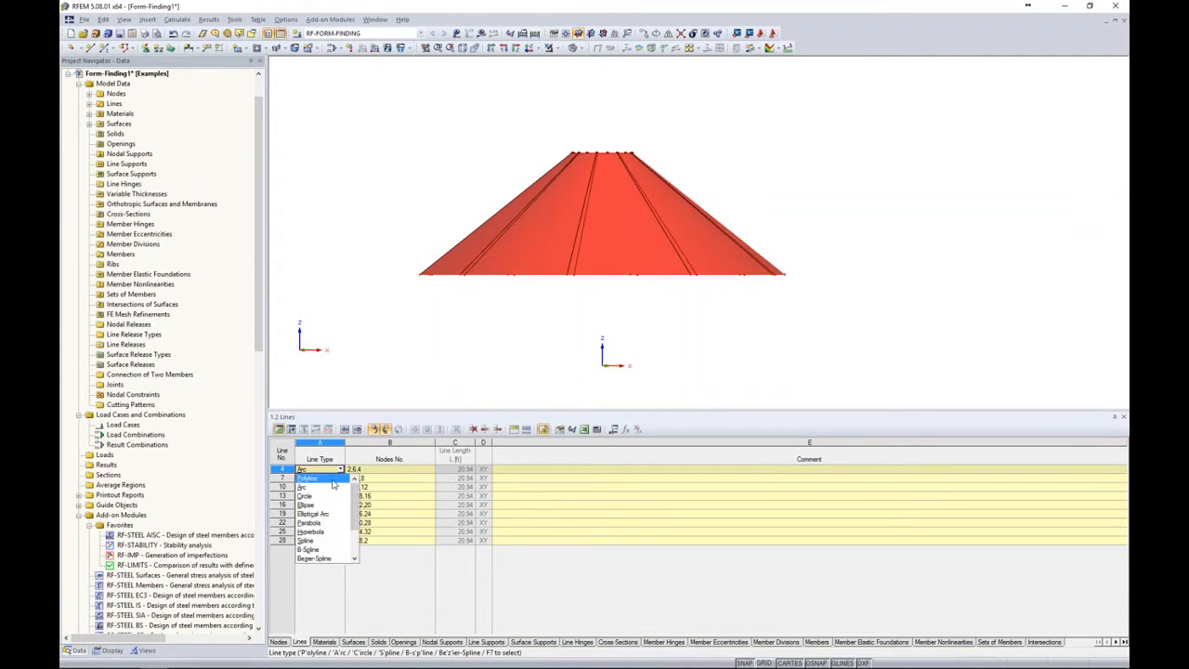
pyautogui.click(333, 480)
pyautogui.click(332, 480)
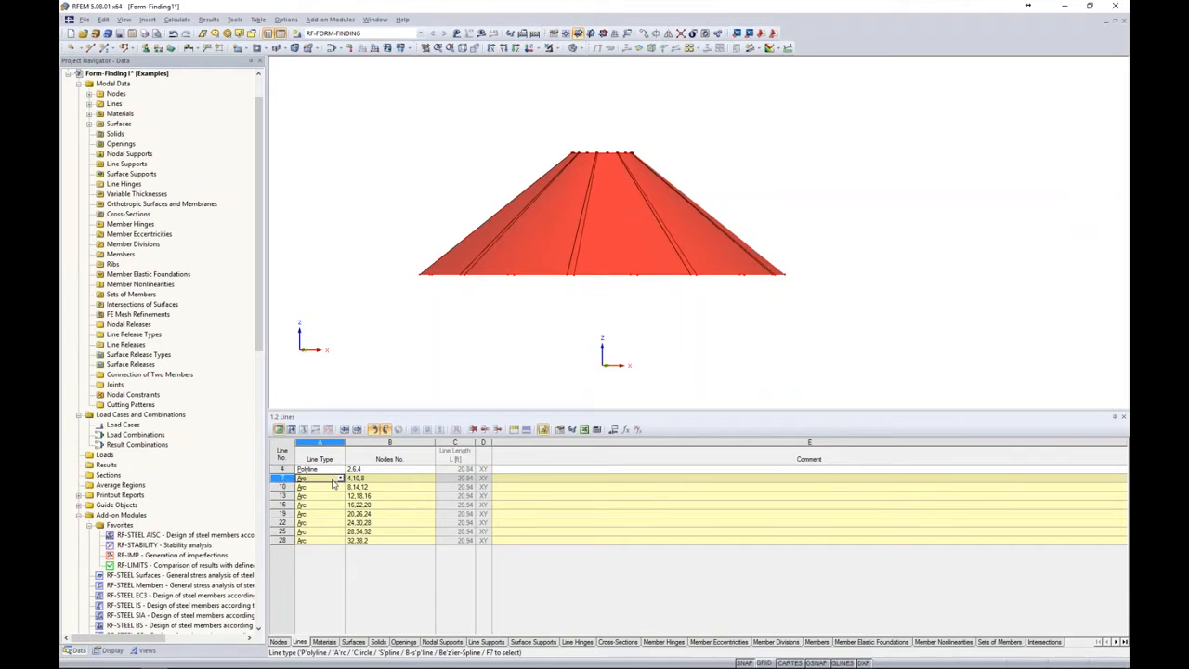
pyautogui.press('F8')
pyautogui.press('F8')
pyautogui.press('F8')
pyautogui.press('F8')
pyautogui.press('F8')
pyautogui.press('F8')
pyautogui.press('F8')
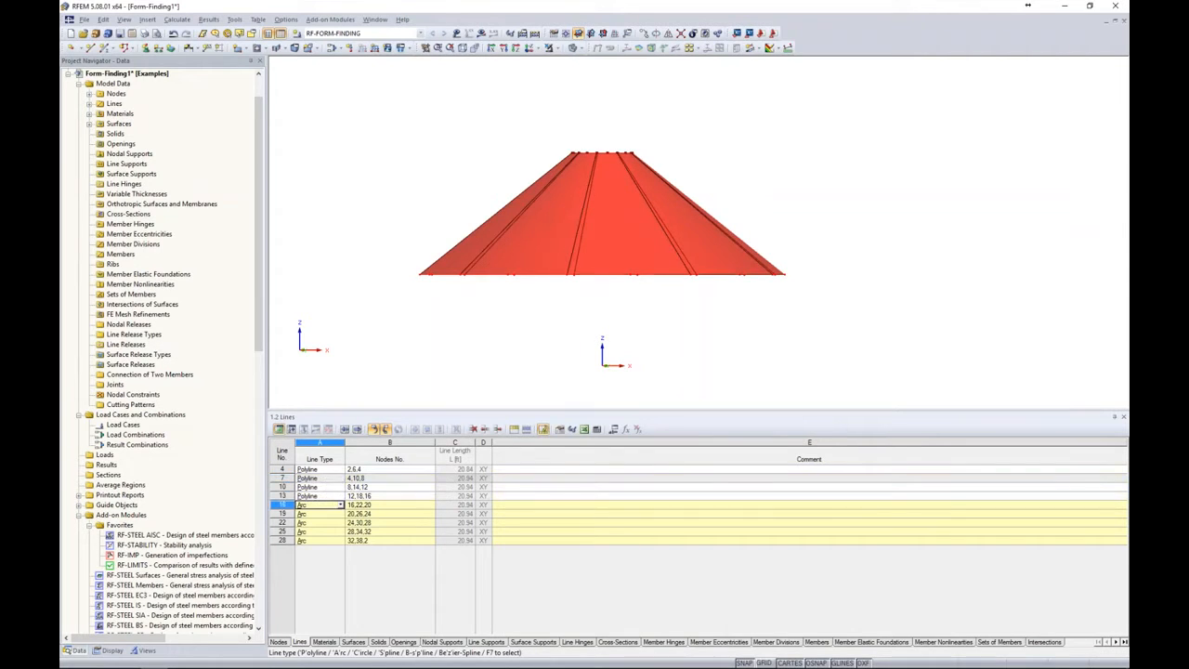
pyautogui.press('F8')
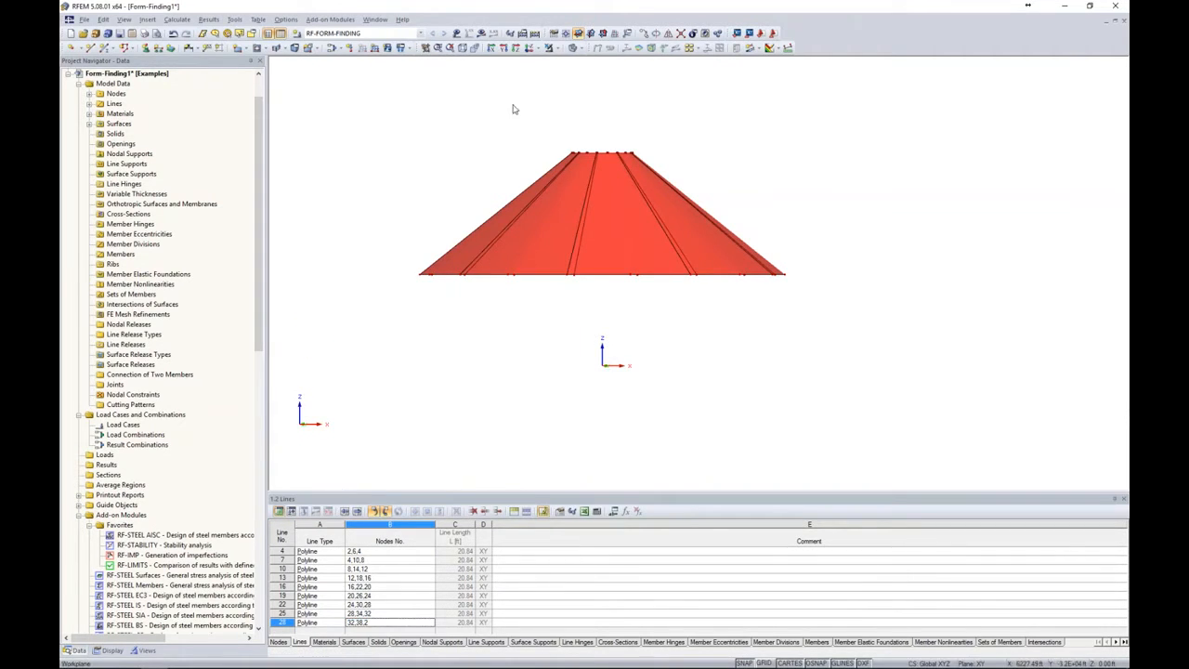
# Show the model as a wireframe from above and delete the intermediate nodes between the radial lines on the outer ring
pyautogui.click(528, 48)
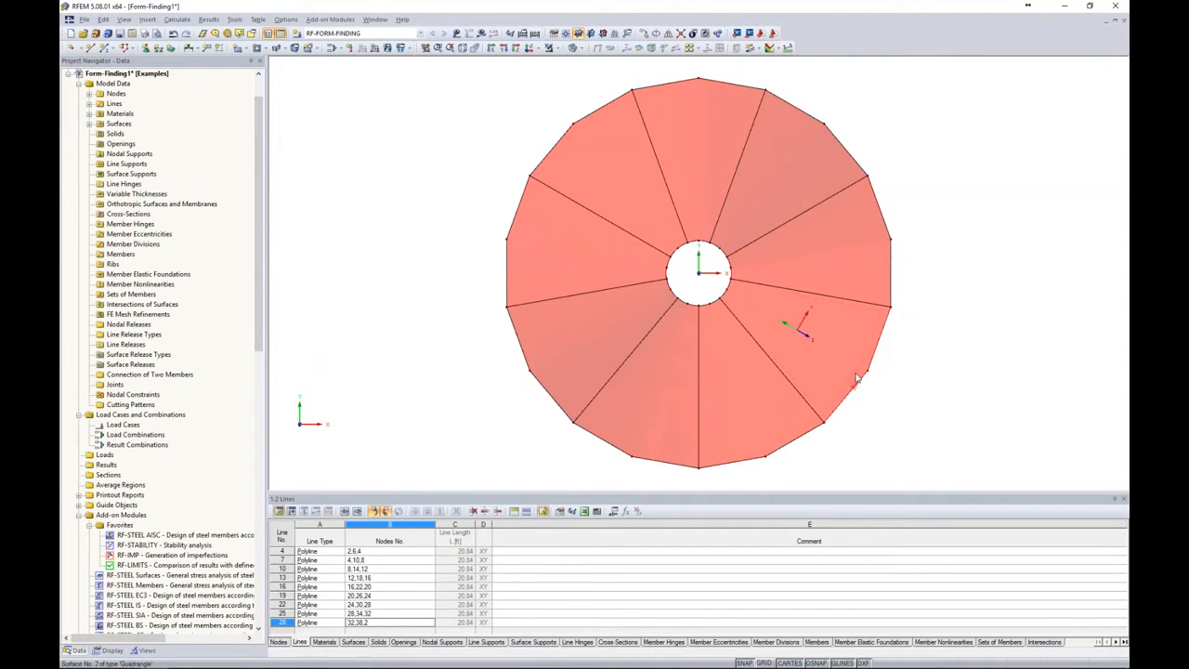
pyautogui.scroll(-2, 881, 373)
pyautogui.moveTo(880, 374); pyautogui.dragTo(713, 351, button='middle')
pyautogui.click(581, 48)
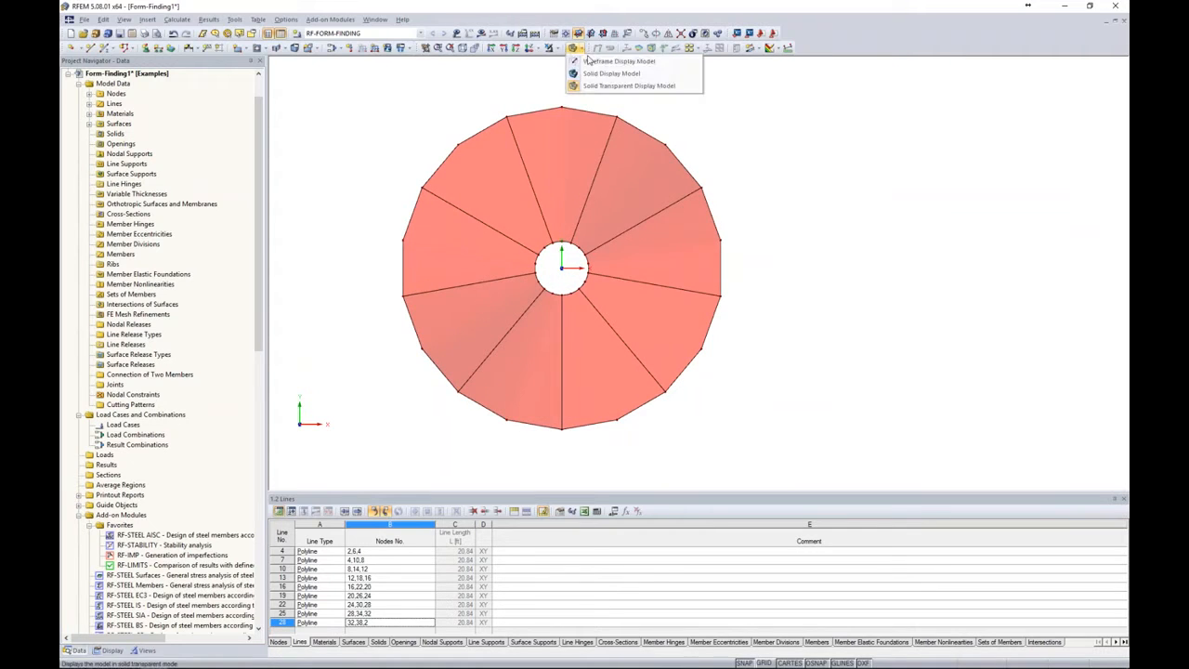
pyautogui.click(592, 66)
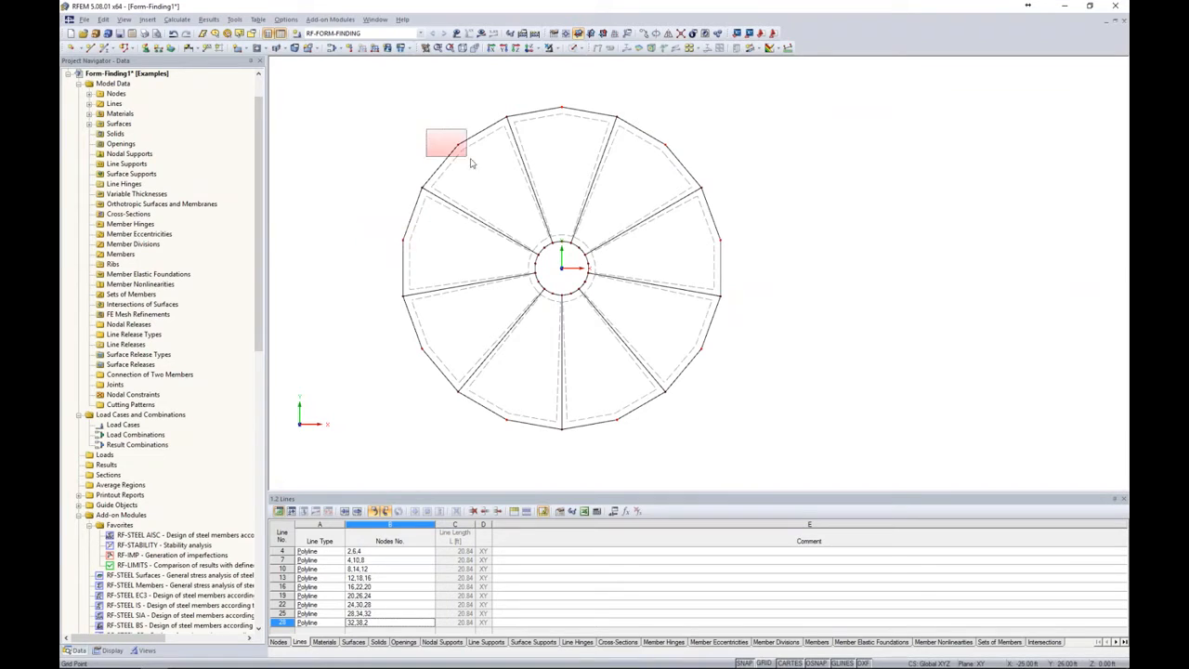
pyautogui.hotkey('ctrl', 'z')
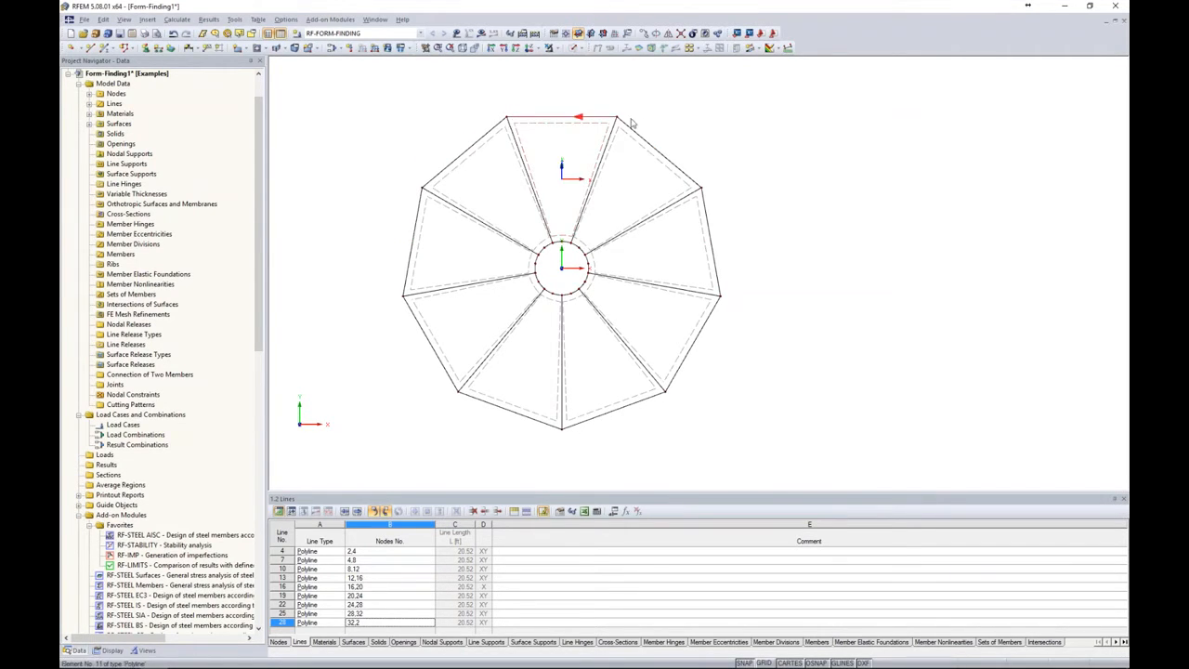
# Select the nine base ring lines in elevation and edit them together to add a new member along them
pyautogui.keyDown('ctrl'); pyautogui.moveTo(743, 420); pyautogui.dragTo(650, 74, button='middle'); pyautogui.keyUp('ctrl')
pyautogui.keyDown('ctrl'); pyautogui.moveTo(720, 261); pyautogui.dragTo(730, 218, button='middle'); pyautogui.keyUp('ctrl')
pyautogui.moveTo(373, 301); pyautogui.dragTo(743, 352)
pyautogui.scroll(2, 661, 342)
pyautogui.moveTo(661, 342); pyautogui.dragTo(767, 322, button='middle')
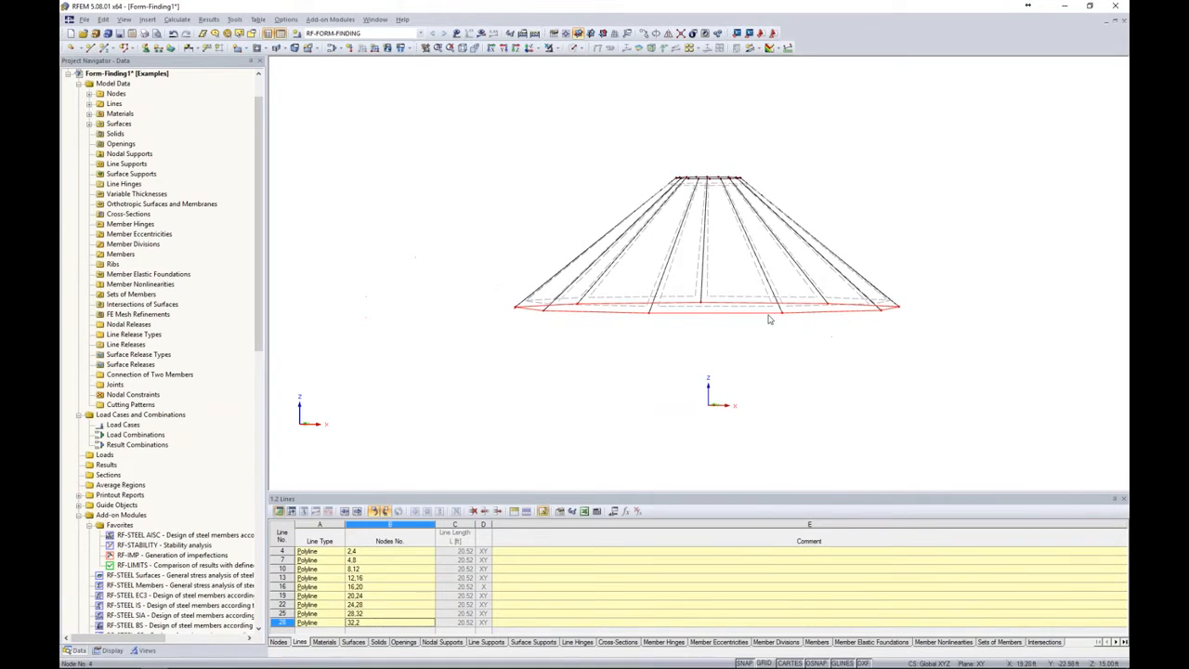
pyautogui.rightClick(758, 316)
pyautogui.moveTo(778, 323)
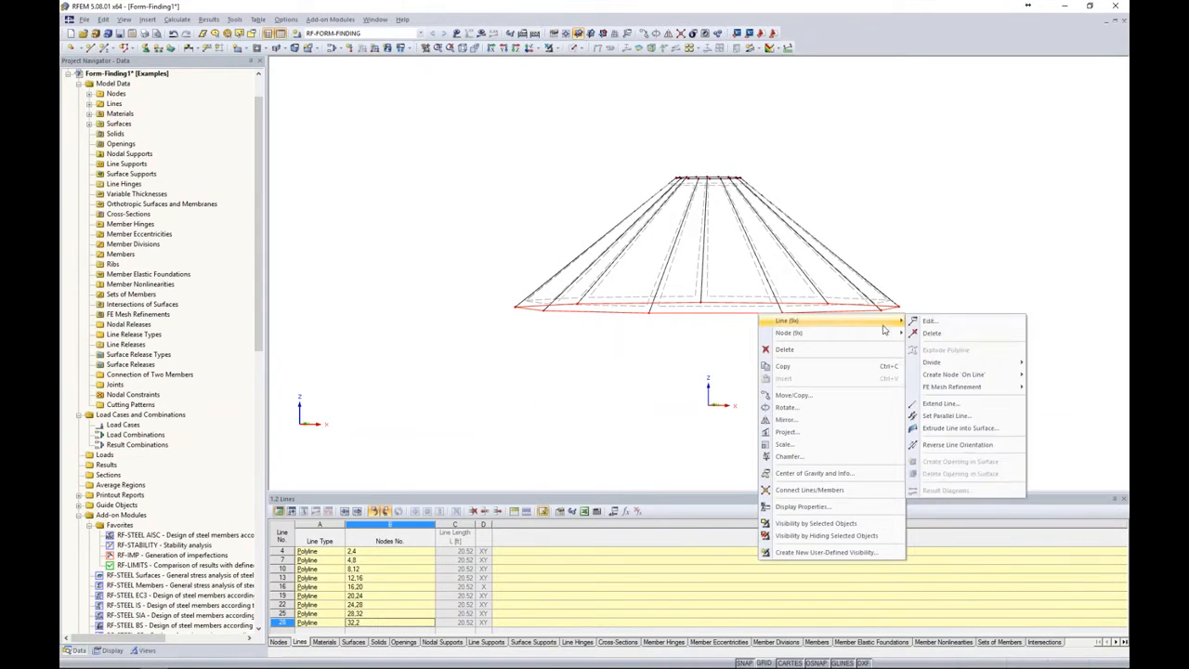
pyautogui.click(930, 322)
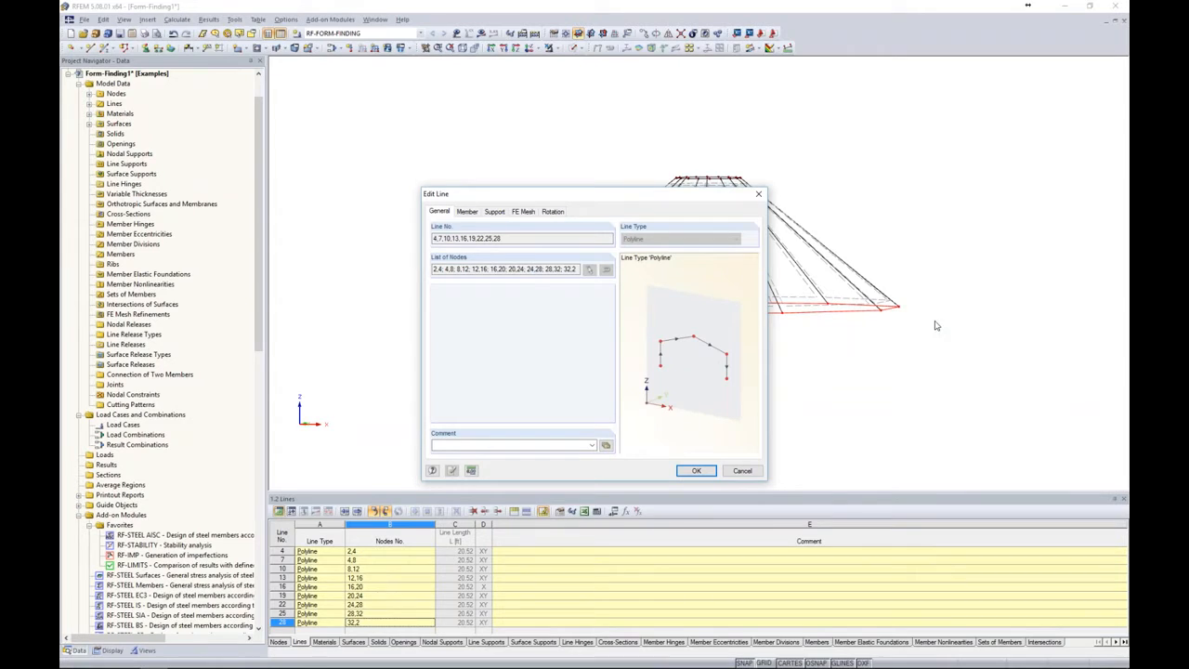
pyautogui.click(467, 212)
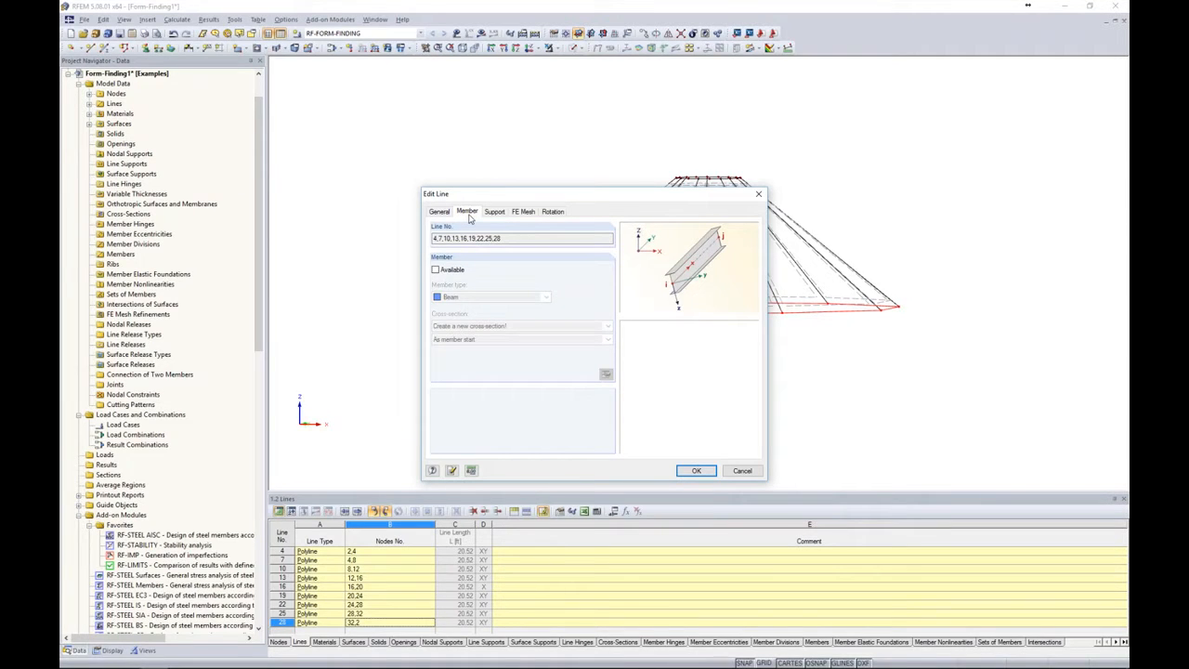
pyautogui.click(435, 270)
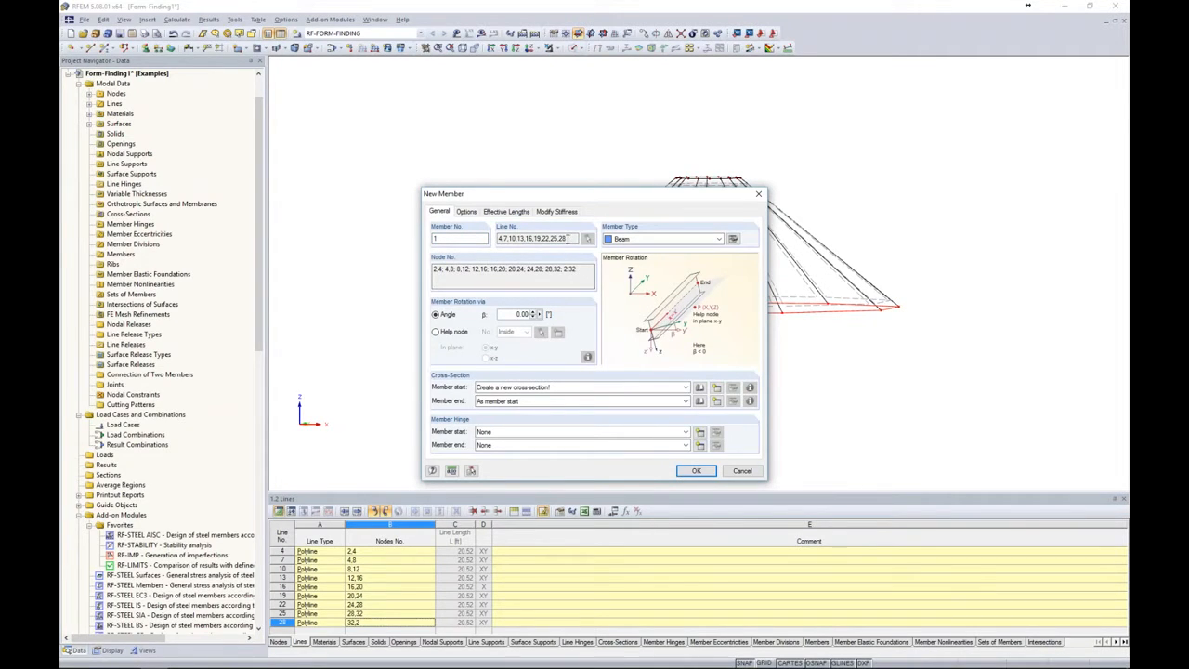
# Choose the AISC rolled solid round bar RB 1/2 from the cross-section library for the base ring members
pyautogui.click(699, 387)
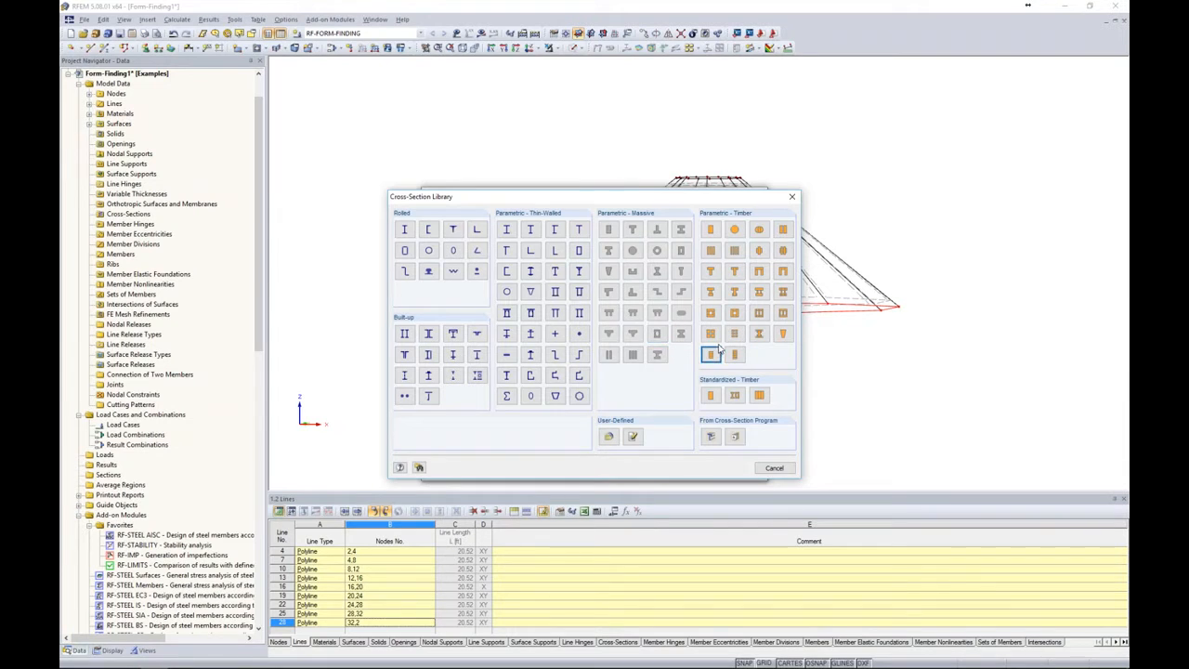
pyautogui.click(476, 272)
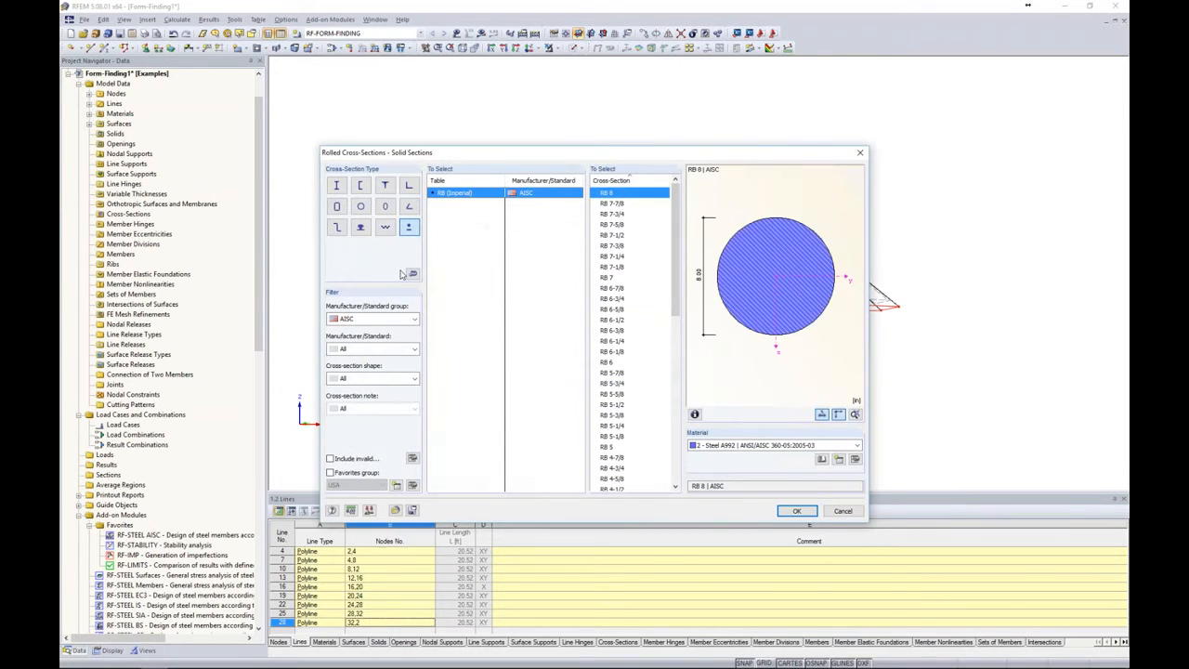
pyautogui.click(406, 320)
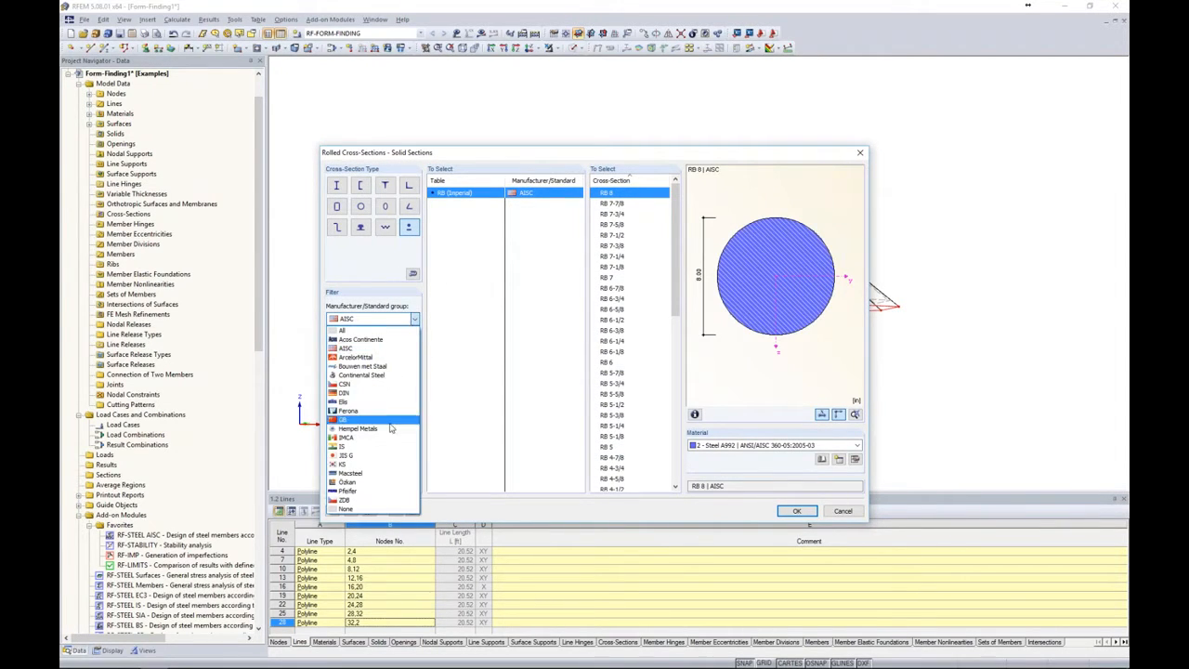
pyautogui.click(380, 350)
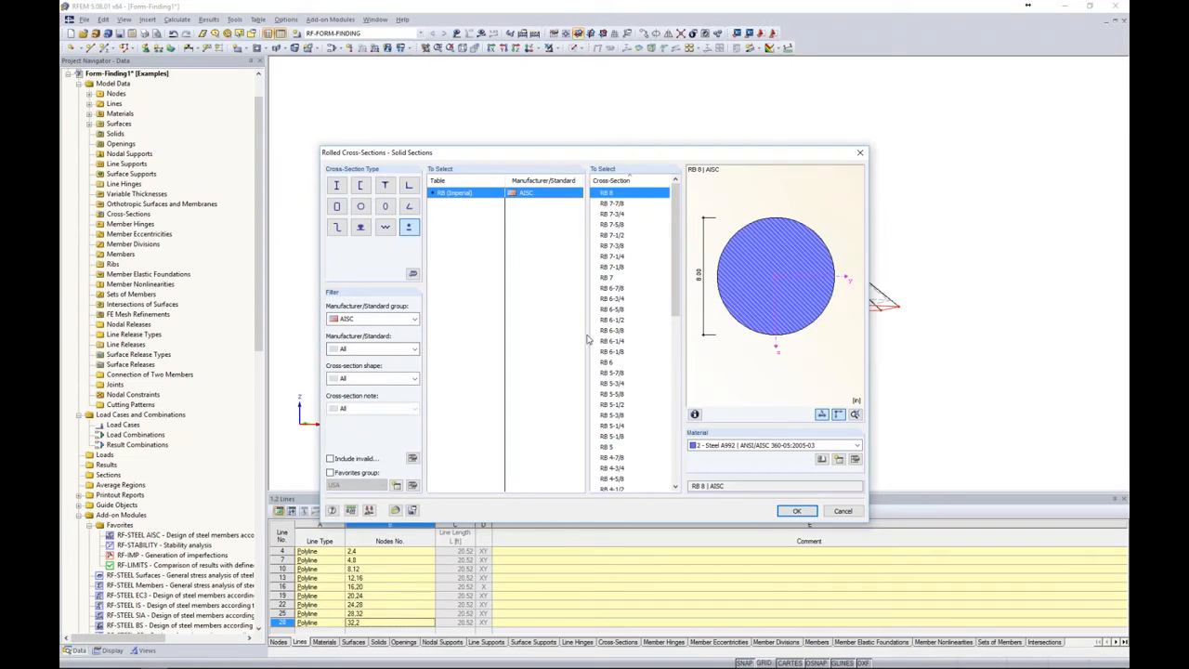
pyautogui.moveTo(675, 291); pyautogui.dragTo(675, 458)
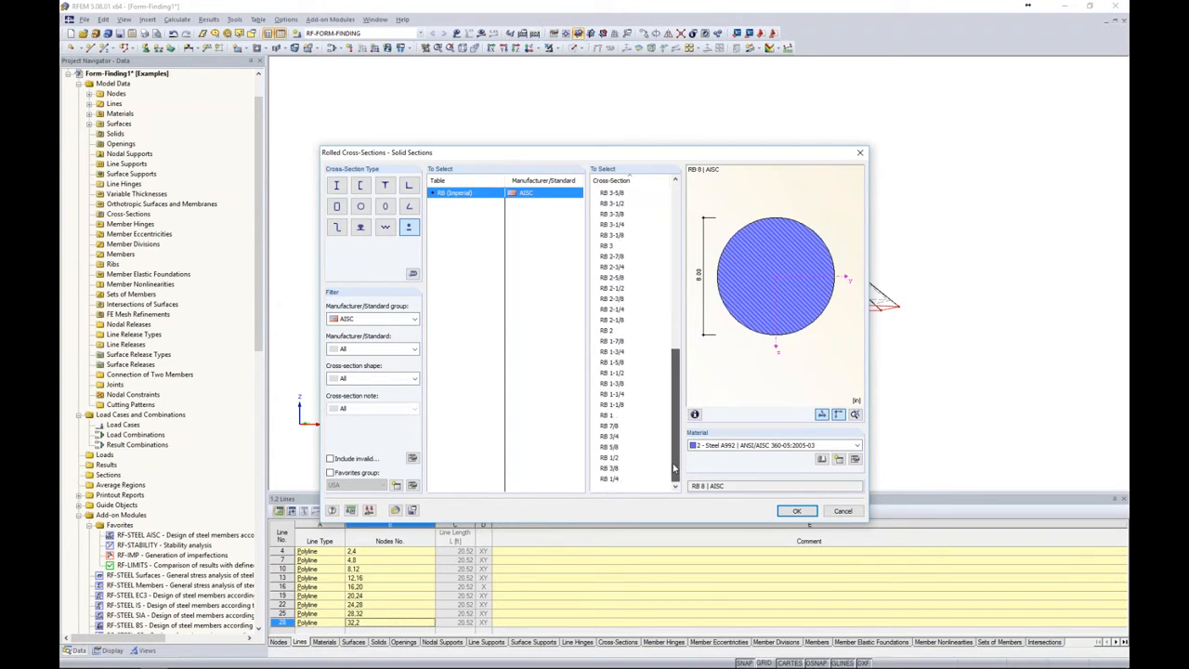
pyautogui.click(613, 458)
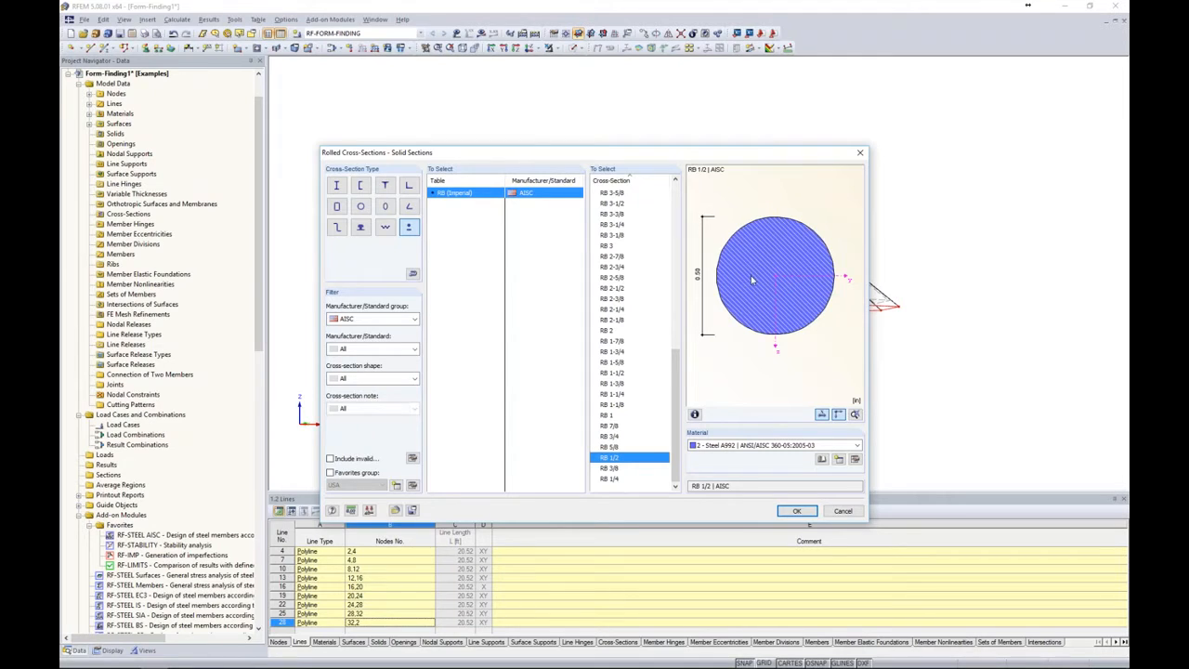
# Look through the material library's ASTM stainless steels for a material for the RB 1/2 section
pyautogui.click(728, 445)
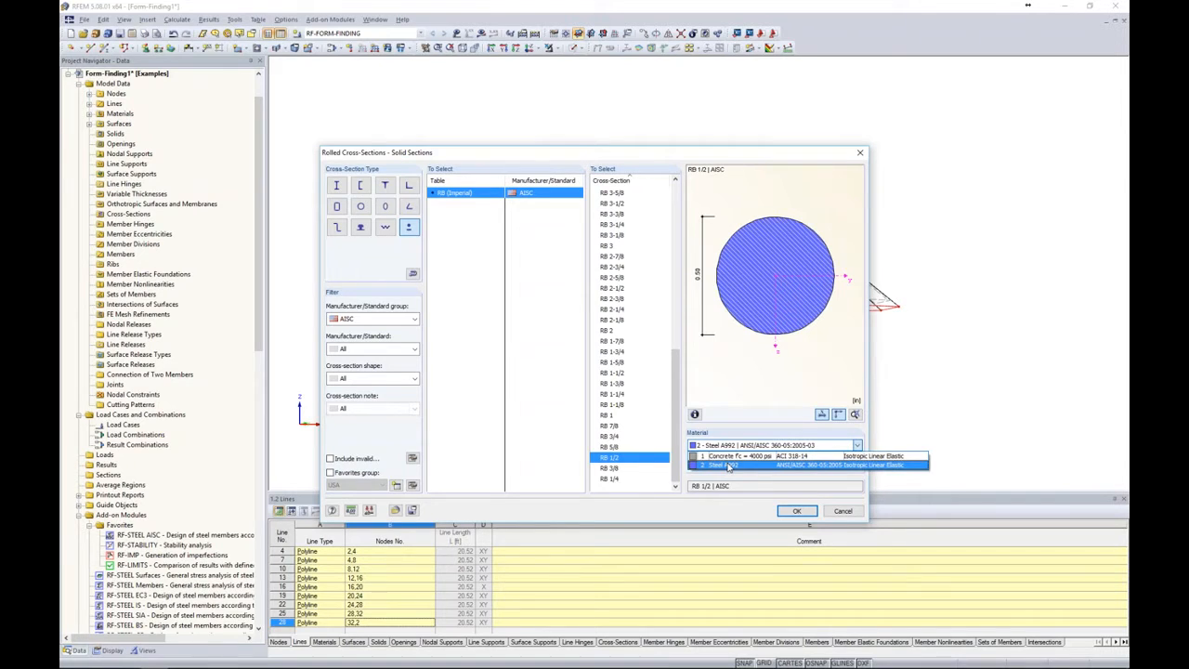
pyautogui.click(730, 466)
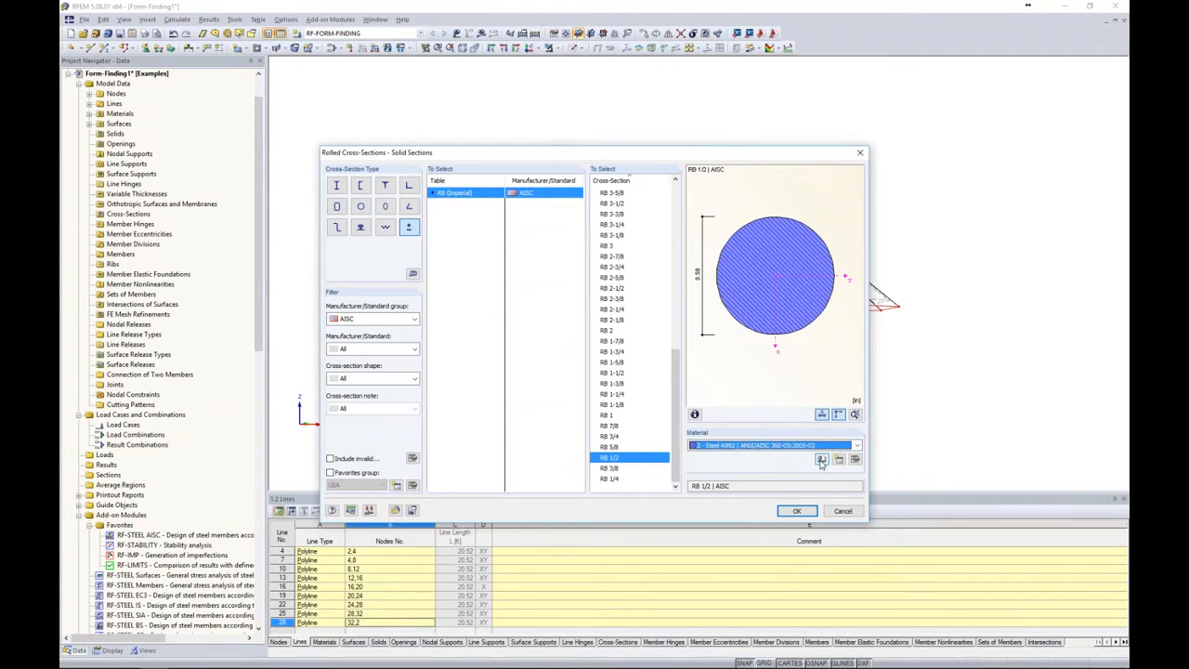
pyautogui.click(821, 459)
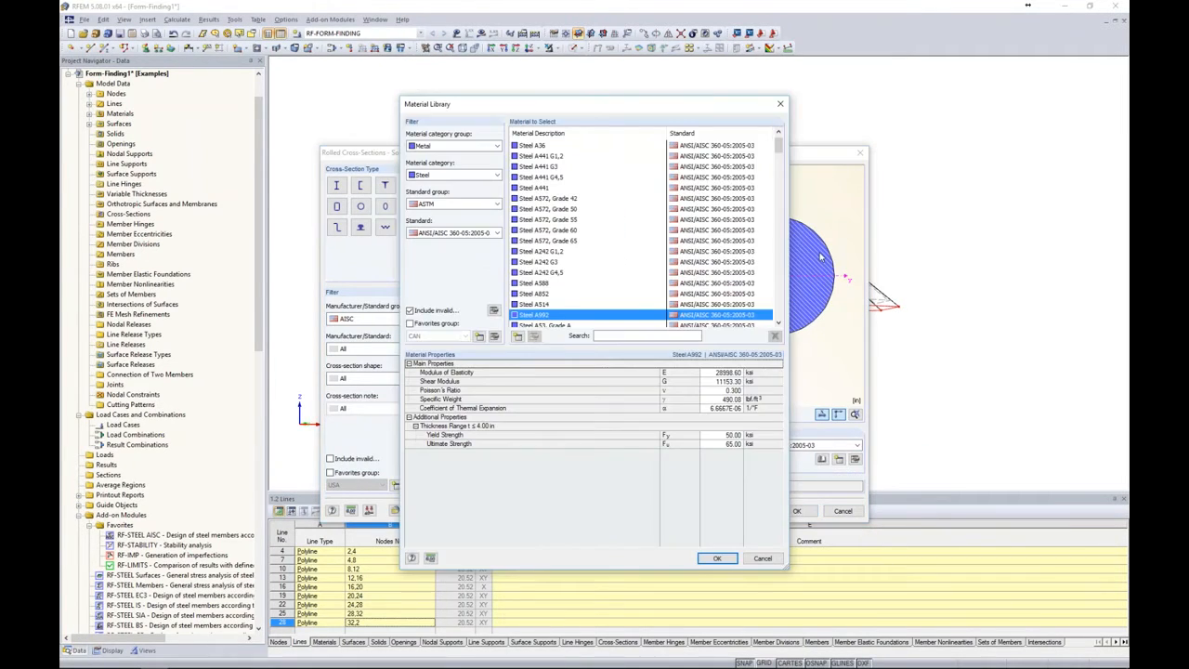
pyautogui.moveTo(568, 104); pyautogui.dragTo(507, 87)
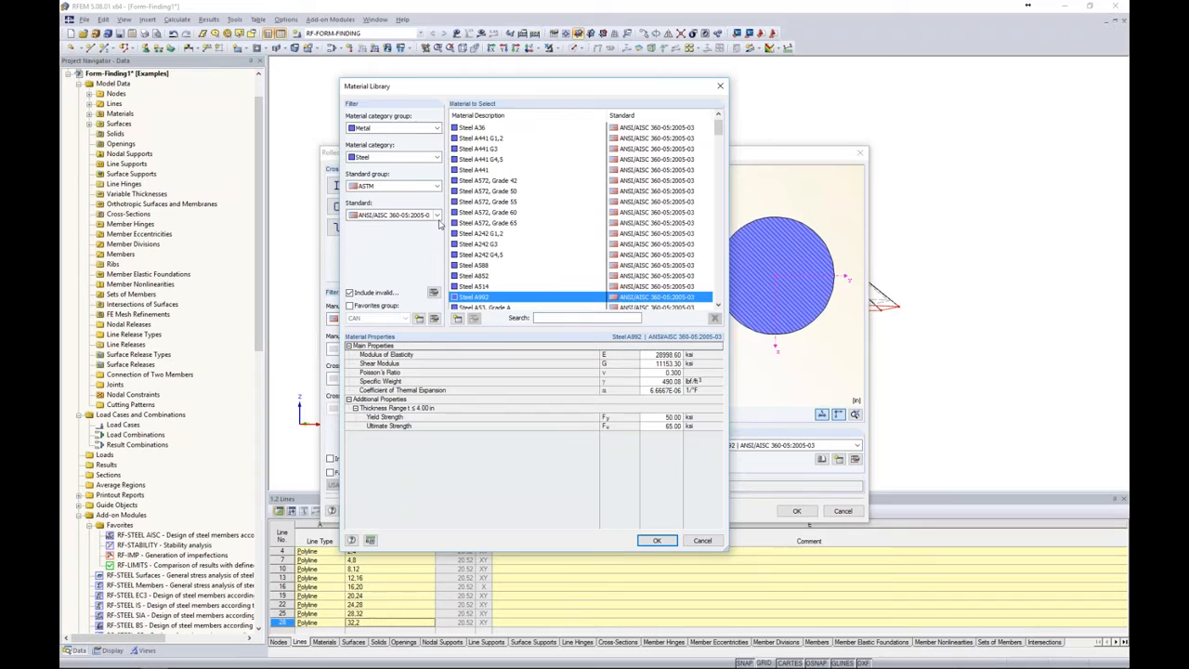
pyautogui.click(379, 159)
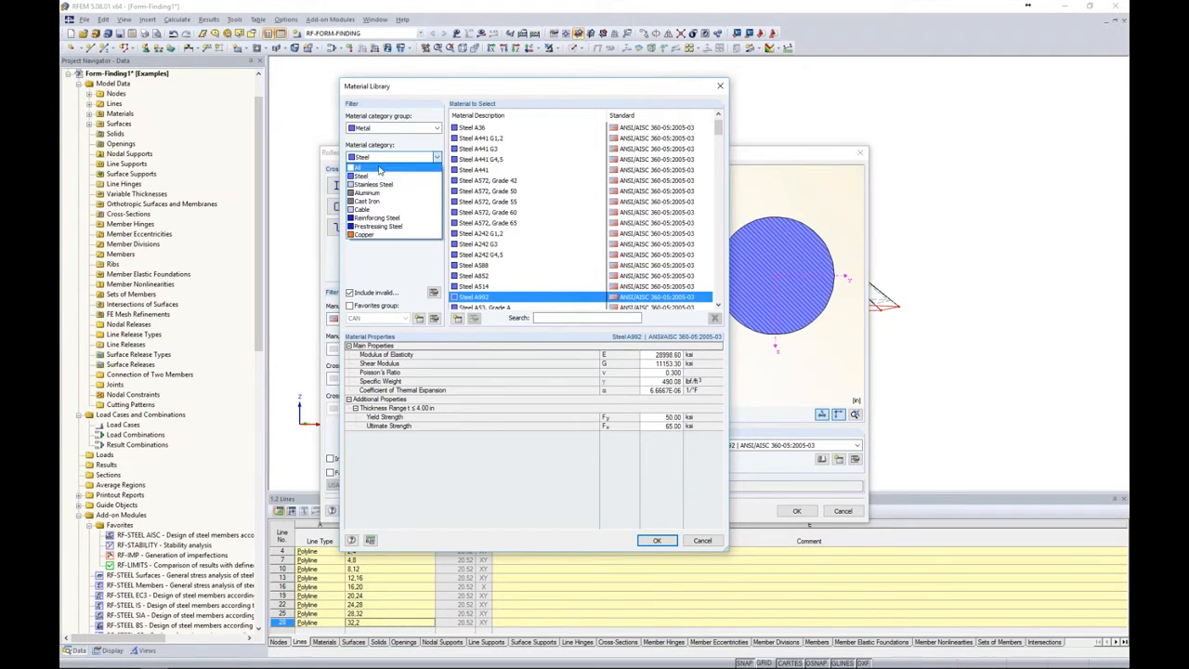
pyautogui.click(372, 187)
pyautogui.click(379, 187)
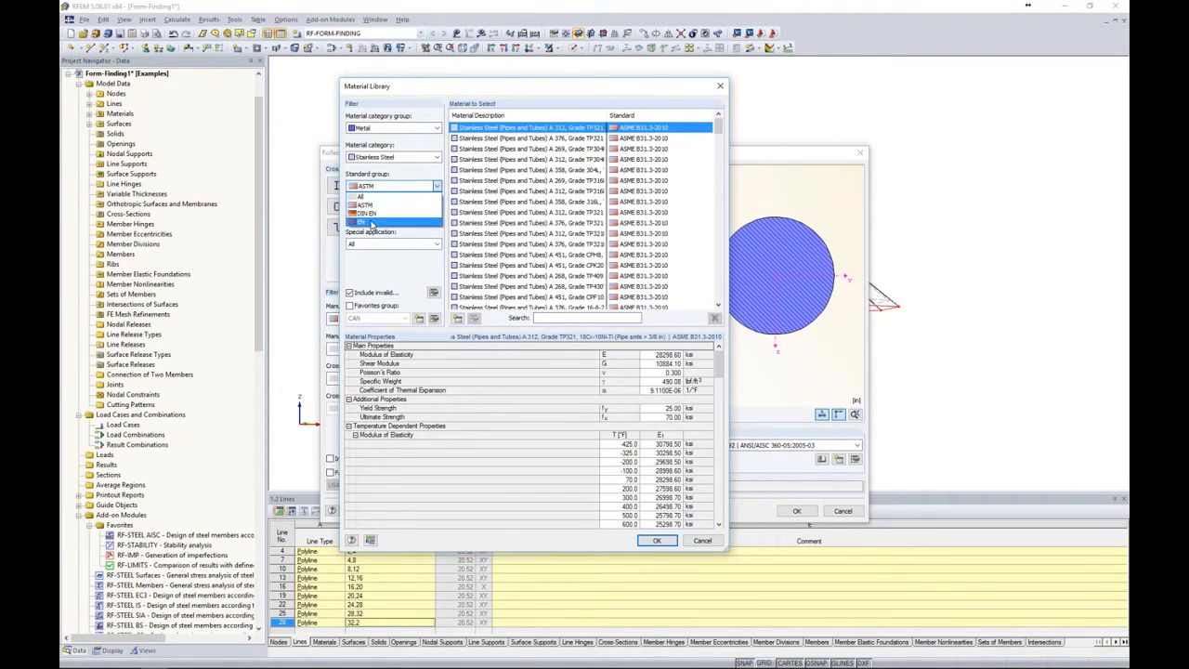
pyautogui.click(365, 204)
pyautogui.moveTo(718, 132); pyautogui.dragTo(692, 289)
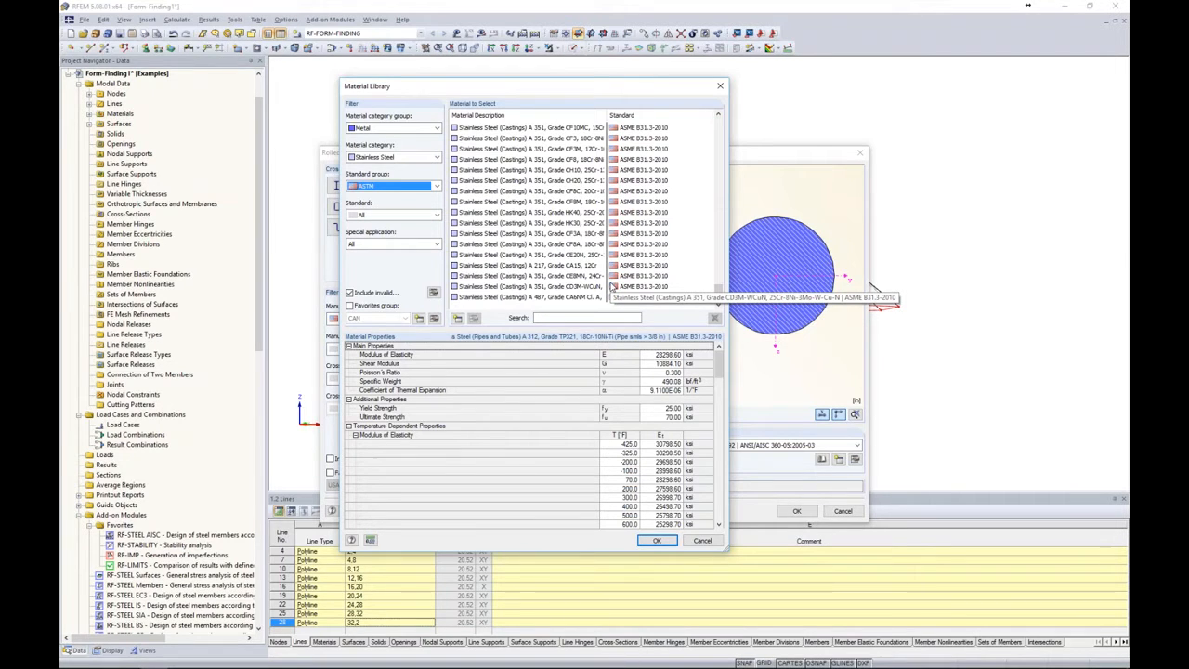
# Limit the materials to the USA favorites group and assign Stainless Steel (Bar) A 479, Grade 316 to the RB 1/2 section
pyautogui.click(350, 307)
pyautogui.click(382, 319)
pyautogui.click(372, 329)
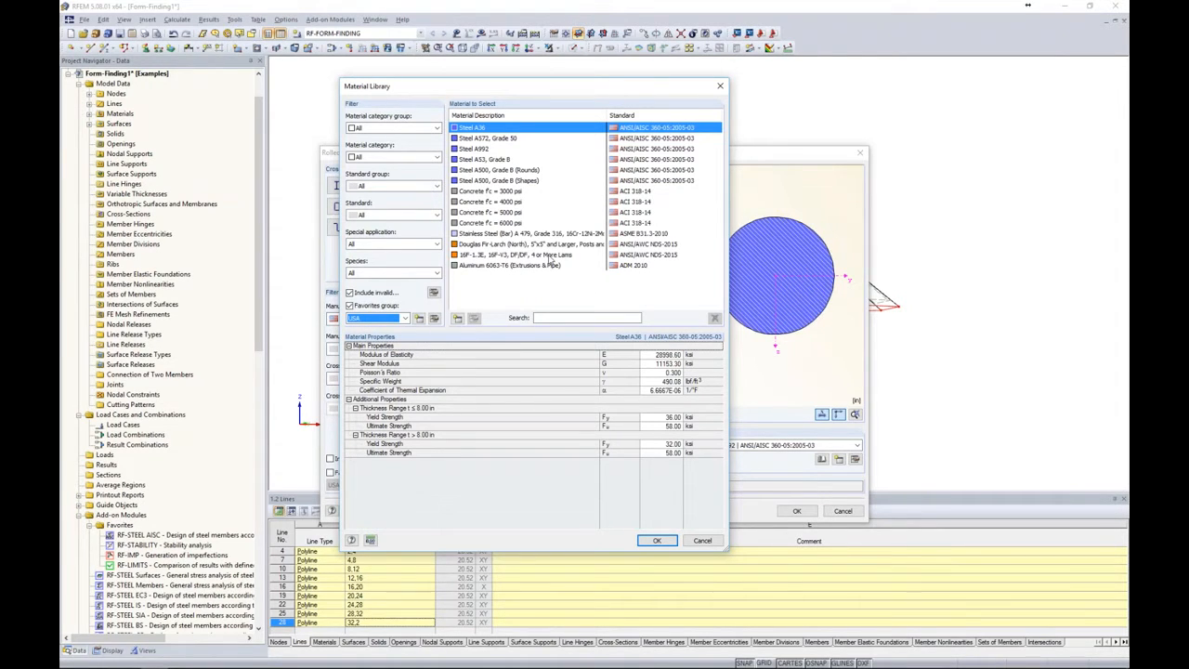
pyautogui.click(508, 234)
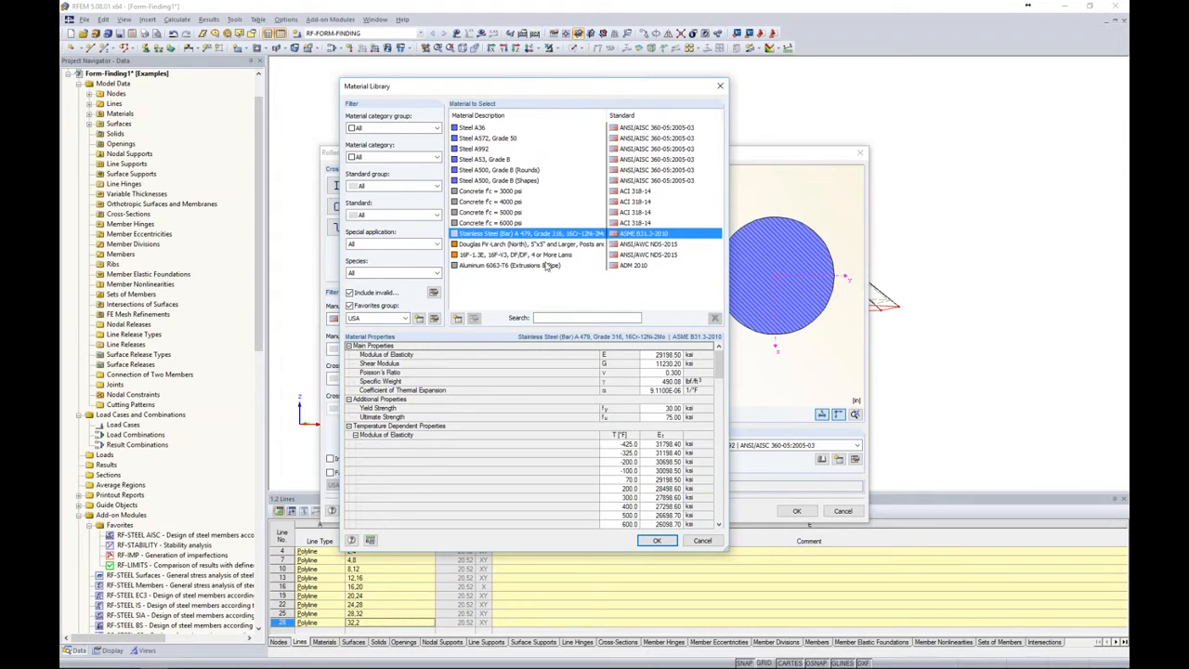
pyautogui.click(656, 541)
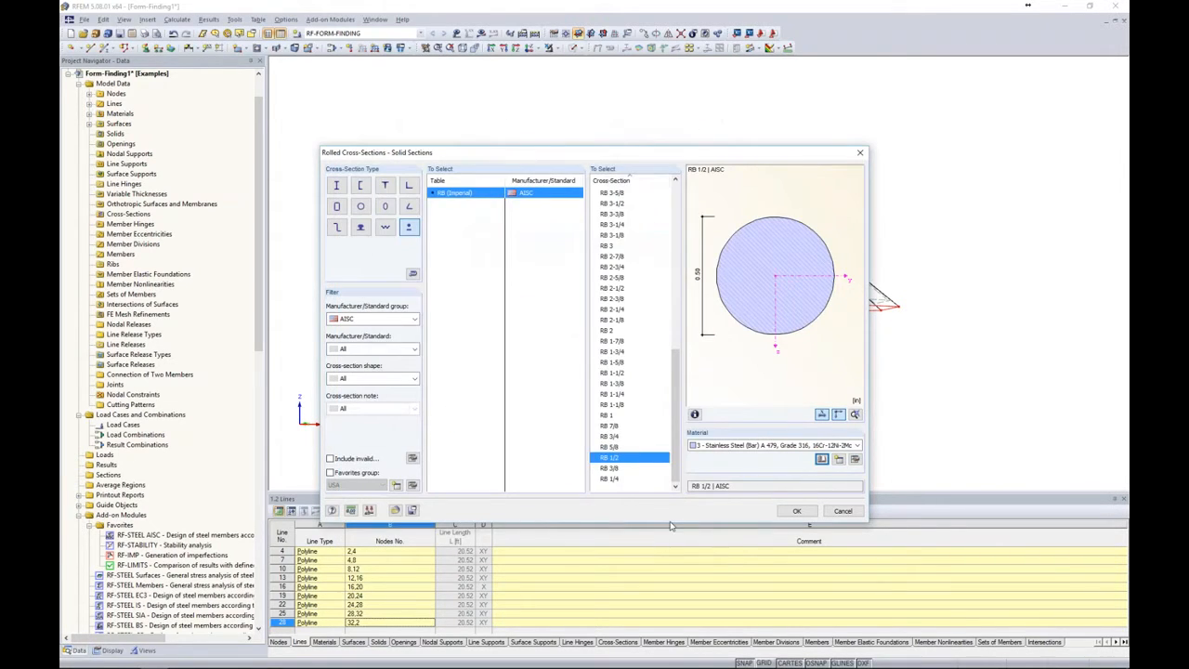
pyautogui.click(789, 512)
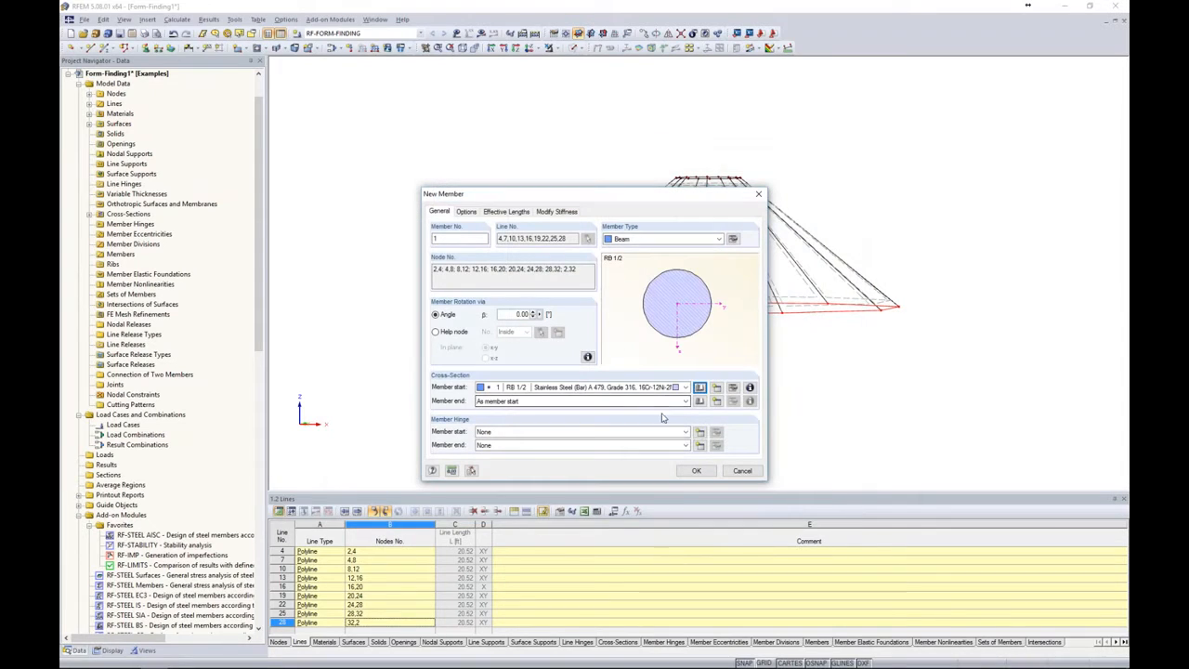
# Set the base ring members to type Cable with a form-finding target absolute sag of 1.5 ft and apply them to the lines
pyautogui.click(683, 239)
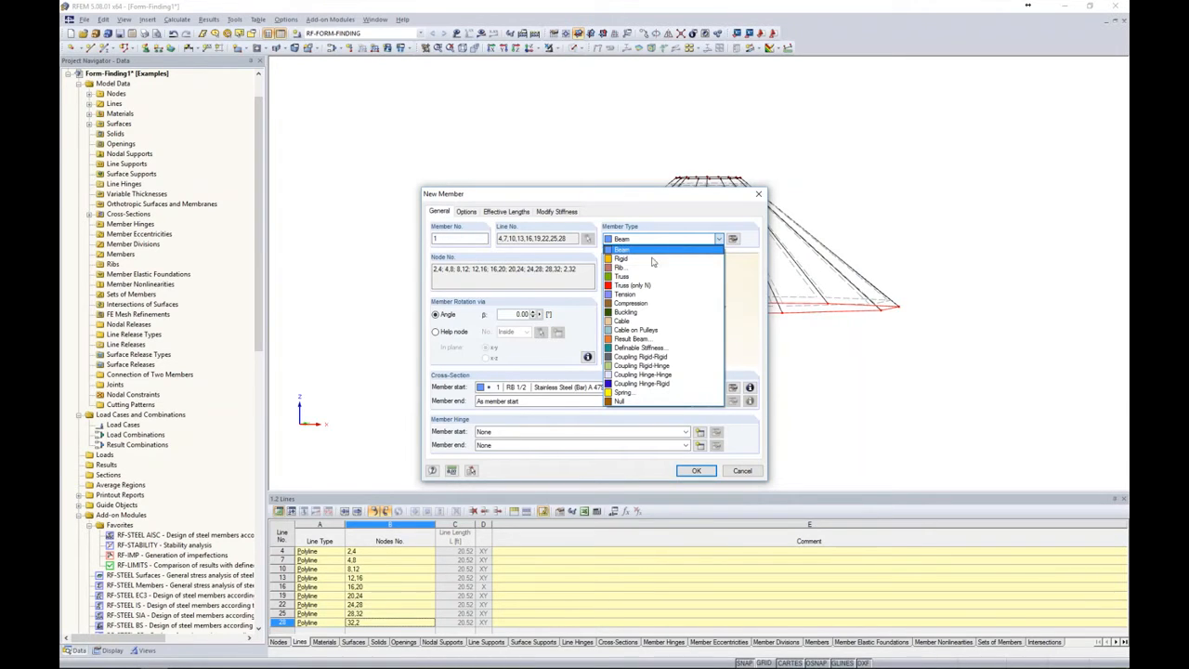
pyautogui.click(643, 321)
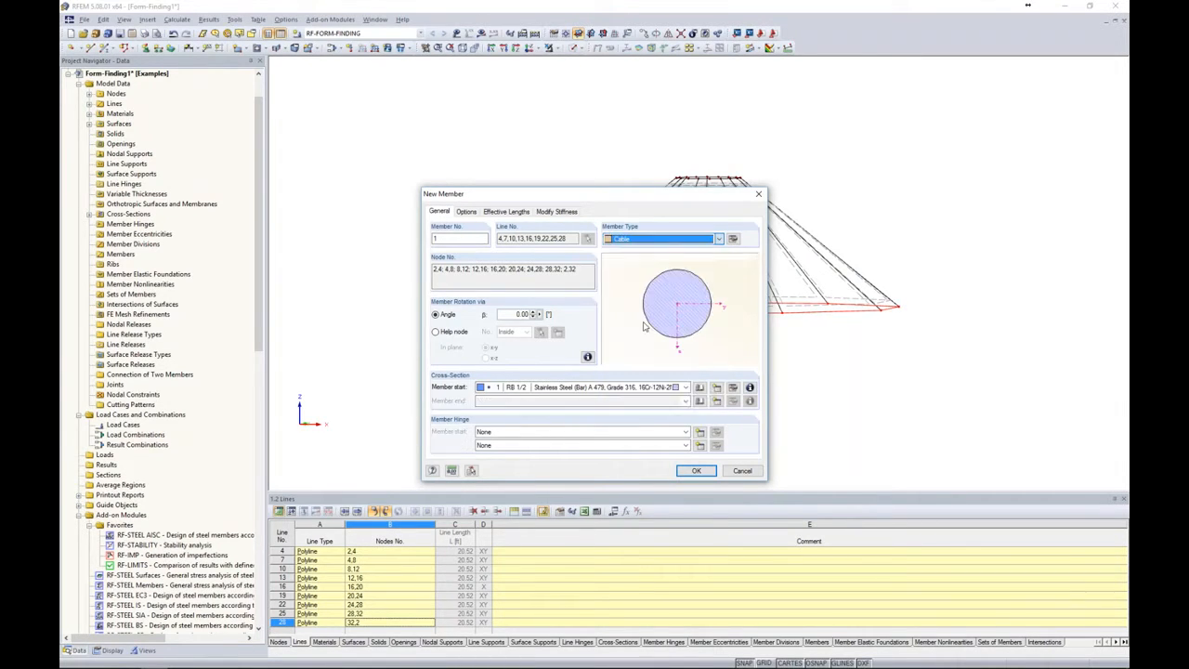
pyautogui.click(733, 240)
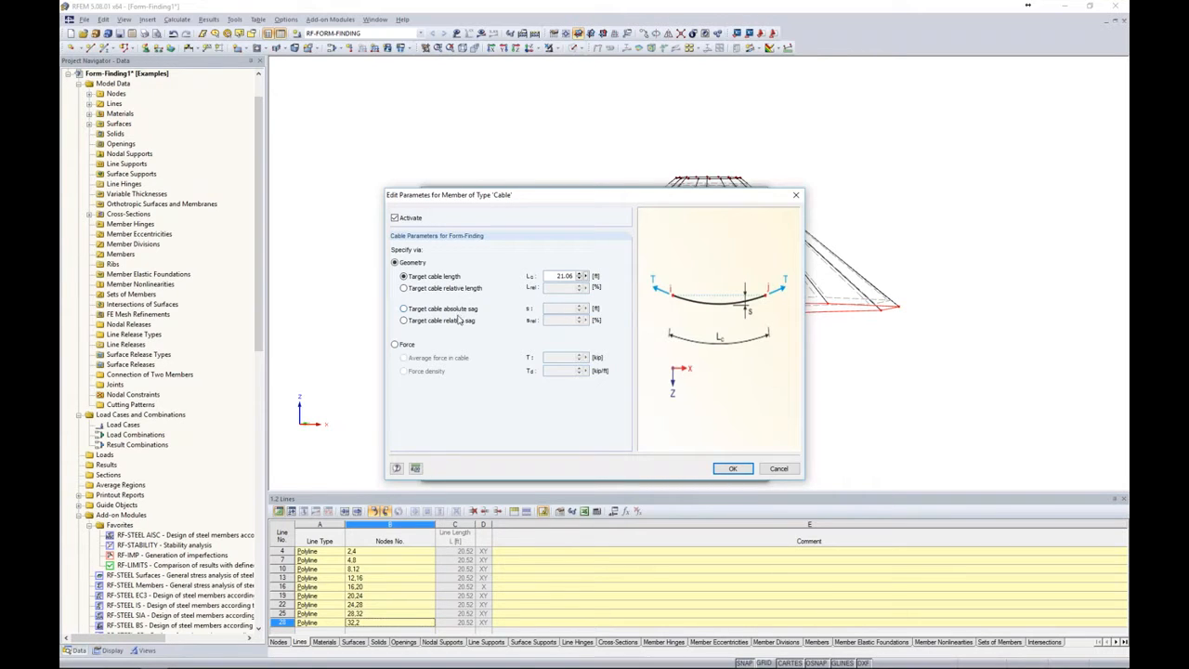
pyautogui.click(408, 346)
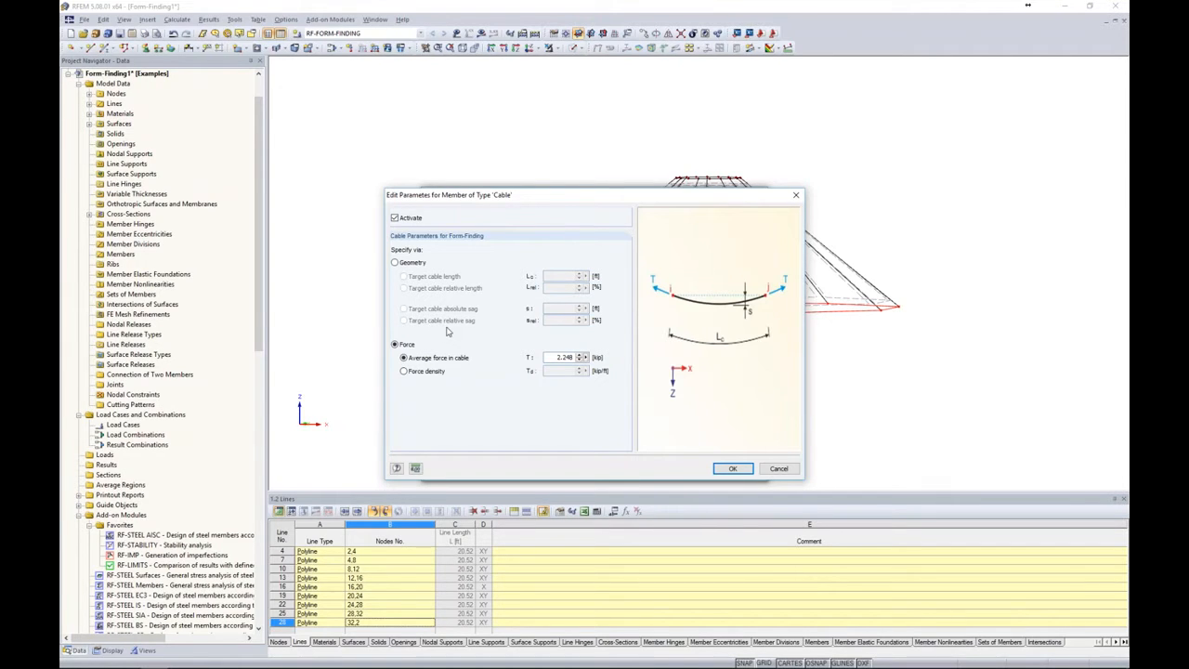
pyautogui.click(395, 263)
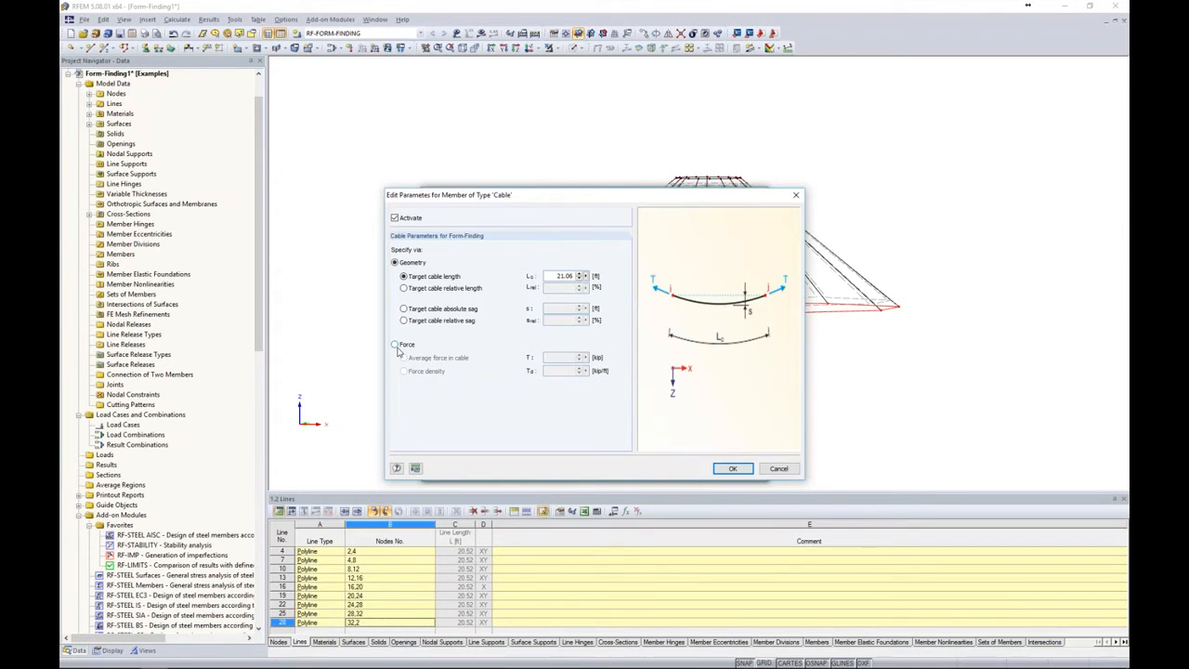
pyautogui.click(404, 310)
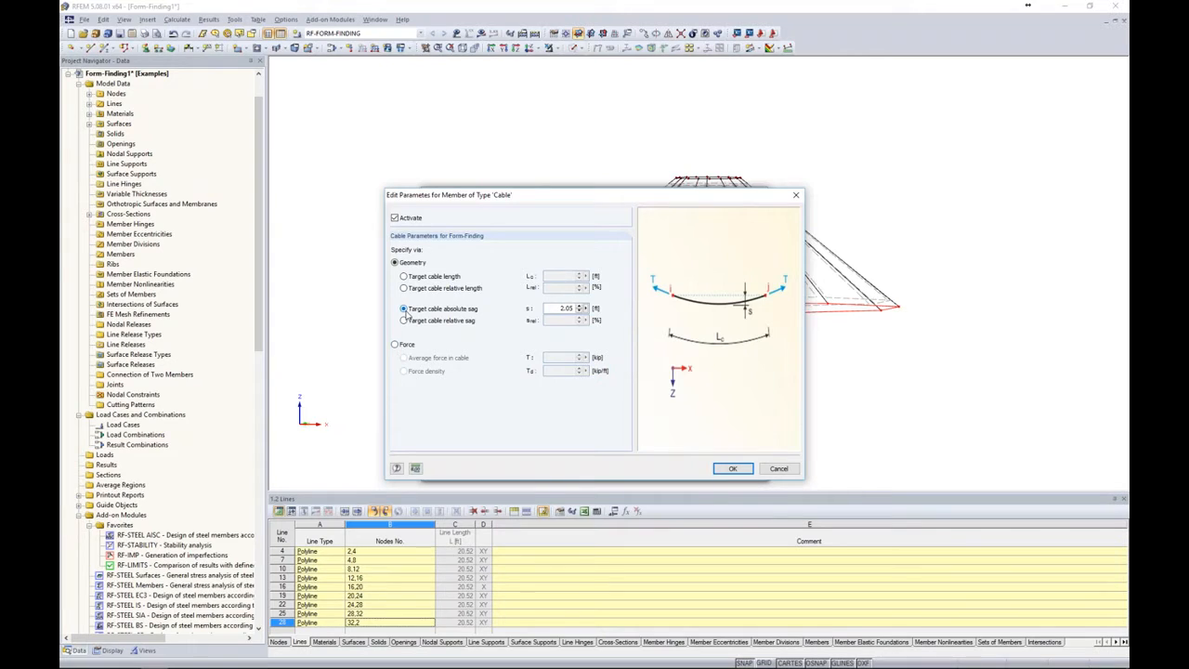
pyautogui.moveTo(560, 309); pyautogui.dragTo(595, 310)
pyautogui.write('1.5')
pyautogui.click(734, 468)
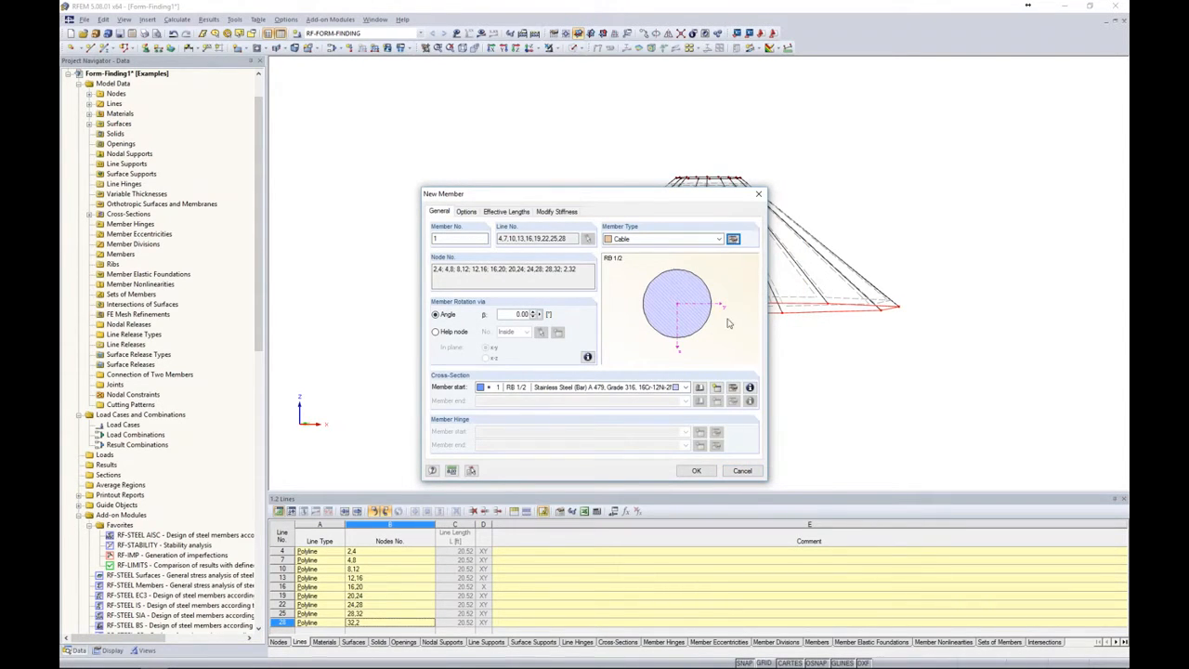
pyautogui.click(706, 475)
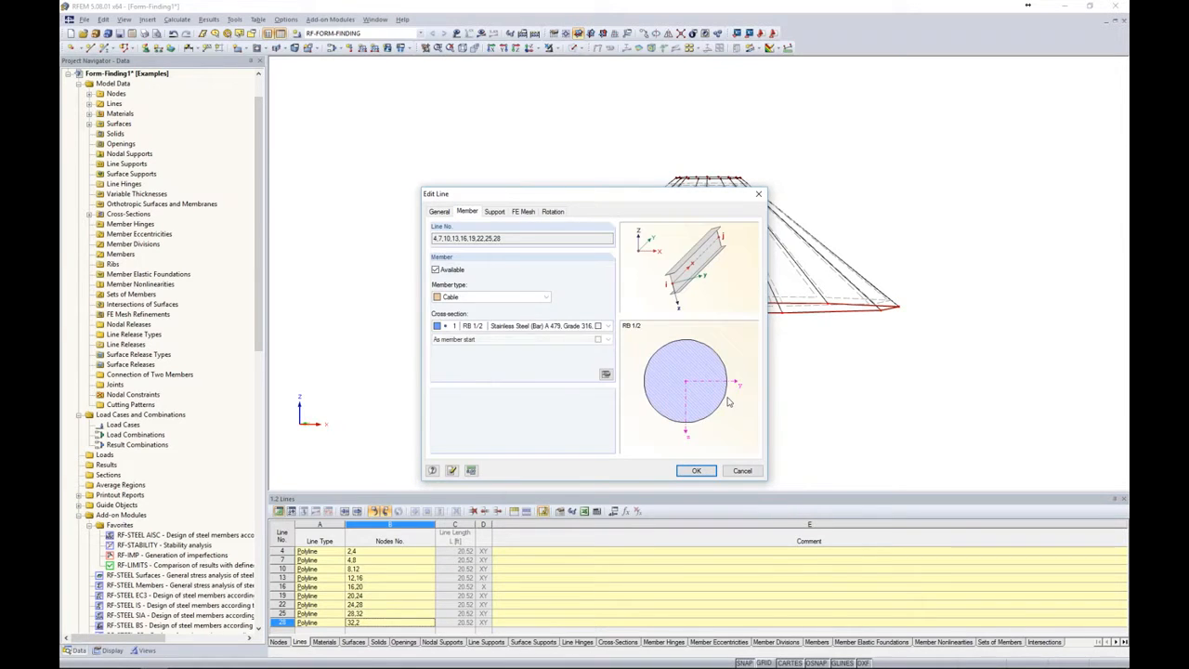
pyautogui.click(695, 470)
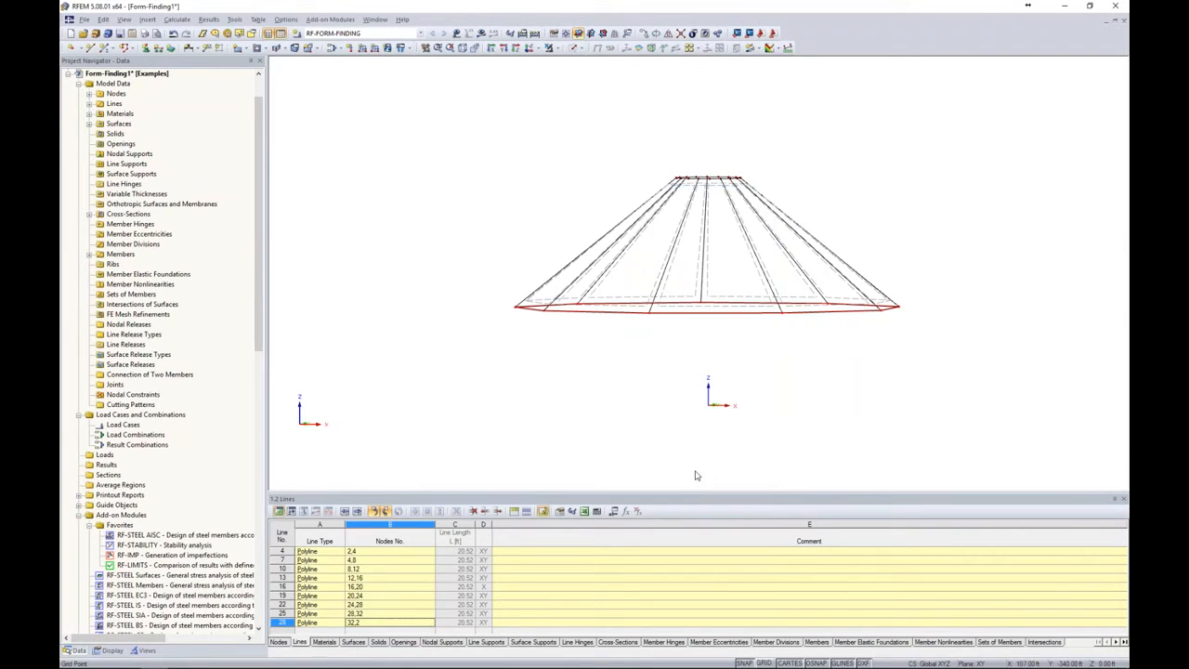
# Display the cone as a transparent solid model, seen from slightly above
pyautogui.keyDown('ctrl'); pyautogui.moveTo(648, 346); pyautogui.dragTo(650, 394, button='middle'); pyautogui.keyUp('ctrl')
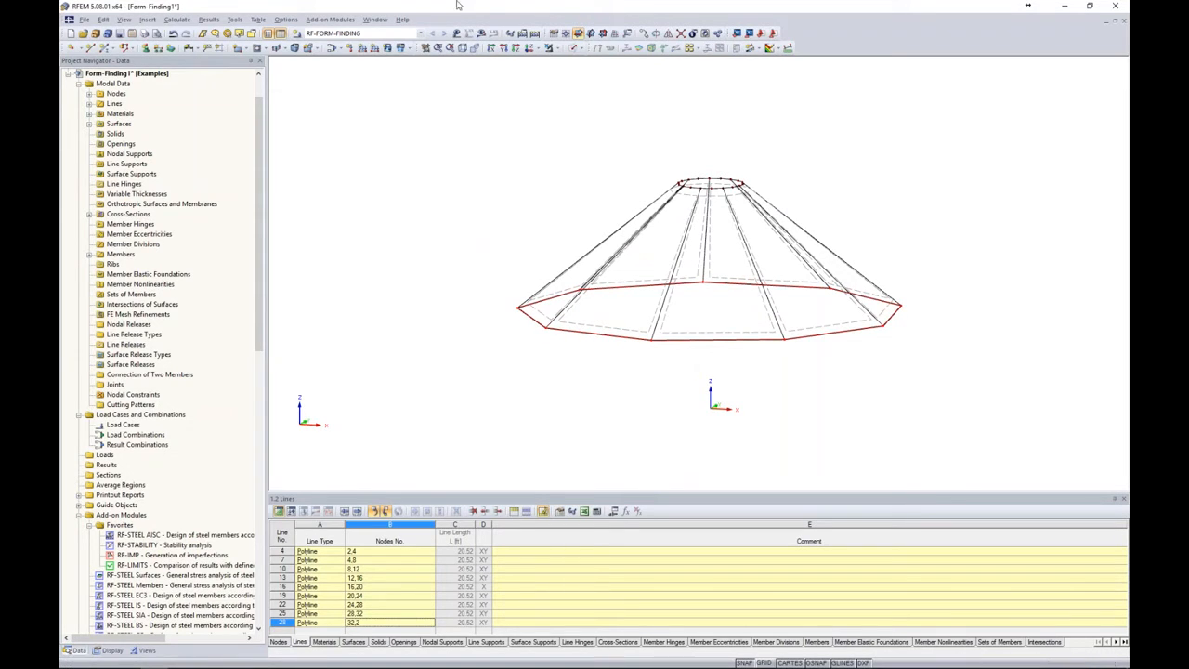
pyautogui.click(576, 48)
pyautogui.click(608, 72)
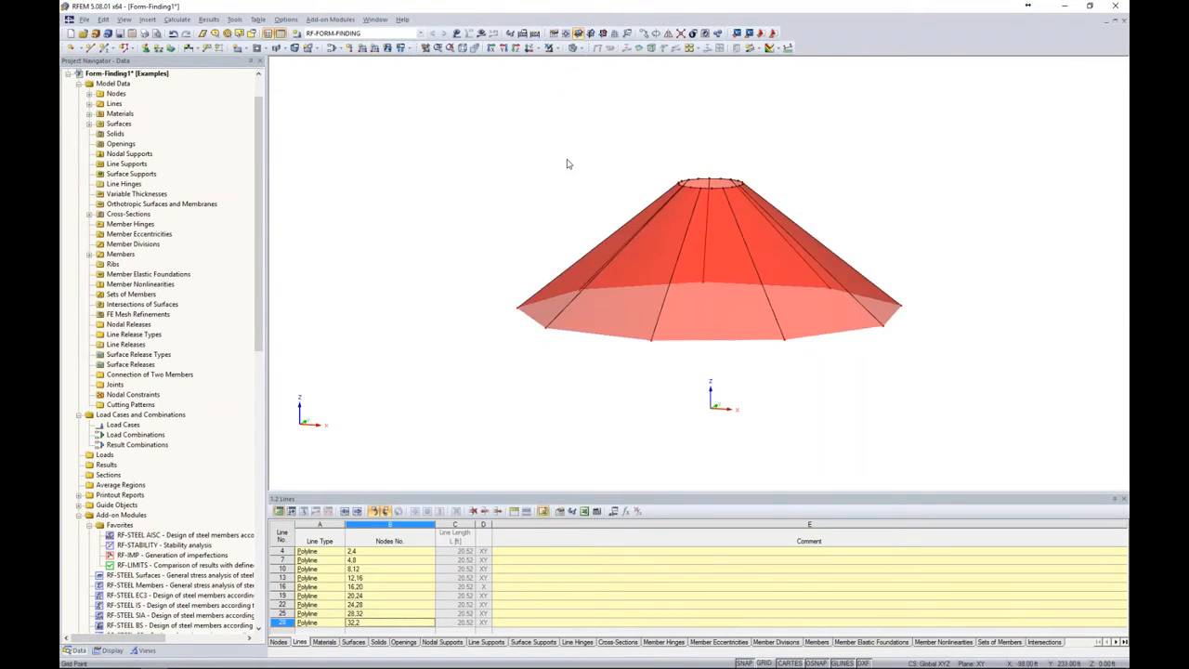
pyautogui.moveTo(825, 316); pyautogui.dragTo(734, 300, button='middle')
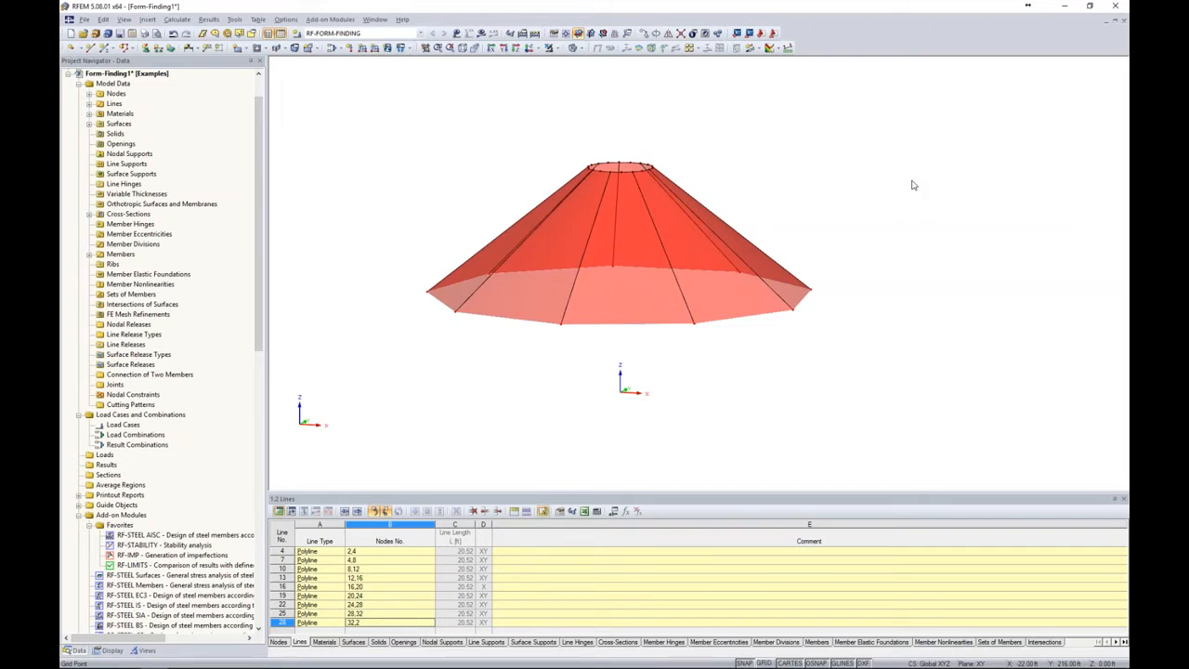
# Edit all nine cone surfaces together and set their stiffness type to Membrane - Orthotropic
pyautogui.moveTo(853, 254); pyautogui.dragTo(404, 216)
pyautogui.rightClick(663, 310)
pyautogui.moveTo(689, 316)
pyautogui.click(826, 316)
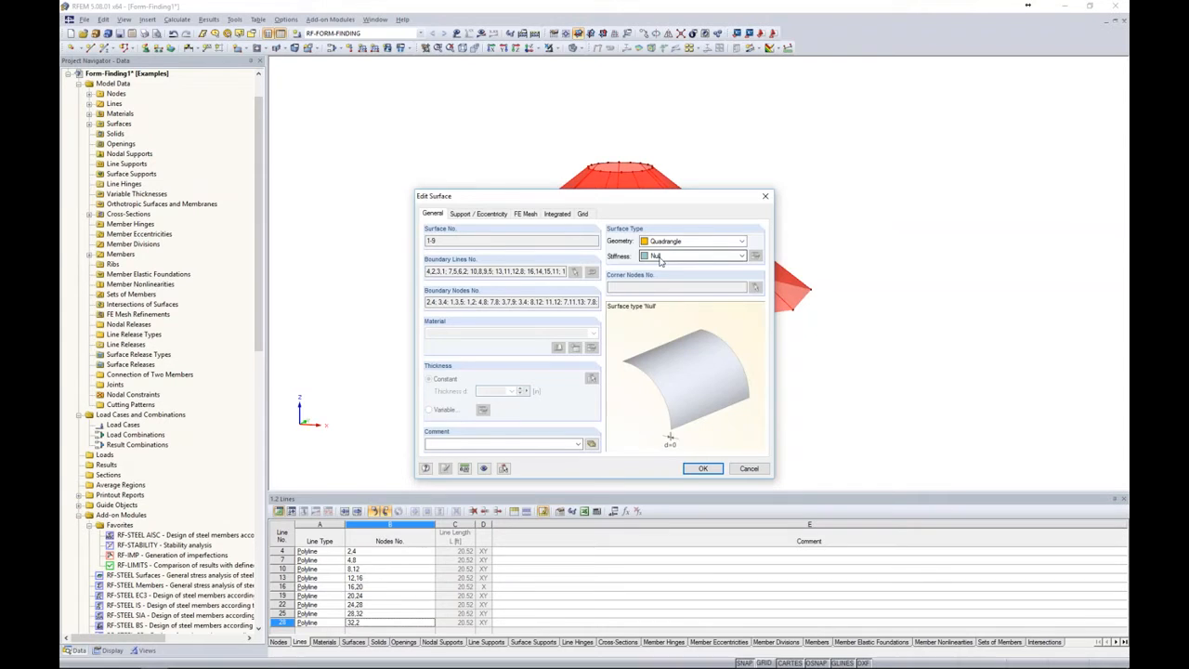
pyautogui.click(660, 257)
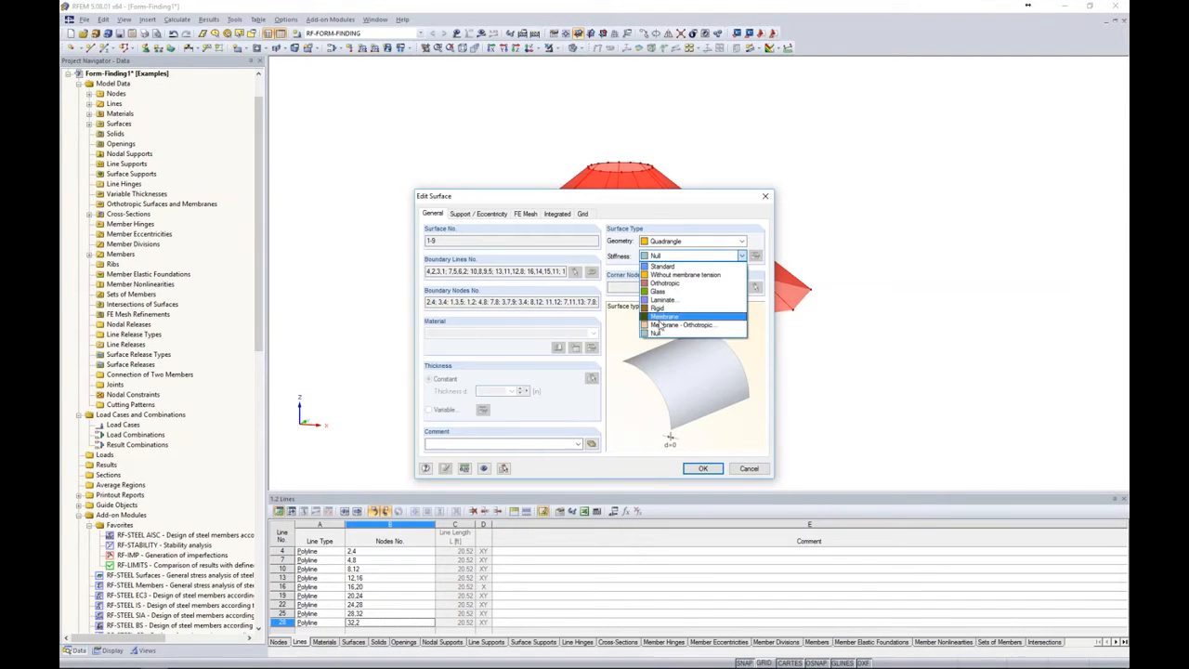
pyautogui.click(660, 325)
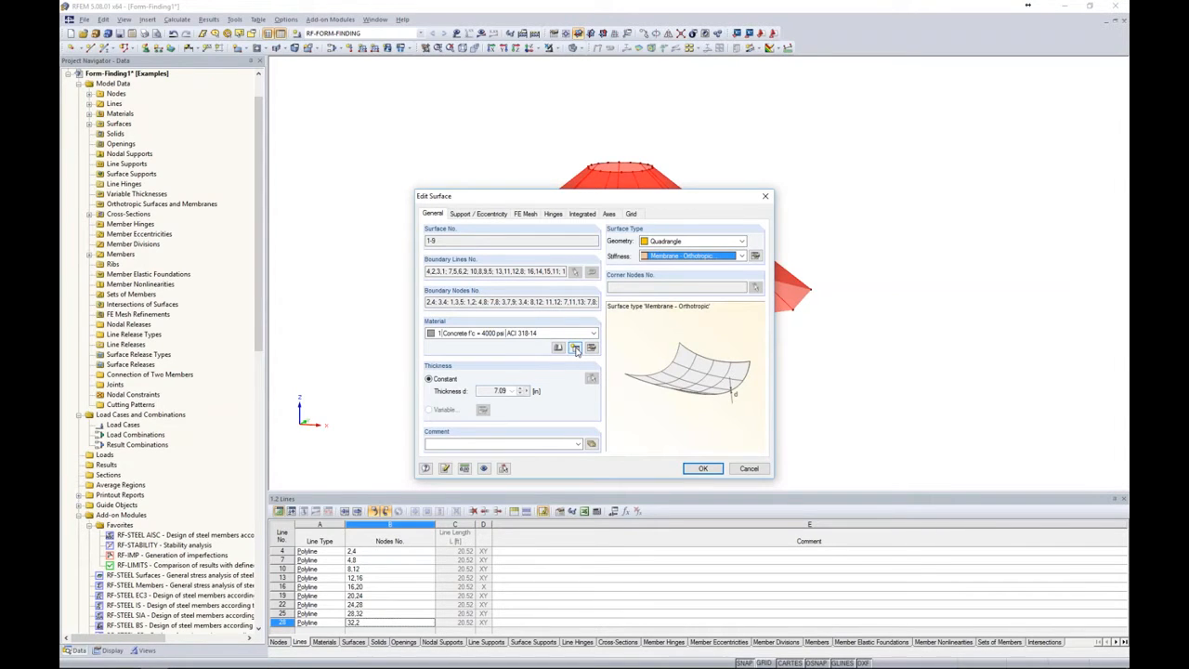
# Create a new surface material described as Membrane with the Orthotropic Elastic 2D material model
pyautogui.click(576, 348)
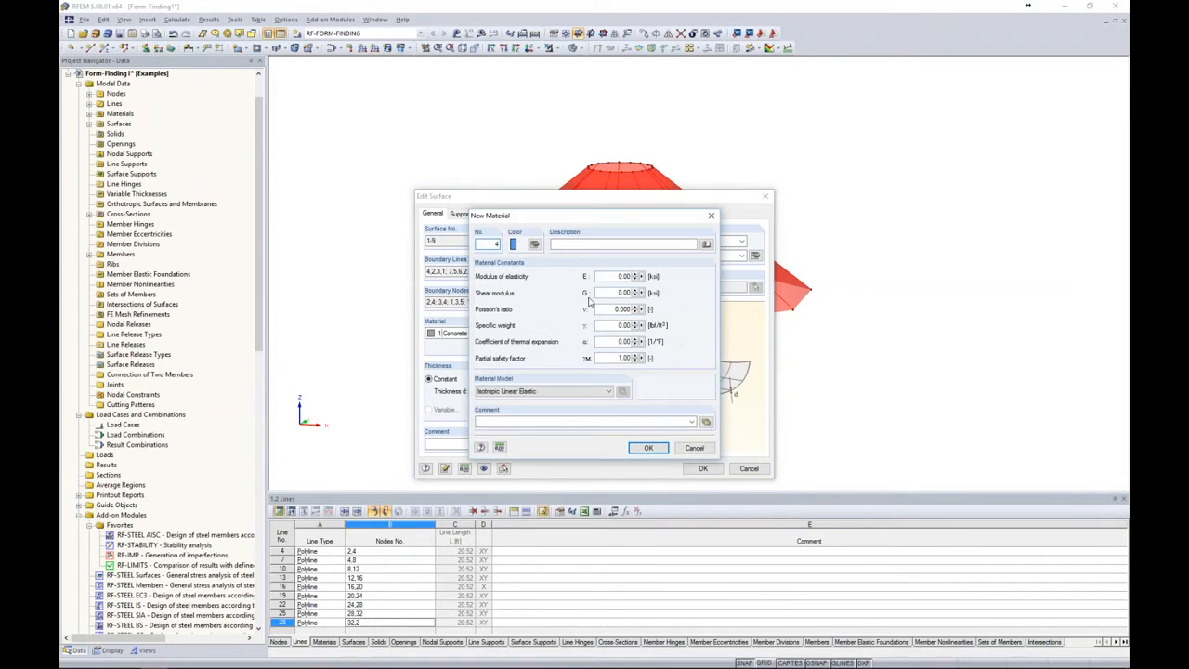
pyautogui.click(551, 243)
pyautogui.write('Membrane')
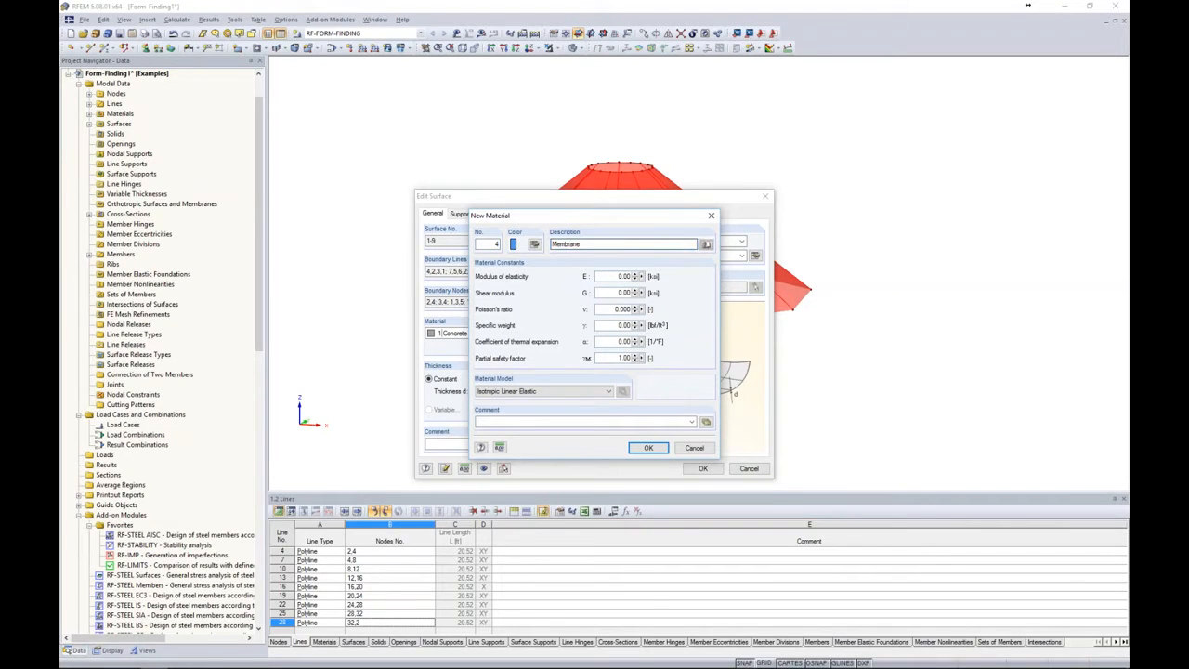
pyautogui.click(511, 397)
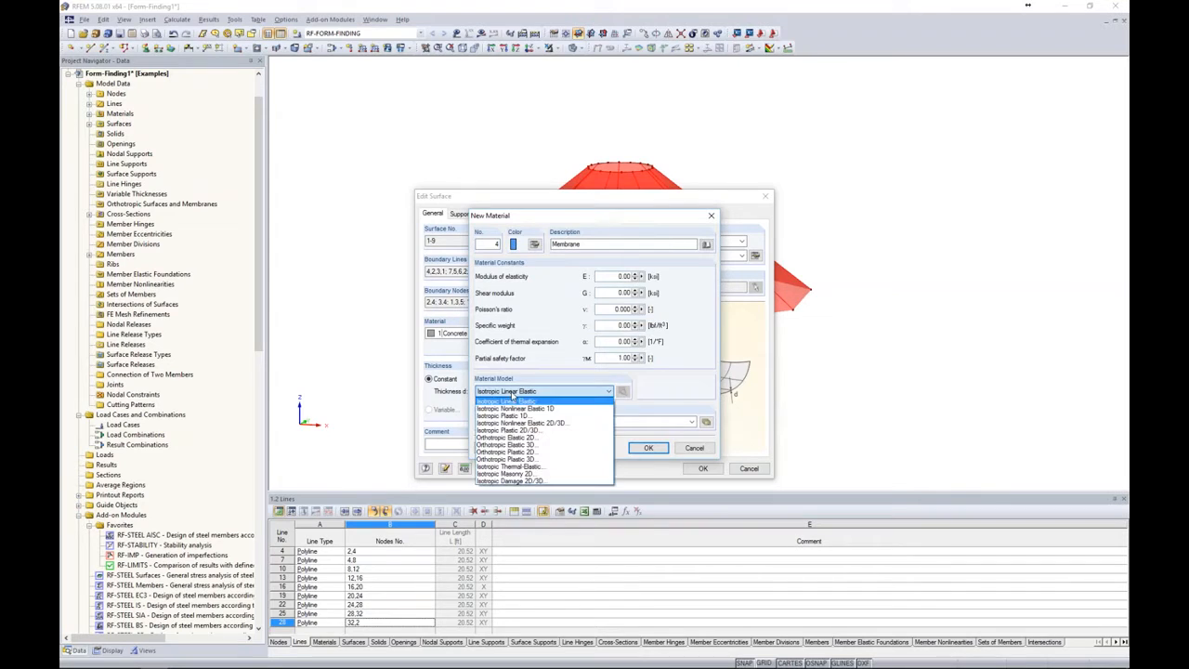
pyautogui.click(509, 442)
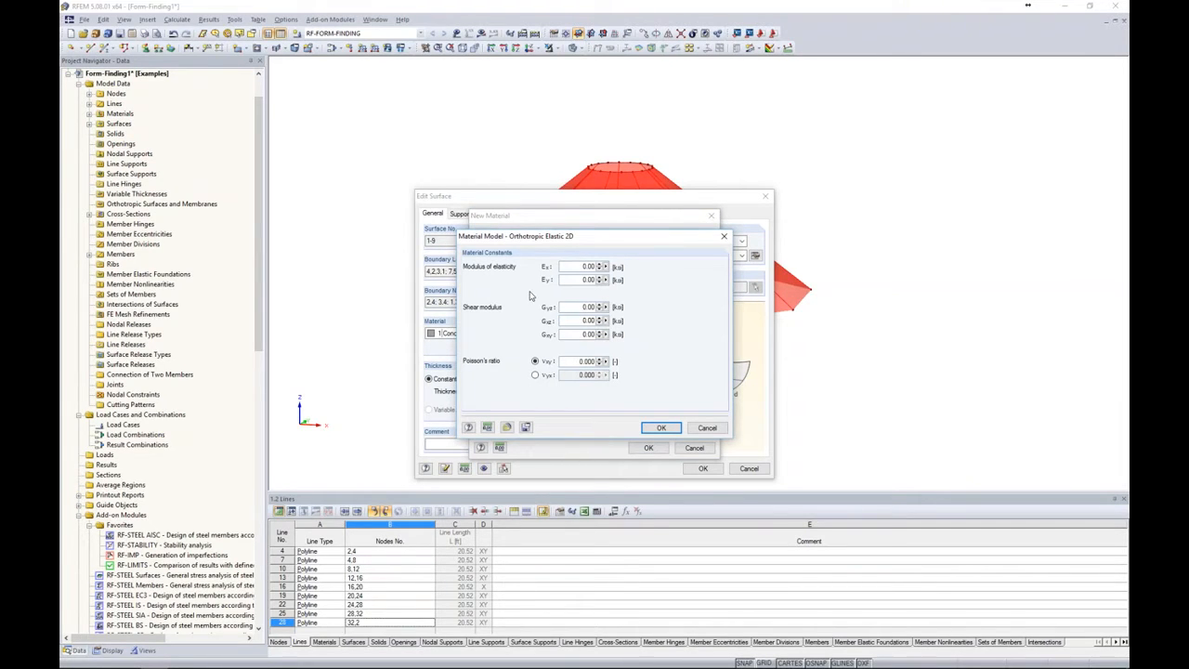
# Switch to the PowerPoint slide show, examine the Membrane Material Properties slide and return to RFEM
pyautogui.hotkey('alt', 'Tab')
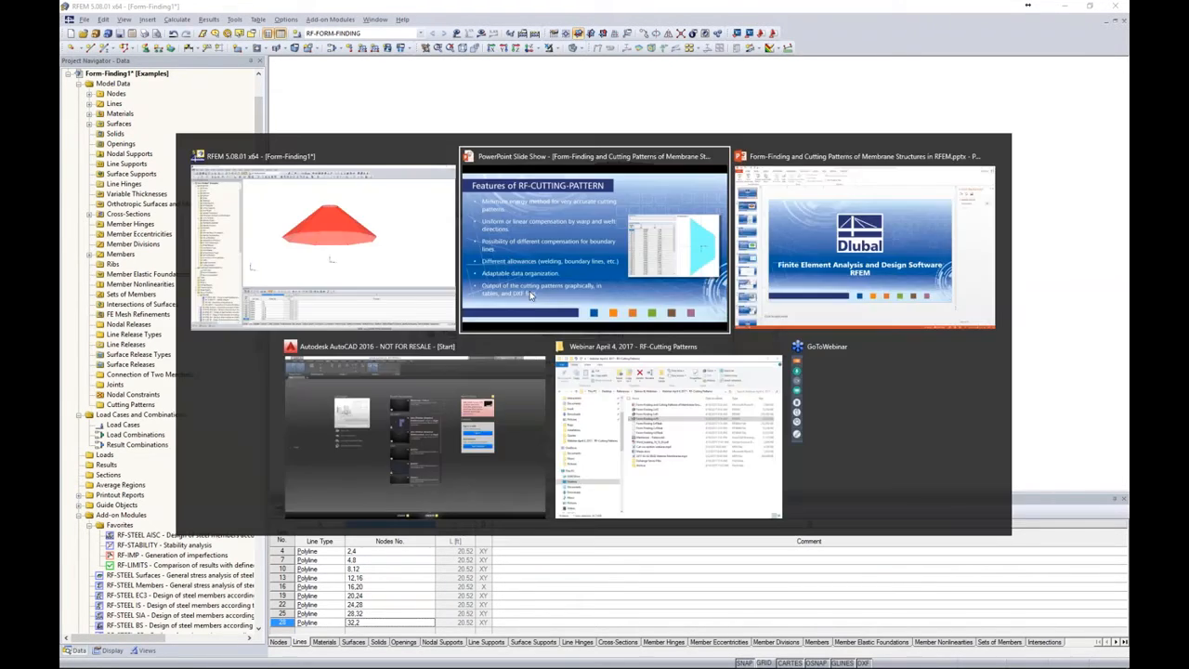
pyautogui.press('Right')
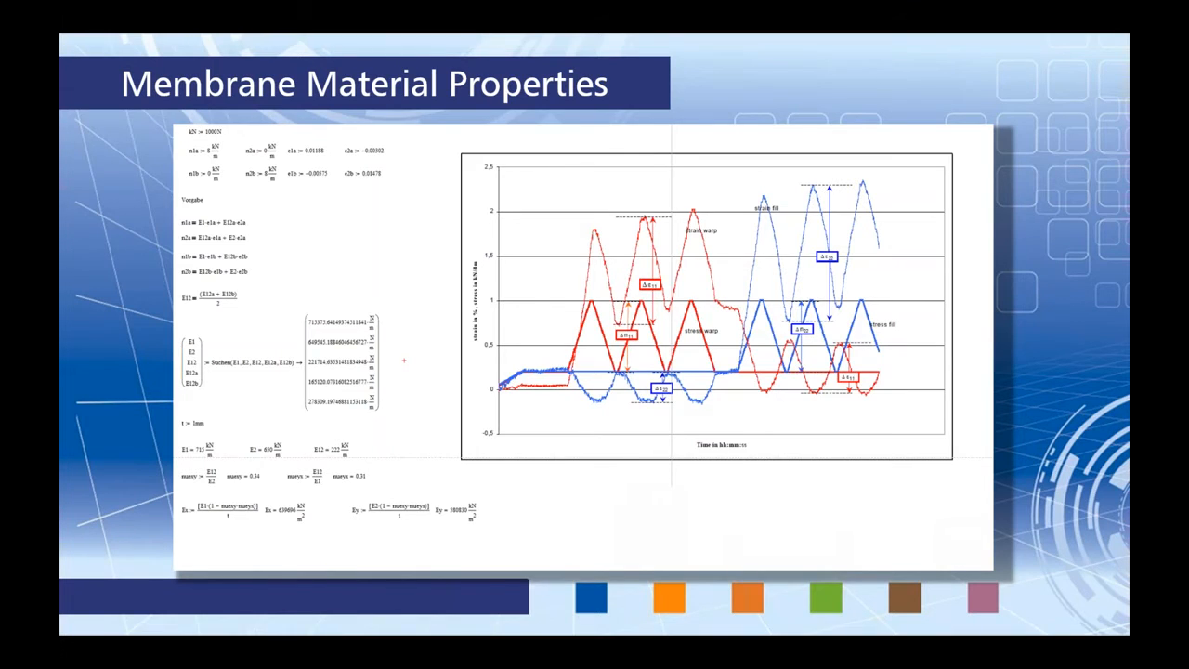
pyautogui.hotkey('alt', 'Tab')
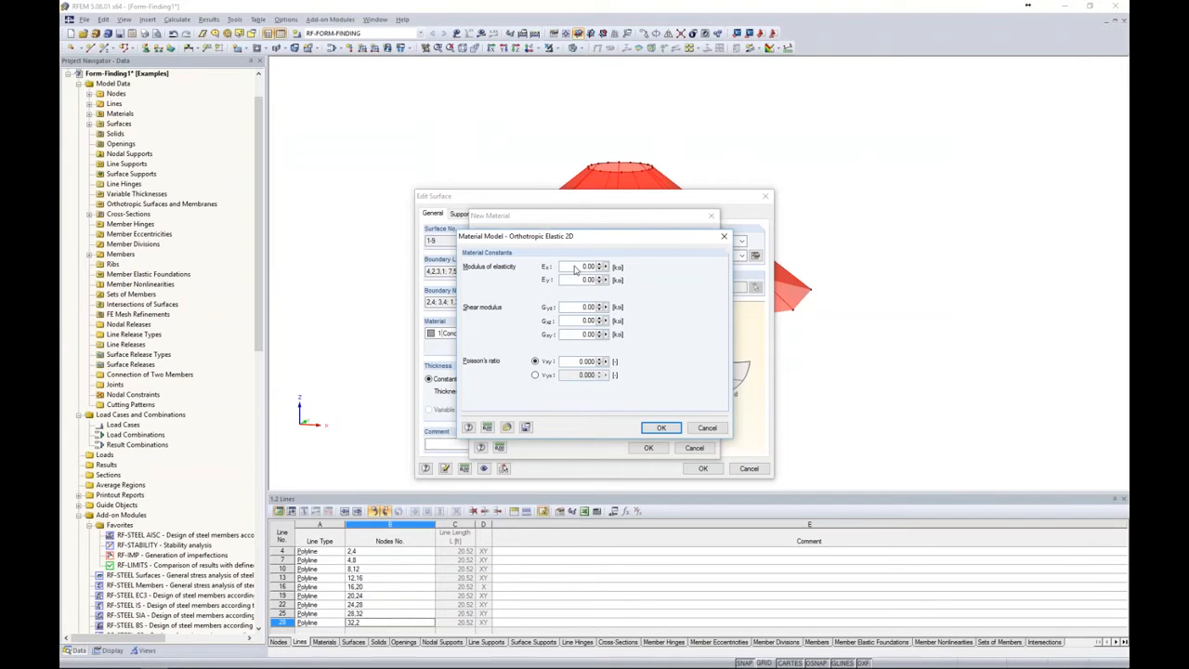
# Set the membrane material's moduli of elasticity to 93 ksi in x and 84 ksi in y
pyautogui.doubleClick(588, 266)
pyautogui.write('93')
pyautogui.press('Tab')
pyautogui.write('8')
# Set all three shear moduli to 0.15 ksi and Poisson's ratio νxy to 0.314, and assign the material to the surfaces
pyautogui.doubleClick(576, 310)
pyautogui.write('0.15')
pyautogui.press('Tab')
pyautogui.write('0.15')
pyautogui.press('Tab')
pyautogui.write('0.15')
pyautogui.doubleClick(578, 362)
pyautogui.write('0.314')
pyautogui.click(660, 428)
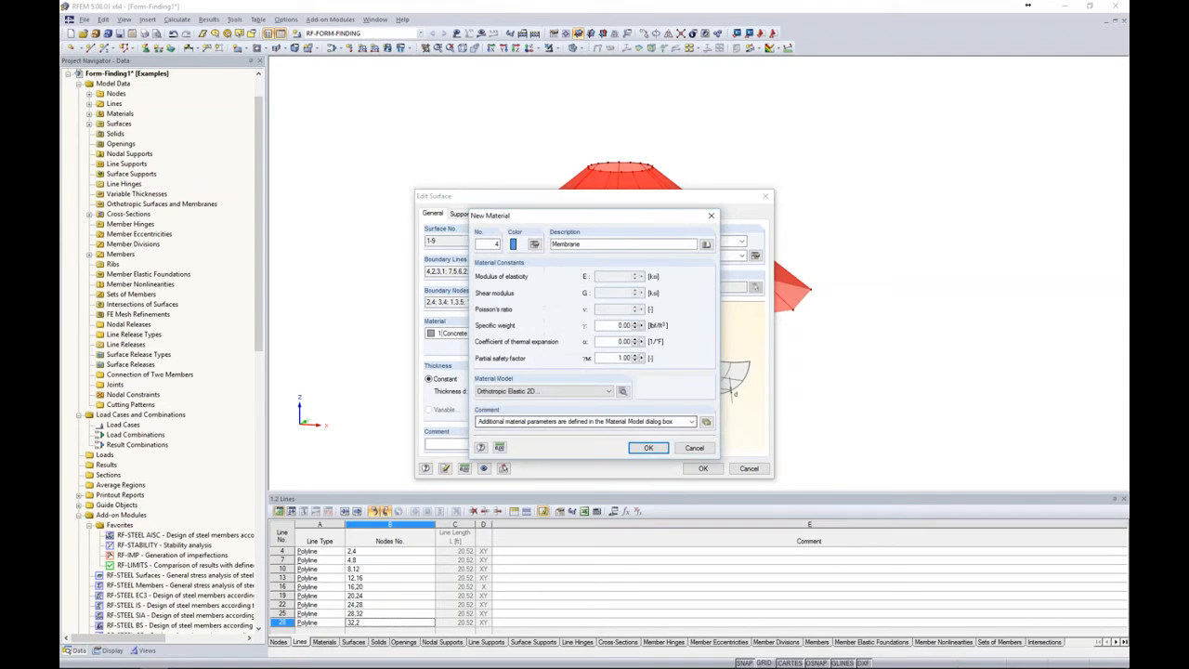
pyautogui.click(651, 448)
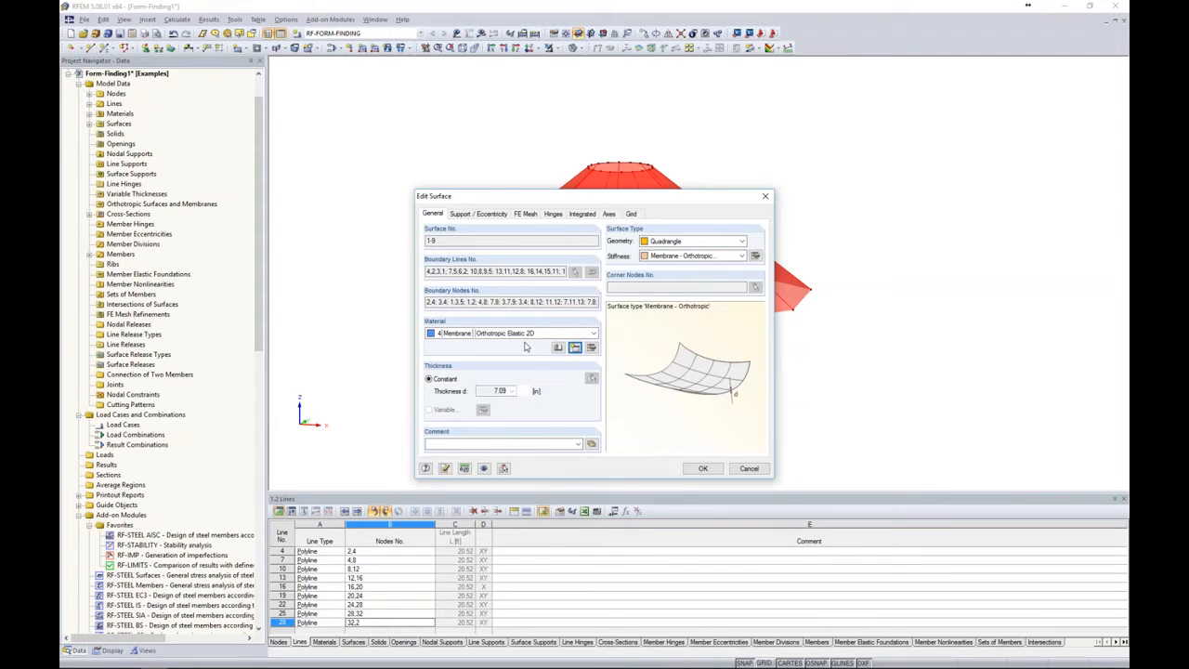
# Set the orthotropic membrane's constant thickness to 0.04 in, review its stiffness matrix and form-finding settings, and apply them to the surfaces
pyautogui.click(755, 256)
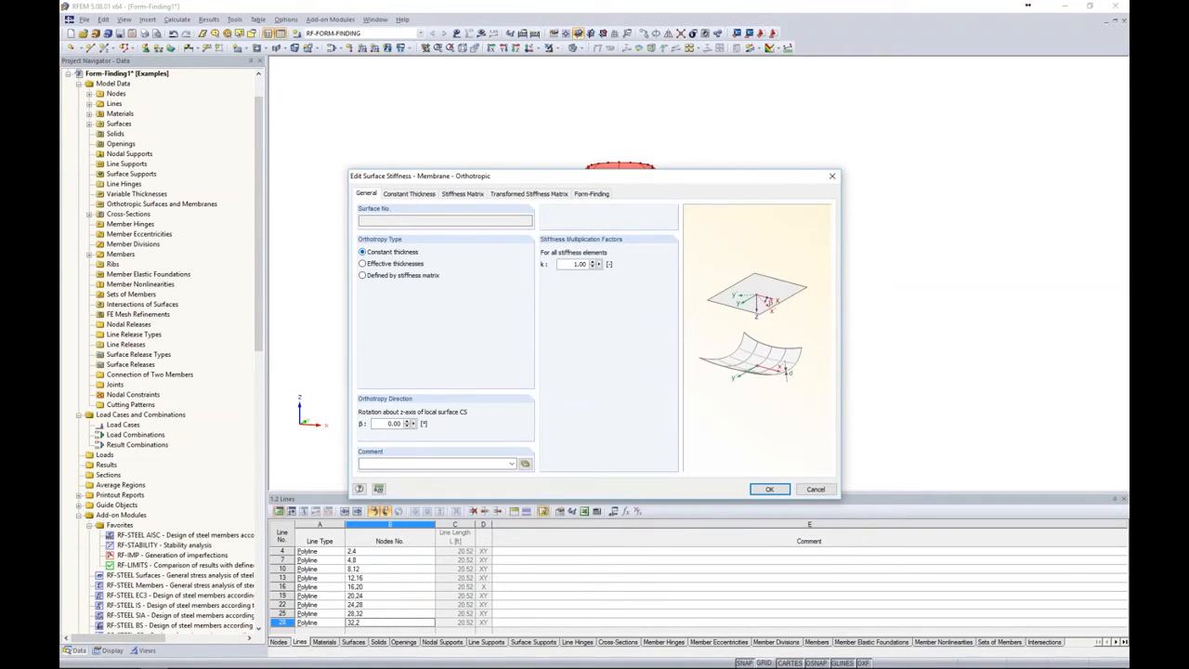
pyautogui.click(402, 198)
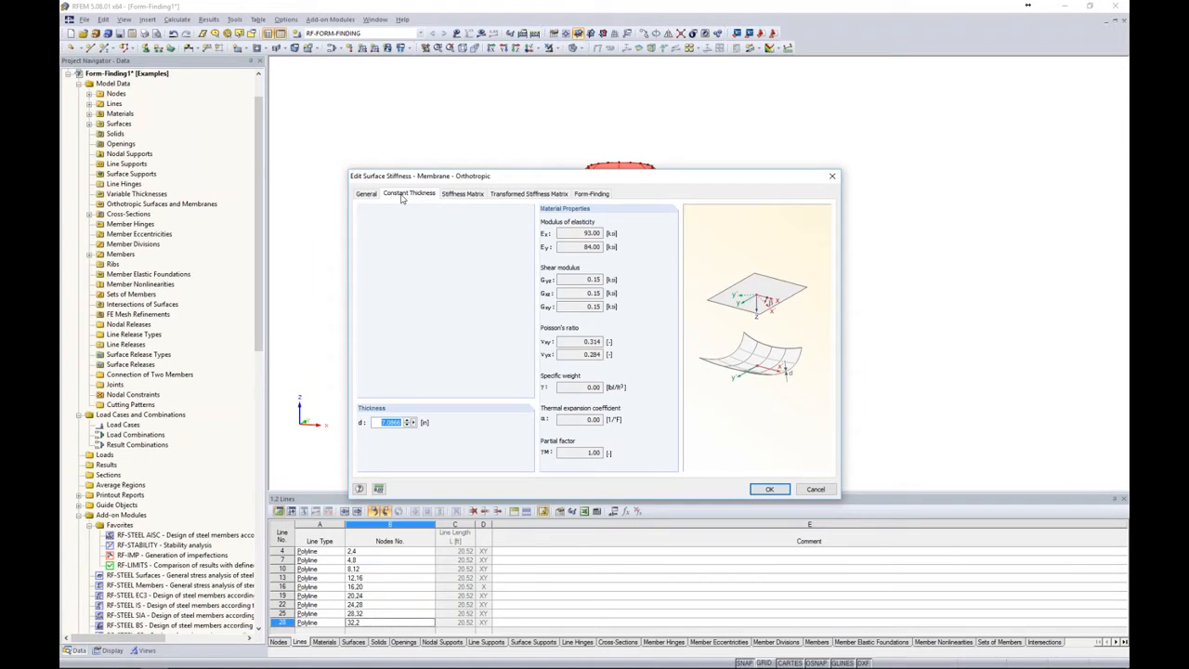
pyautogui.write('0.04')
pyautogui.click(455, 195)
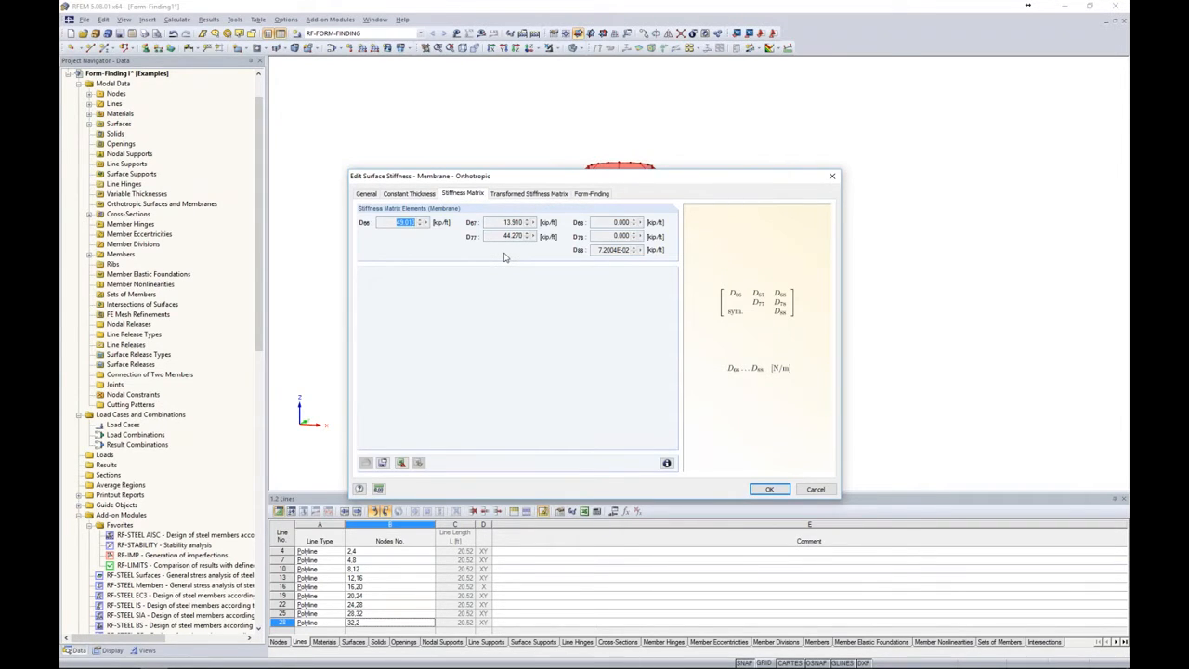
pyautogui.click(587, 195)
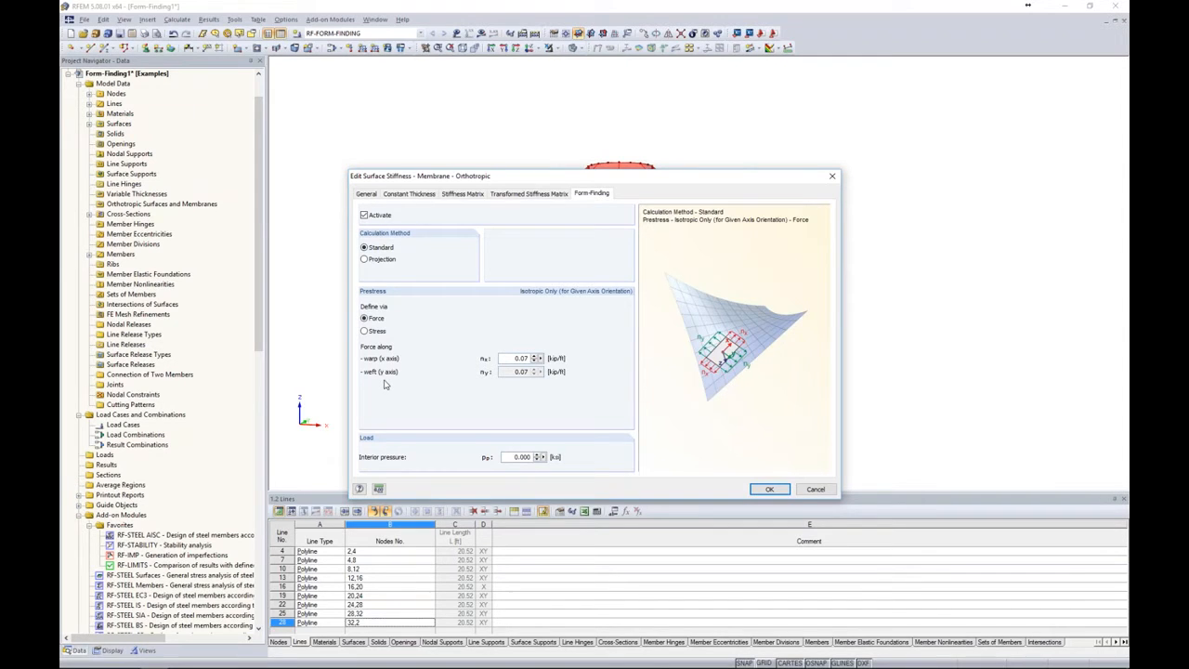
pyautogui.click(770, 490)
pyautogui.click(703, 470)
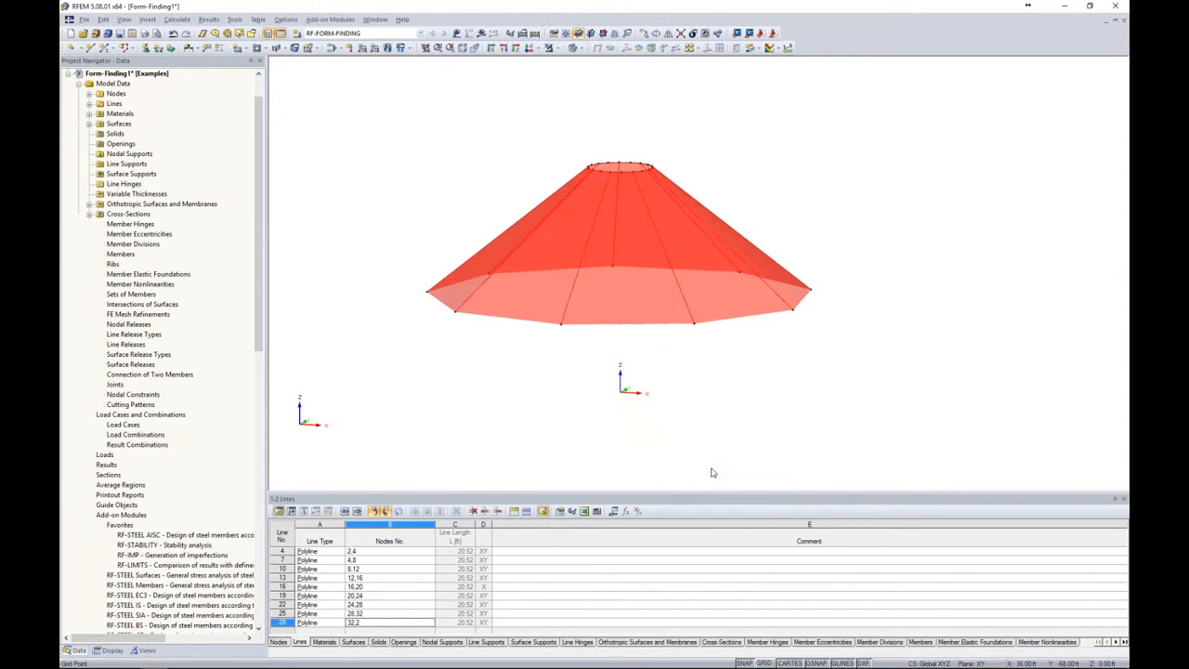
# Show the local axis systems of the cone surfaces and inspect their directions around the model
pyautogui.click(715, 384)
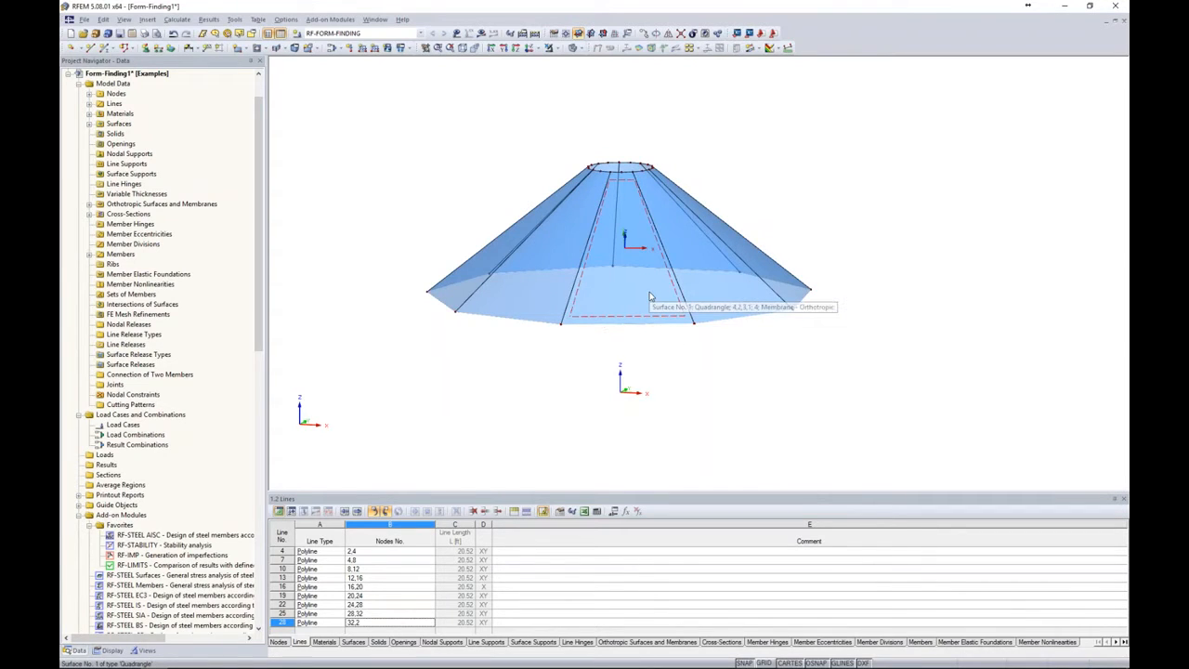
pyautogui.rightClick(650, 297)
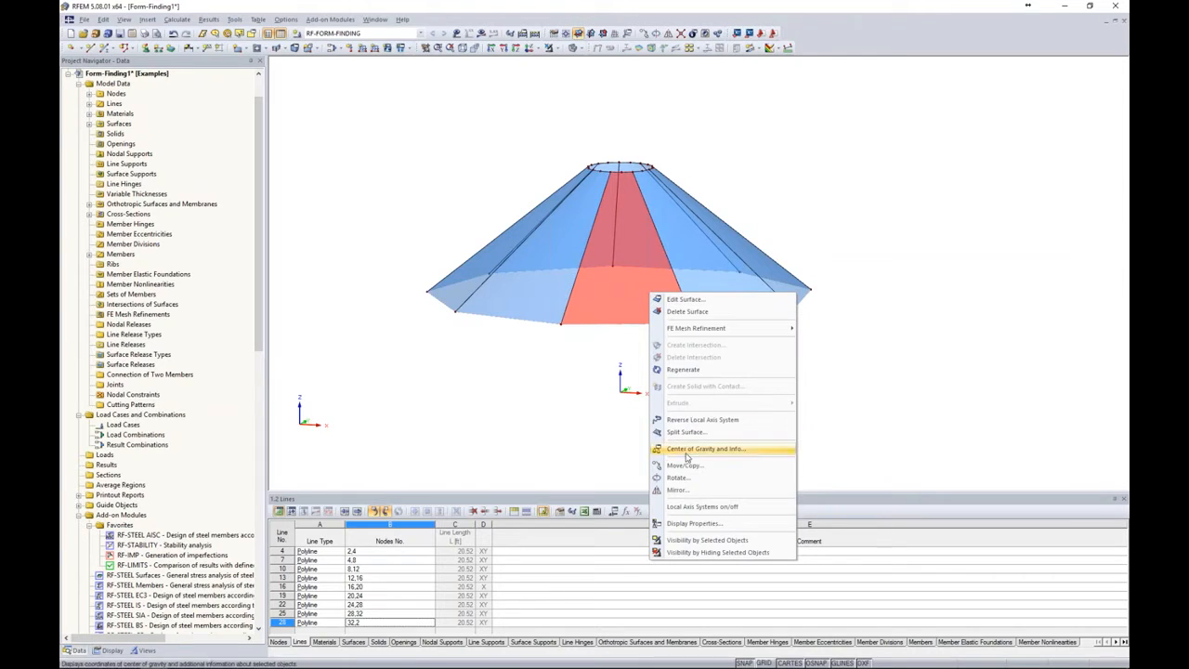
pyautogui.click(699, 506)
pyautogui.click(676, 381)
pyautogui.keyDown('ctrl'); pyautogui.moveTo(695, 383); pyautogui.dragTo(464, 399, button='middle'); pyautogui.keyUp('ctrl')
pyautogui.keyDown('ctrl'); pyautogui.moveTo(662, 286); pyautogui.dragTo(899, 244, button='middle'); pyautogui.keyUp('ctrl')
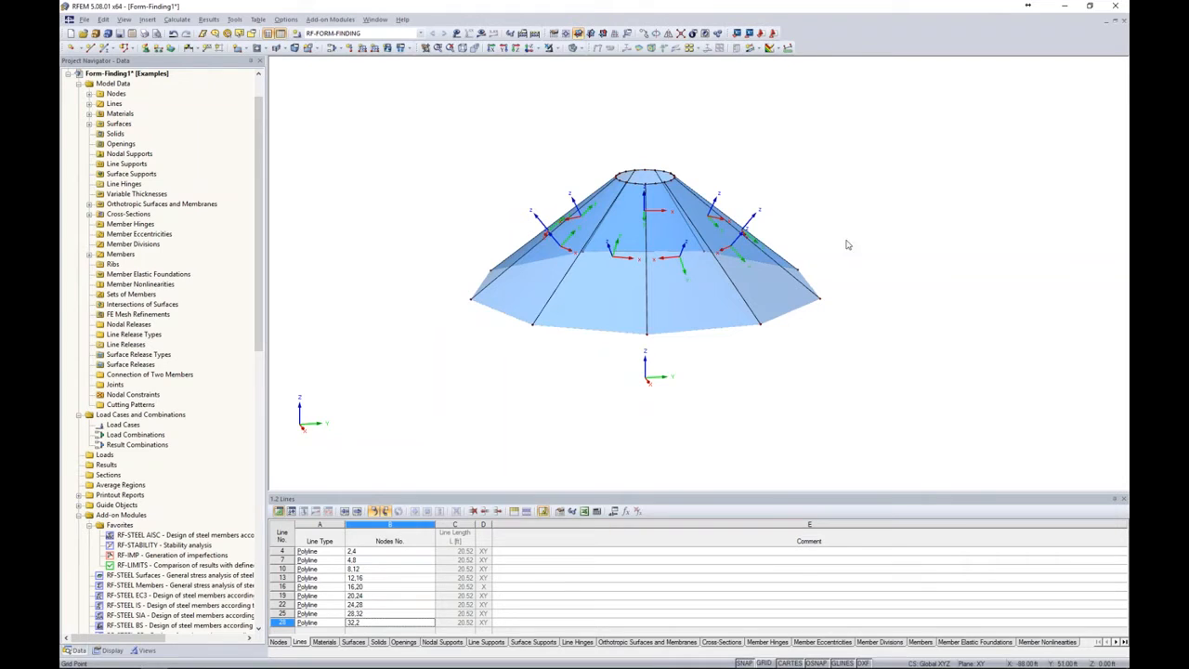
# Edit all cone surfaces together and define their input axes with the x-axis directed to a line
pyautogui.moveTo(841, 244); pyautogui.dragTo(471, 206)
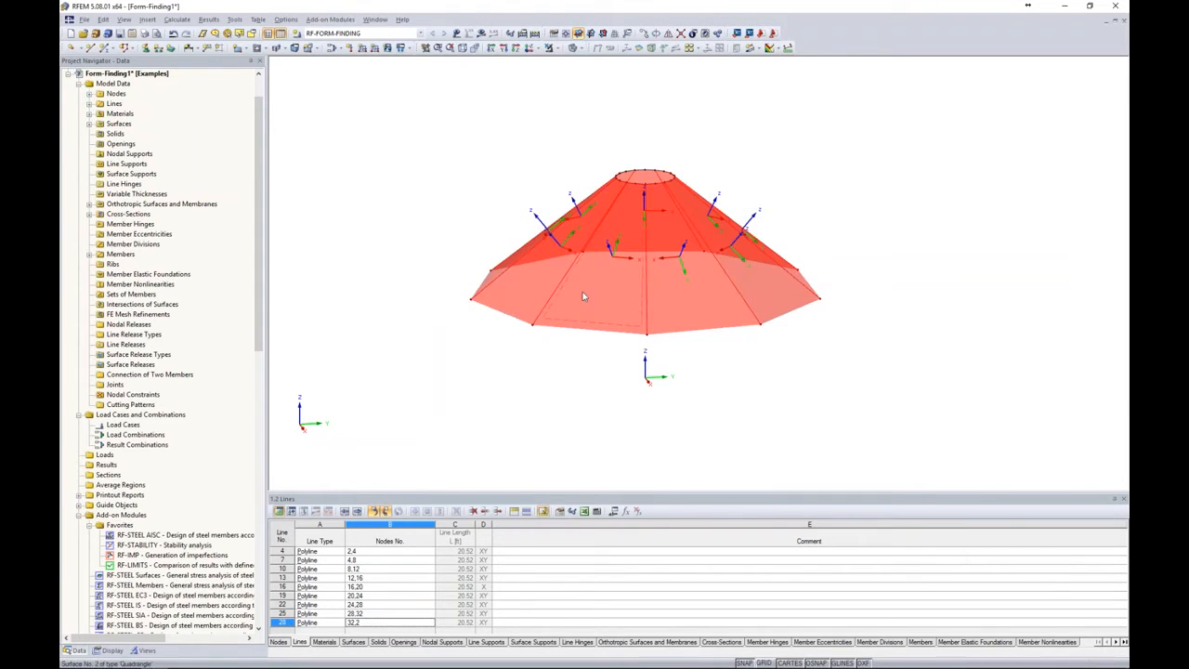
pyautogui.rightClick(627, 325)
pyautogui.moveTo(651, 335)
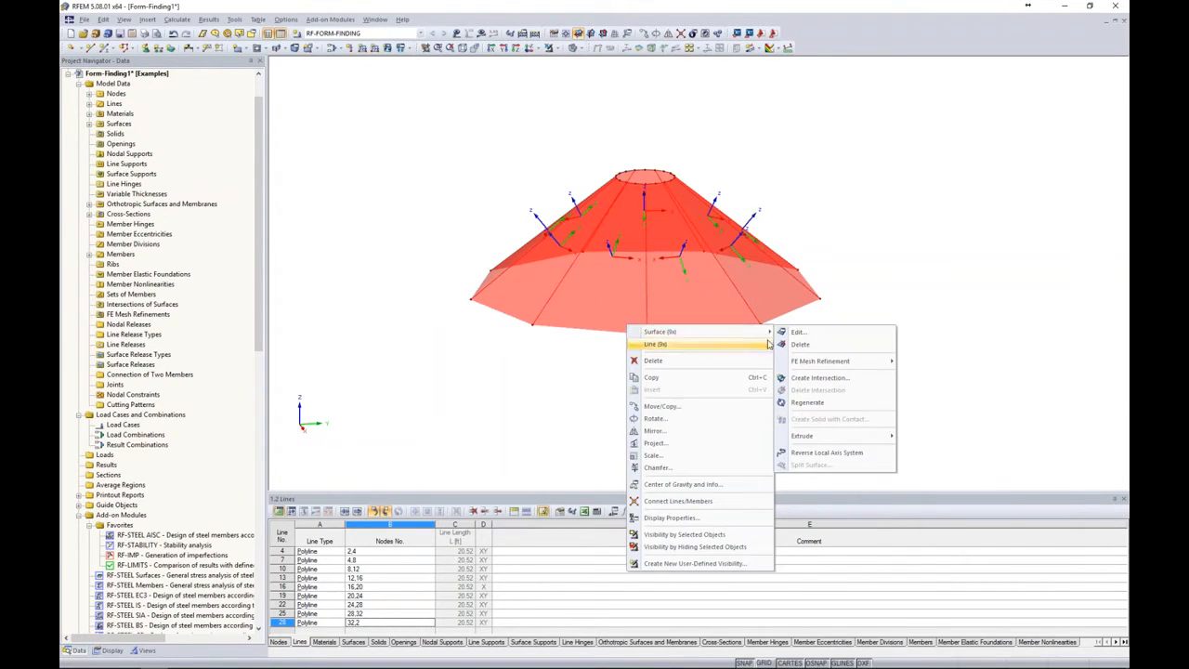
pyautogui.click(797, 332)
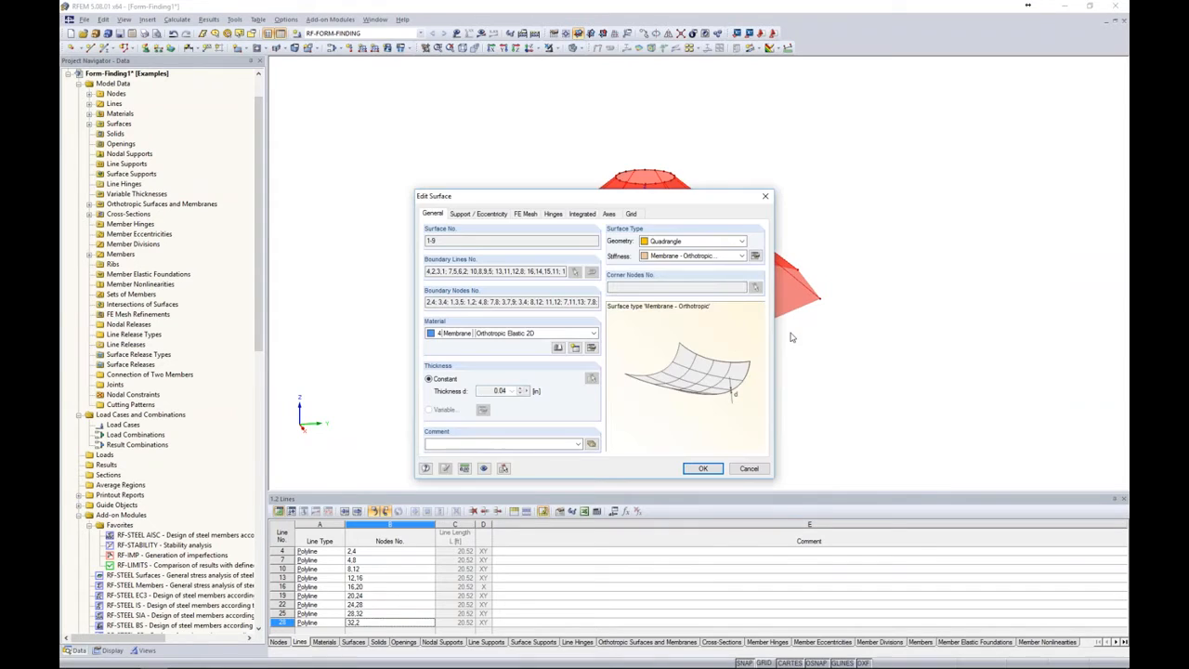
pyautogui.click(609, 214)
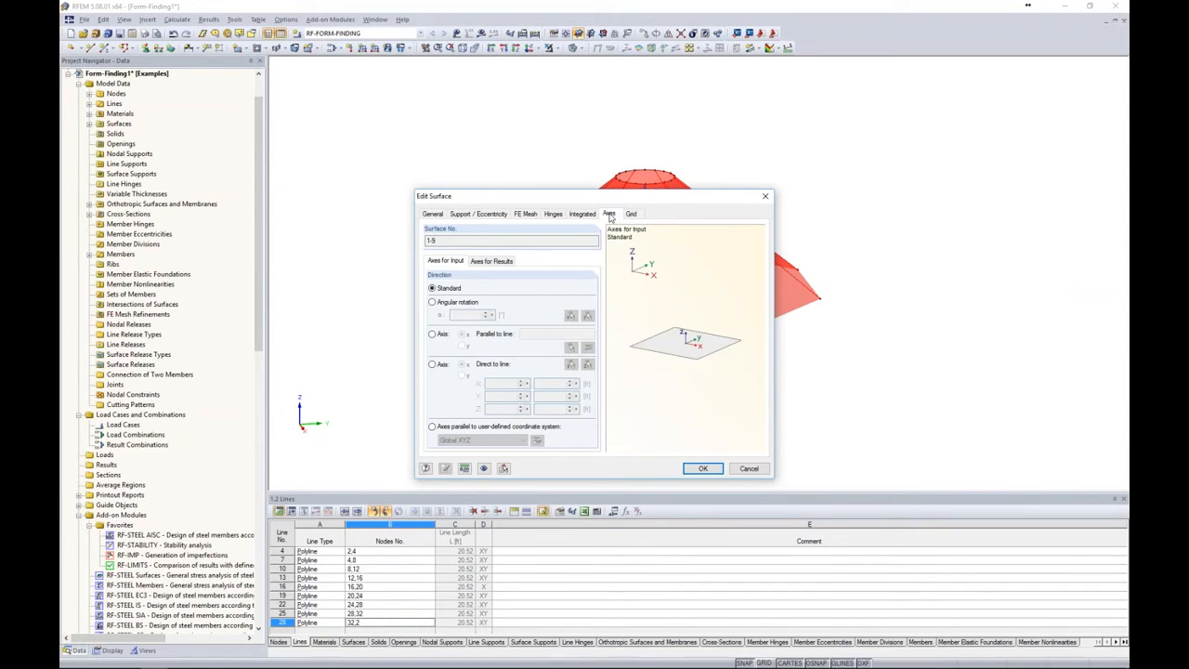
pyautogui.moveTo(617, 197); pyautogui.dragTo(610, 192)
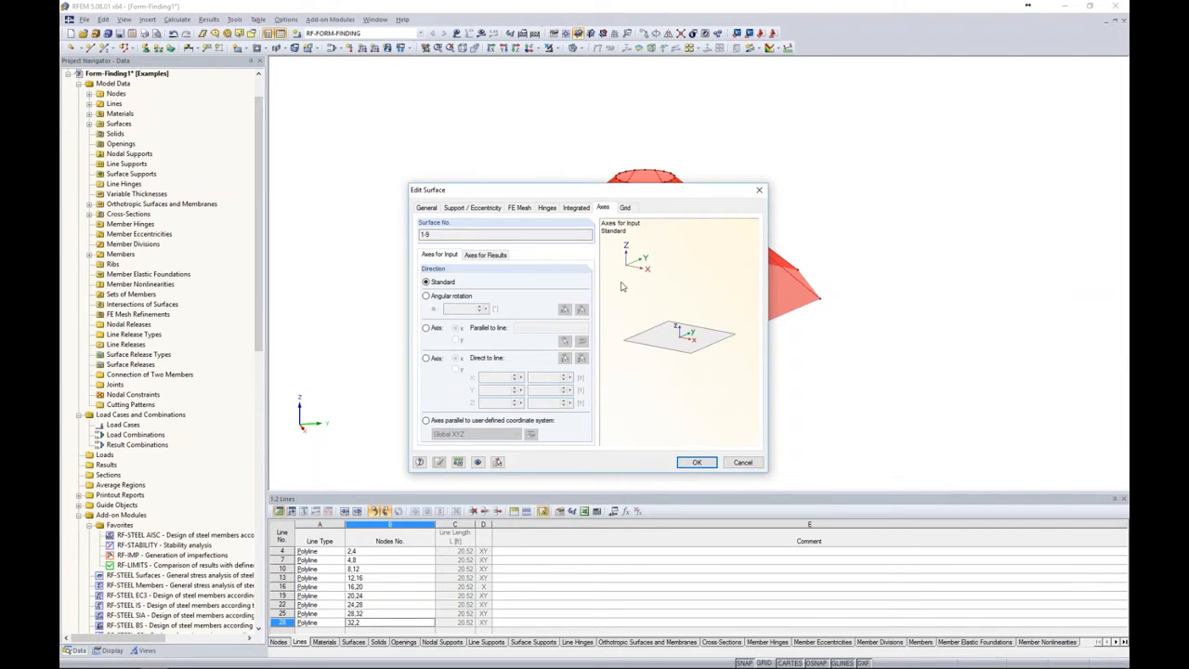
pyautogui.click(426, 357)
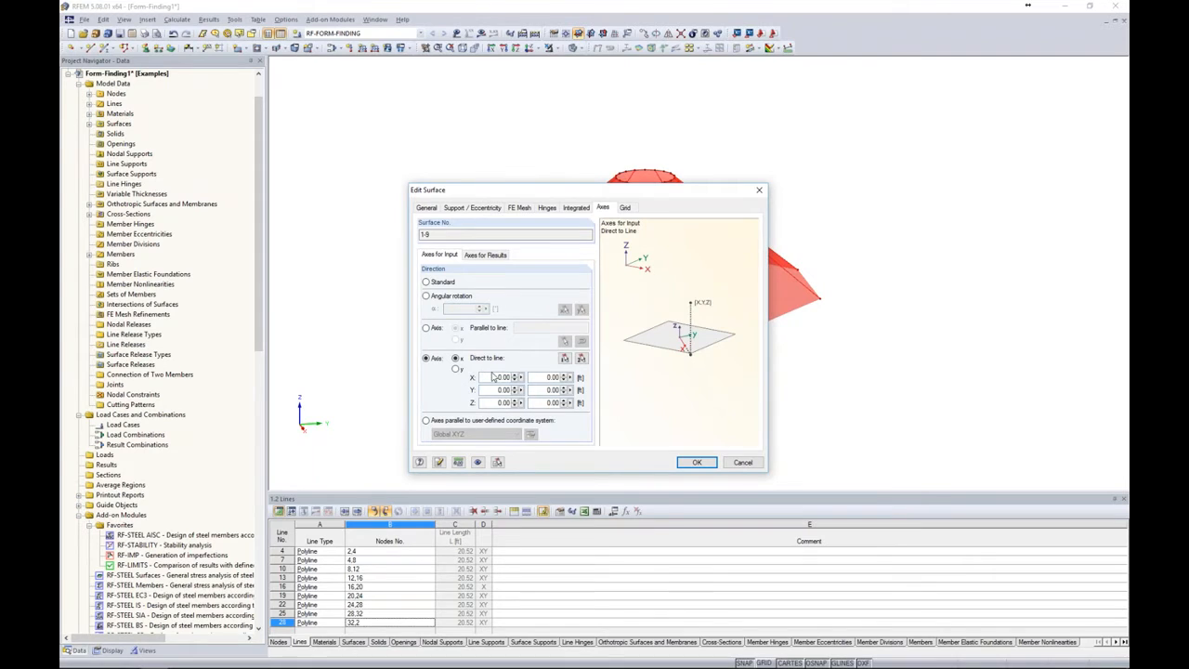
# Set the direction line's second-point Z coordinate to 35 ft, apply it to all surfaces and check the reoriented axes
pyautogui.moveTo(561, 195); pyautogui.dragTo(353, 115)
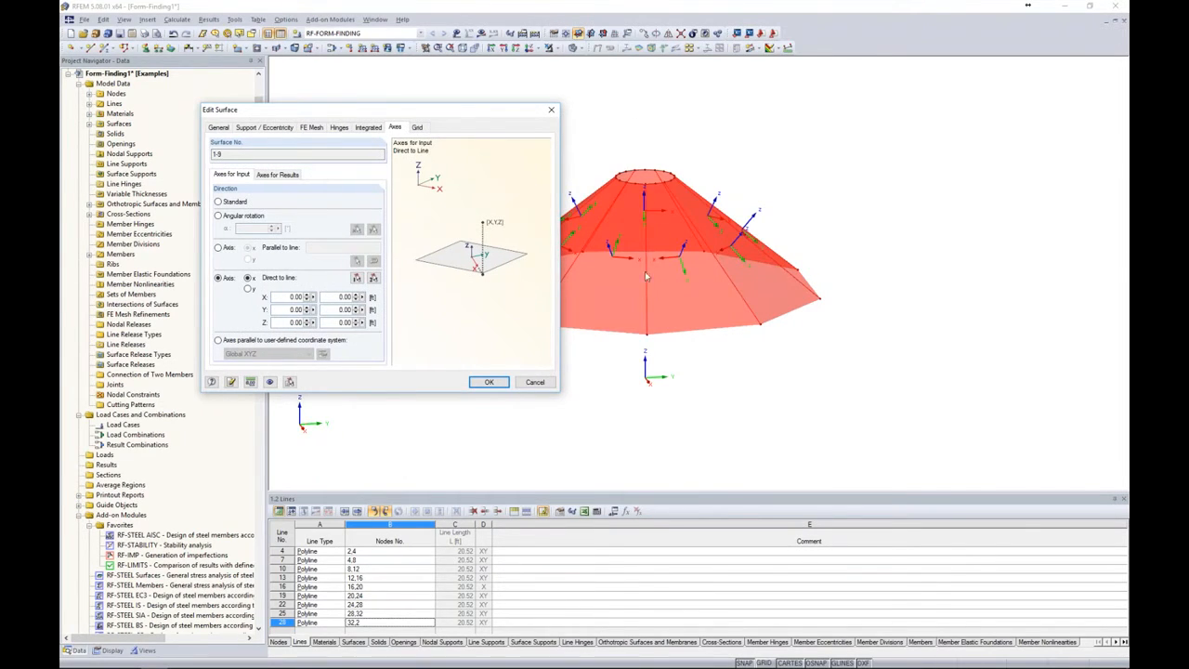
pyautogui.doubleClick(345, 322)
pyautogui.write('35')
pyautogui.click(487, 382)
pyautogui.keyDown('ctrl'); pyautogui.moveTo(584, 393); pyautogui.dragTo(665, 182, button='middle'); pyautogui.keyUp('ctrl')
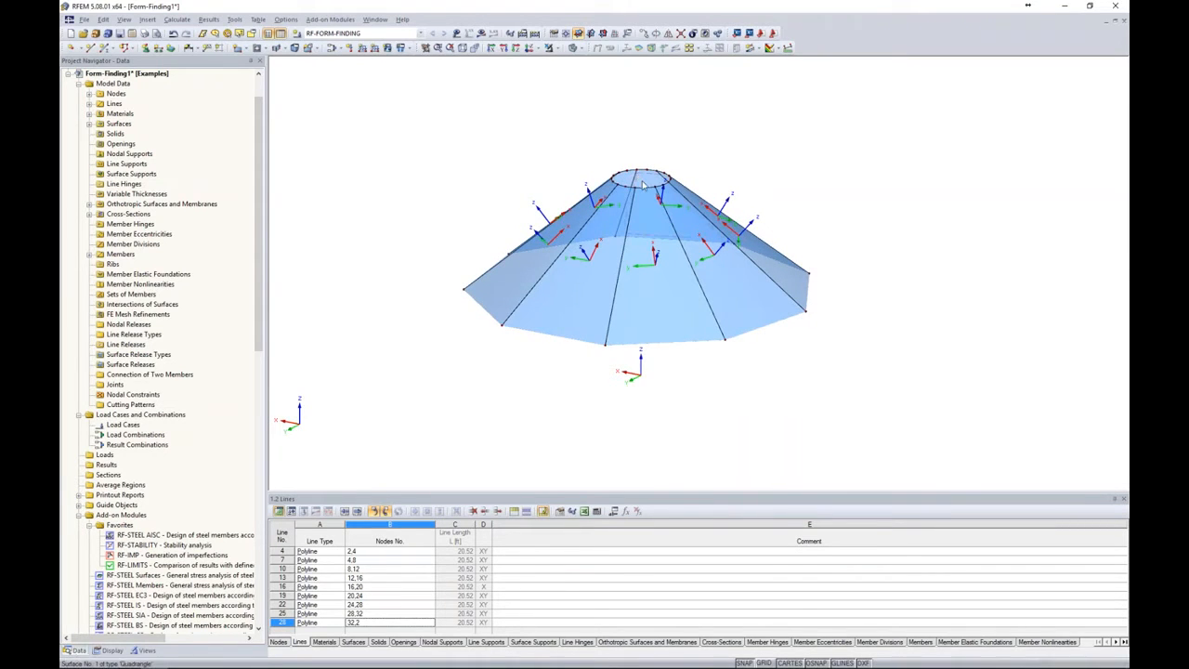
pyautogui.keyDown('ctrl'); pyautogui.moveTo(781, 221); pyautogui.dragTo(733, 130, button='middle'); pyautogui.keyUp('ctrl')
# Set the form-finding prestress force of all cone surfaces to 0.55 kip/ft along the warp and 0 along the weft
pyautogui.moveTo(809, 244); pyautogui.dragTo(486, 194)
pyautogui.rightClick(638, 272)
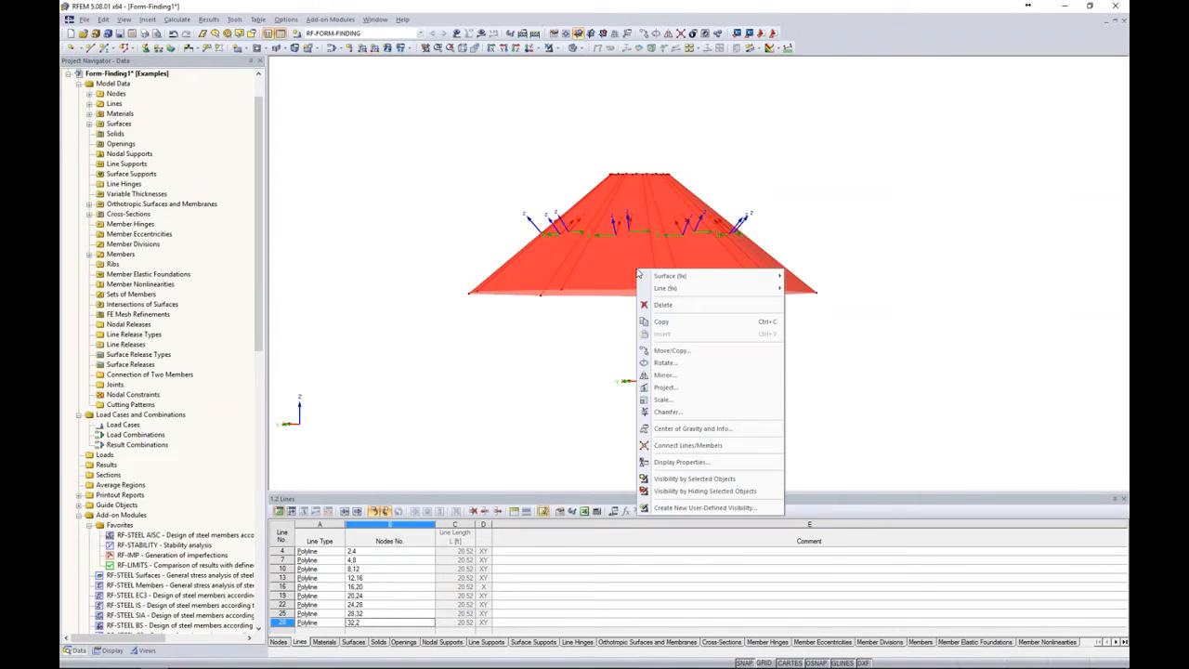
pyautogui.click(804, 276)
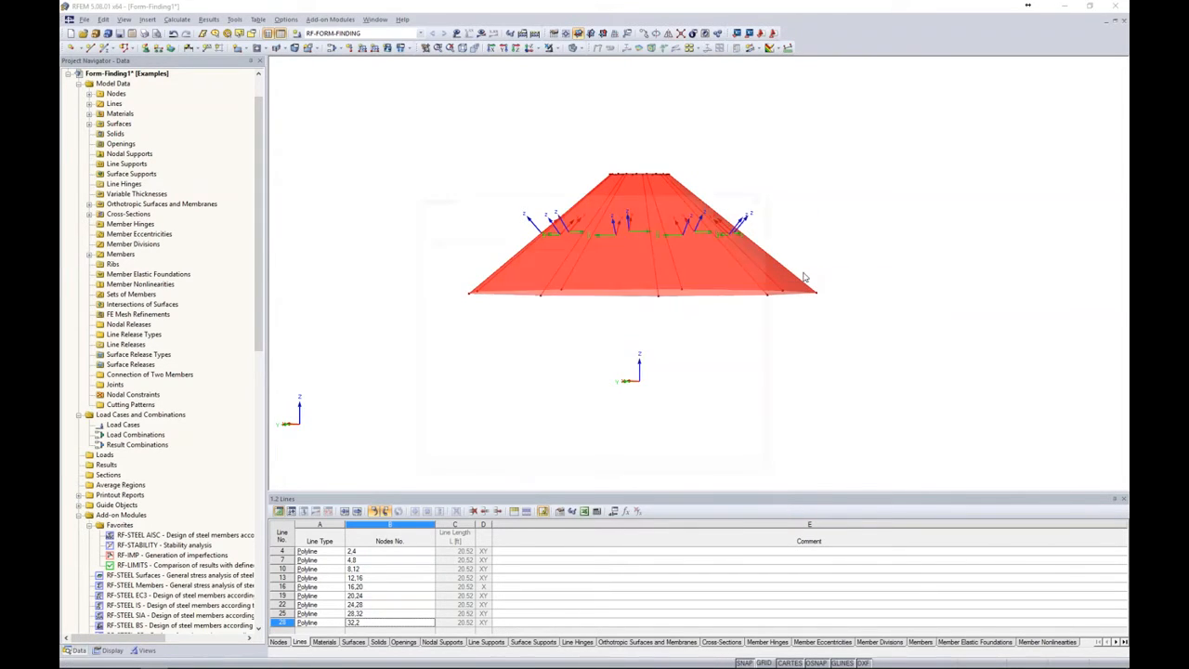
pyautogui.click(444, 218)
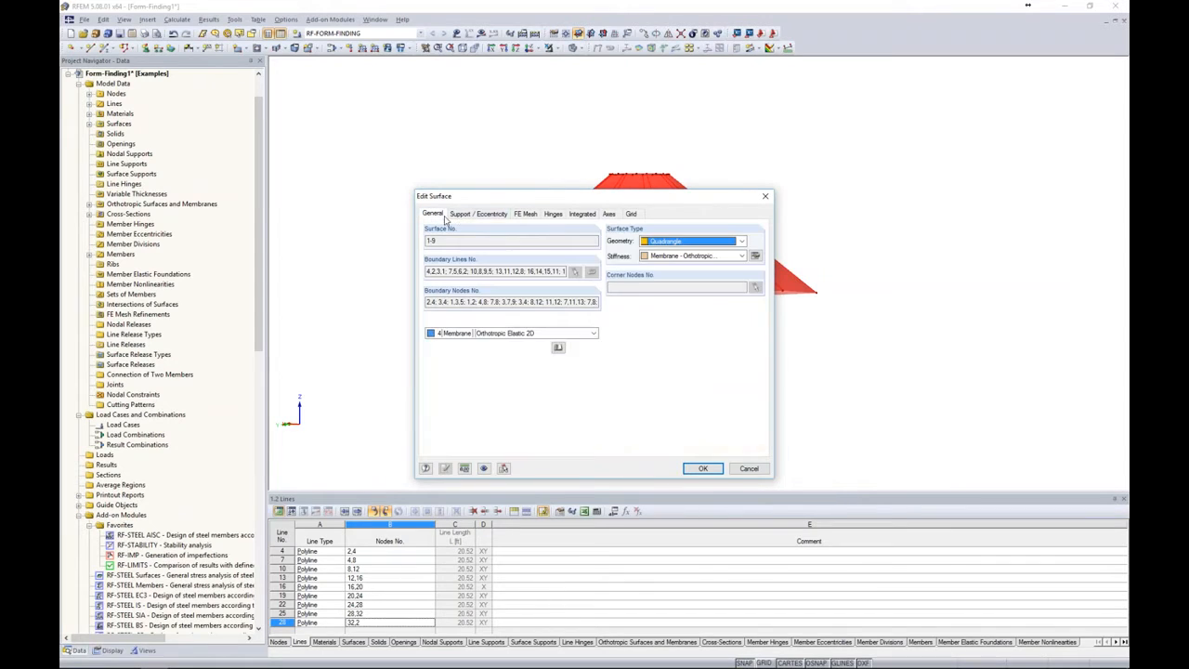
pyautogui.click(755, 255)
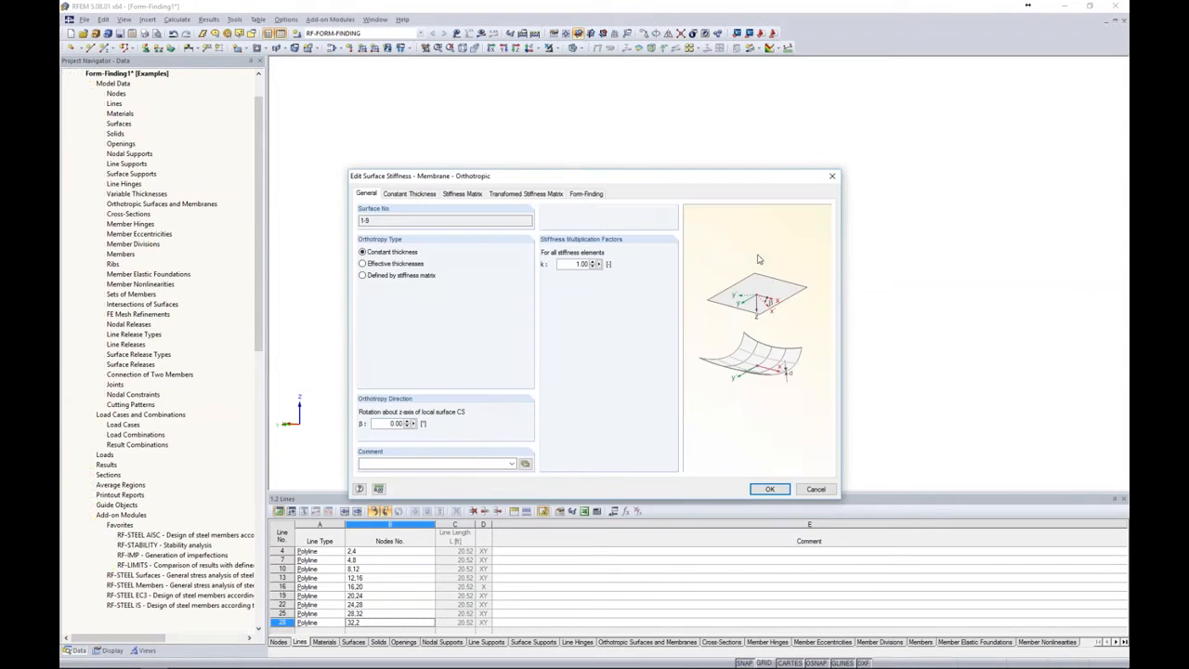
pyautogui.click(583, 195)
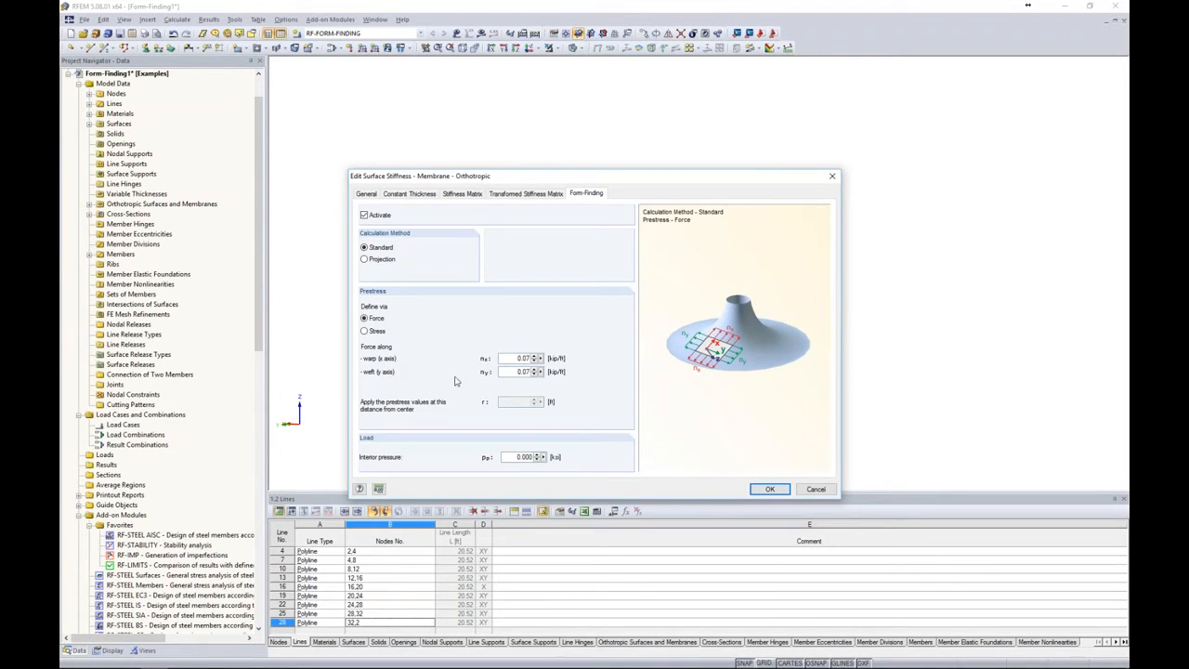
pyautogui.doubleClick(520, 358)
pyautogui.write('0.55')
pyautogui.doubleClick(518, 371)
pyautogui.write('0')
pyautogui.click(769, 488)
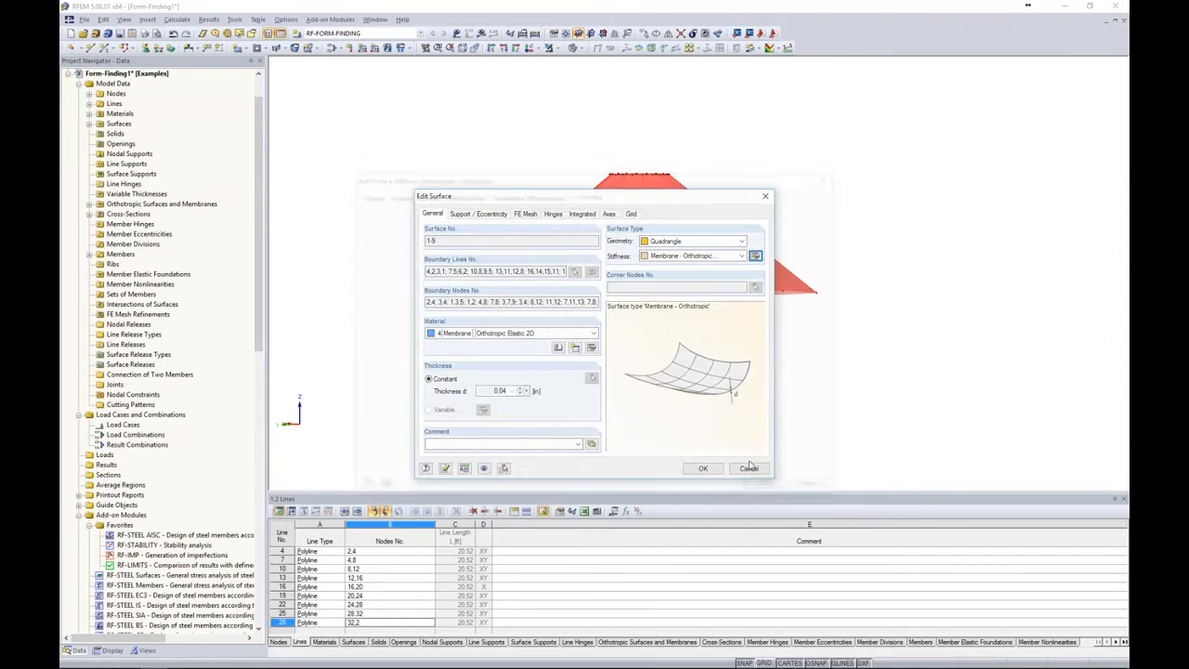
pyautogui.click(703, 469)
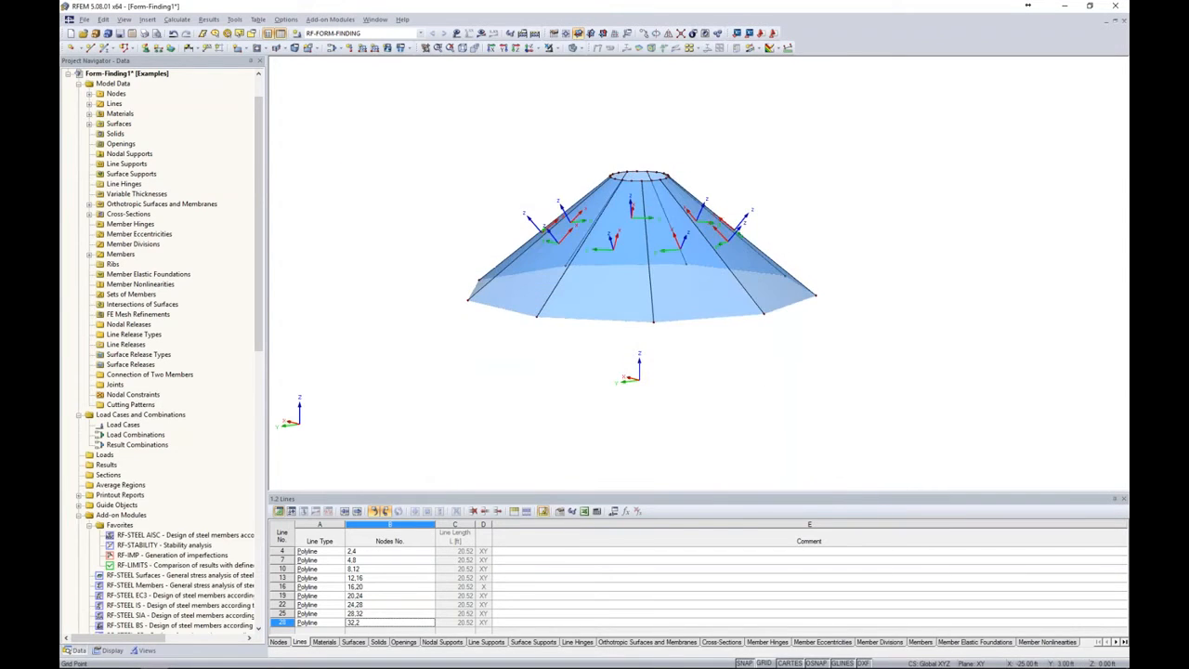
# Hide the local axis systems of the cone surfaces and clear the surface selection
pyautogui.rightClick(693, 305)
pyautogui.click(734, 518)
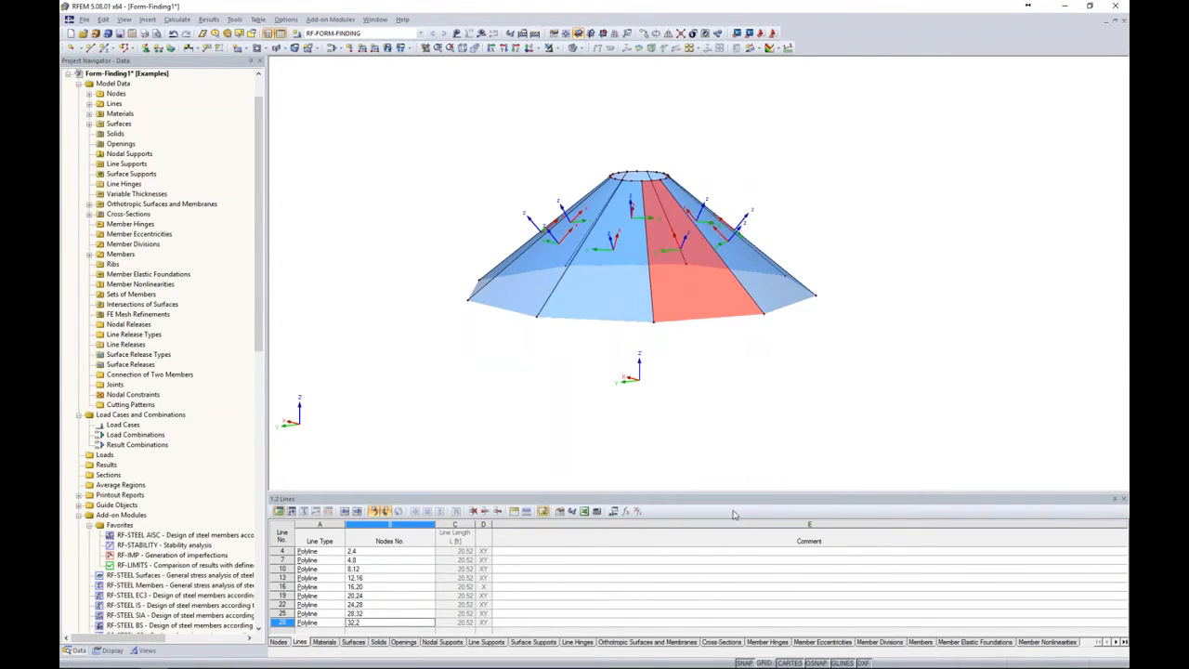
pyautogui.moveTo(748, 384); pyautogui.dragTo(728, 430, button='middle')
pyautogui.click(723, 426)
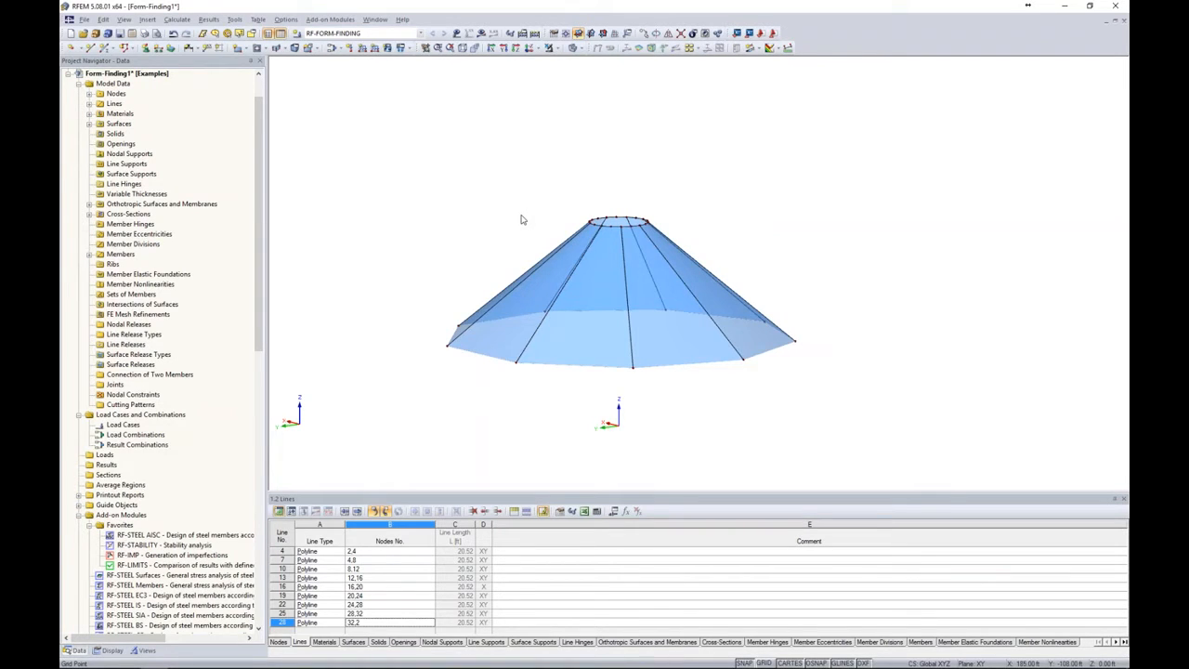
# Assign hinged nodal supports to all the corner nodes around the cone's lower edge
pyautogui.click(146, 47)
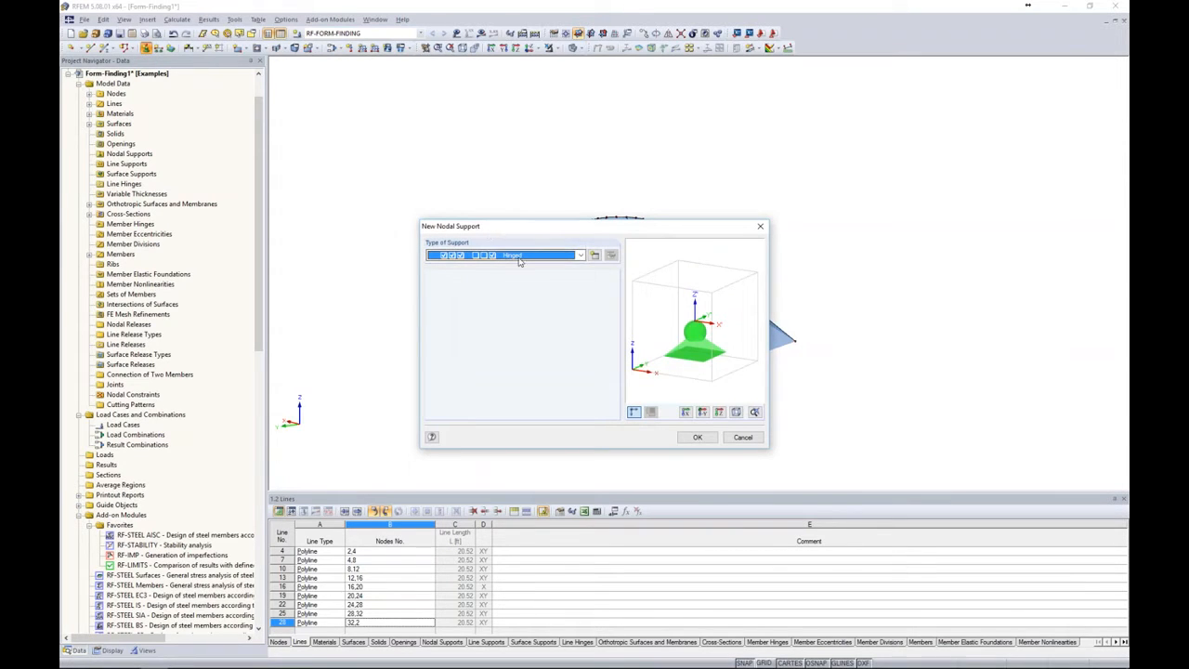
pyautogui.click(698, 437)
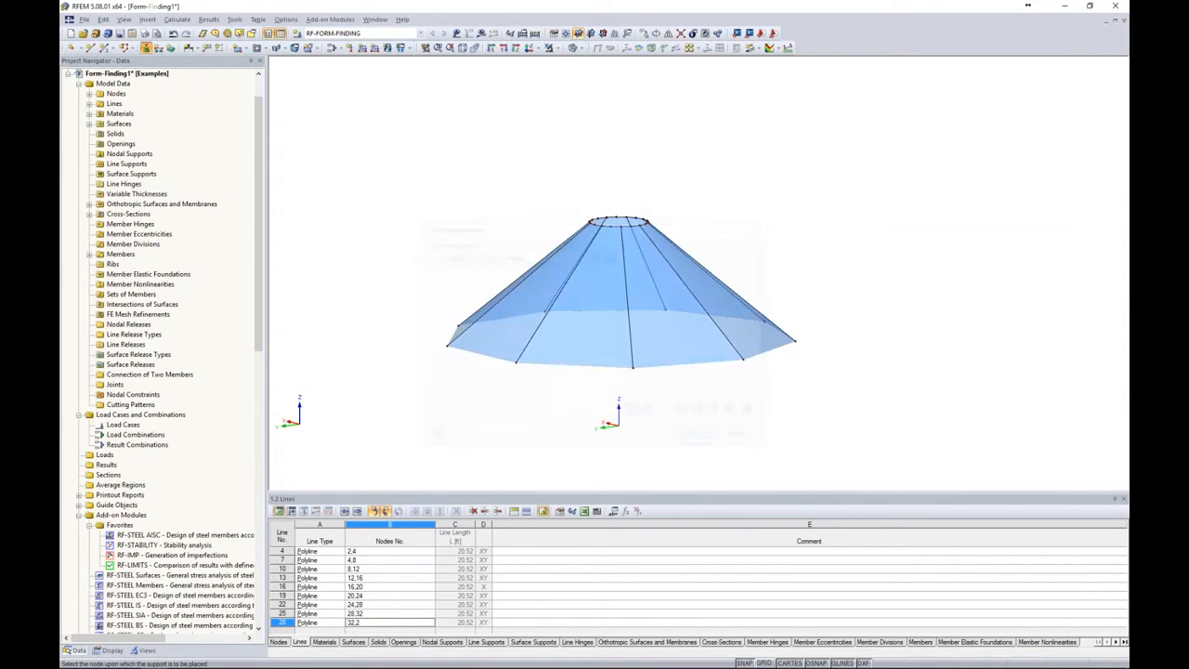
pyautogui.moveTo(423, 288); pyautogui.dragTo(888, 409)
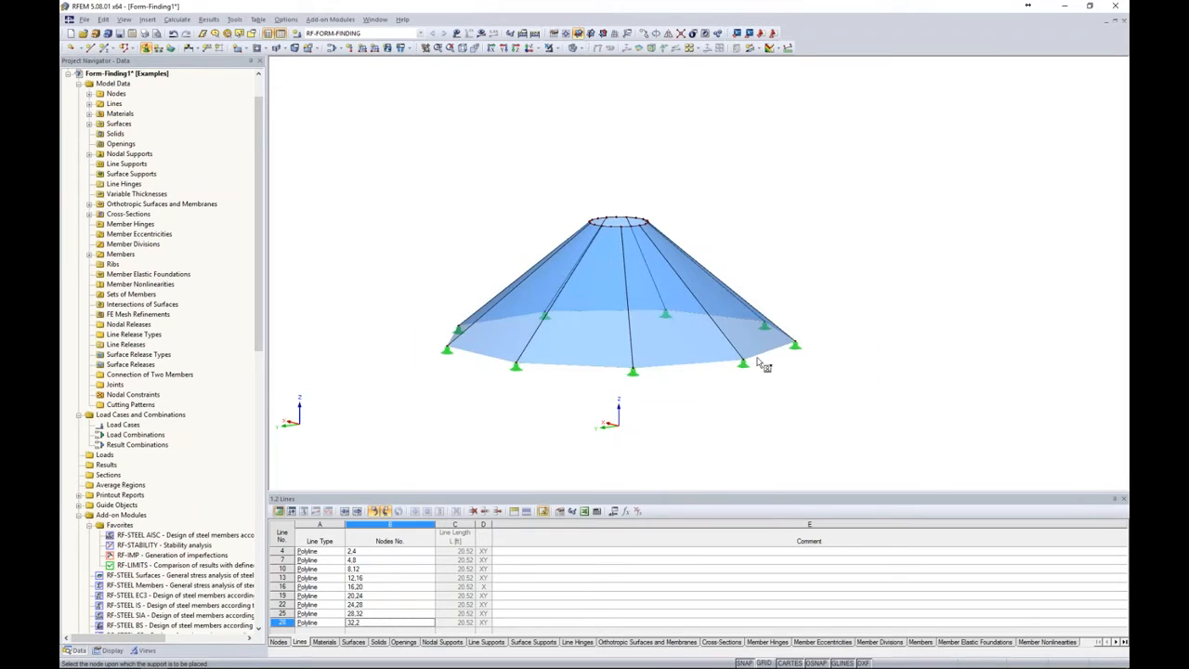
# Assign global hinged line supports to the arcs of the circular top ring
pyautogui.click(159, 47)
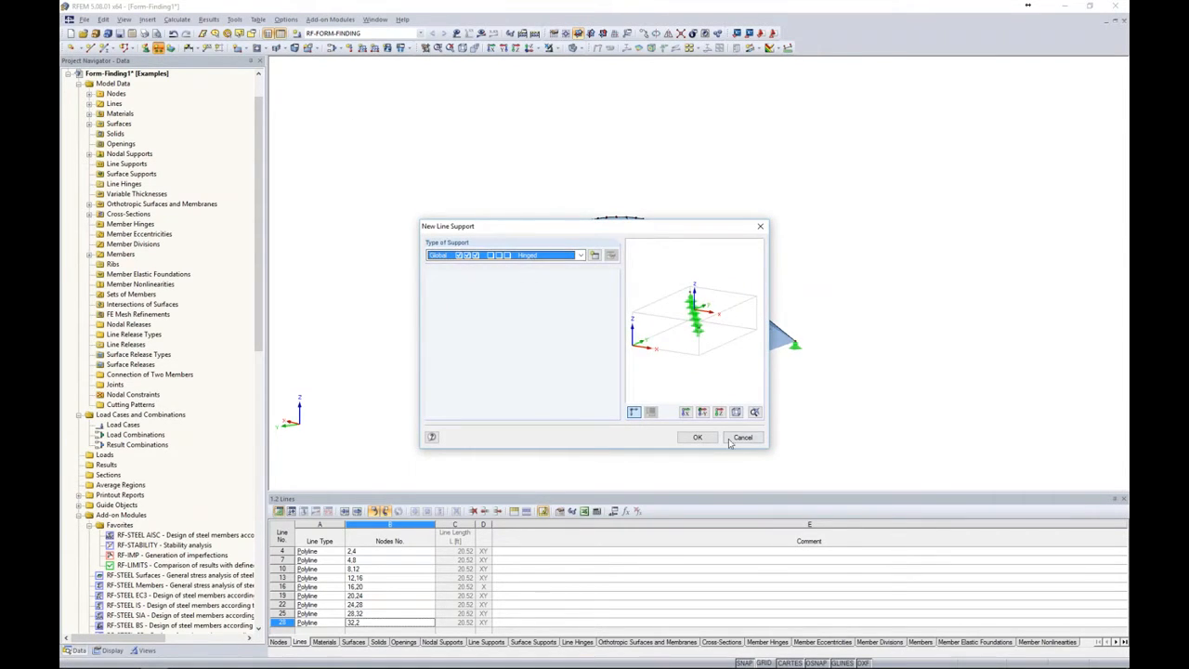
pyautogui.click(698, 437)
pyautogui.moveTo(563, 181); pyautogui.dragTo(700, 260)
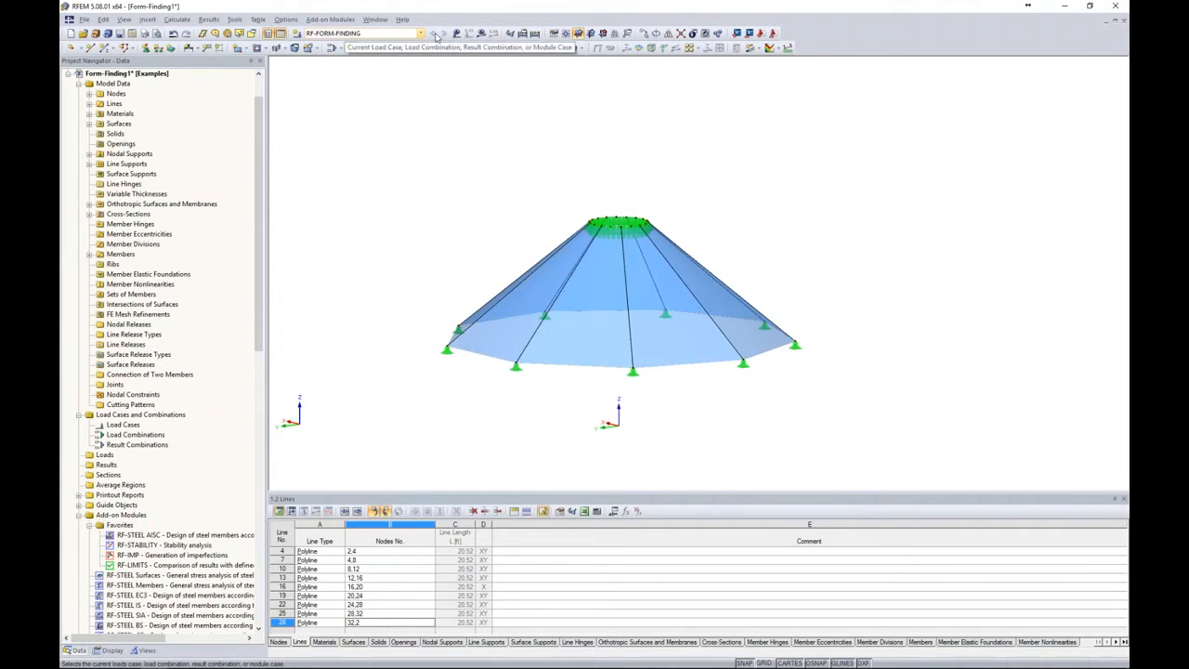
# Run the RF-FORM-FINDING calculation and show the global deformations with a smooth color transition
pyautogui.click(481, 34)
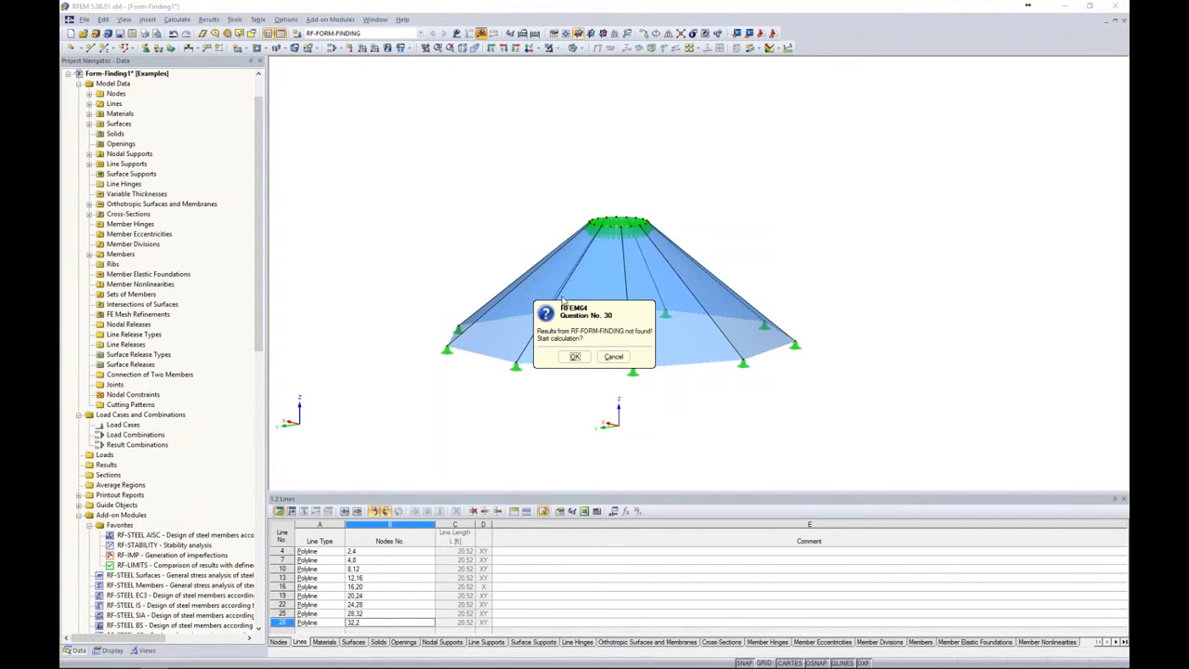
pyautogui.click(575, 357)
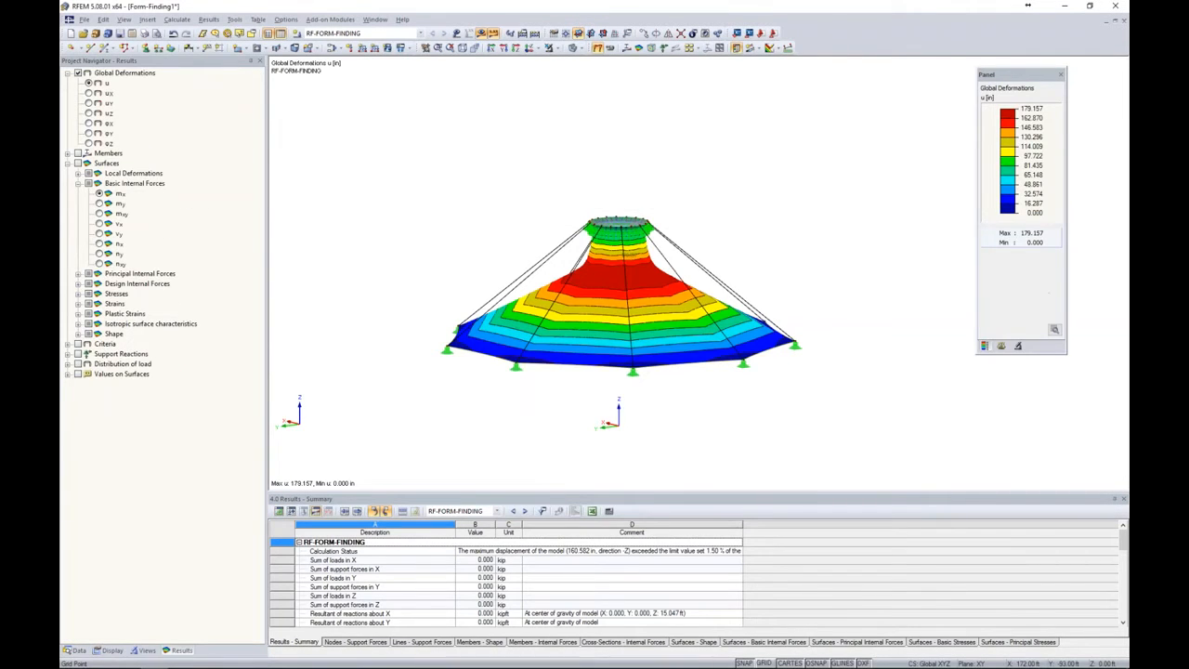
pyautogui.click(1054, 331)
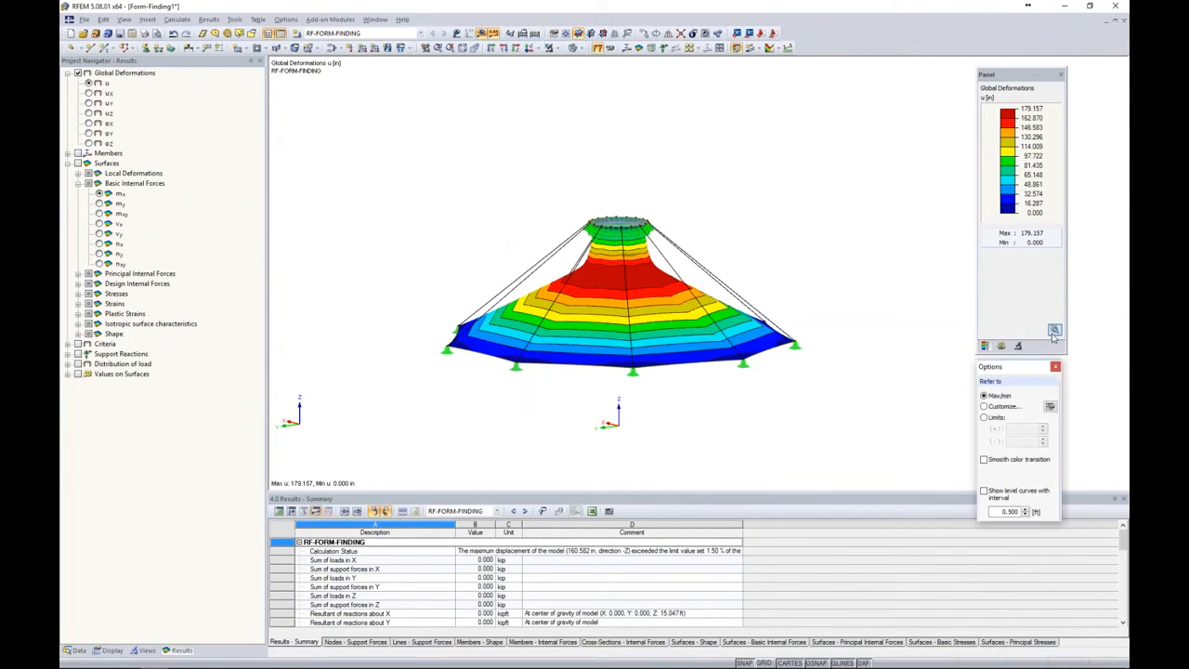
pyautogui.click(984, 460)
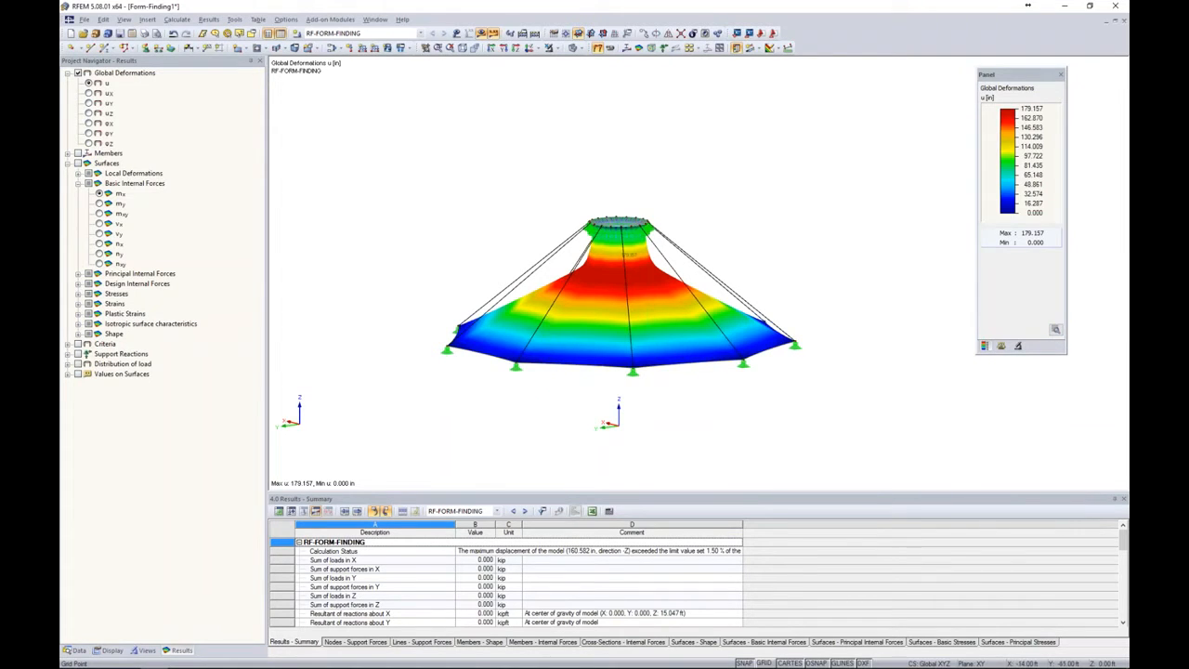
pyautogui.keyDown('ctrl'); pyautogui.moveTo(829, 312); pyautogui.dragTo(544, 443, button='middle'); pyautogui.keyUp('ctrl')
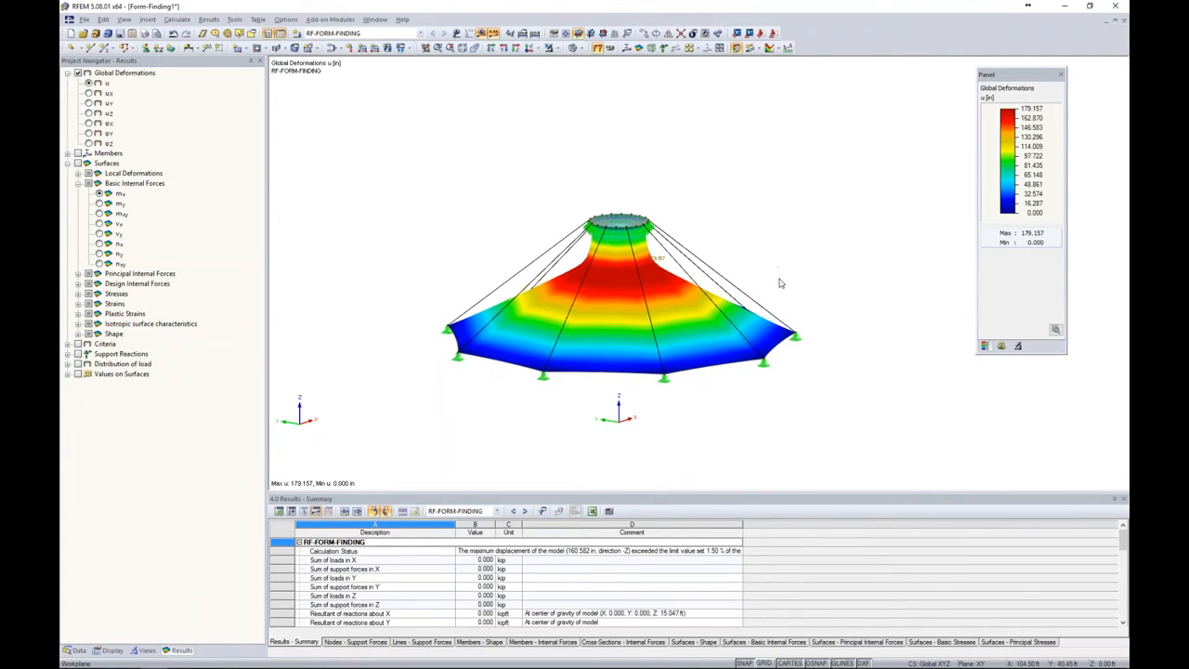
# Edit all cone surfaces together and switch the form-finding calculation method of their orthotropic membrane stiffness to Projection
pyautogui.moveTo(828, 305); pyautogui.dragTo(445, 251)
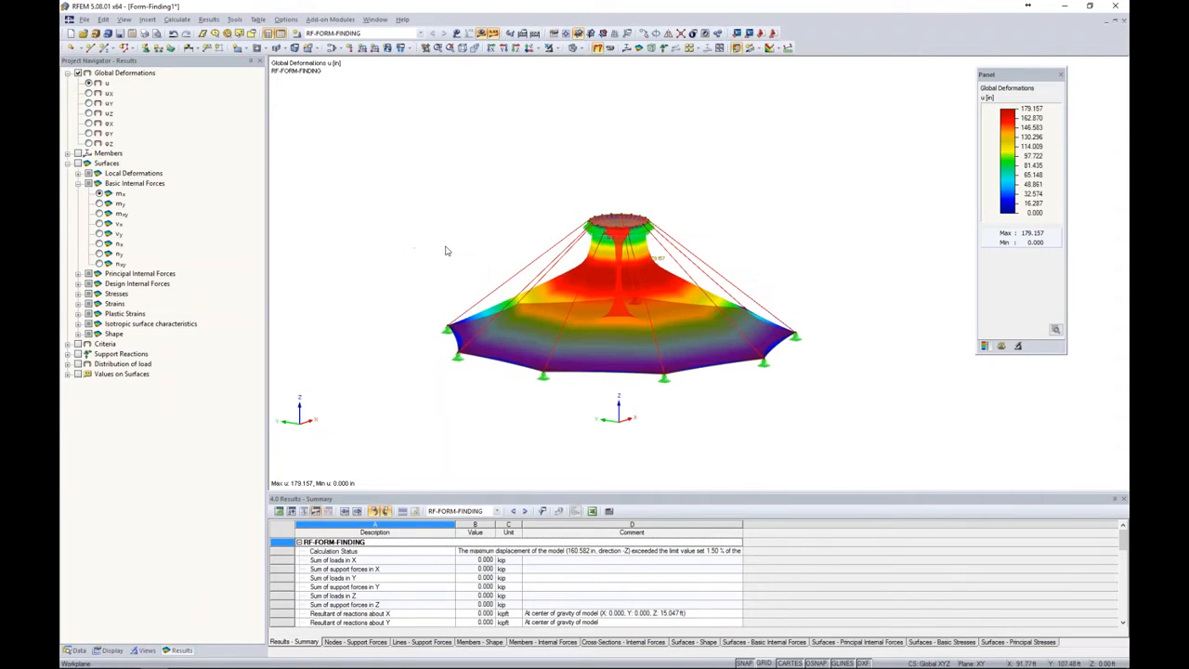
pyautogui.rightClick(651, 365)
pyautogui.moveTo(675, 371)
pyautogui.click(803, 374)
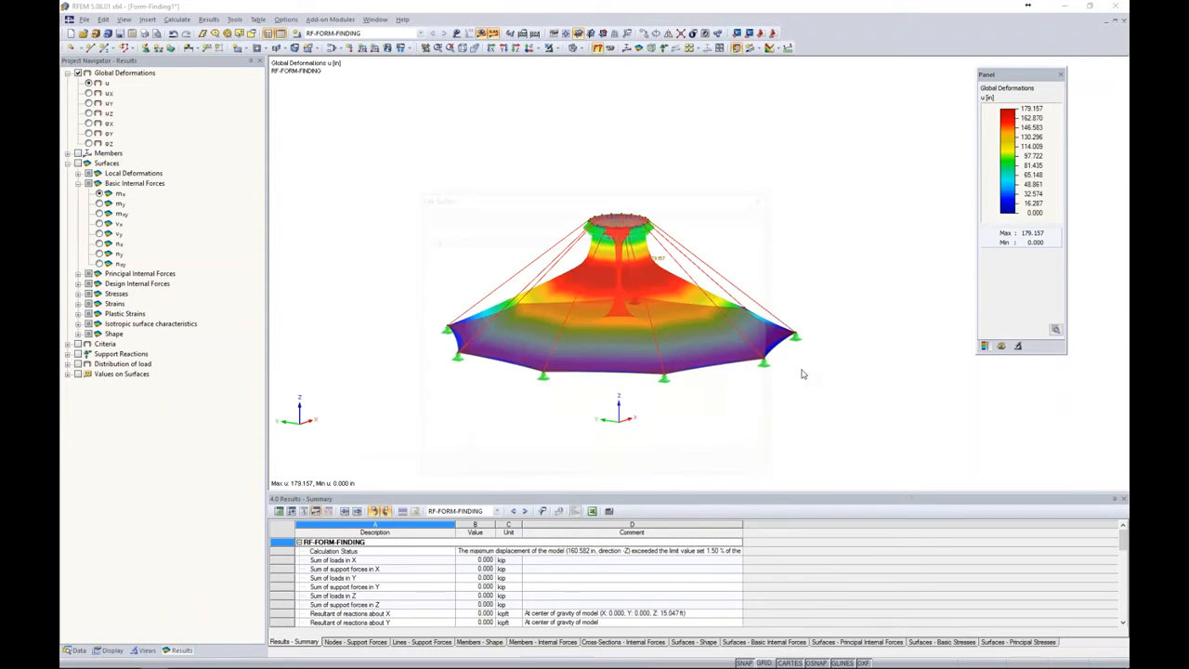
pyautogui.click(754, 259)
pyautogui.click(586, 193)
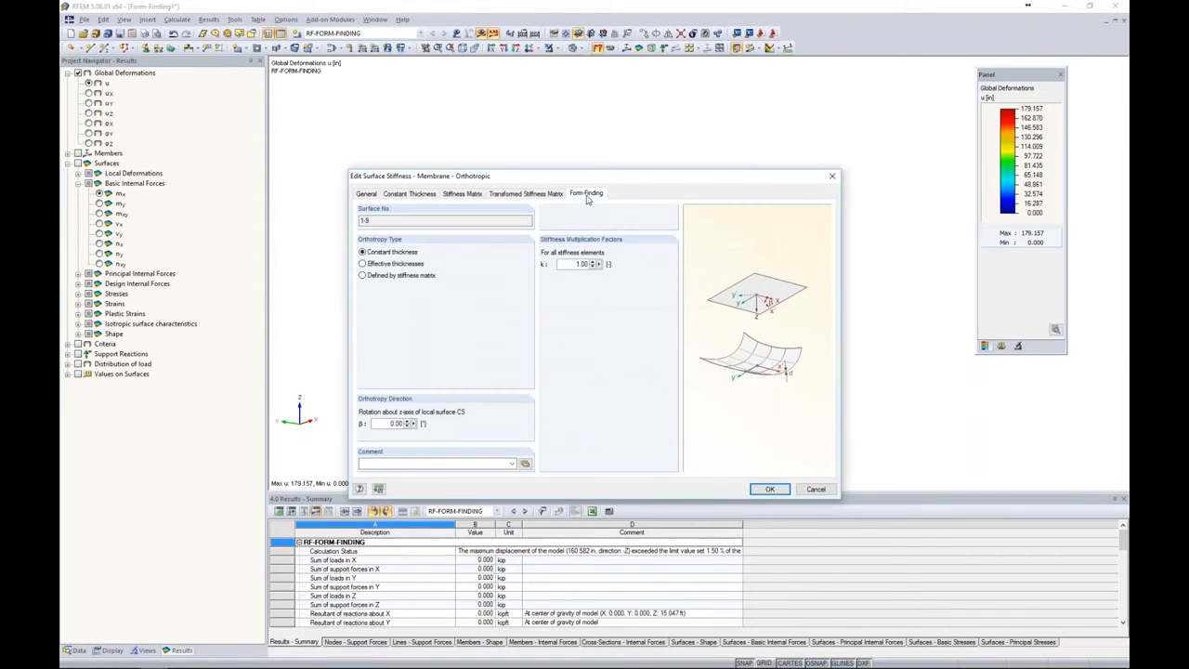
pyautogui.click(364, 259)
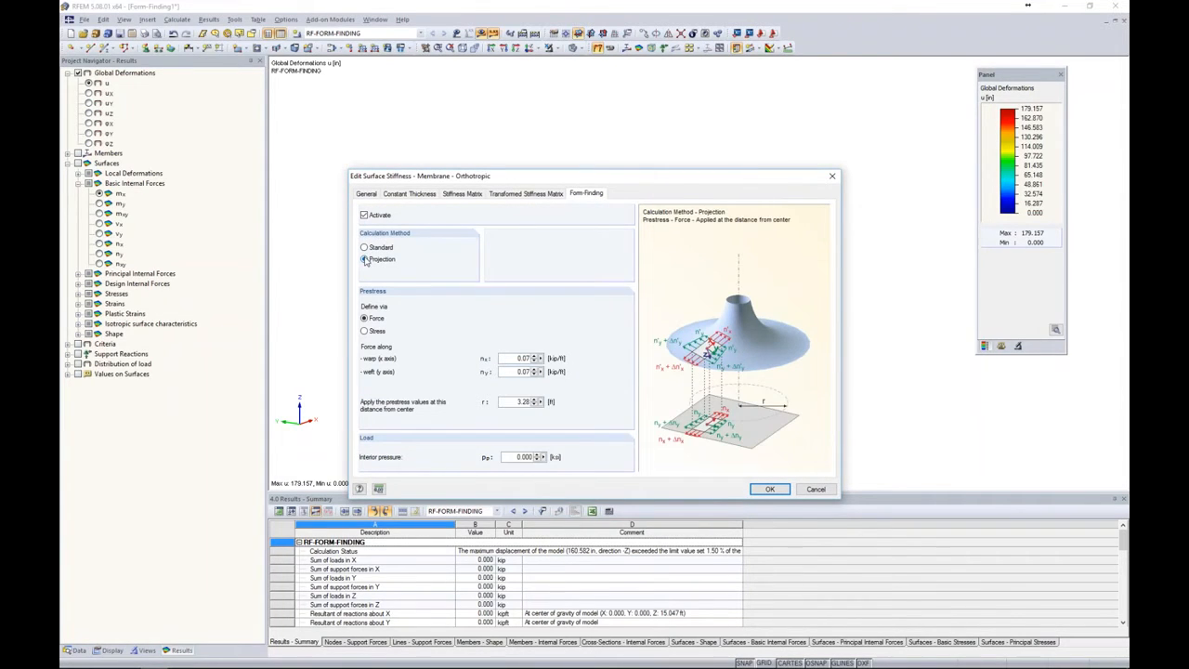
# Set the surfaces' prestress force to 0.55 kip/ft along warp and weft, applied 1 ft from the center, and accept deleting the results
pyautogui.moveTo(513, 360); pyautogui.dragTo(568, 359)
pyautogui.write('0')
pyautogui.write('0.55')
pyautogui.press('Tab')
pyautogui.doubleClick(515, 401)
pyautogui.write('1')
pyautogui.click(769, 488)
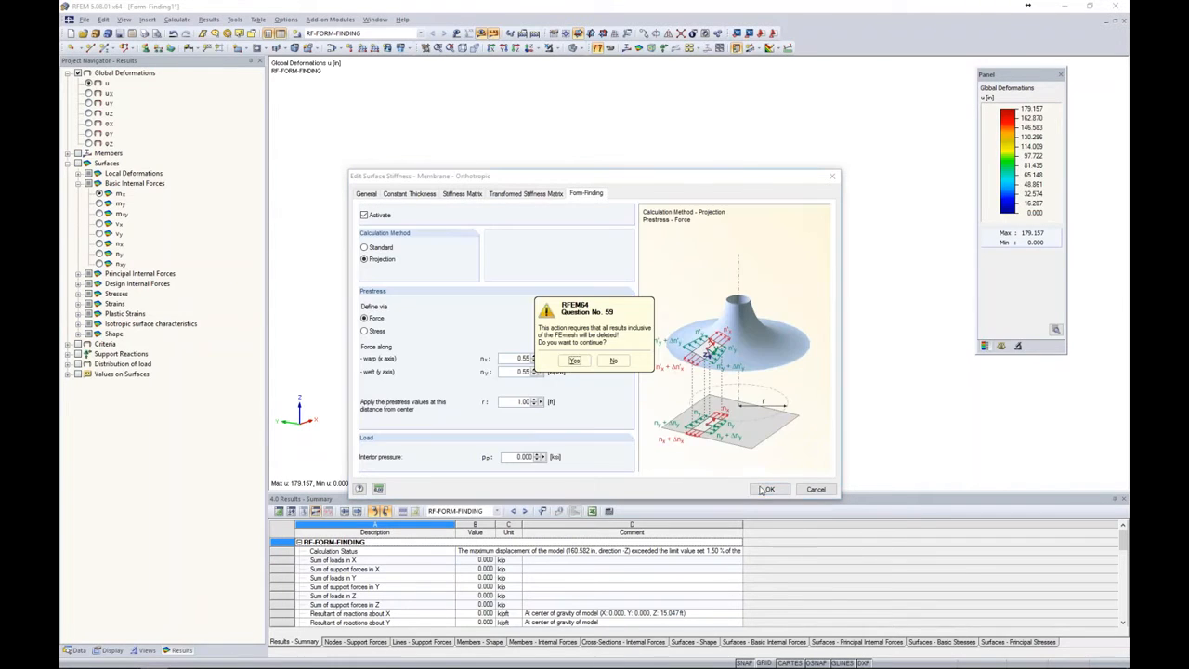
pyautogui.click(574, 360)
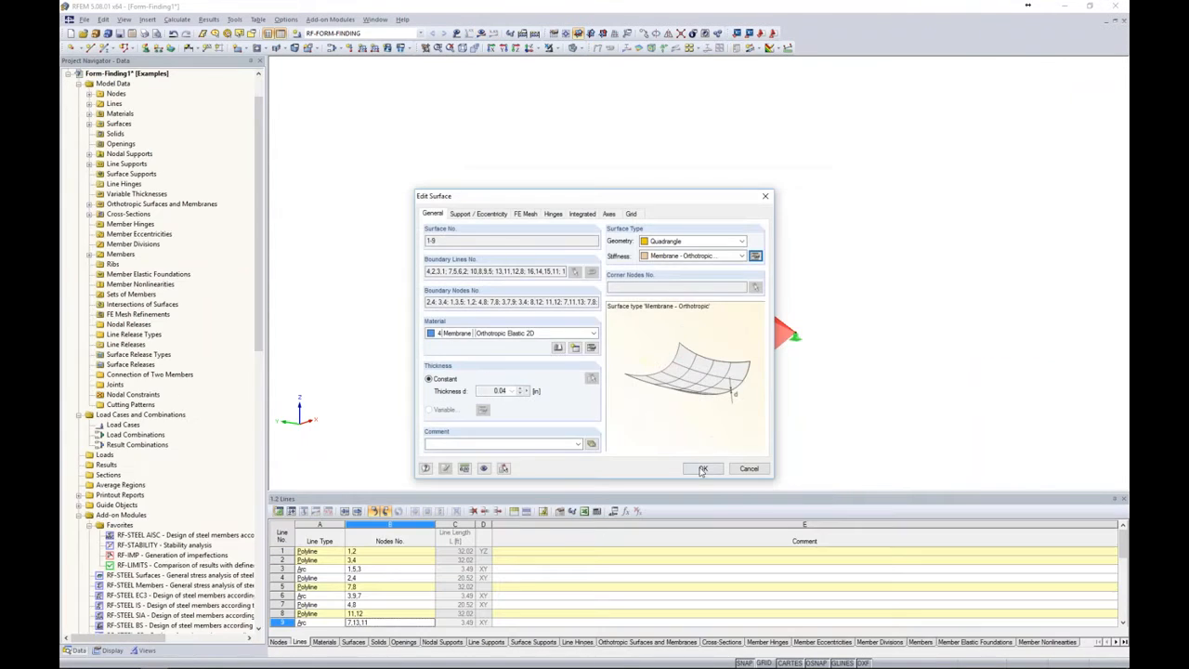
pyautogui.click(701, 471)
# Recalculate RF-FORM-FINDING with the projection method and examine the resulting membrane shape and its deformations
pyautogui.click(480, 32)
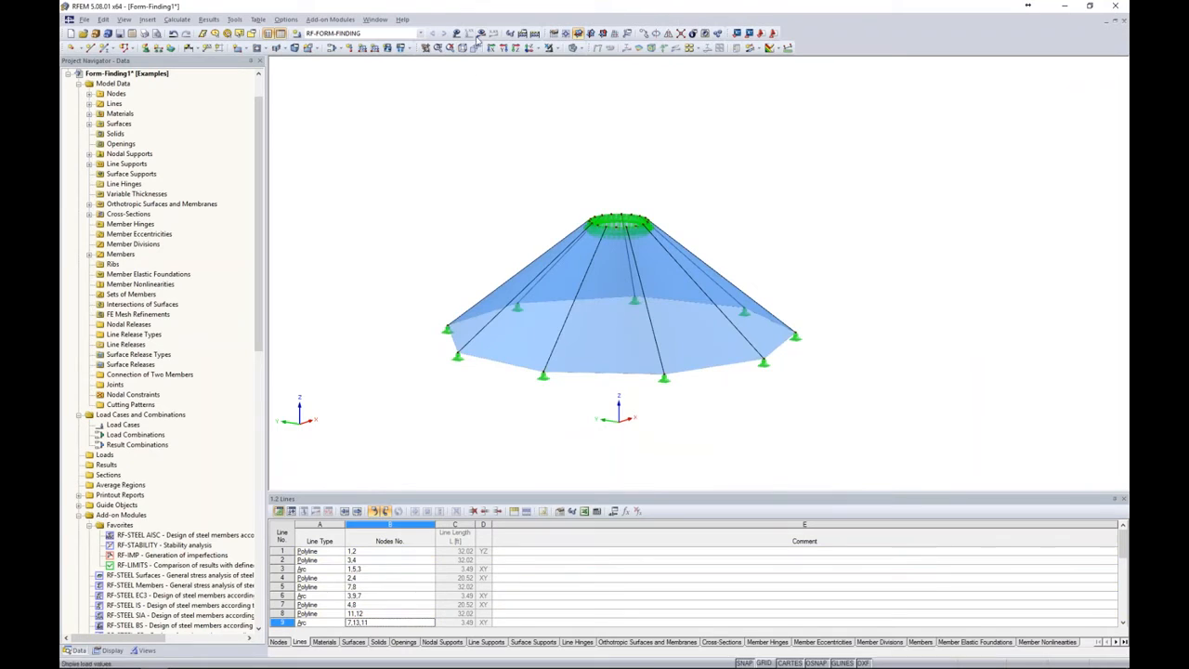
pyautogui.click(574, 356)
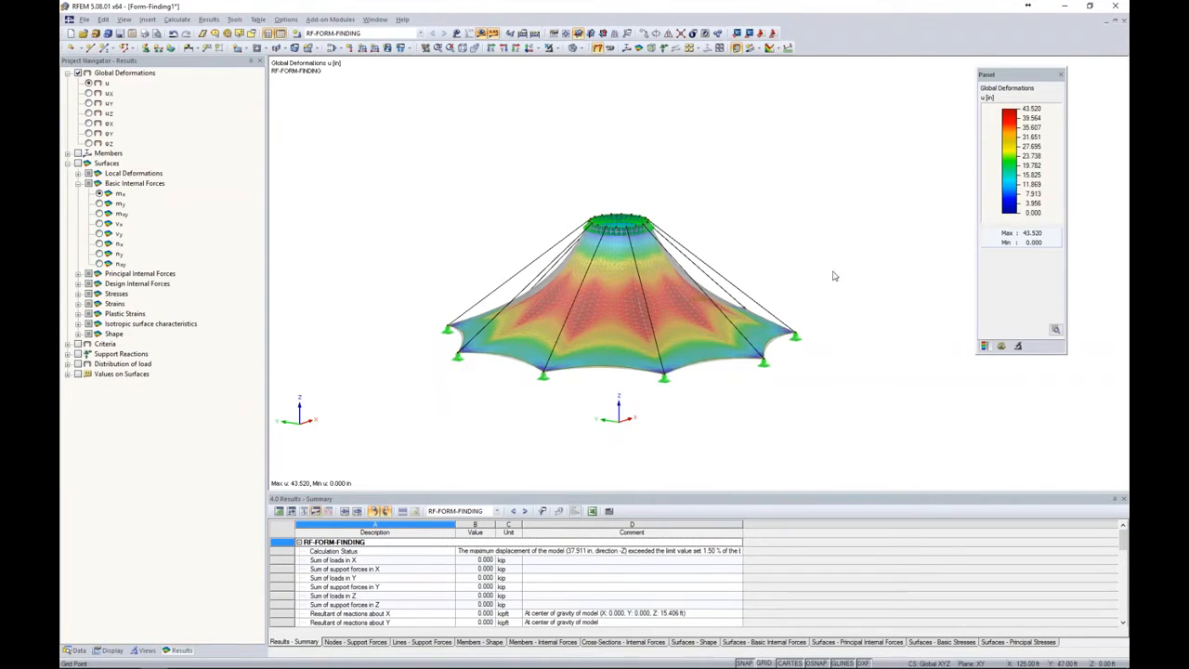
pyautogui.keyDown('ctrl'); pyautogui.moveTo(860, 324); pyautogui.dragTo(873, 520, button='middle'); pyautogui.keyUp('ctrl')
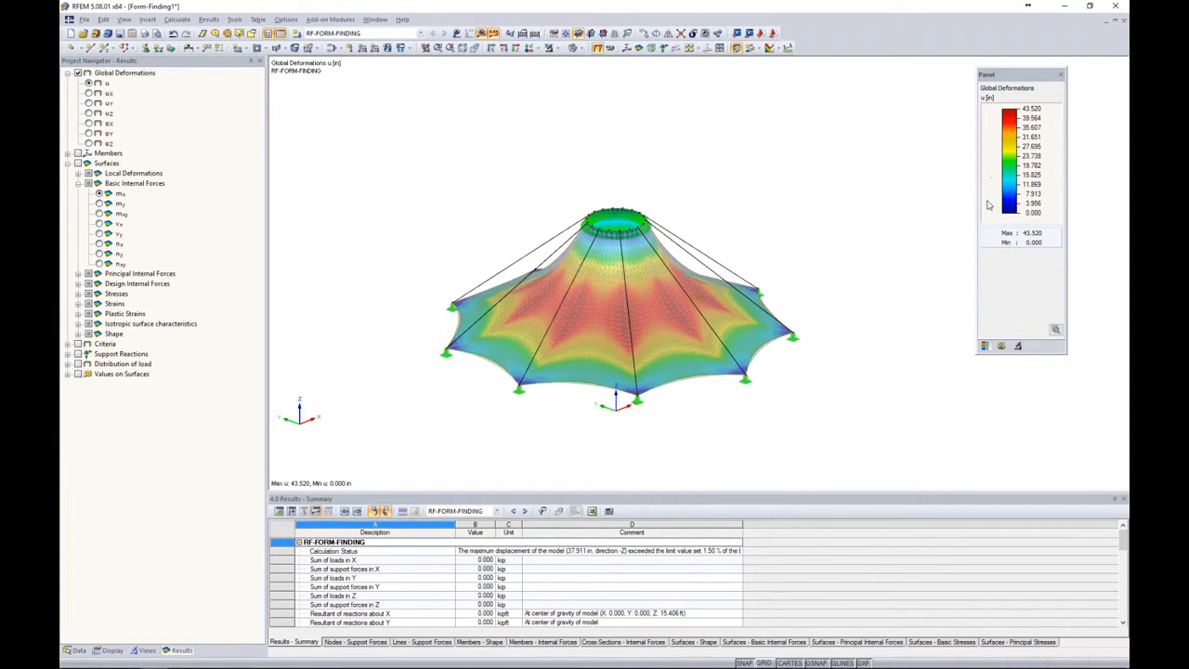
pyautogui.moveTo(759, 215); pyautogui.dragTo(827, 191, button='middle')
pyautogui.scroll(5, 785, 244)
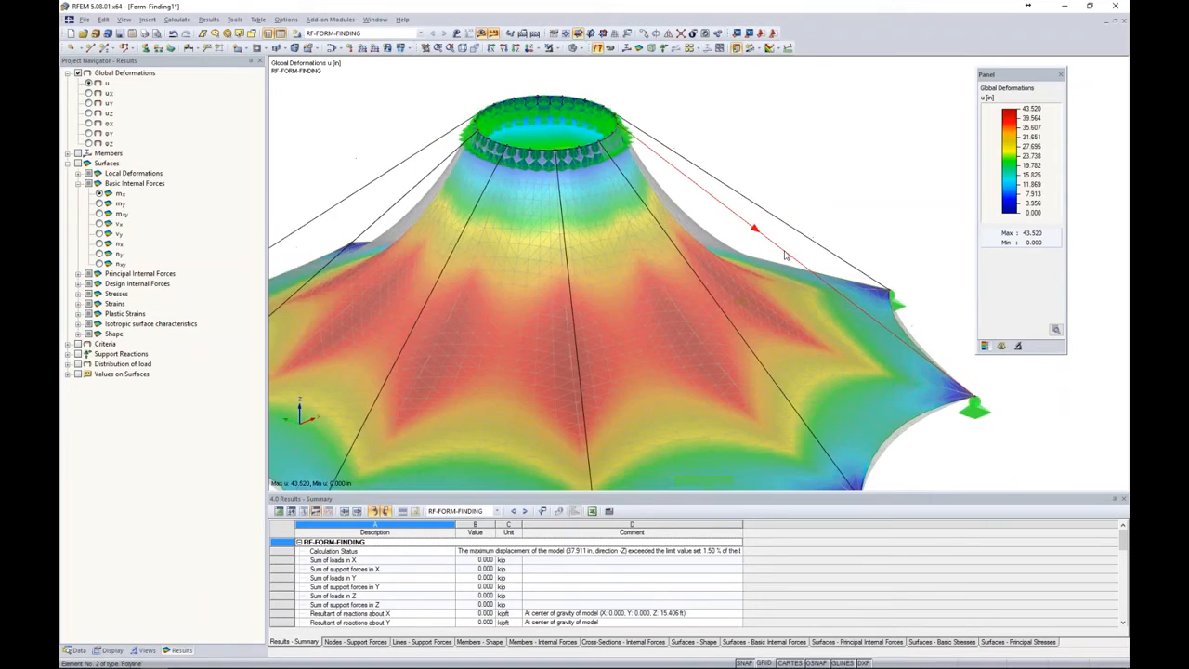
pyautogui.scroll(-6, 786, 244)
pyautogui.scroll(4, 808, 230)
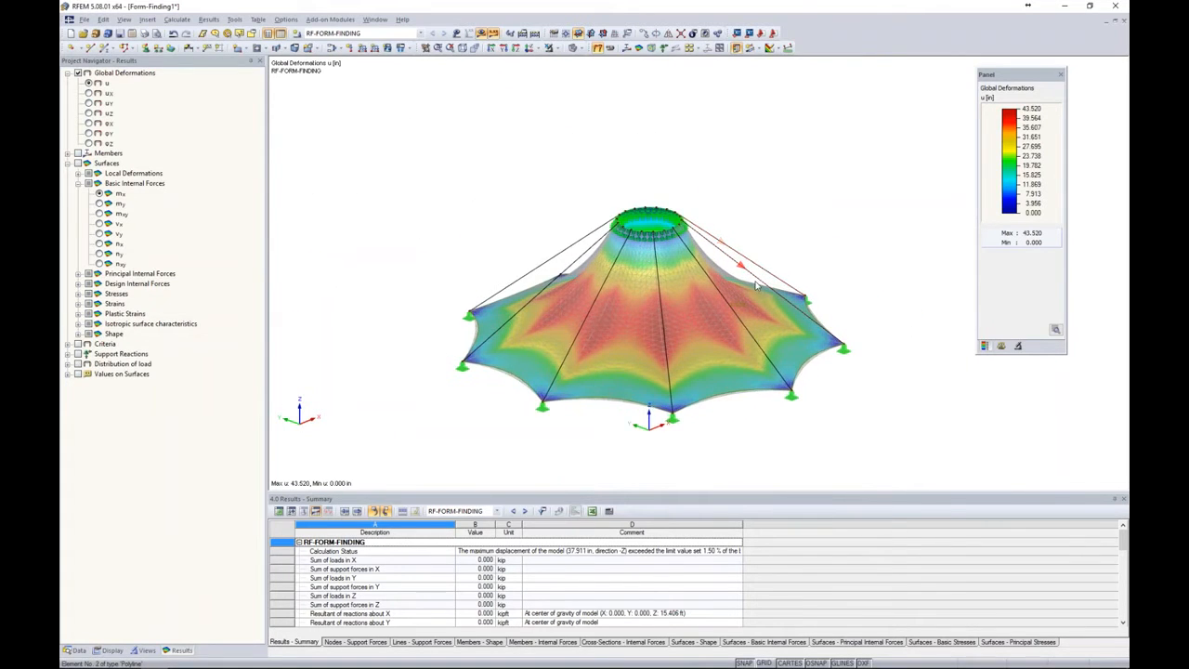
# Display the basic internal forces nx on the membrane surfaces instead of the global deformations
pyautogui.click(79, 164)
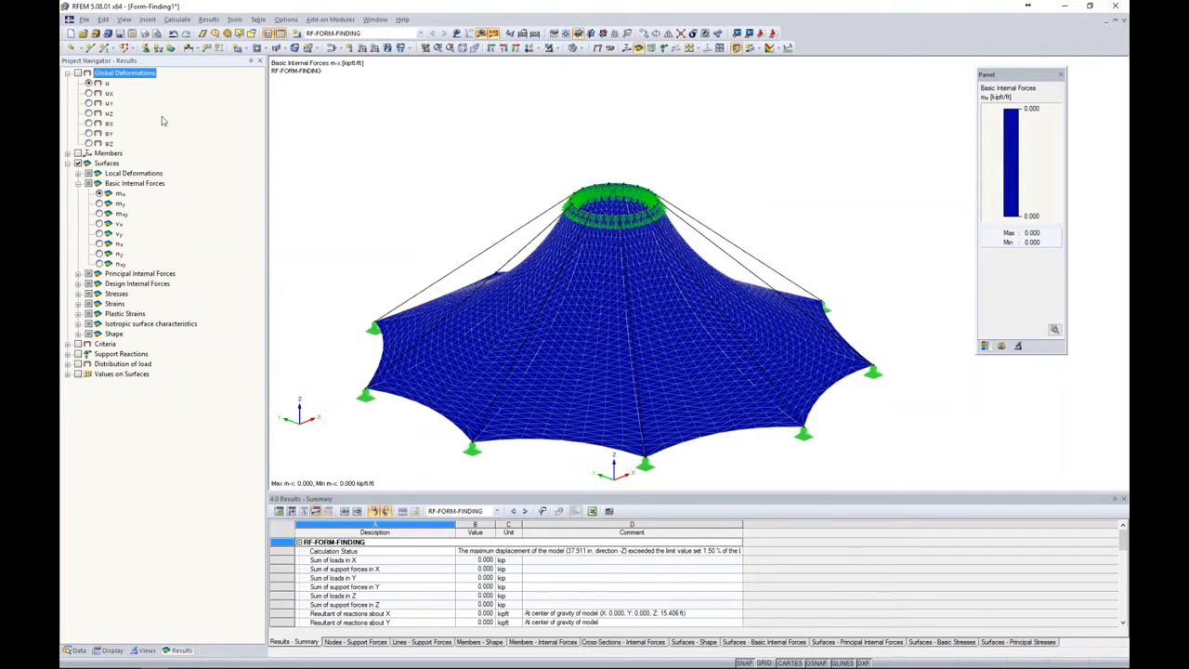
pyautogui.click(99, 243)
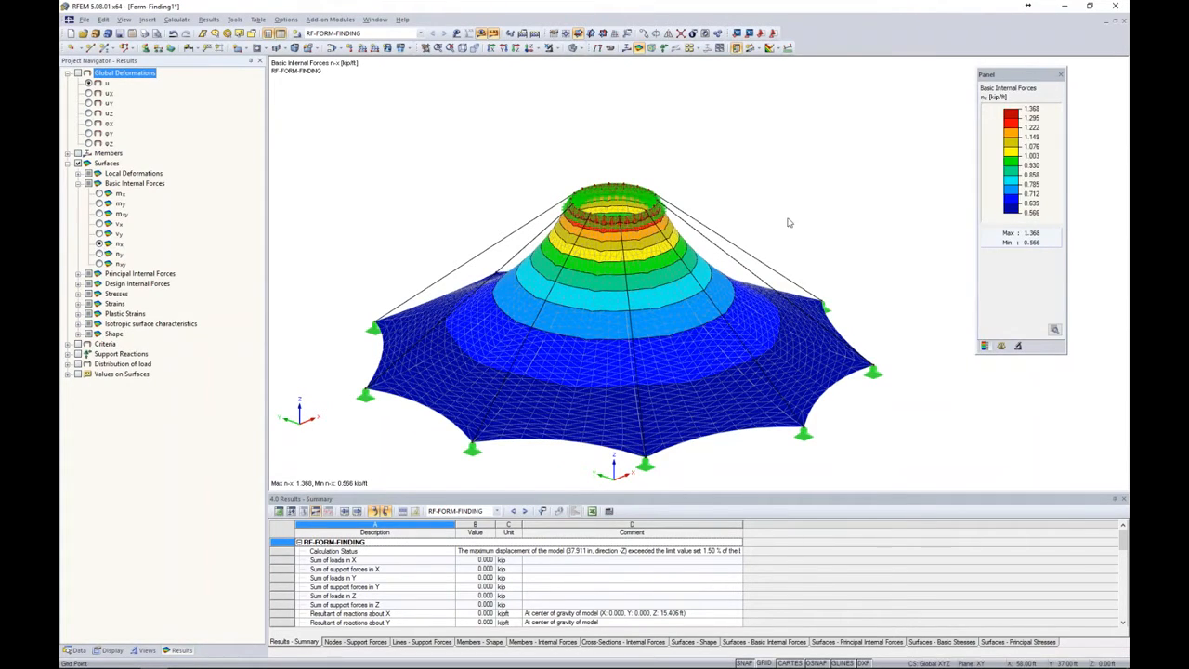
pyautogui.moveTo(791, 216); pyautogui.dragTo(835, 168, button='middle')
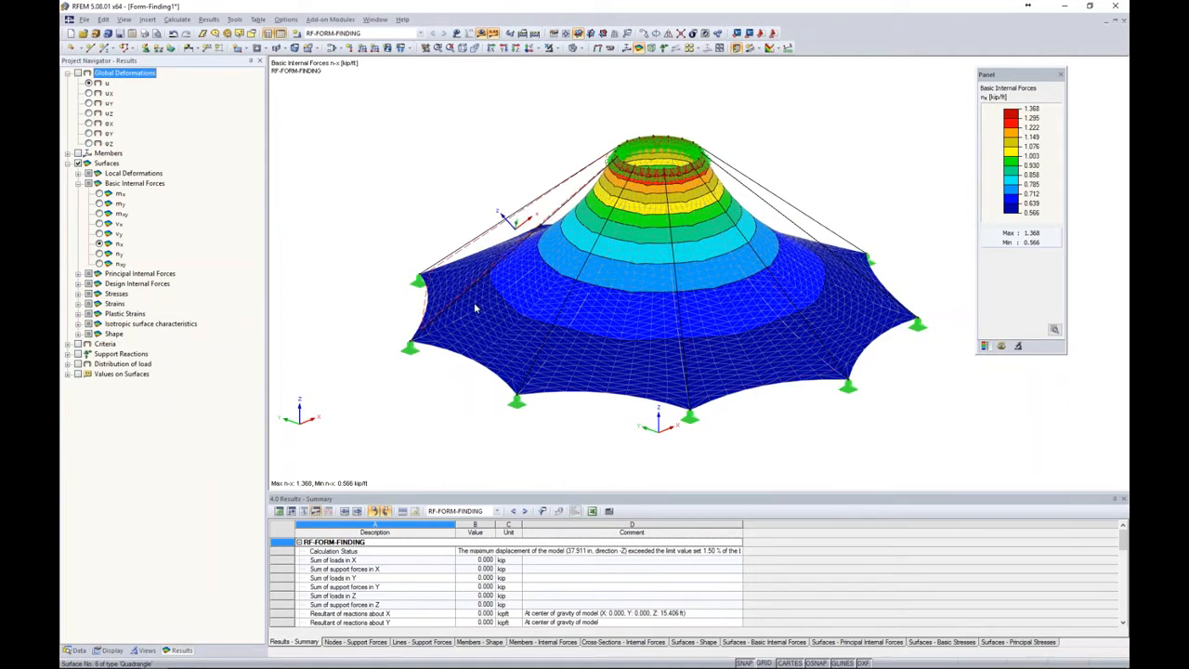
# Display the basic internal forces ny on the surfaces with a smooth color transition
pyautogui.click(99, 254)
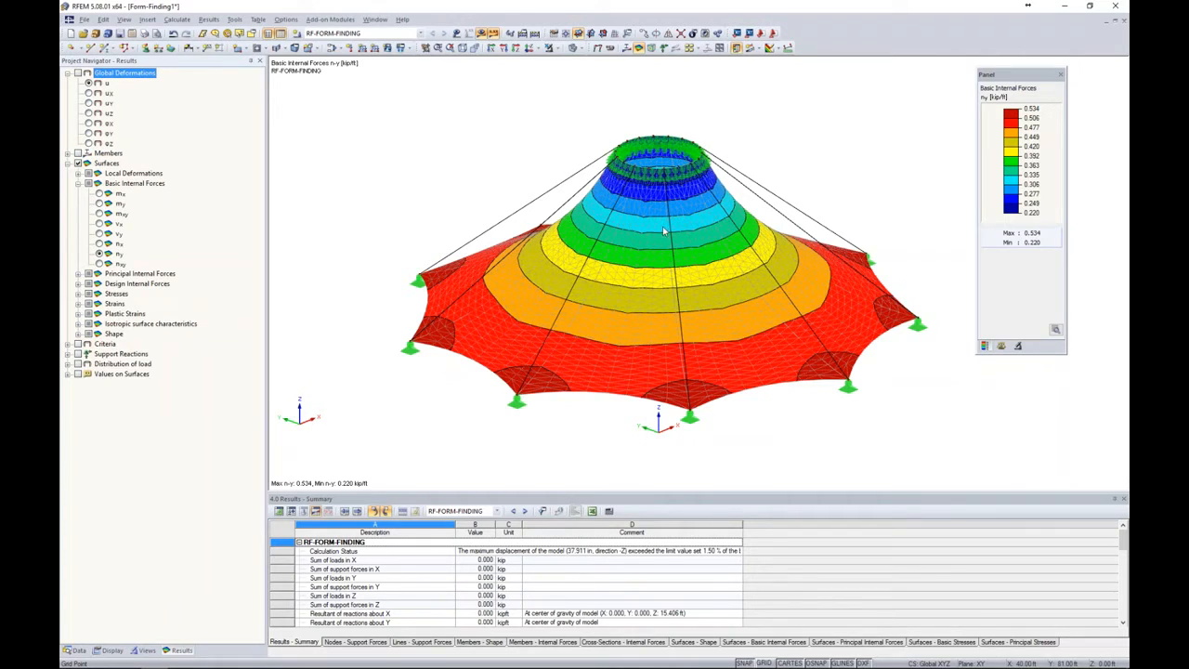
pyautogui.click(1055, 330)
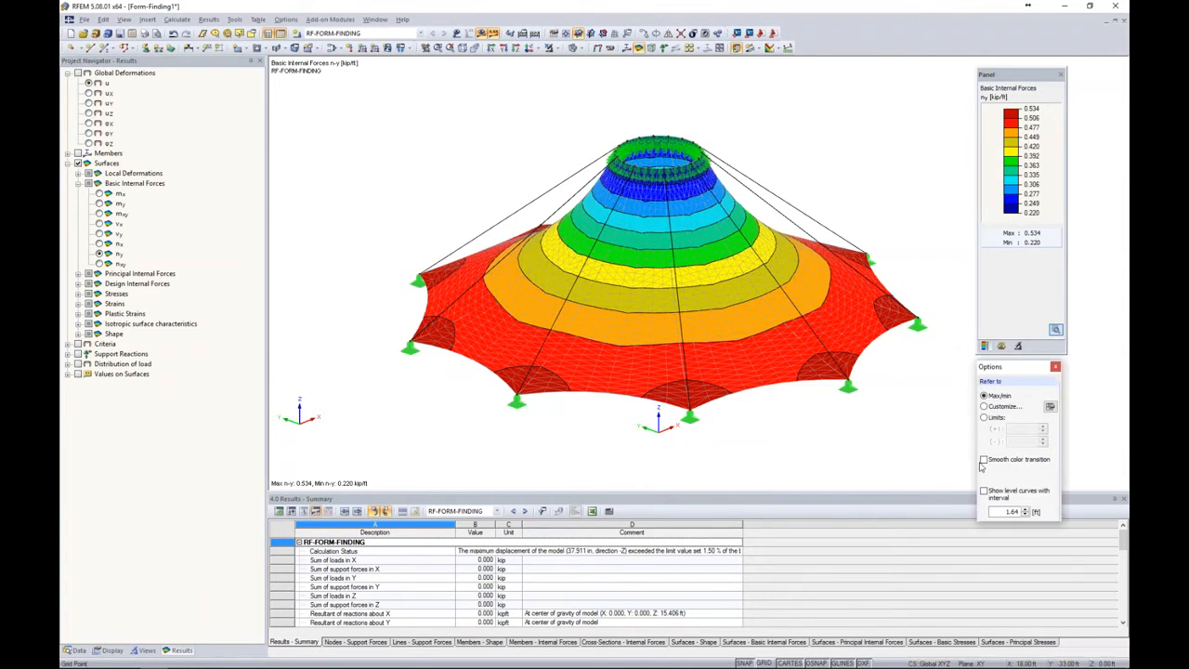
pyautogui.click(983, 458)
pyautogui.click(1055, 330)
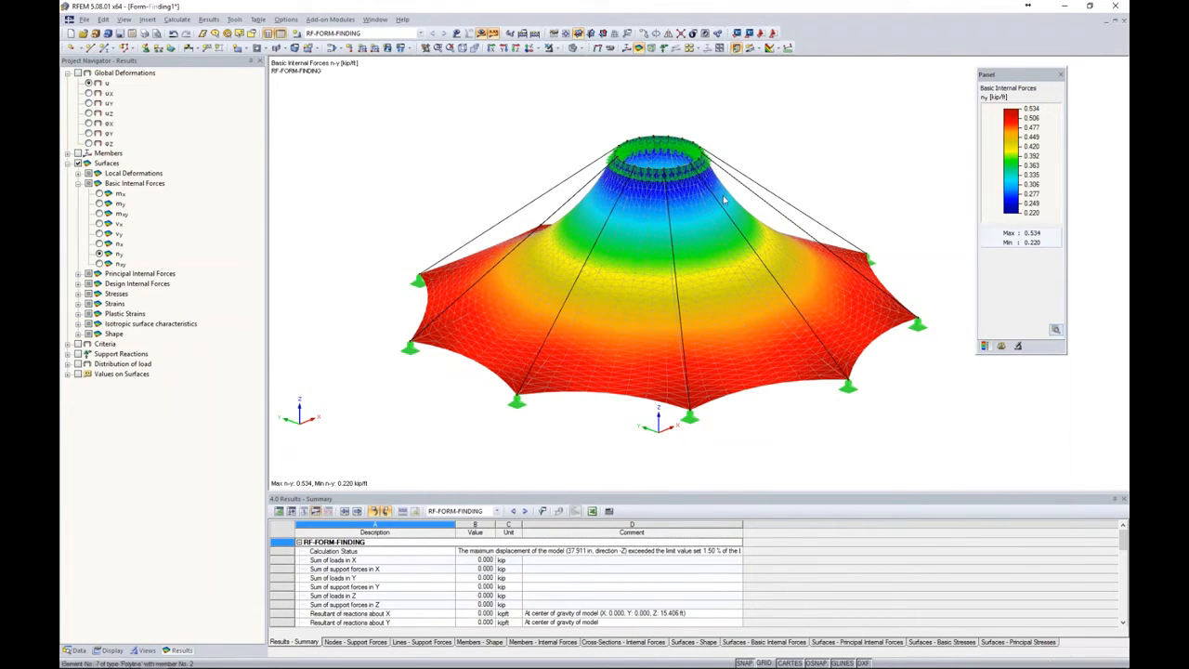
# Create load case LC1 named Dead with the Dead action category and active self-weight factor -1.000 in Z
pyautogui.click(296, 33)
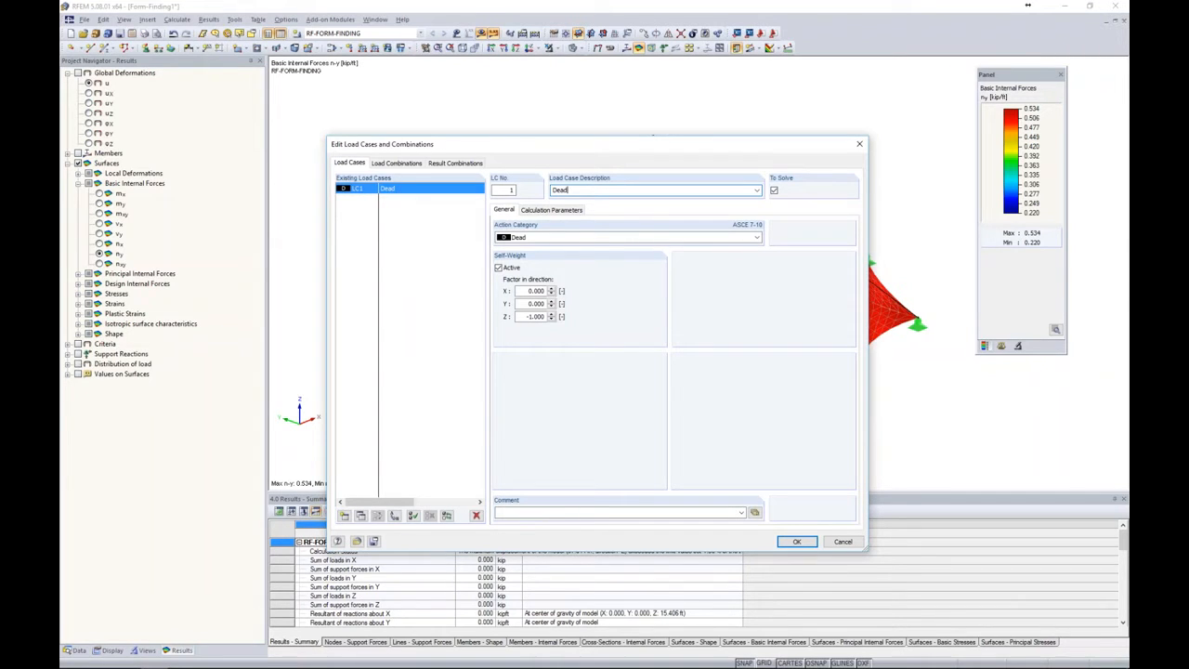
pyautogui.click(531, 238)
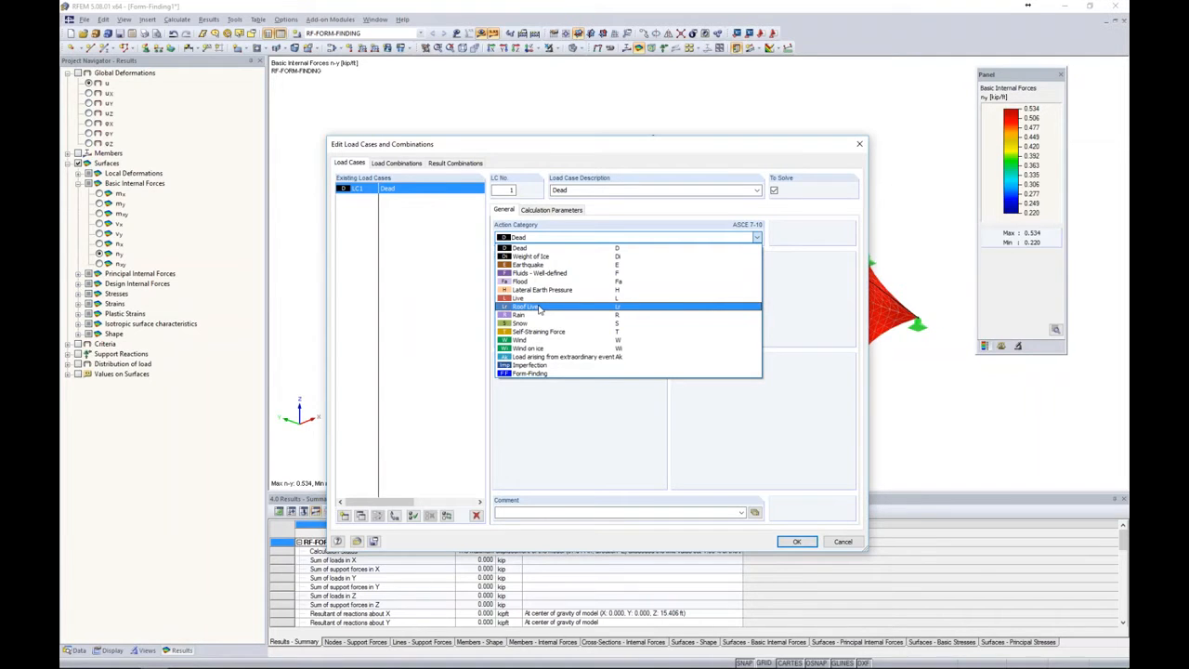
pyautogui.click(431, 308)
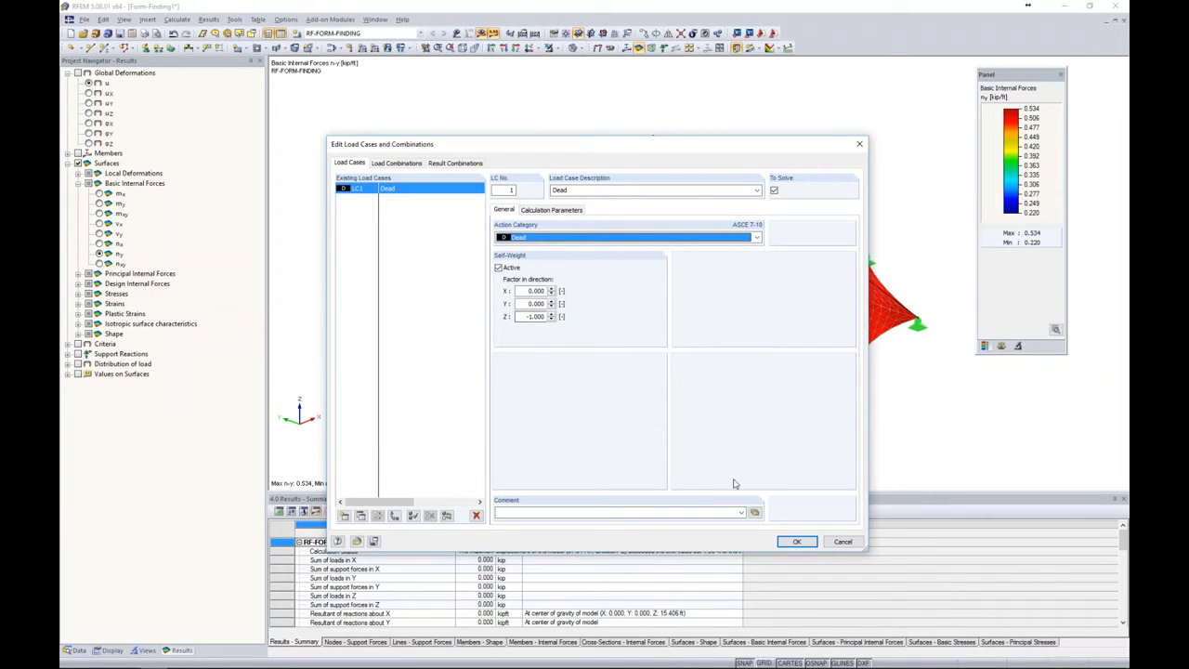
pyautogui.click(795, 541)
# Begin a new surface load in LC1 and change the area load unit to psf with three decimal places
pyautogui.keyDown('ctrl'); pyautogui.moveTo(842, 435); pyautogui.dragTo(802, 406, button='middle'); pyautogui.keyUp('ctrl')
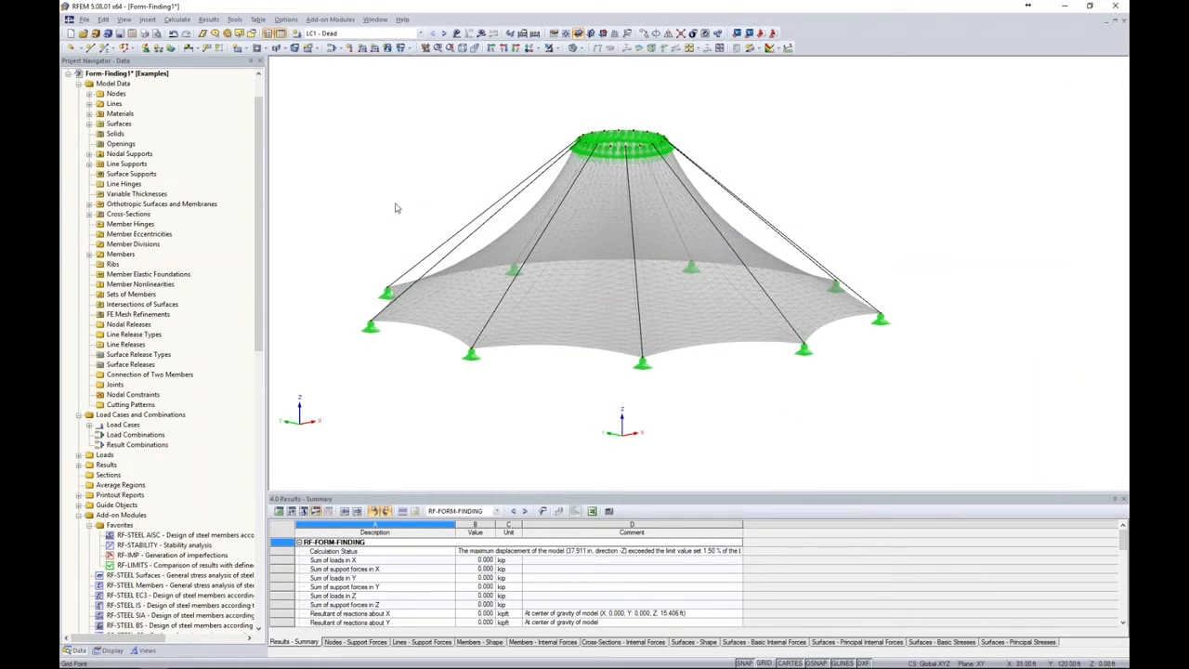
pyautogui.click(387, 48)
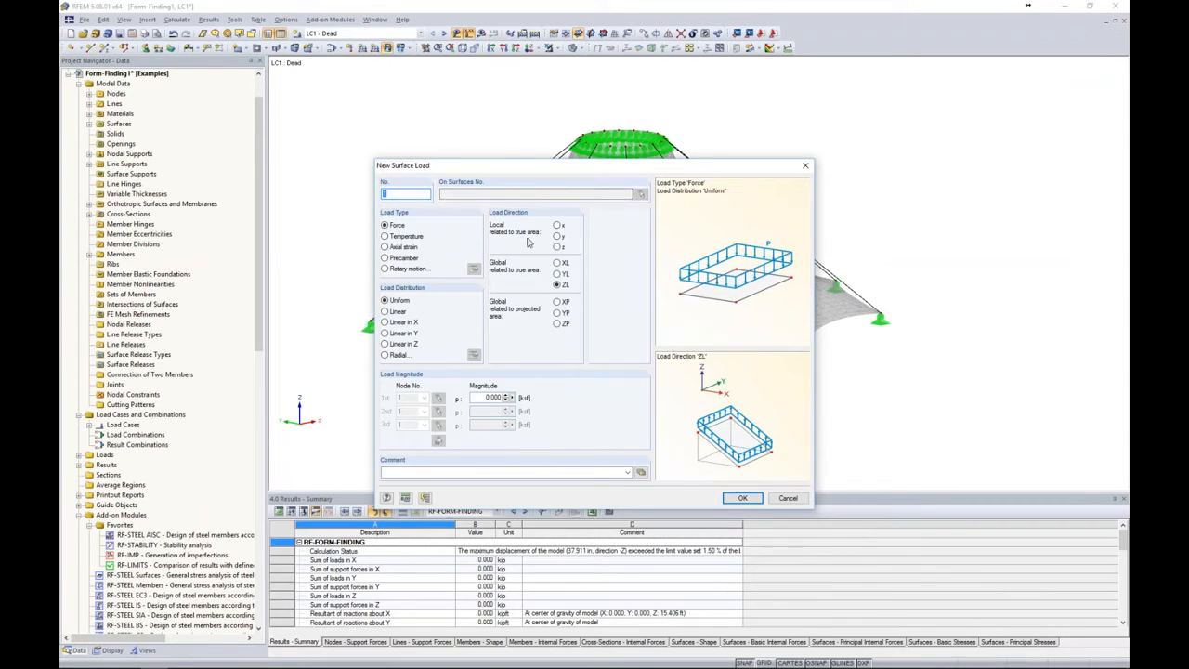
pyautogui.doubleClick(486, 397)
pyautogui.moveTo(491, 398); pyautogui.dragTo(496, 397)
pyautogui.click(406, 499)
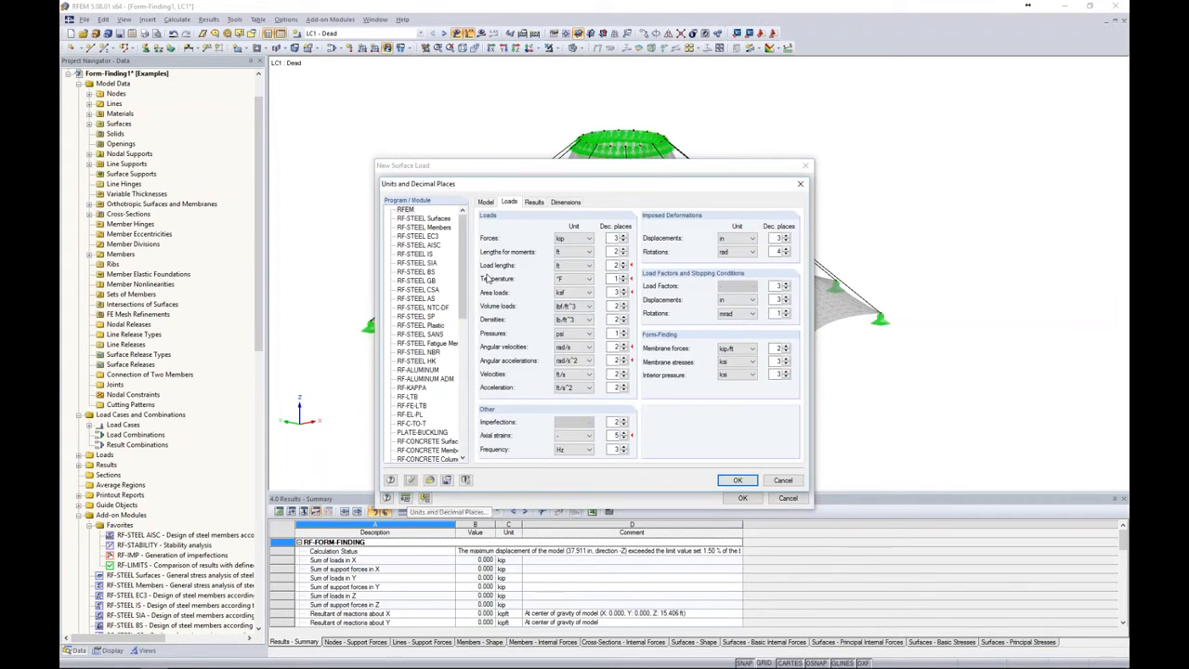
pyautogui.click(573, 295)
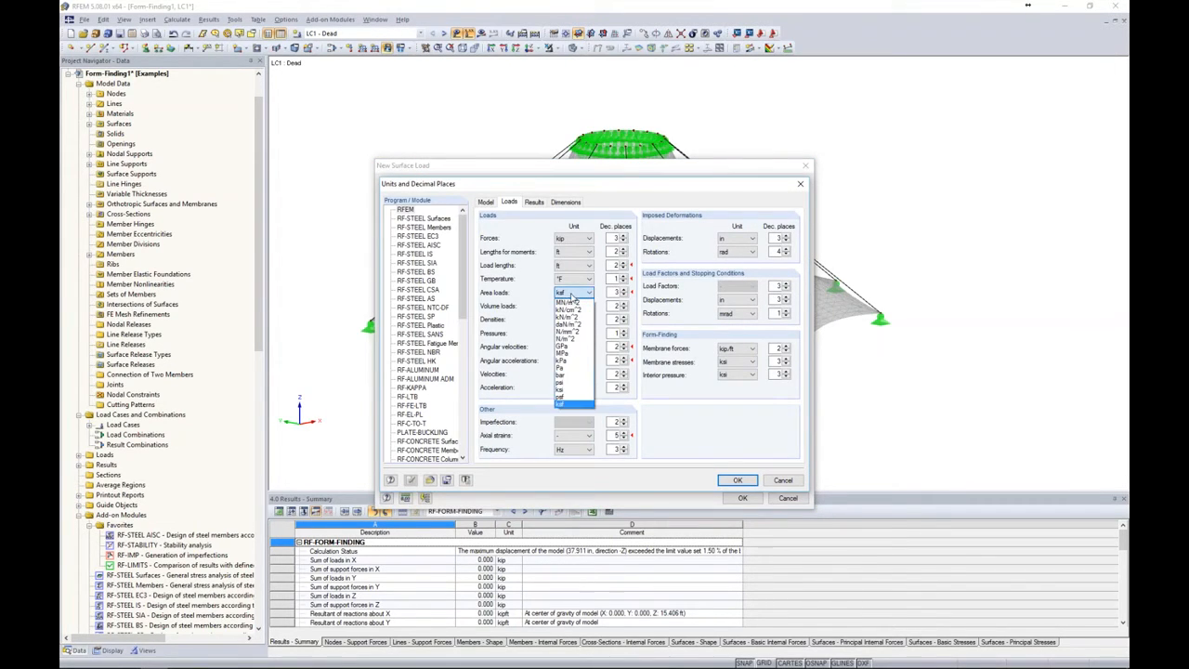
pyautogui.click(566, 401)
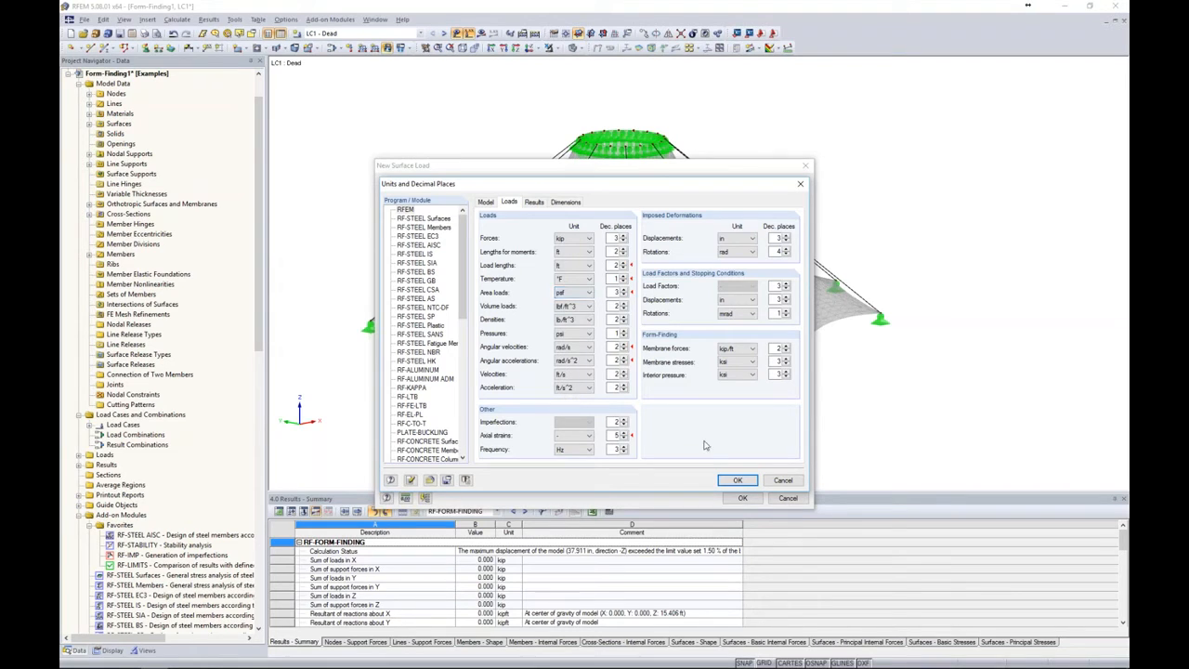
pyautogui.click(734, 482)
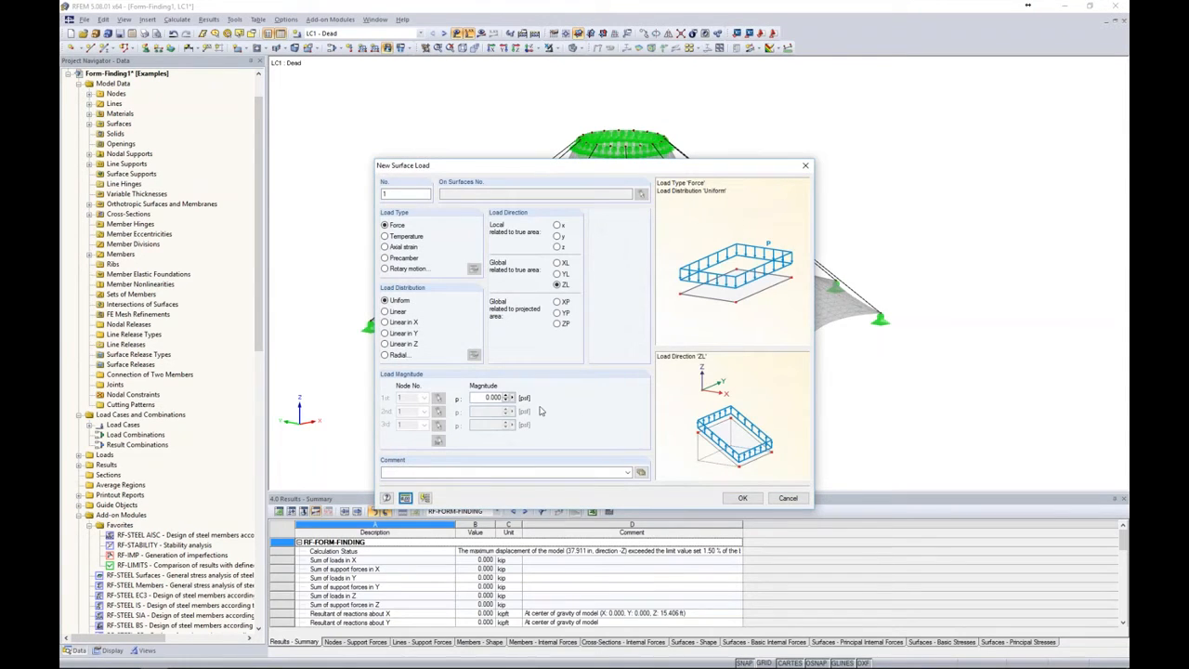
# Apply a uniform surface load of -1 psf in global direction ZL to all membrane surfaces using a selection window
pyautogui.write('-1')
pyautogui.click(740, 498)
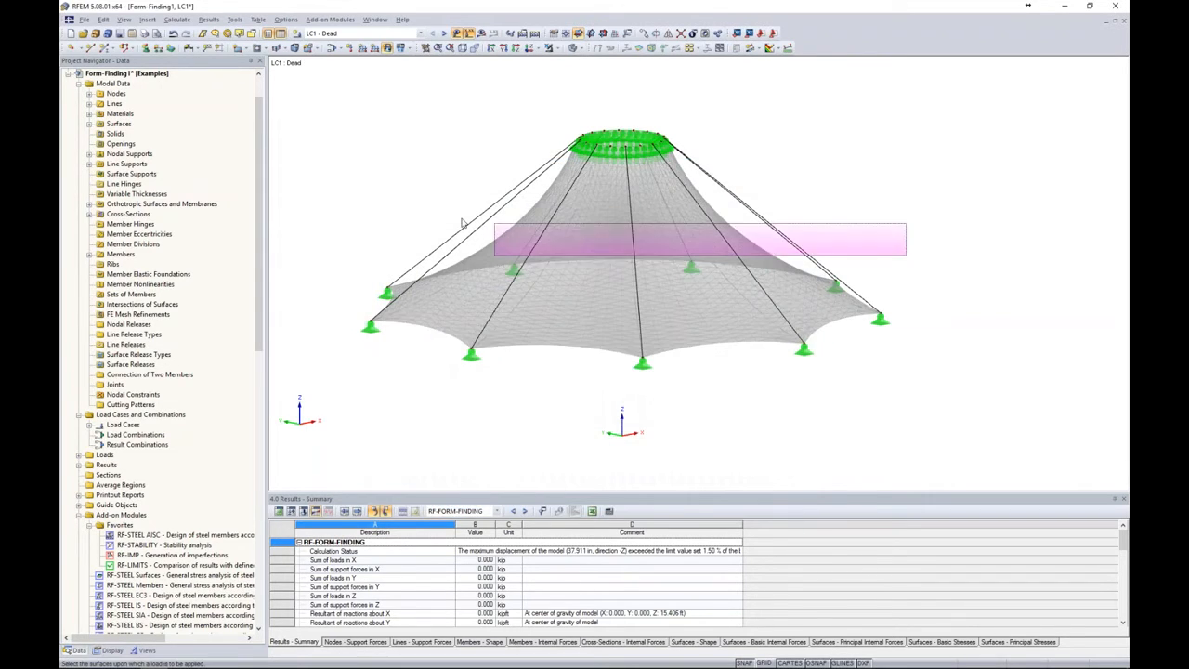
pyautogui.rightClick(997, 195)
pyautogui.keyDown('ctrl'); pyautogui.moveTo(949, 198); pyautogui.dragTo(536, 291, button='middle'); pyautogui.keyUp('ctrl')
pyautogui.keyDown('ctrl'); pyautogui.moveTo(810, 411); pyautogui.dragTo(1037, 370, button='middle'); pyautogui.keyUp('ctrl')
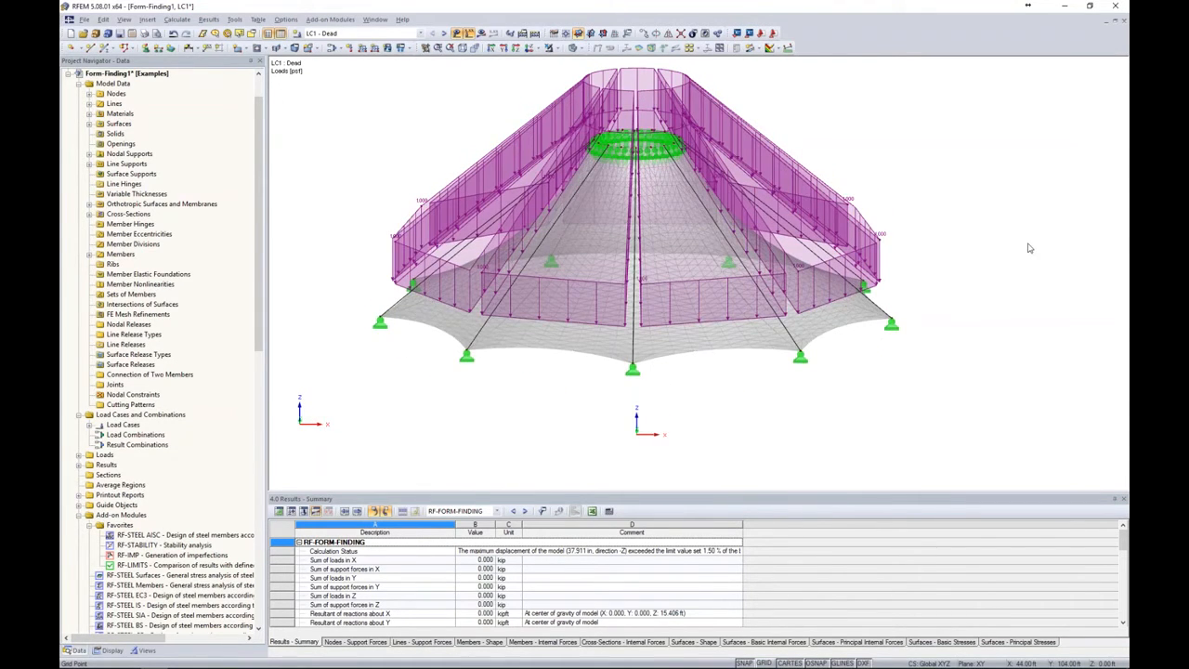
pyautogui.scroll(-2, 996, 230)
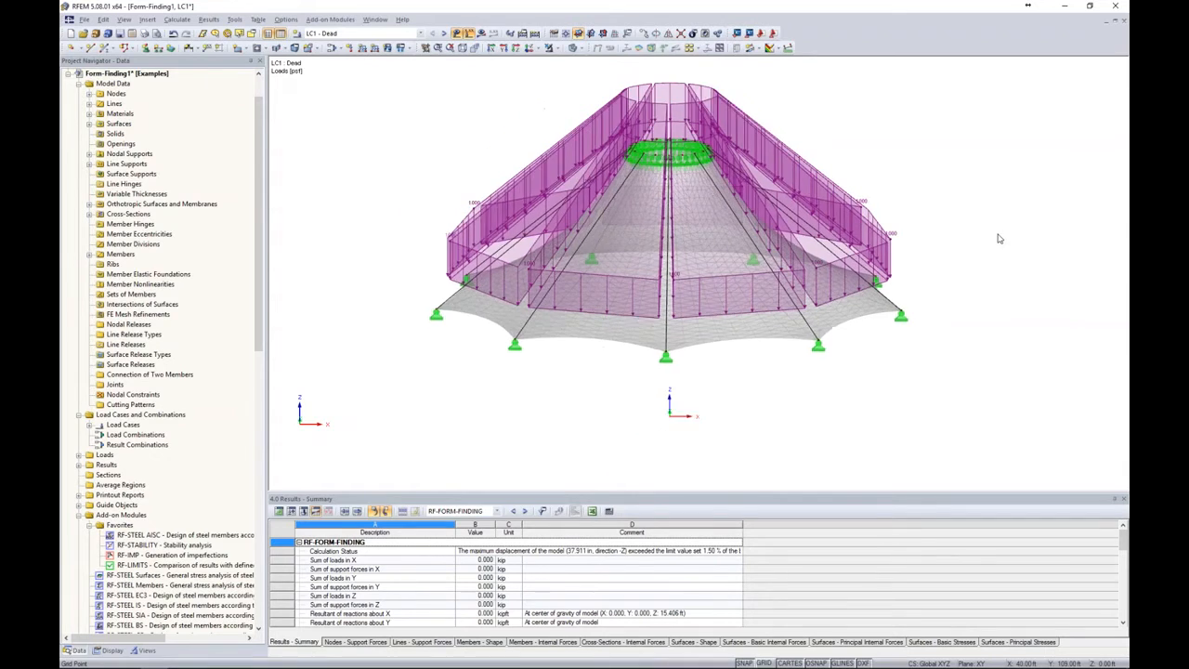
pyautogui.moveTo(997, 229); pyautogui.dragTo(895, 231, button='middle')
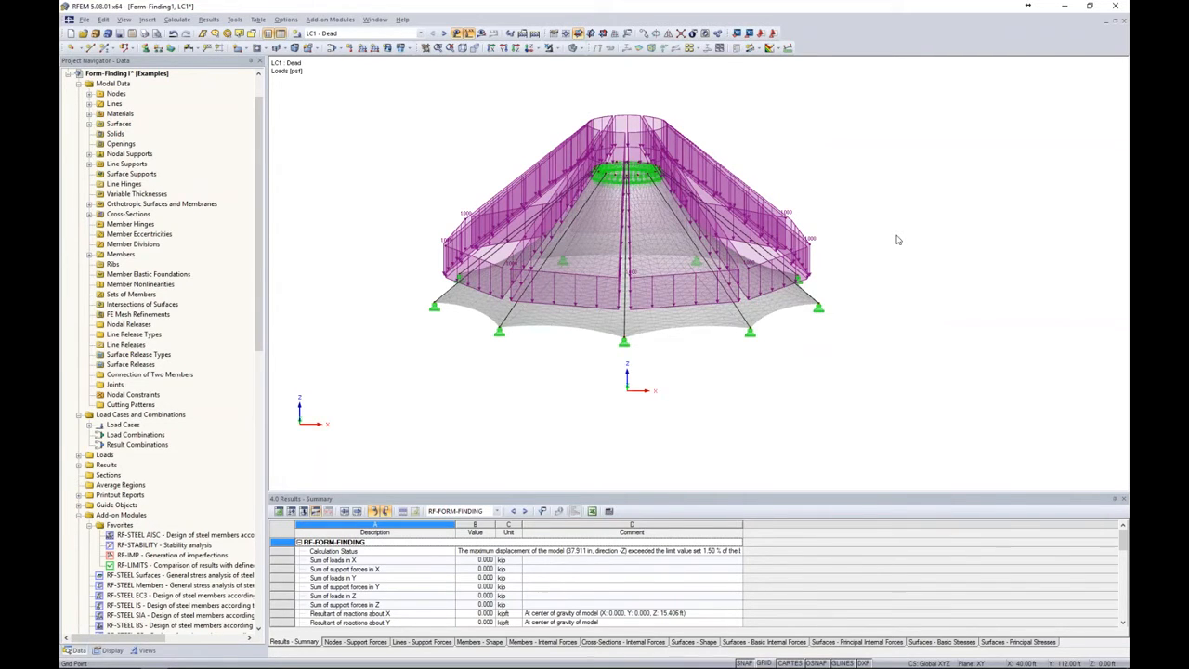
# Switch to the presentation and review the external Cp zones and values for wind loads on conical structures
pyautogui.hotkey('alt', 'Tab')
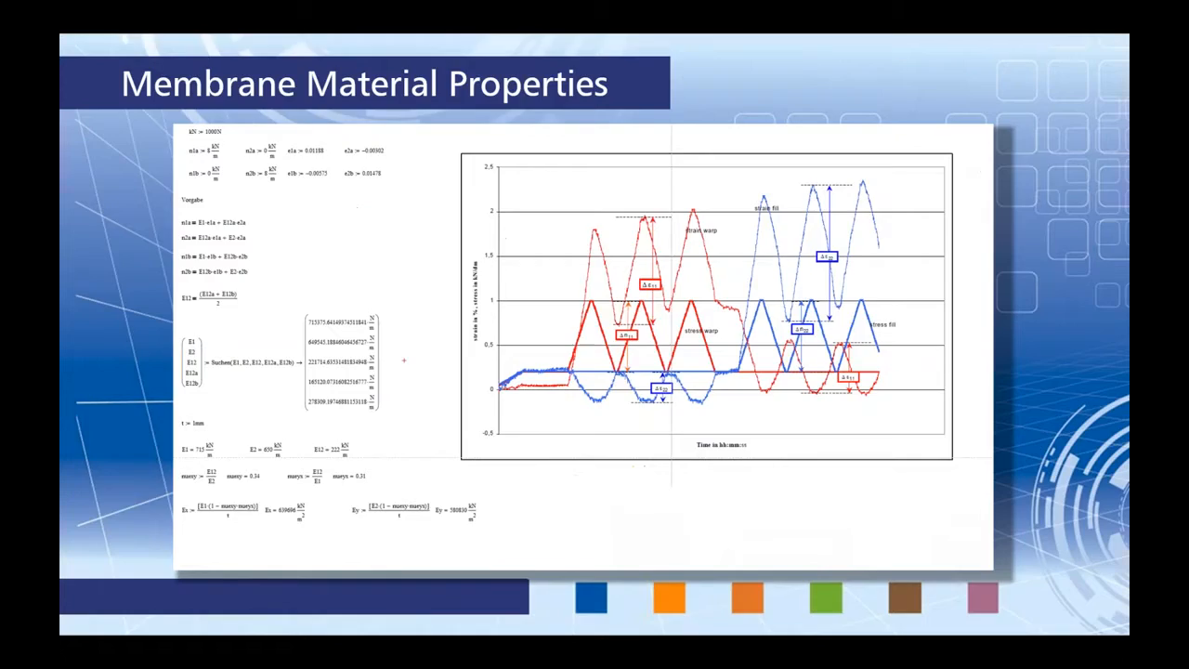
pyautogui.press('Right')
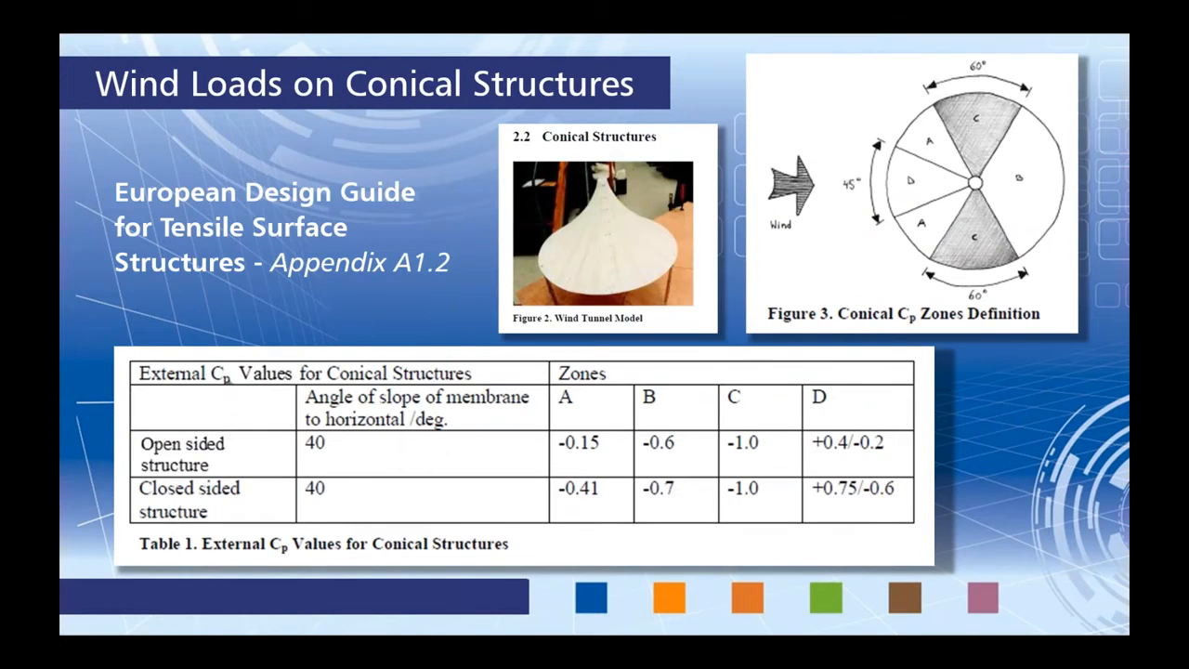
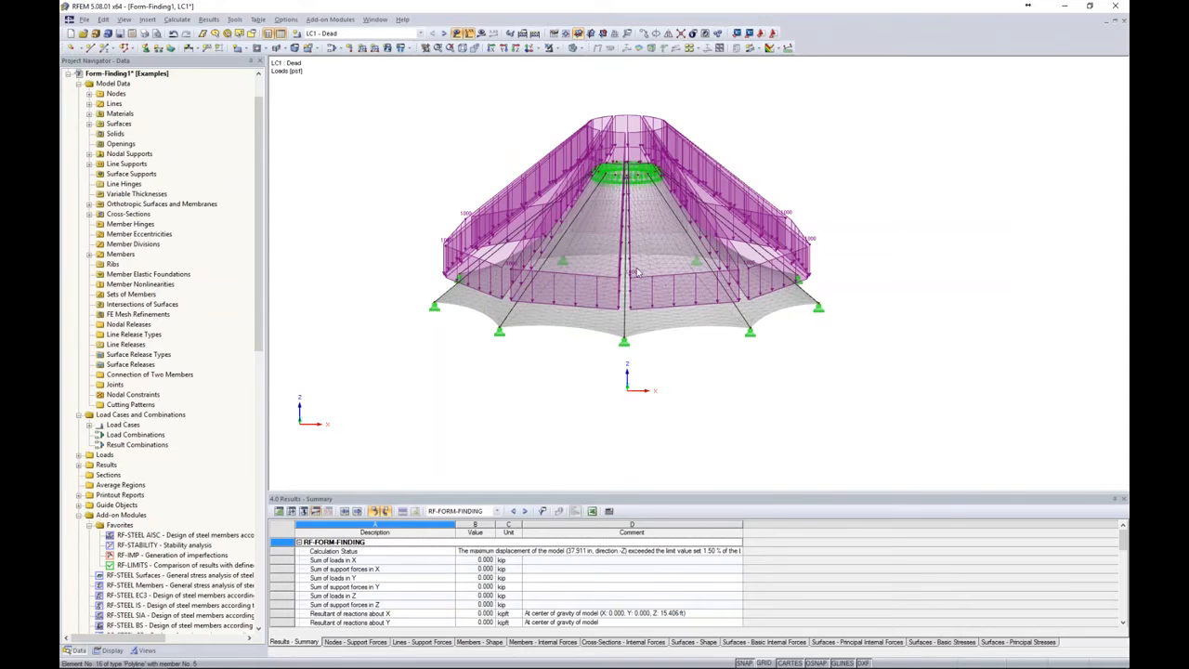
# Create load case LC2 named Wind Pressure at Column with the Wind action category
pyautogui.click(296, 34)
pyautogui.click(534, 239)
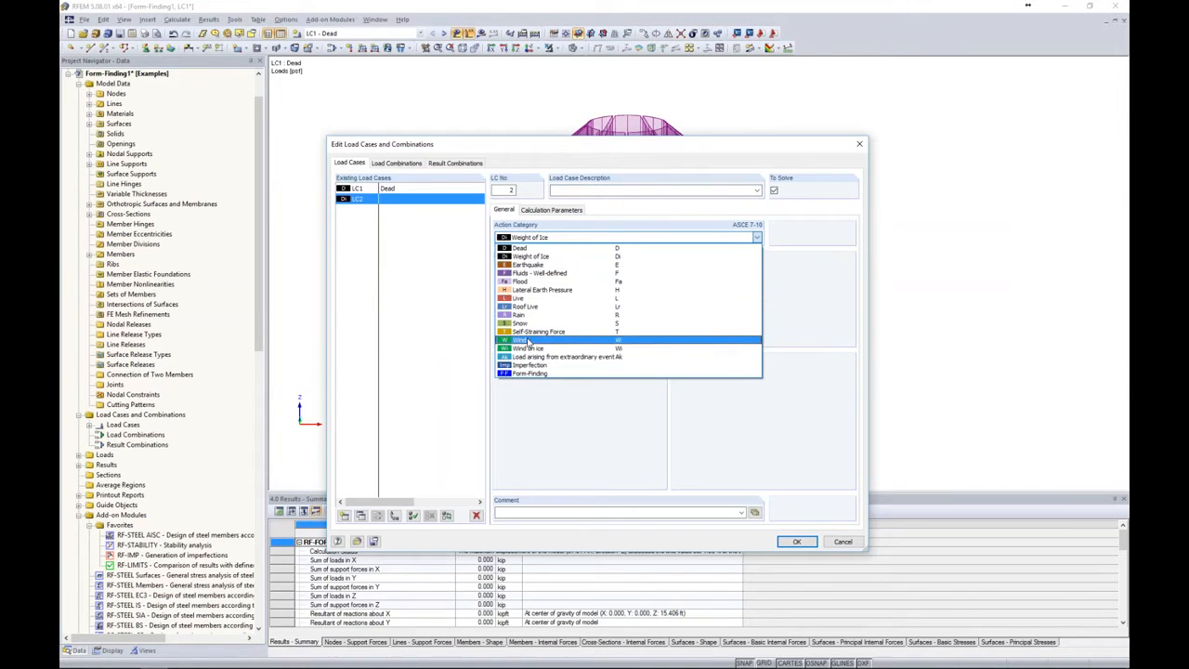
pyautogui.click(528, 341)
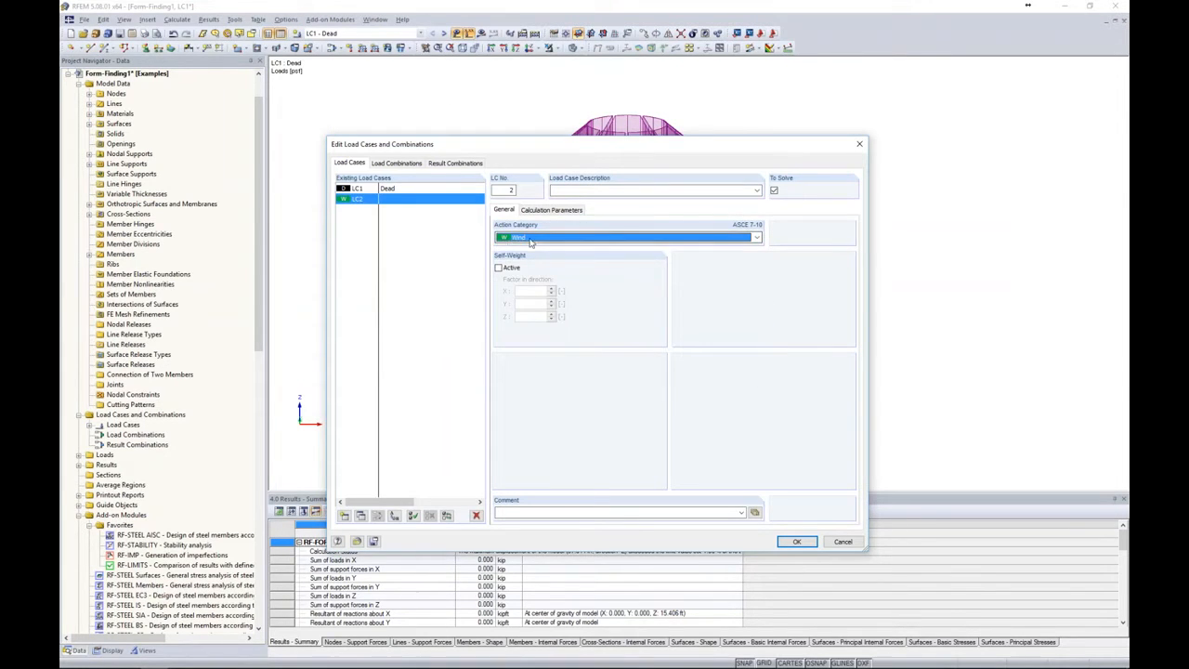
pyautogui.click(572, 190)
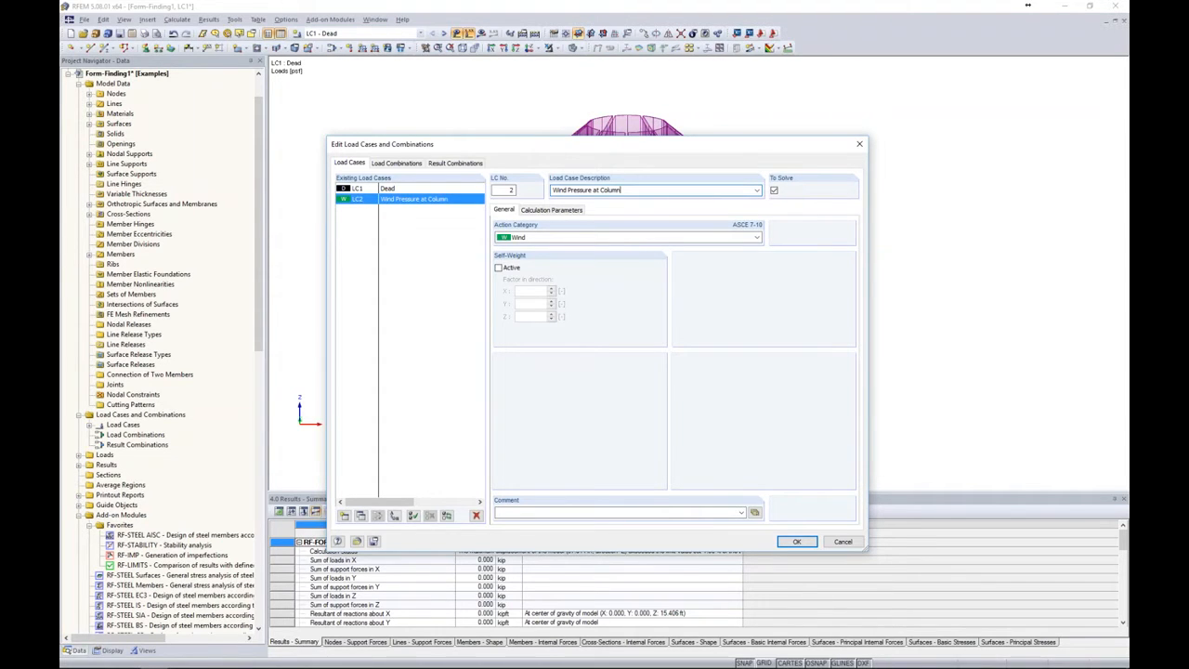
pyautogui.moveTo(735, 150); pyautogui.dragTo(410, 73)
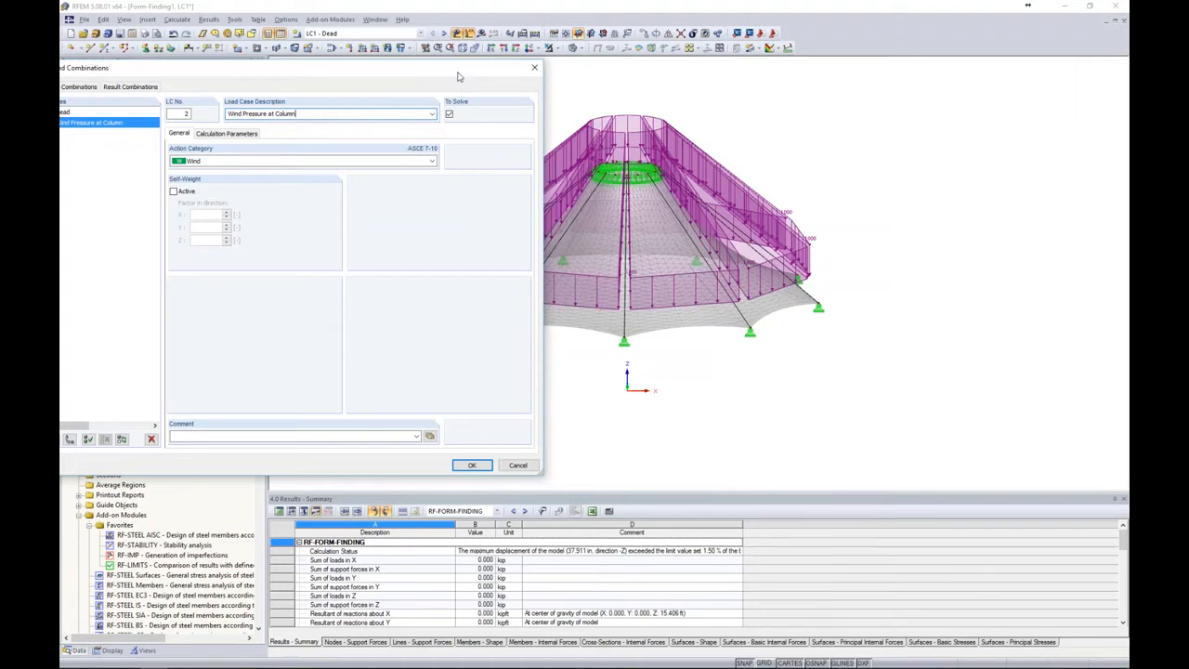
pyautogui.moveTo(480, 72); pyautogui.dragTo(742, 95)
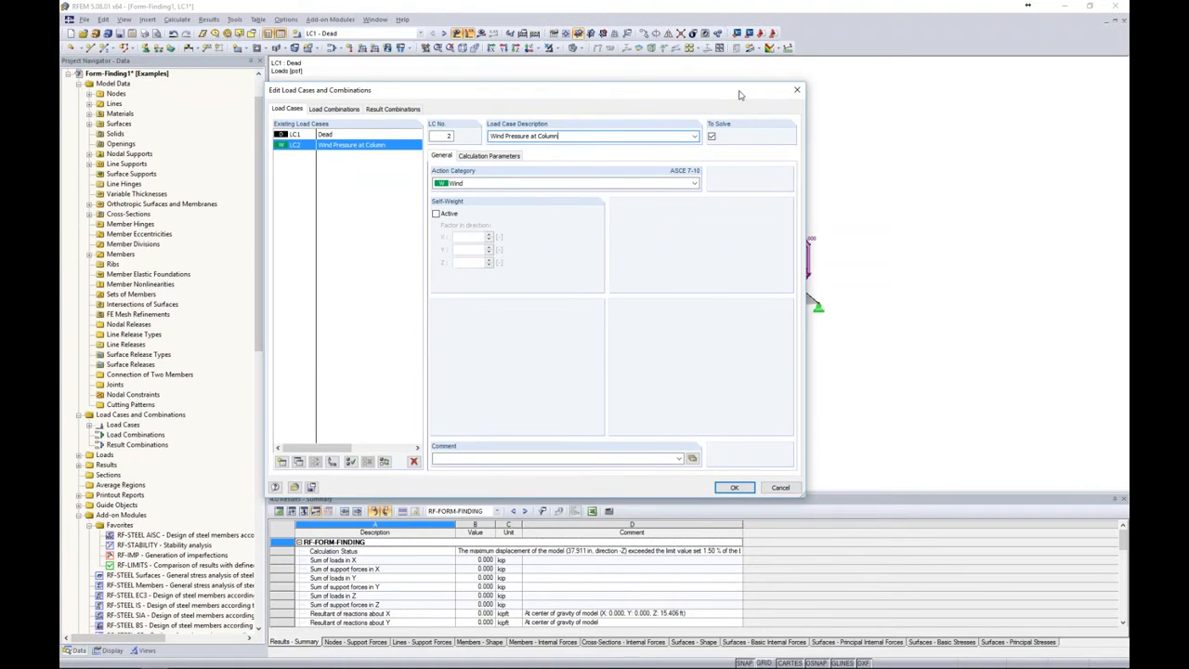
pyautogui.moveTo(540, 95); pyautogui.dragTo(593, 105)
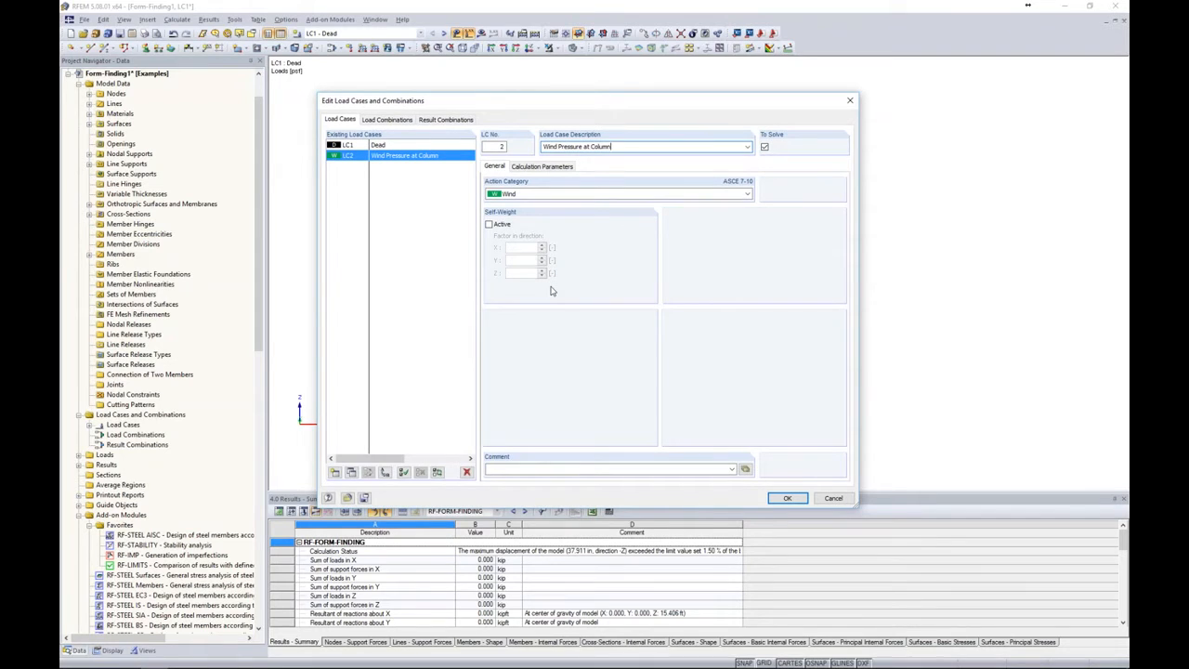
pyautogui.click(787, 497)
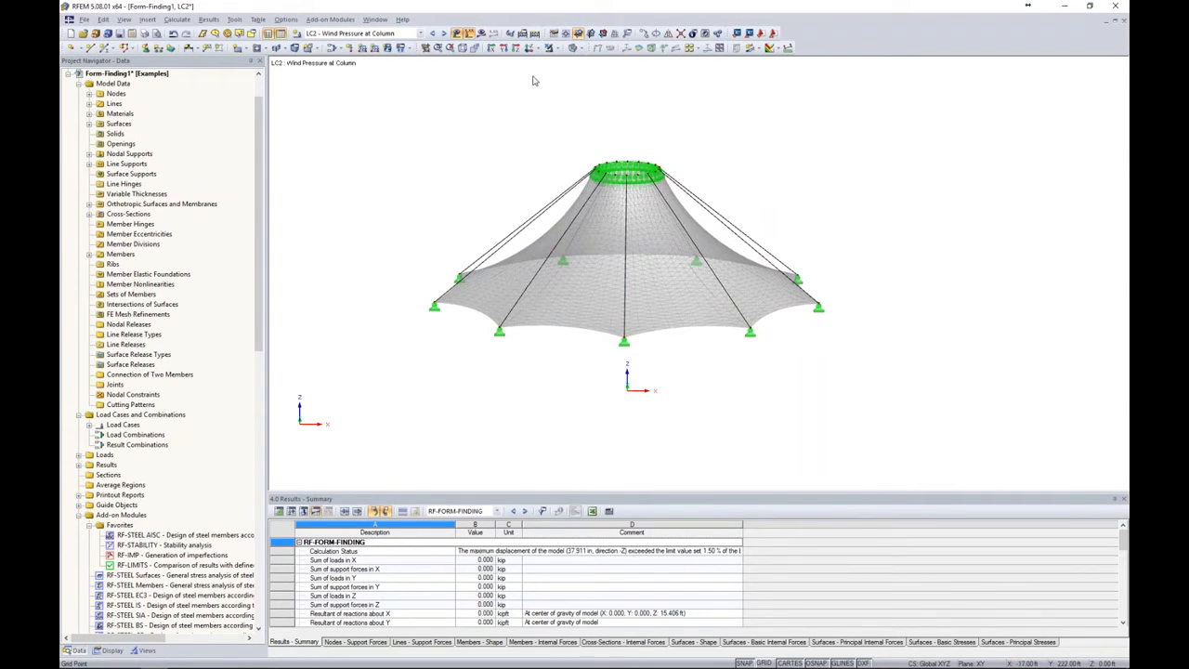
# In plan view, rotate-copy the lowest perimeter support node once by 22.50° about the global Z axis, without connecting lines or surfaces
pyautogui.click(527, 48)
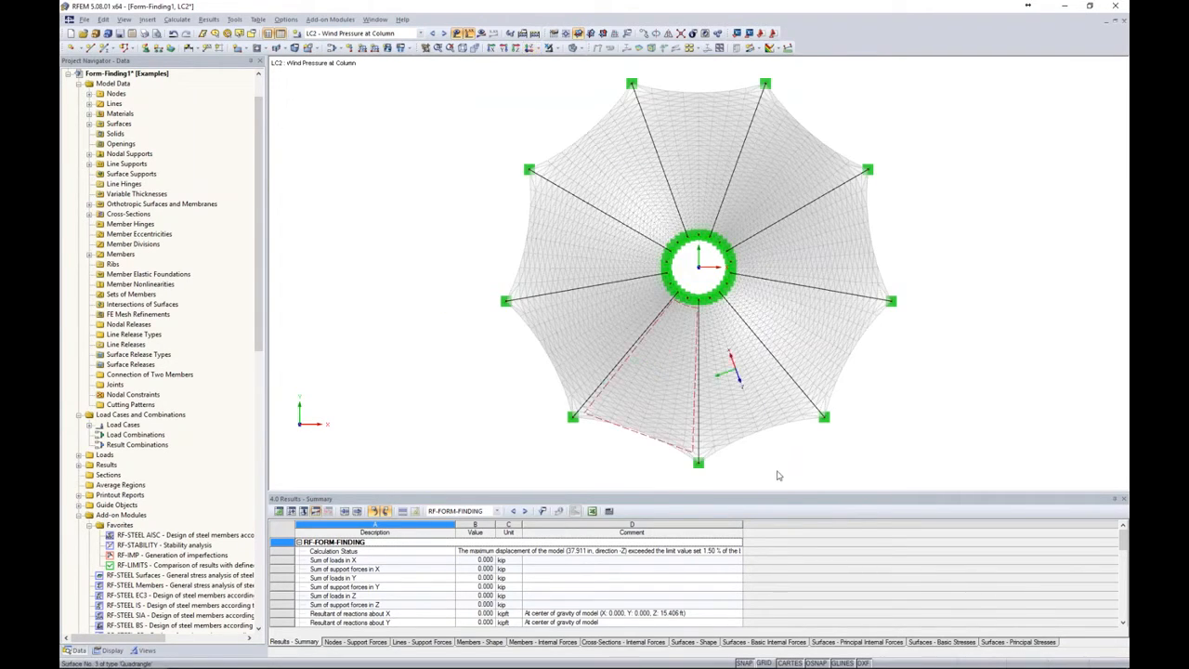
pyautogui.moveTo(780, 467); pyautogui.dragTo(729, 458, button='middle')
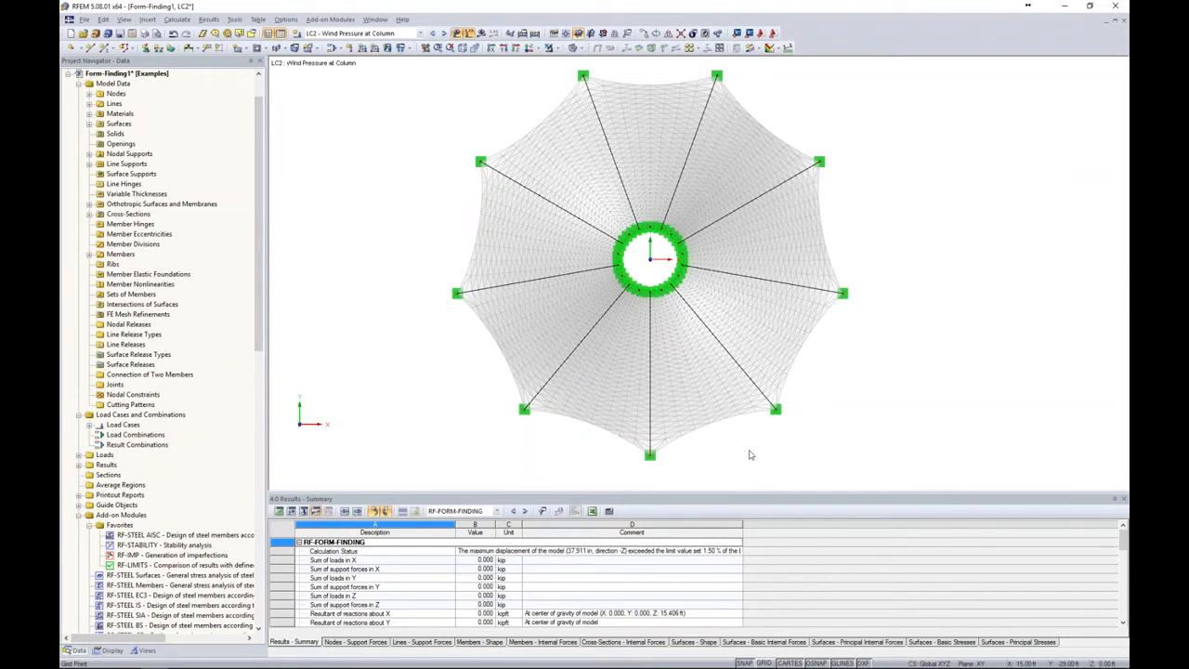
pyautogui.click(655, 36)
pyautogui.write('0')
pyautogui.write('1')
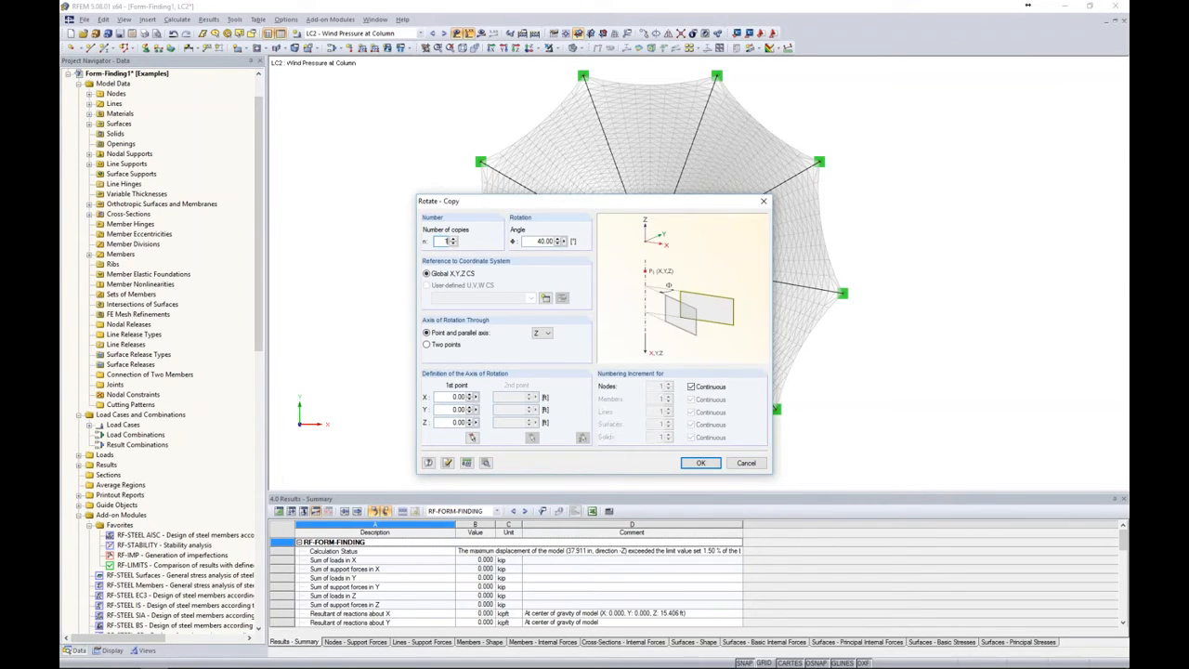
pyautogui.doubleClick(543, 240)
pyautogui.write('22.50')
pyautogui.click(485, 463)
pyautogui.click(426, 207)
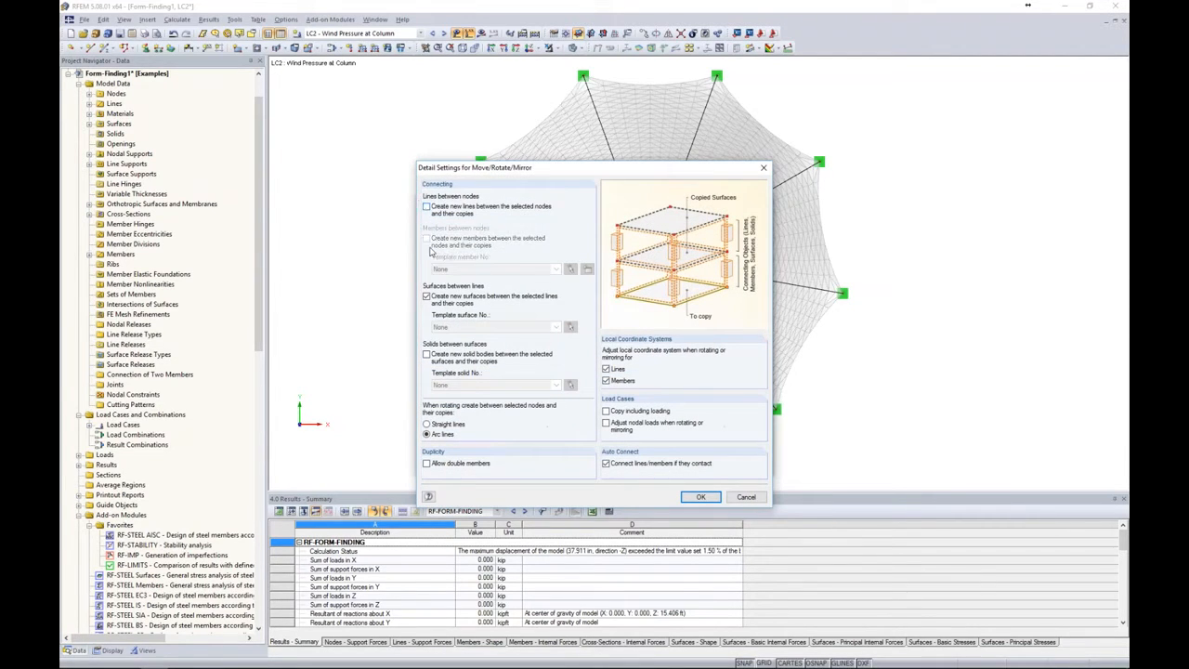
pyautogui.click(426, 297)
pyautogui.click(690, 494)
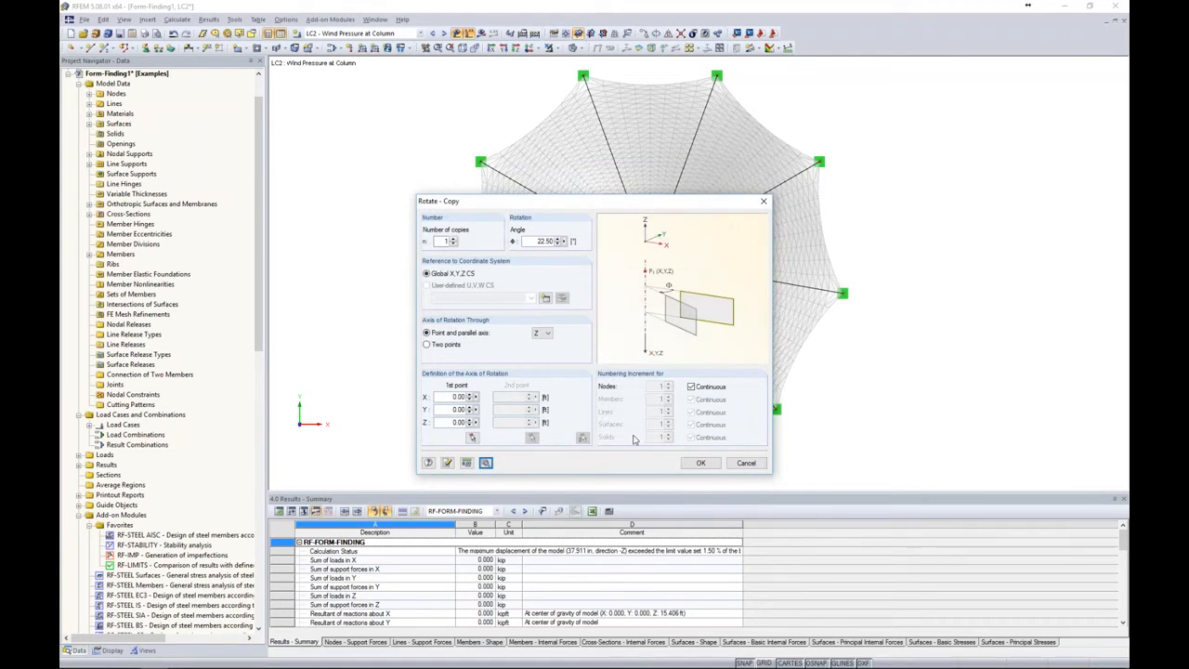
pyautogui.click(702, 463)
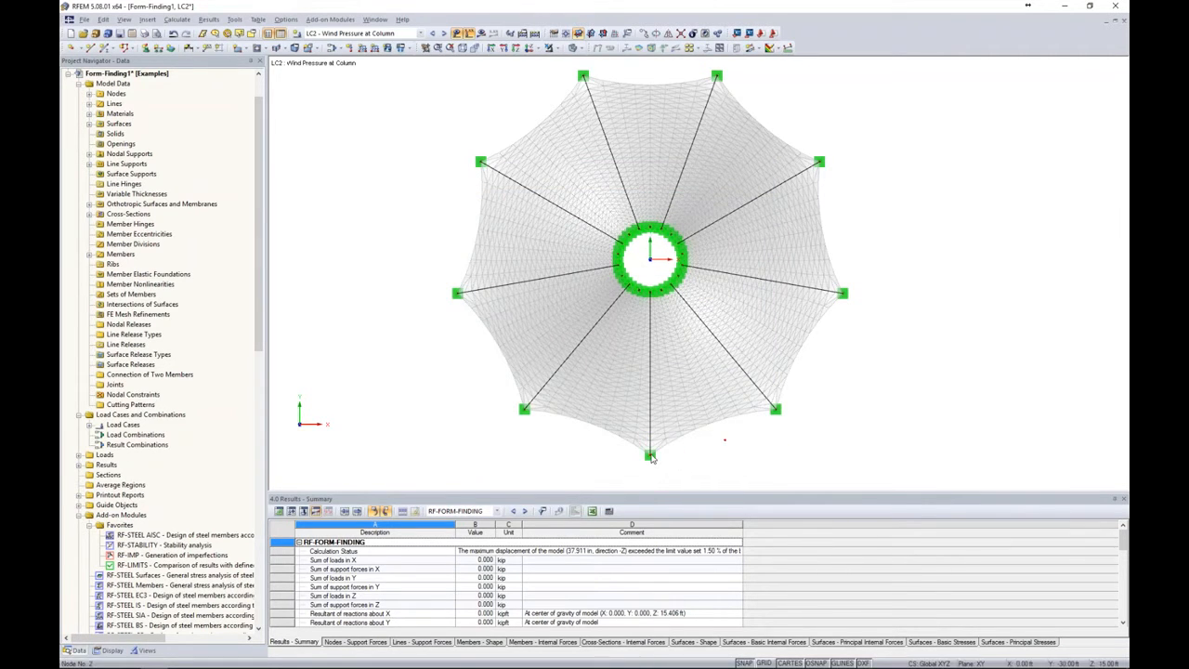
# Rotate-copy the same perimeter support node once by -22.50° about the global Z axis
pyautogui.click(655, 33)
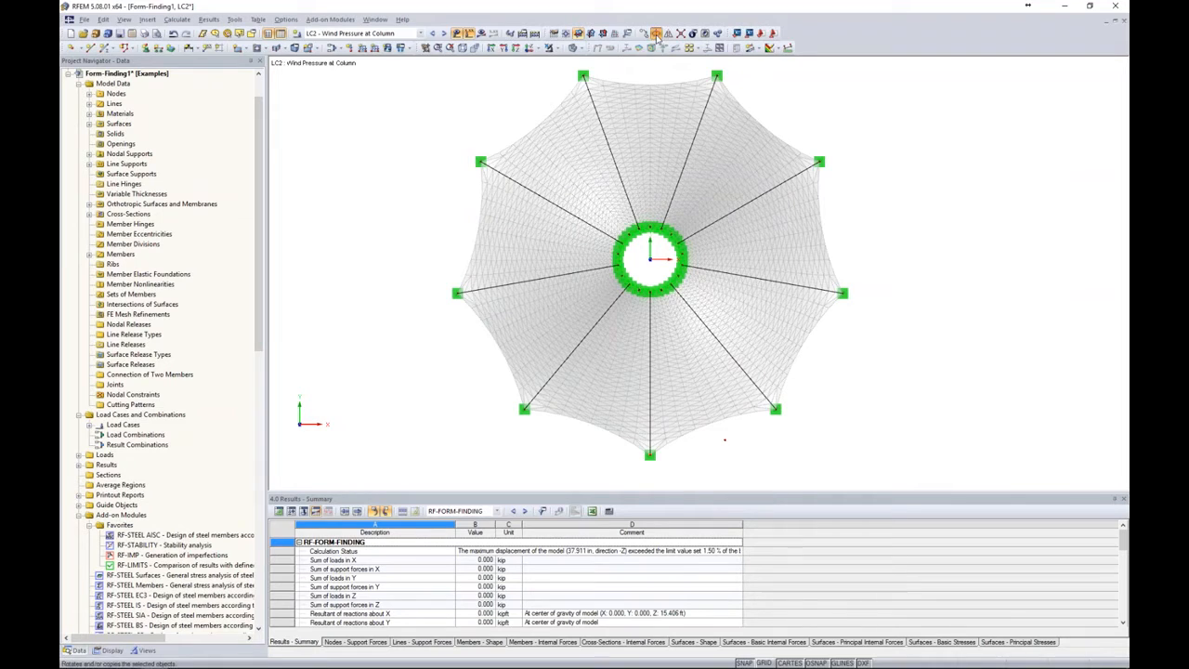
pyautogui.click(535, 241)
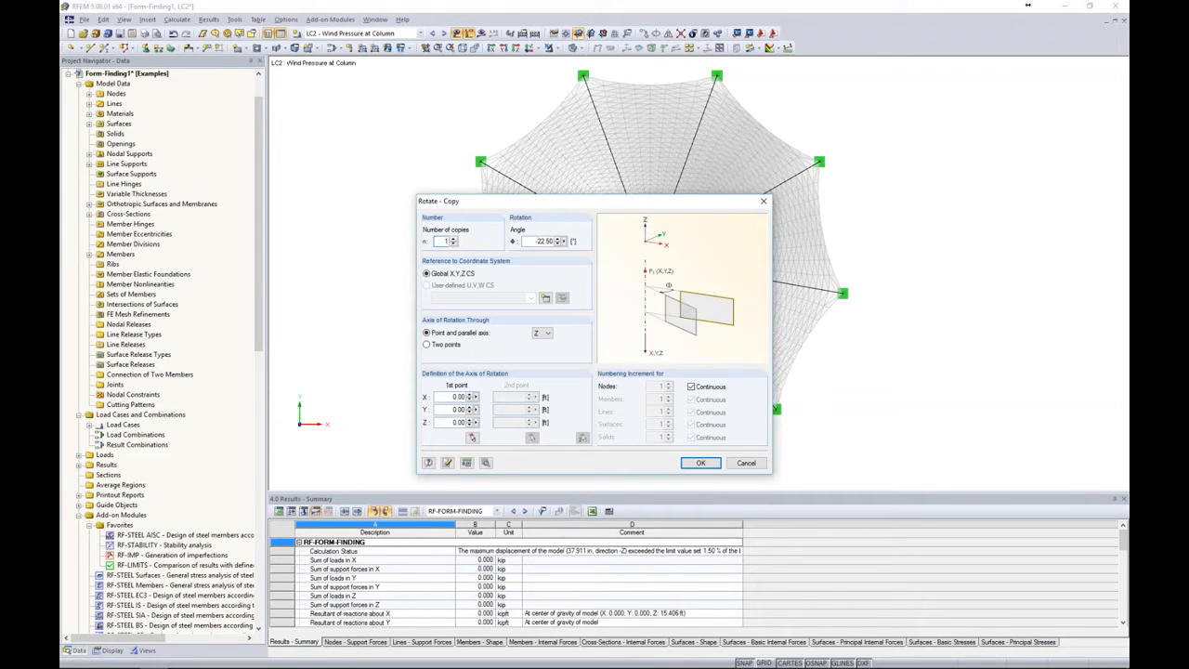
pyautogui.click(700, 463)
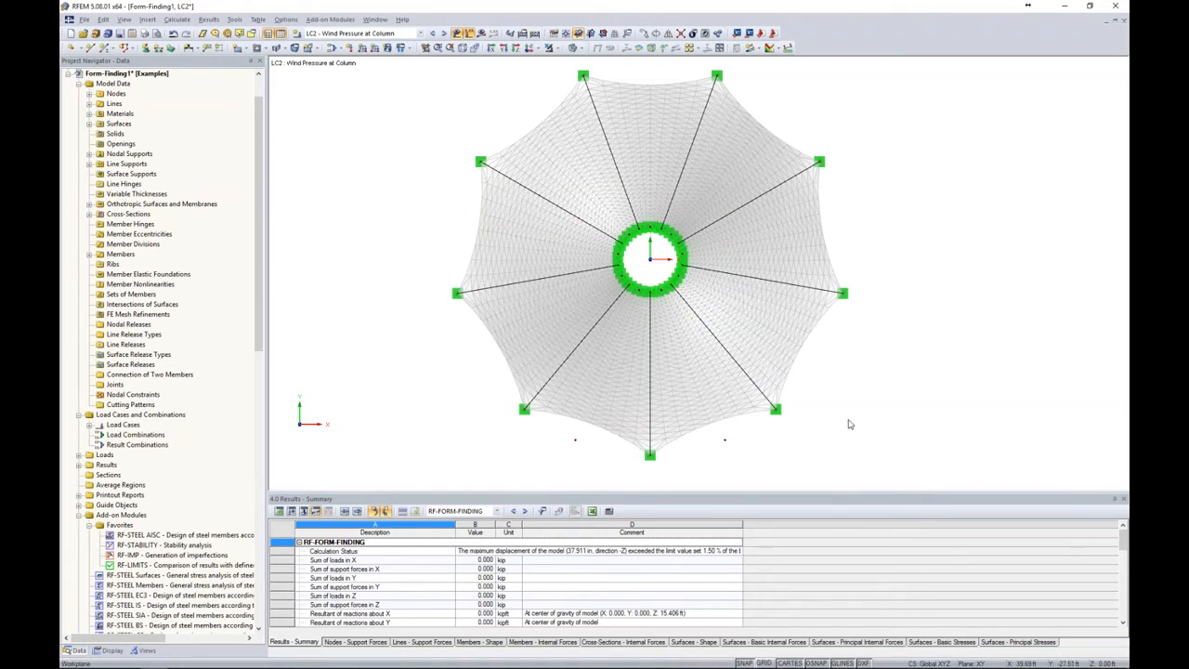
# Define a uniform free polygon load of -9 psf on surfaces 1-9, projected on the XY plane and acting in local z
pyautogui.click(389, 49)
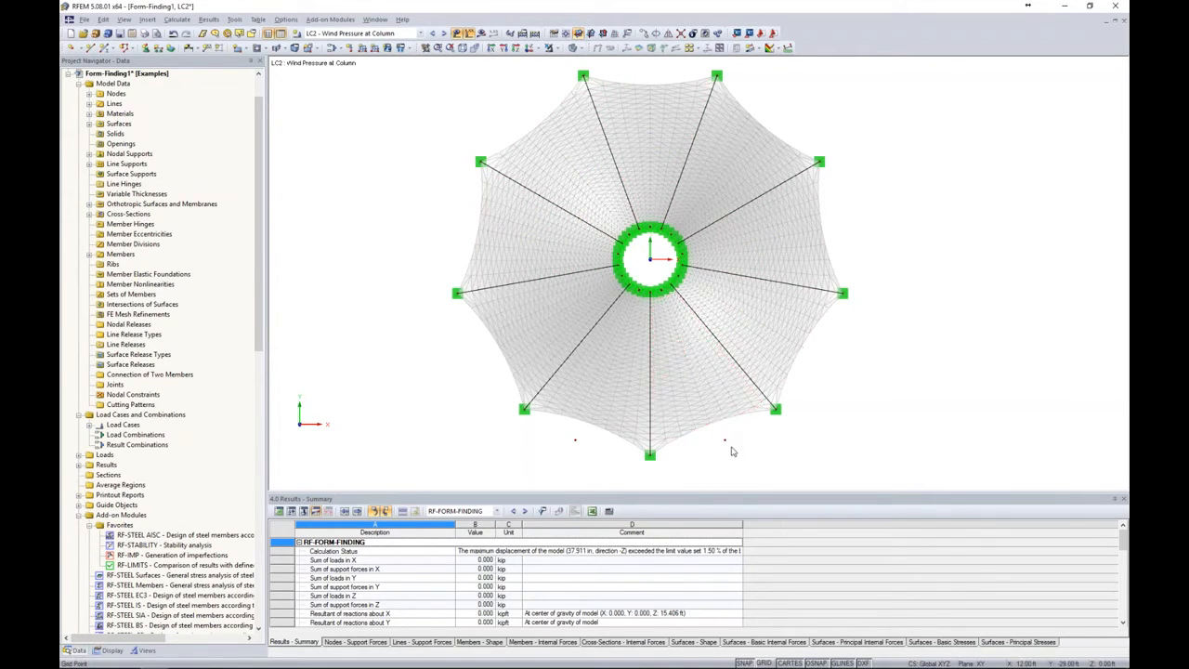
pyautogui.click(409, 49)
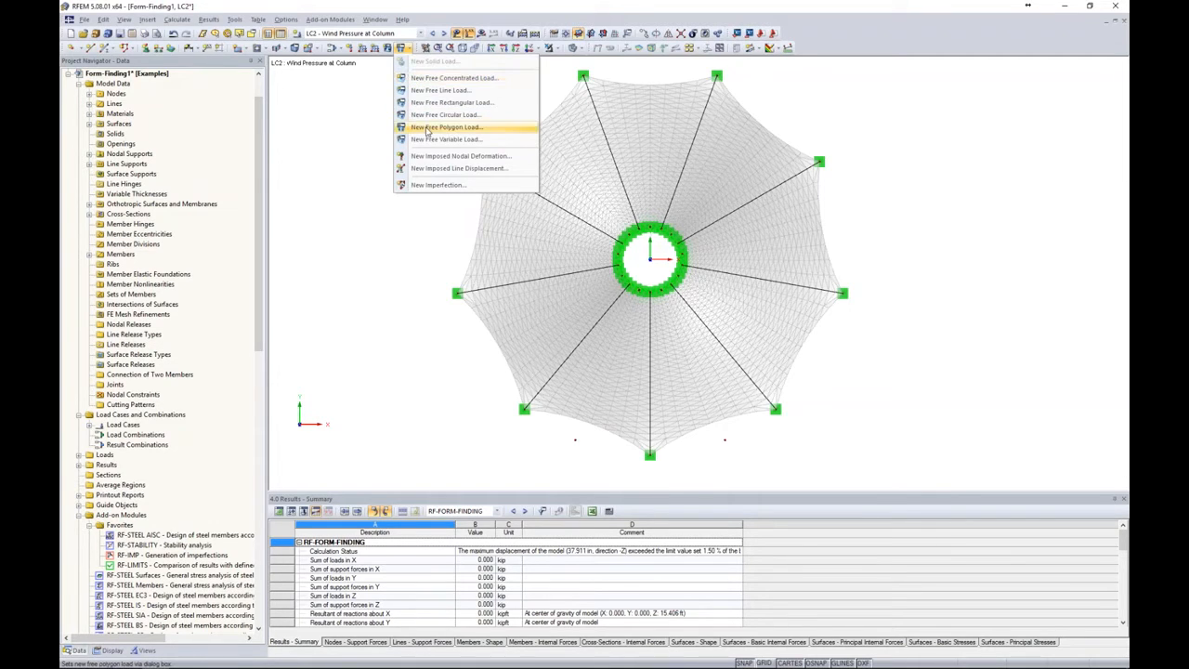
pyautogui.click(427, 130)
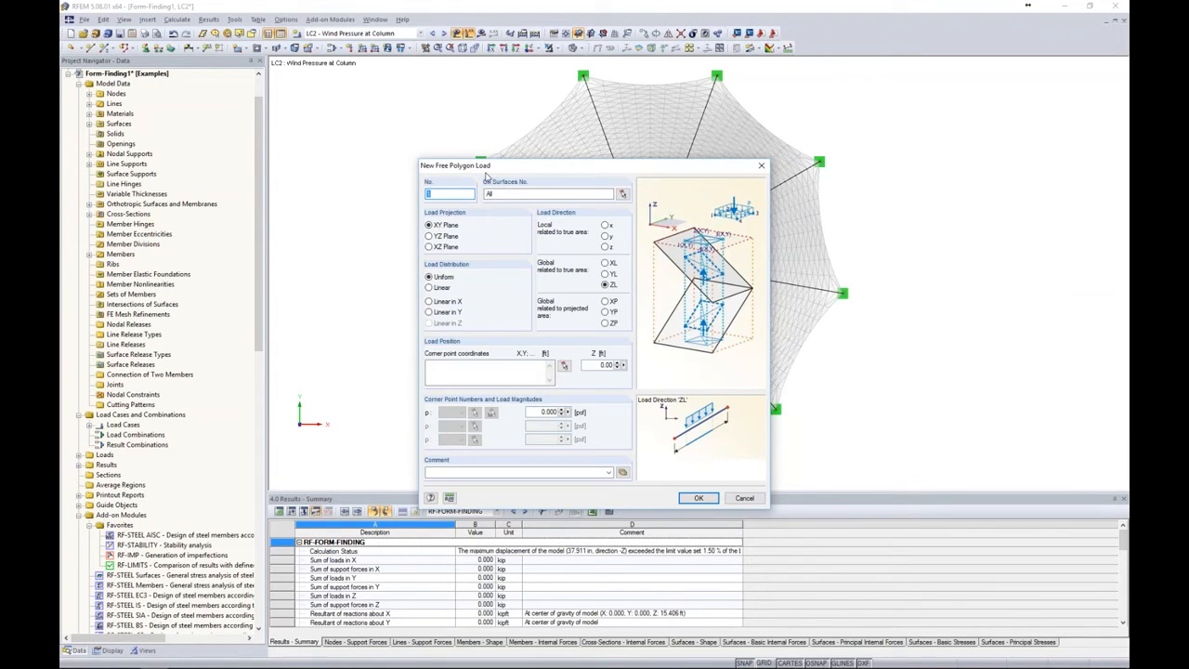
pyautogui.doubleClick(498, 193)
pyautogui.write('1-9')
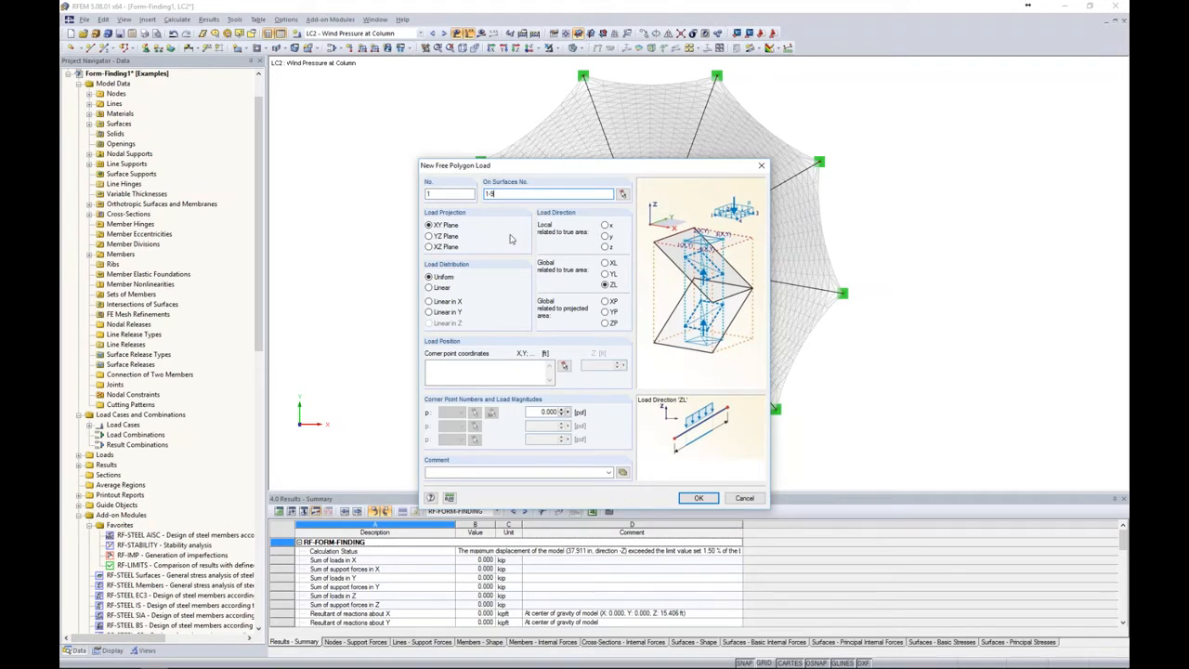
pyautogui.click(605, 246)
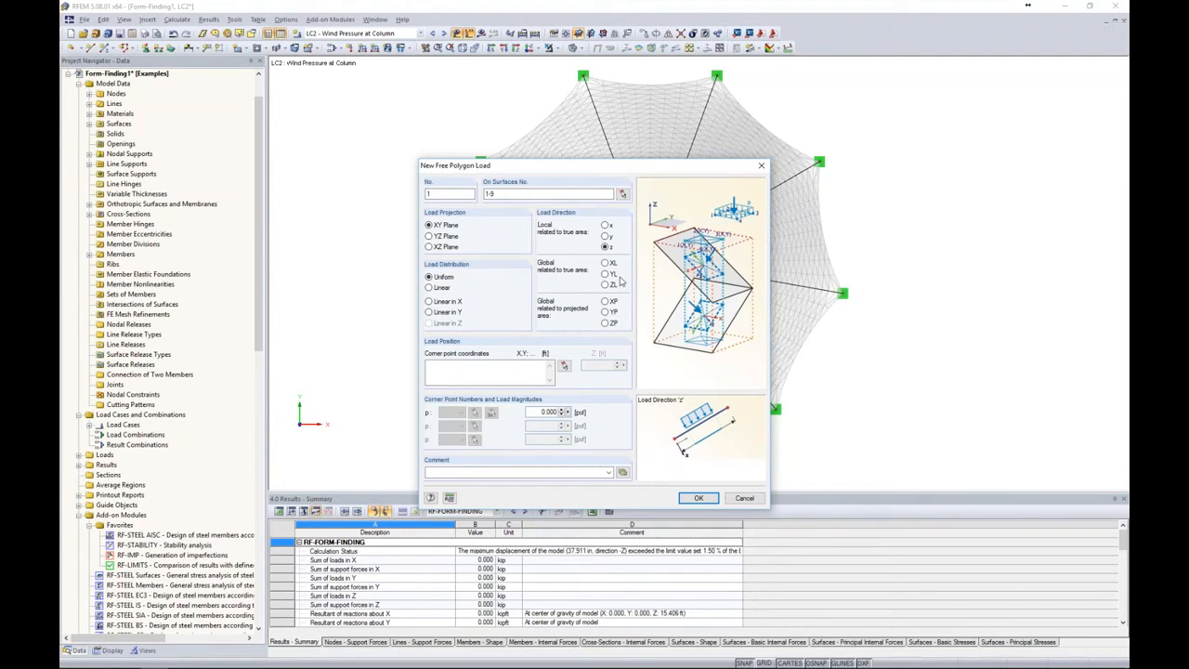
pyautogui.doubleClick(540, 411)
pyautogui.write('-9')
# Set the load polygon's corners at the model center, the two rotated node copies and the lowest perimeter support, and create the load
pyautogui.click(563, 365)
pyautogui.click(575, 439)
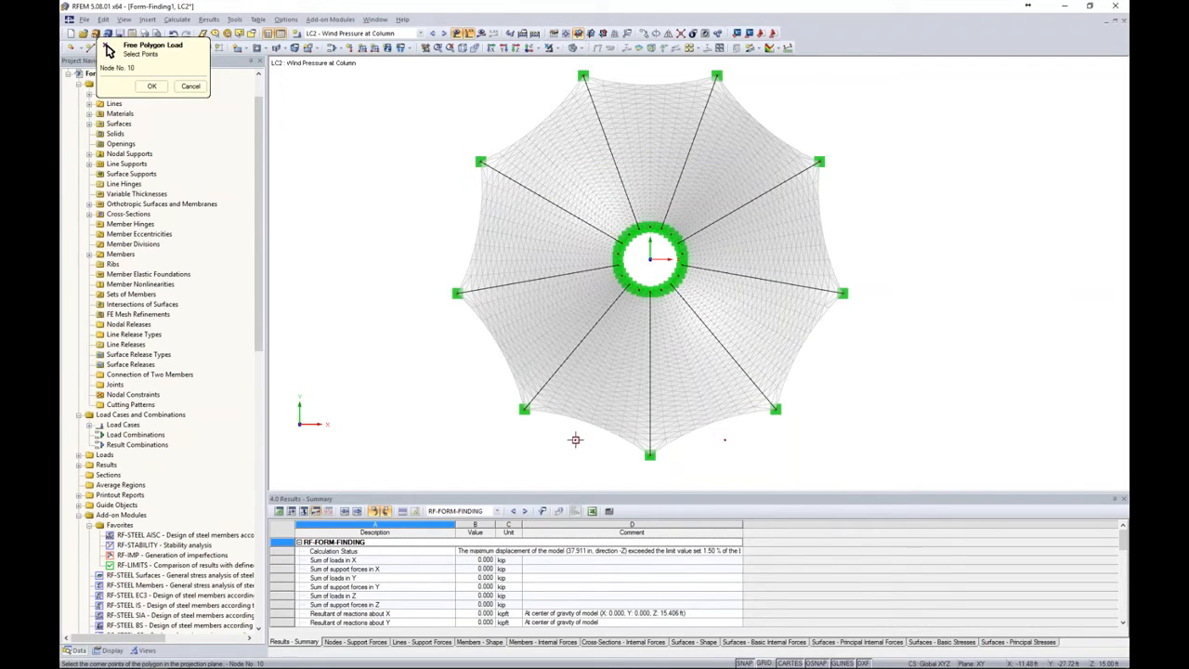
pyautogui.click(724, 439)
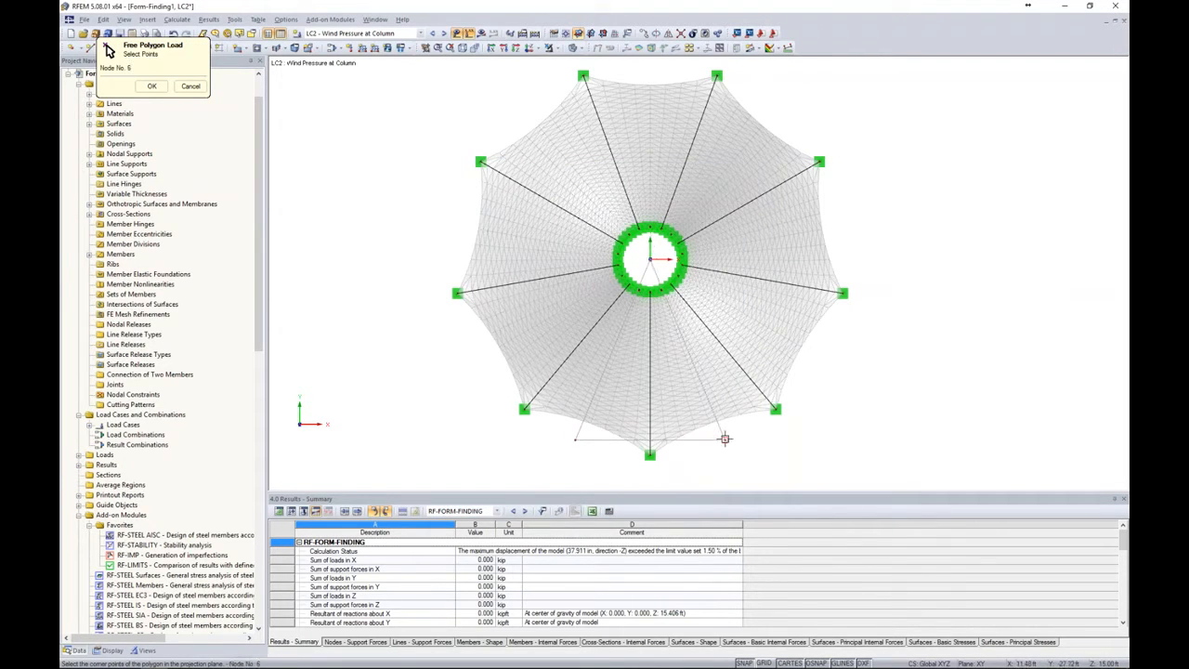
pyautogui.click(151, 86)
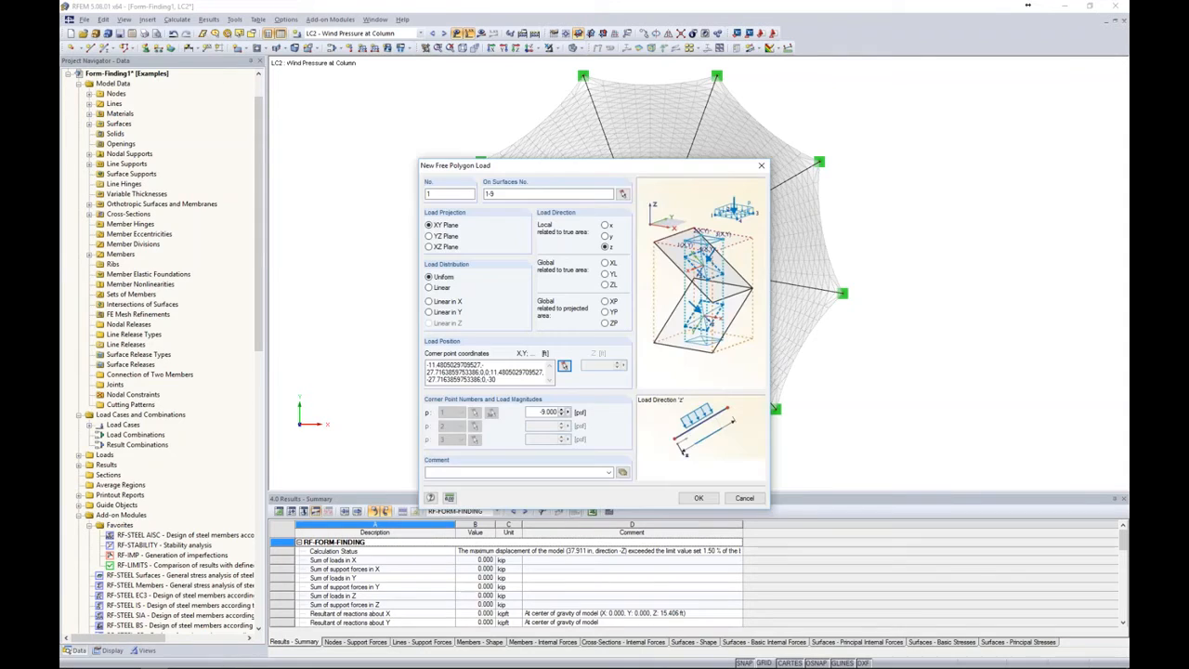
pyautogui.click(699, 497)
pyautogui.keyDown('ctrl'); pyautogui.moveTo(727, 452); pyautogui.dragTo(899, 208, button='middle'); pyautogui.keyUp('ctrl')
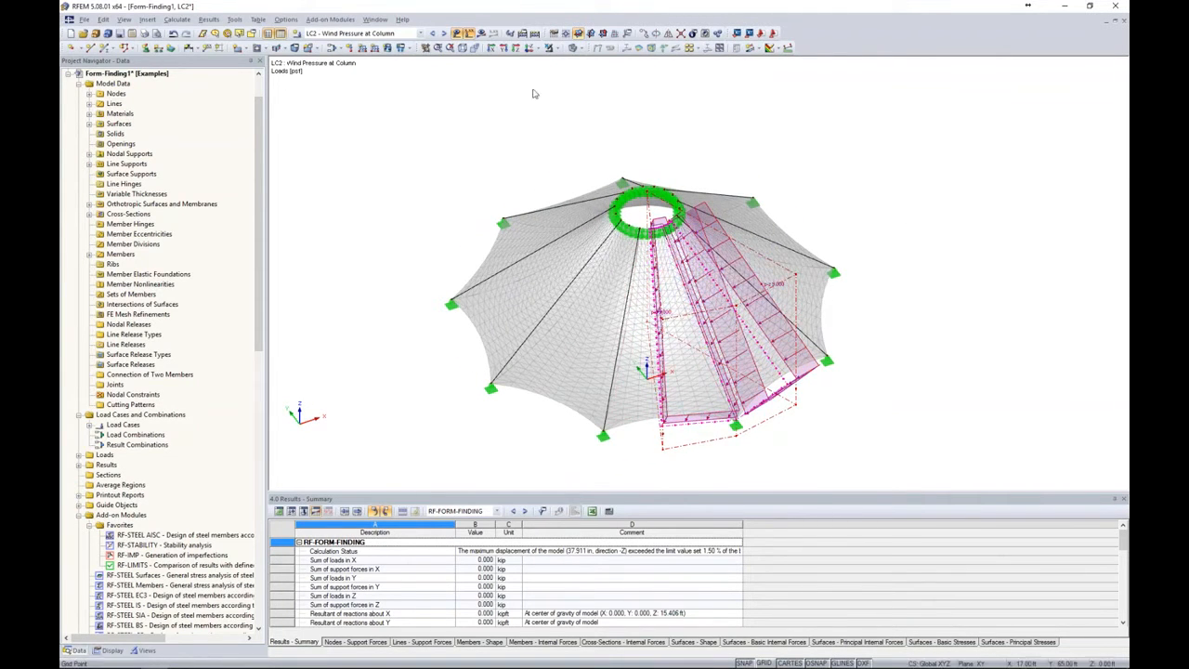
# In plan view, create a uniform 8 psf free polygon load in local z, cornered at the center and the four uppermost perimeter supports
pyautogui.click(528, 48)
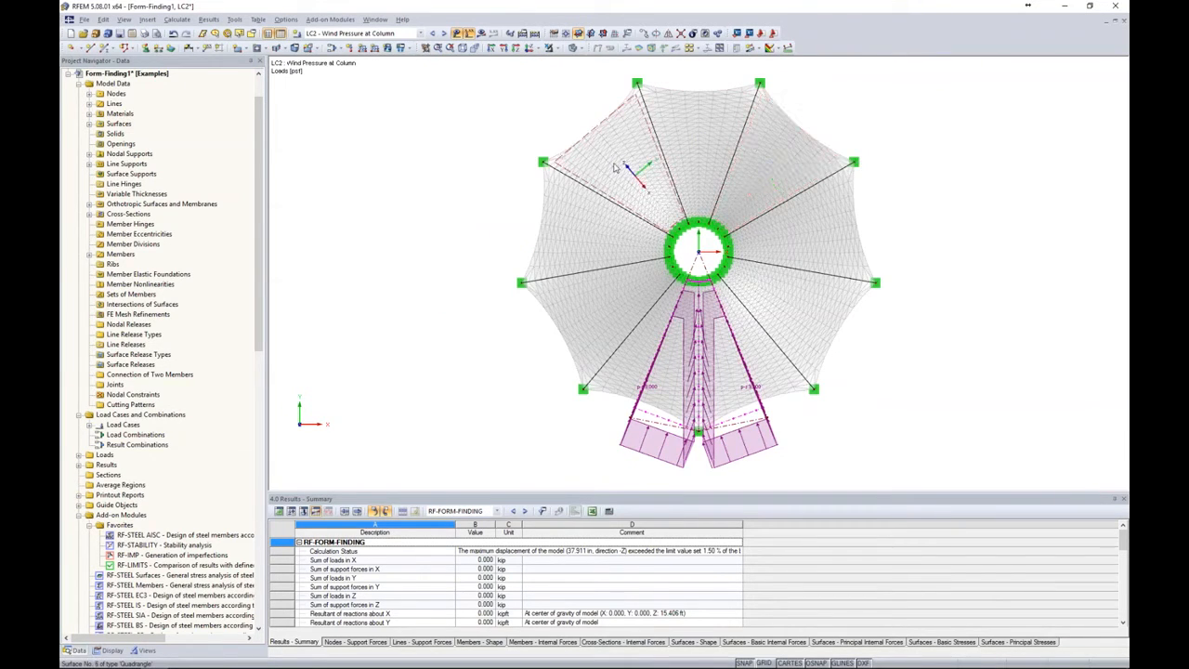
pyautogui.click(400, 47)
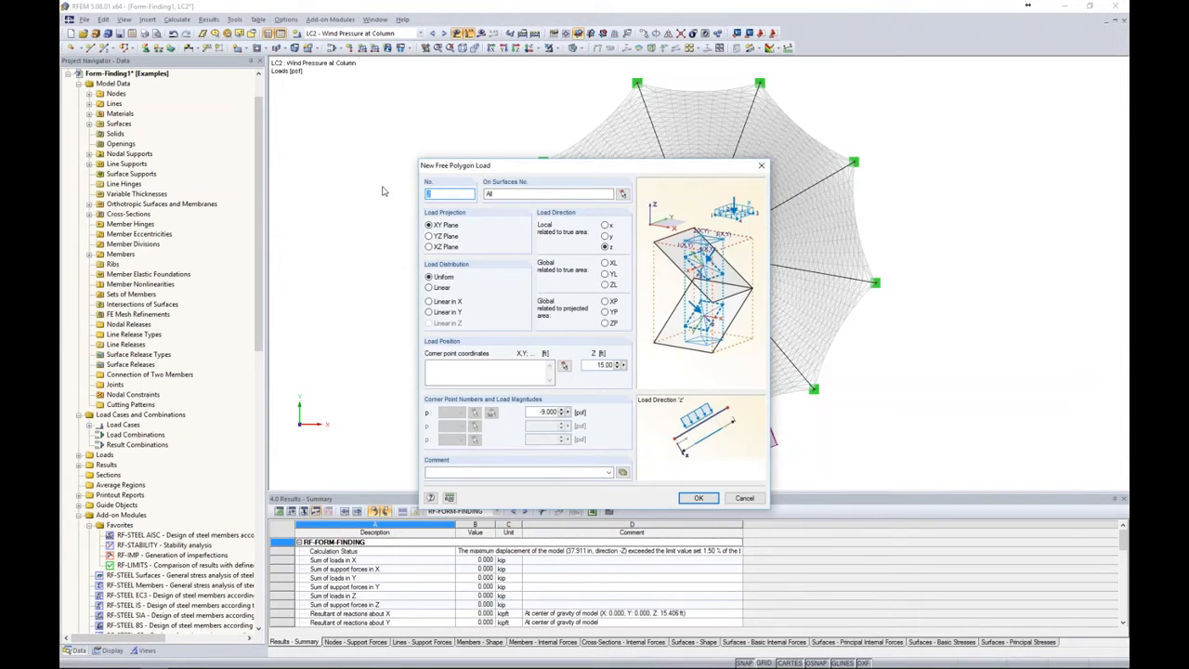
pyautogui.moveTo(538, 411); pyautogui.dragTo(569, 411)
pyautogui.write('8')
pyautogui.click(564, 366)
pyautogui.click(637, 84)
pyautogui.click(760, 84)
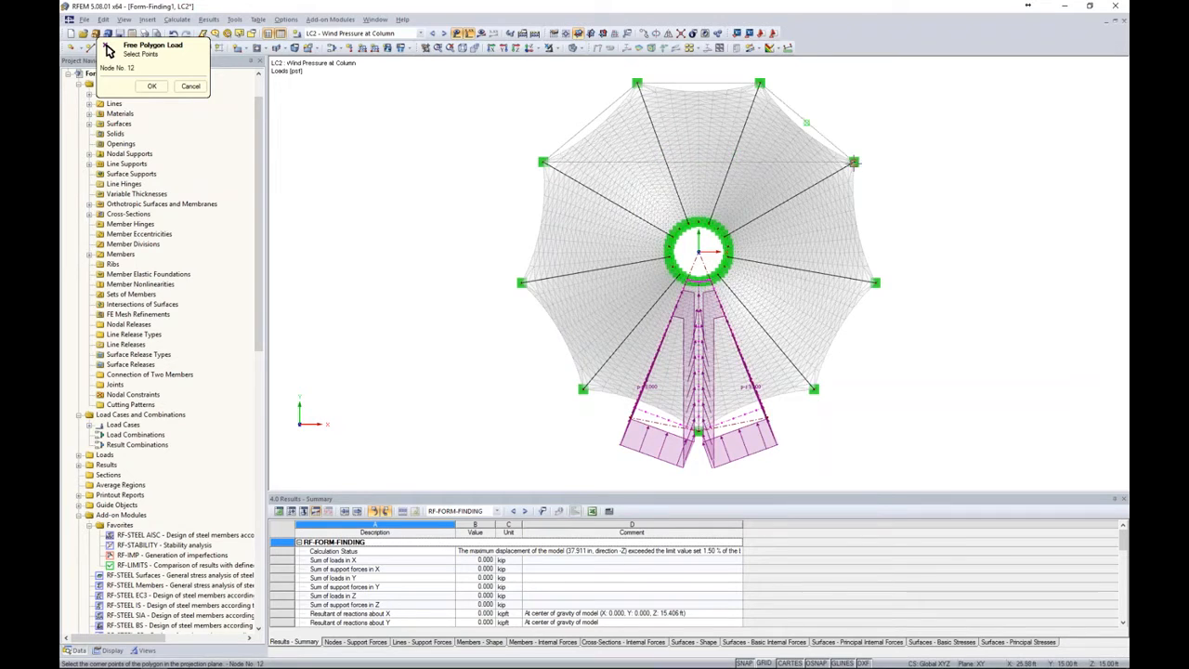
pyautogui.click(853, 163)
pyautogui.rightClick(700, 251)
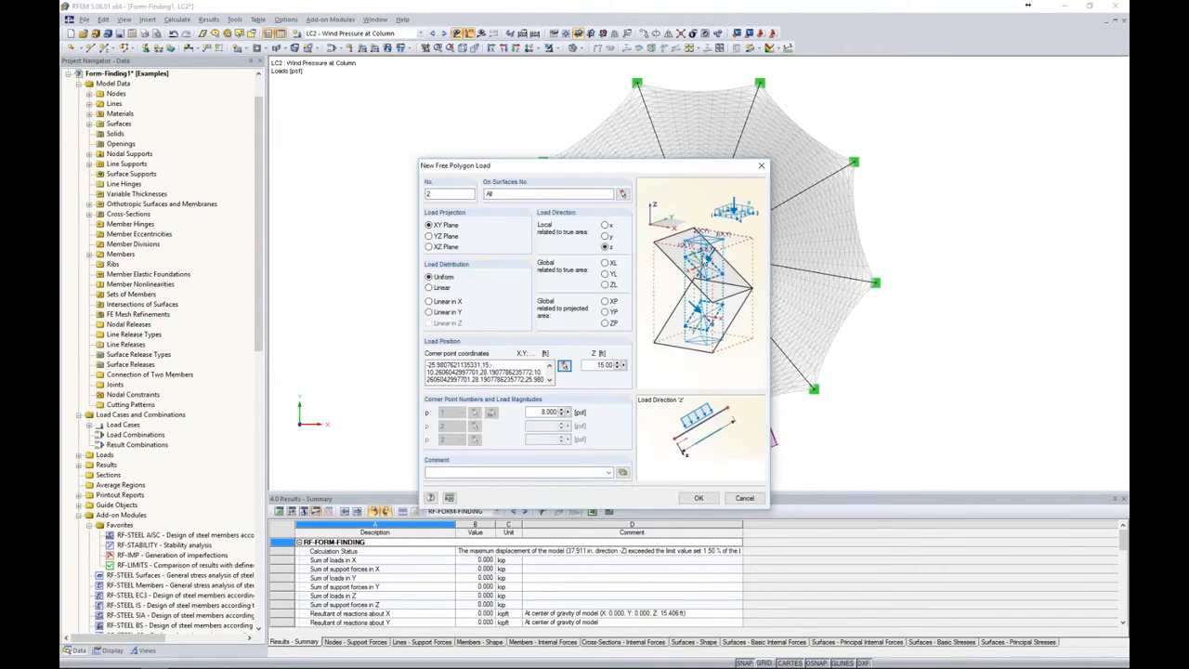
pyautogui.click(689, 498)
# Restrict the 8 psf free polygon load to surfaces 1-9
pyautogui.keyDown('ctrl'); pyautogui.moveTo(773, 225); pyautogui.dragTo(703, 89, button='middle'); pyautogui.keyUp('ctrl')
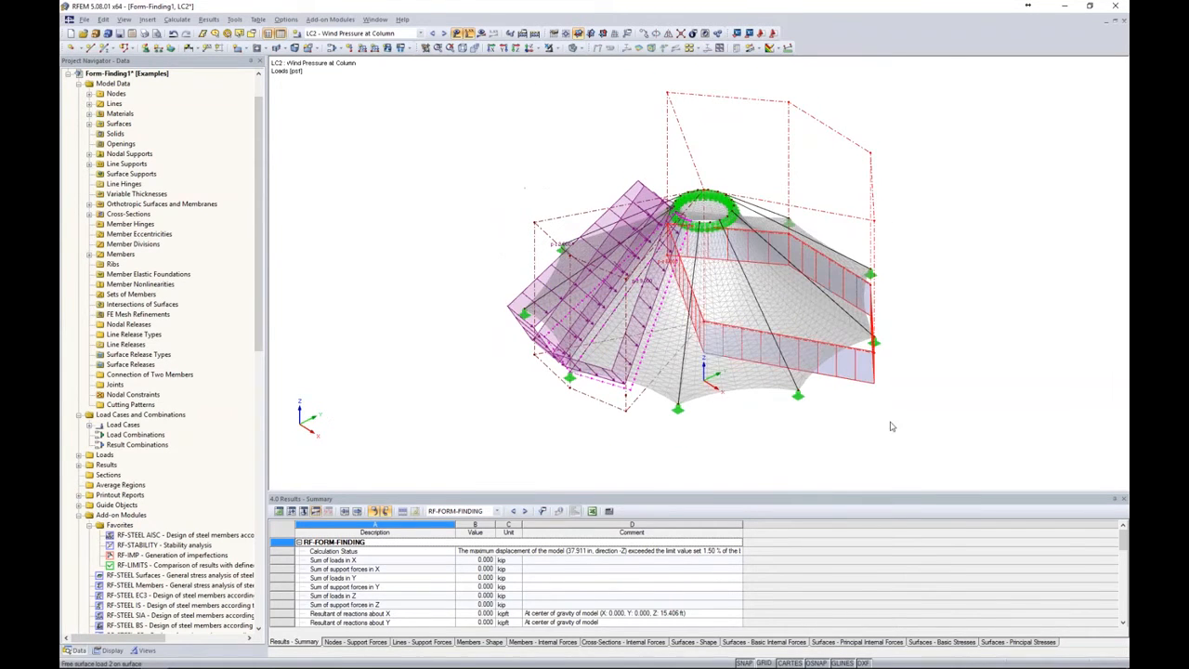
pyautogui.doubleClick(860, 386)
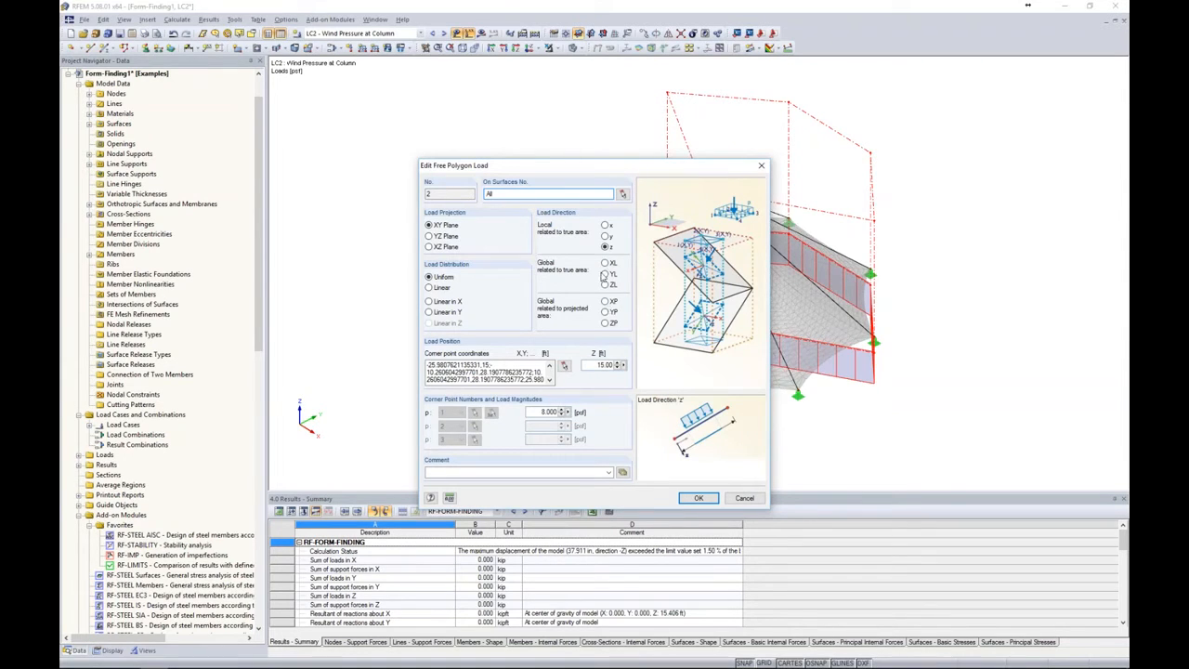
pyautogui.click(509, 192)
pyautogui.moveTo(549, 165); pyautogui.dragTo(376, 112)
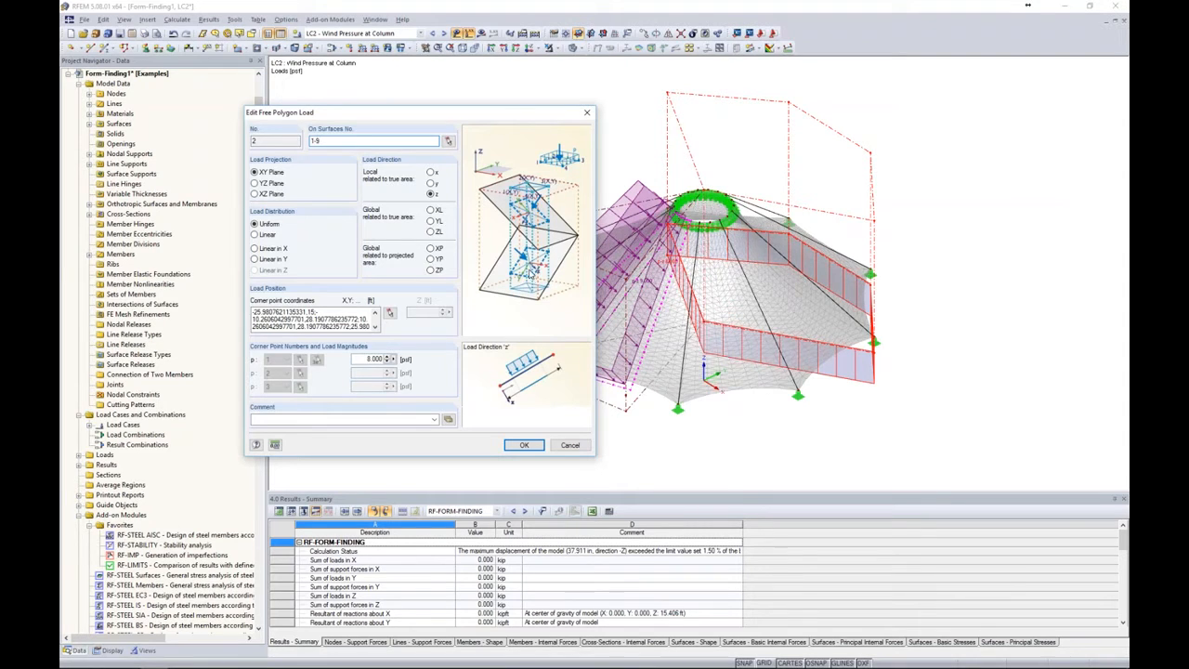
pyautogui.click(524, 445)
pyautogui.keyDown('ctrl'); pyautogui.moveTo(859, 434); pyautogui.dragTo(569, 305, button='middle'); pyautogui.keyUp('ctrl')
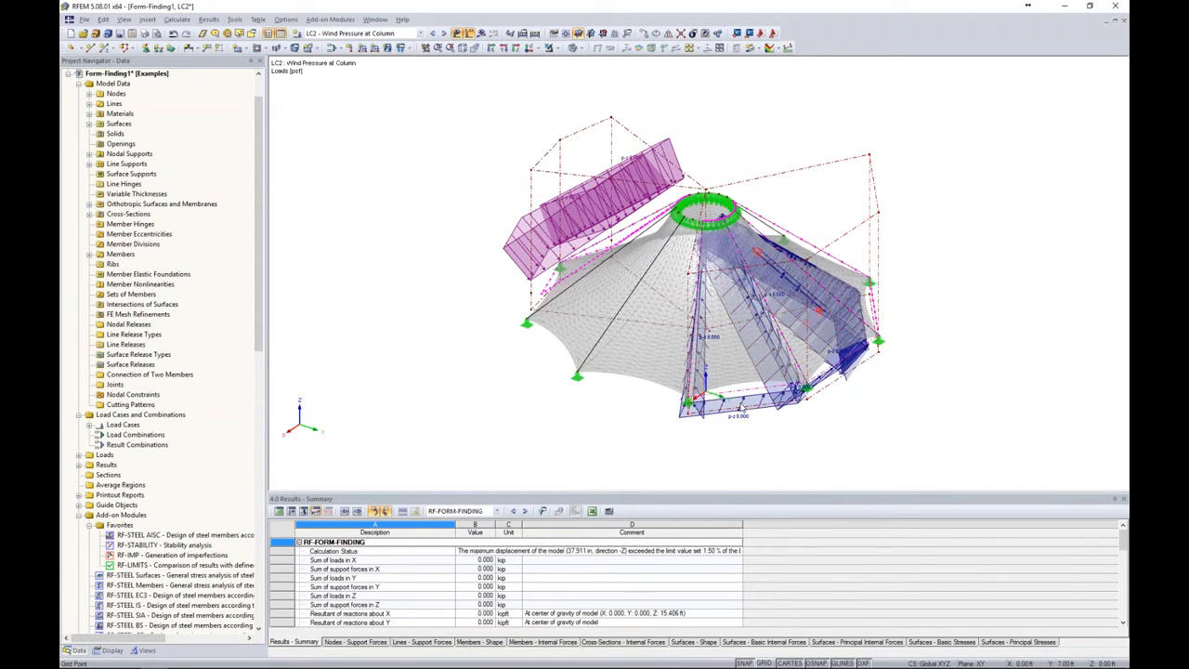
# Create a 12 psf free polygon load on surfaces 1-9 from the center across the upper-right and right supports to the next edge's midpoint
pyautogui.click(529, 48)
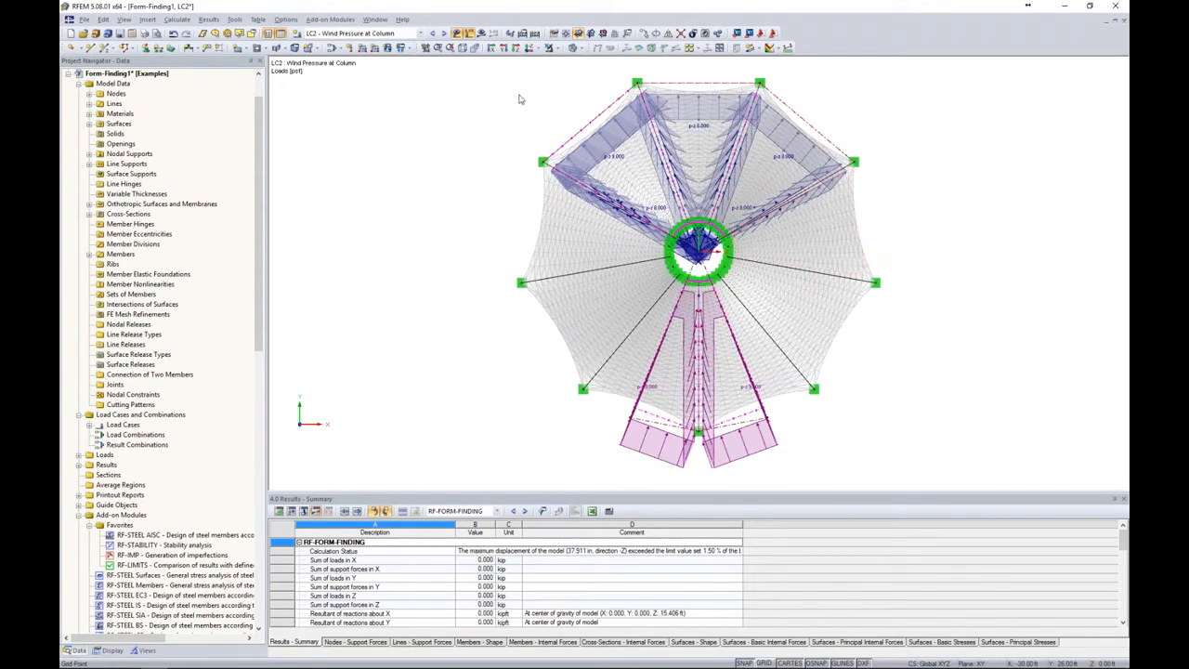
pyautogui.click(401, 49)
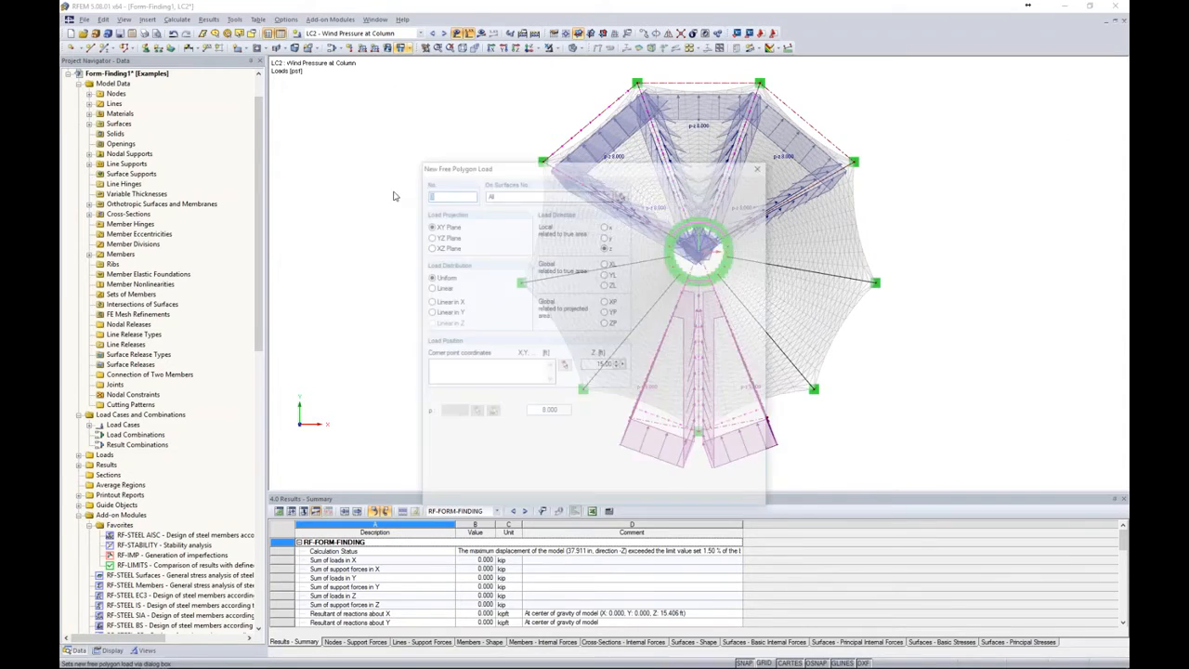
pyautogui.write('1-9')
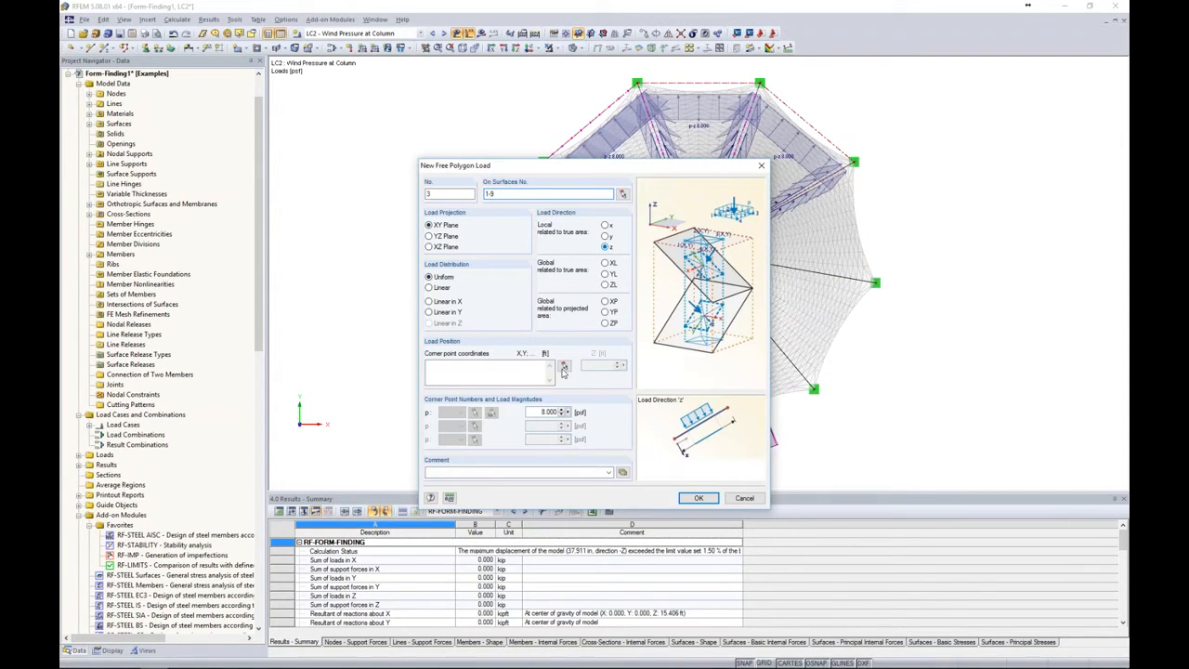
pyautogui.doubleClick(542, 410)
pyautogui.write('12')
pyautogui.click(563, 365)
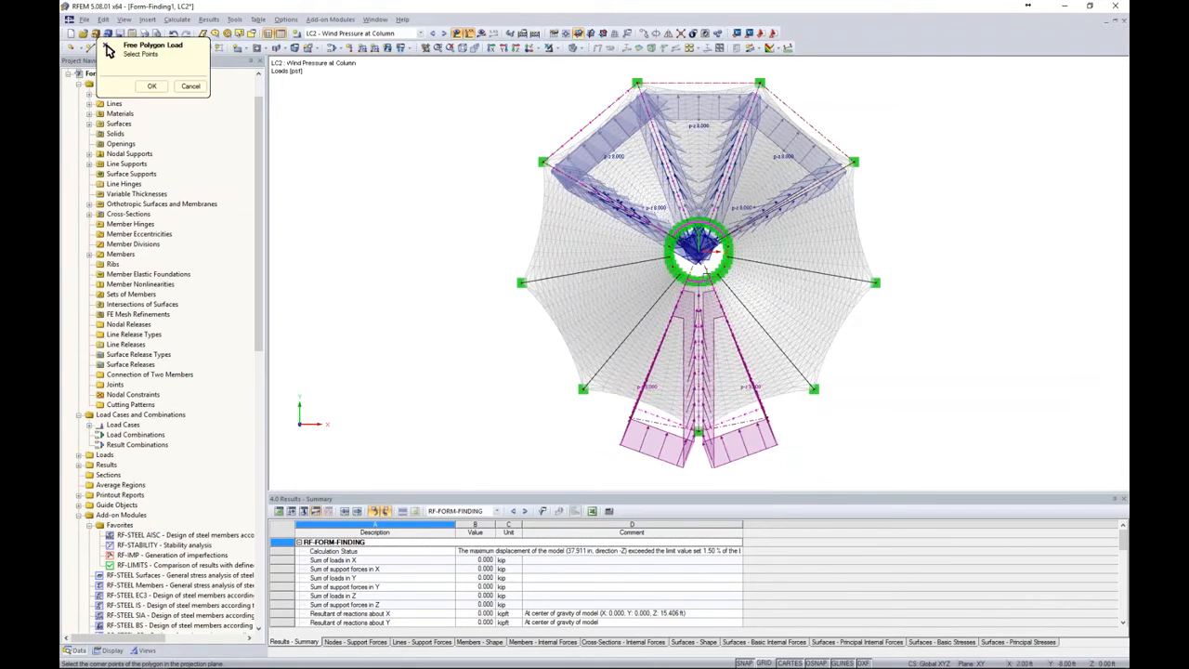
pyautogui.click(853, 162)
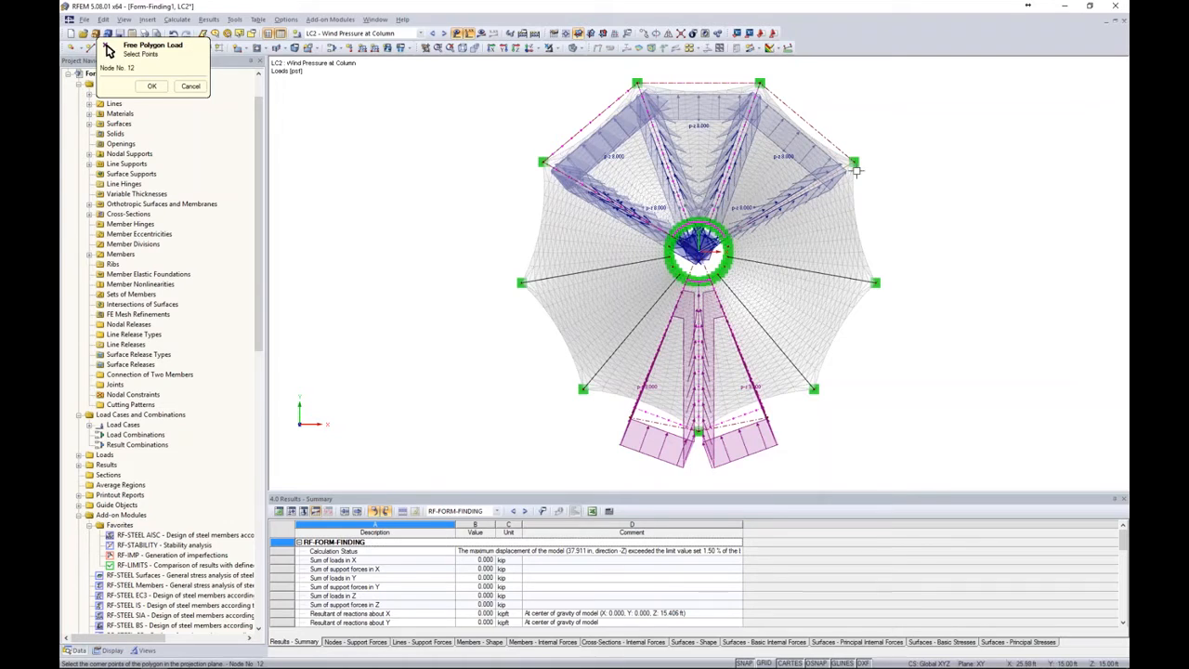
pyautogui.click(875, 283)
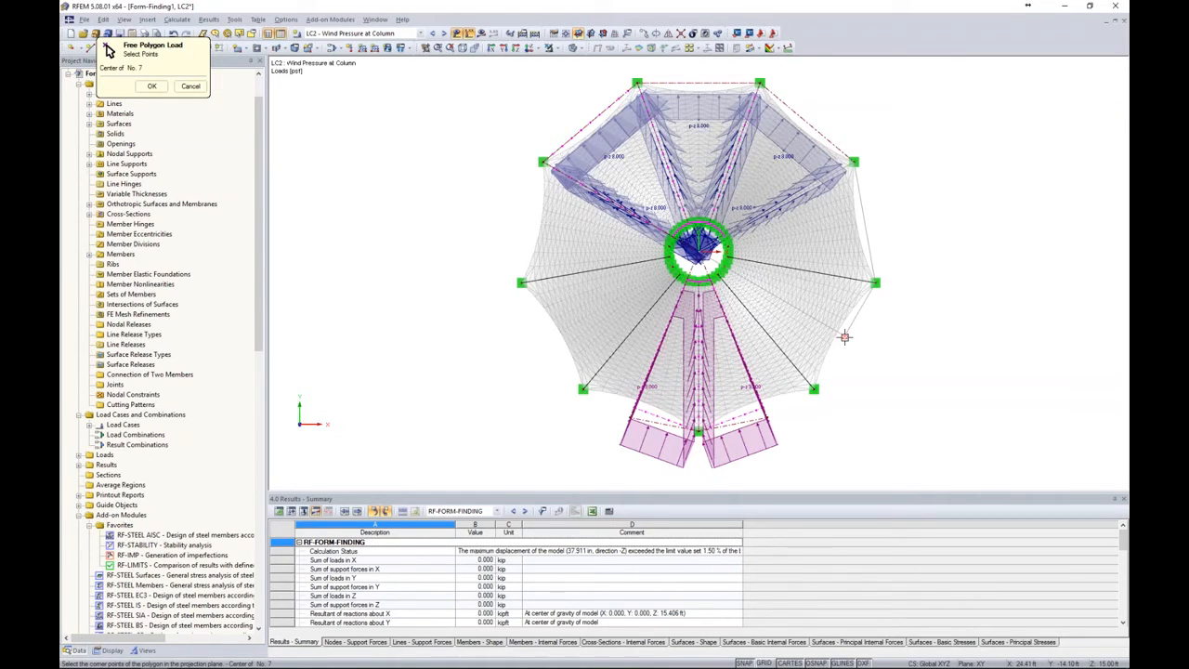
pyautogui.click(845, 336)
pyautogui.rightClick(844, 336)
pyautogui.click(696, 498)
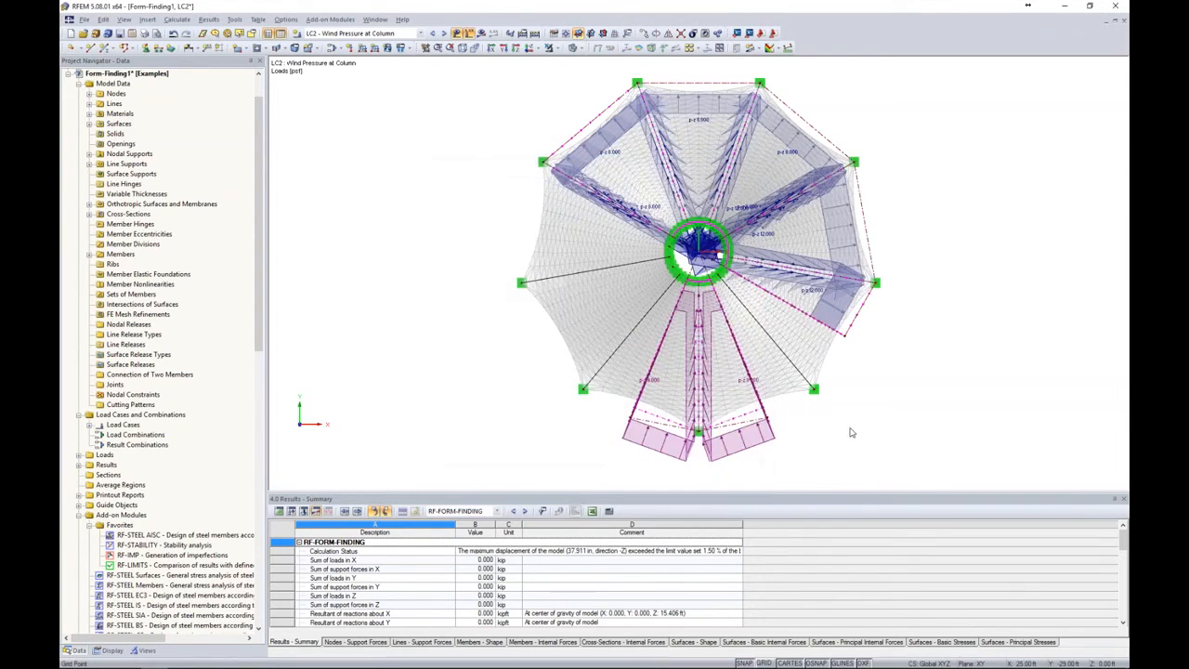
pyautogui.keyDown('ctrl'); pyautogui.moveTo(575, 306); pyautogui.dragTo(562, 255, button='middle'); pyautogui.keyUp('ctrl')
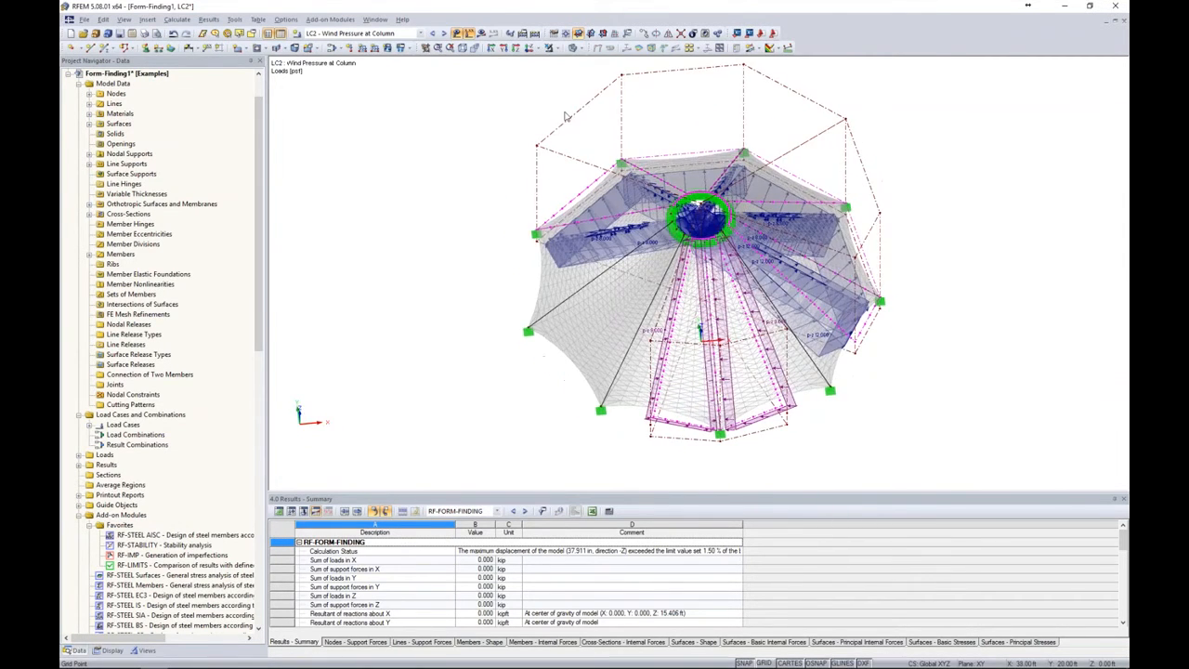
# Create a 5 psf free polygon load on surfaces 1-9 between the 12 psf and -9 psf loads, including the lower-right support as a corner
pyautogui.click(528, 47)
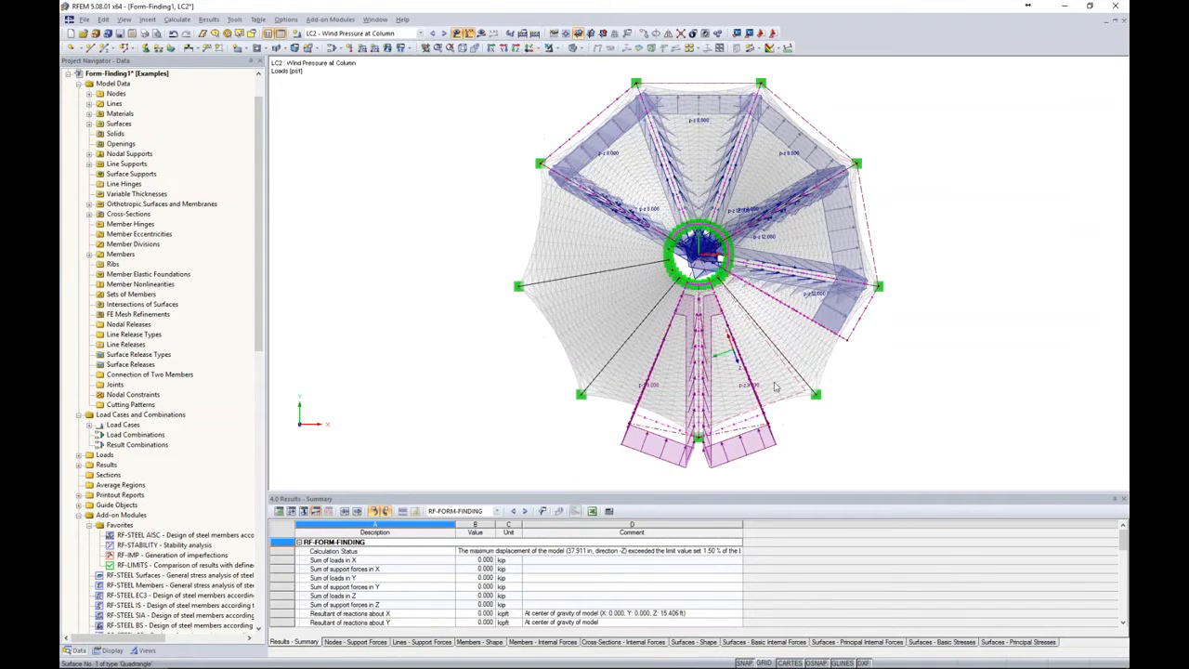
pyautogui.click(402, 47)
pyautogui.click(548, 193)
pyautogui.write('1-9')
pyautogui.doubleClick(542, 411)
pyautogui.write('5')
pyautogui.click(564, 365)
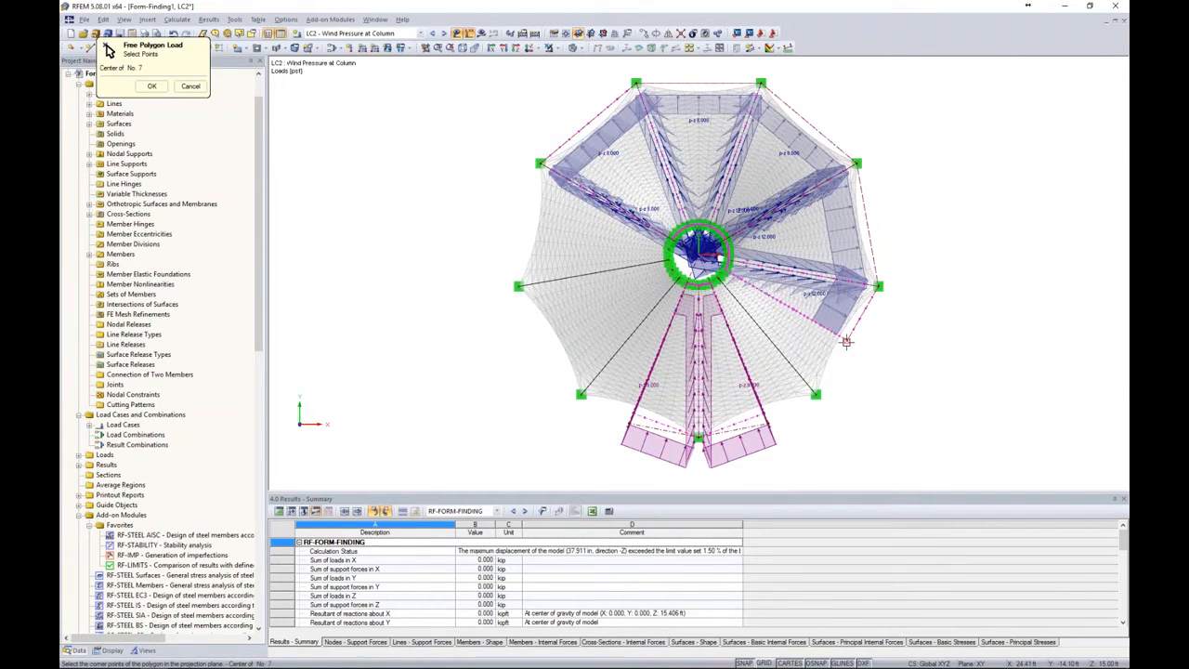
pyautogui.click(815, 394)
pyautogui.click(767, 425)
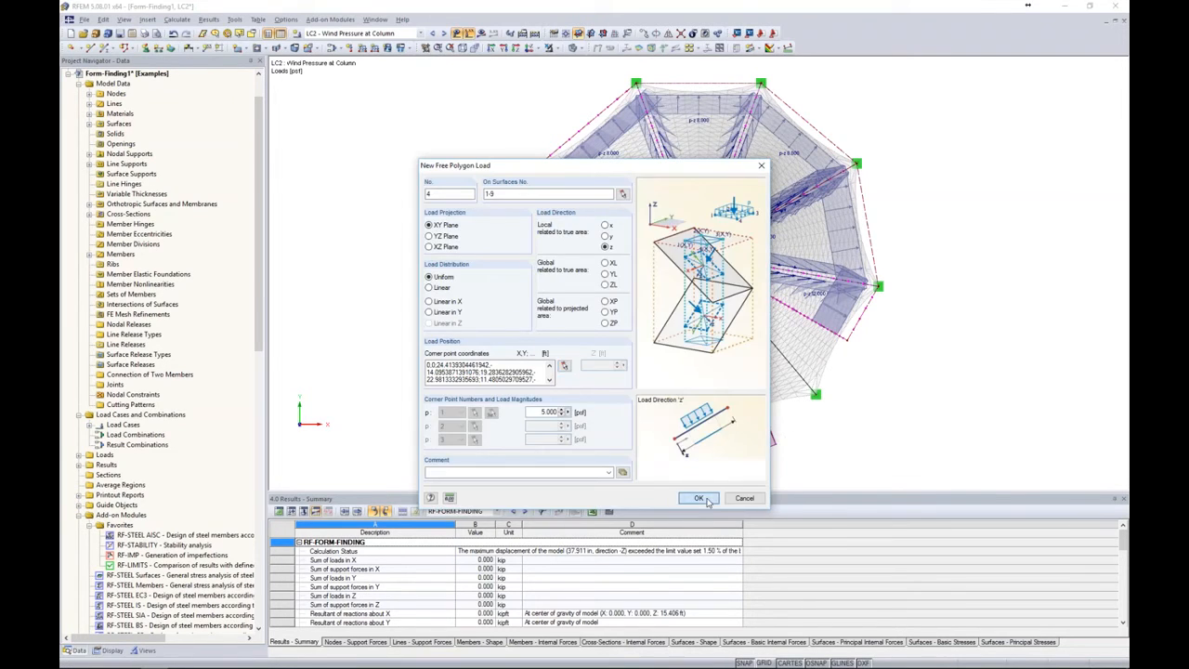
pyautogui.click(701, 498)
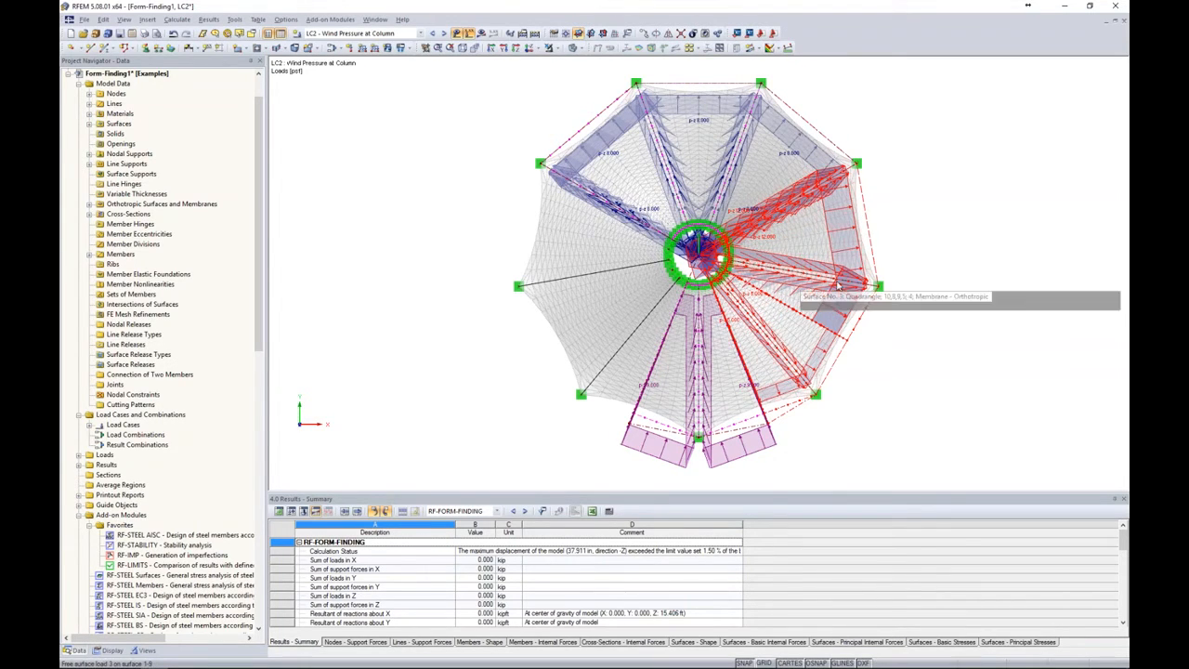
# Mirror-copy the selected 12 psf and 5 psf polygon loads about the Y-Z plane through the global origin
pyautogui.click(667, 34)
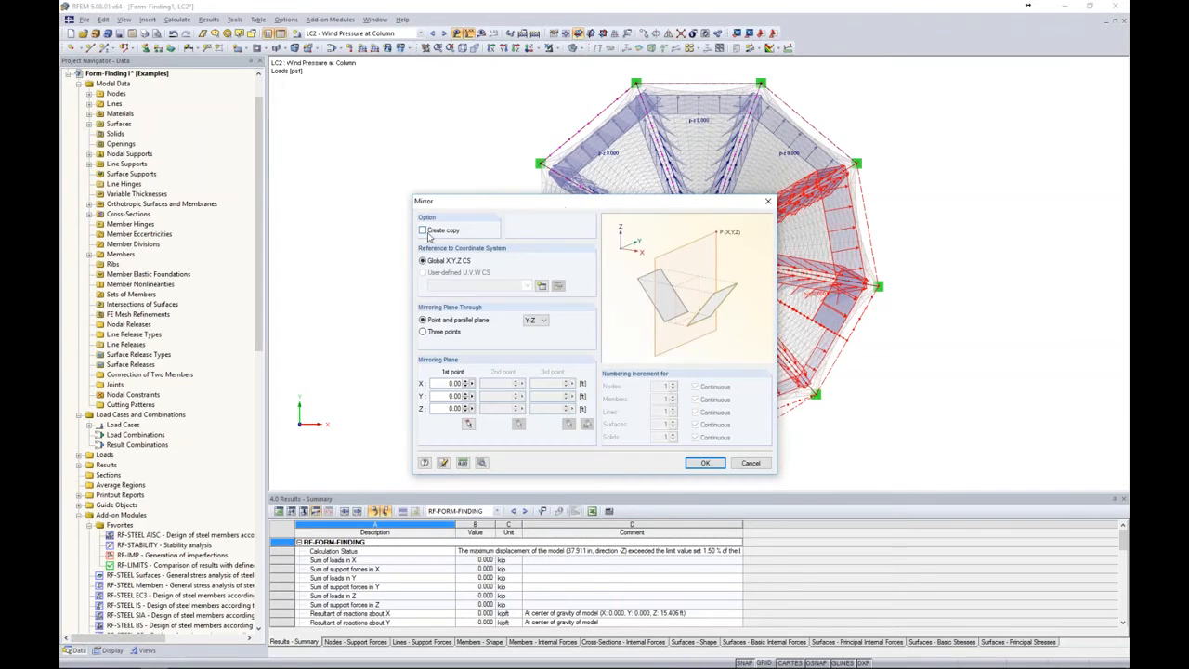
pyautogui.click(422, 230)
pyautogui.moveTo(490, 205); pyautogui.dragTo(509, 173)
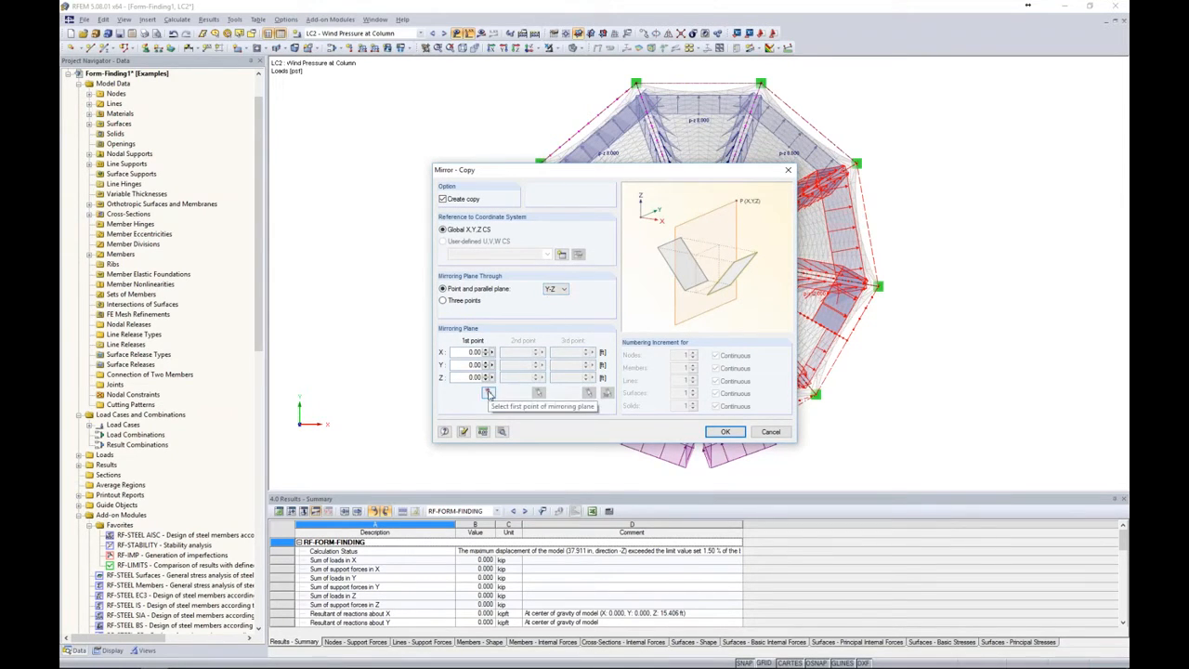
pyautogui.click(722, 432)
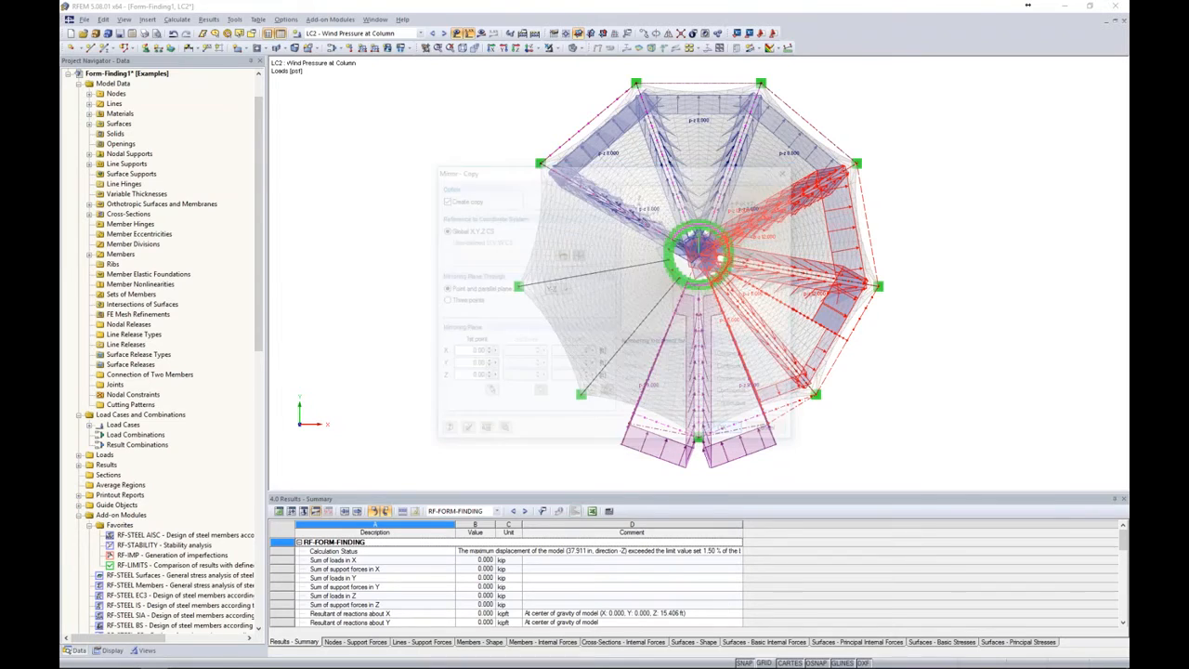
pyautogui.click(939, 424)
pyautogui.keyDown('ctrl'); pyautogui.moveTo(918, 437); pyautogui.dragTo(922, 217, button='middle'); pyautogui.keyUp('ctrl')
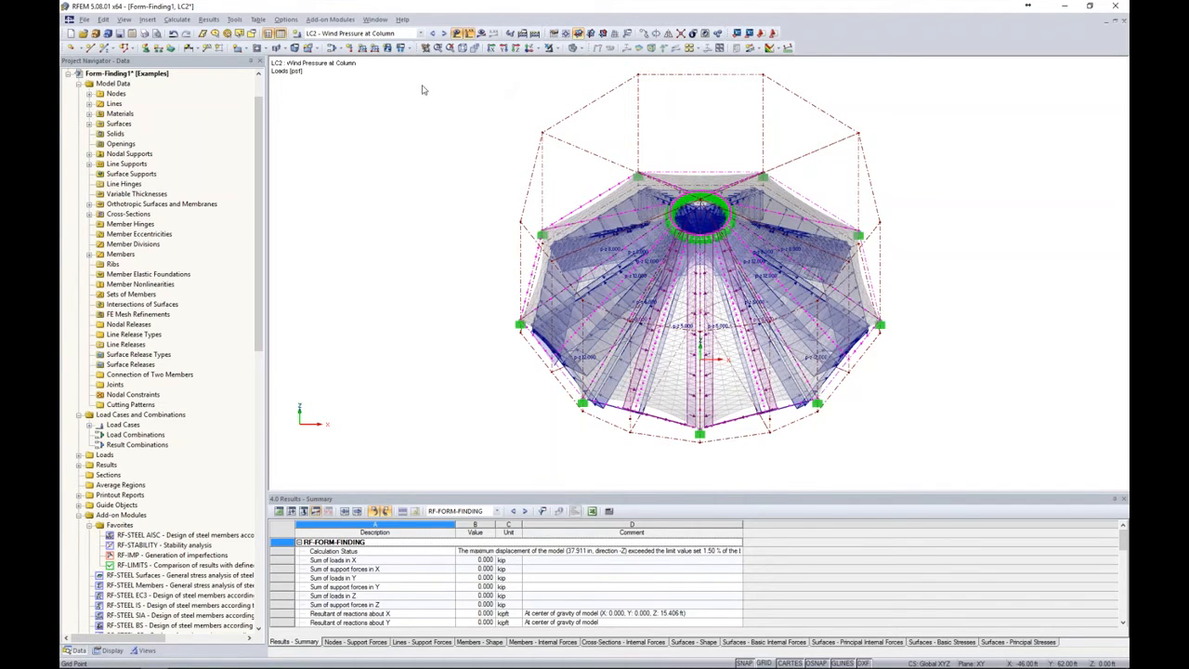
# Copy load case LC2 as LC3 and name it Wind Suction at Column
pyautogui.click(530, 48)
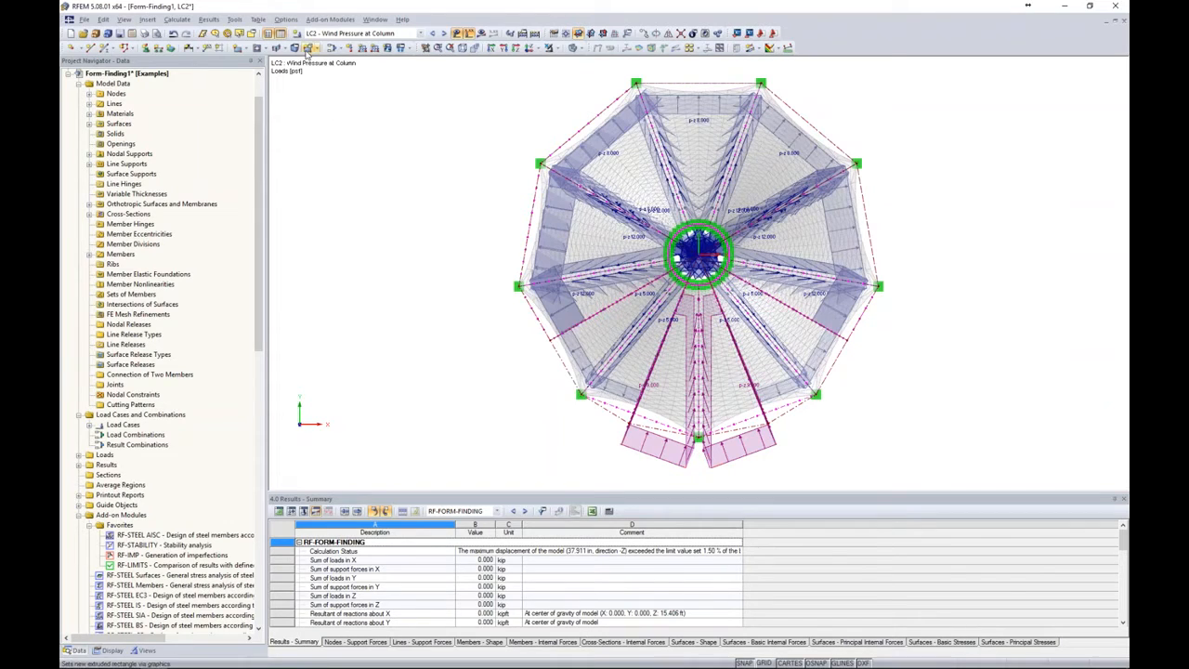
pyautogui.click(333, 47)
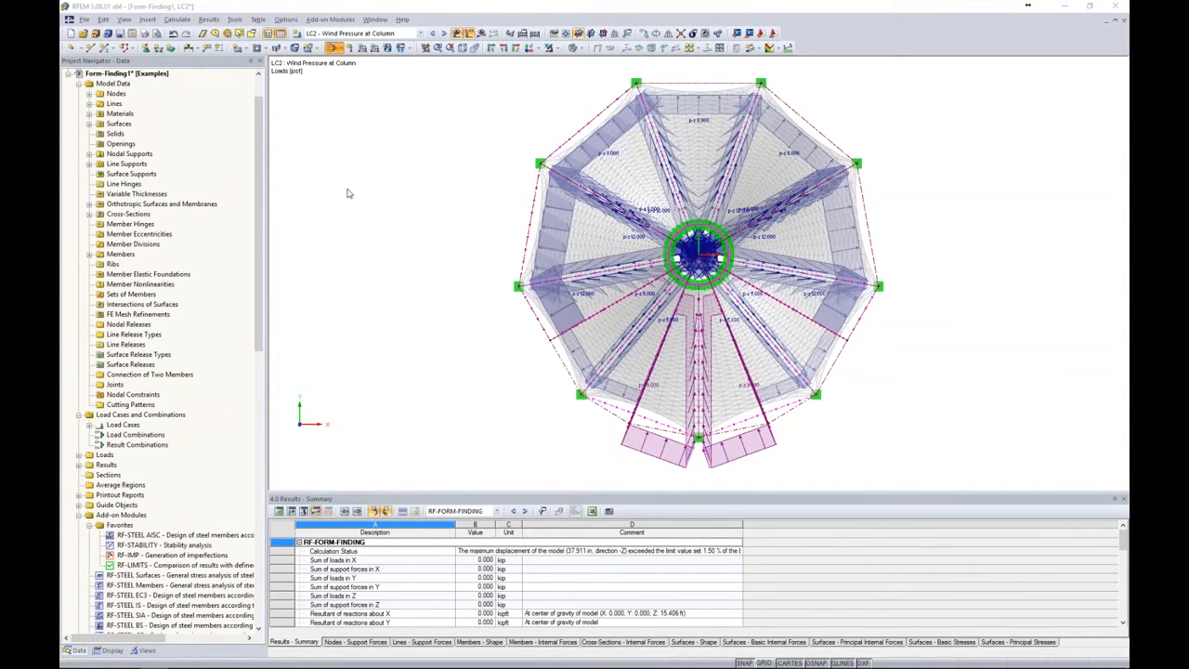
pyautogui.click(392, 199)
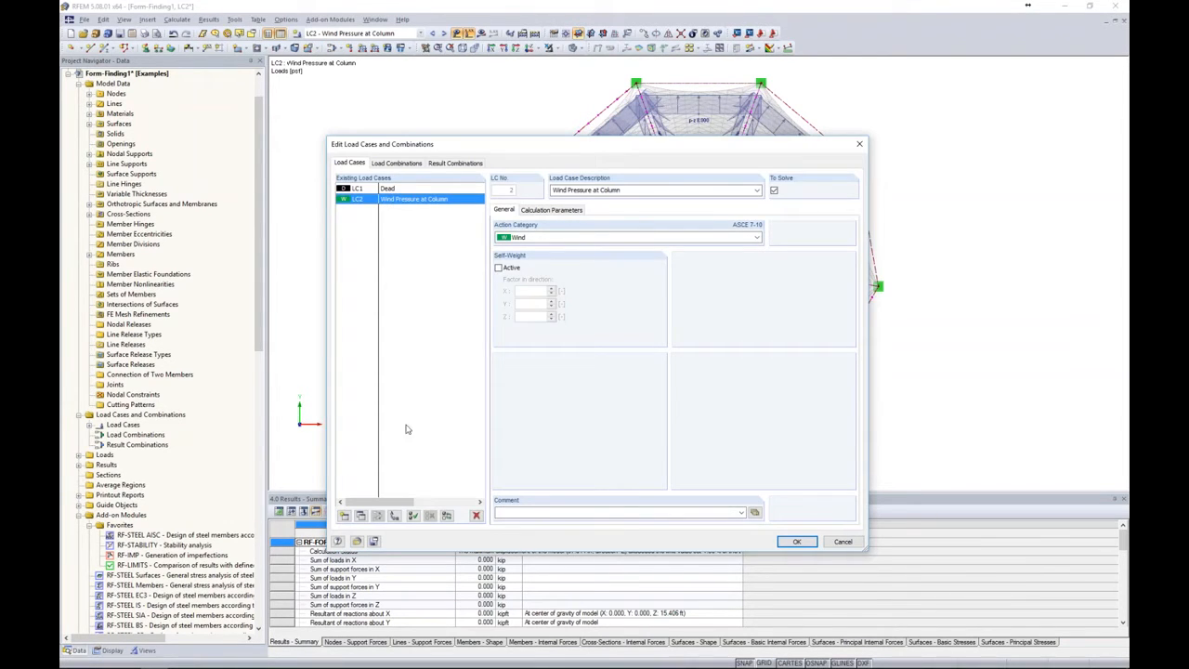
pyautogui.click(360, 515)
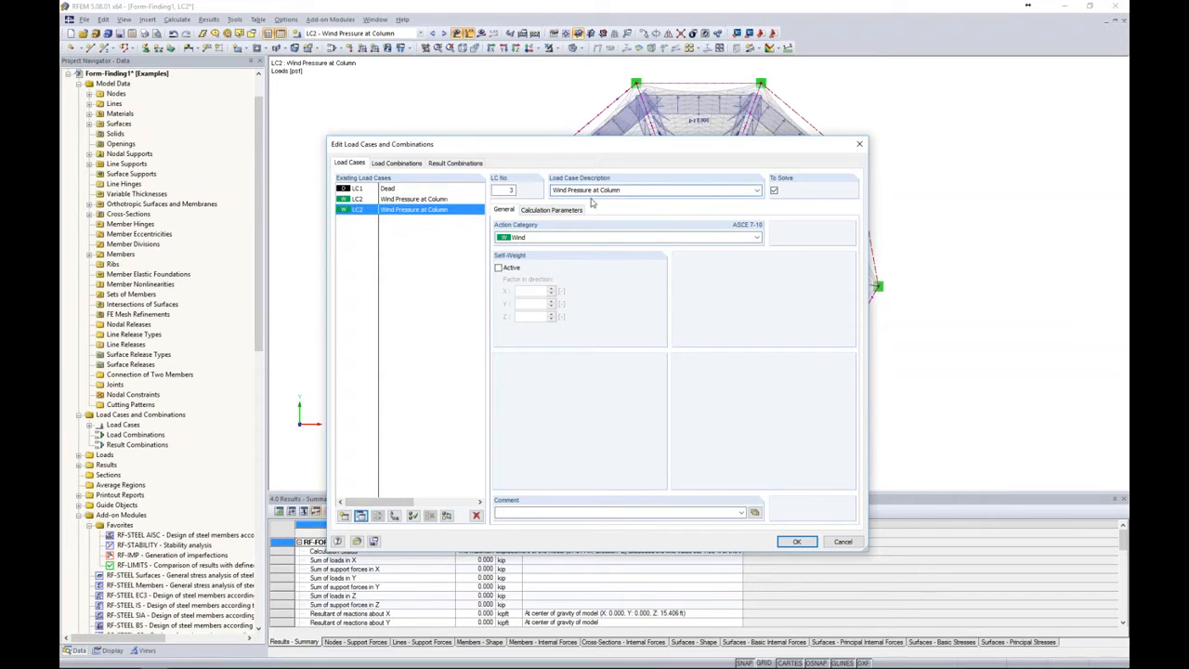
pyautogui.doubleClick(579, 191)
pyautogui.write('Suction')
pyautogui.click(796, 541)
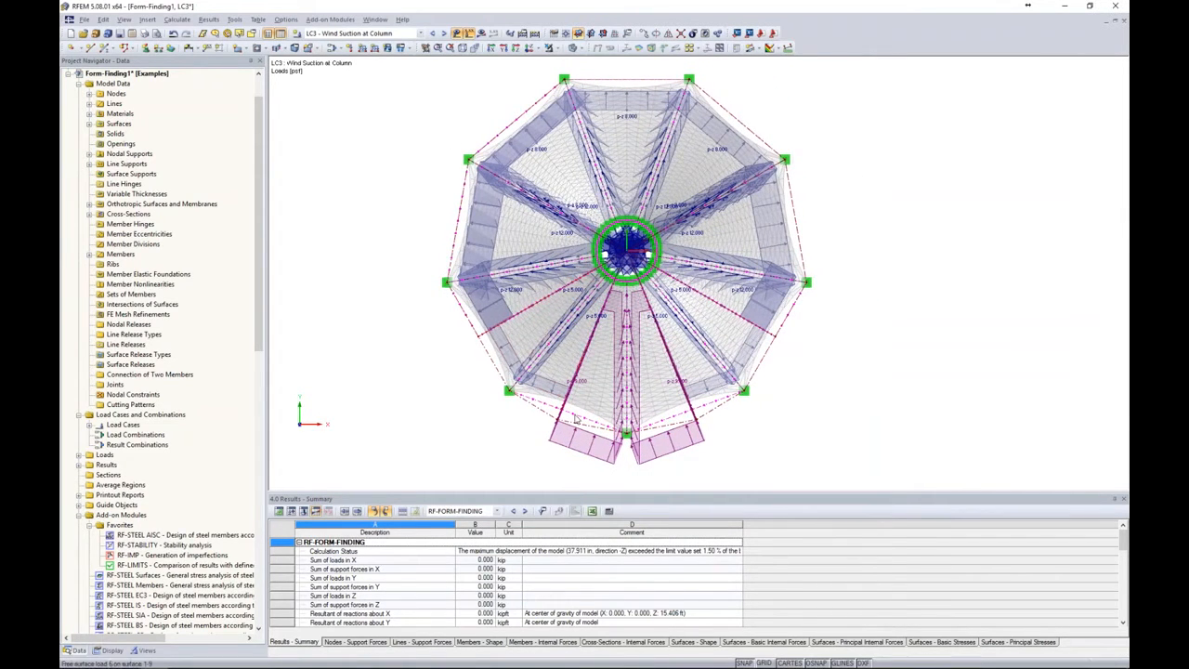
# Set the magnitude of the -9 psf free polygon load in LC3 to 7 psf
pyautogui.doubleClick(574, 420)
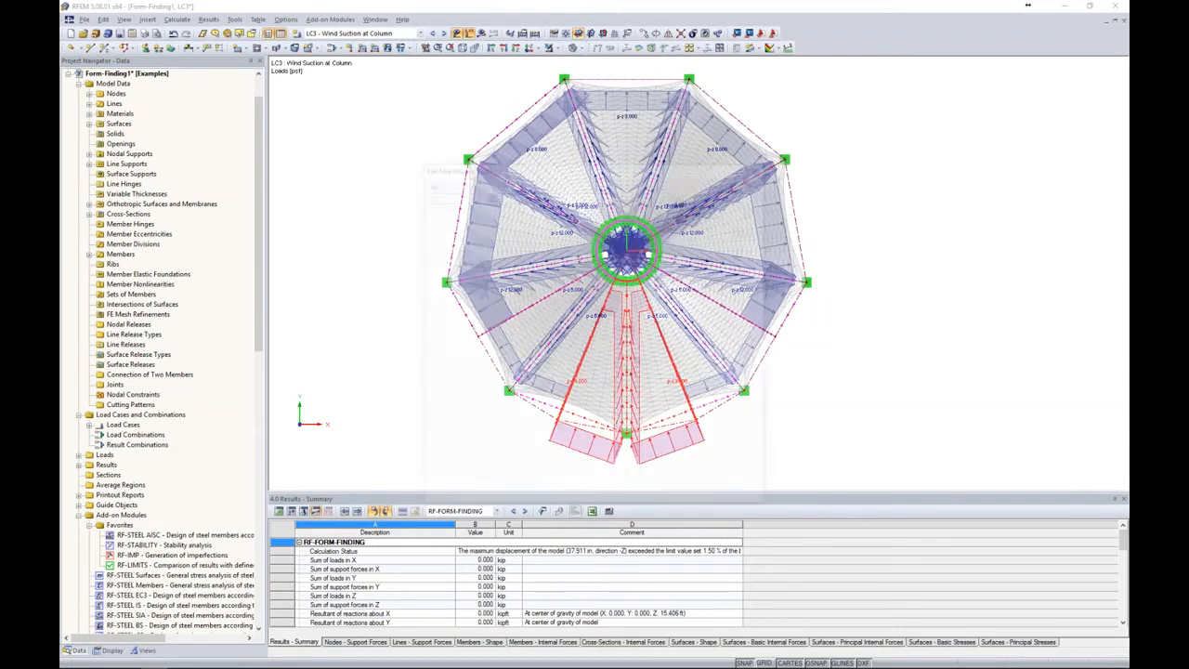
pyautogui.moveTo(537, 412); pyautogui.dragTo(581, 417)
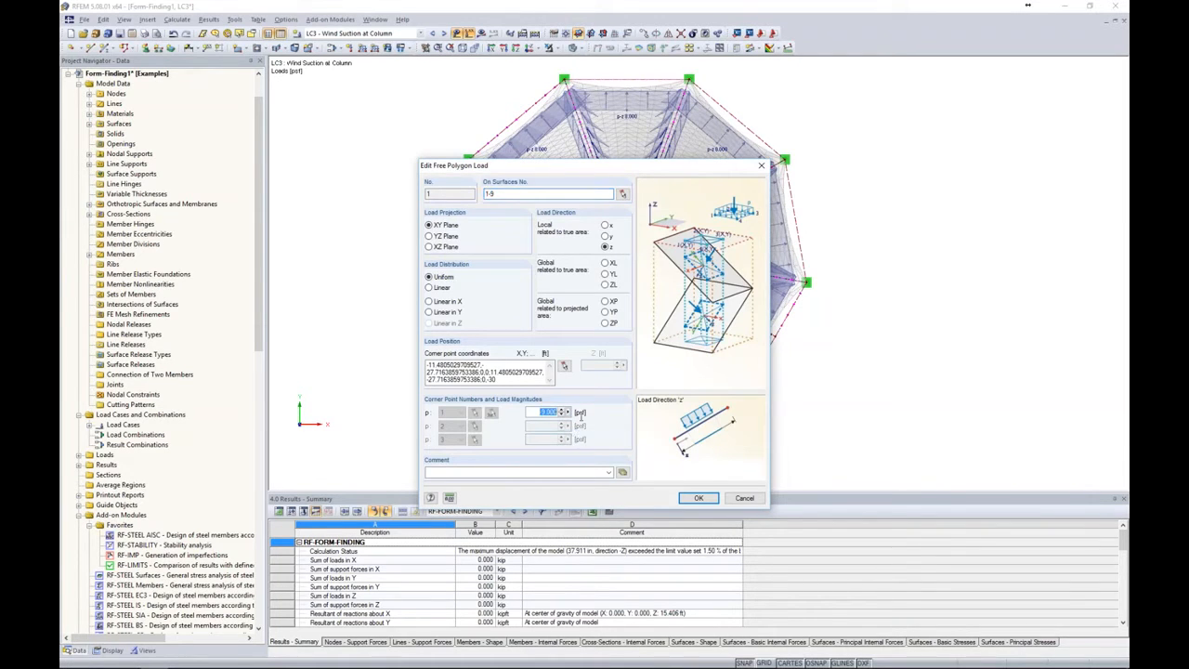
pyautogui.write('7')
pyautogui.click(699, 499)
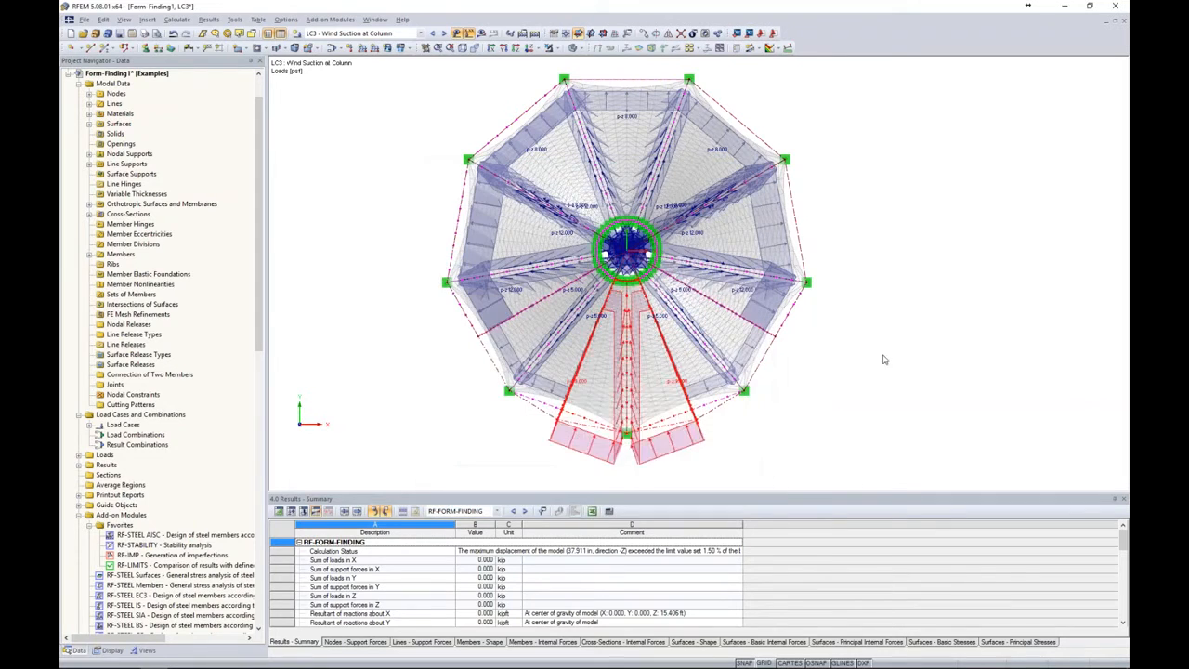
pyautogui.keyDown('ctrl'); pyautogui.moveTo(831, 418); pyautogui.dragTo(813, 228, button='middle'); pyautogui.keyUp('ctrl')
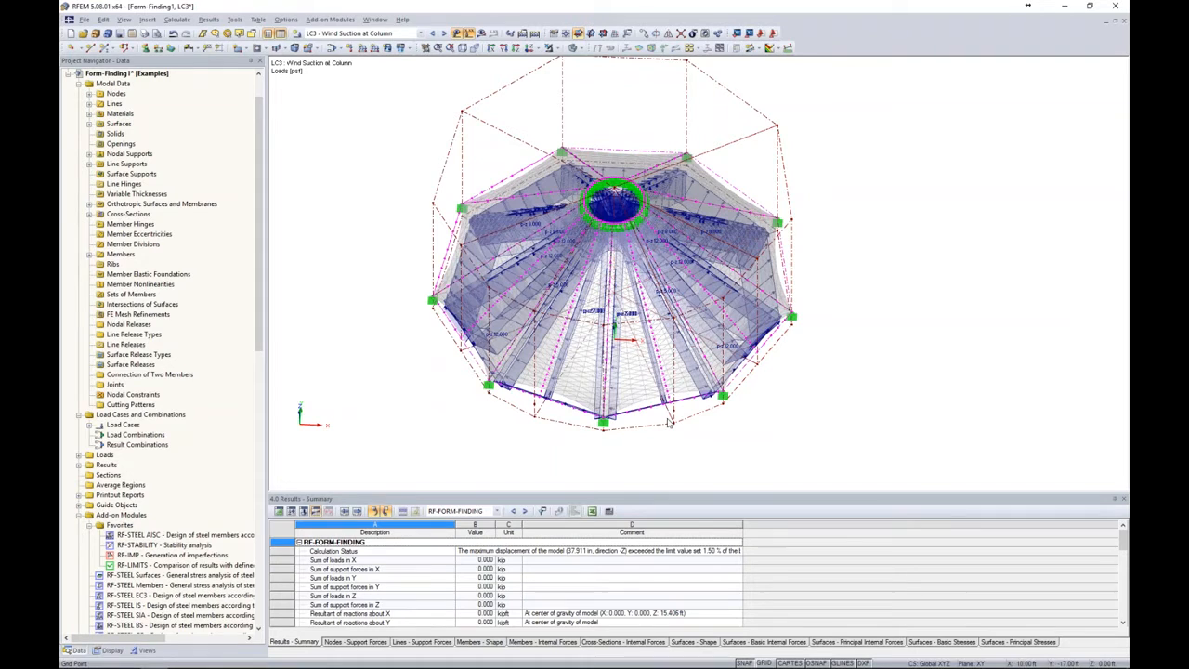
# Copy load case LC2 as LC4 and name it Wind Pressure Between Column
pyautogui.click(332, 49)
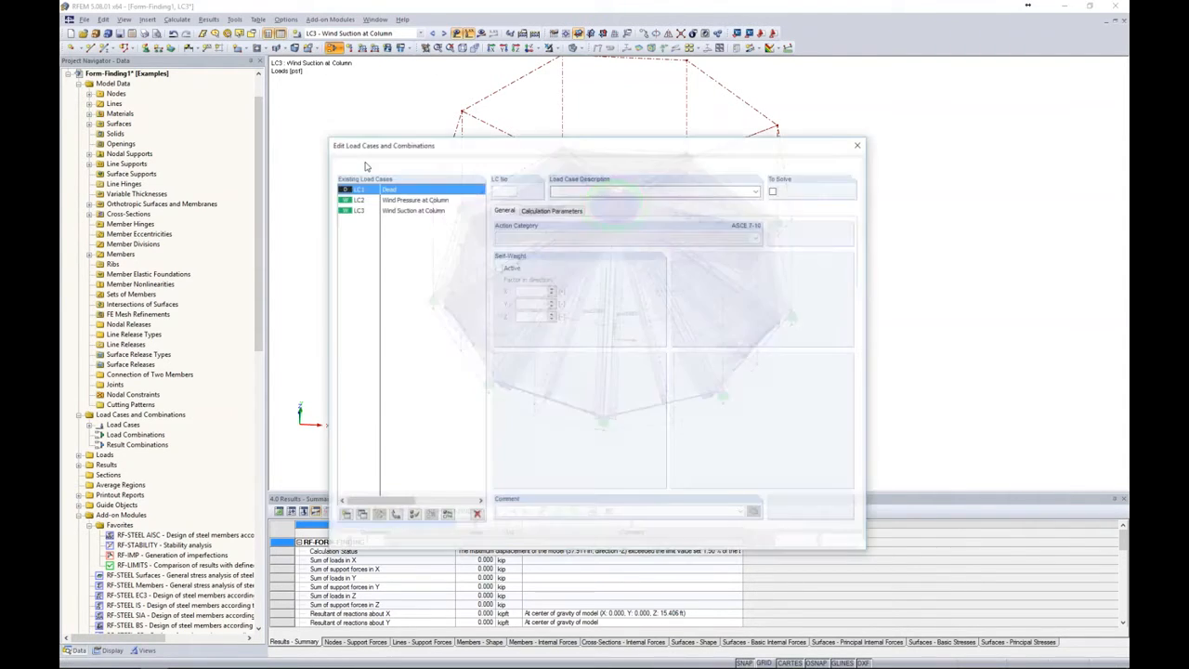
pyautogui.click(390, 199)
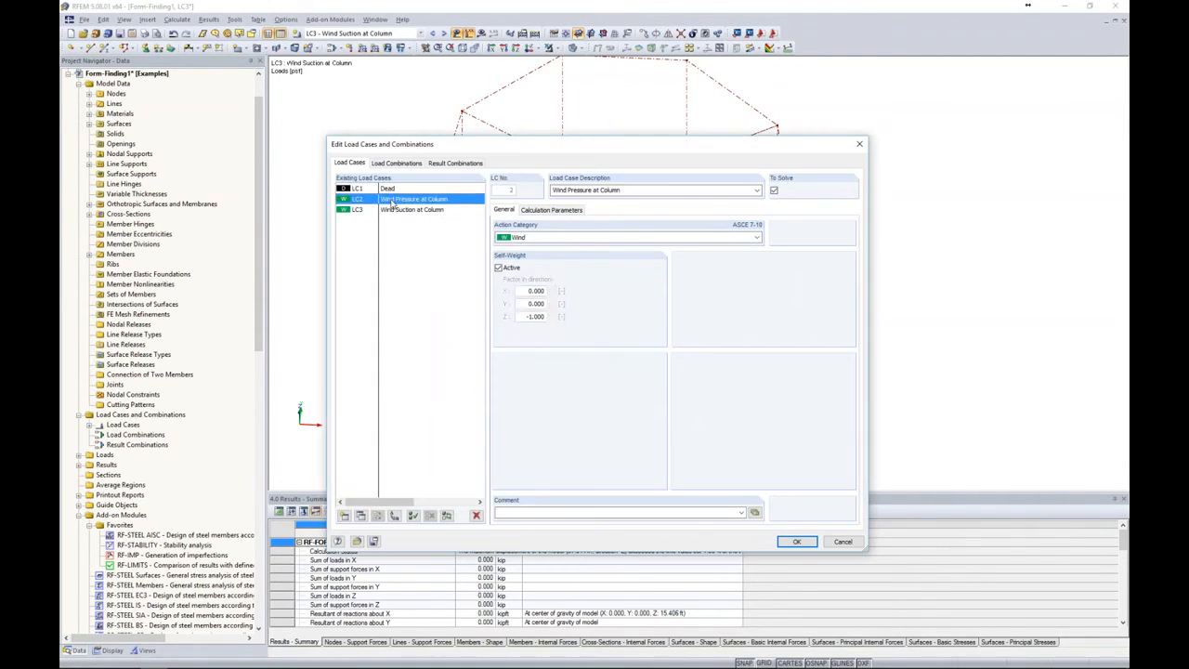
pyautogui.click(361, 516)
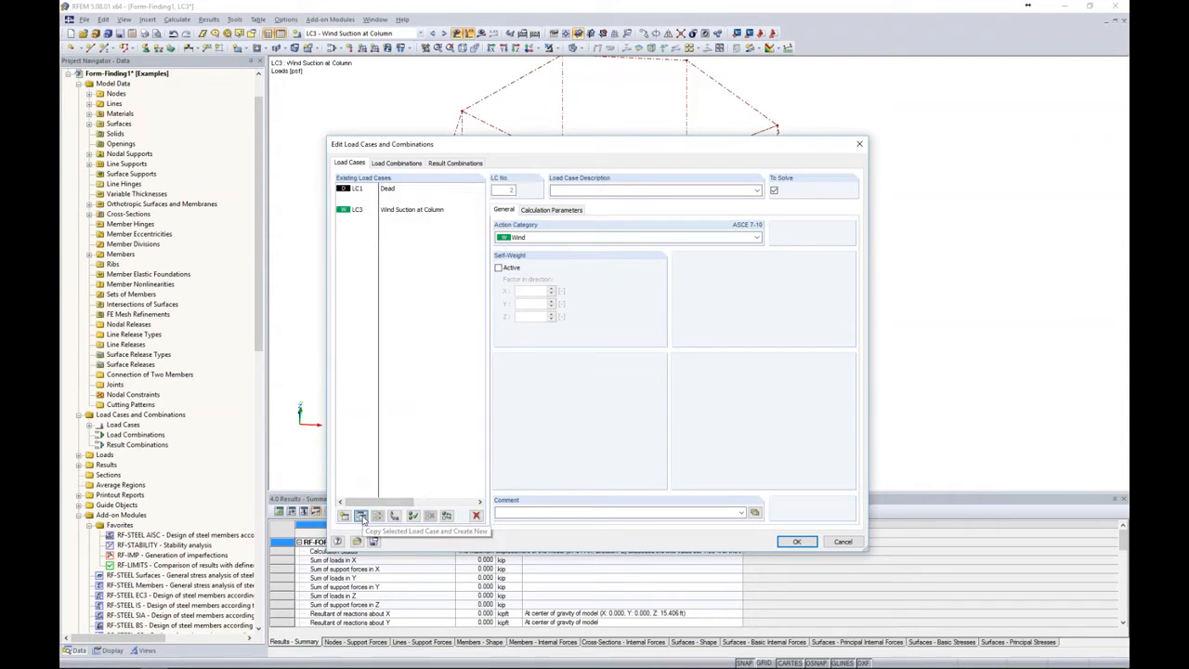
pyautogui.click(600, 190)
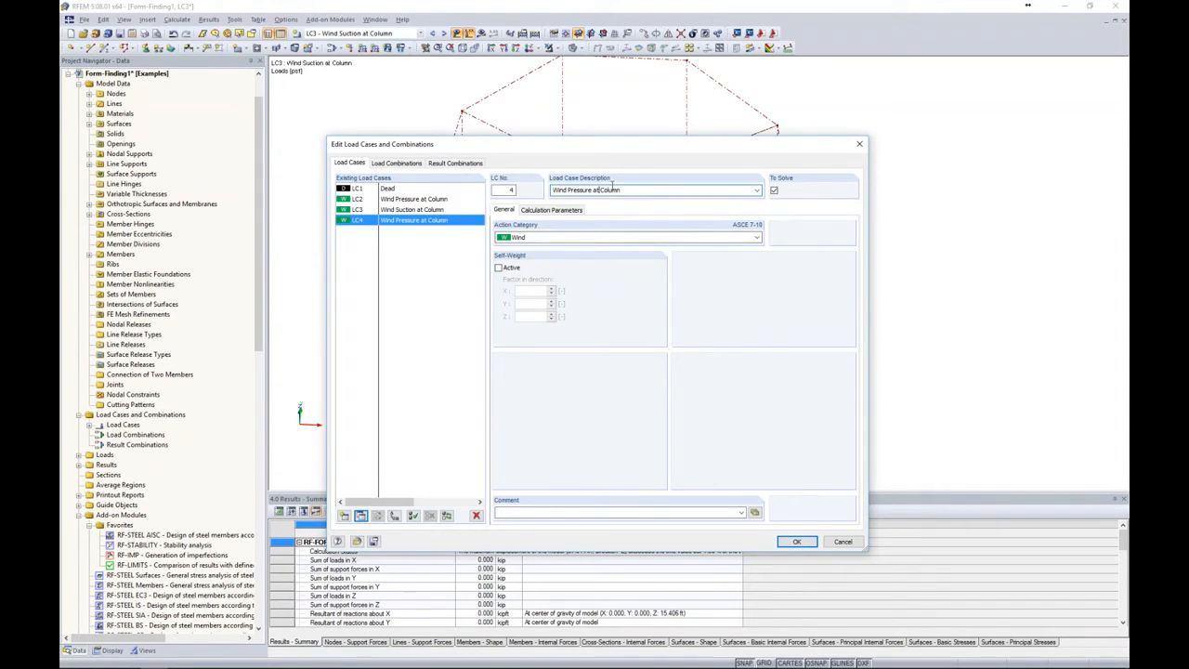
pyautogui.press('BackSpace')
pyautogui.press('BackSpace')
pyautogui.write('Between')
pyautogui.click(796, 542)
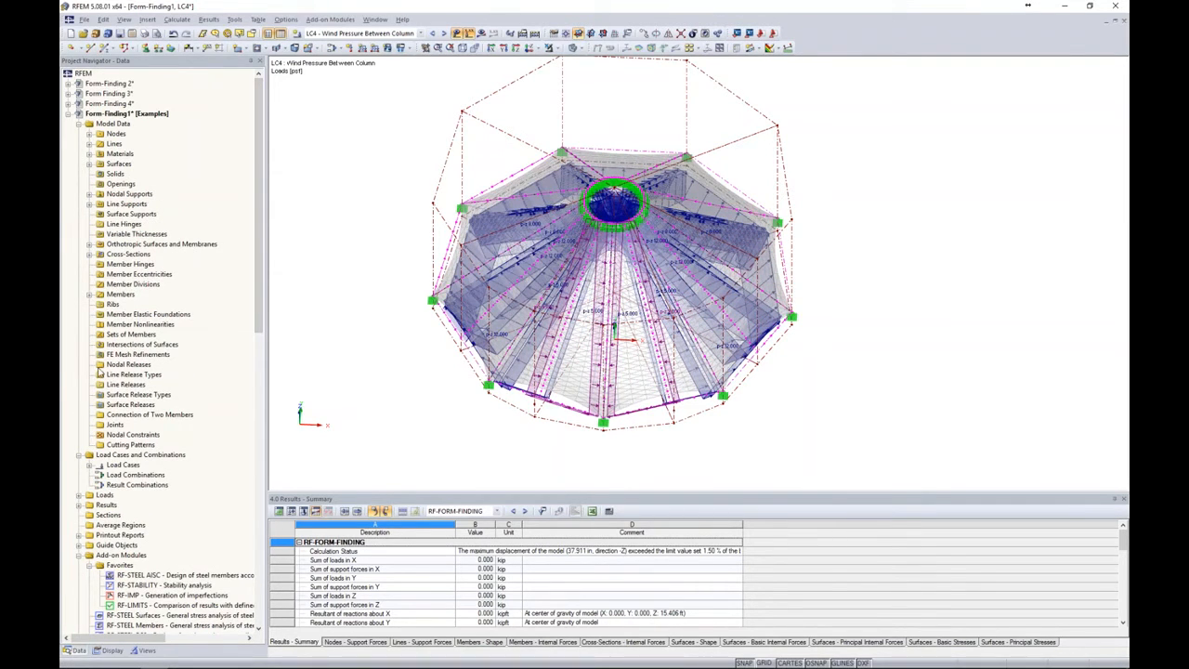
# Rotate all six free polygon loads of LC4 by 60° about the global Z axis through the origin, with 0 copies
pyautogui.scroll(-2, 100, 372)
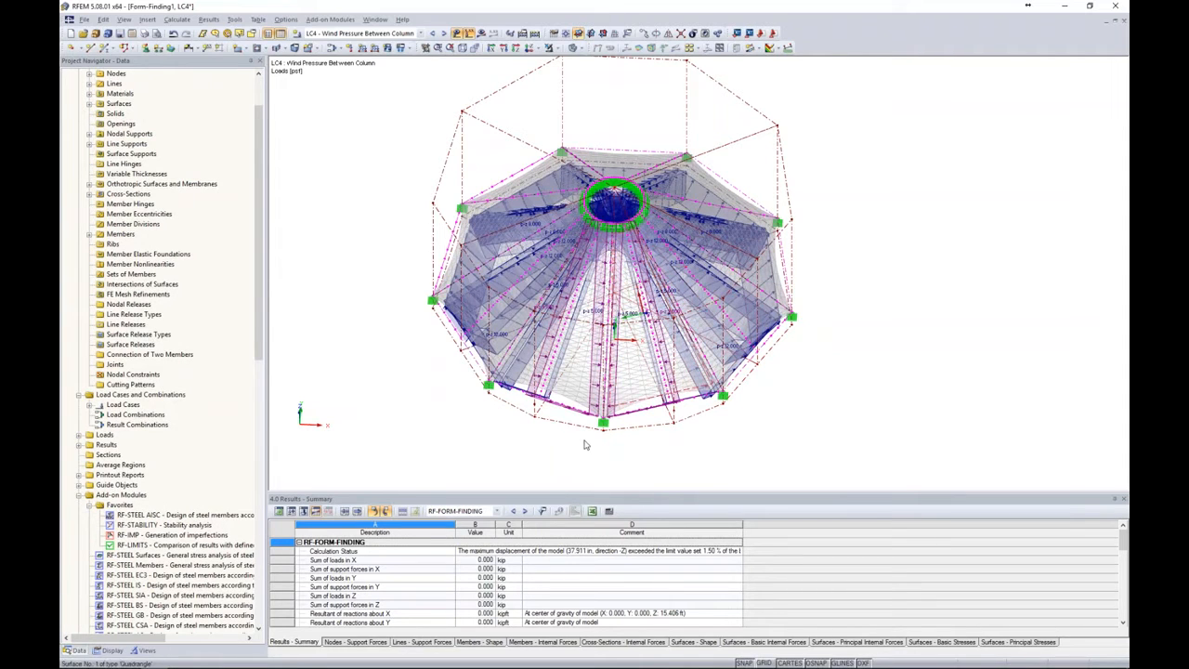
pyautogui.scroll(-2, 83, 382)
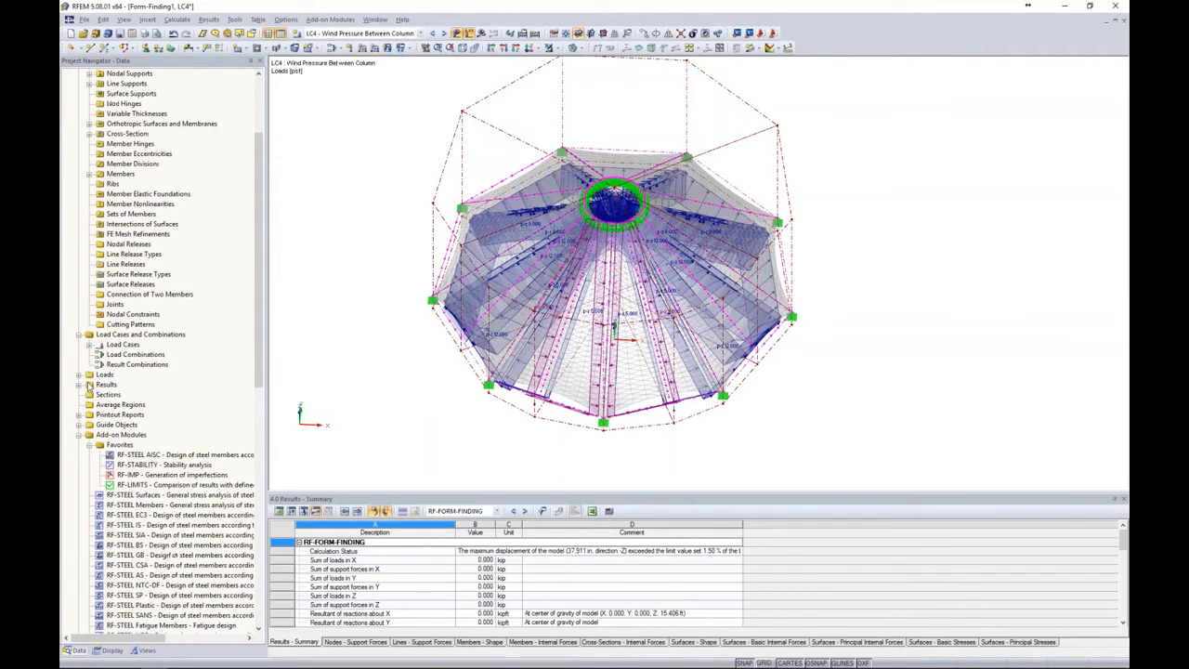
pyautogui.click(79, 375)
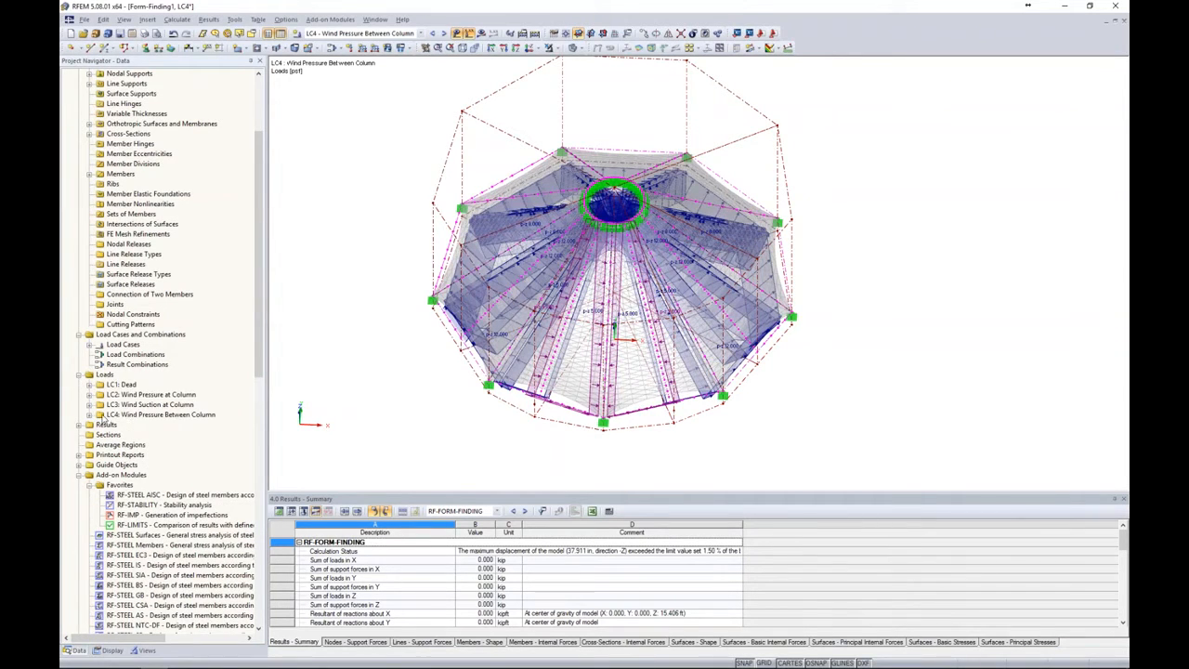
pyautogui.click(92, 415)
pyautogui.scroll(-2, 110, 513)
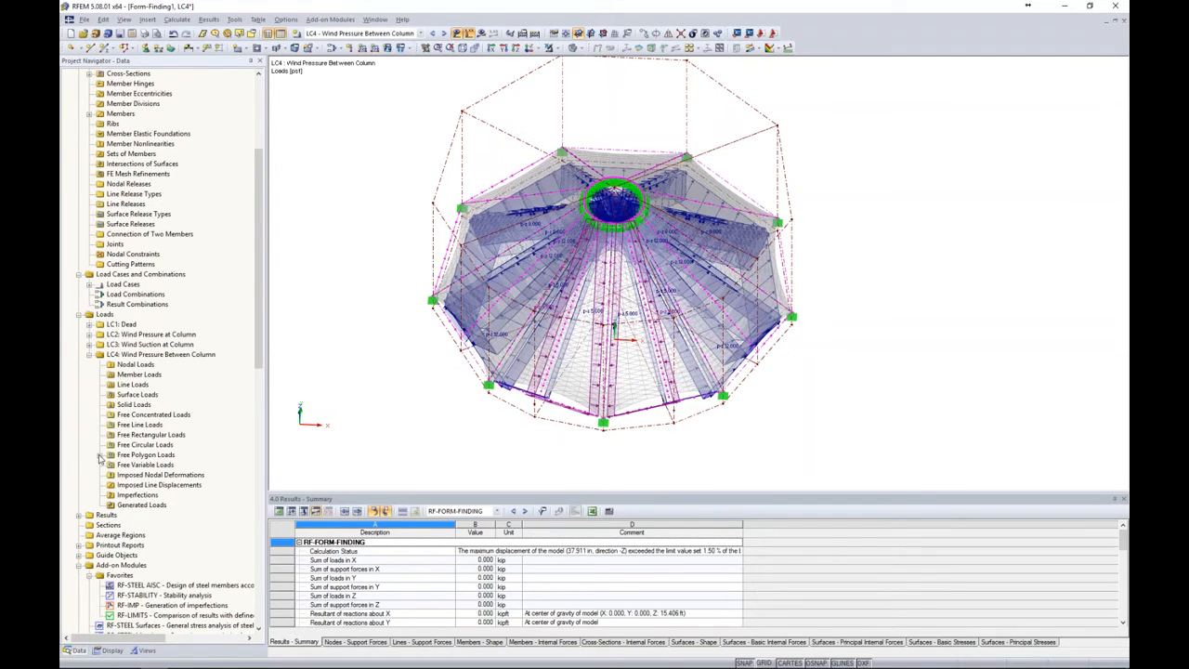
pyautogui.click(100, 454)
pyautogui.click(140, 464)
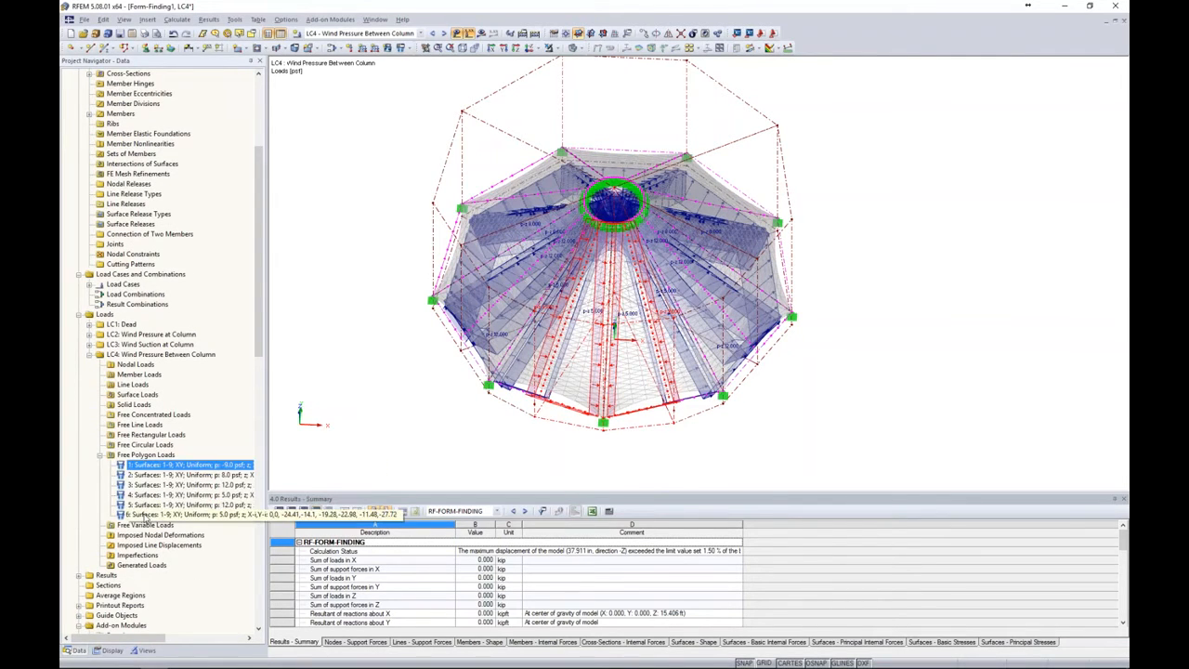
pyautogui.keyDown('shift'); pyautogui.click(144, 514); pyautogui.keyUp('shift')
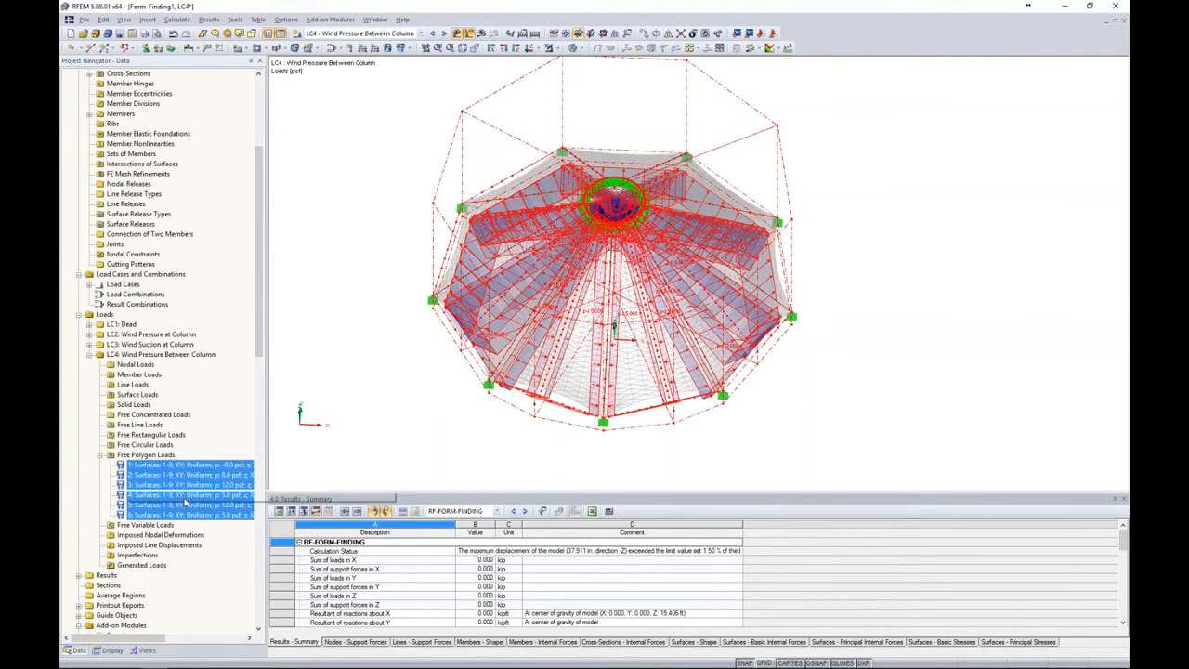
pyautogui.click(655, 47)
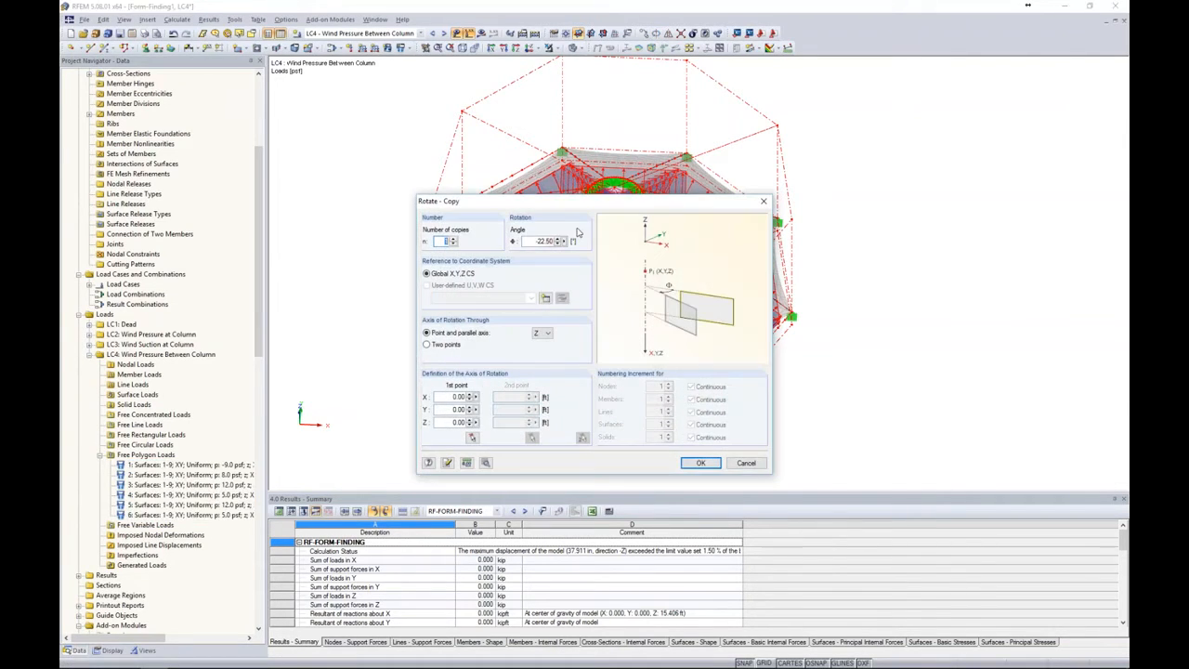
pyautogui.write('0')
pyautogui.press('Tab')
pyautogui.write('60')
pyautogui.click(484, 462)
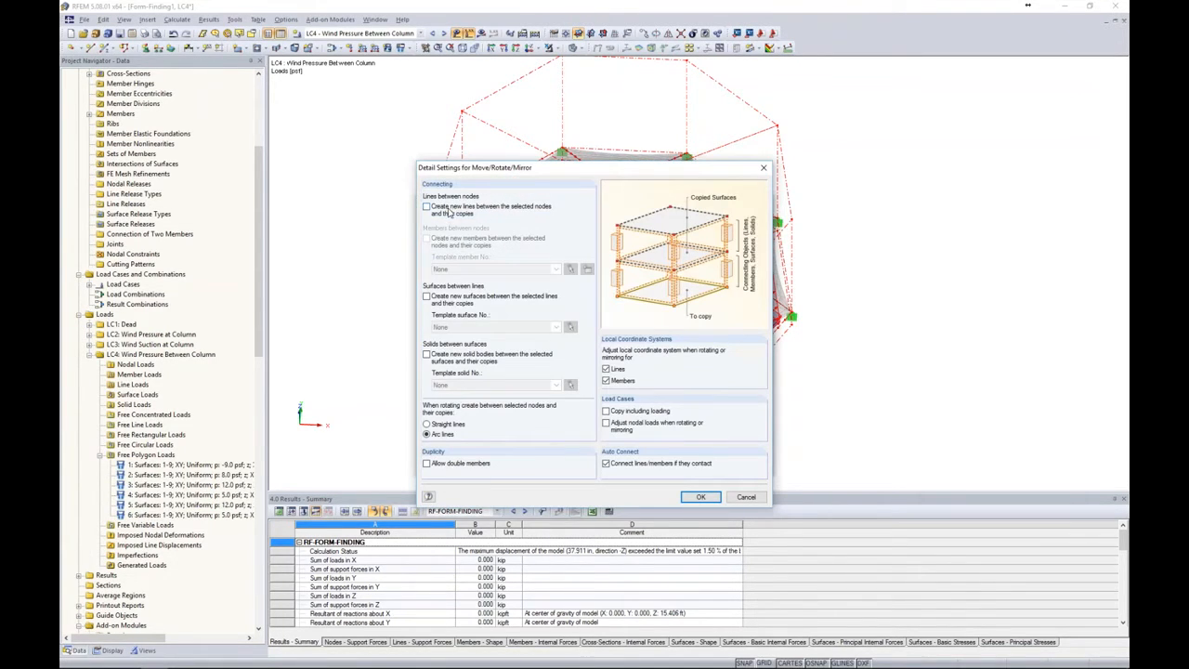
pyautogui.click(706, 499)
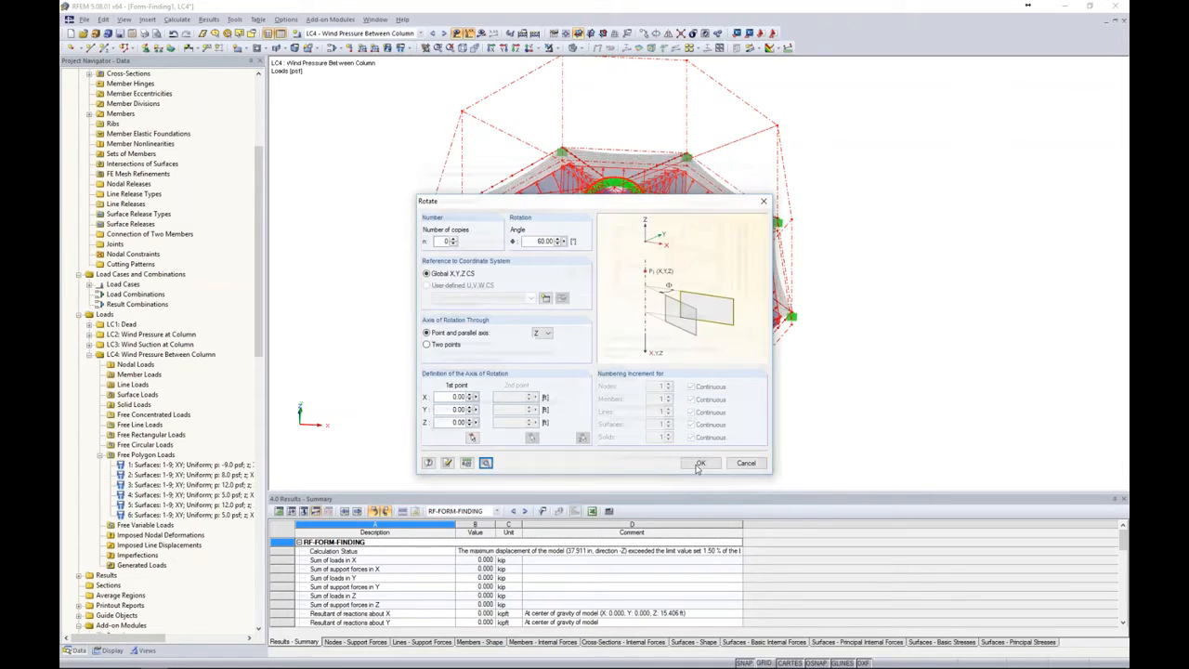
pyautogui.click(700, 463)
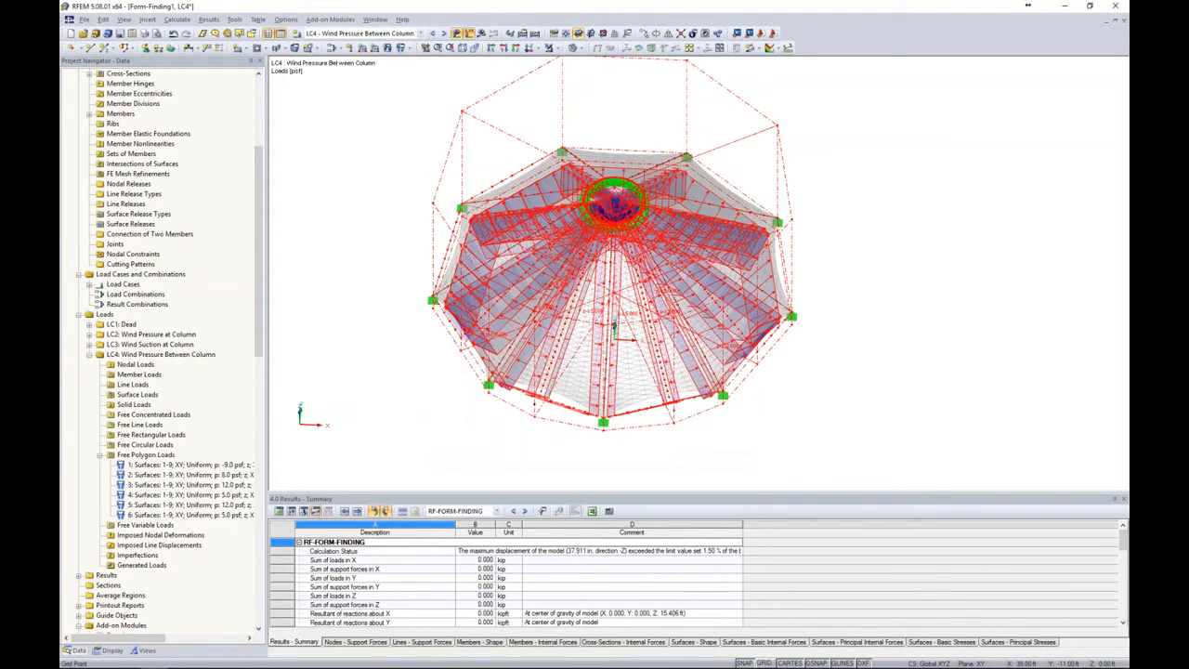
pyautogui.keyDown('ctrl'); pyautogui.moveTo(863, 418); pyautogui.dragTo(920, 379, button='middle'); pyautogui.keyUp('ctrl')
pyautogui.click(844, 397)
pyautogui.keyDown('ctrl'); pyautogui.moveTo(576, 424); pyautogui.dragTo(818, 452, button='middle'); pyautogui.keyUp('ctrl')
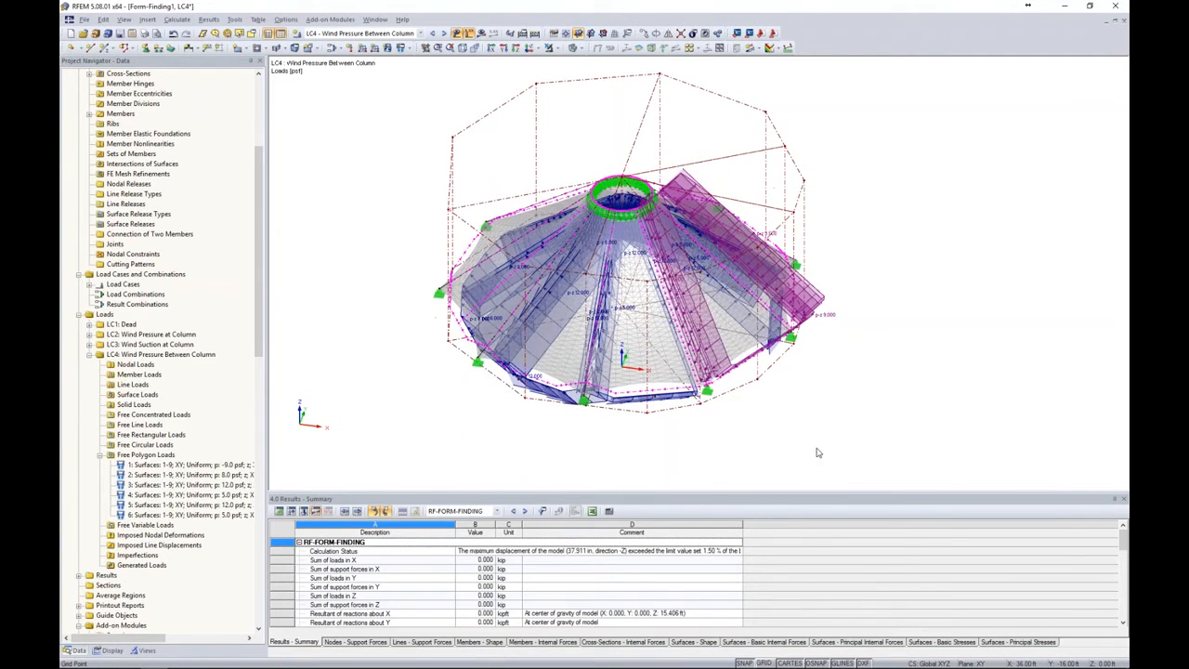
# Copy load case LC3 as LC5 and name it Wind Suction Between Column
pyautogui.click(332, 49)
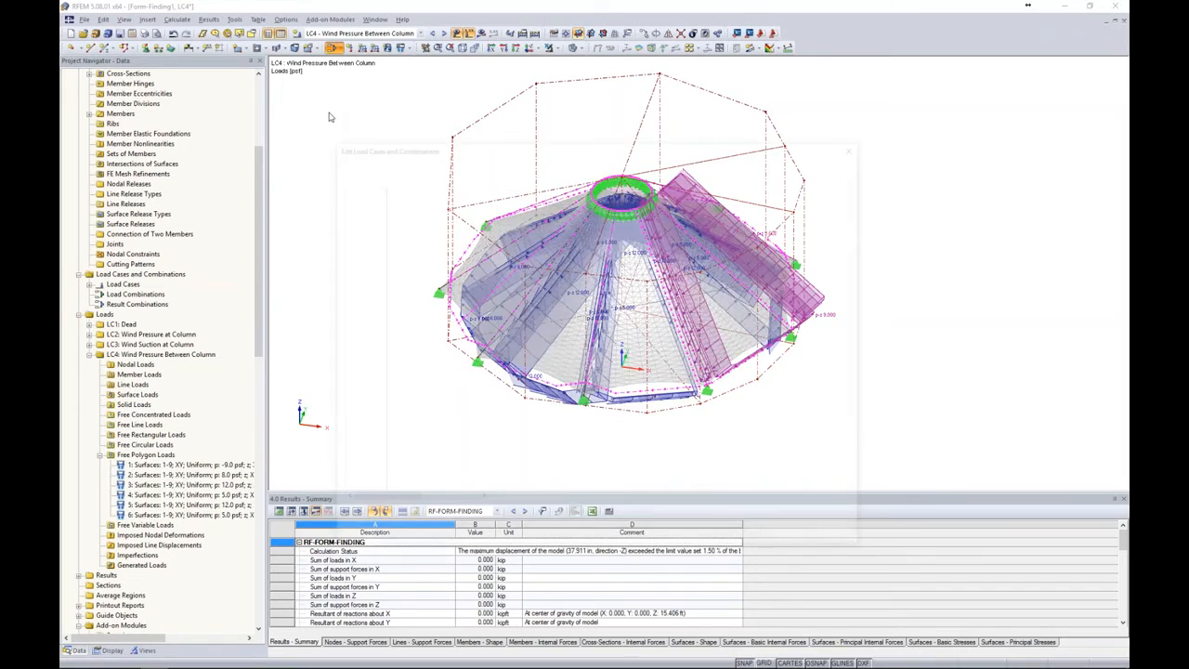
pyautogui.click(402, 210)
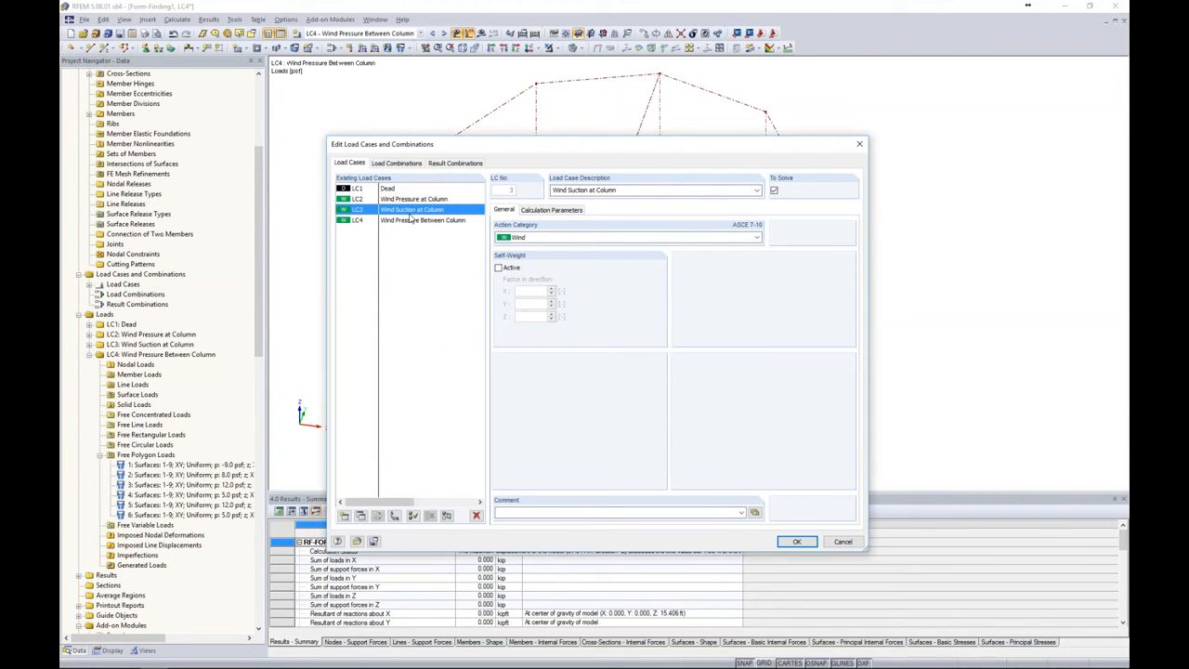
pyautogui.click(360, 516)
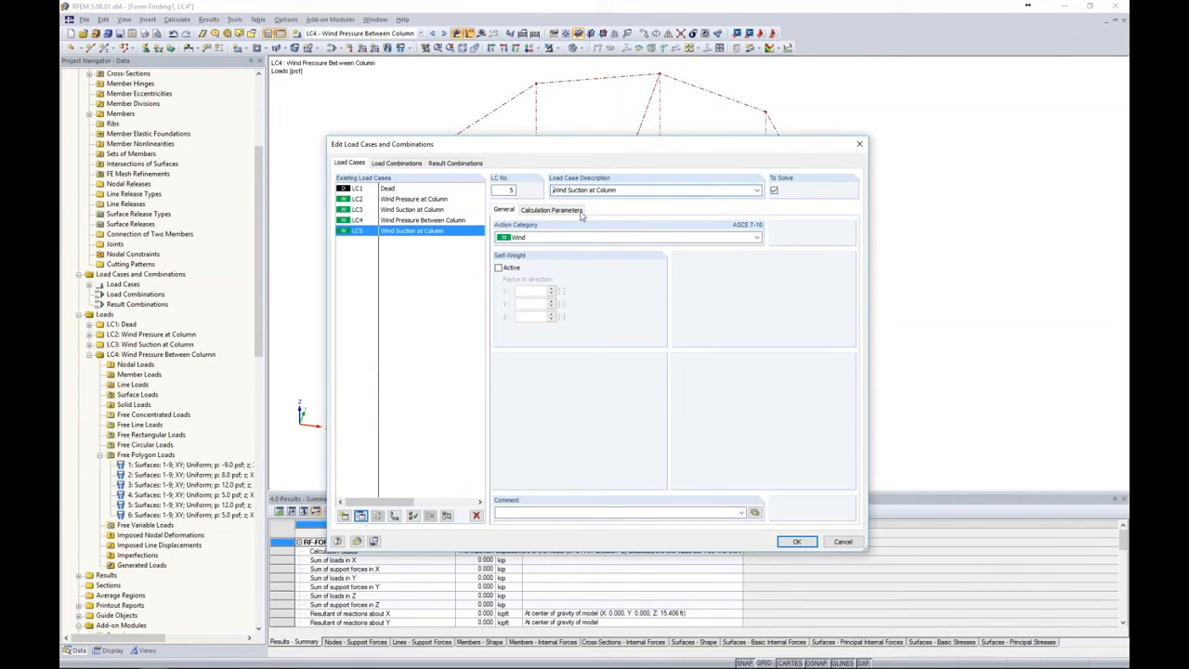
pyautogui.press('BackSpace')
pyautogui.press('BackSpace')
pyautogui.write('Between')
pyautogui.click(799, 542)
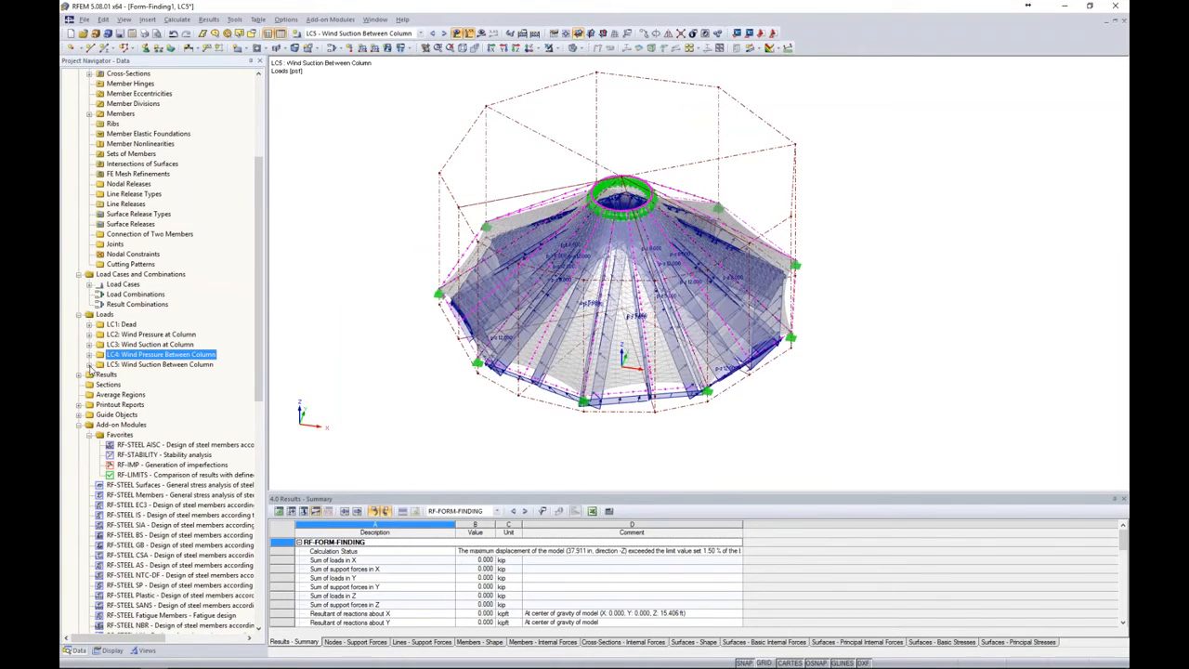
# Rotate all six free polygon loads of LC5 by 60° about the global Z axis through the origin, without making copies
pyautogui.click(89, 364)
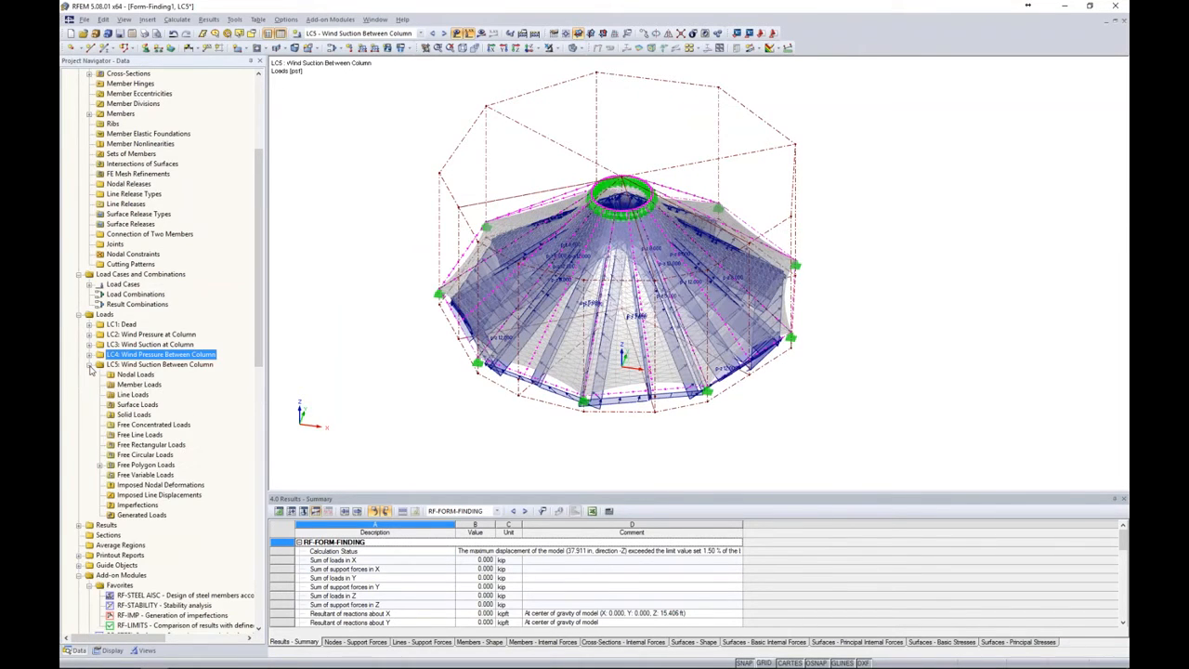
pyautogui.click(100, 464)
pyautogui.click(140, 474)
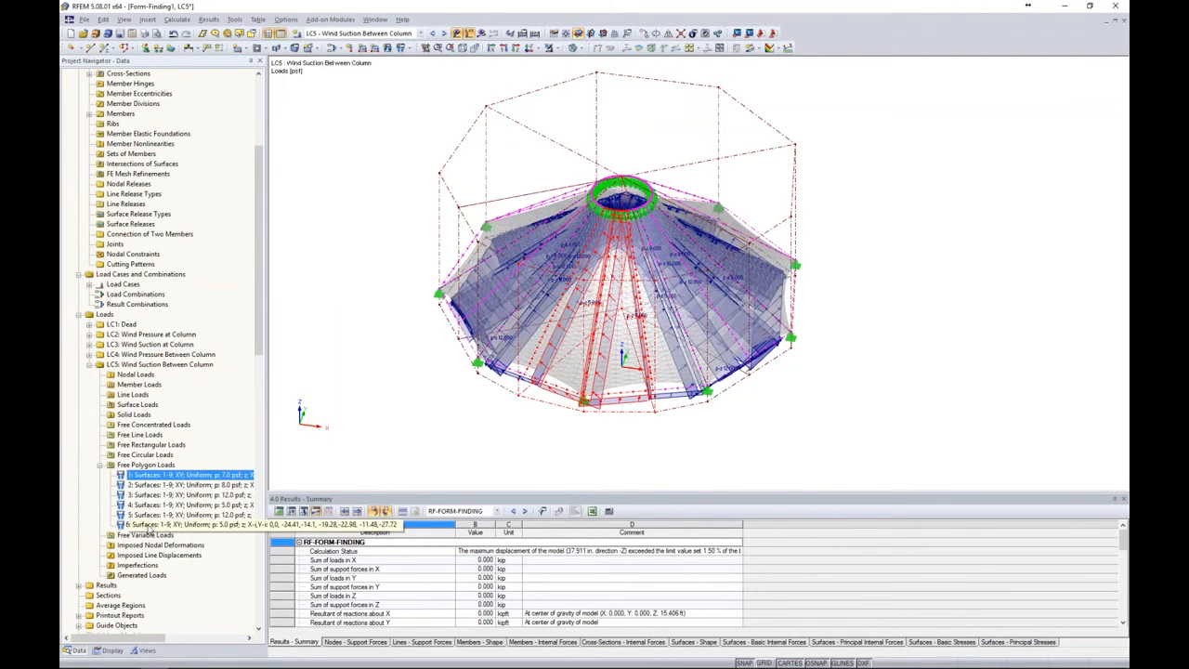
pyautogui.keyDown('shift'); pyautogui.click(146, 525); pyautogui.keyUp('shift')
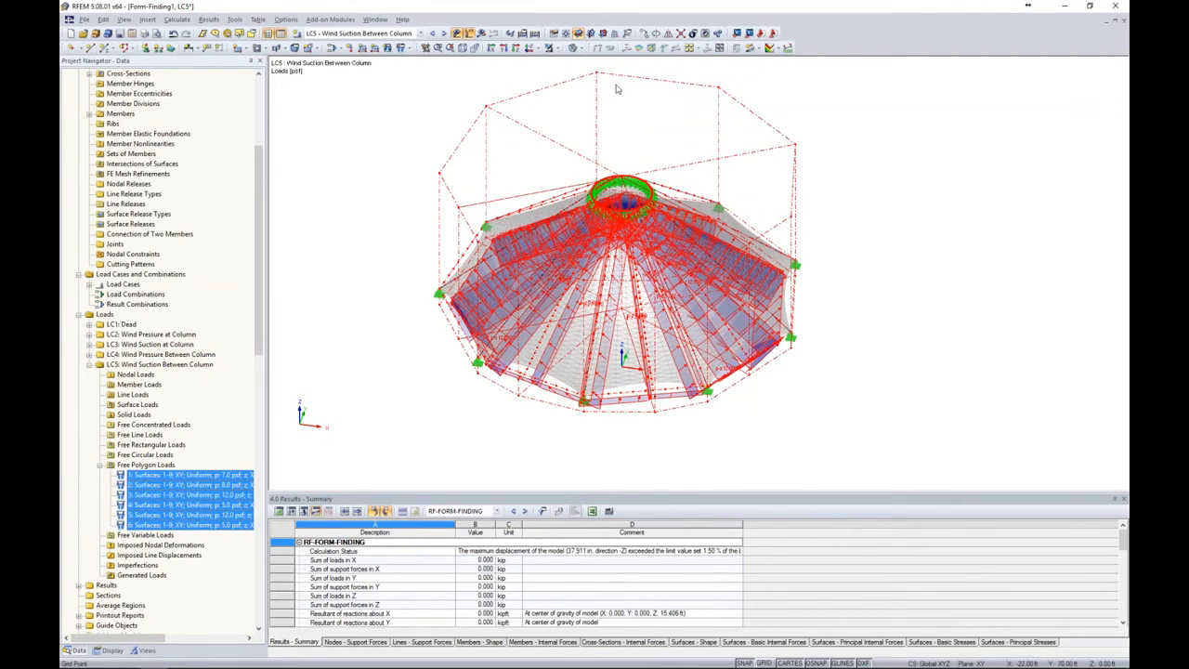
pyautogui.click(656, 33)
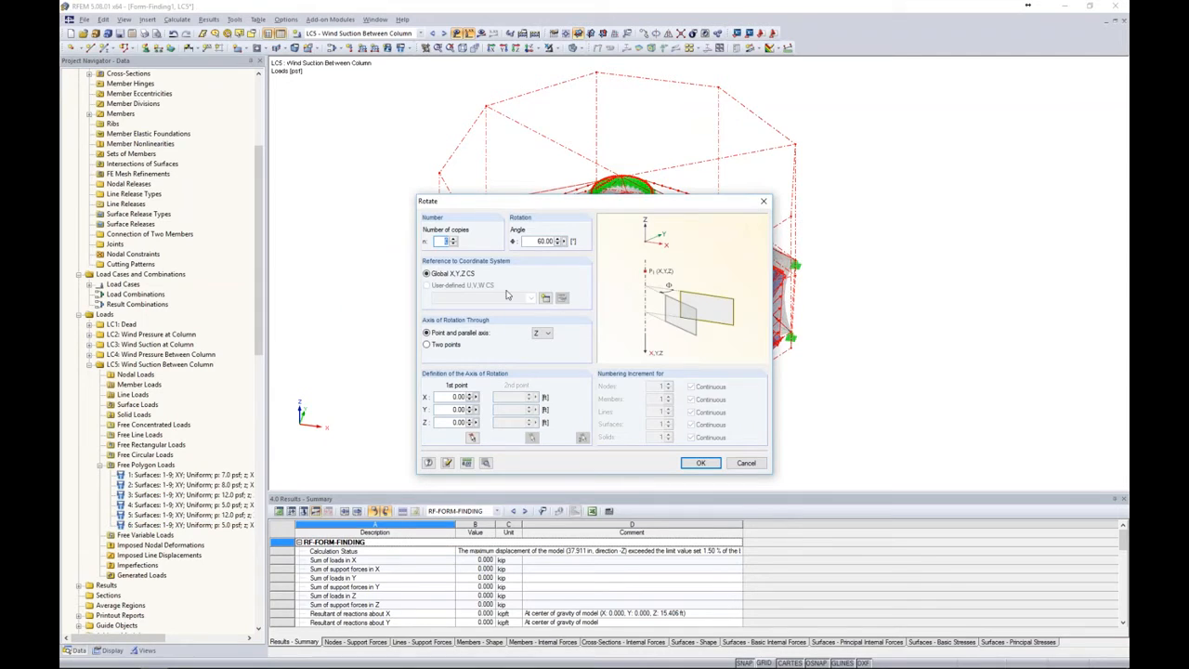
pyautogui.click(703, 463)
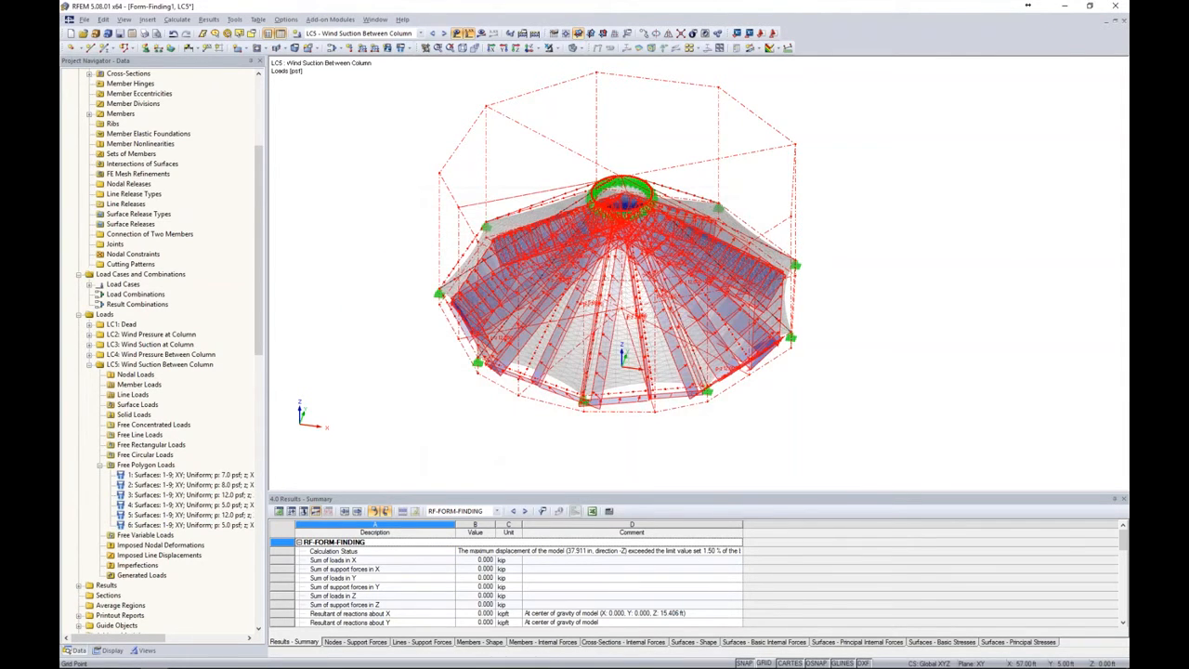
pyautogui.click(969, 399)
pyautogui.keyDown('ctrl'); pyautogui.moveTo(921, 384); pyautogui.dragTo(897, 361, button='middle'); pyautogui.keyUp('ctrl')
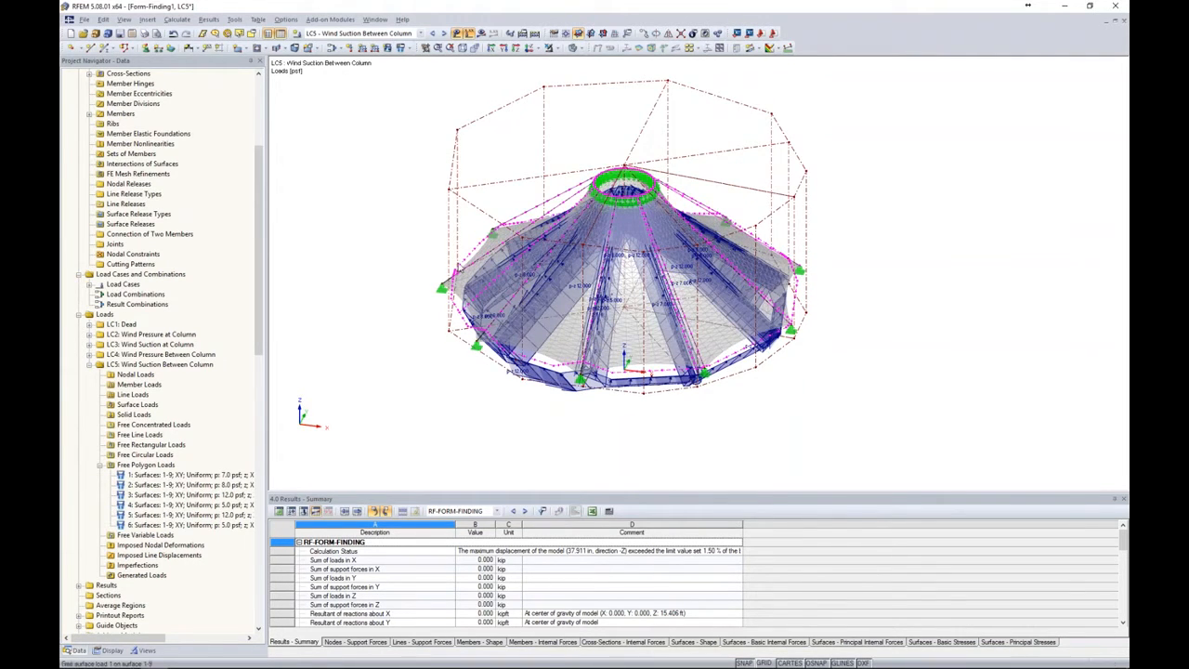
# Create load case LC6 named Snow with the action category Snow
pyautogui.click(298, 34)
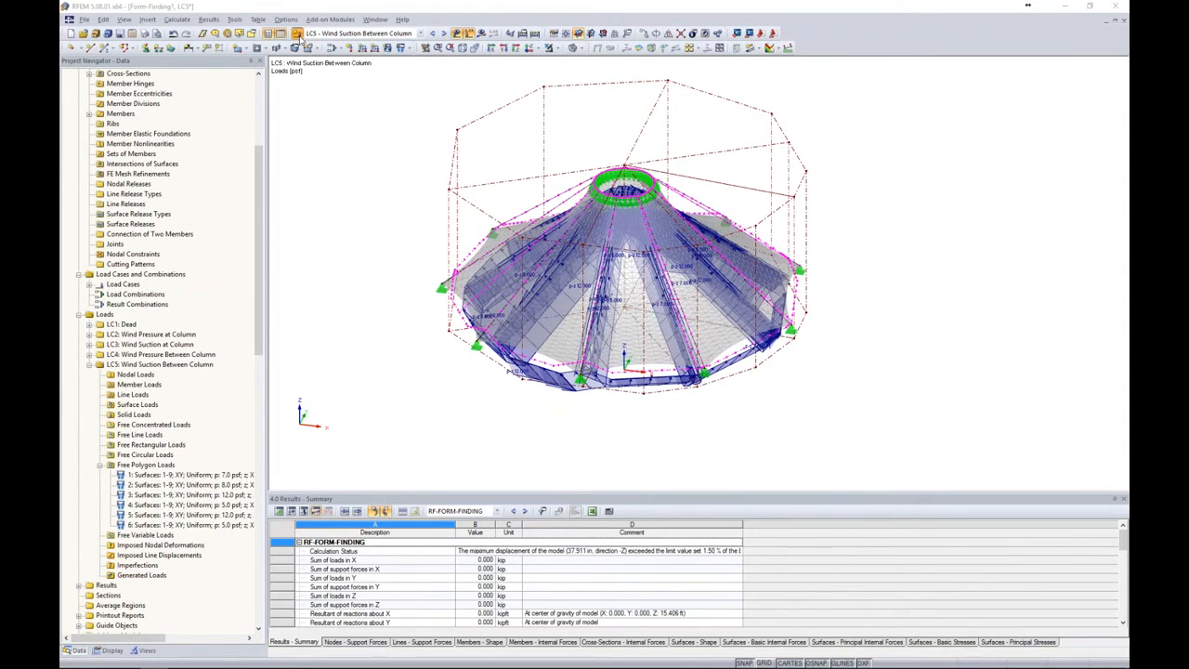
pyautogui.write('Snow')
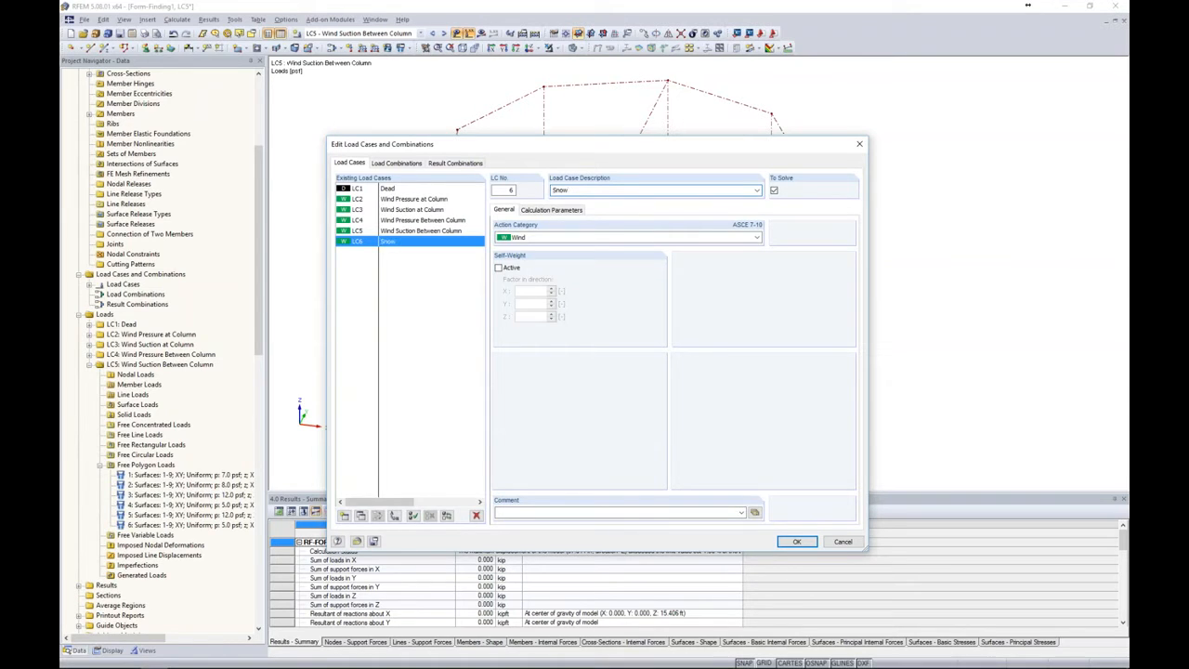
pyautogui.click(559, 237)
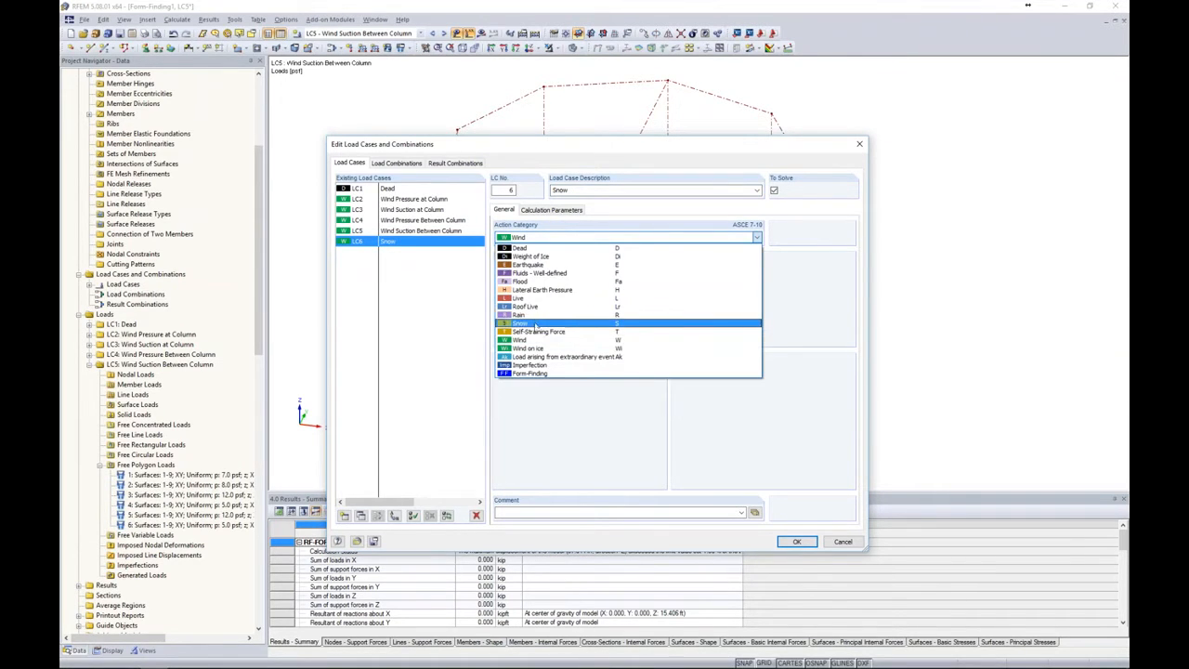
pyautogui.click(535, 324)
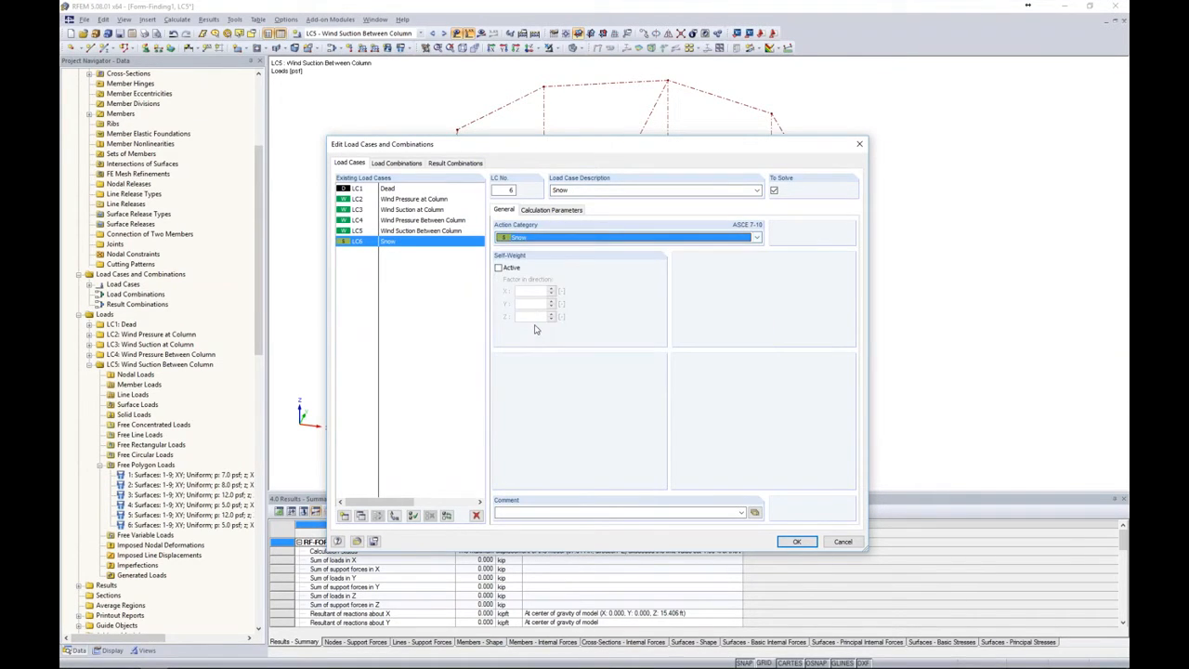
pyautogui.click(796, 541)
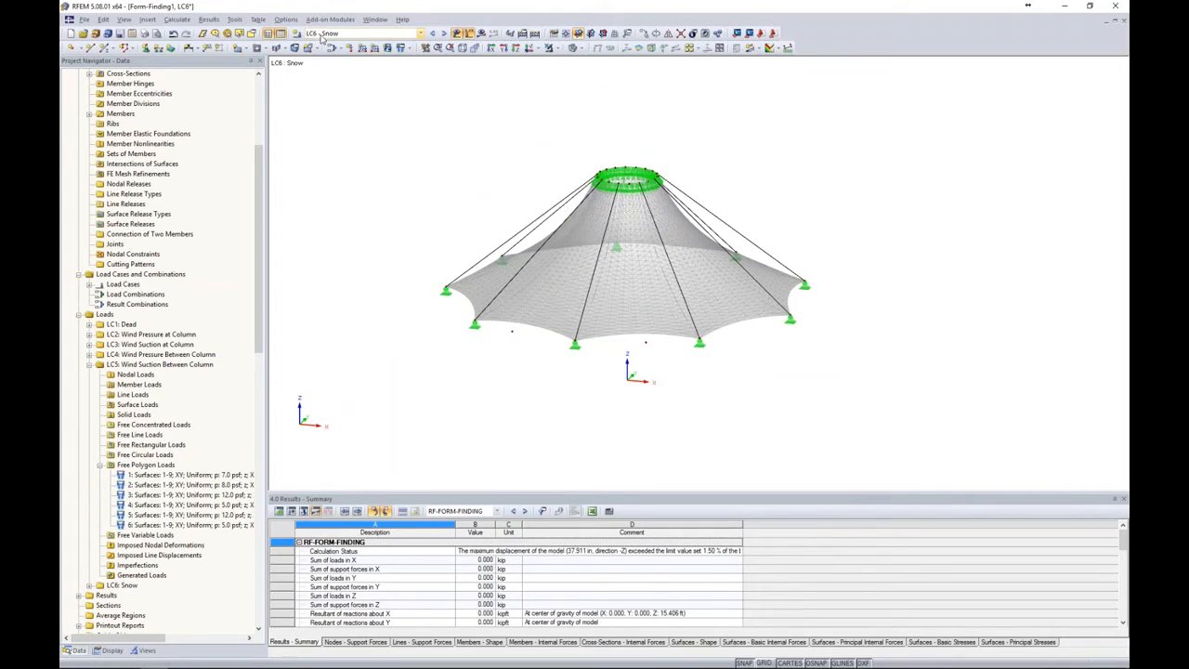
# Apply a uniform snow surface load of -8 psf in the global projected direction ZP to all membrane surfaces in LC6
pyautogui.click(387, 48)
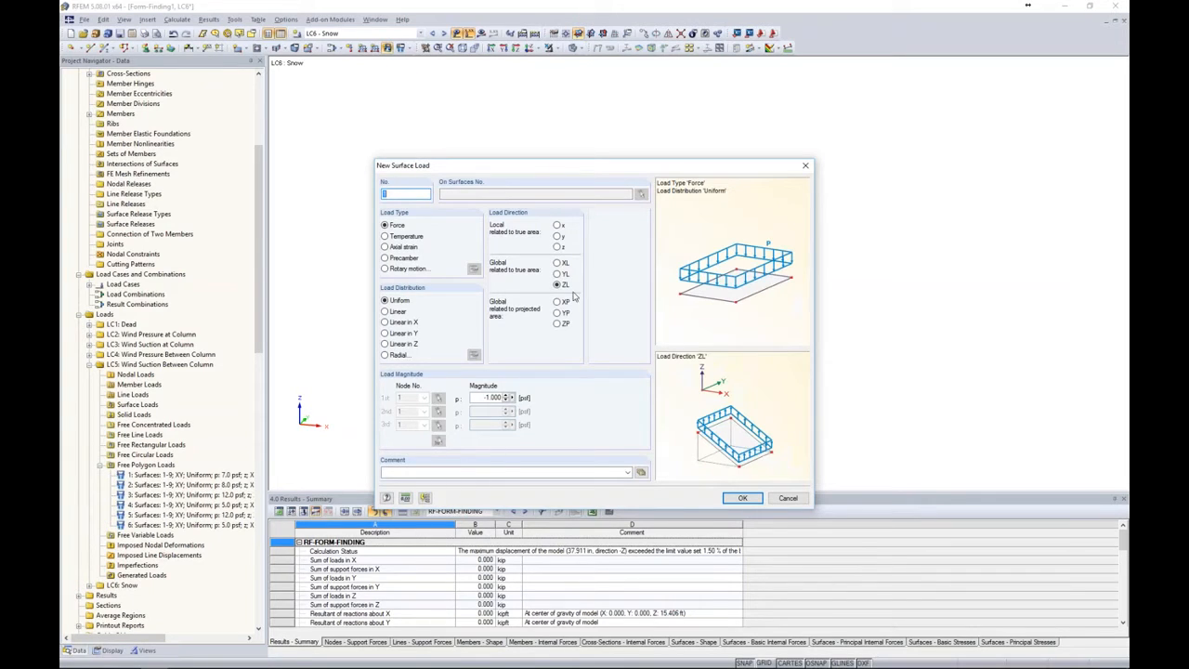
pyautogui.click(557, 324)
pyautogui.doubleClick(478, 398)
pyautogui.press('BackSpace')
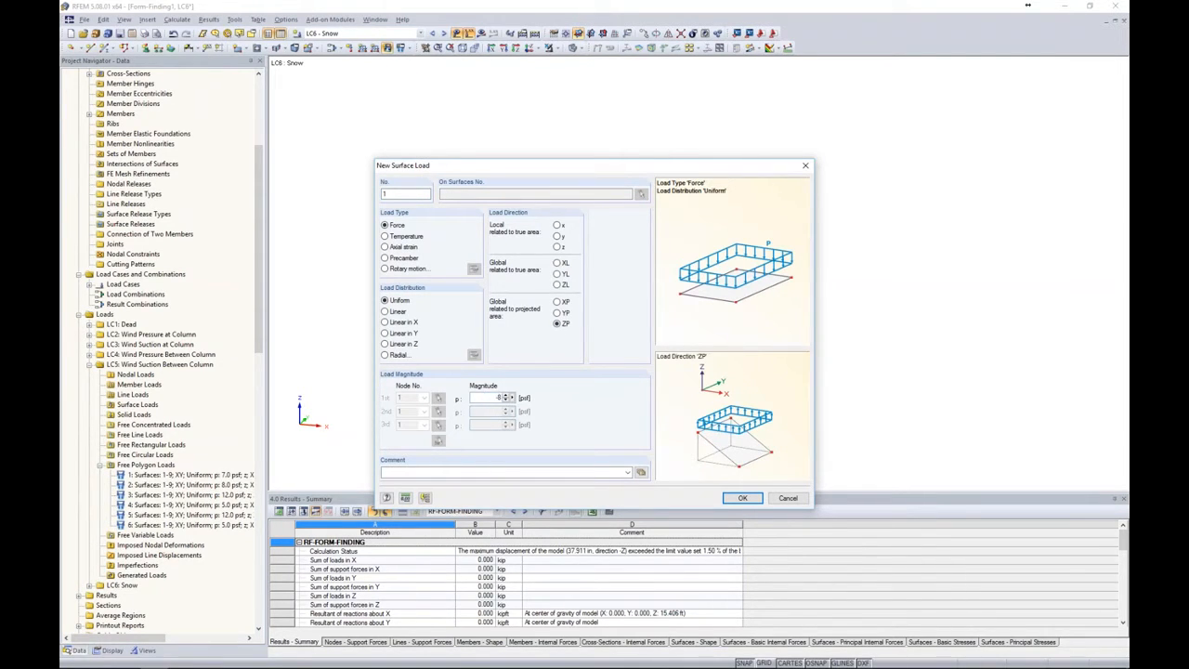
pyautogui.click(742, 498)
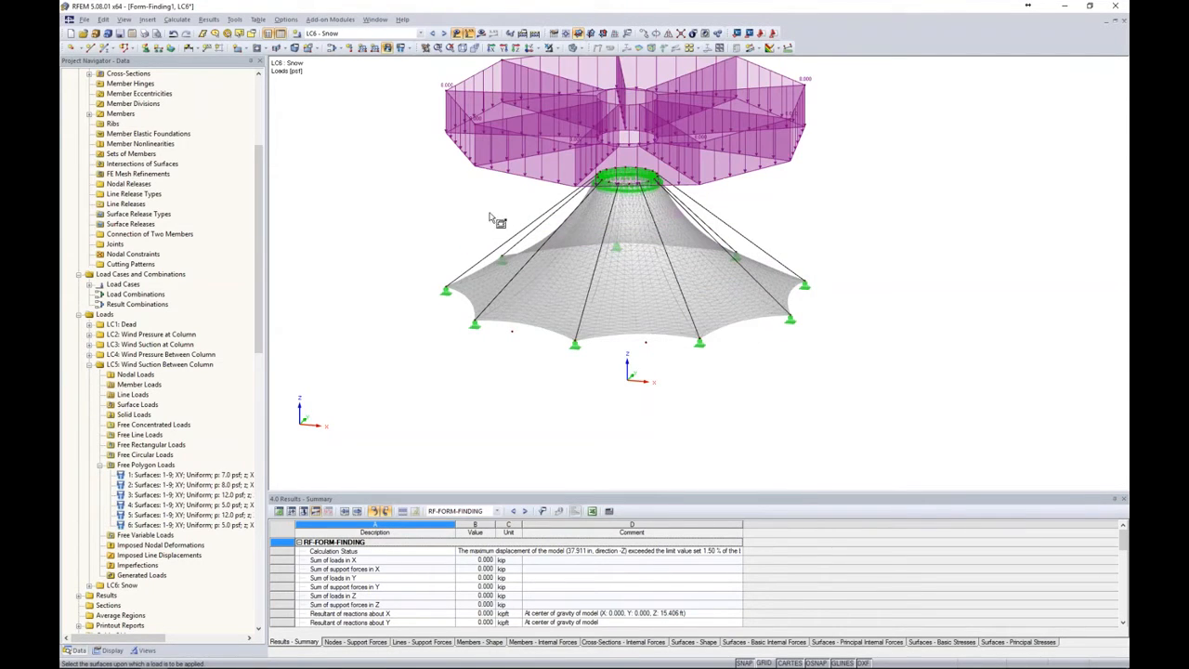
pyautogui.keyDown('ctrl'); pyautogui.moveTo(877, 222); pyautogui.dragTo(678, 269, button='middle'); pyautogui.keyUp('ctrl')
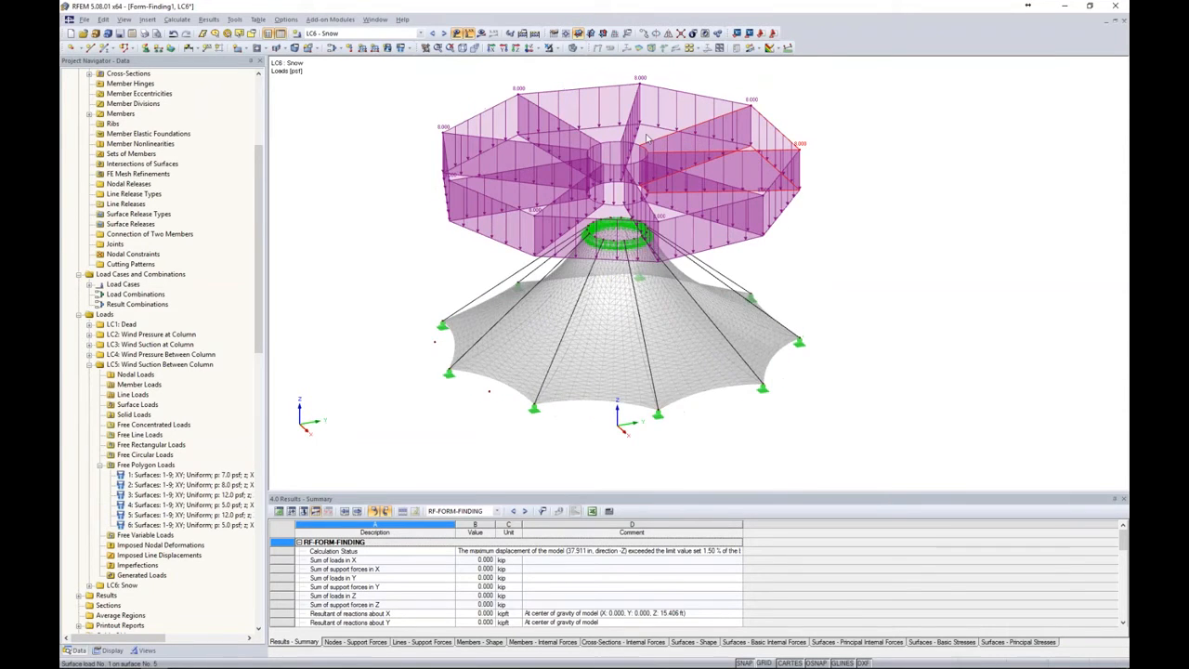
pyautogui.keyDown('ctrl'); pyautogui.moveTo(650, 158); pyautogui.dragTo(971, 287, button='middle'); pyautogui.keyUp('ctrl')
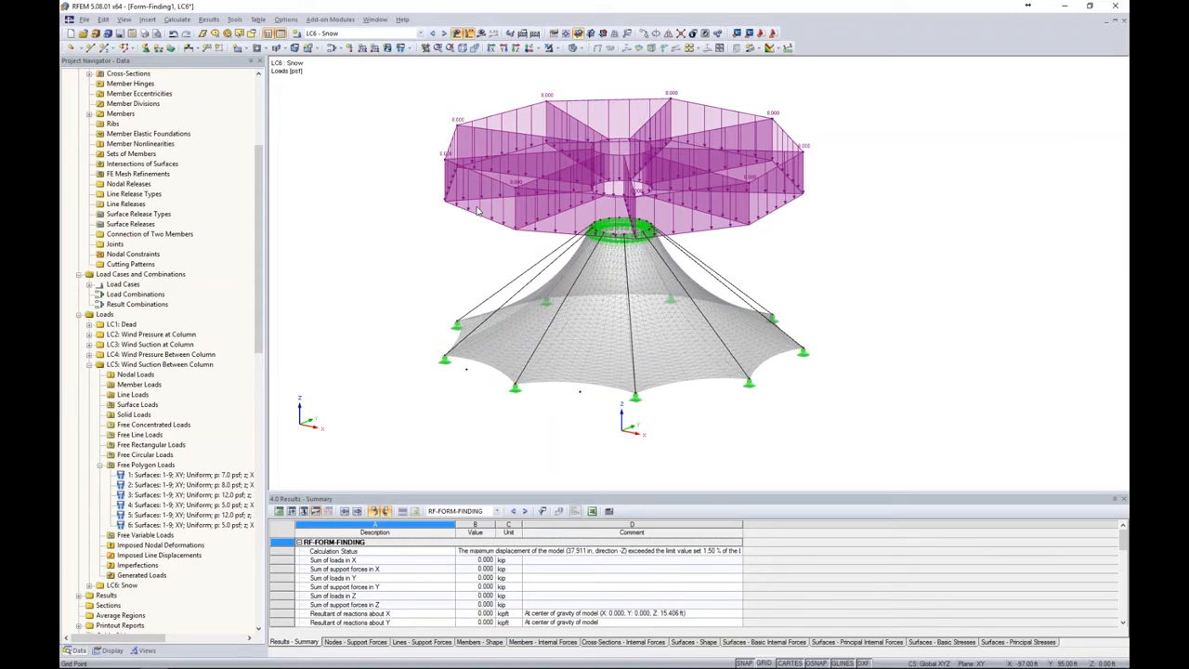
pyautogui.click(331, 50)
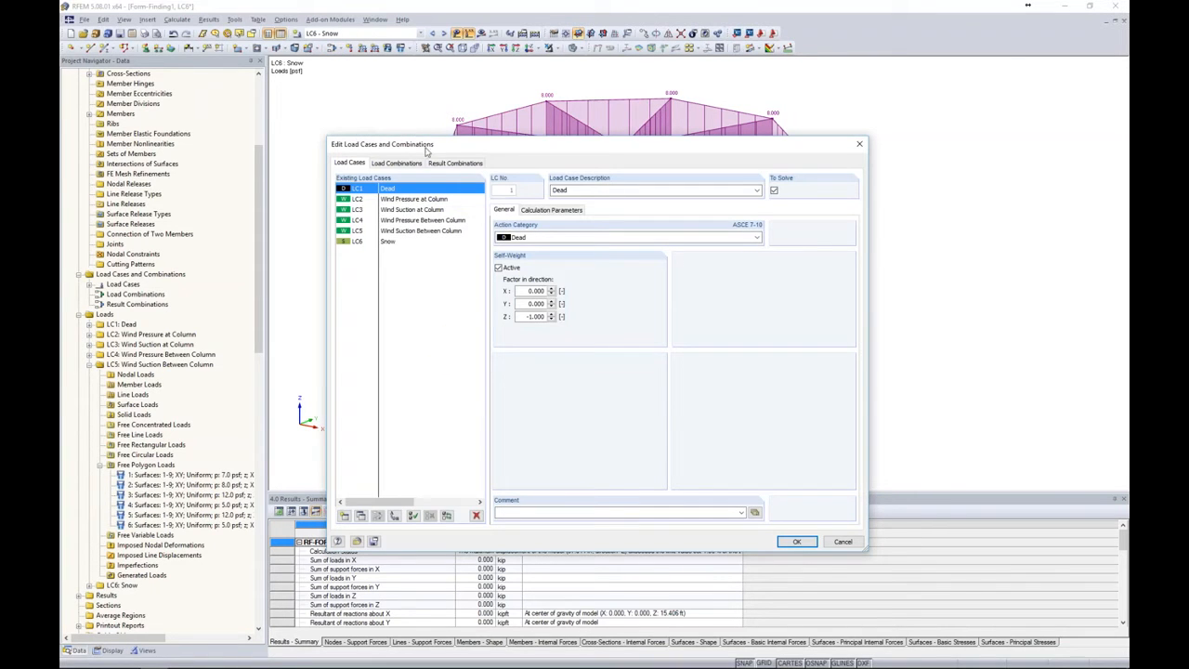
pyautogui.click(791, 541)
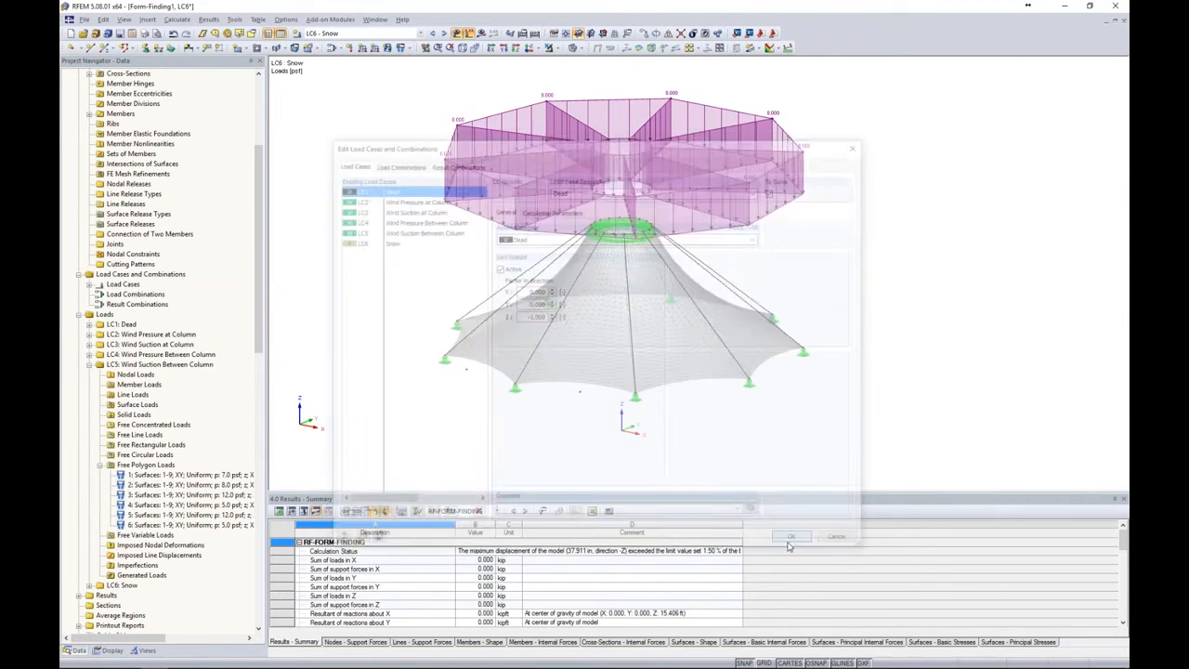
pyautogui.scroll(4, 317, 249)
pyautogui.scroll(-3, 316, 251)
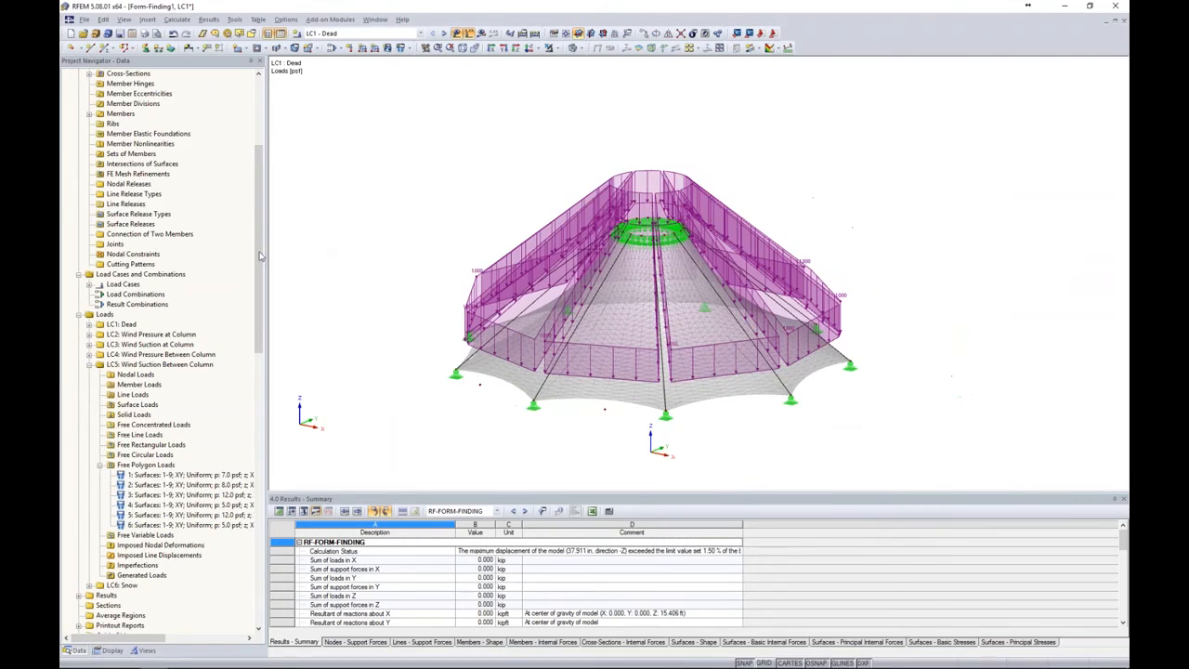
# Enable automatic creation of load combinations according to ASCE 7-10 in the Form-Finding1 model's general data
pyautogui.scroll(6, 167, 232)
pyautogui.rightClick(114, 115)
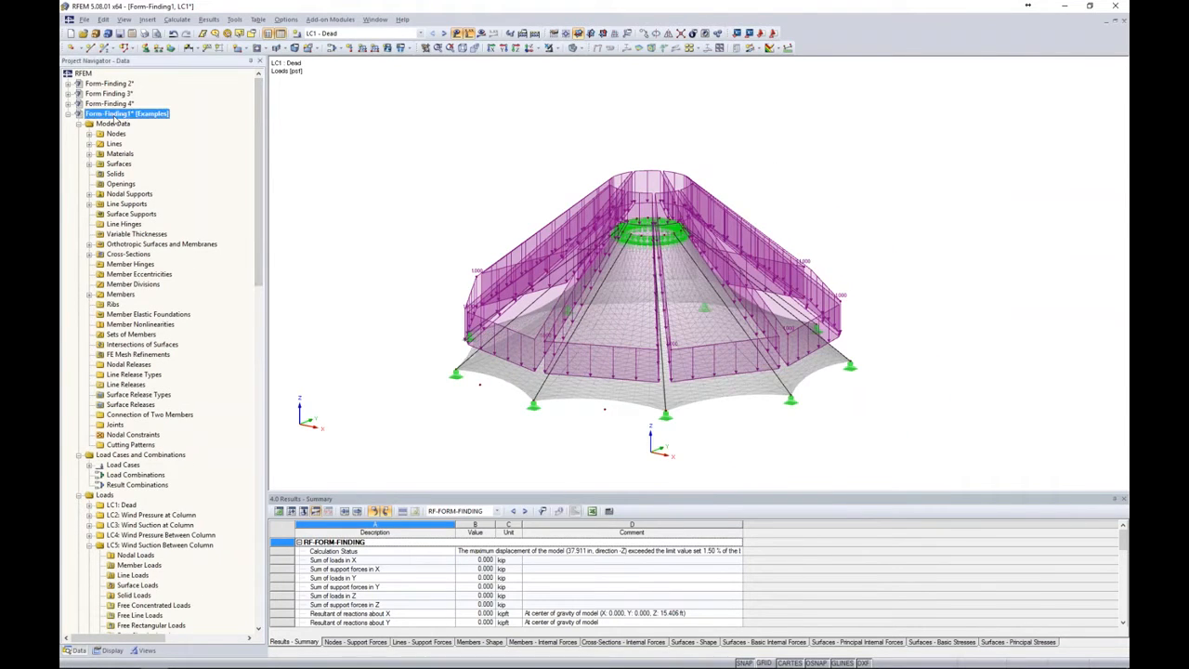
pyautogui.click(137, 127)
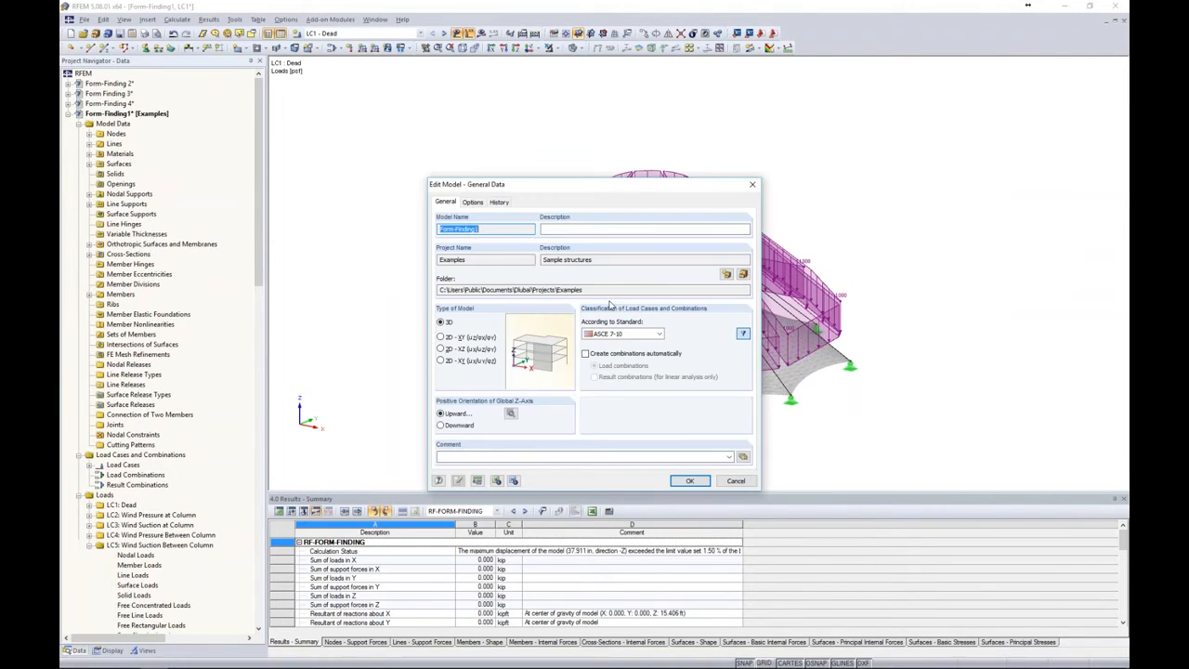
pyautogui.click(586, 353)
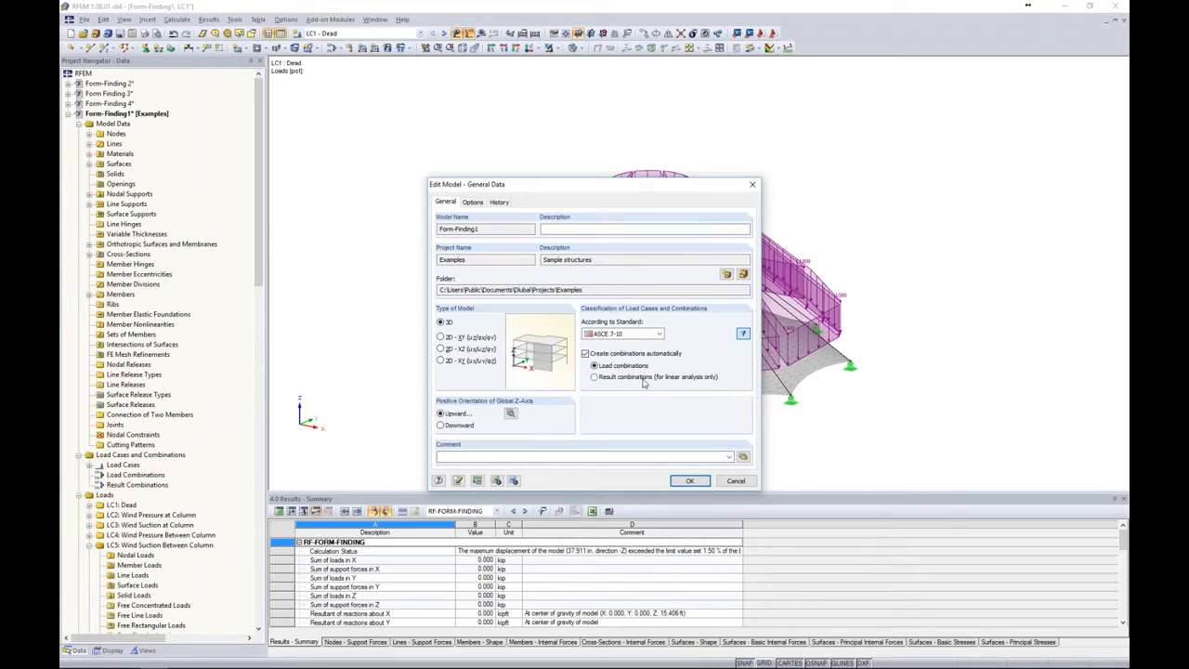
pyautogui.click(689, 480)
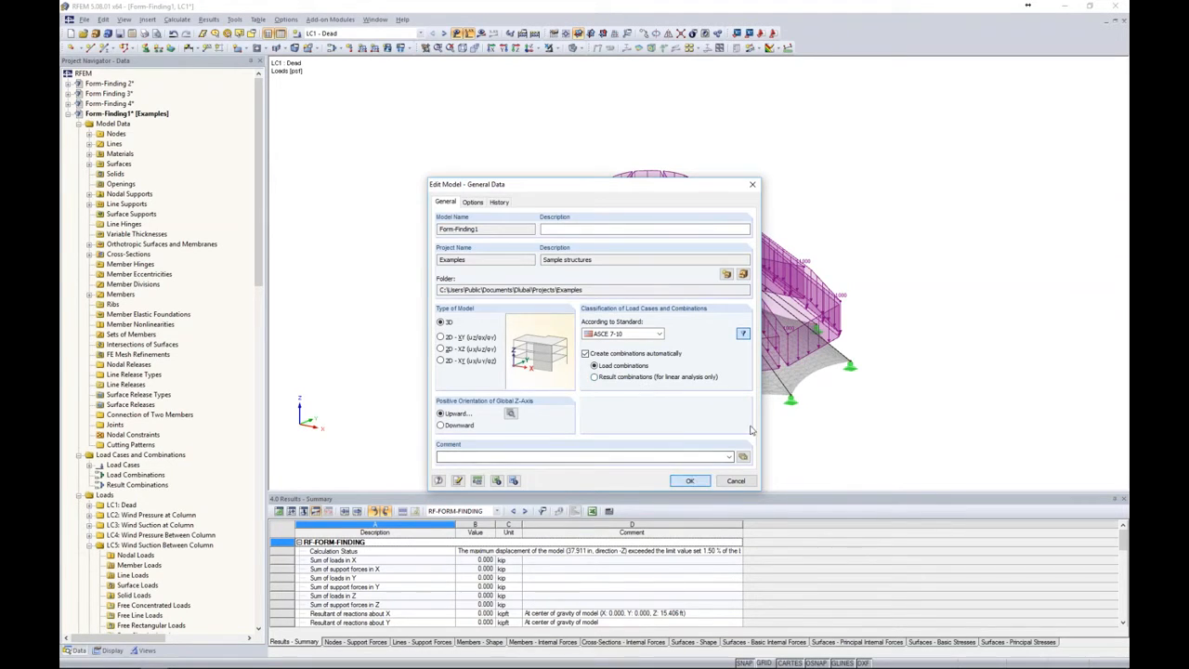
# Review the load cases assigned to the Snow and Wind actions and how the wind load cases act together
pyautogui.click(332, 51)
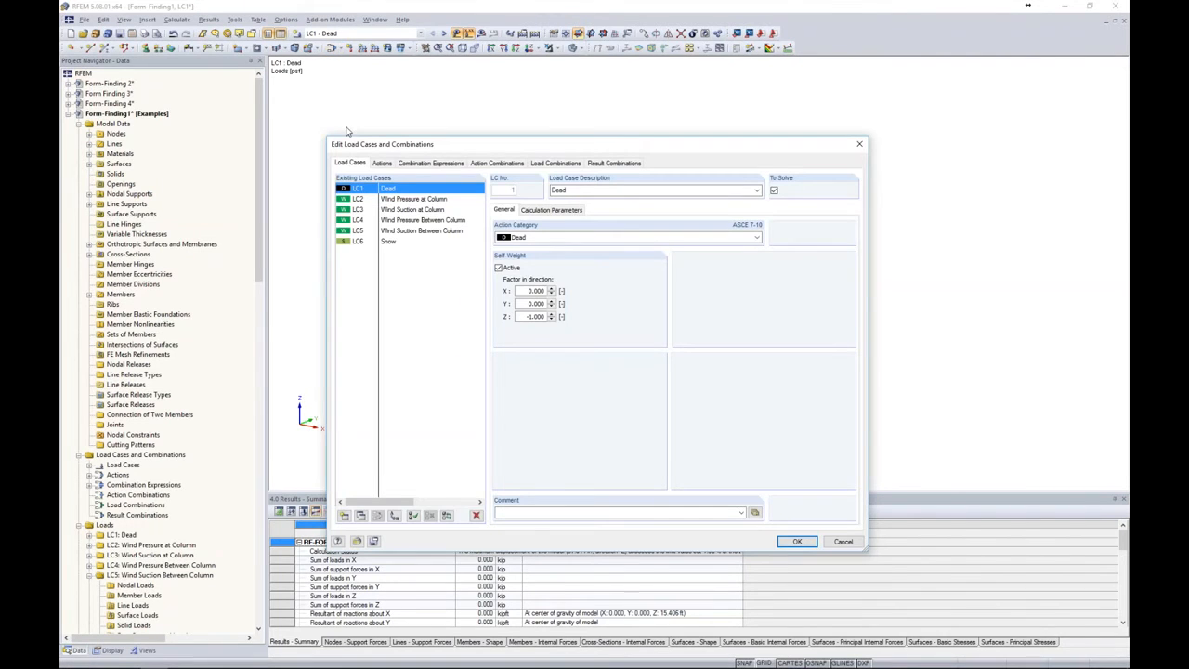
pyautogui.click(377, 164)
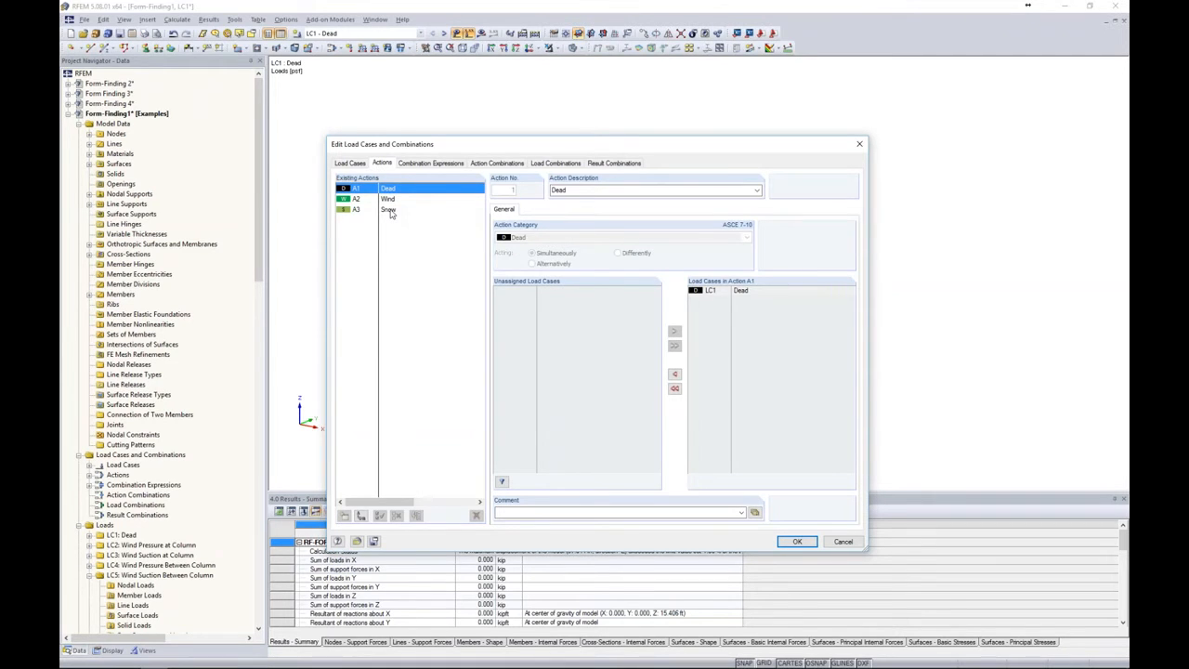
pyautogui.click(389, 210)
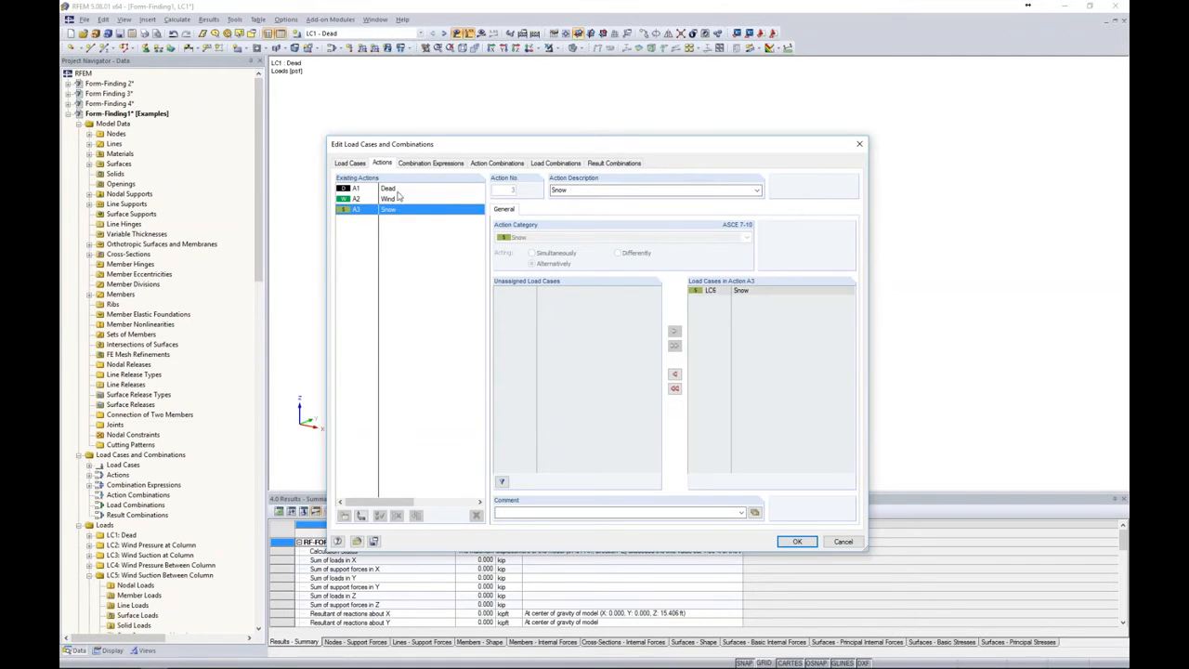
pyautogui.click(392, 199)
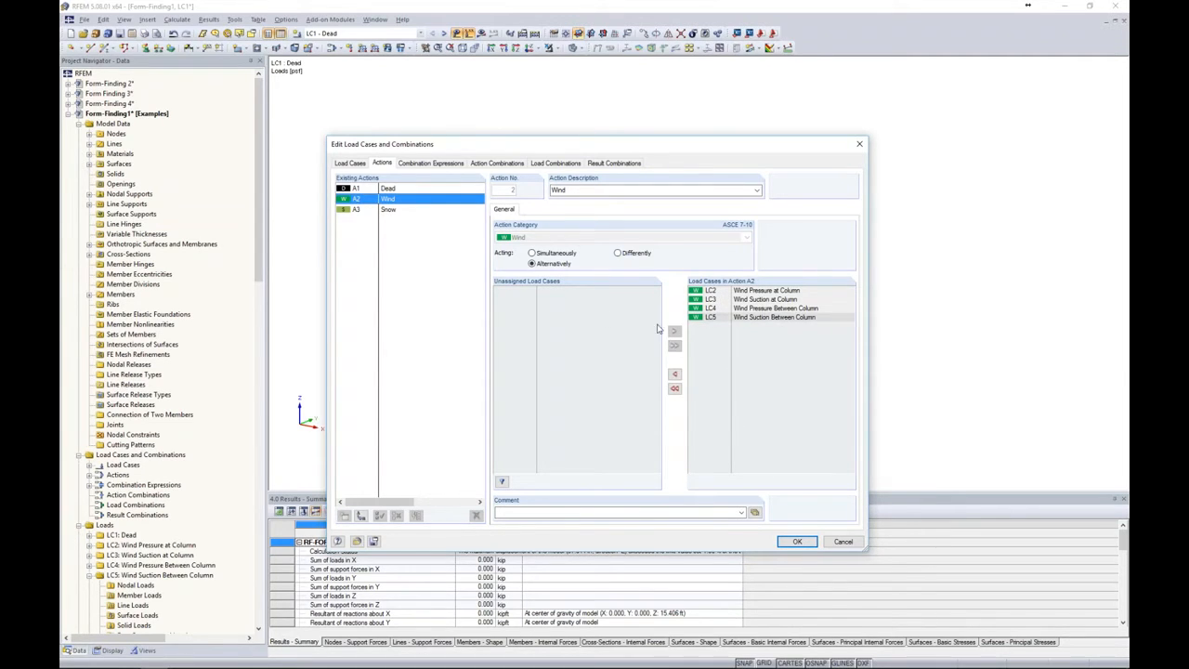
# Exclude combination expression Section 2.3 (LRFD) from use and check the equations of the Section 2.4 (ASD) design situation
pyautogui.click(435, 164)
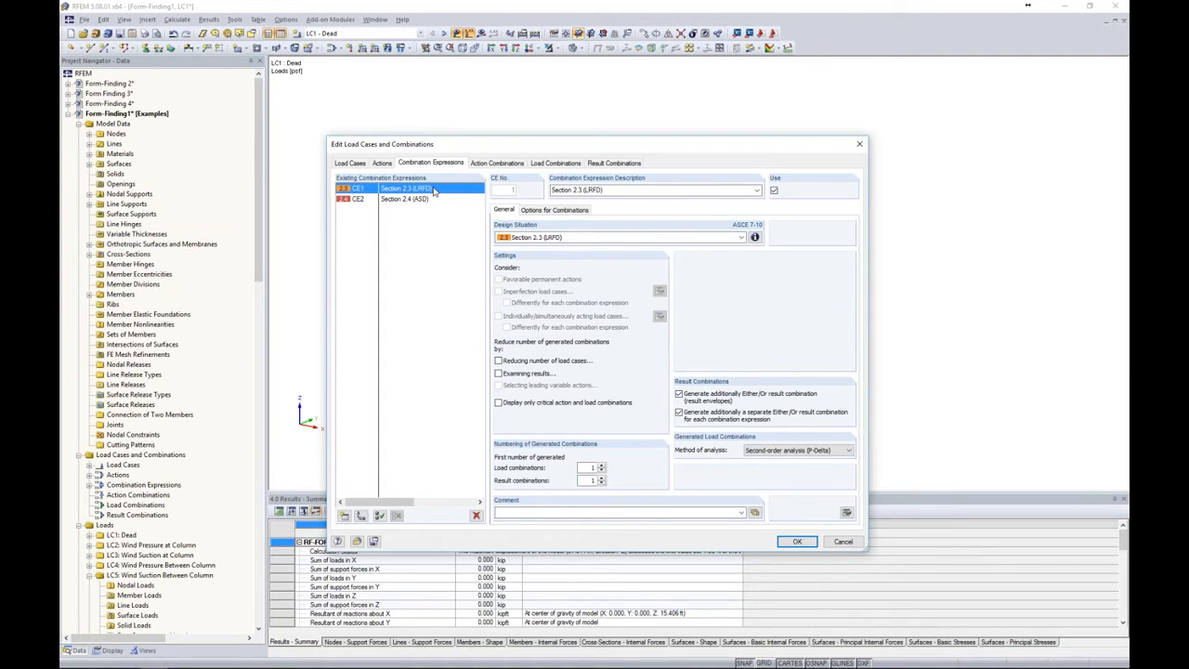
pyautogui.click(774, 191)
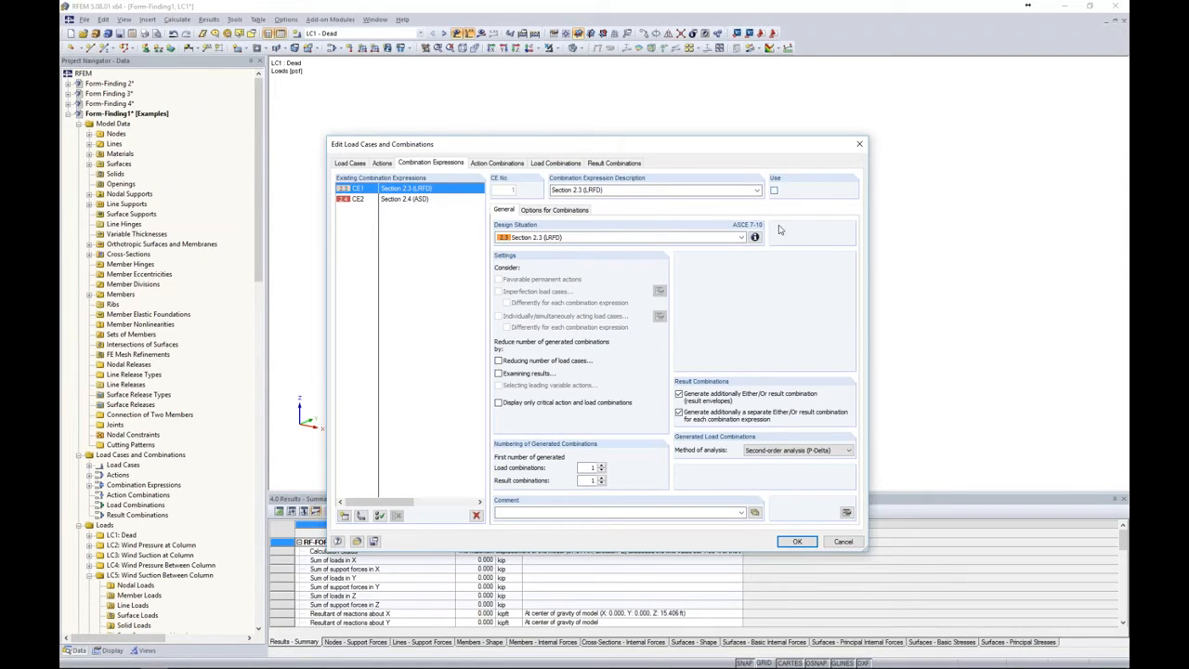
pyautogui.click(420, 200)
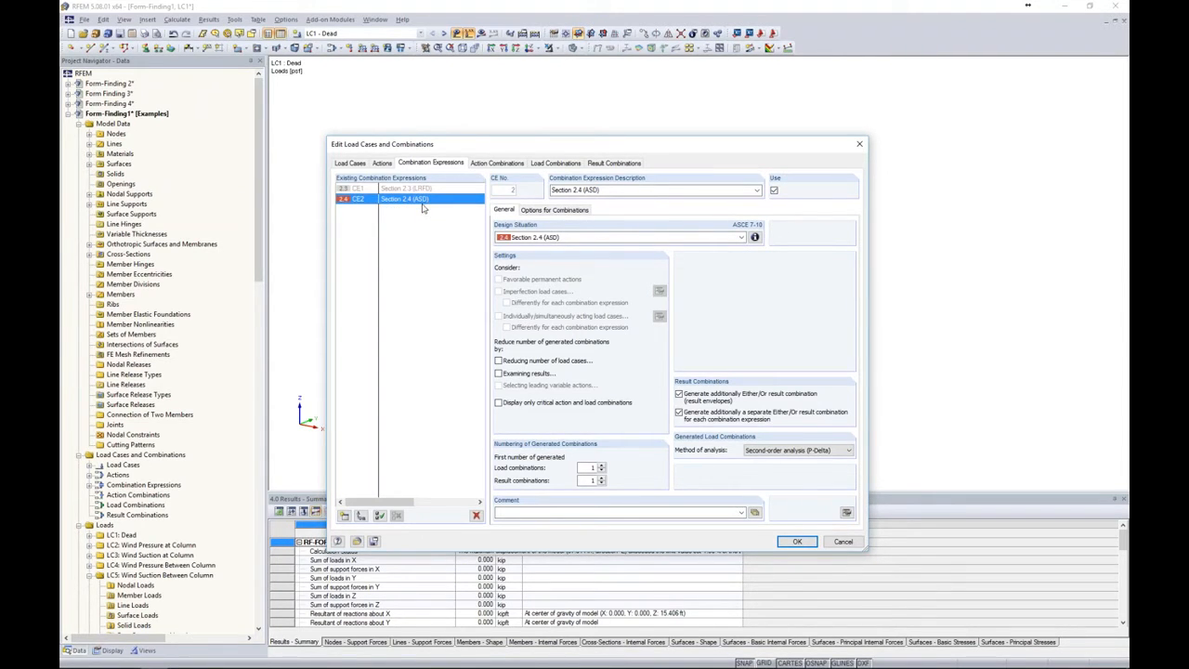
pyautogui.click(754, 237)
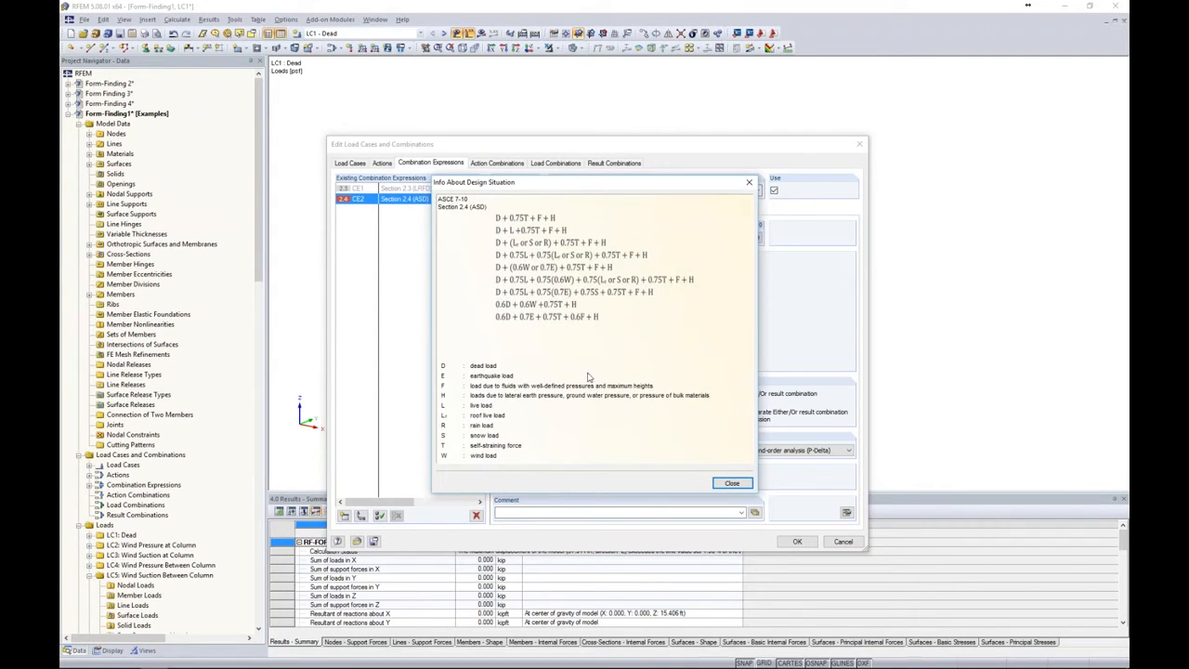
pyautogui.click(725, 484)
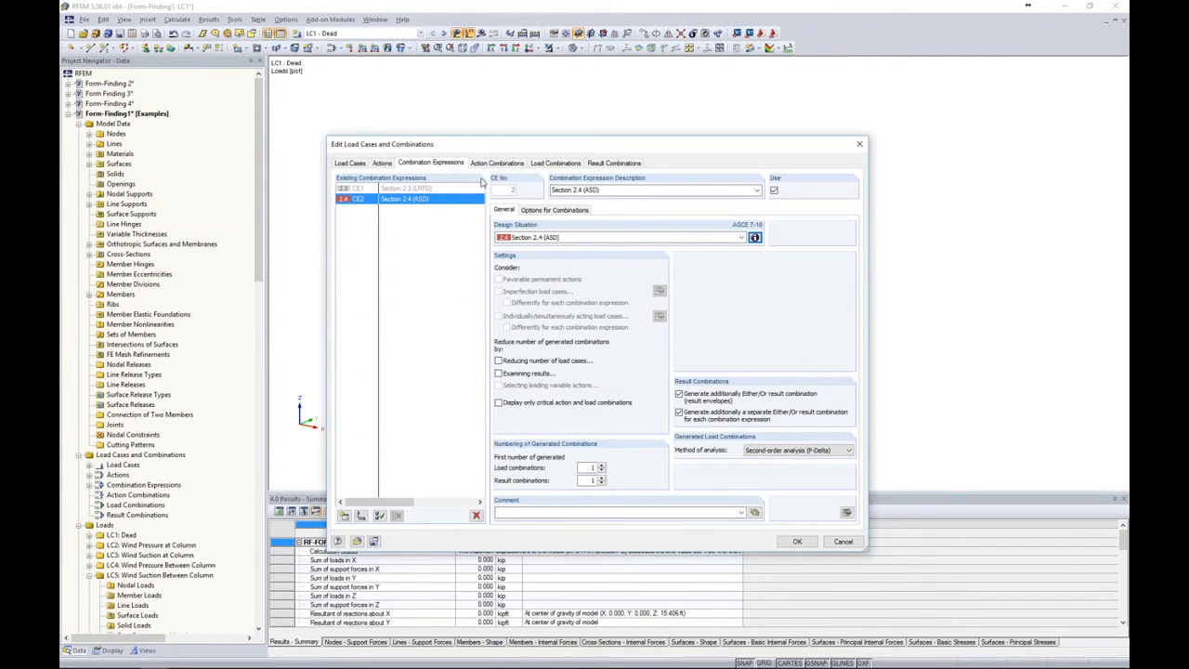
# Generate the ASD load combinations and their result combination, review both lists, and accept the load case and combination settings
pyautogui.click(555, 163)
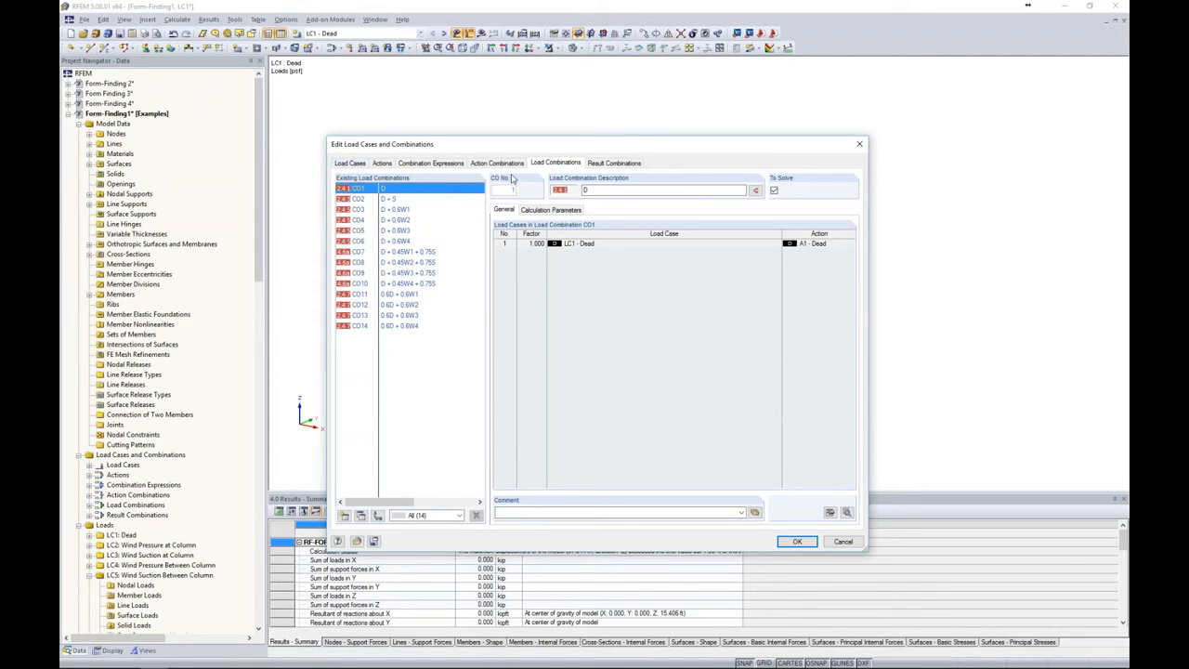
pyautogui.click(601, 165)
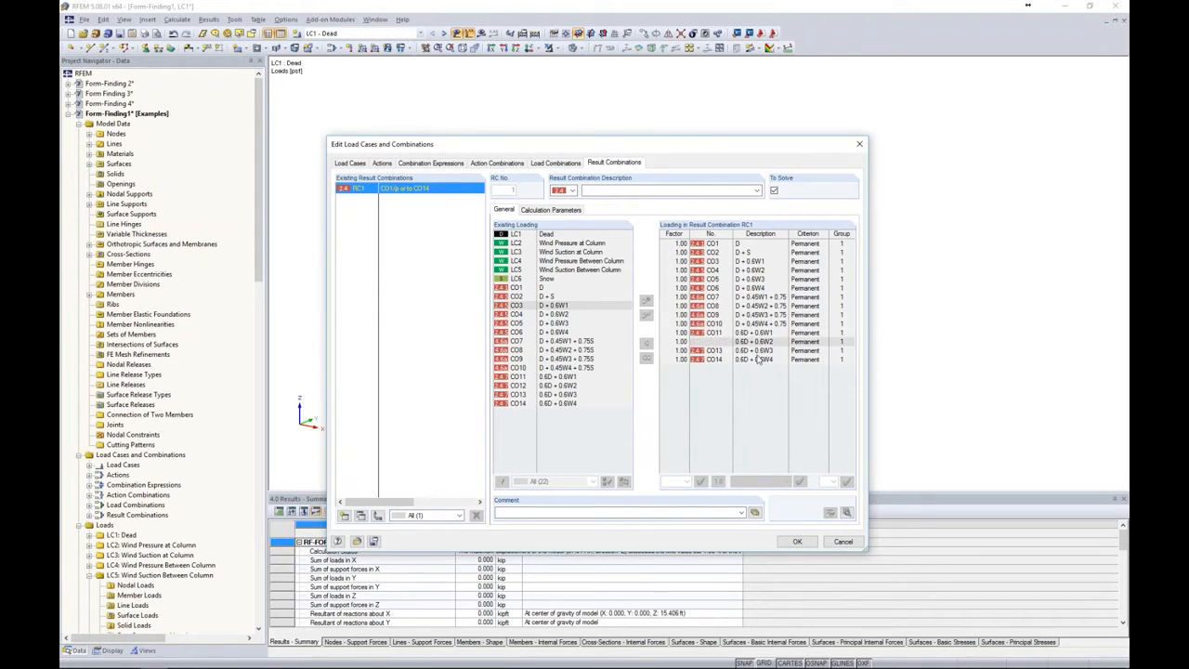
pyautogui.click(795, 541)
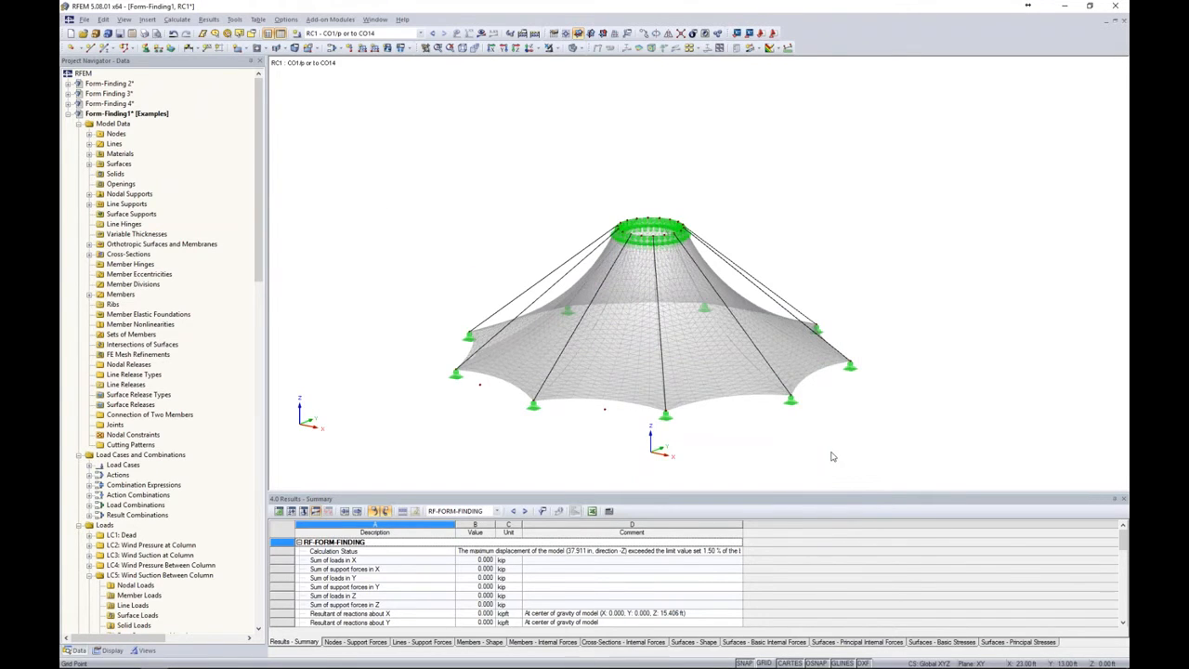
# Make load combination CO1 (D) current and calculate its results
pyautogui.click(419, 33)
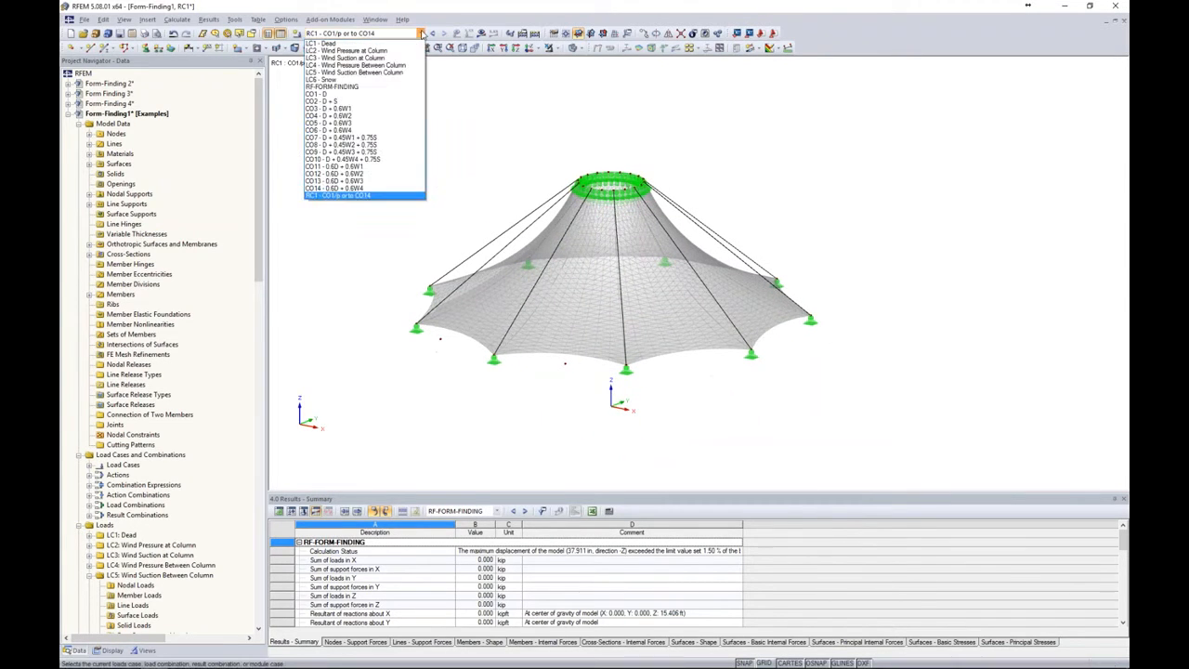
pyautogui.click(384, 94)
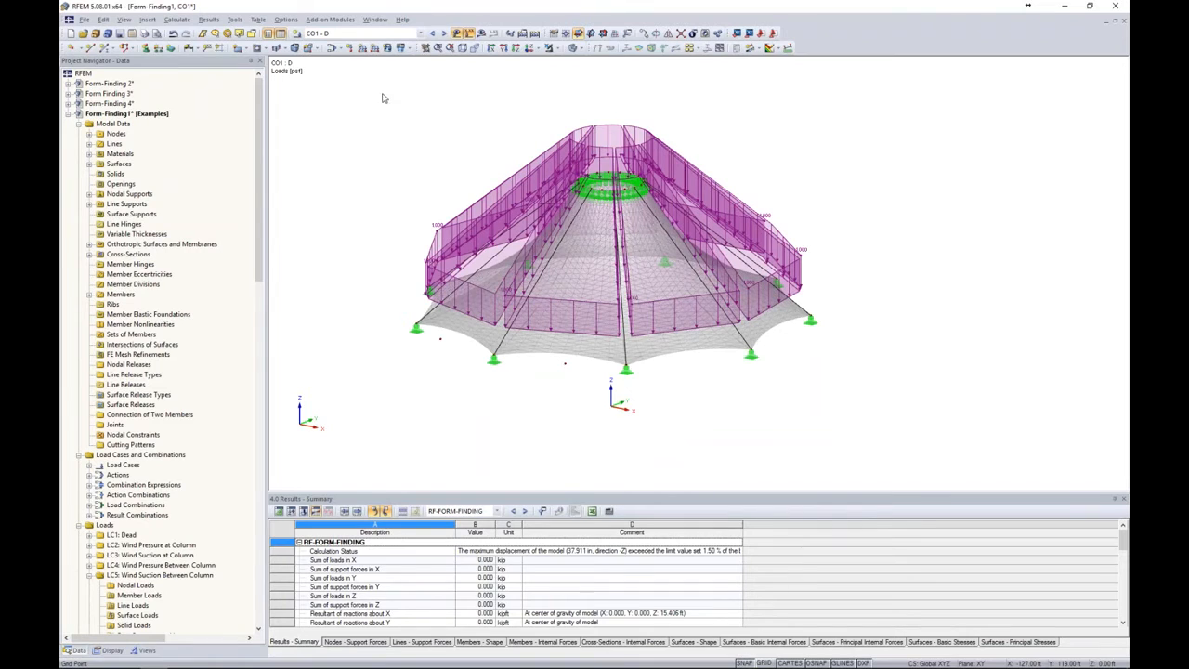
pyautogui.click(480, 33)
pyautogui.click(575, 357)
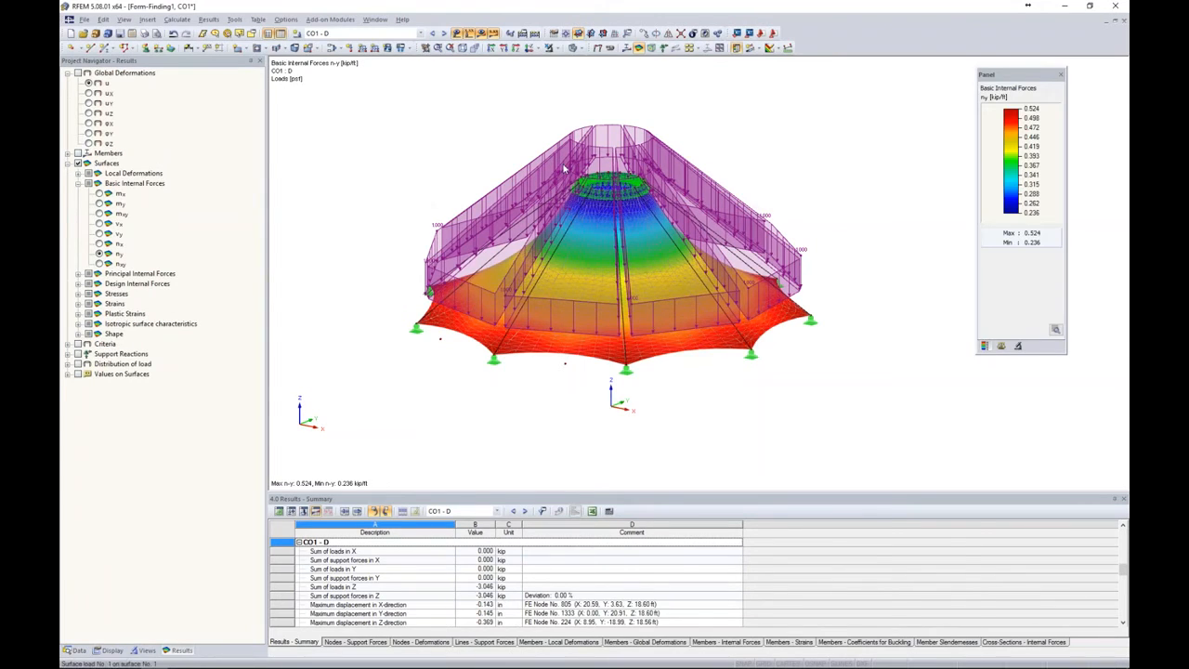
# Hide the loads and display the surface basic internal force n-x for CO1
pyautogui.click(456, 33)
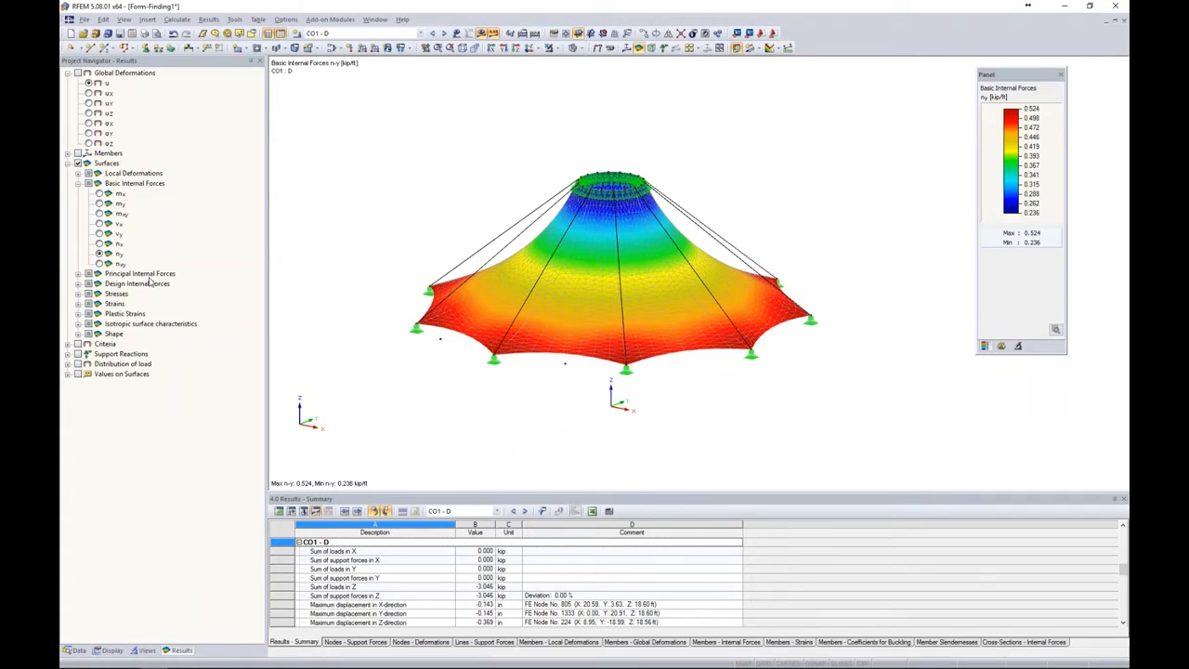
pyautogui.click(99, 243)
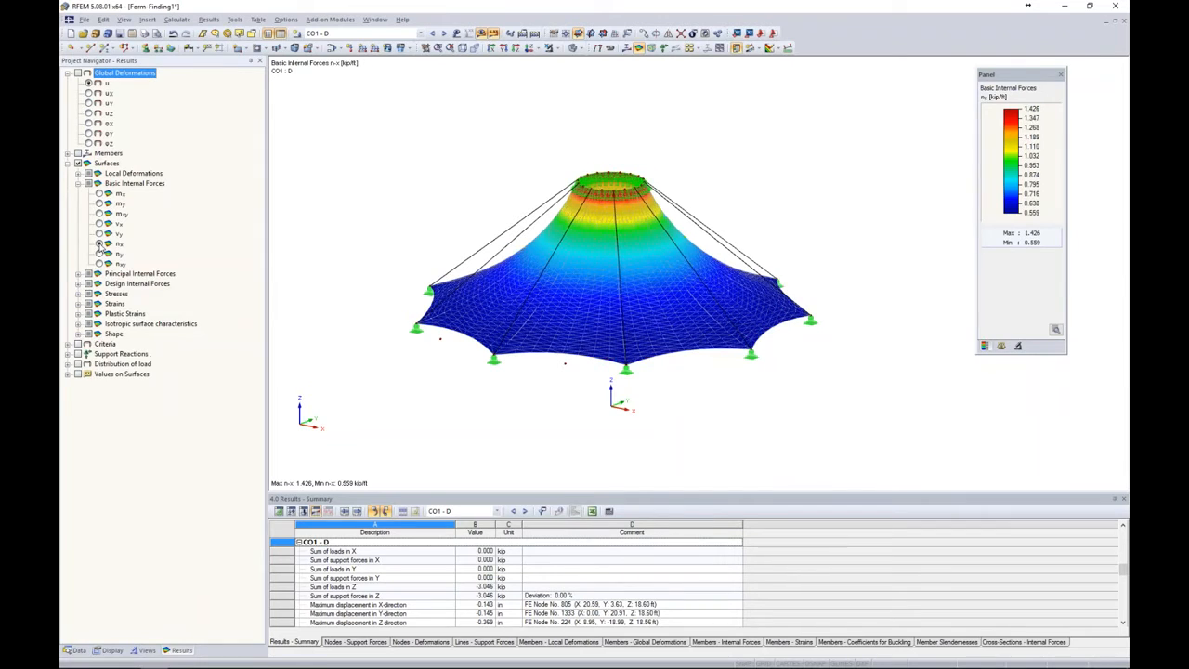
pyautogui.moveTo(726, 407); pyautogui.dragTo(782, 399, button='middle')
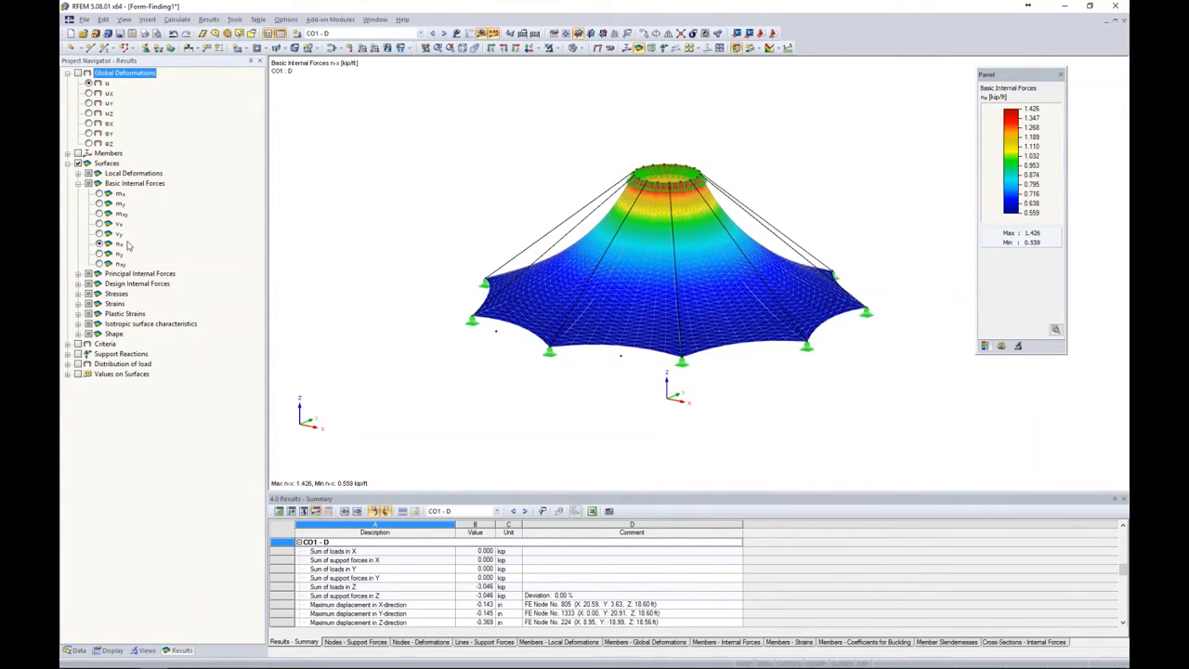
# Display the member axial force N along the membrane's edge cables together with the surface forces
pyautogui.click(67, 153)
pyautogui.click(78, 153)
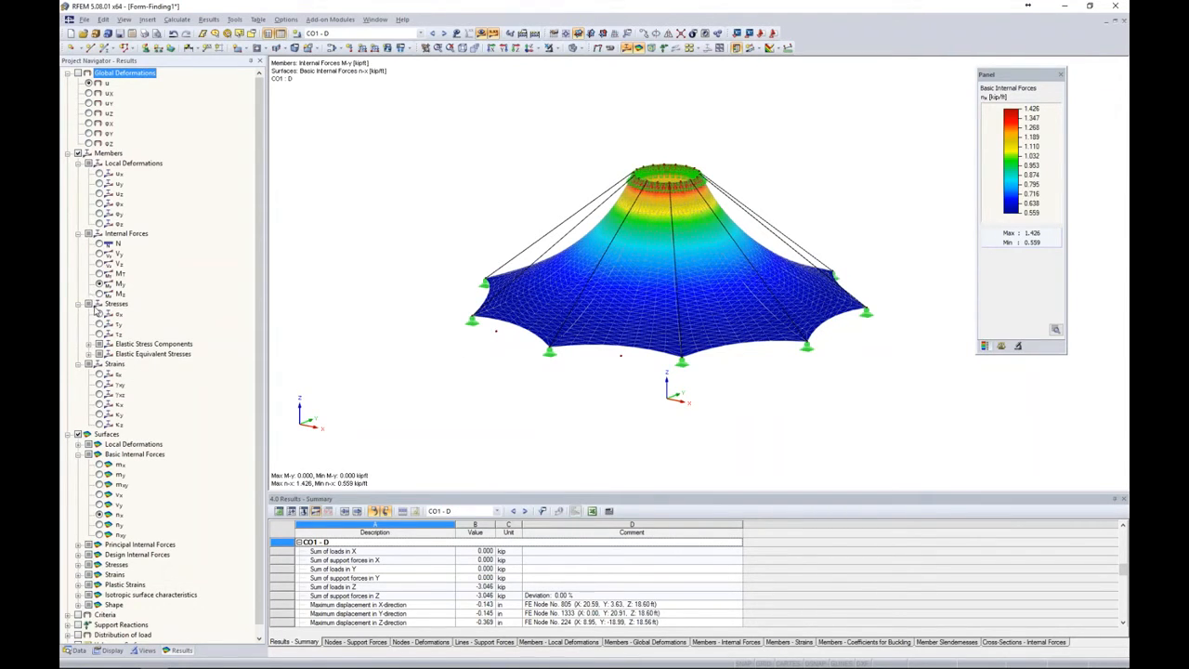
pyautogui.click(103, 243)
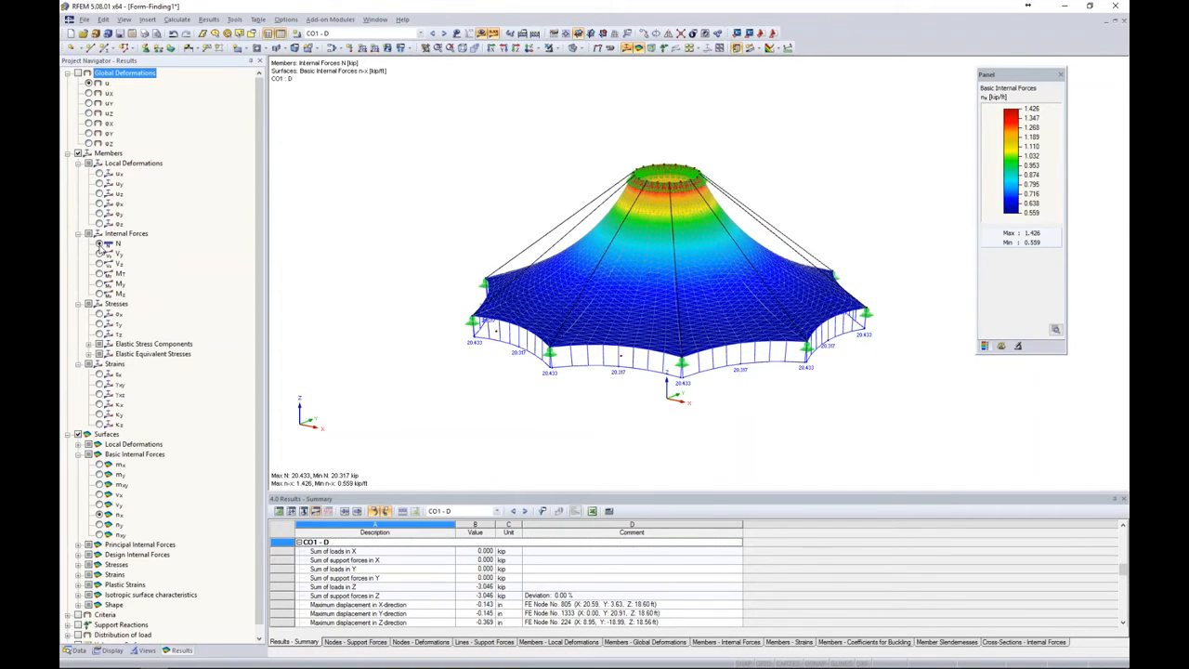
pyautogui.scroll(2, 765, 403)
pyautogui.scroll(1, 764, 403)
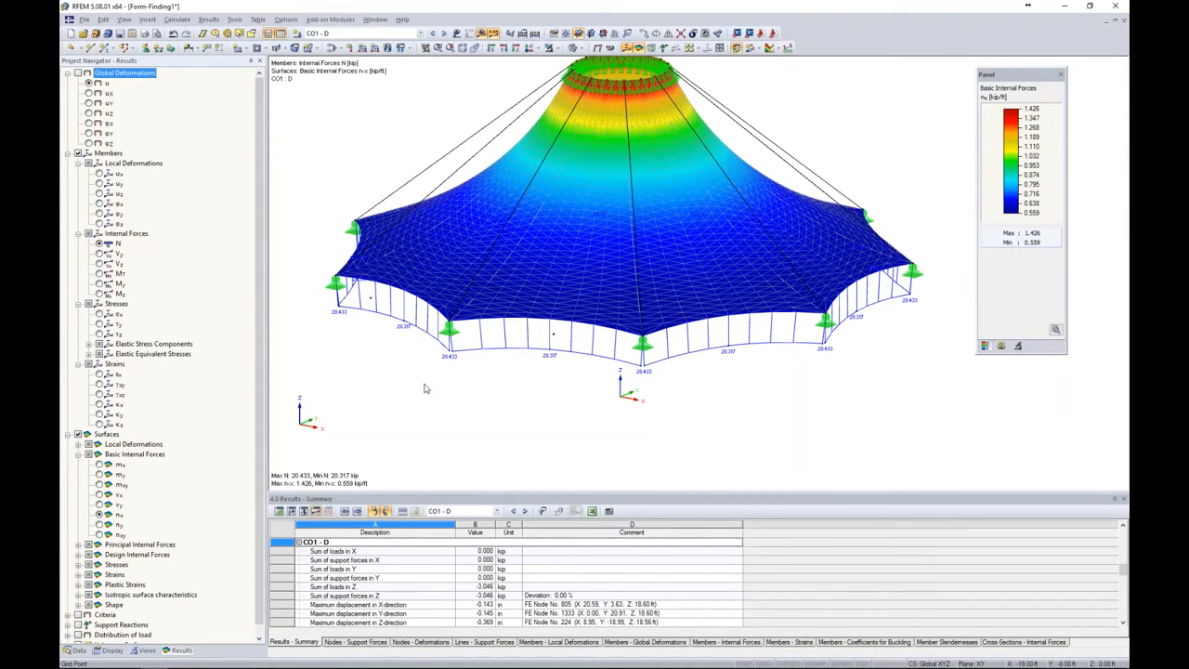
# Open the RF-LIMITS add-on module from the project's favorite add-on modules
pyautogui.click(79, 650)
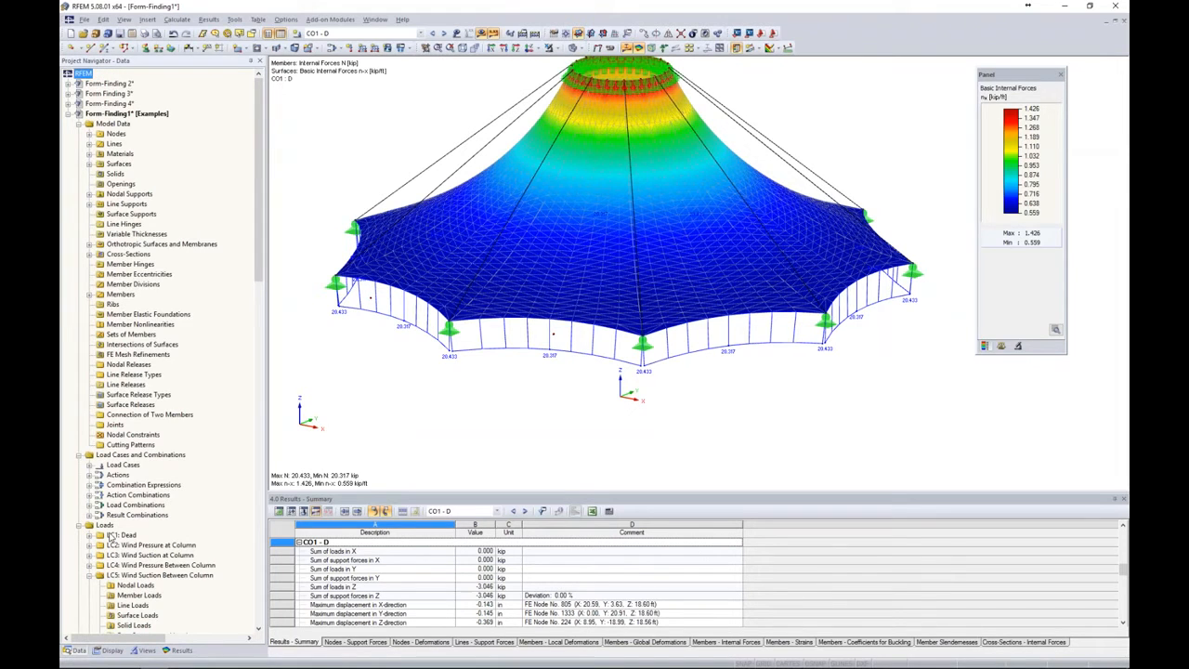
pyautogui.moveTo(562, 391); pyautogui.dragTo(567, 394, button='middle')
pyautogui.scroll(-3, 558, 336)
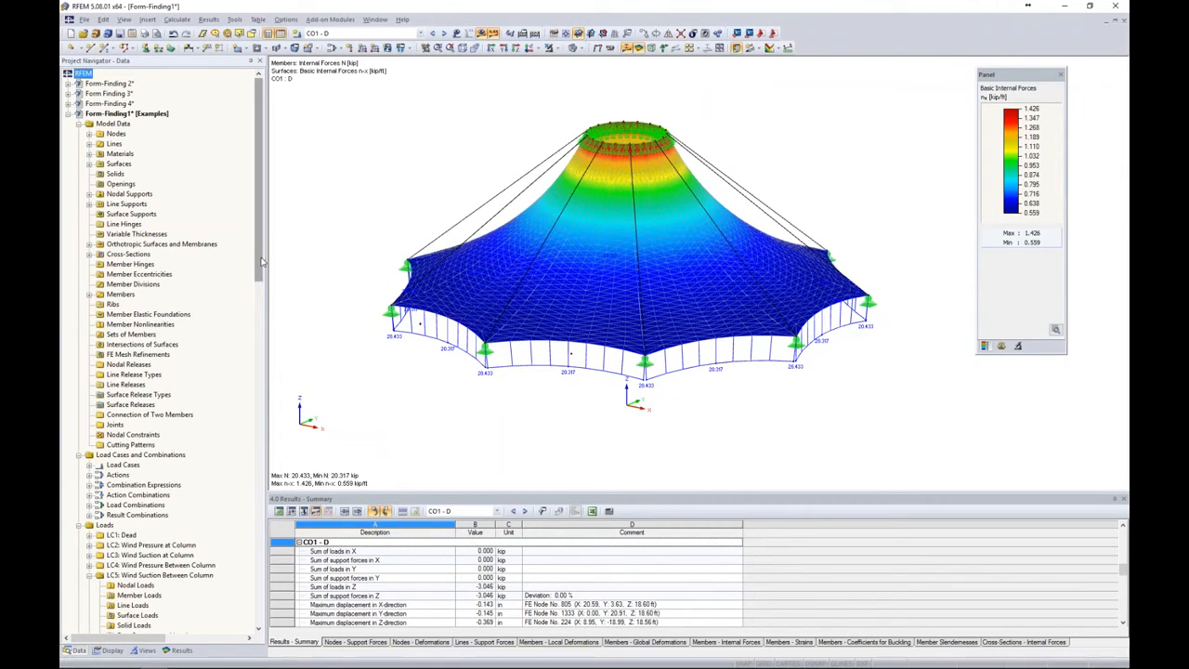
pyautogui.scroll(-10, 252, 367)
pyautogui.moveTo(252, 367); pyautogui.dragTo(256, 428)
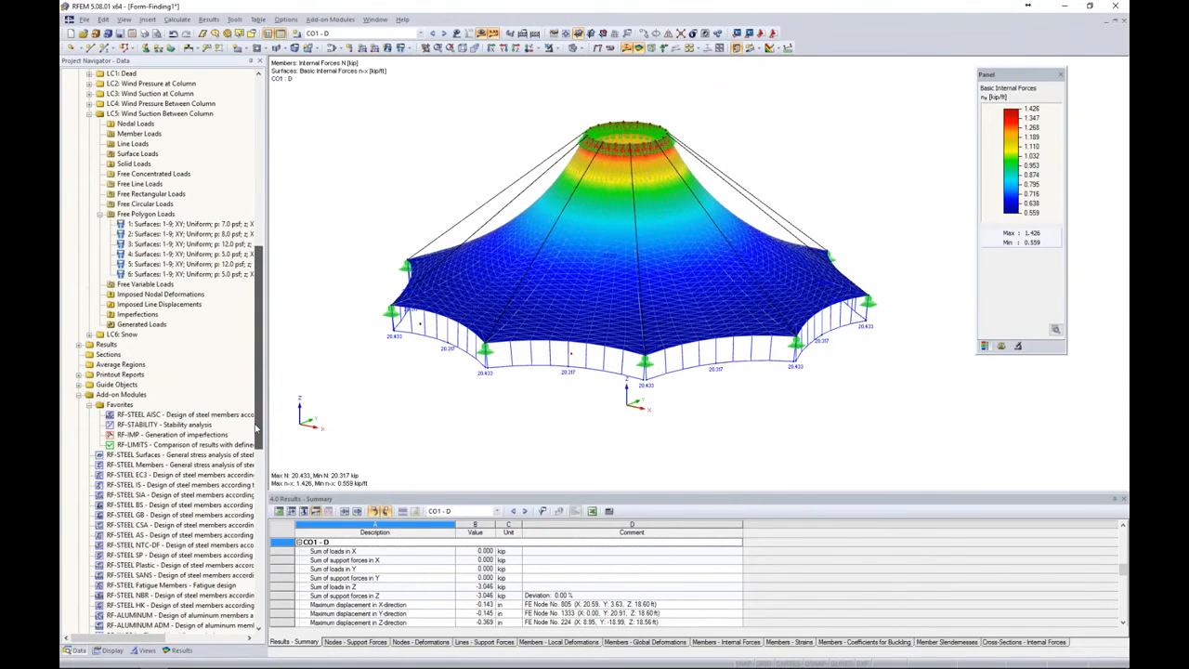
pyautogui.doubleClick(174, 446)
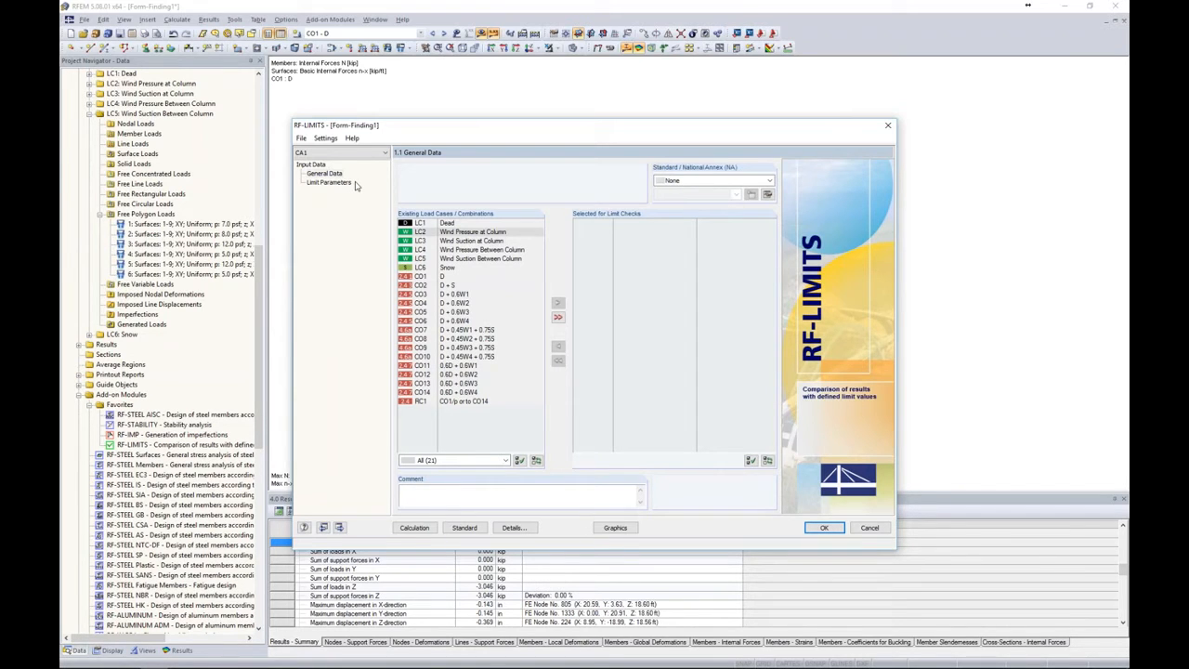
# Name the RF-LIMITS case "Max Dead" and select load combination CO1 for its limit checks
pyautogui.click(302, 140)
pyautogui.click(284, 169)
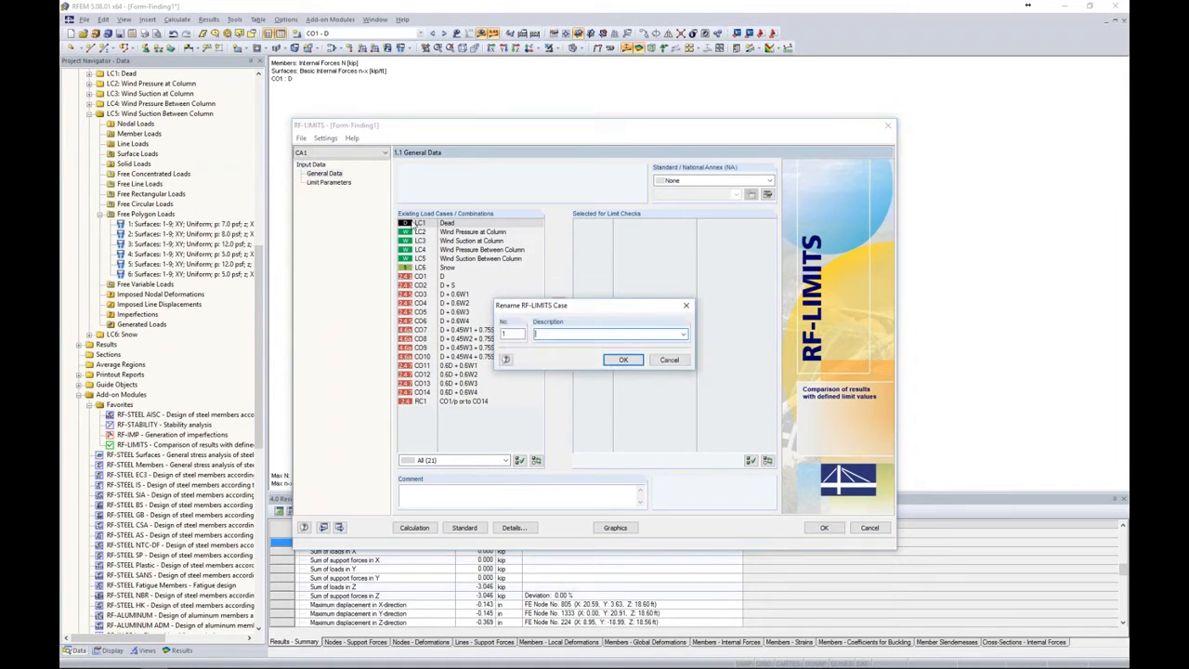
pyautogui.write('Max Dead')
pyautogui.click(624, 361)
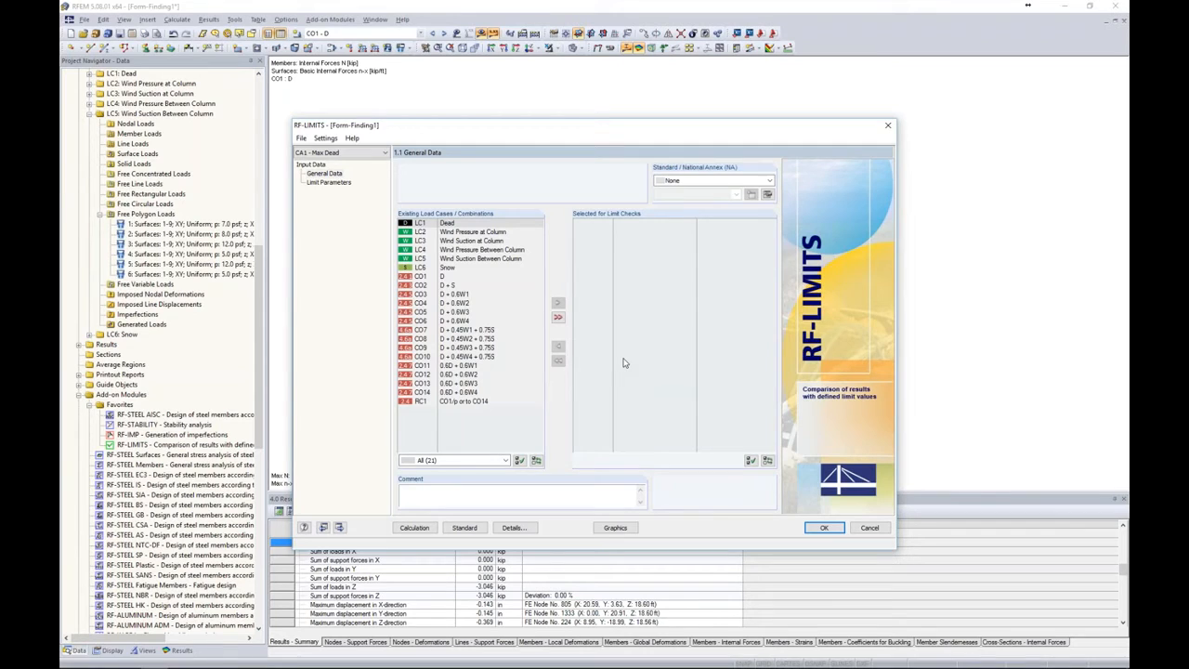
pyautogui.doubleClick(455, 277)
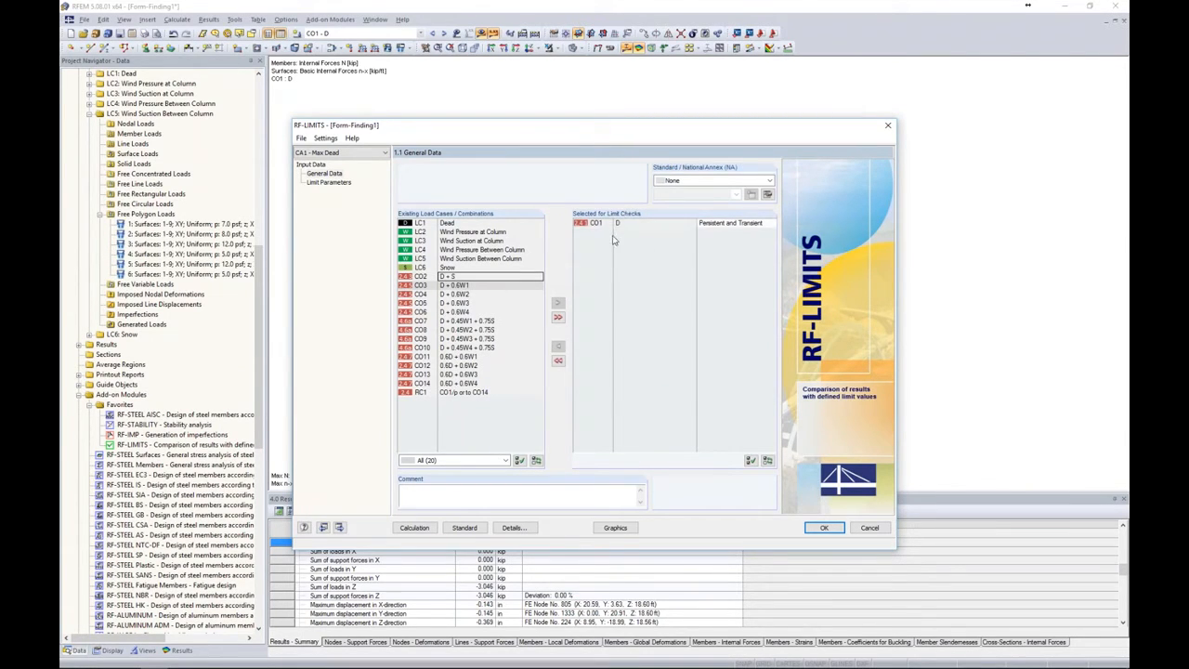
# Define limit no. 1 as "Membrane" with object type Surface, applied to surfaces 1-9
pyautogui.click(321, 183)
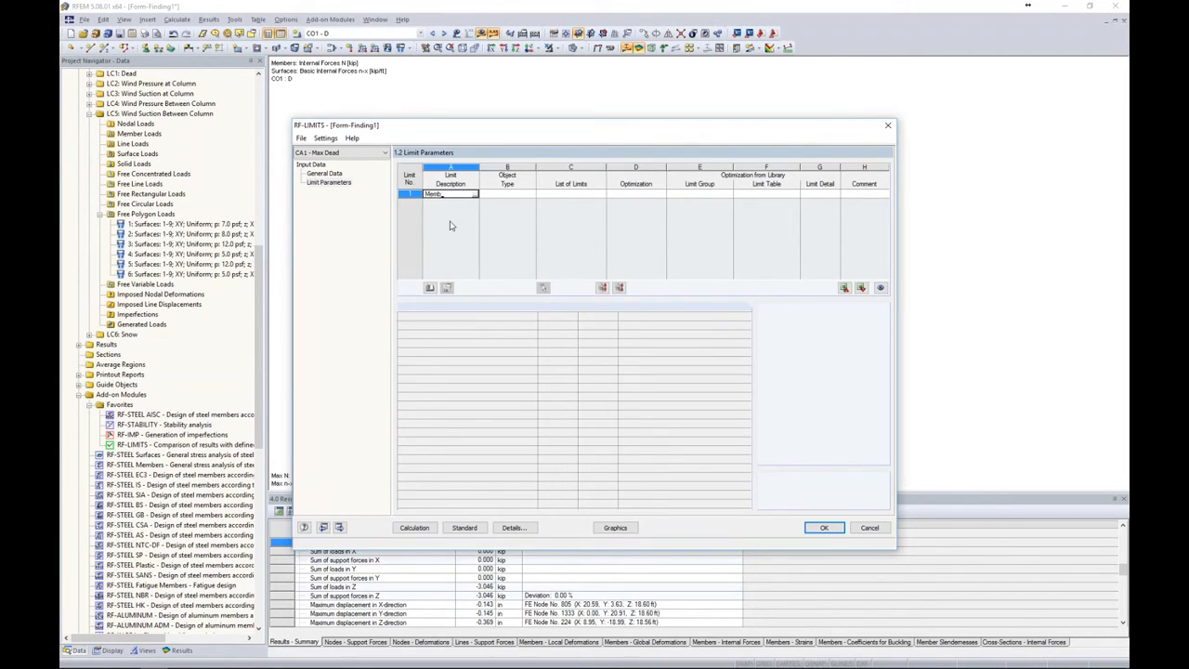
pyautogui.press('Tab')
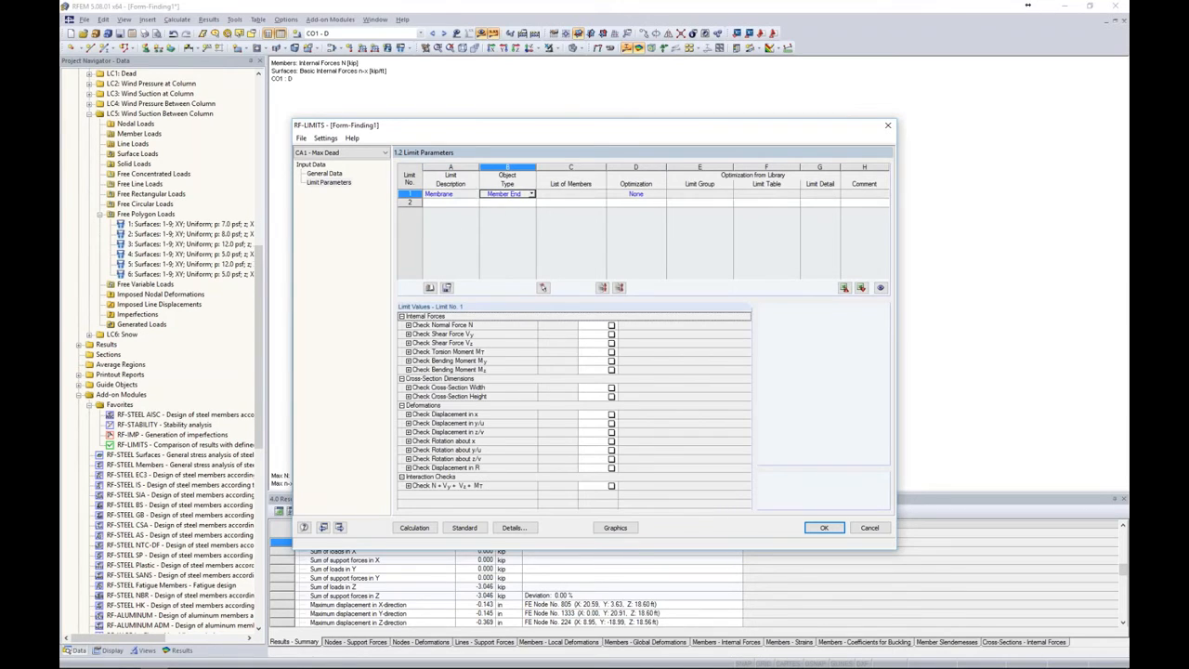
pyautogui.click(531, 195)
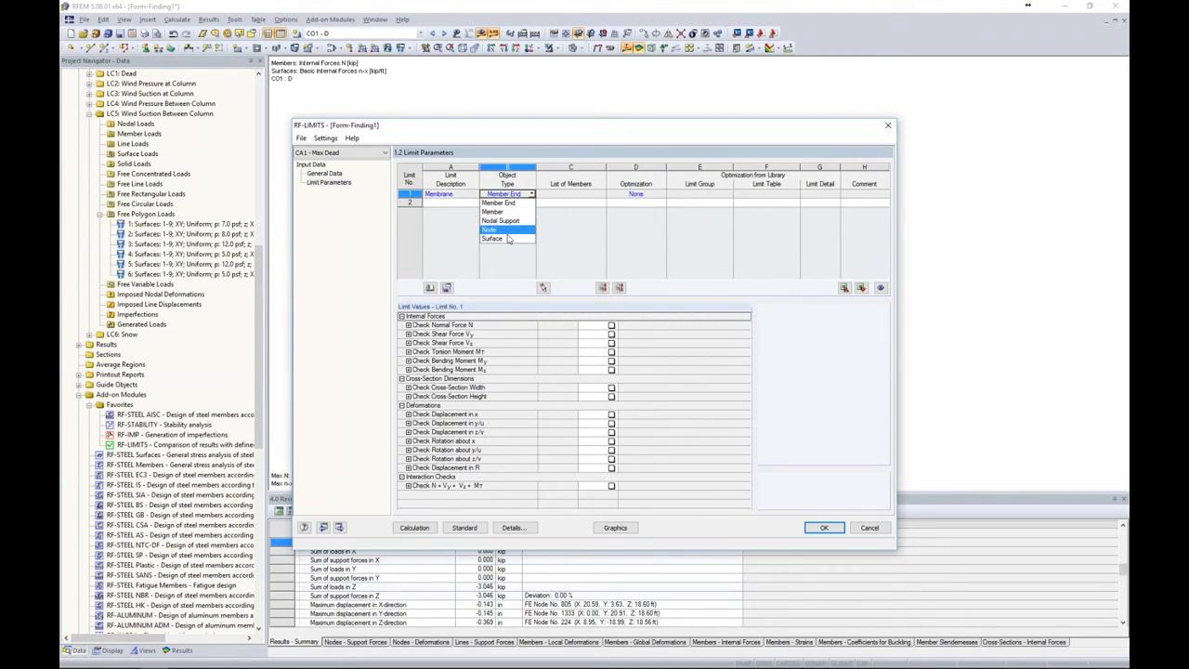
pyautogui.click(507, 242)
pyautogui.click(550, 195)
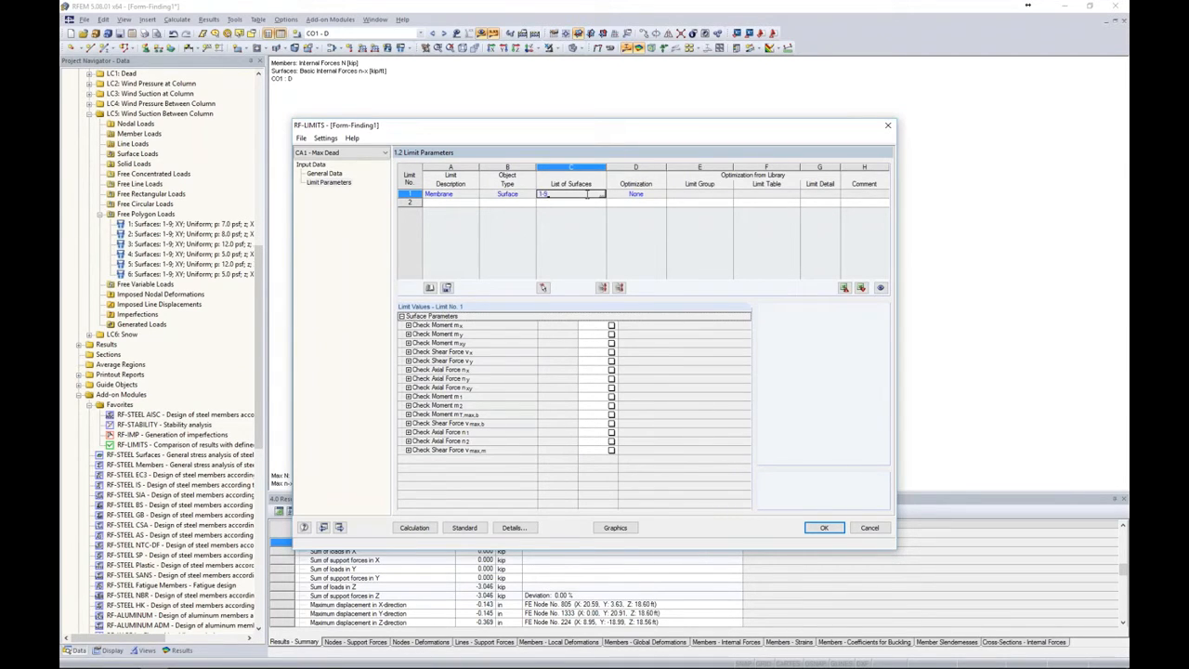
pyautogui.write('1-9')
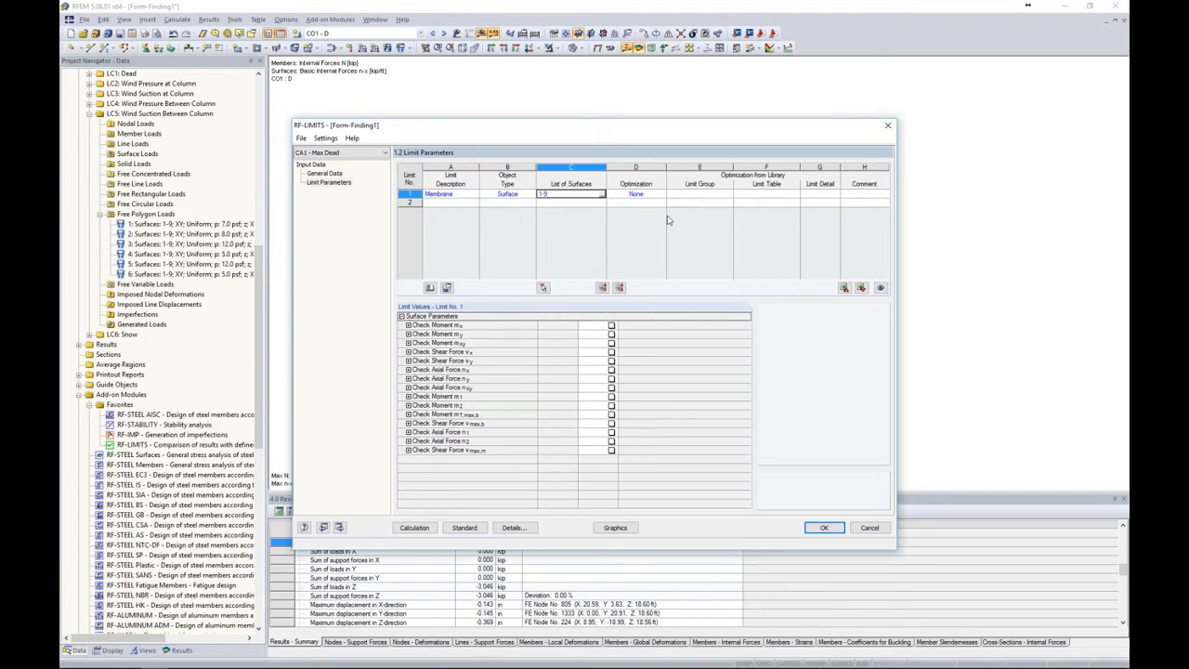
pyautogui.click(688, 203)
pyautogui.click(570, 194)
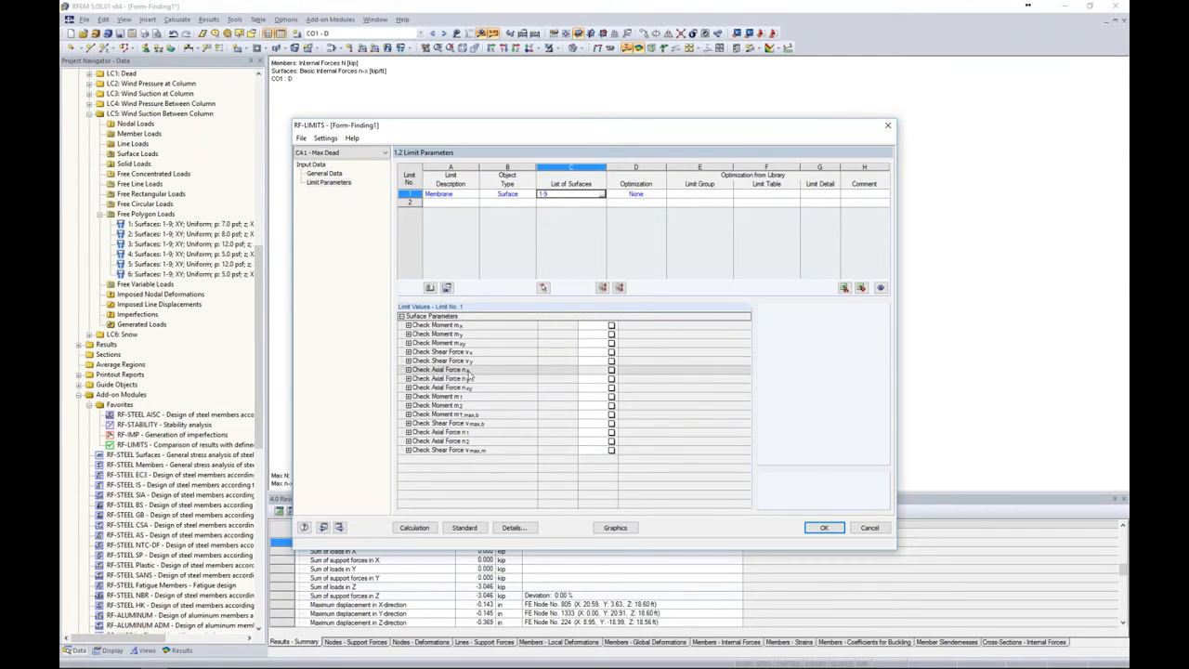
# Enable the axial force n-x check for the membrane limit with a maximum of 0.430 kip/ft and Range Between
pyautogui.click(611, 369)
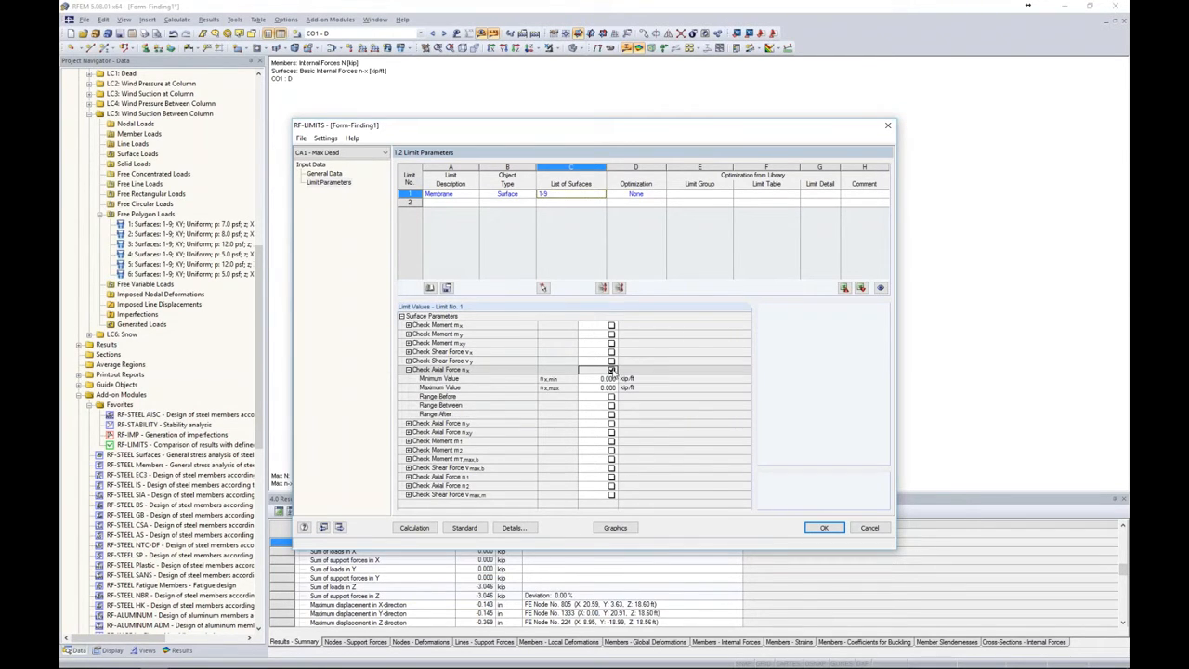
pyautogui.click(599, 388)
pyautogui.click(598, 388)
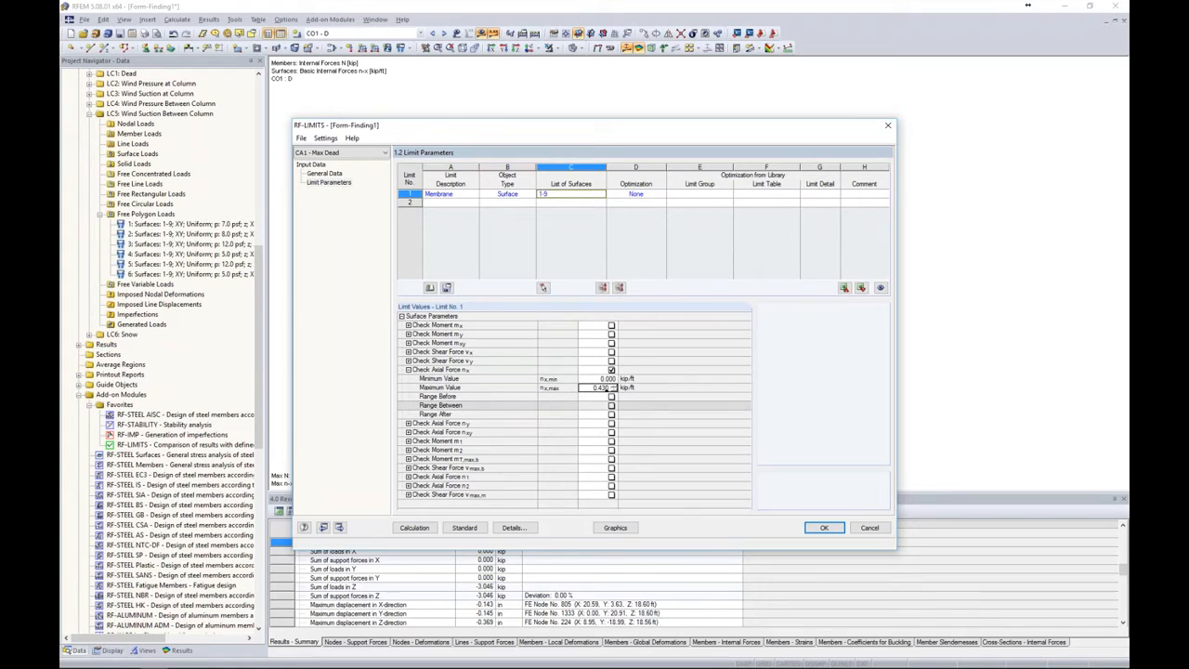
pyautogui.click(611, 406)
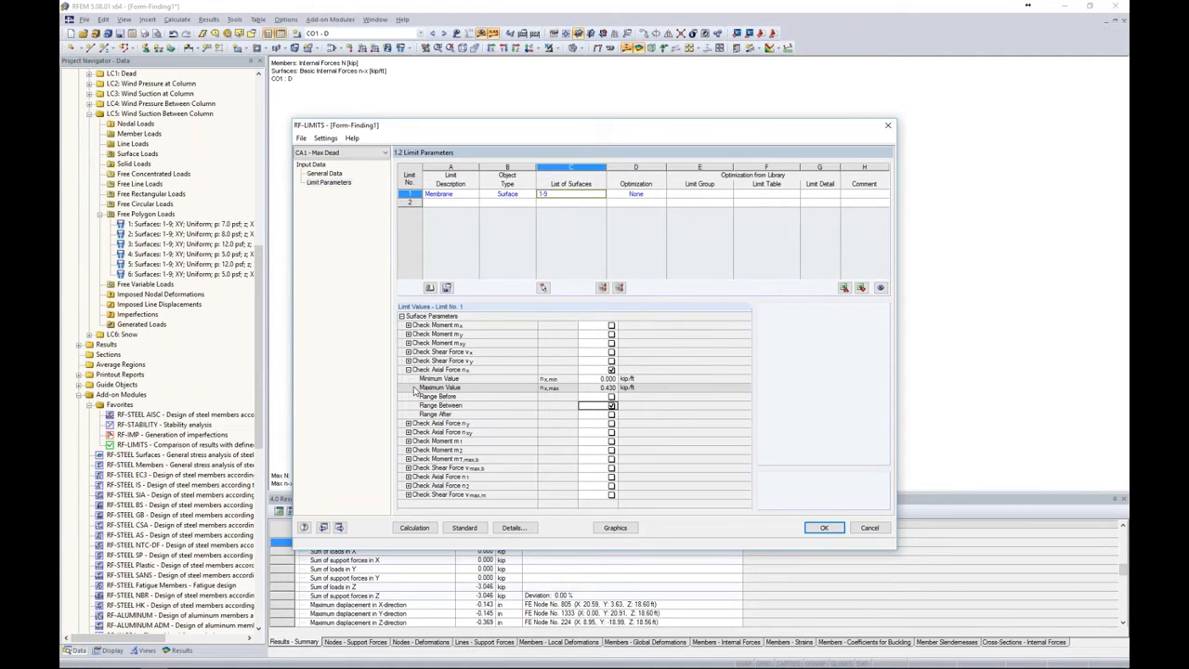
# Enable the axial force n-y check for the membrane limit with a maximum of 0.370 kip/ft and Range Between
pyautogui.click(611, 423)
pyautogui.click(604, 440)
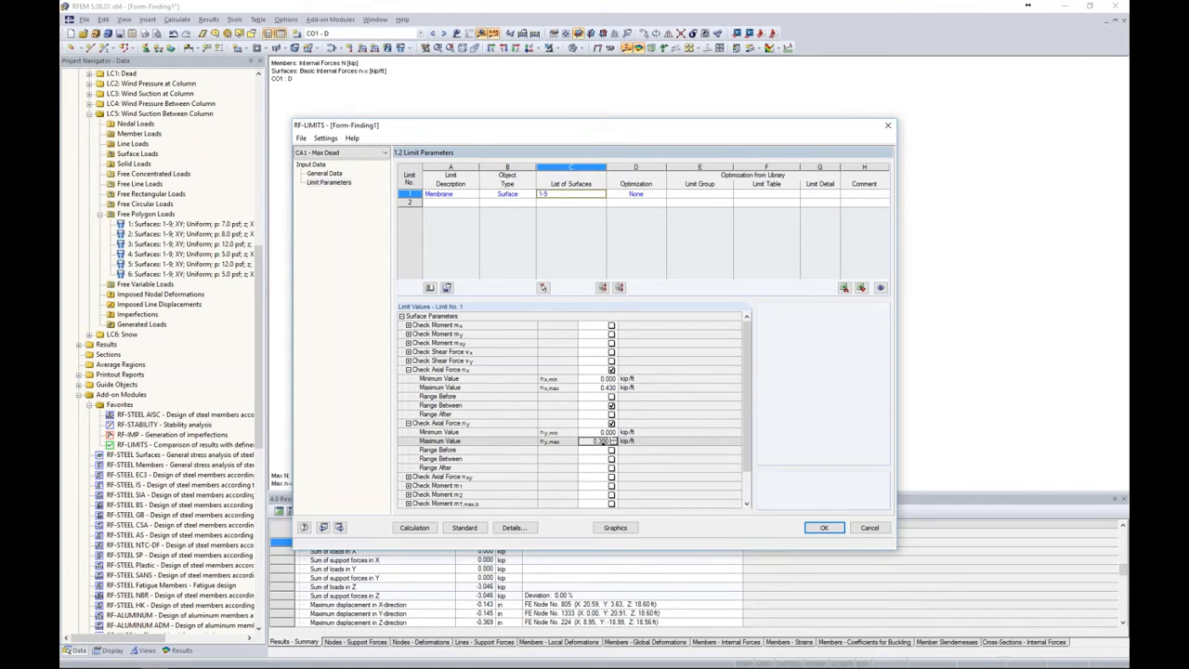
pyautogui.write('0.370')
pyautogui.click(611, 459)
# Calculate the Max Dead limit checks, review the results by loading, and accept the RF-LIMITS case
pyautogui.click(435, 528)
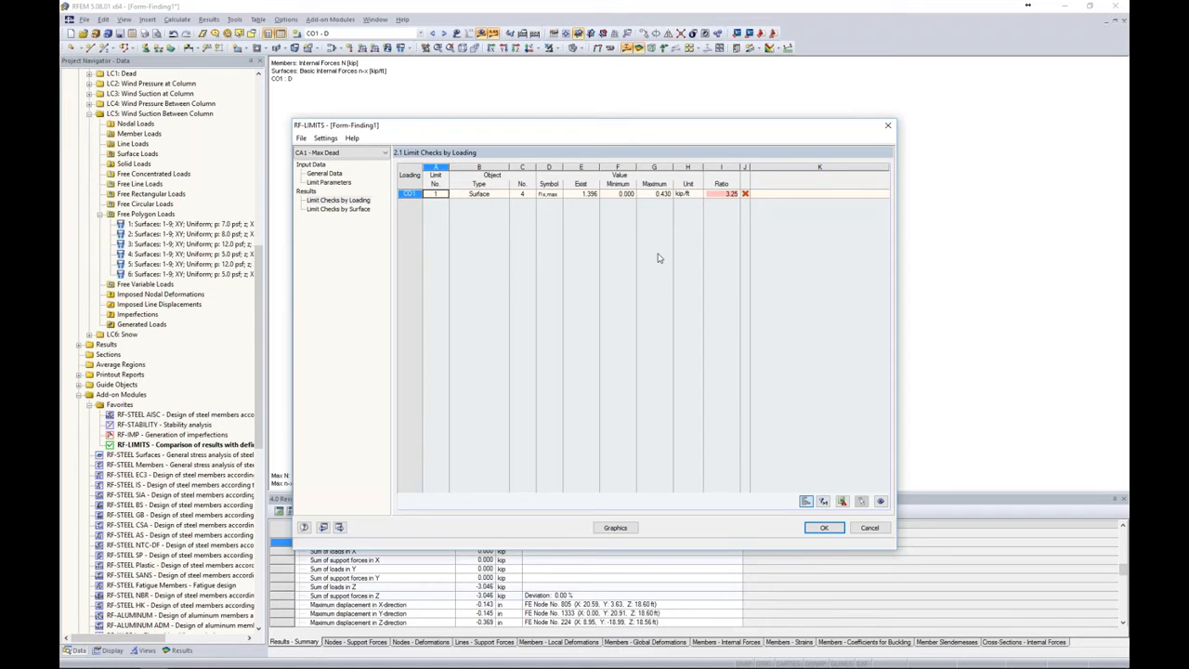
pyautogui.click(824, 527)
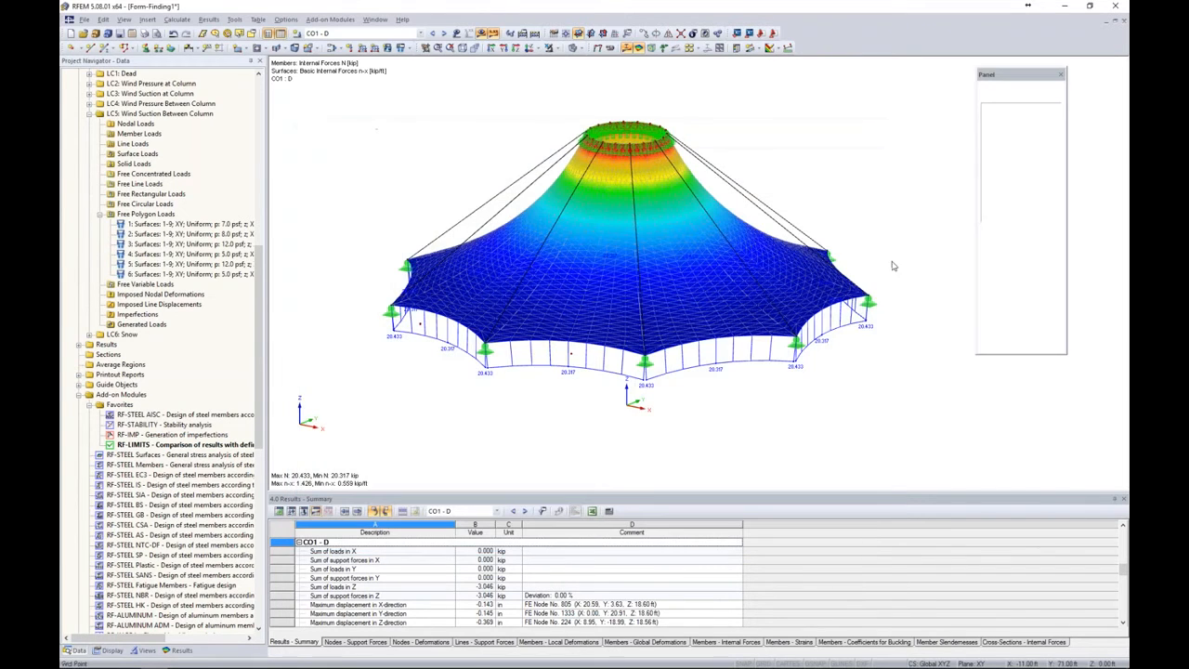
# Select the whole membrane model and open the orthotropic stiffness settings of surfaces 1-9 for editing
pyautogui.moveTo(590, 239); pyautogui.dragTo(420, 179)
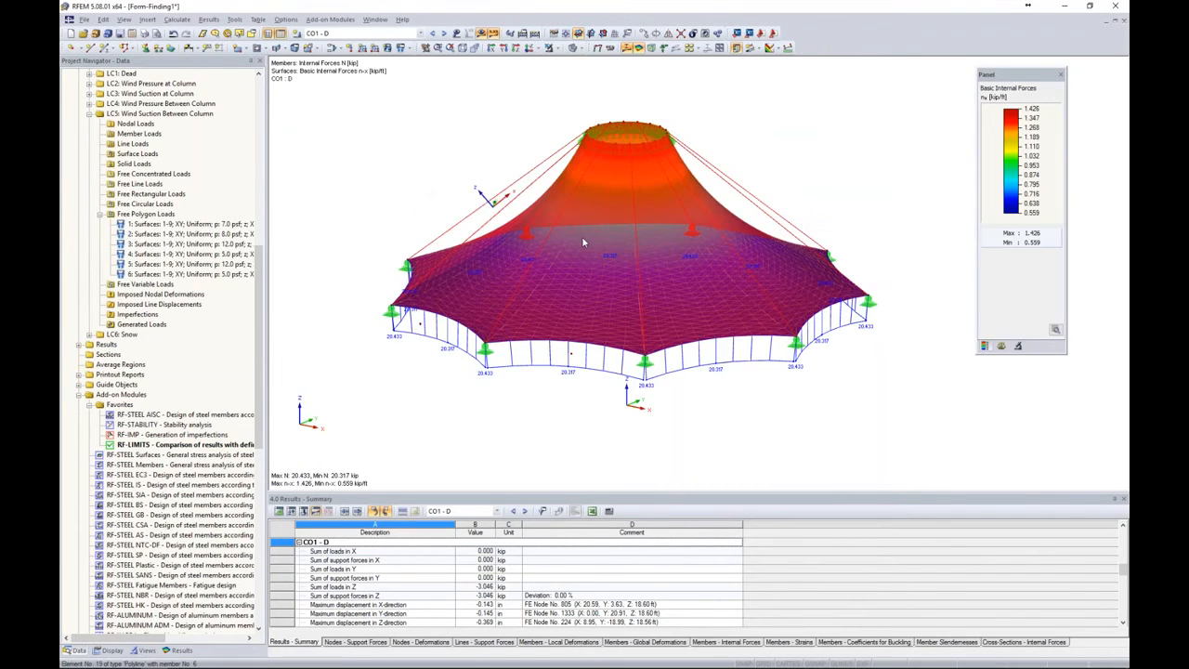
pyautogui.rightClick(628, 321)
pyautogui.moveTo(659, 324)
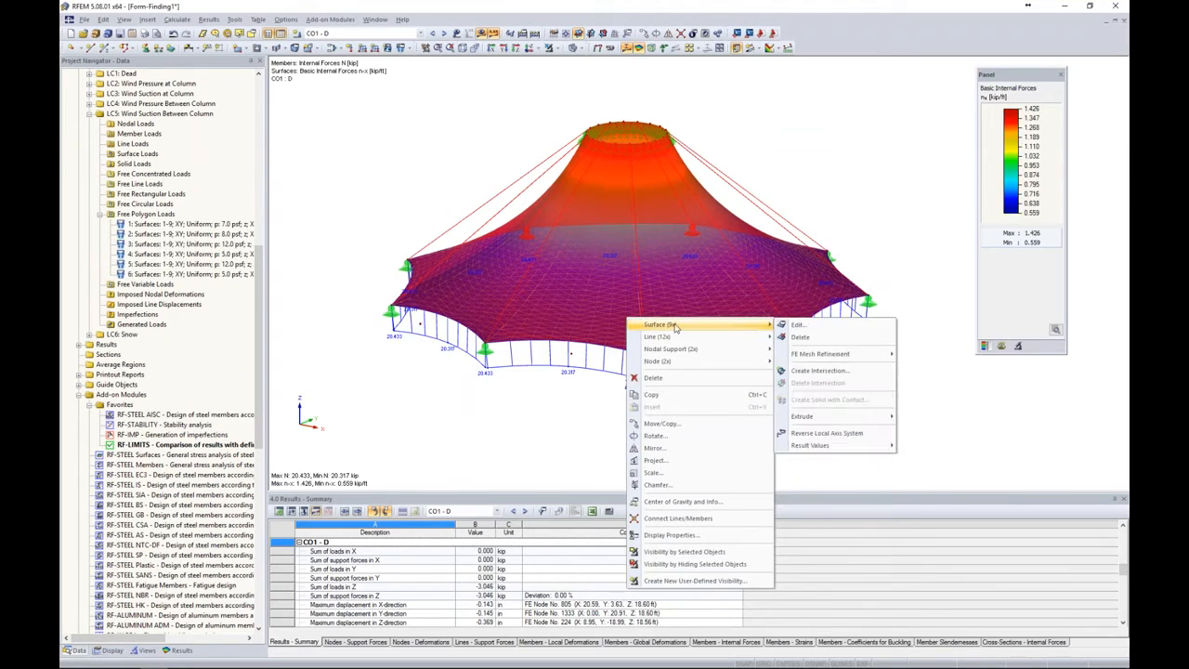
pyautogui.click(804, 327)
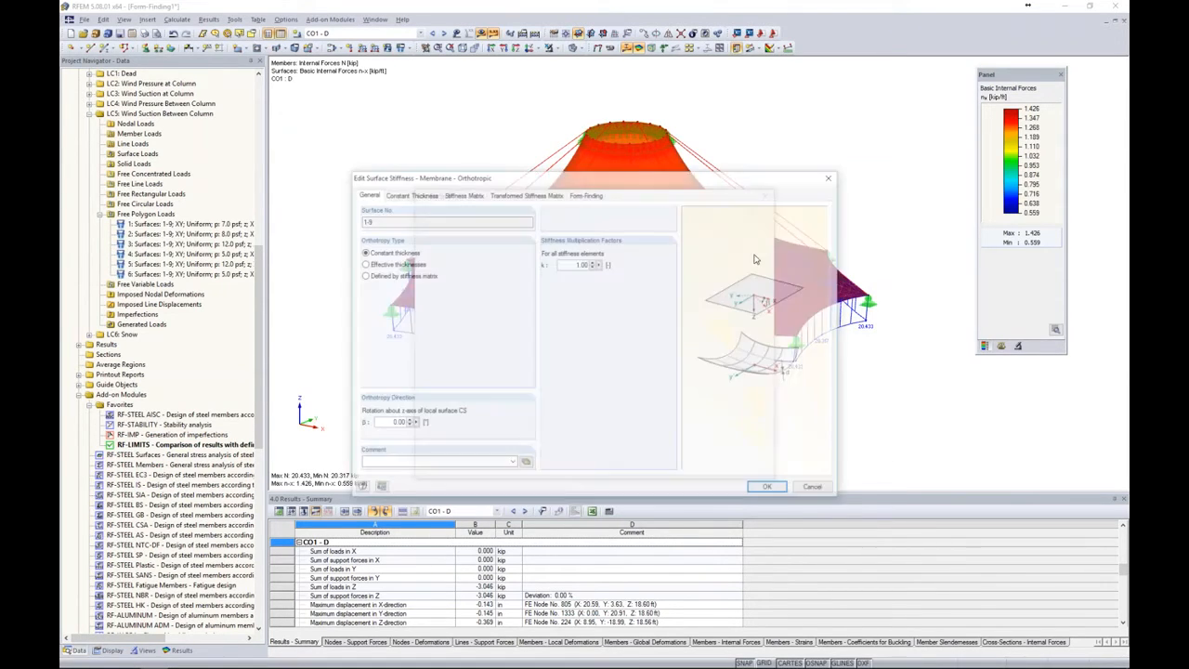
# Set the form-finding prestress force of membrane surfaces 1-9 to 0.14 kip/ft in both the warp and weft directions
pyautogui.click(585, 194)
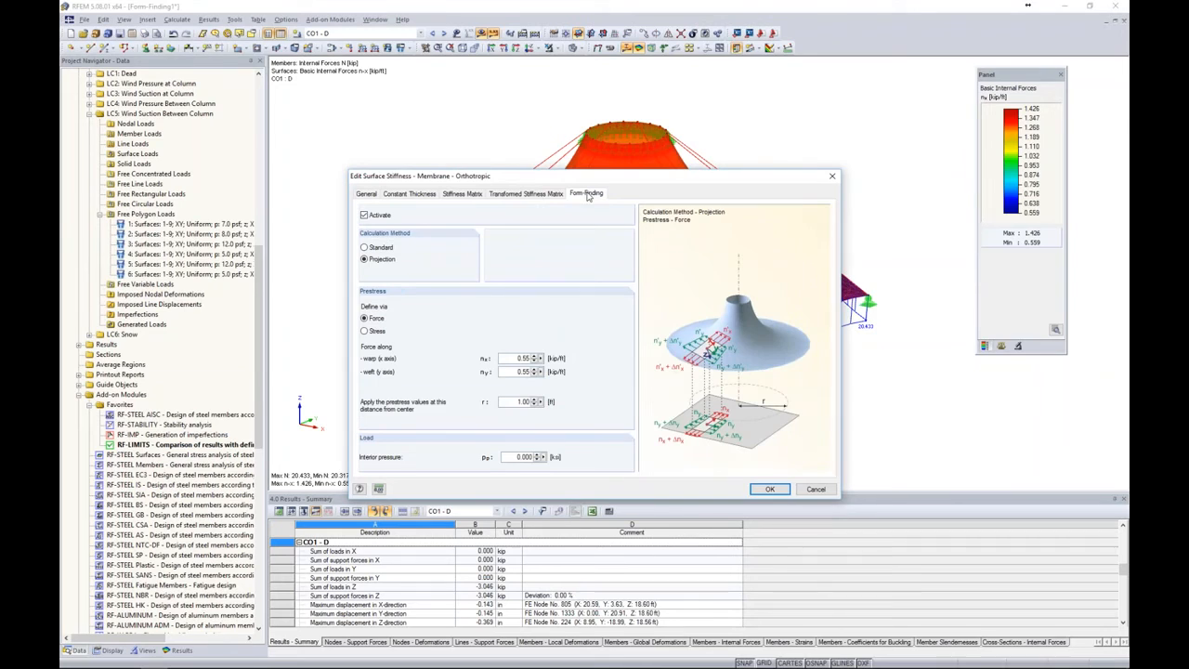
pyautogui.doubleClick(514, 358)
pyautogui.write('0')
pyautogui.press('Tab')
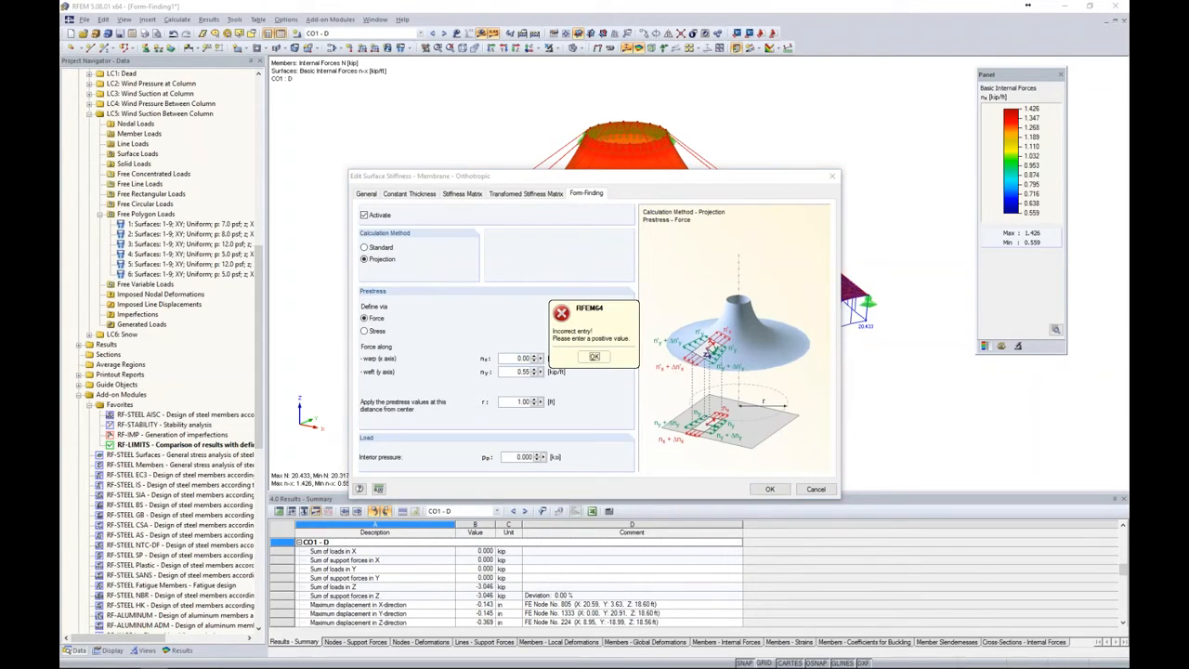
pyautogui.click(594, 356)
pyautogui.write('0.1')
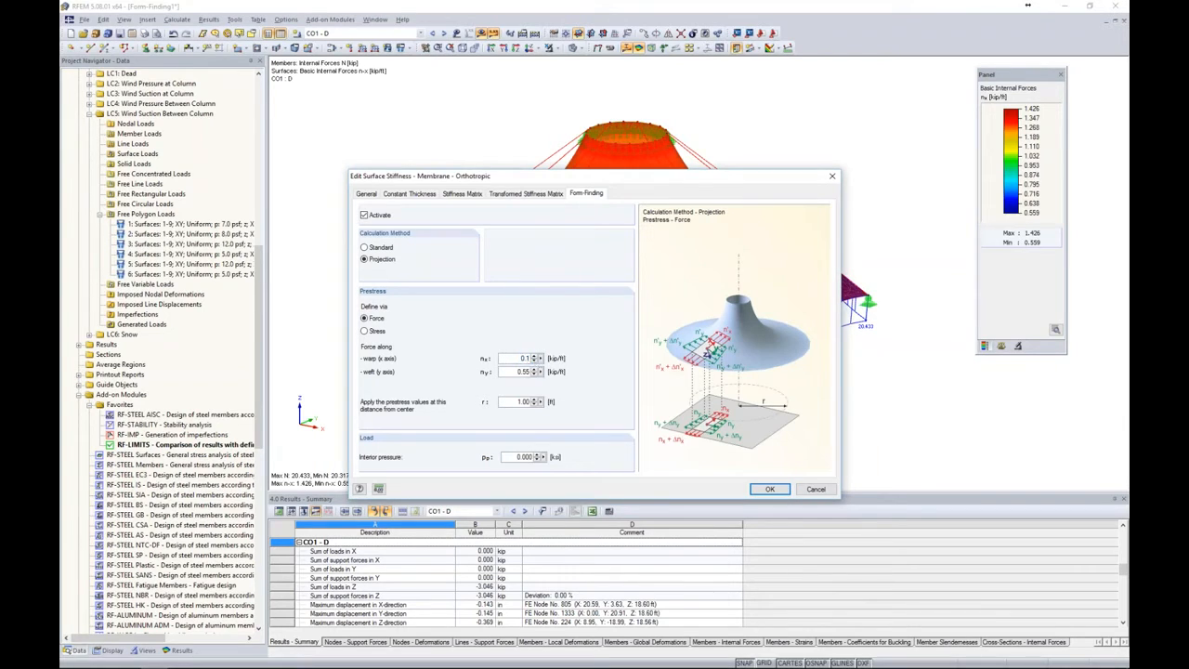
pyautogui.write('0.14')
pyautogui.press('Tab')
pyautogui.click(769, 488)
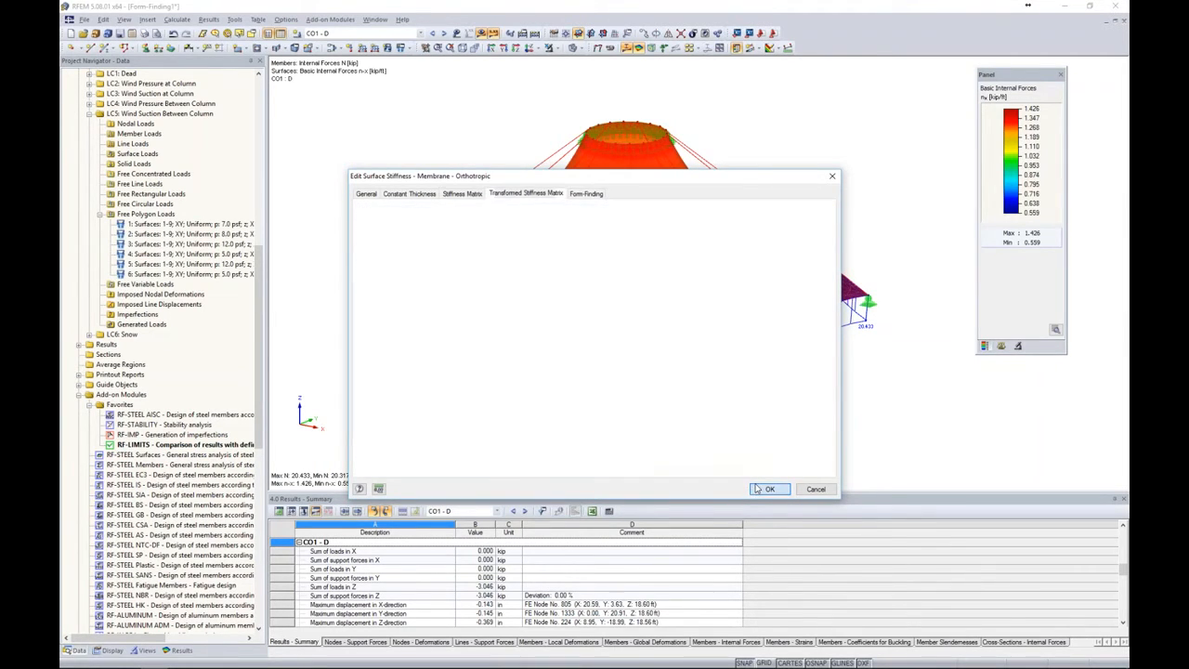
pyautogui.click(574, 360)
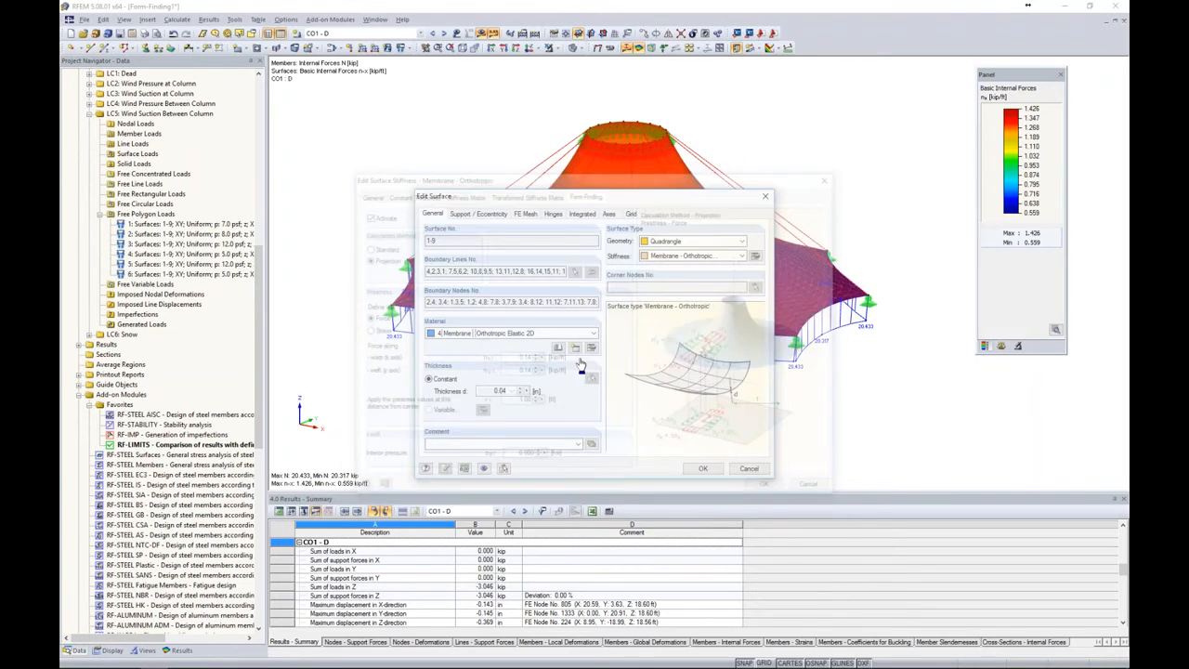
pyautogui.click(703, 468)
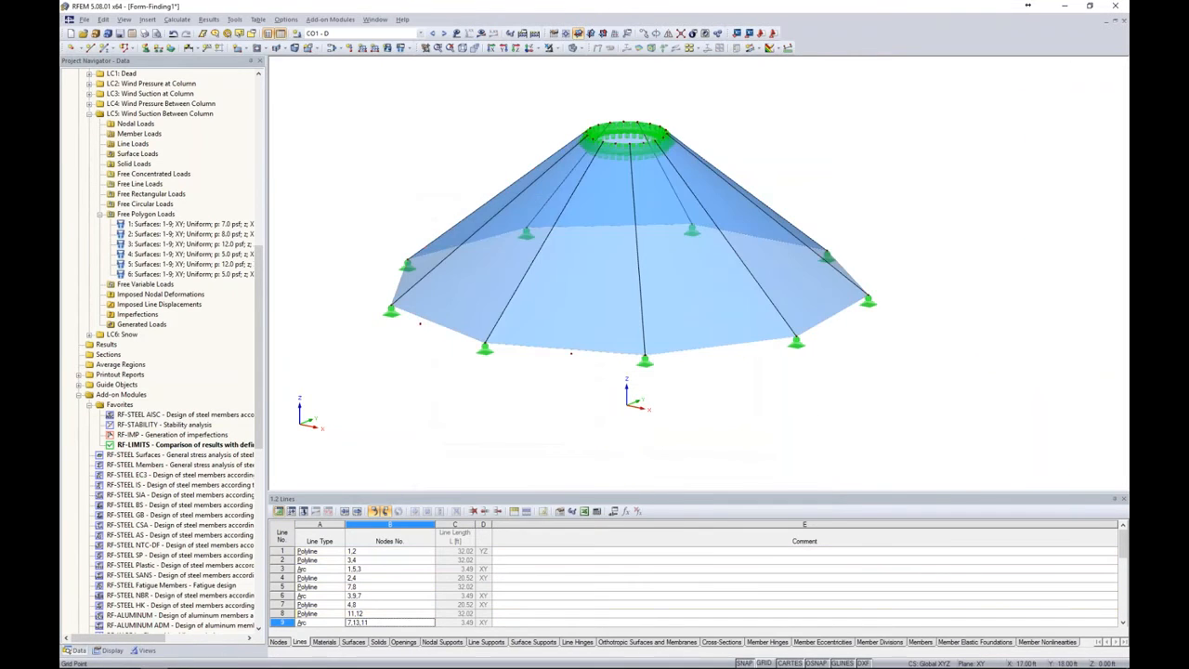
# Run the RF-LIMITS calculation for the Max Dead case with load combination CO1
pyautogui.keyDown('ctrl'); pyautogui.moveTo(743, 364); pyautogui.dragTo(821, 371, button='middle'); pyautogui.keyUp('ctrl')
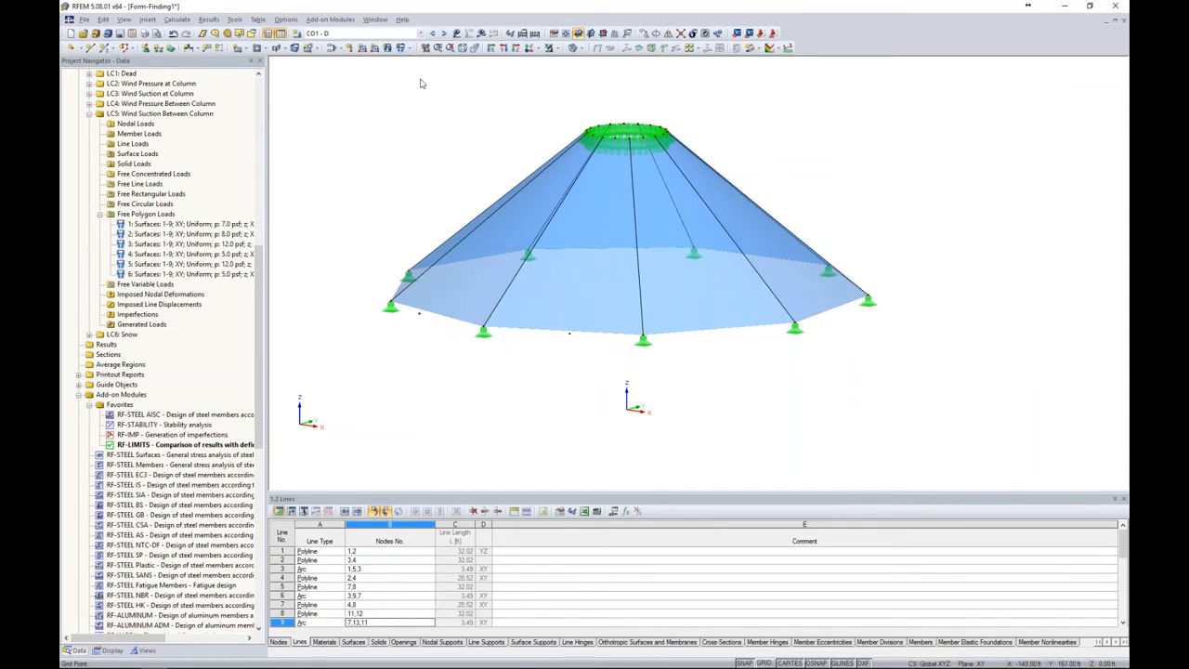
pyautogui.doubleClick(177, 444)
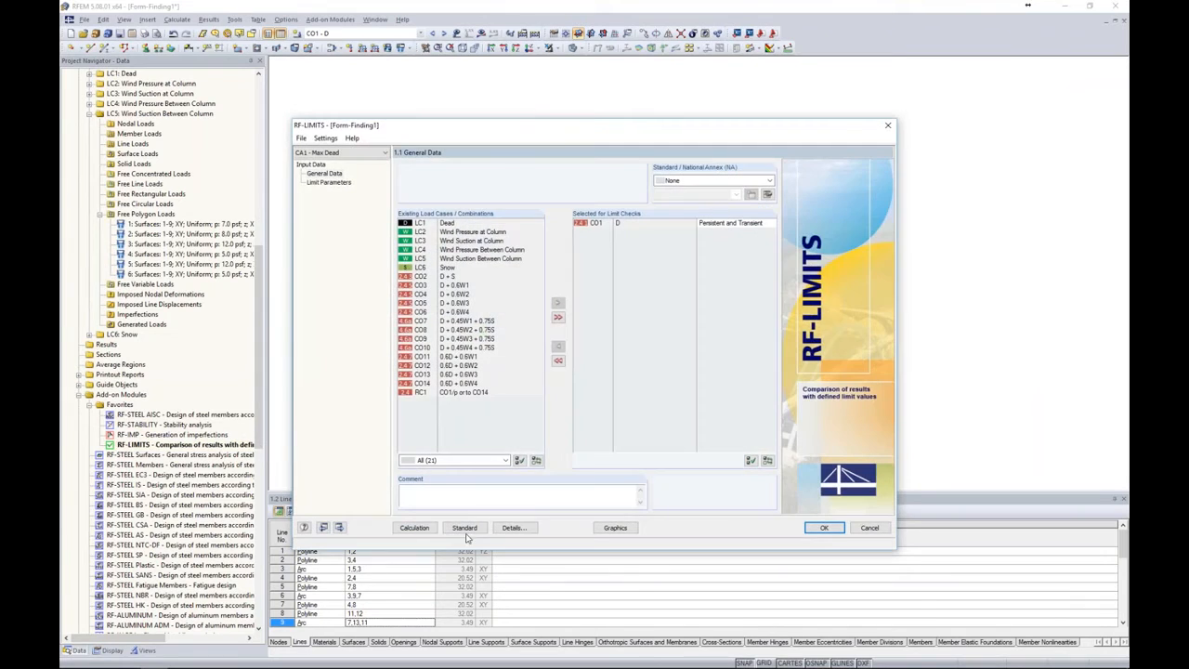
pyautogui.click(429, 528)
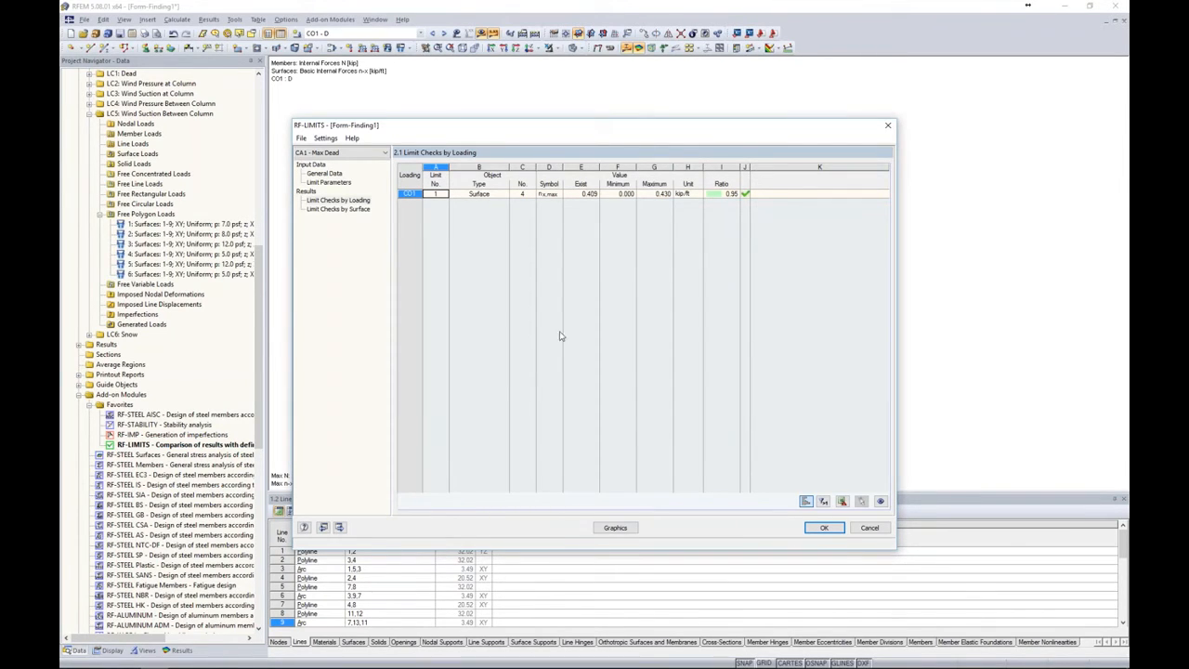
# Review the limit checks by surface and highlight surfaces 2, 3 and 4 in the model from their result rows
pyautogui.click(356, 211)
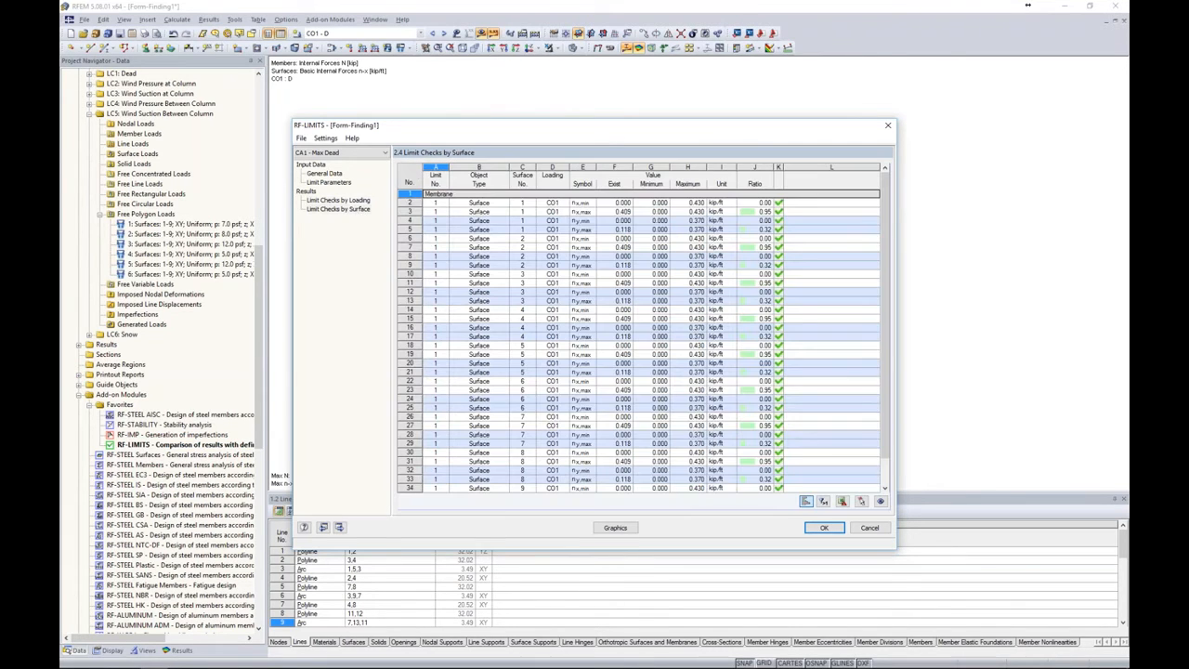
pyautogui.scroll(-1, 495, 227)
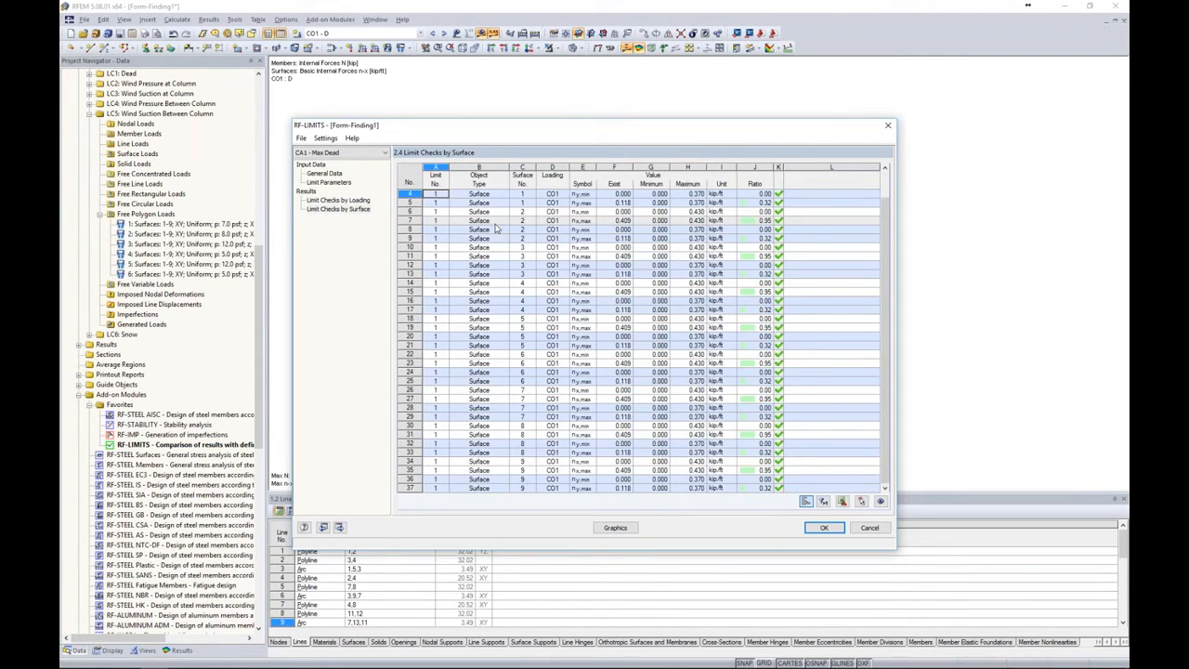
pyautogui.moveTo(568, 134); pyautogui.dragTo(574, 357)
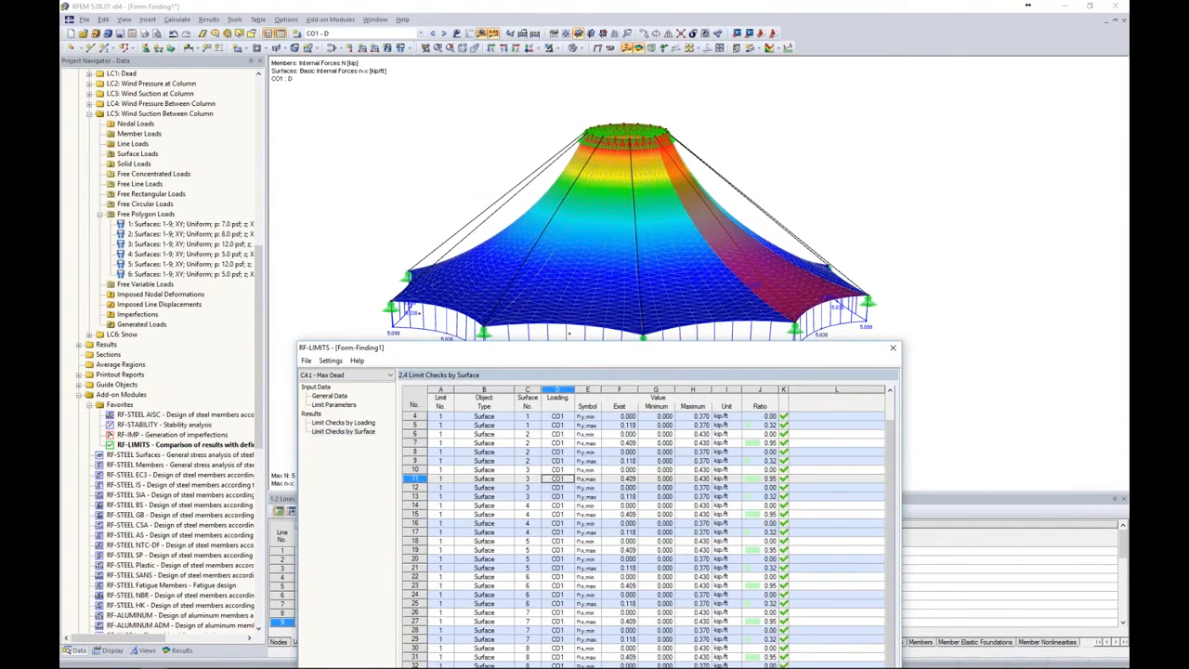
pyautogui.click(552, 531)
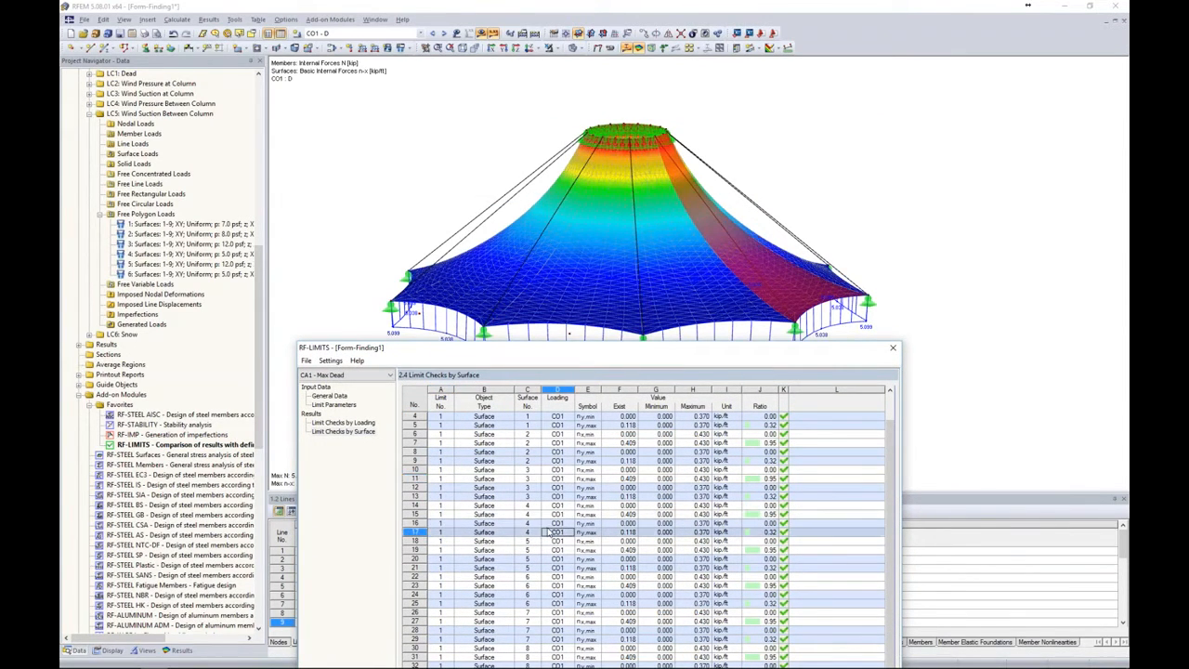
pyautogui.click(556, 487)
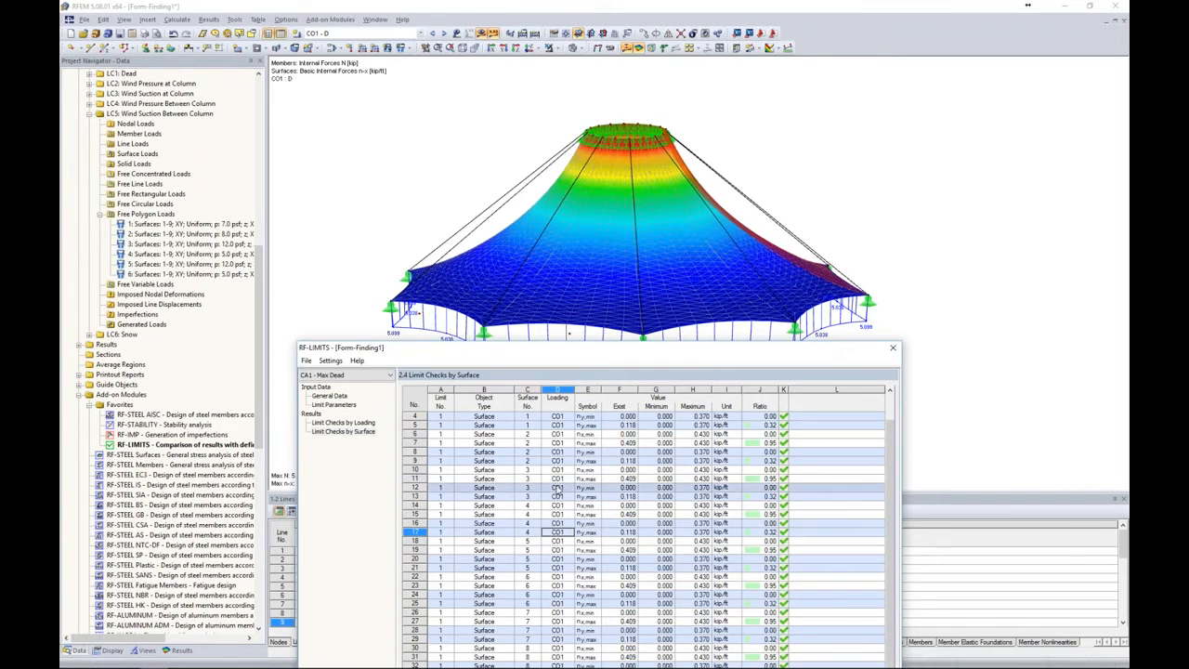
pyautogui.click(556, 462)
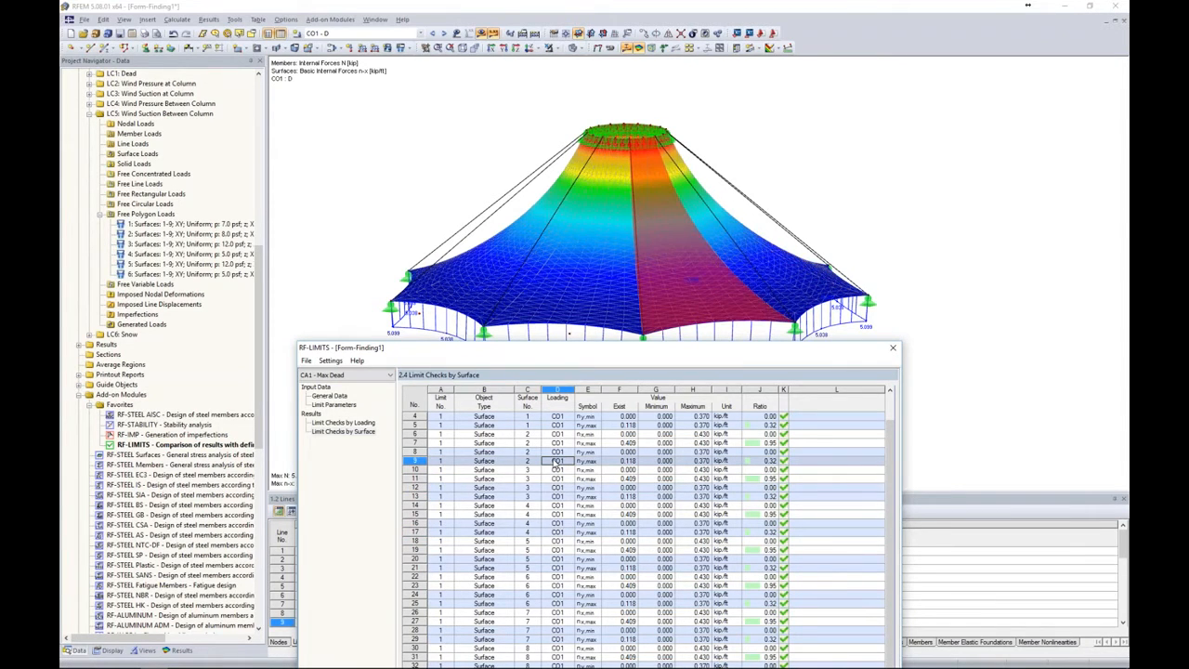
pyautogui.moveTo(605, 346); pyautogui.dragTo(632, 102)
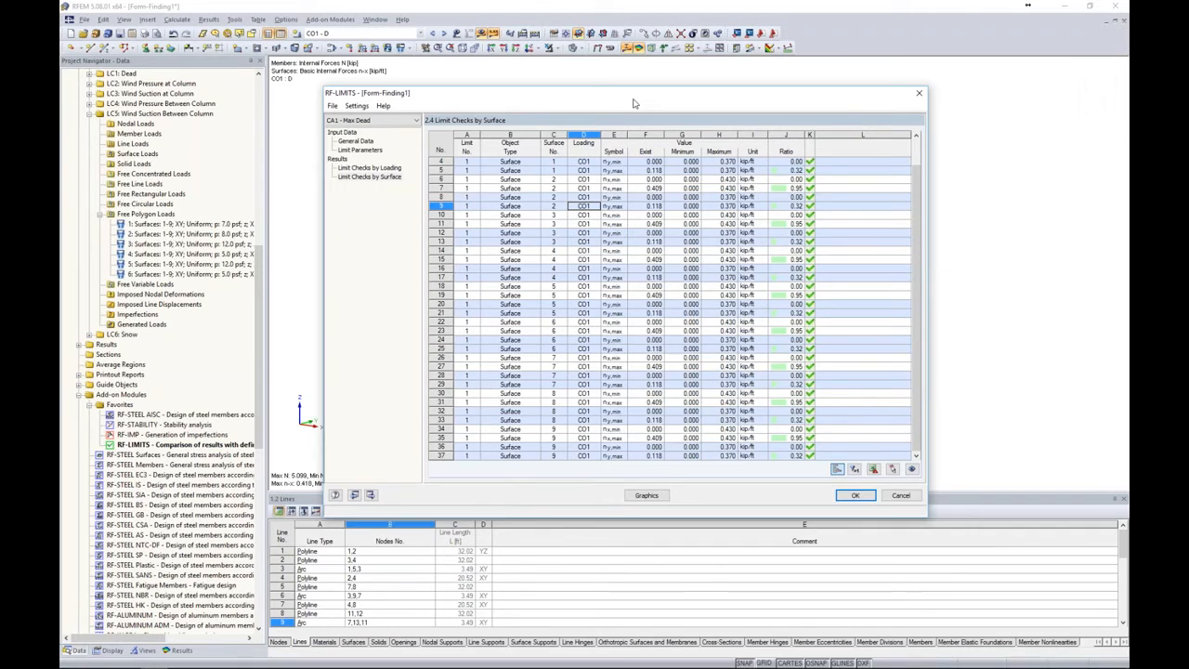
# Copy the Max Dead limit case to a new case 2 described as Max Total
pyautogui.click(332, 106)
pyautogui.click(307, 146)
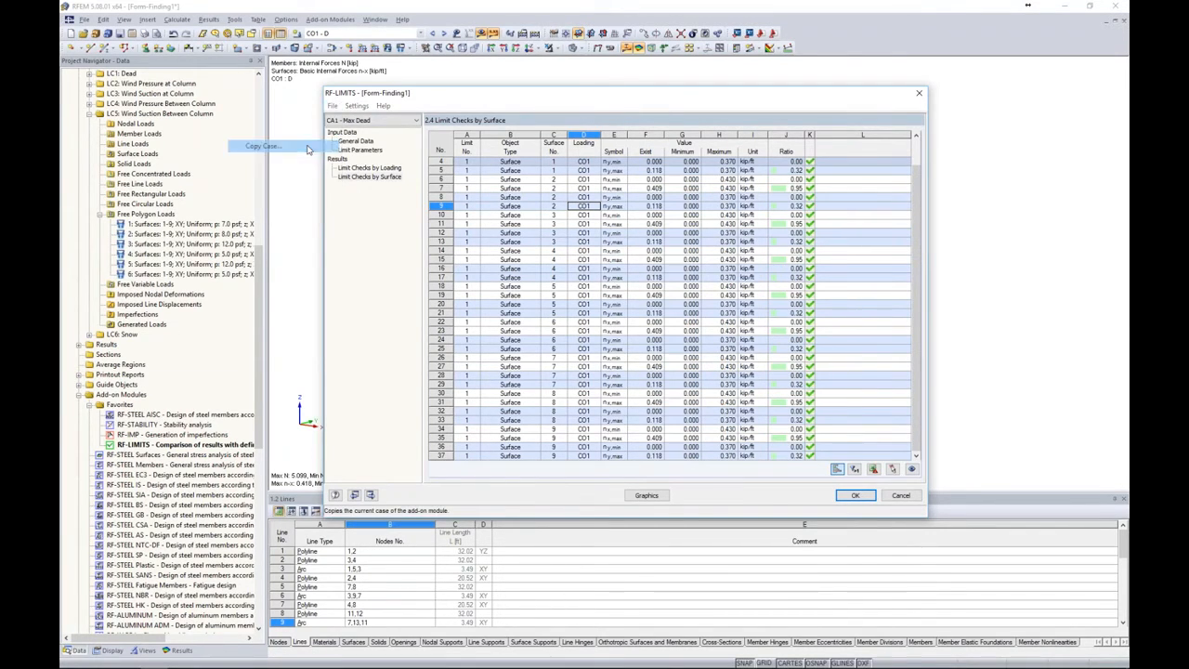
pyautogui.click(574, 321)
pyautogui.write('Max Total')
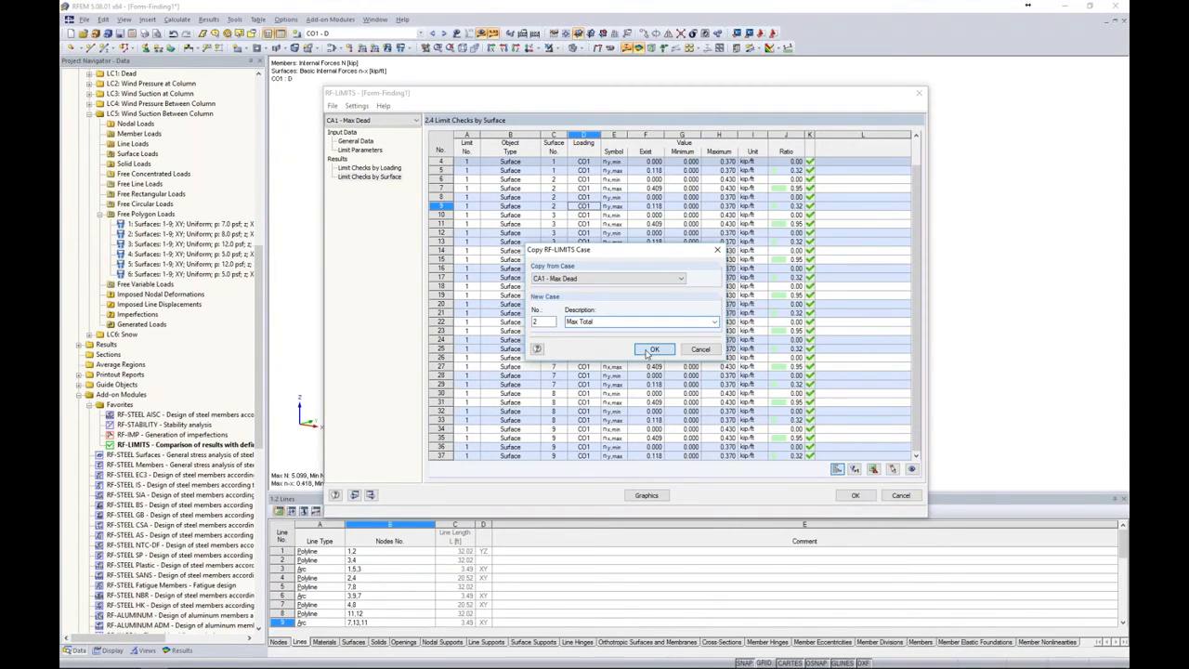
pyautogui.click(650, 350)
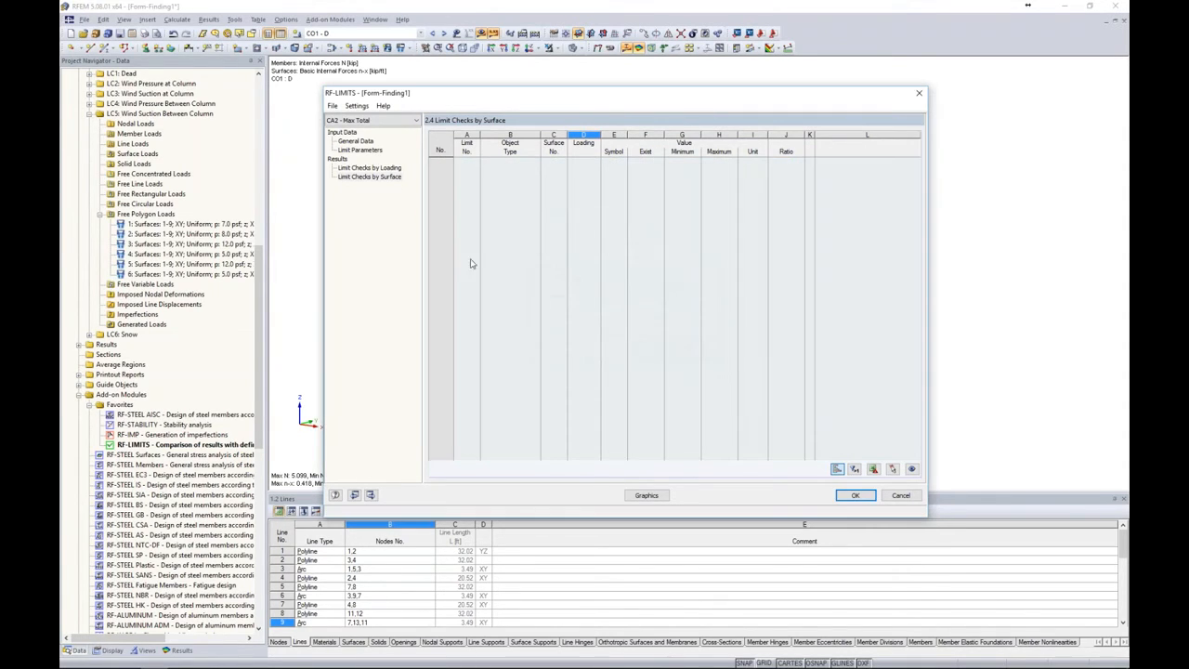
# Replace CO1 with load combinations CO2 to CO14 in the Max Total case's selection for limit checks
pyautogui.click(358, 141)
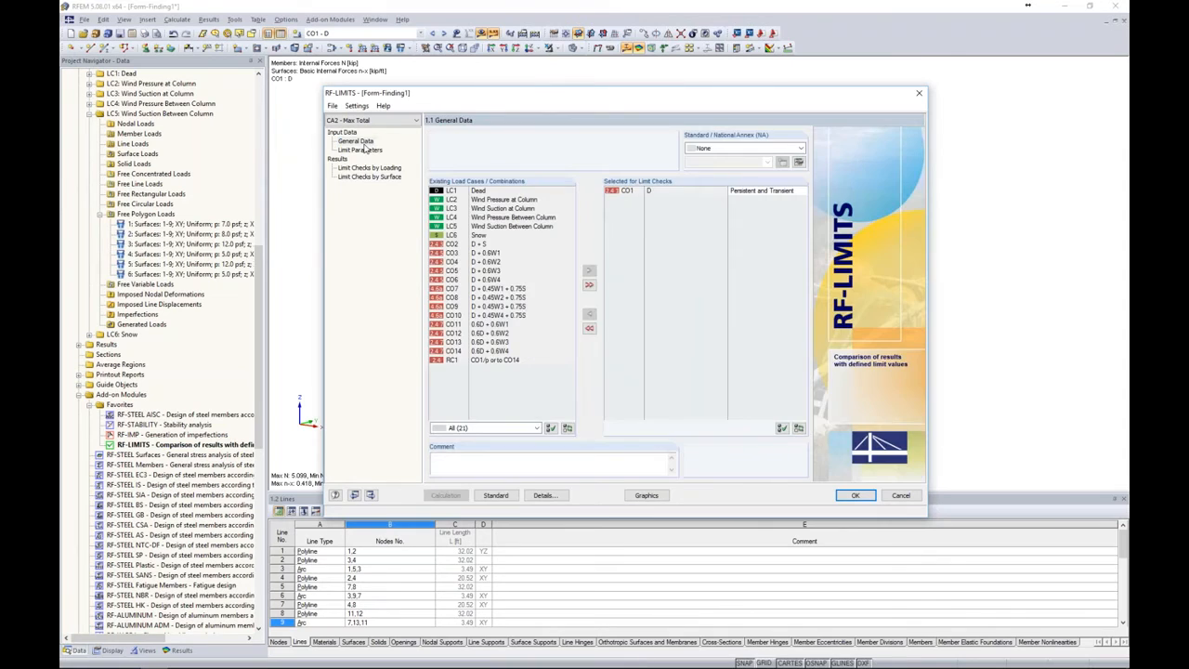
pyautogui.doubleClick(632, 191)
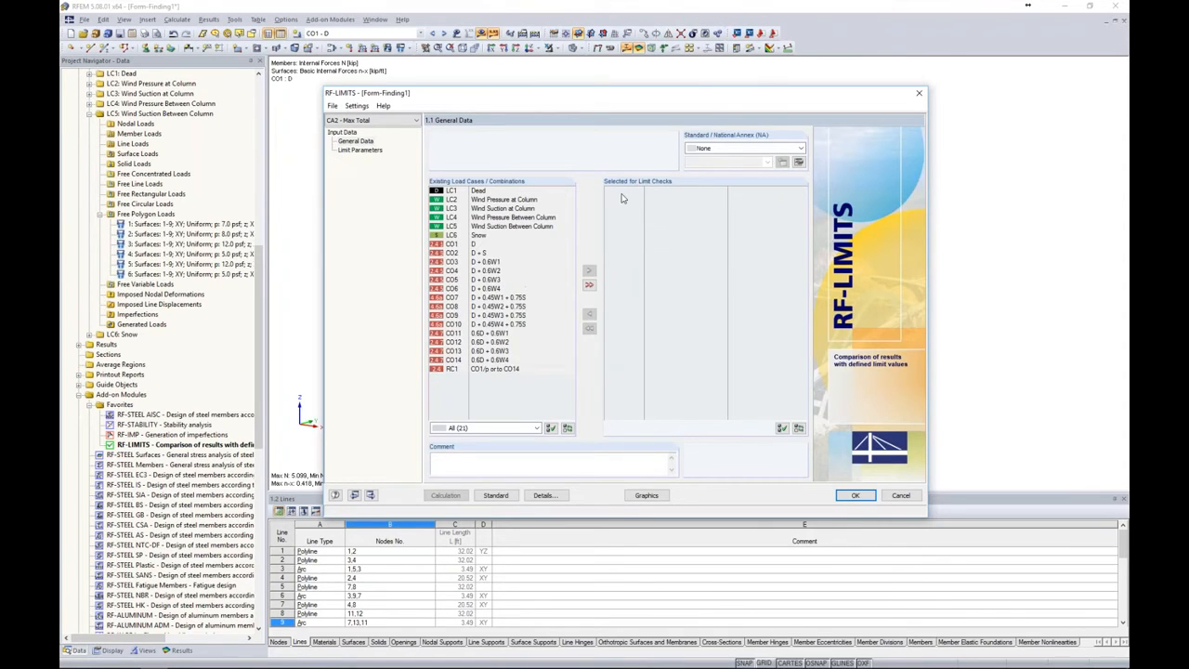
pyautogui.click(483, 254)
pyautogui.moveTo(483, 258); pyautogui.dragTo(487, 364)
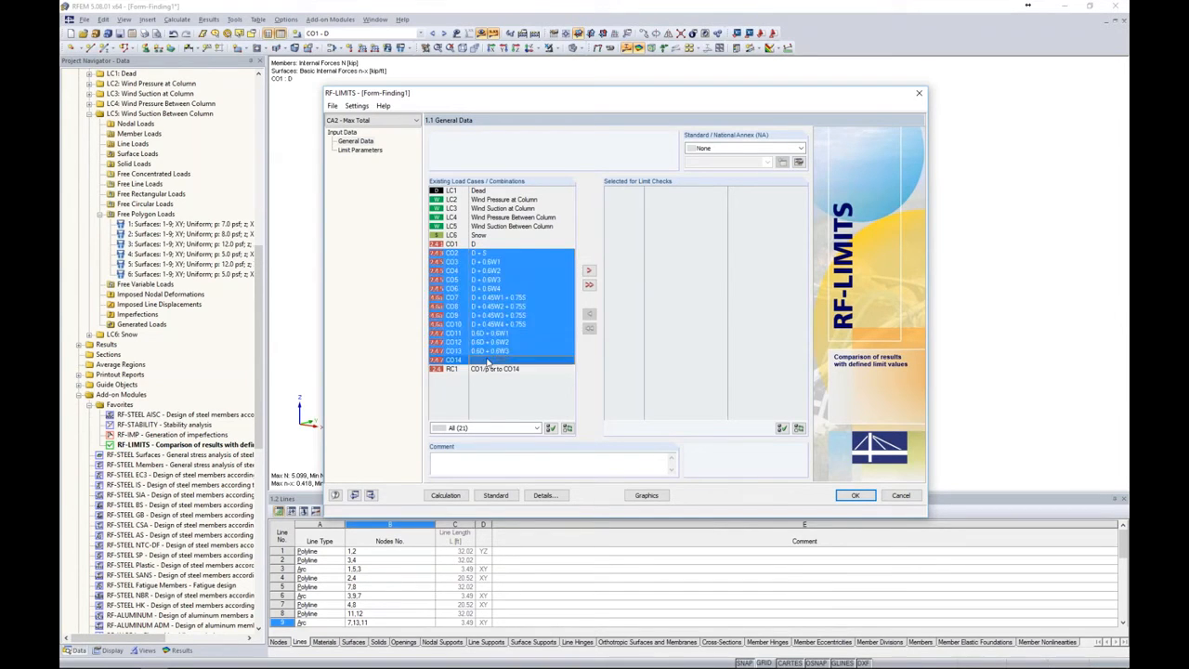
pyautogui.click(589, 271)
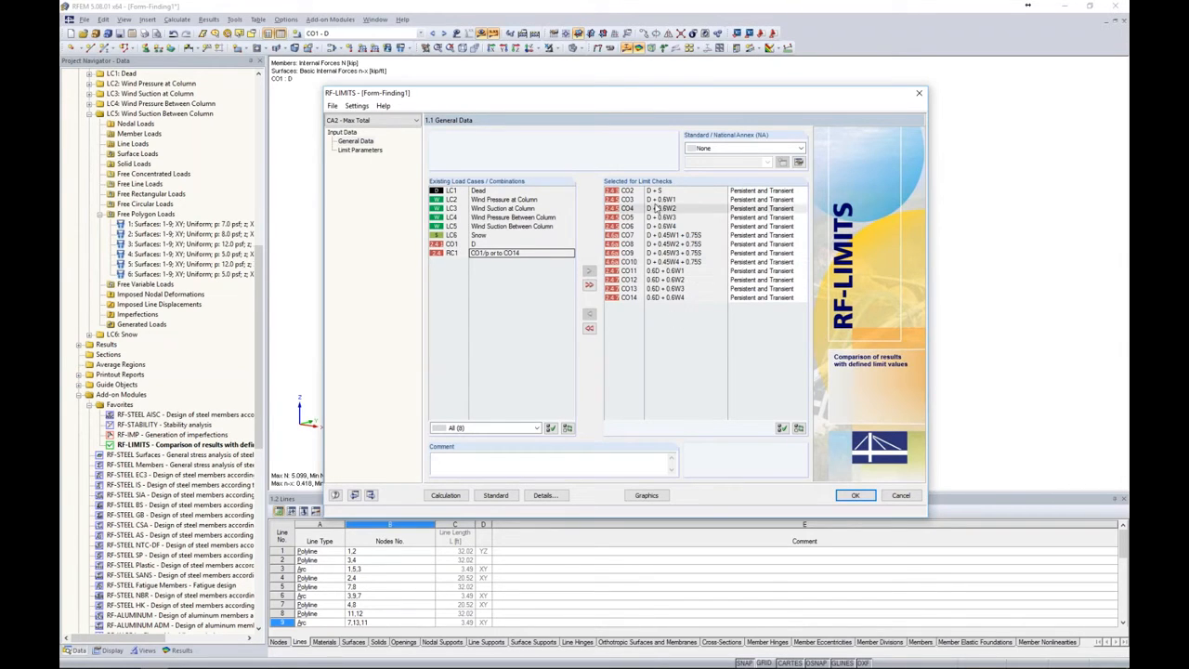
# Set the membrane's maximum axial force limits to 1.26 kip/ft for nx and 0.95 kip/ft for ny, and save the case
pyautogui.click(372, 152)
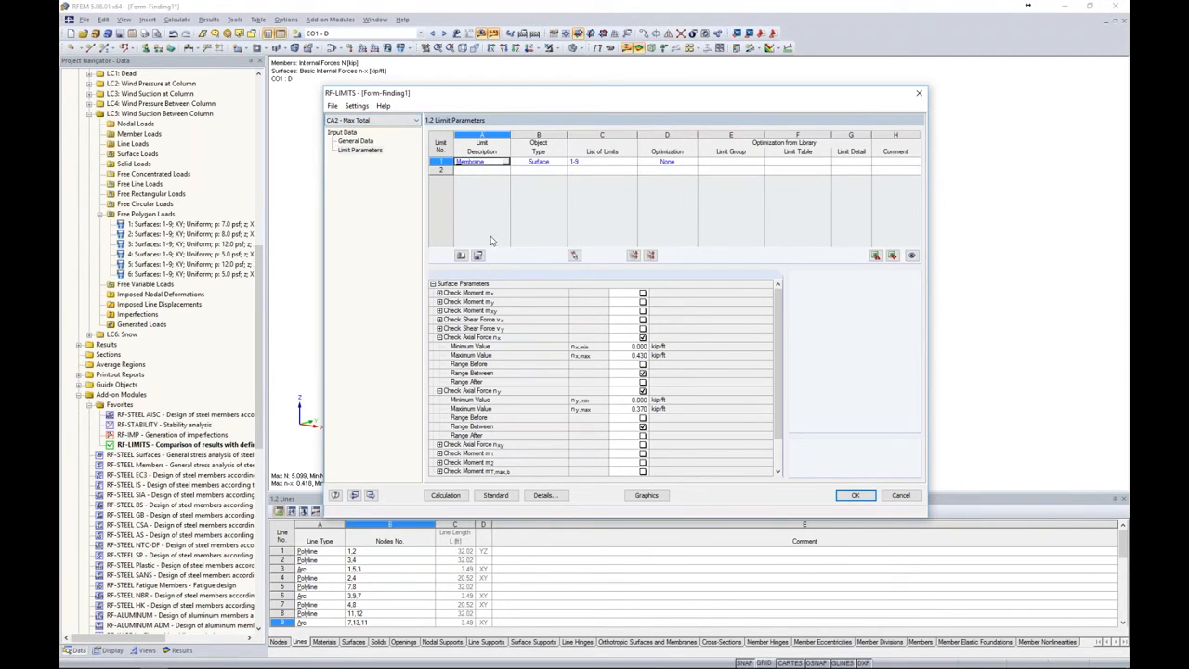
pyautogui.click(631, 354)
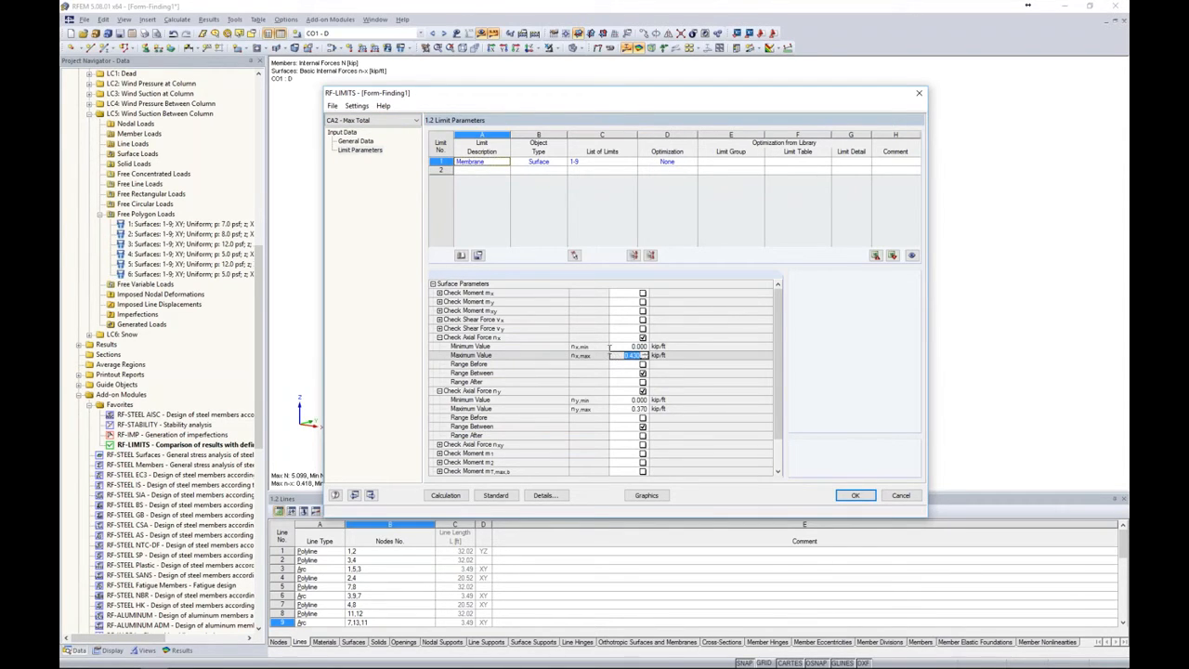
pyautogui.write('1.25')
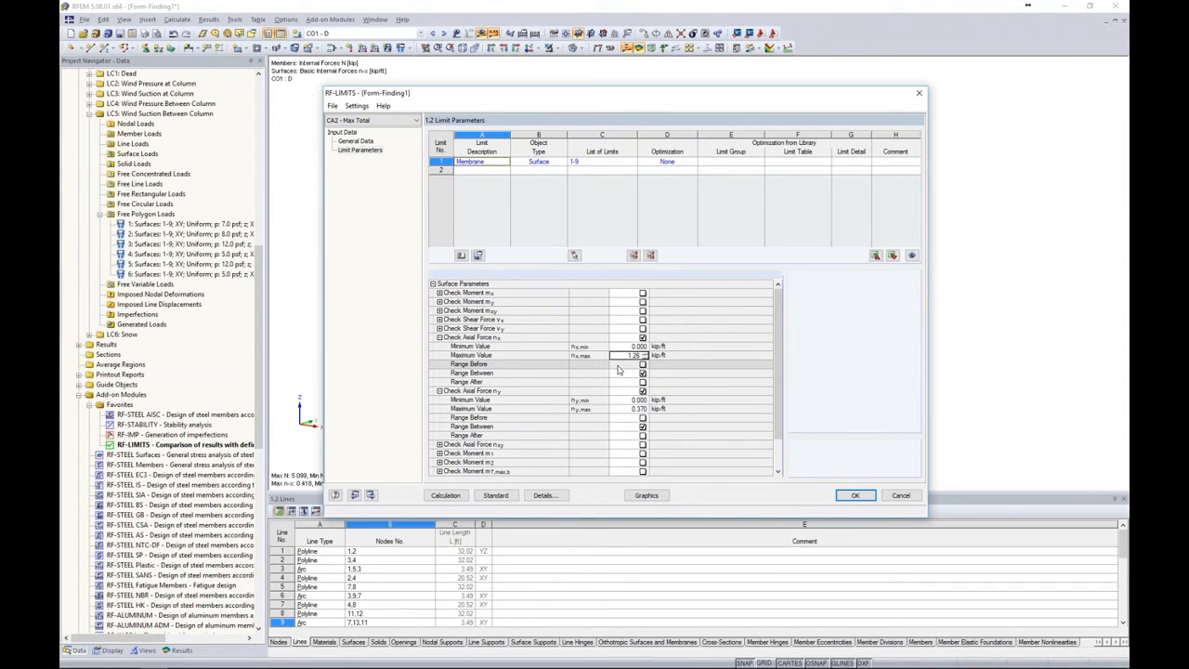
pyautogui.click(632, 409)
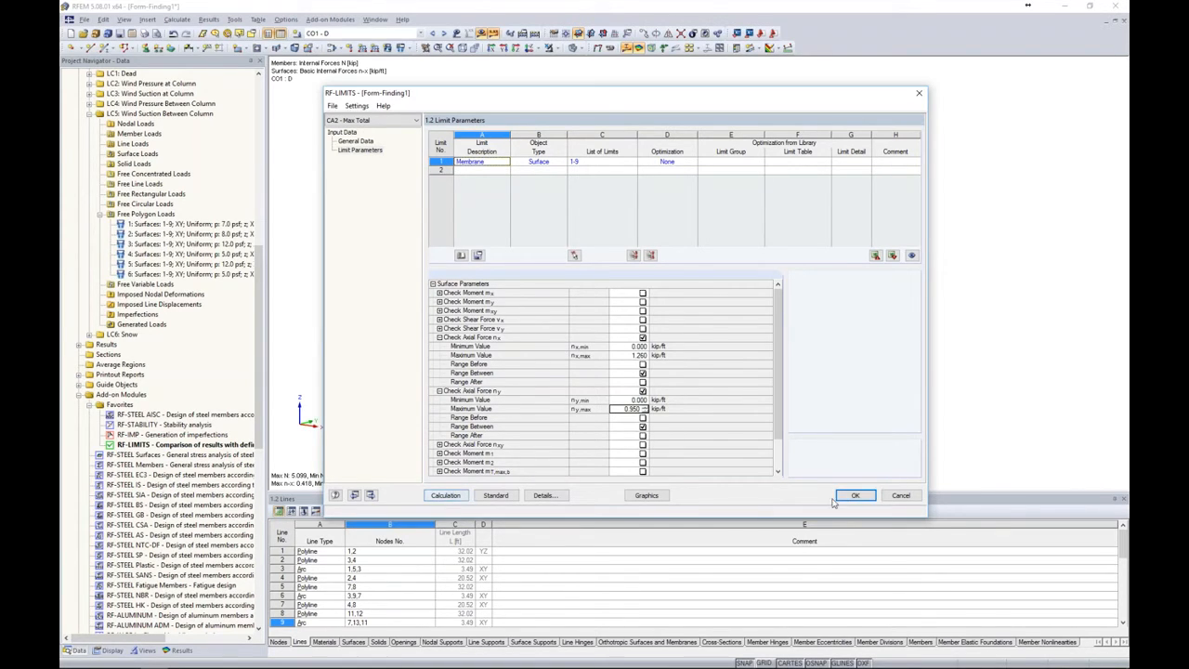
pyautogui.click(863, 501)
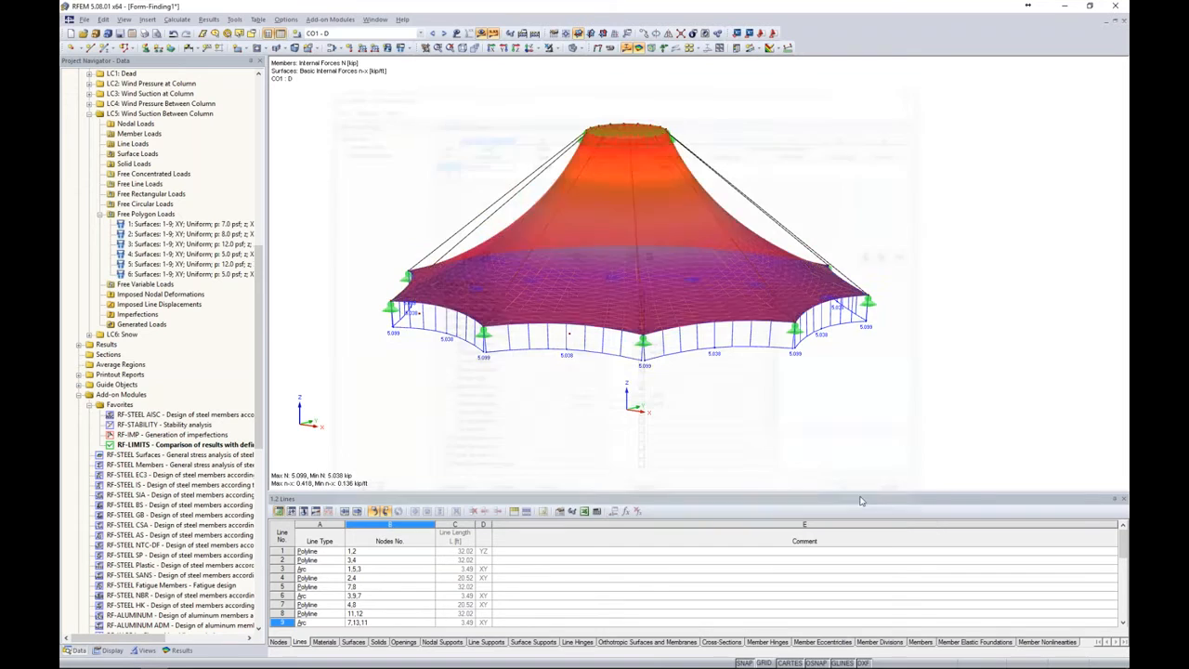
# Switch to the Form-Finding 2 model and open its RF-LIMITS module
pyautogui.click(376, 19)
pyautogui.click(414, 162)
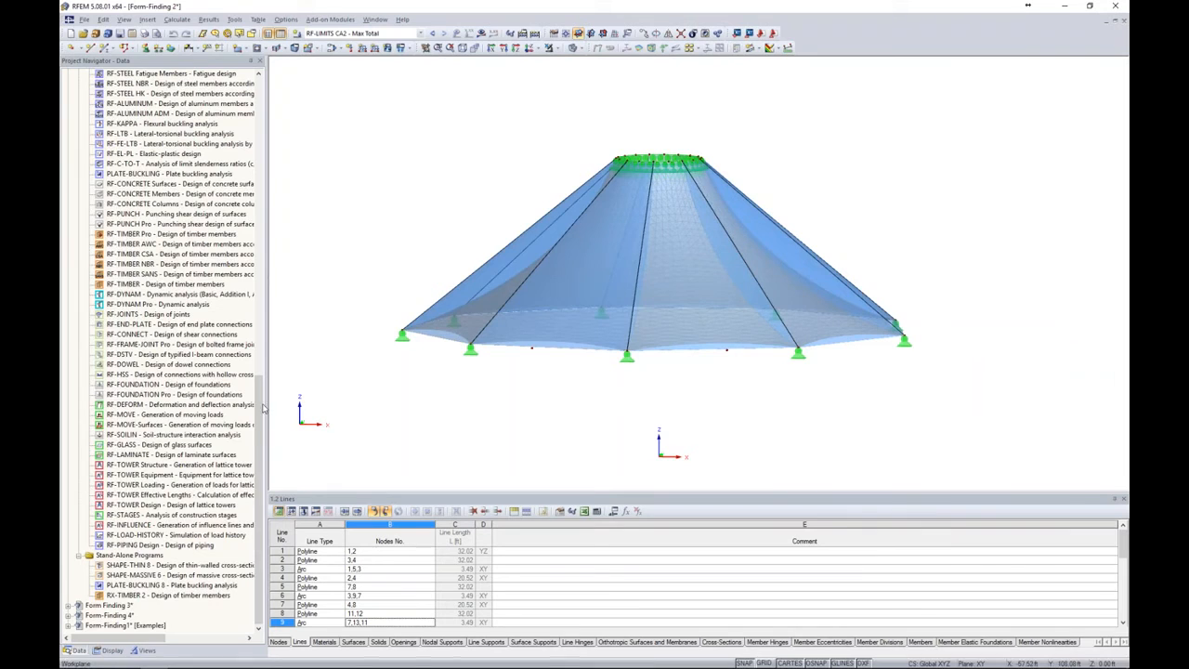
pyautogui.moveTo(261, 427); pyautogui.dragTo(267, 203)
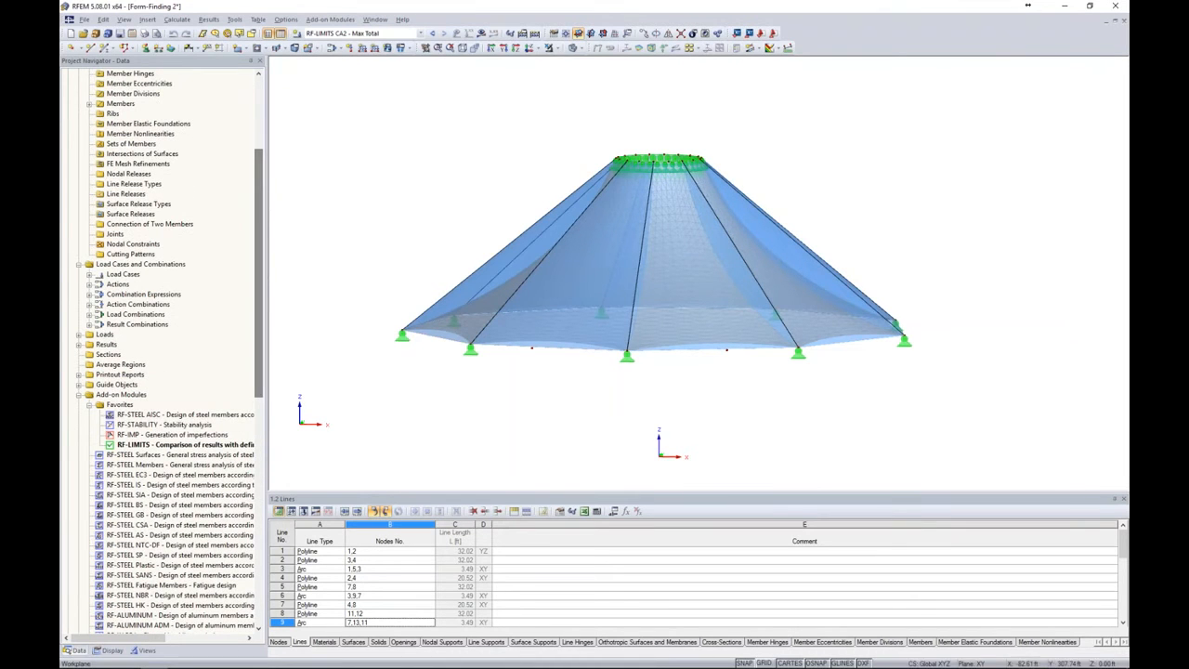
pyautogui.doubleClick(163, 451)
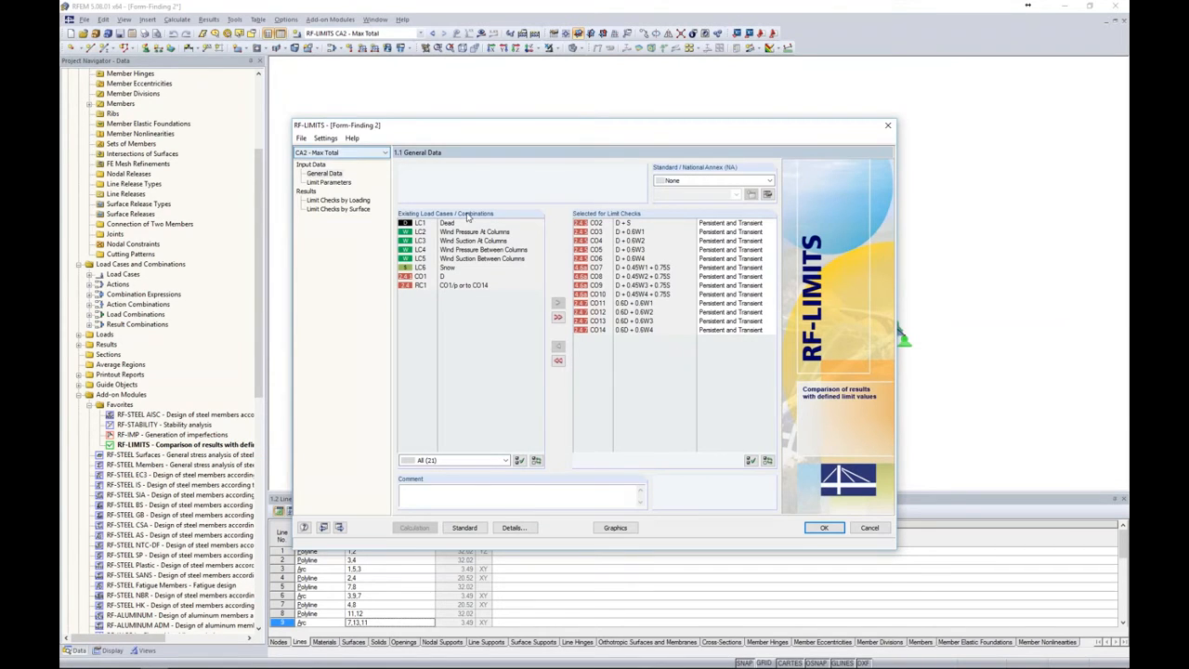
# Review the Max Total case's limit parameters and its limit checks by loading, comparing them with the surfaces in the model
pyautogui.click(325, 182)
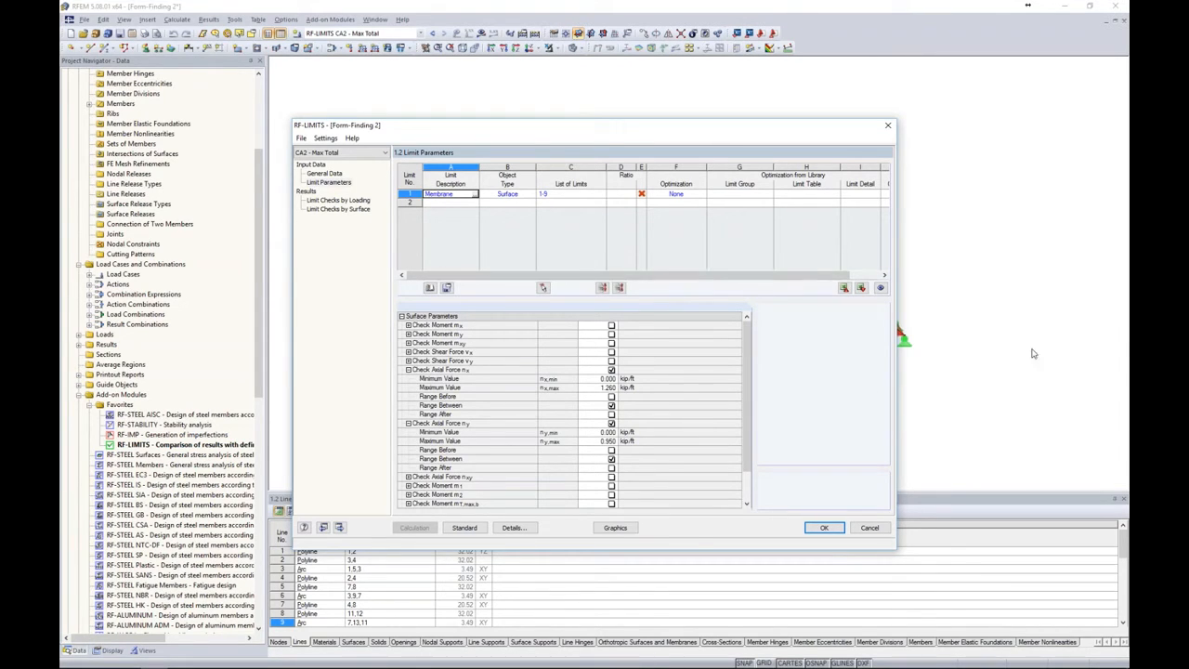
pyautogui.click(337, 201)
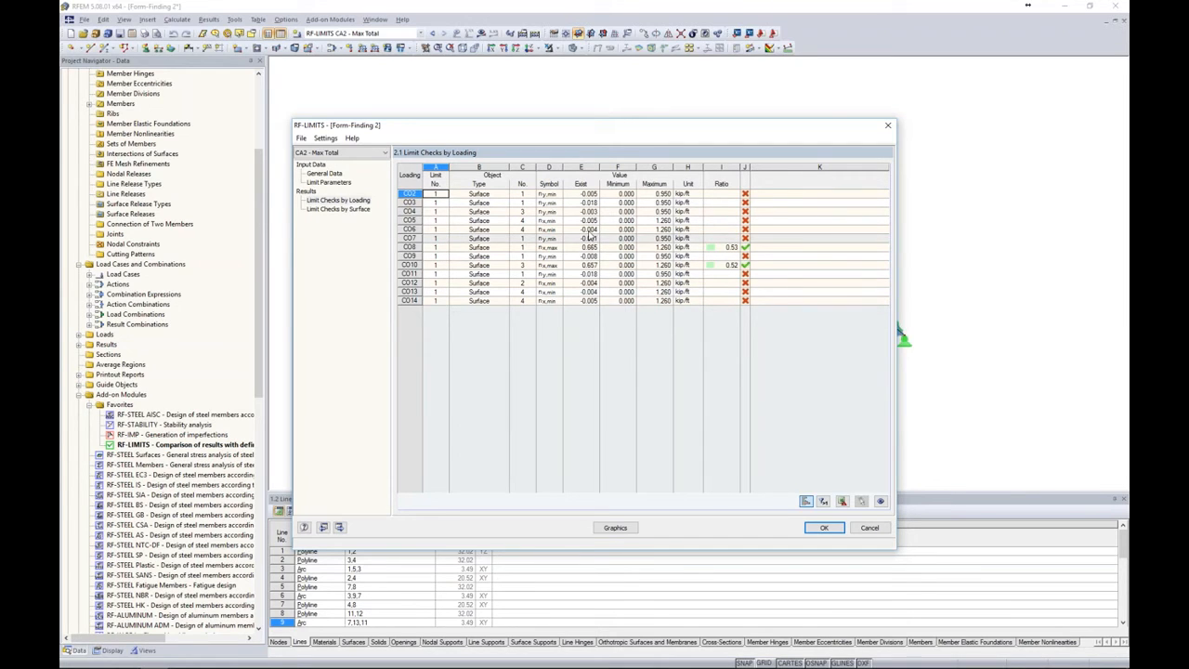
pyautogui.moveTo(624, 130); pyautogui.dragTo(652, 296)
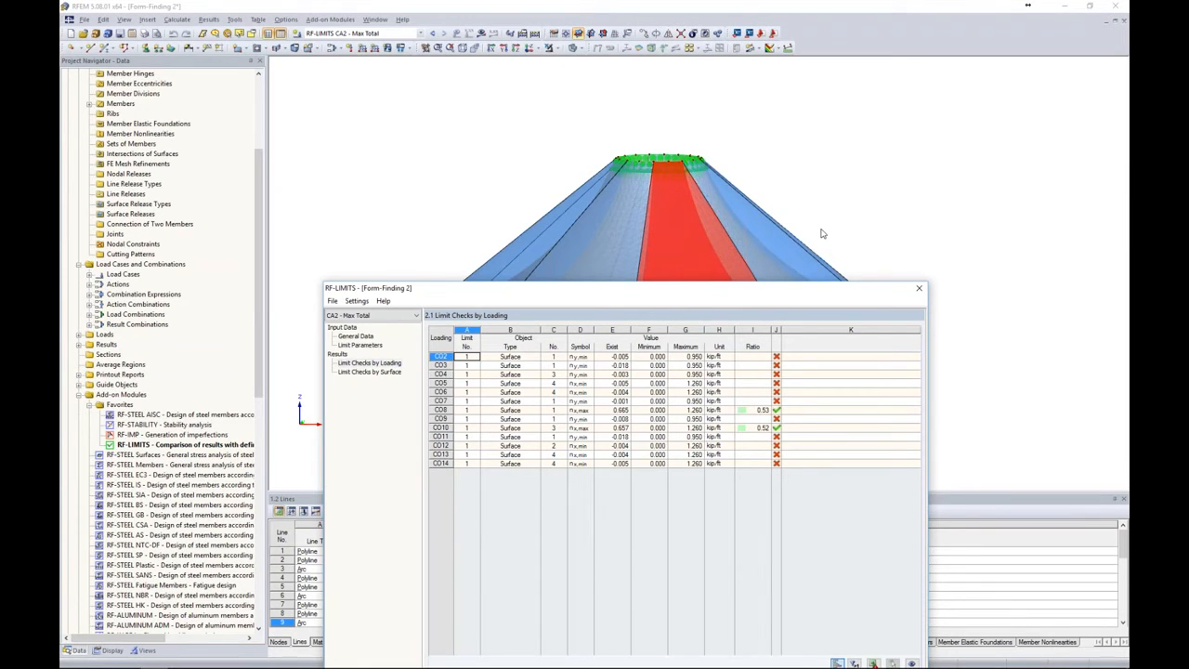
pyautogui.moveTo(757, 291); pyautogui.dragTo(778, 130)
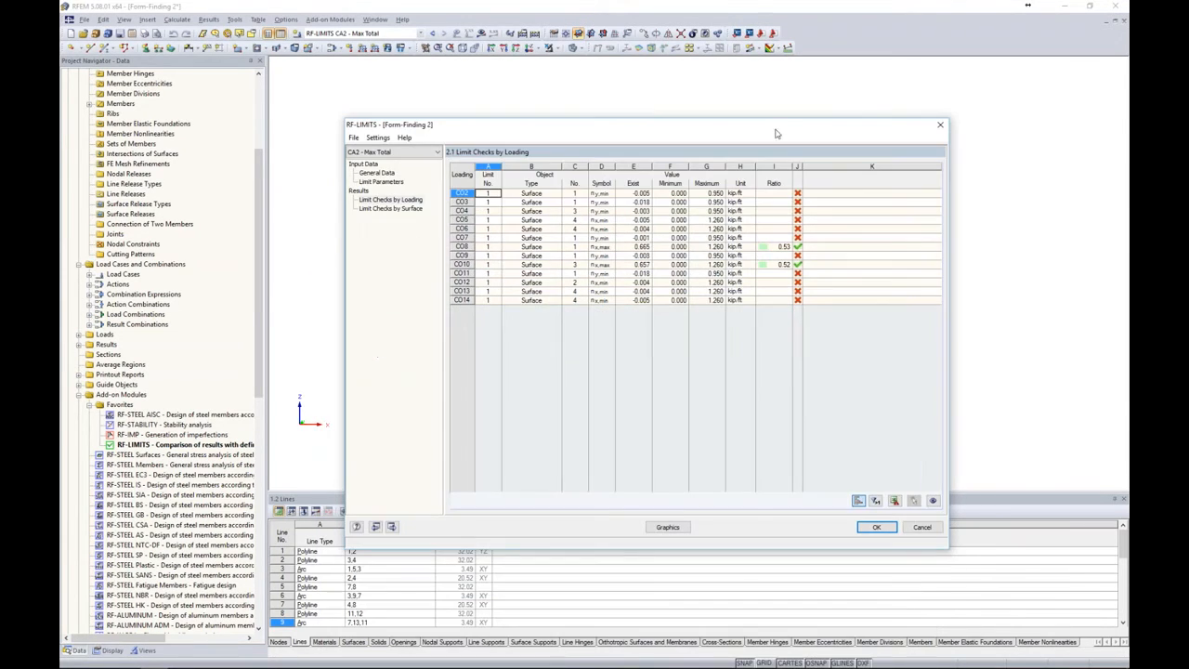
# Set the Max Total case's internal force distribution to constant on elements, accept deleting its results, and recalculate the limit checks
pyautogui.click(377, 173)
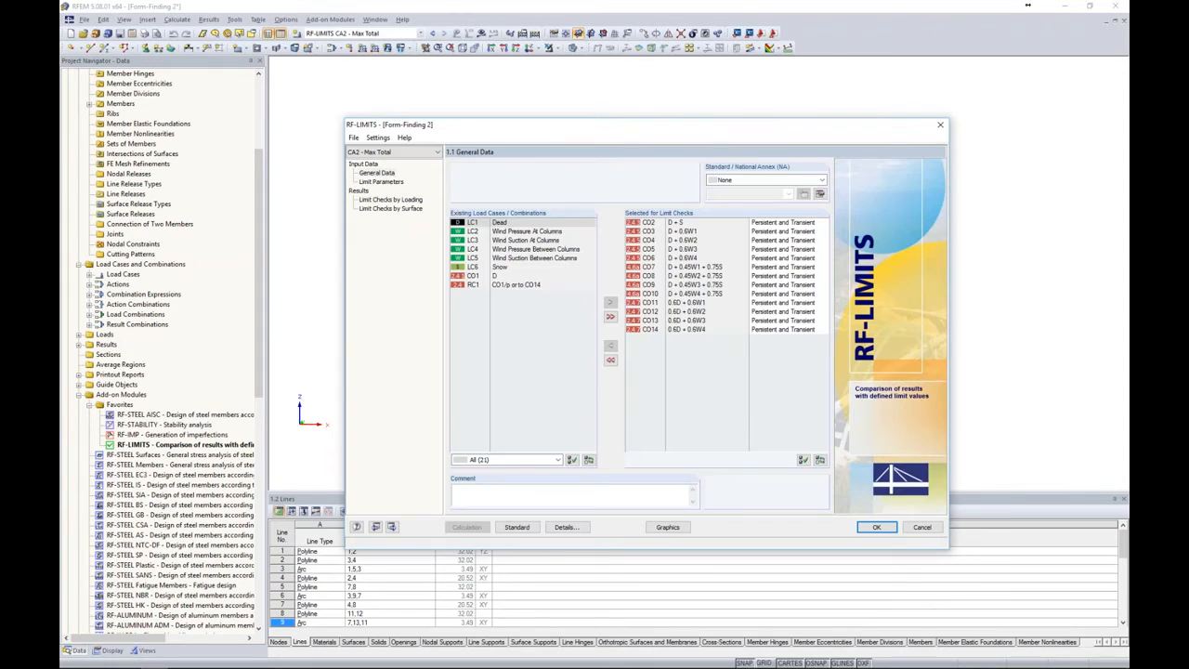
pyautogui.click(566, 526)
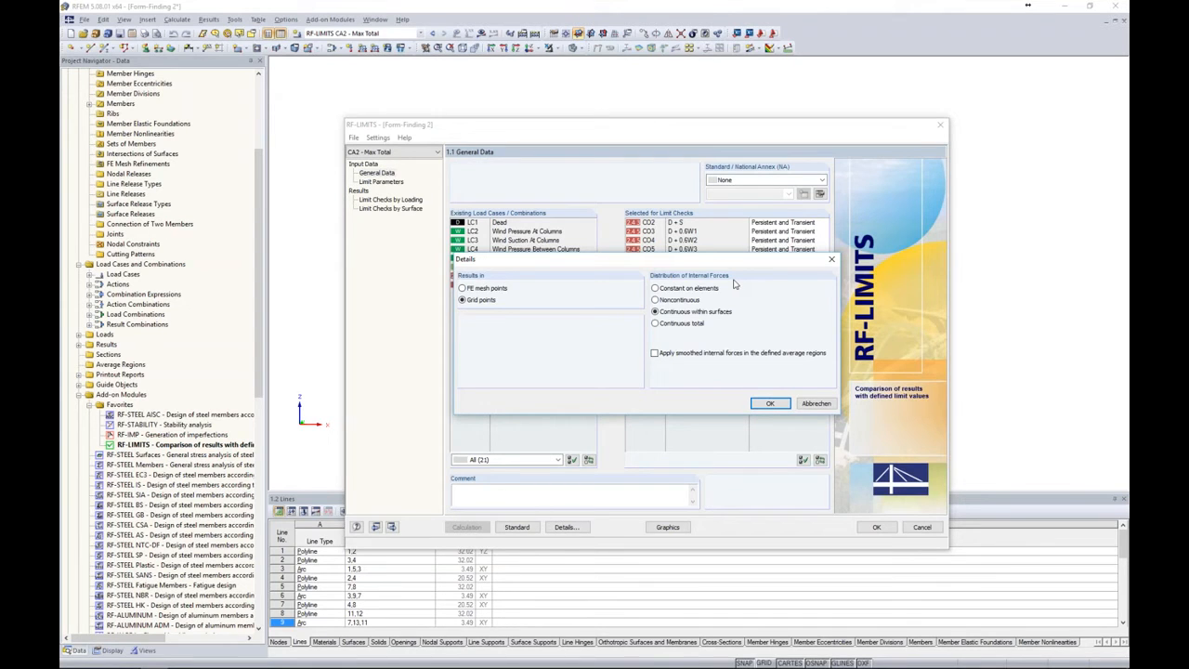
pyautogui.click(691, 291)
pyautogui.click(767, 405)
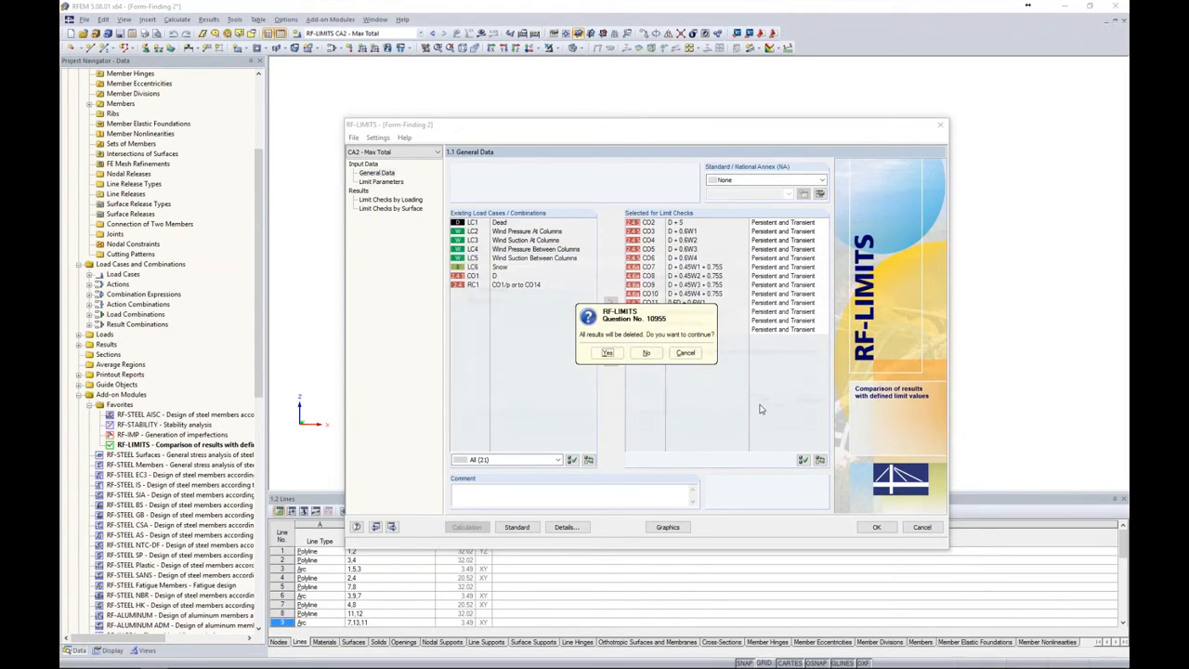
pyautogui.click(608, 353)
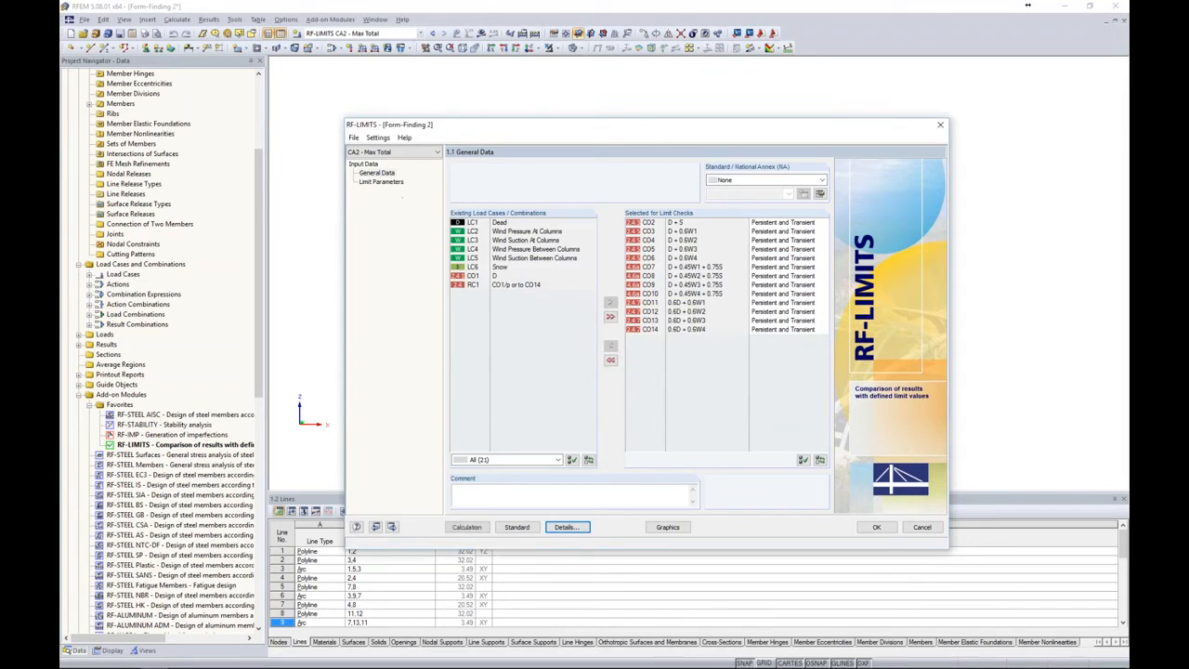
pyautogui.click(467, 527)
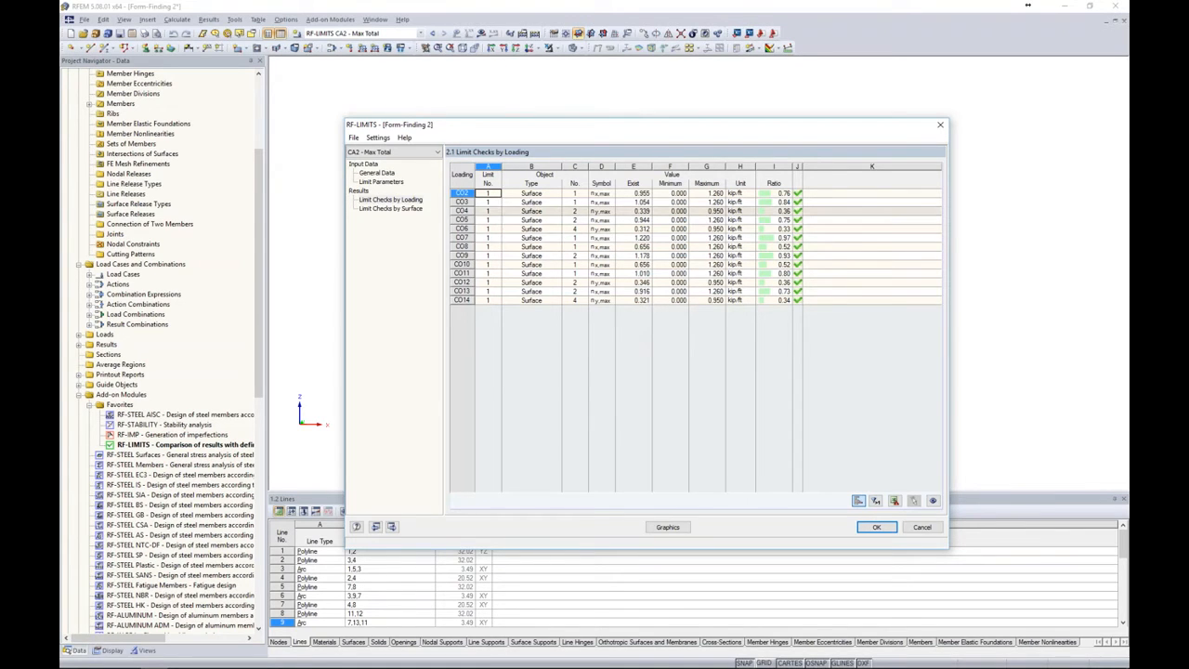
# Copy the Max Total case to a new case 3 described as Max Snow
pyautogui.click(352, 137)
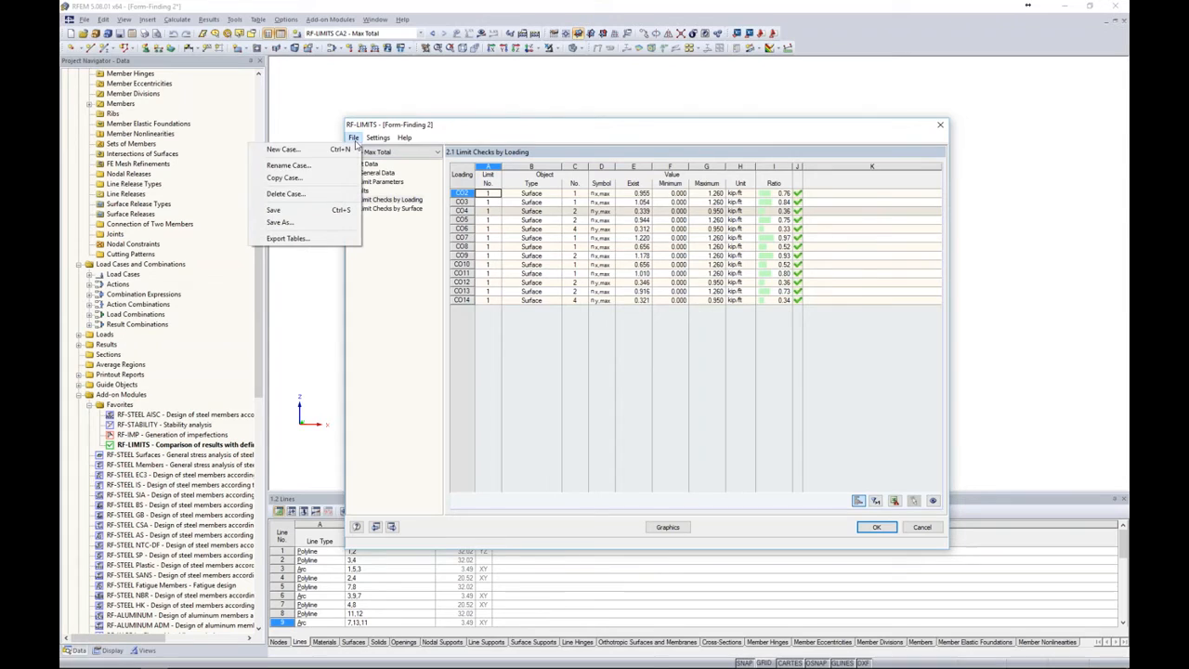
pyautogui.click(340, 179)
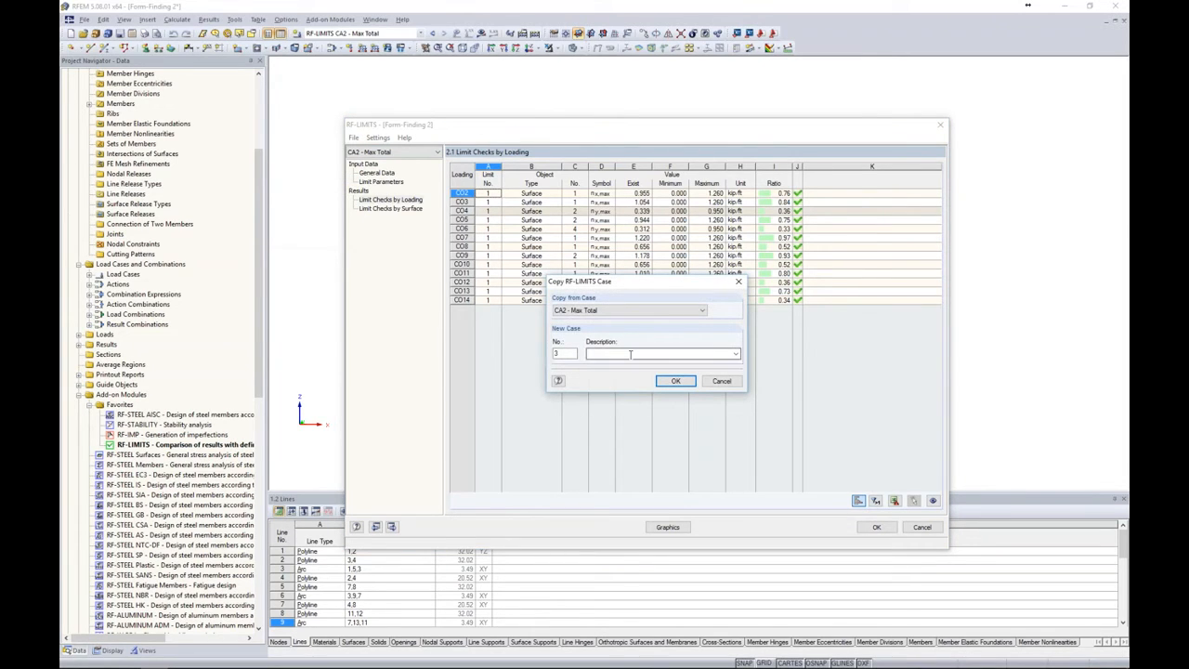
pyautogui.write('Max Snow')
pyautogui.click(675, 381)
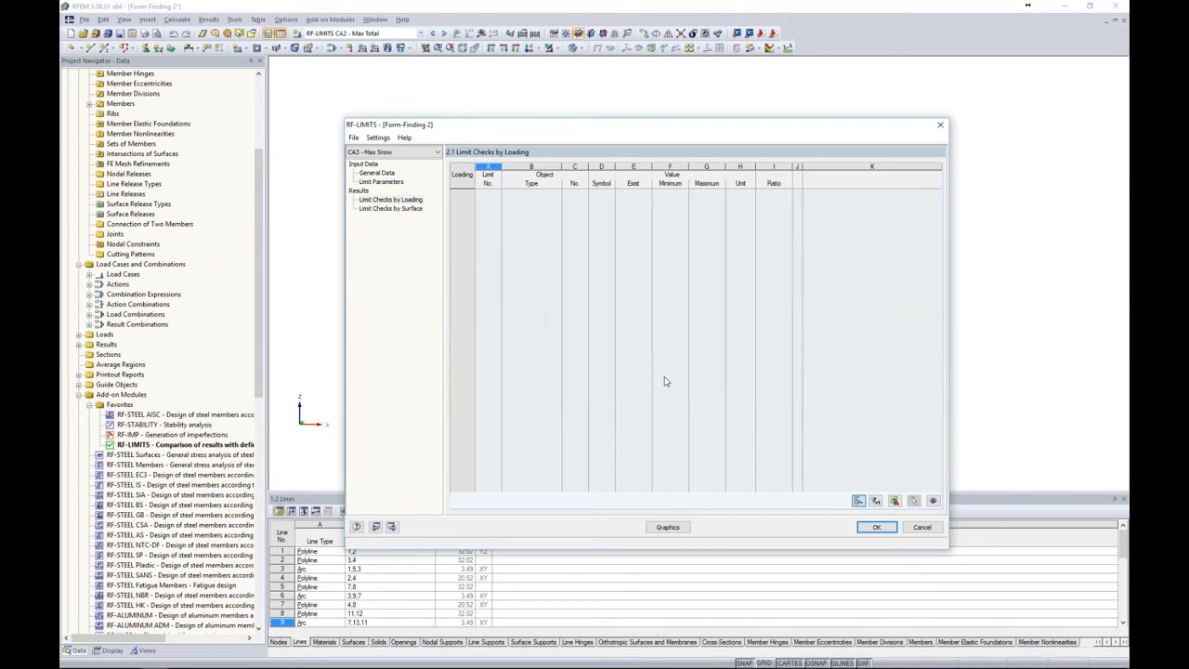
# Replace all load combinations in the Max Snow case's limit check selection with only CO2 (D + S)
pyautogui.click(377, 172)
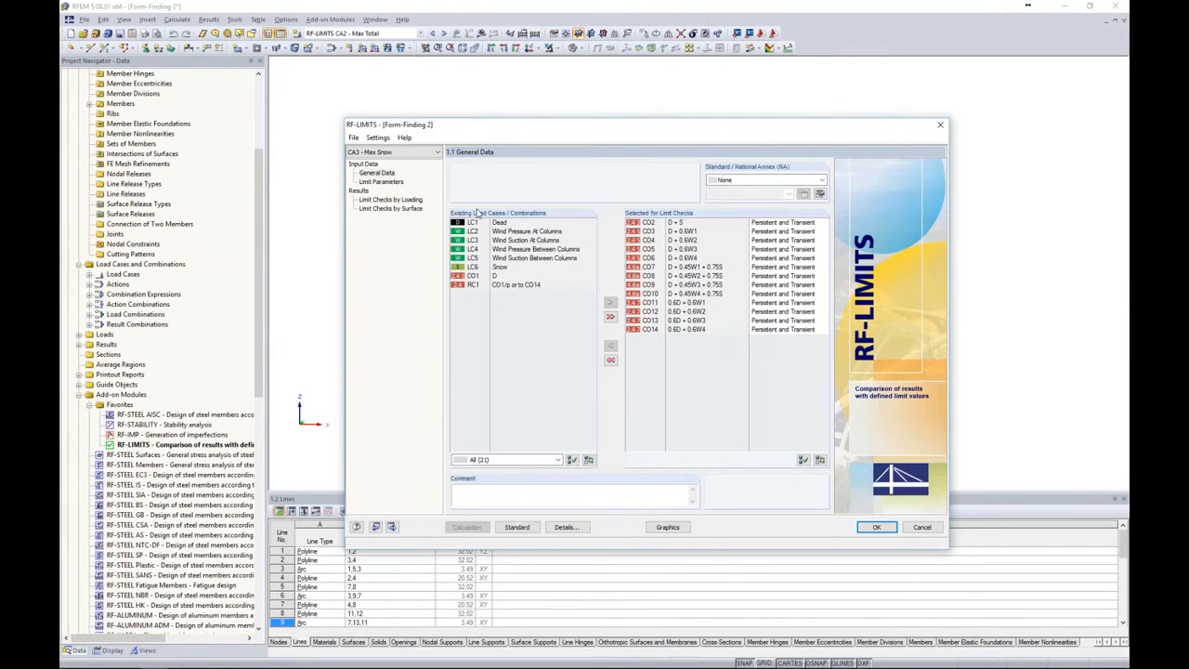
pyautogui.click(611, 362)
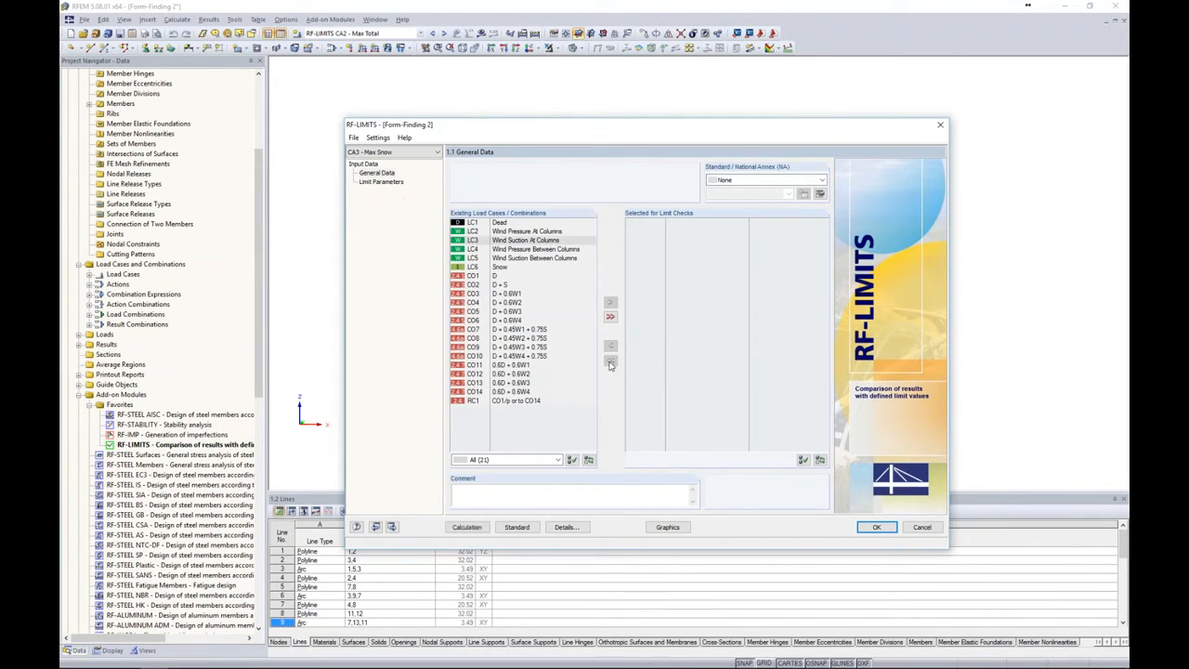
pyautogui.doubleClick(503, 284)
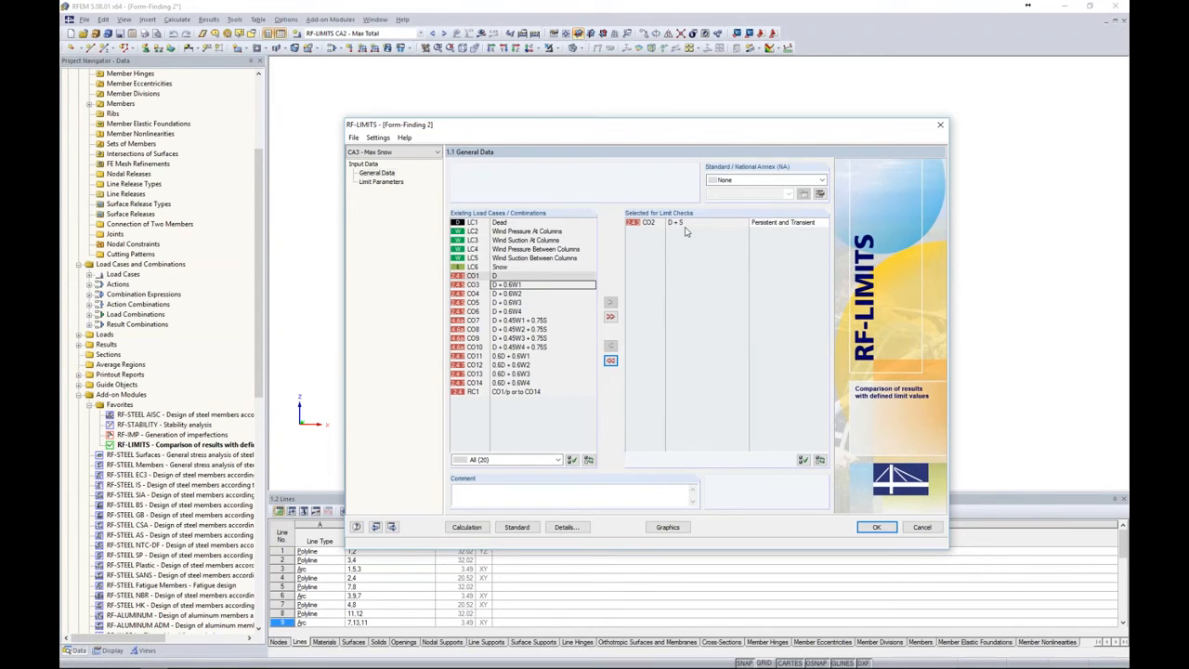
# Set the membrane's maximum axial force limits to 1.000 kip/ft for nx and 0.72 kip/ft for ny, and calculate the Max Snow case
pyautogui.click(382, 182)
pyautogui.click(653, 386)
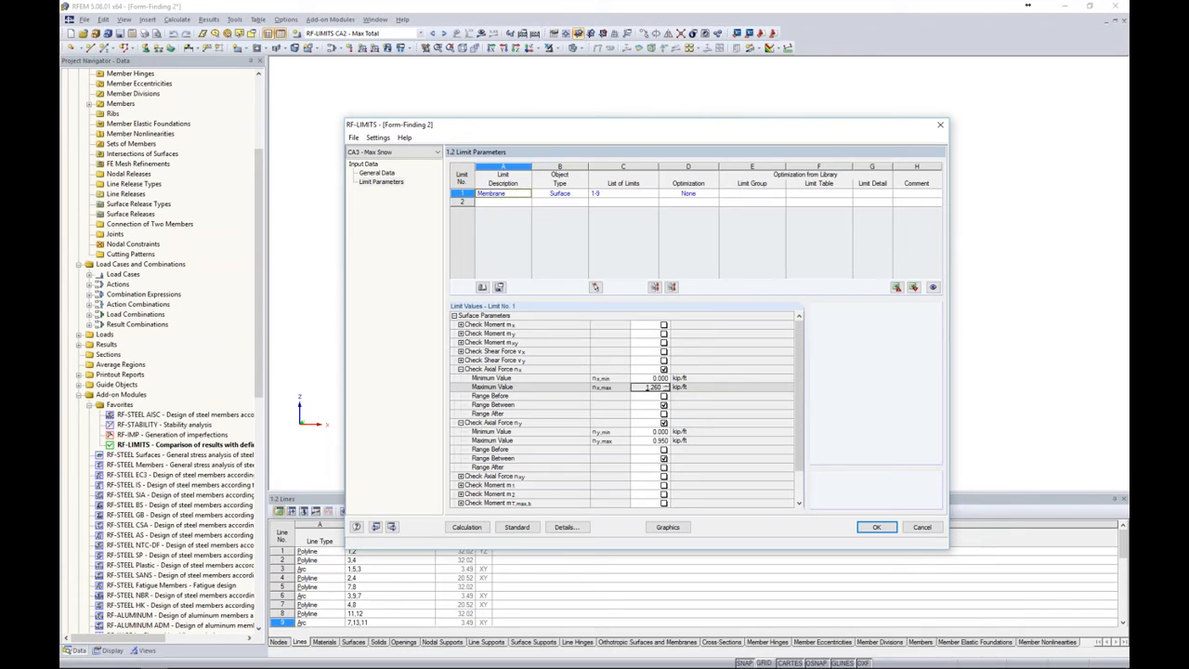
pyautogui.write('00')
pyautogui.click(650, 440)
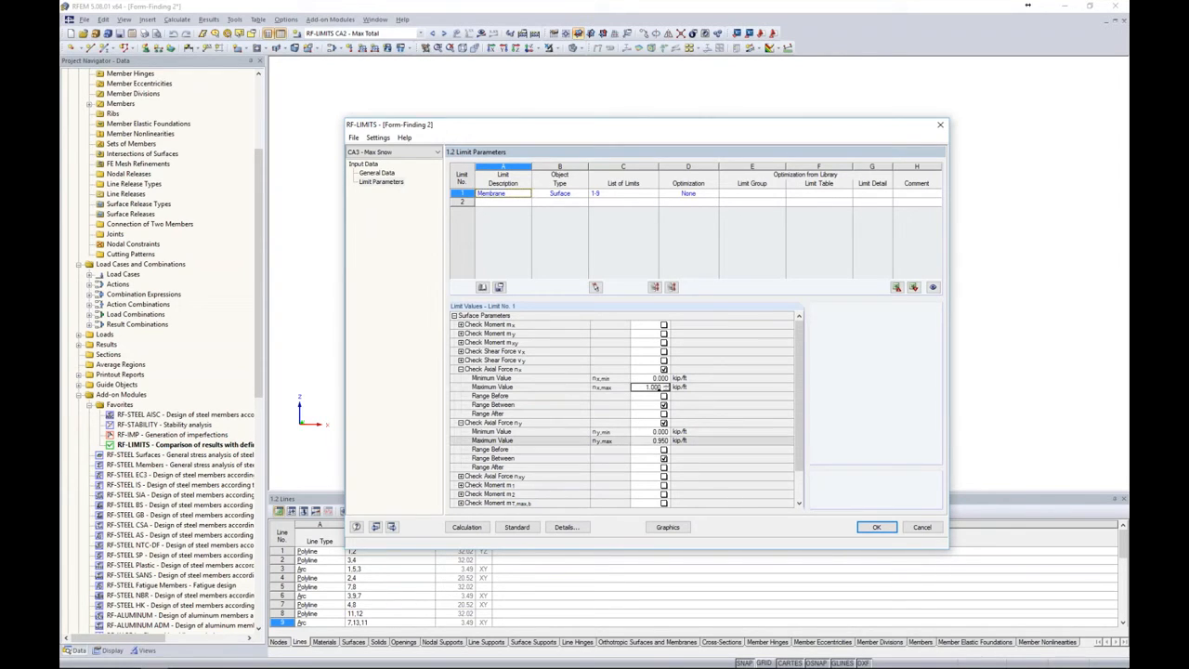
pyautogui.press('BackSpace')
pyautogui.press('BackSpace')
pyautogui.press('BackSpace')
pyautogui.write('72')
pyautogui.press('Return')
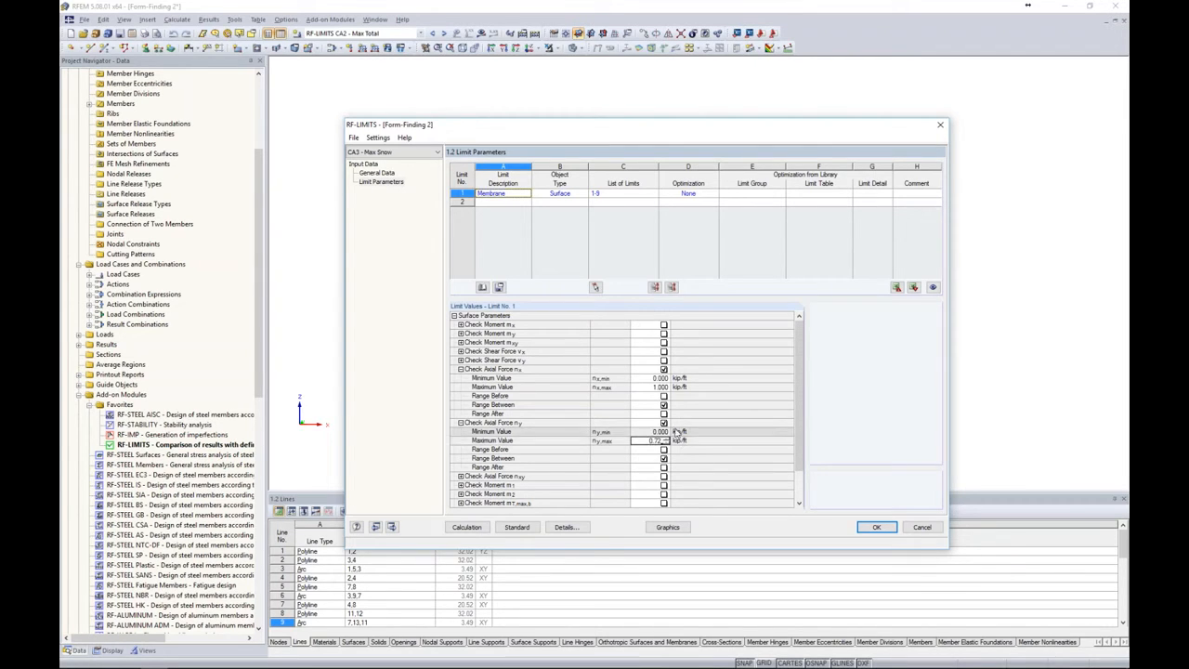
pyautogui.click(708, 469)
pyautogui.click(475, 529)
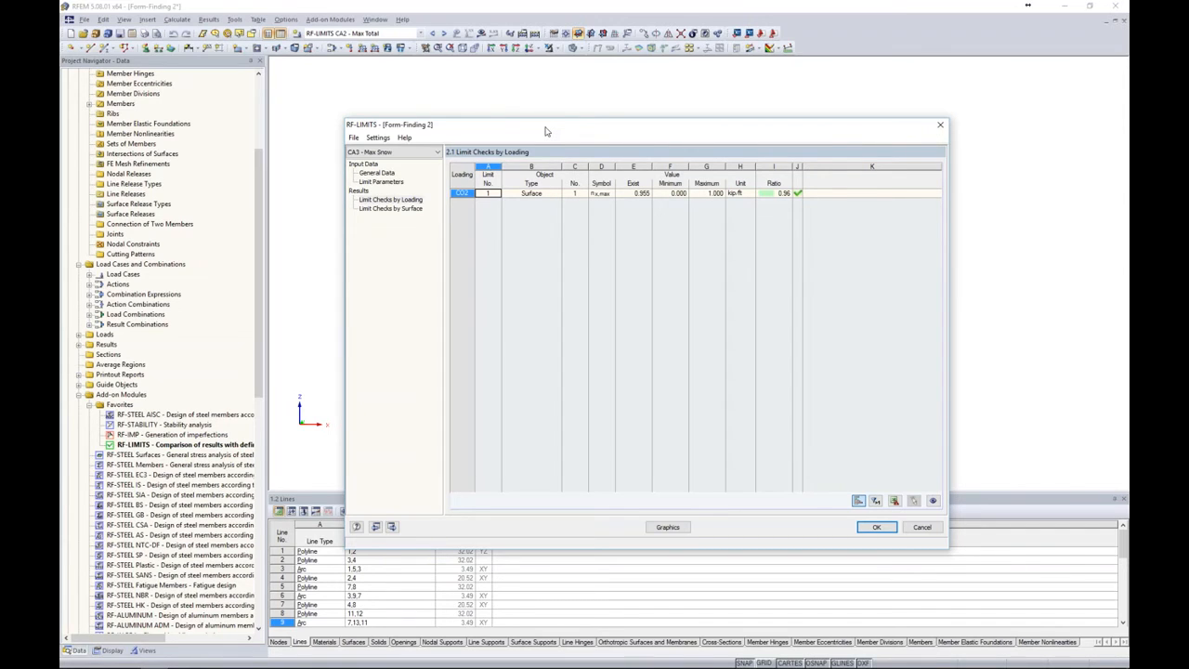
pyautogui.moveTo(483, 133); pyautogui.dragTo(471, 115)
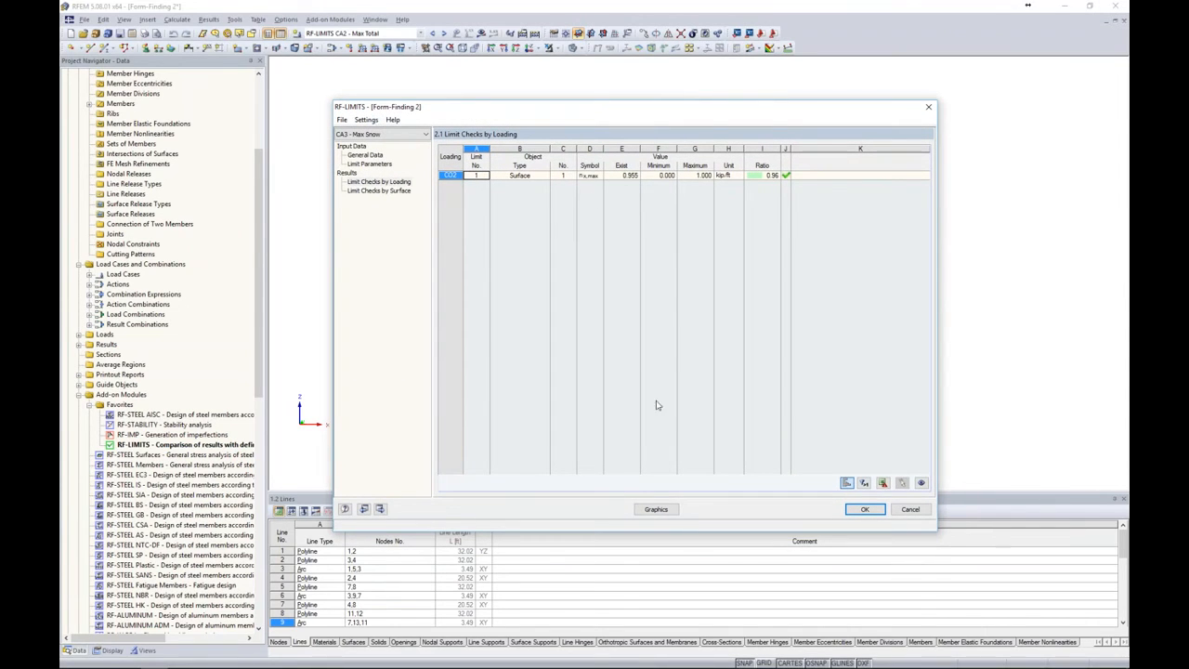
# Create a new RF-LIMITS case 4 described as Cables and select result combination RC1 for its limit checks
pyautogui.click(342, 120)
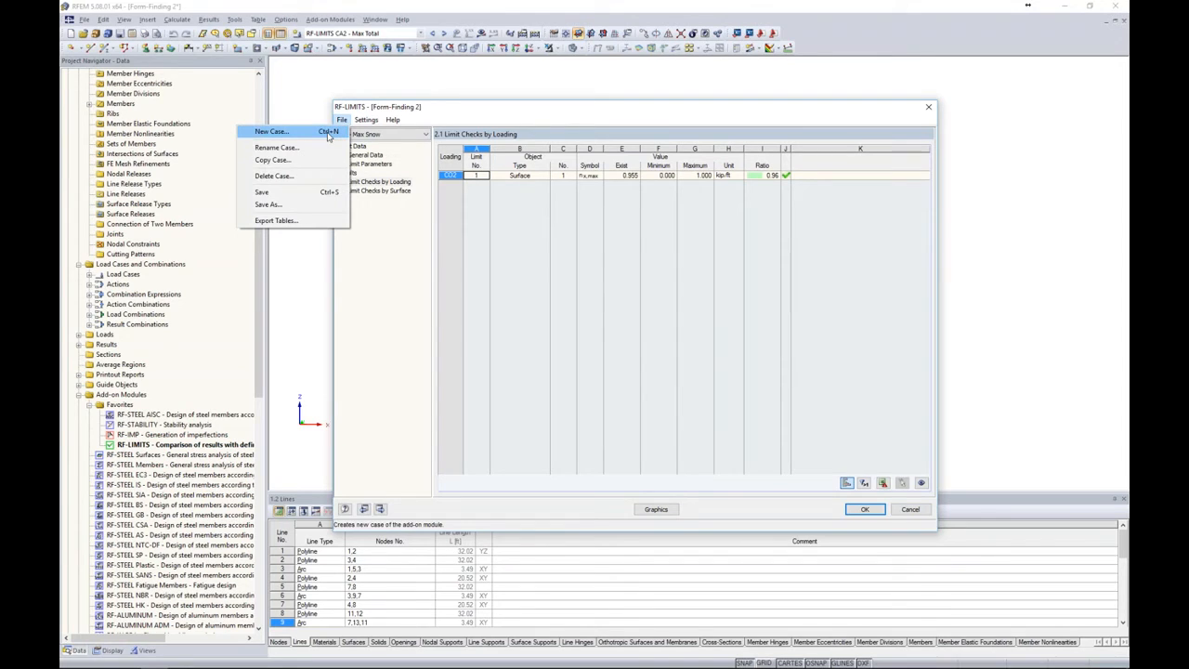
pyautogui.click(327, 135)
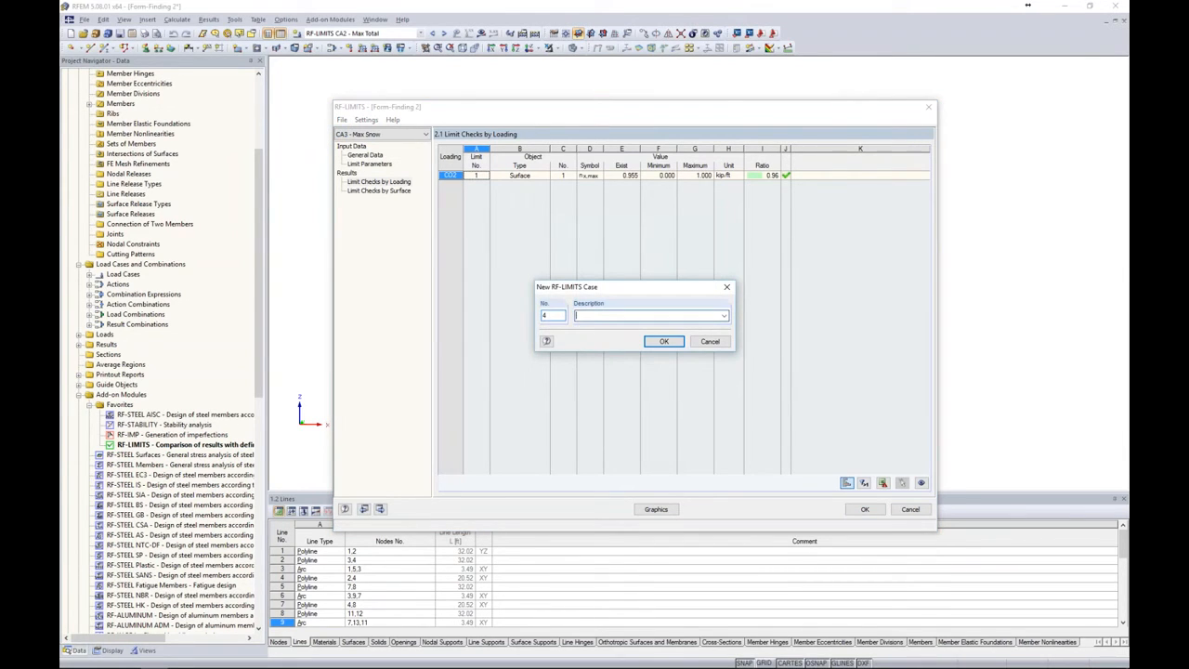
pyautogui.write('Cables')
pyautogui.press('Return')
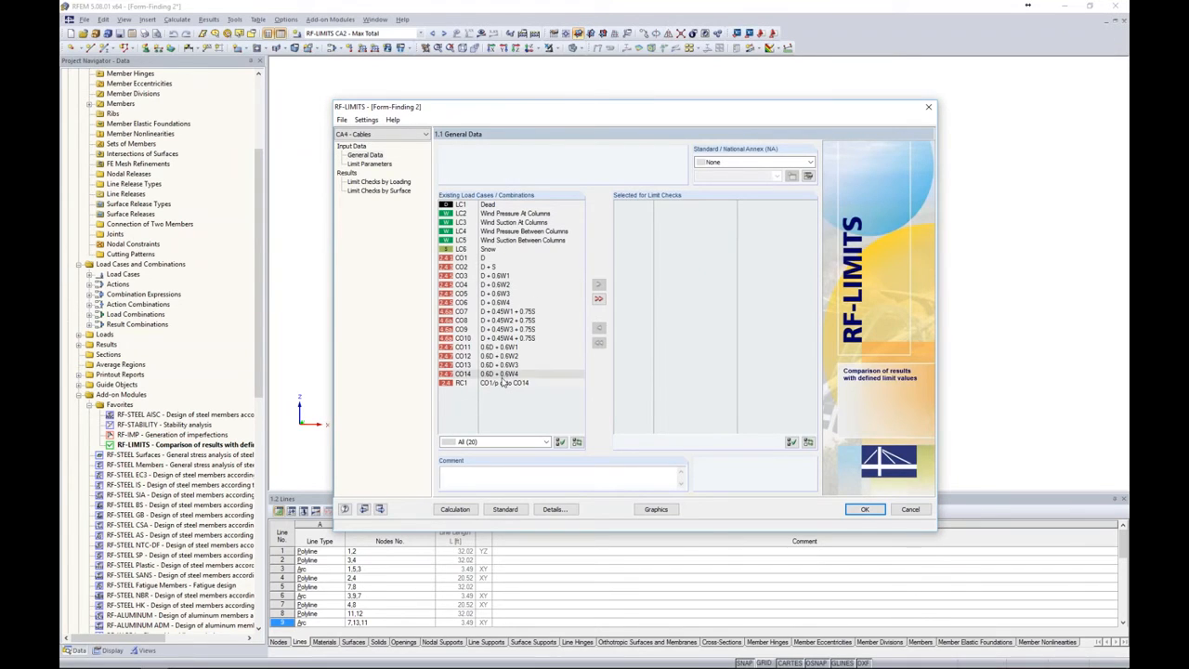
pyautogui.doubleClick(502, 386)
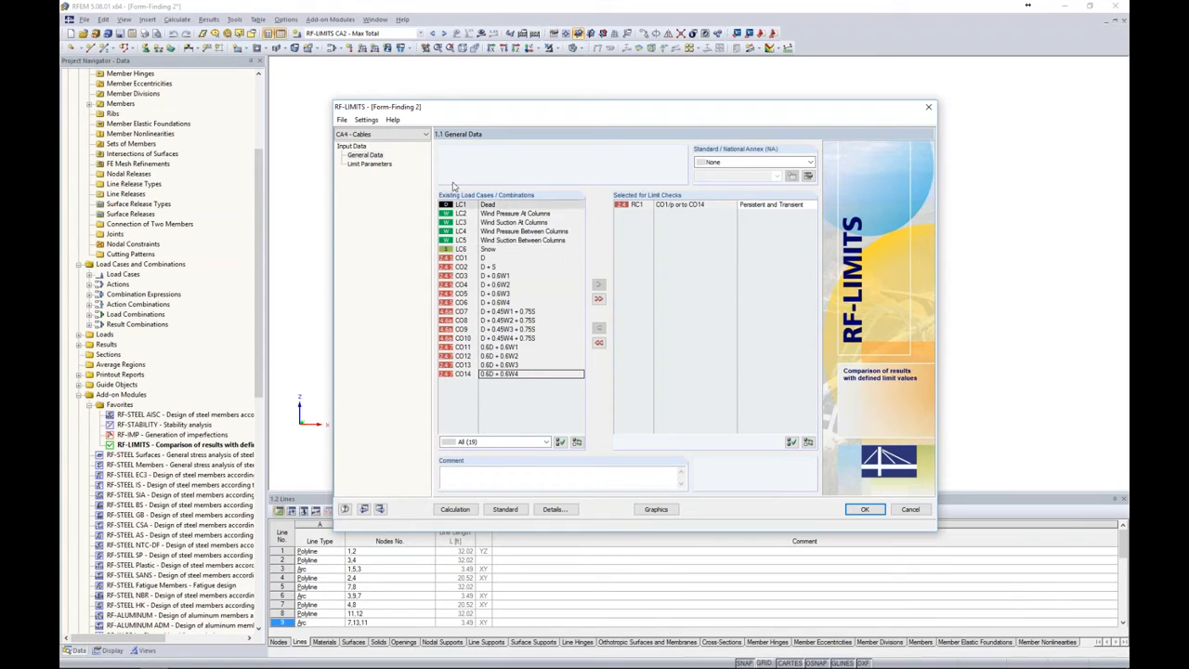
# Define a limit described as Cables with object type Member, covering members 1-9
pyautogui.click(369, 165)
pyautogui.click(490, 174)
pyautogui.write('Cables')
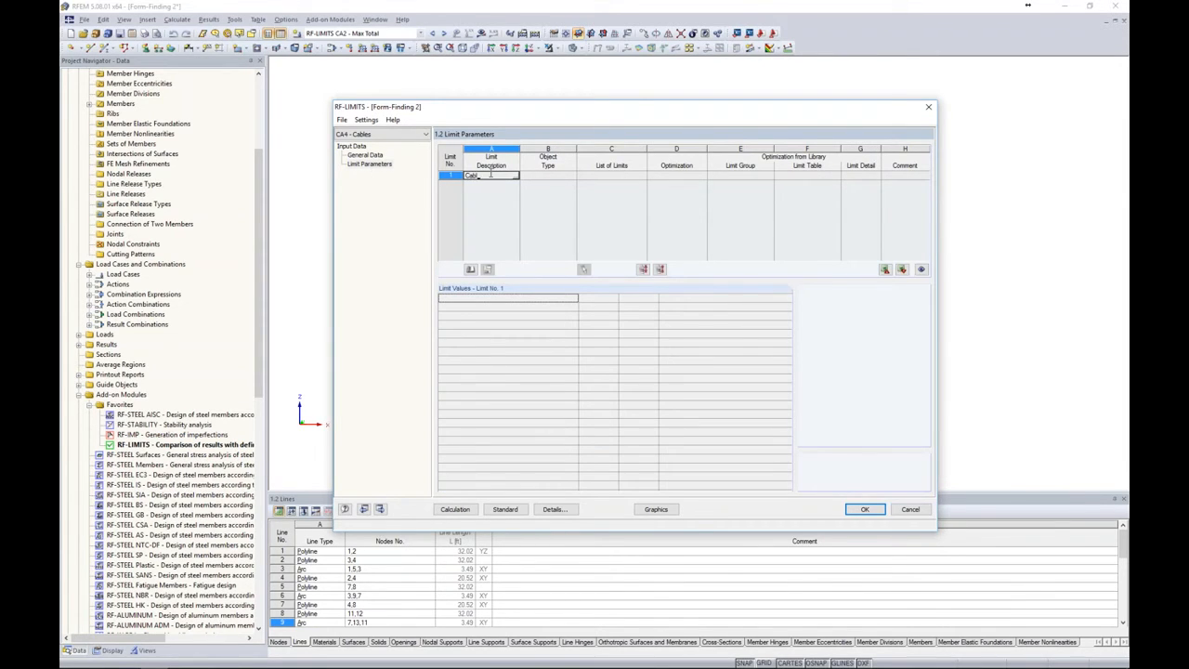
pyautogui.click(548, 177)
pyautogui.click(572, 176)
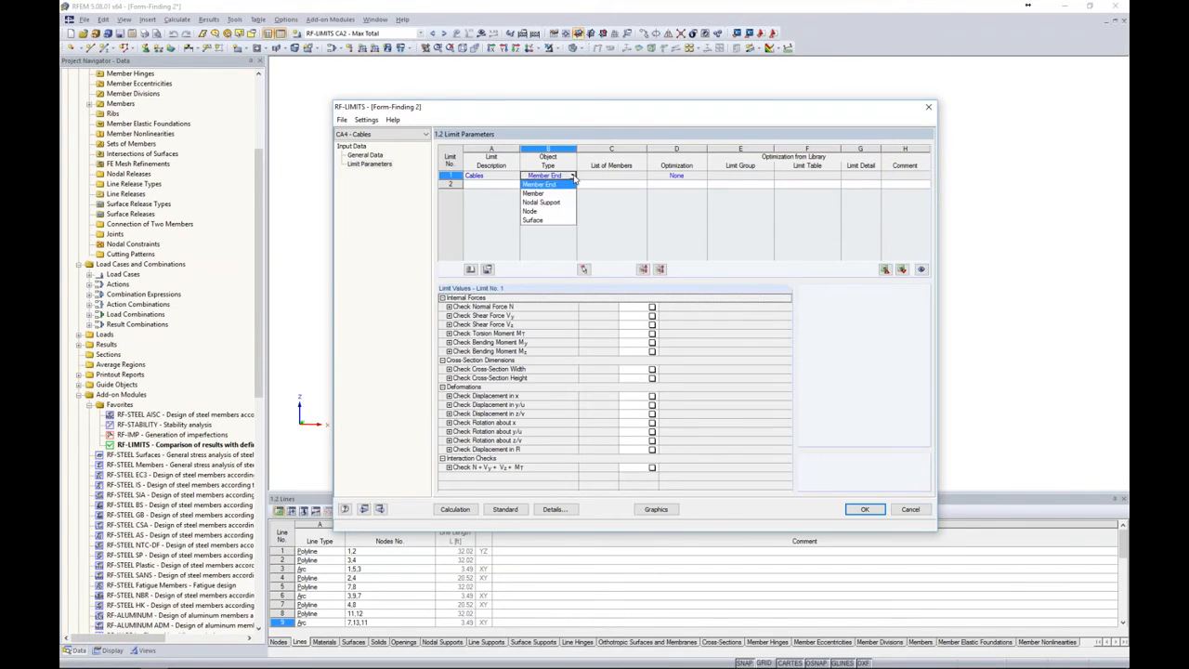
pyautogui.click(558, 193)
pyautogui.click(598, 177)
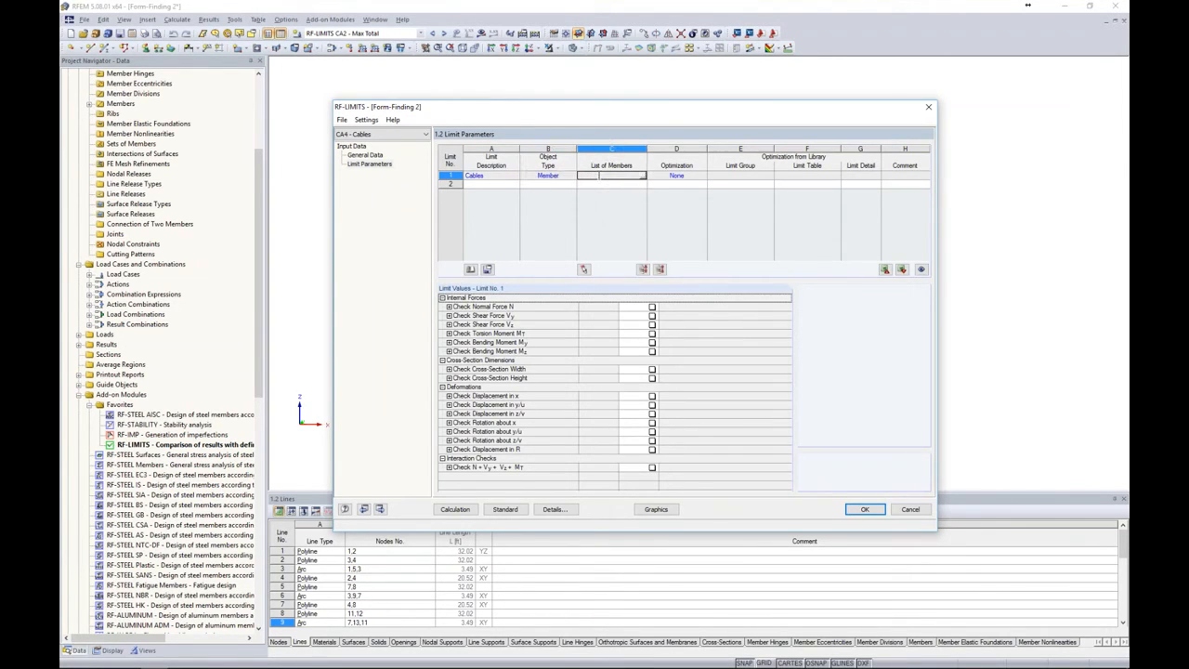
pyautogui.write('1-9')
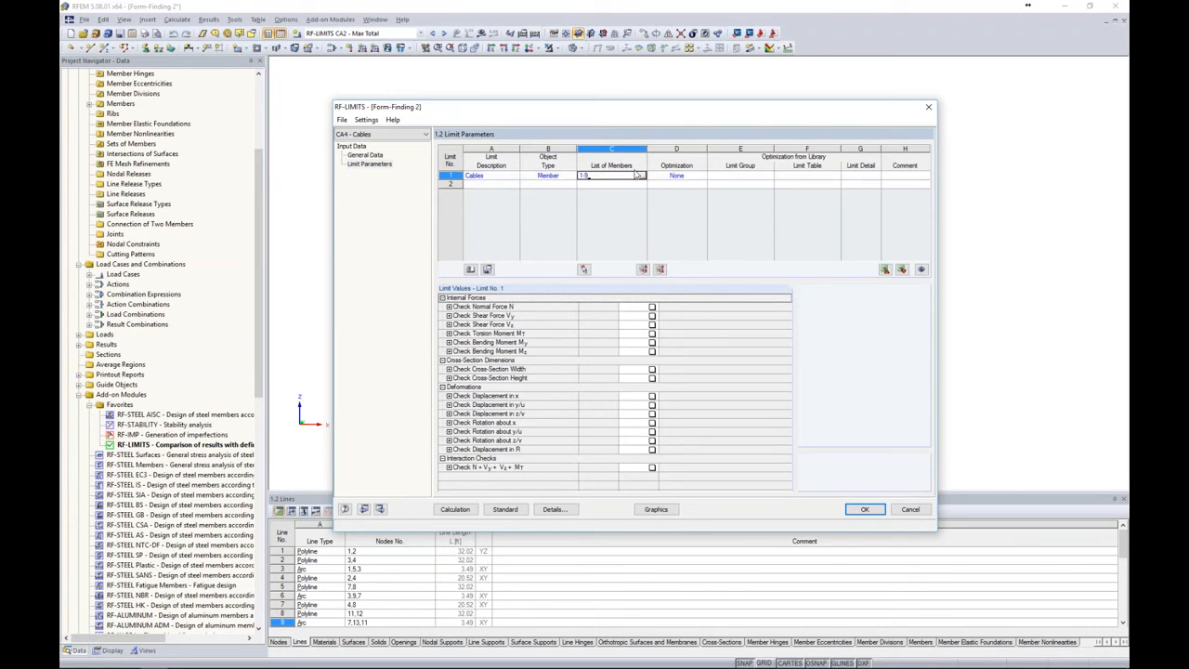
pyautogui.click(698, 177)
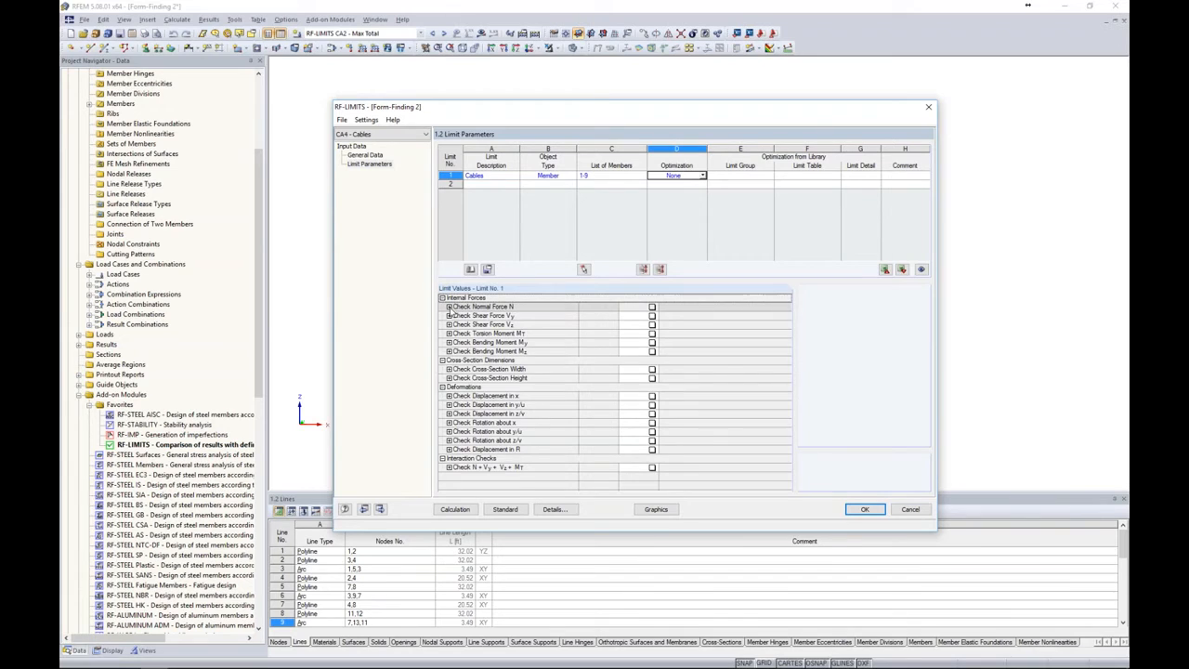
# Enable the cables' normal force check with a 13.71 kip maximum and Range Between, calculate the case, and close the module keeping the results
pyautogui.click(450, 307)
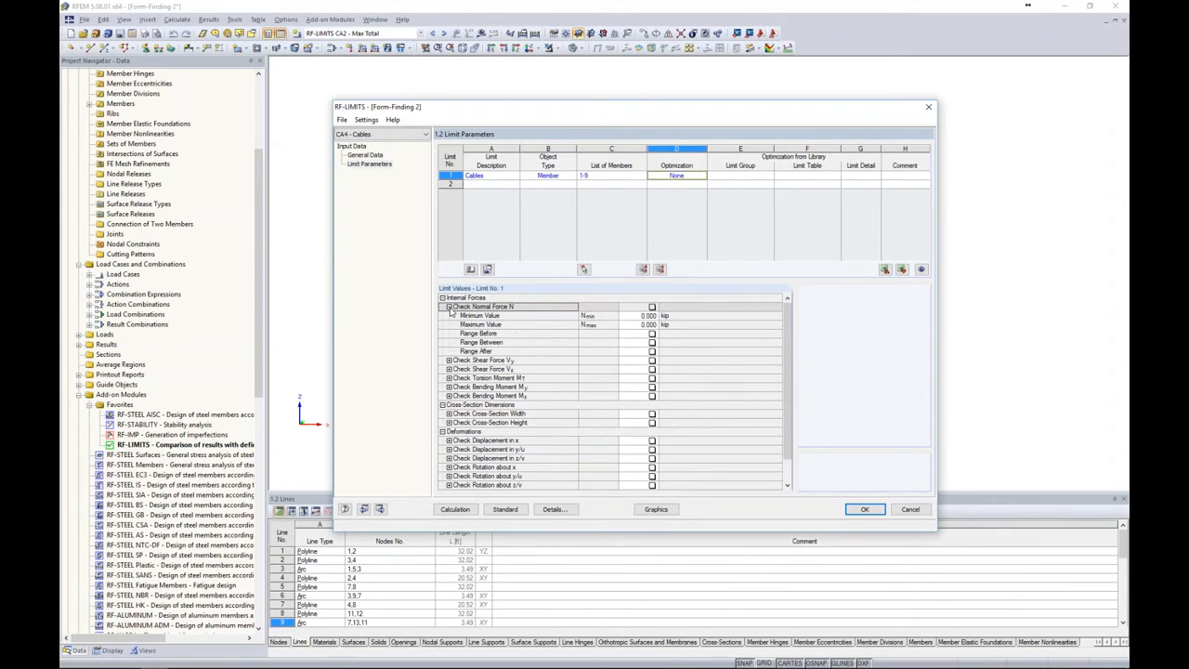
pyautogui.click(652, 308)
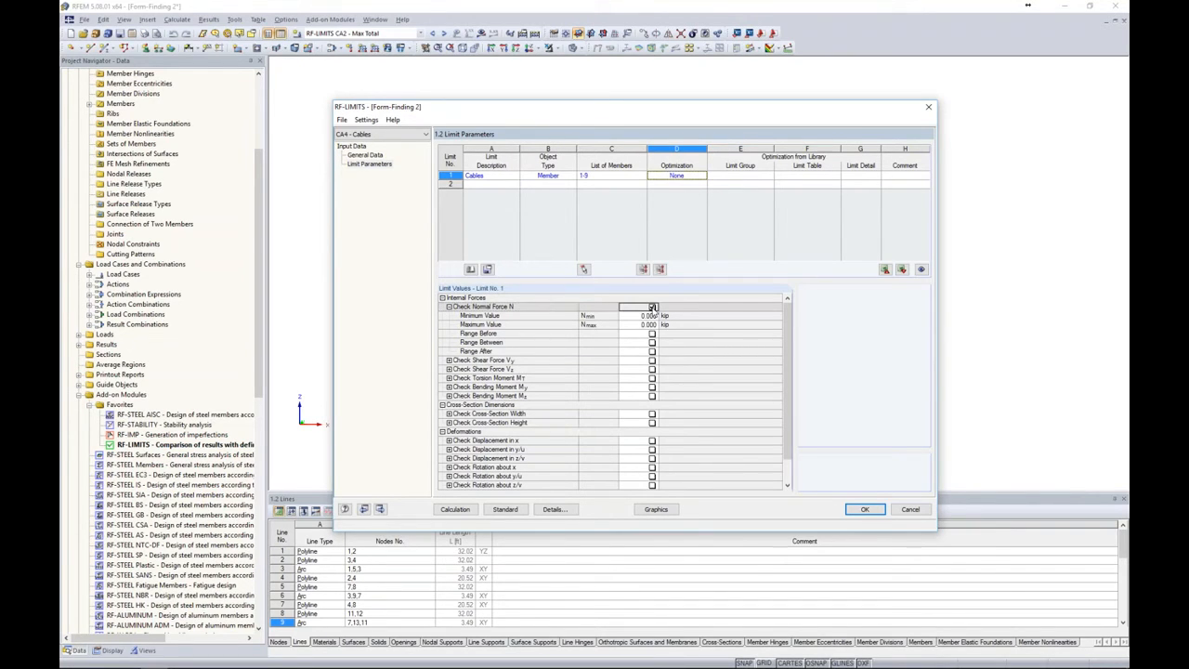
pyautogui.click(642, 324)
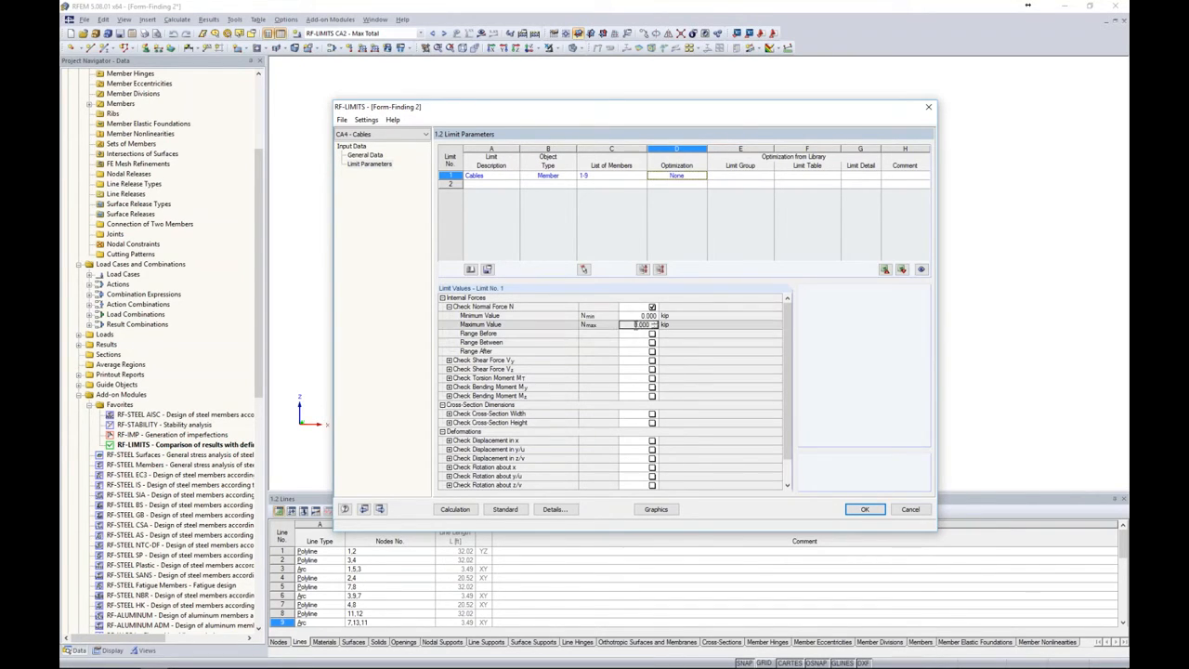
pyautogui.write('10.71')
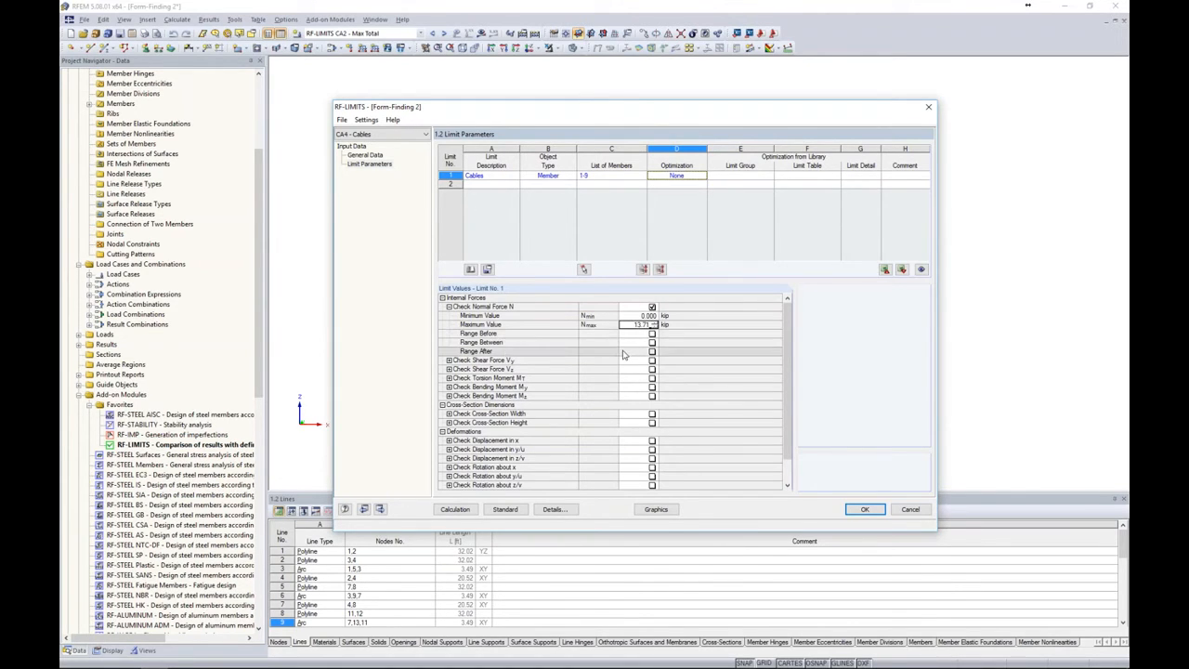
pyautogui.click(651, 344)
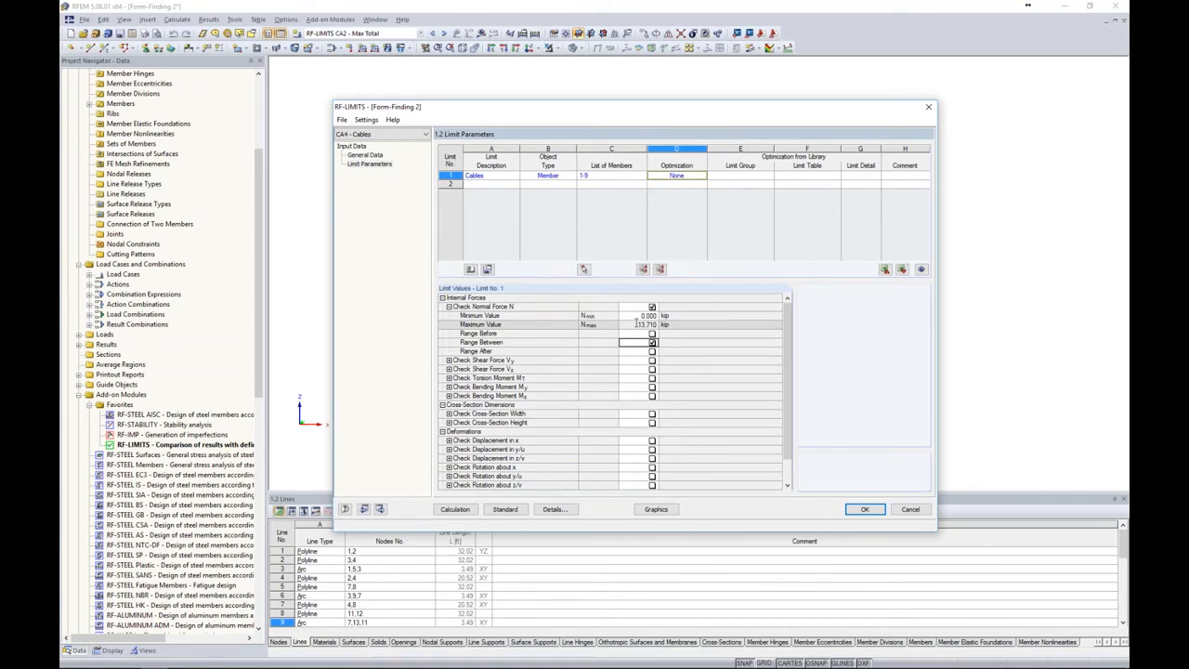
pyautogui.click(464, 511)
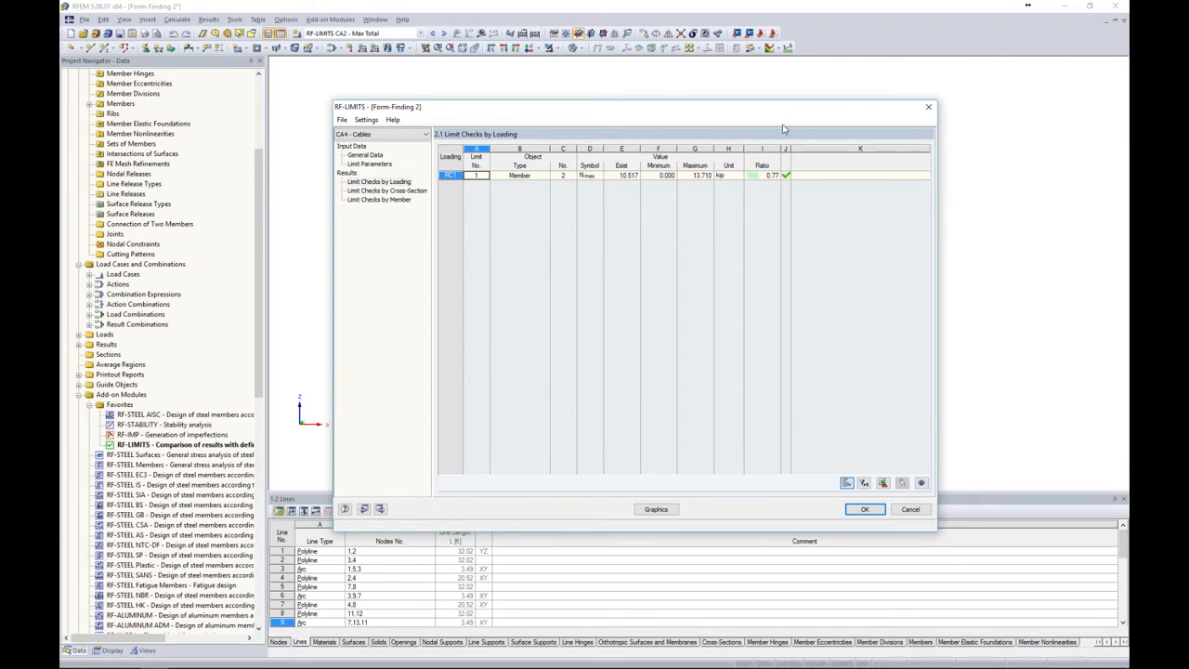
pyautogui.click(864, 511)
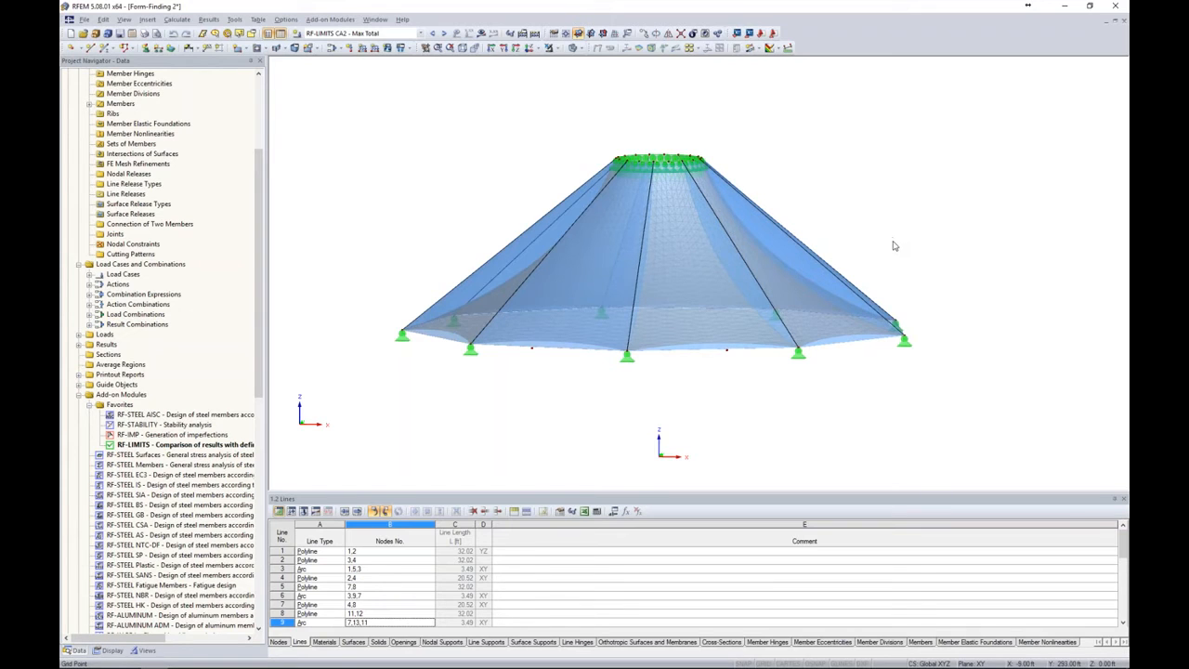
# Examine the nonlinearity options for the uZ support condition of a nodal support at the membrane's base, leaving the settings uncommitted
pyautogui.doubleClick(800, 360)
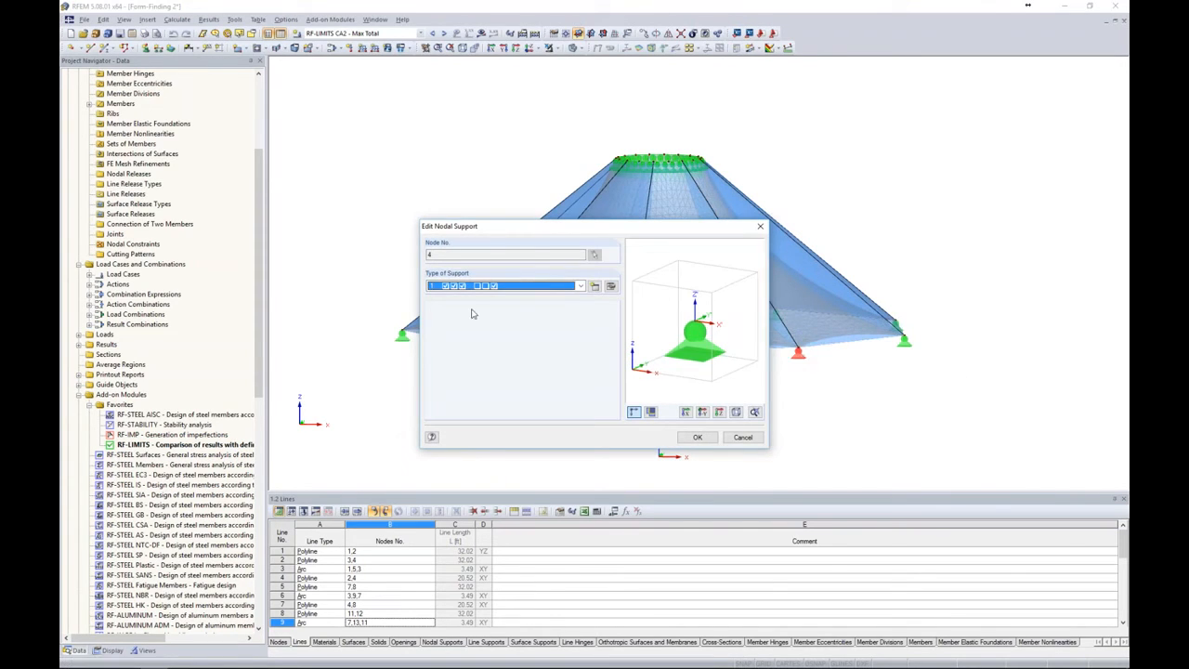
pyautogui.click(611, 287)
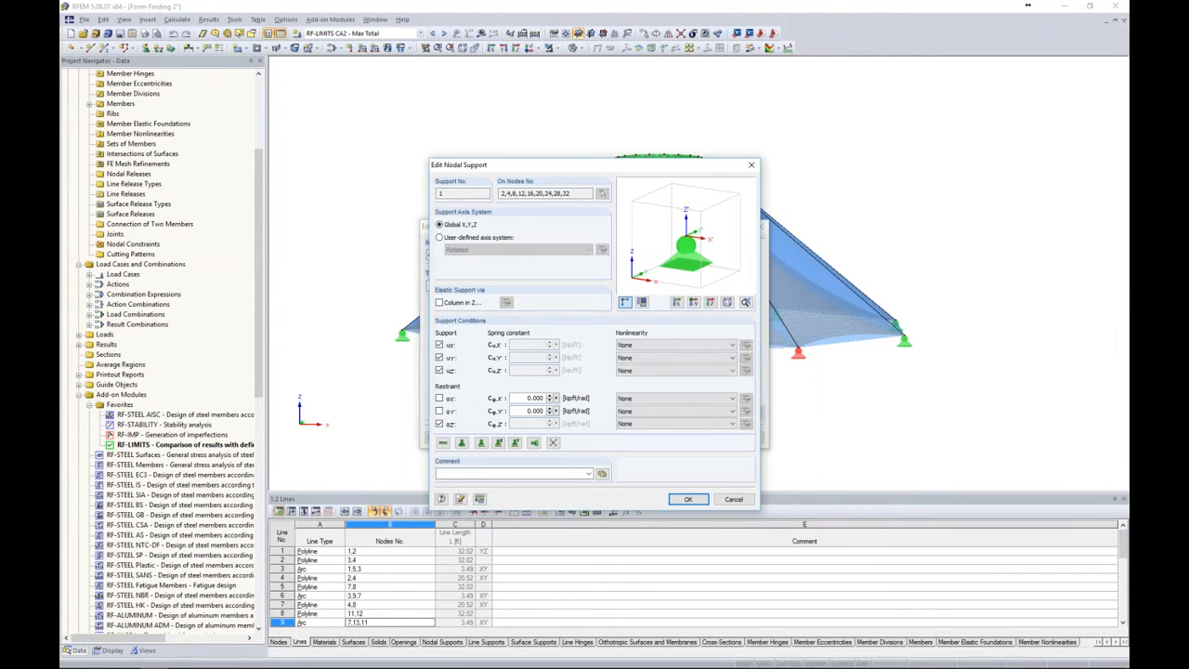
pyautogui.click(646, 371)
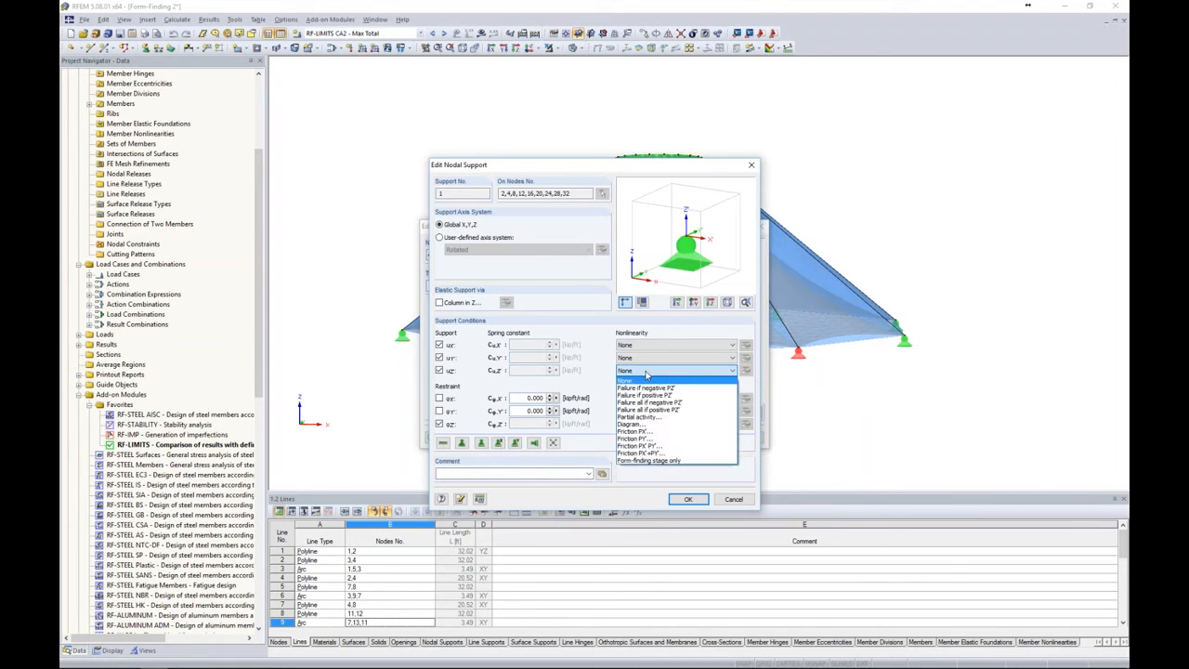
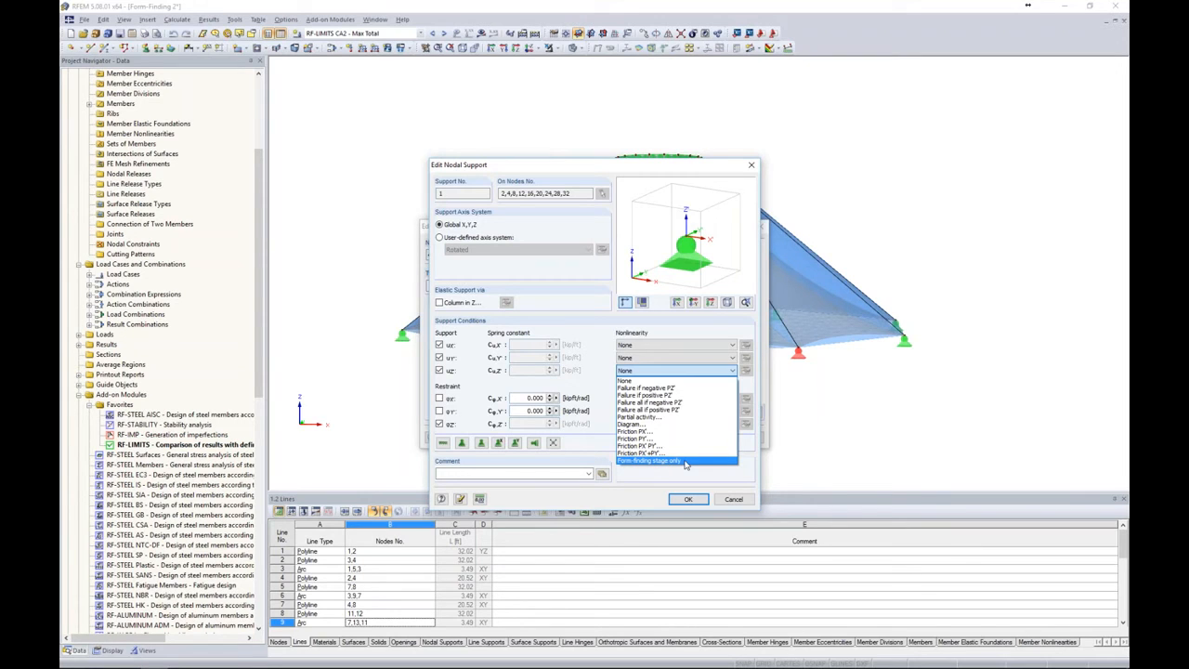
pyautogui.click(728, 484)
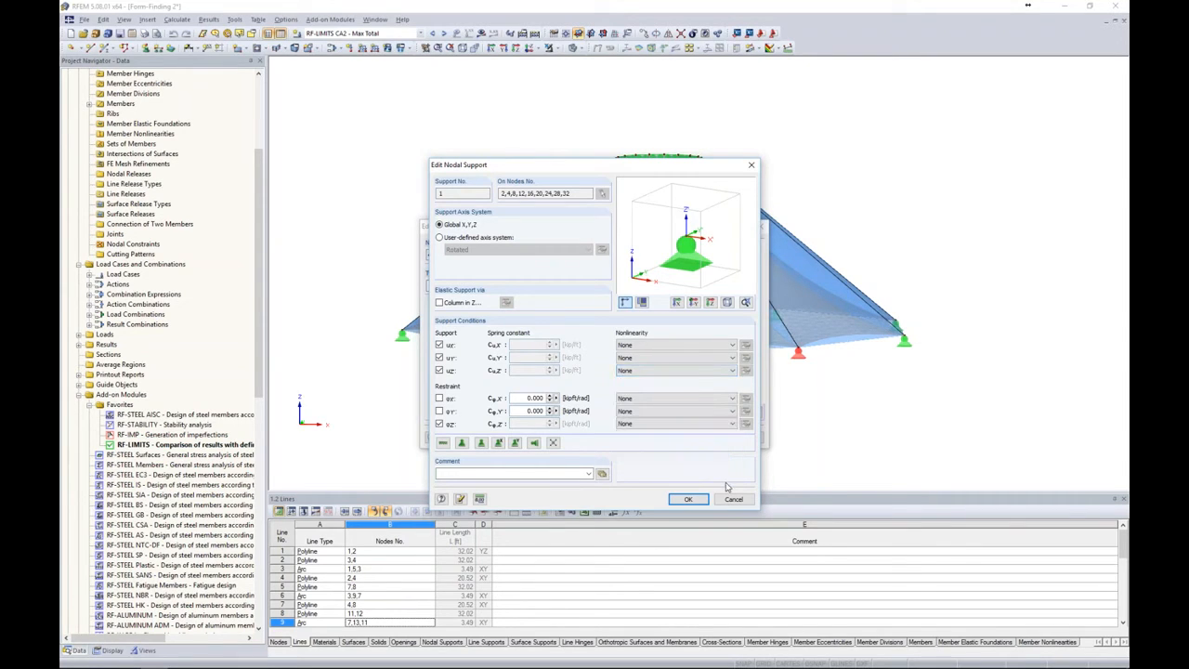
pyautogui.click(733, 499)
pyautogui.click(740, 439)
# Delete the nodal support set on the base nodes 2,4,8,12,16,20,24,28,32, accepting deletion of the results and FE mesh
pyautogui.scroll(5, 213, 319)
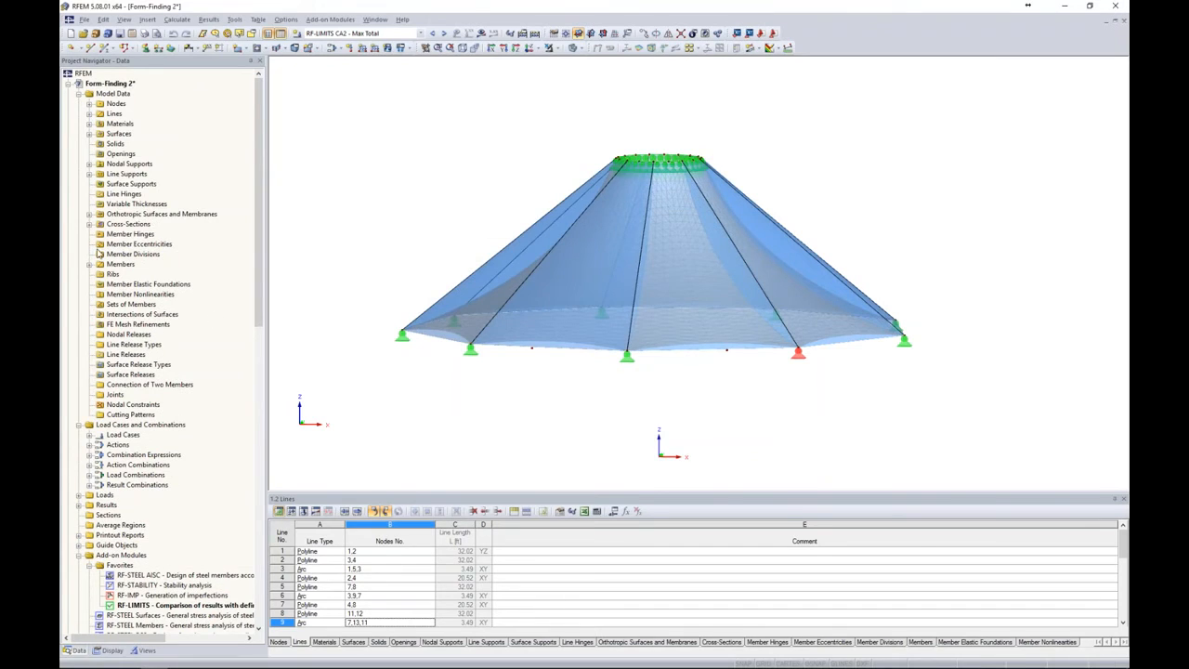
pyautogui.click(89, 164)
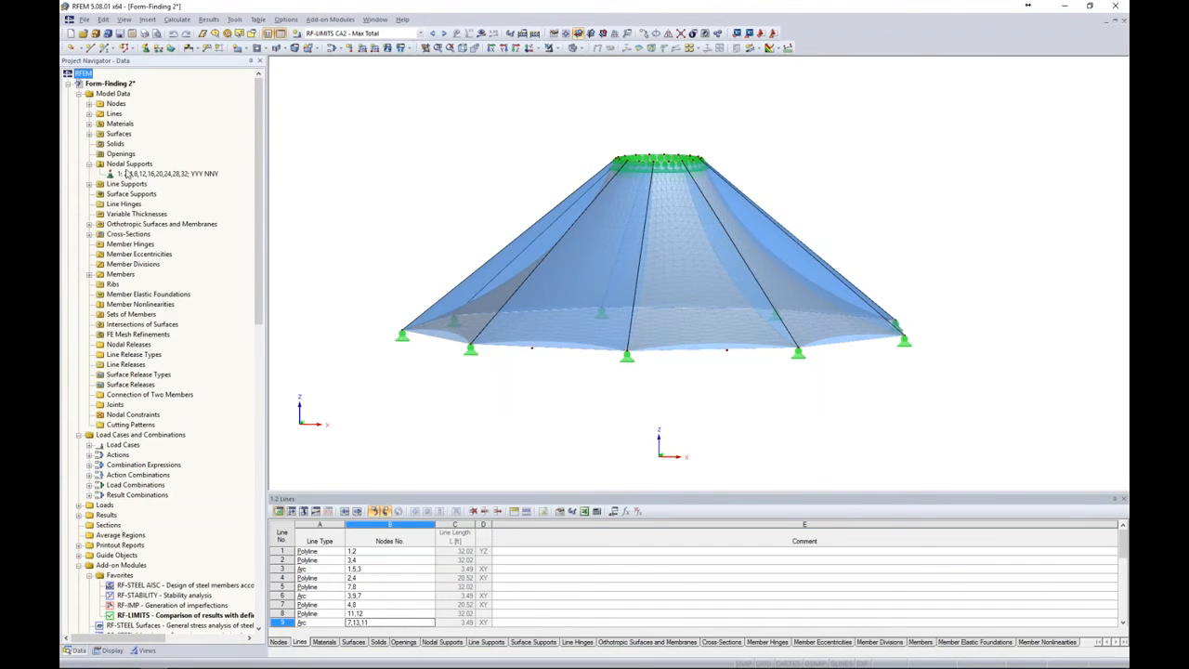
pyautogui.click(129, 175)
pyautogui.rightClick(128, 173)
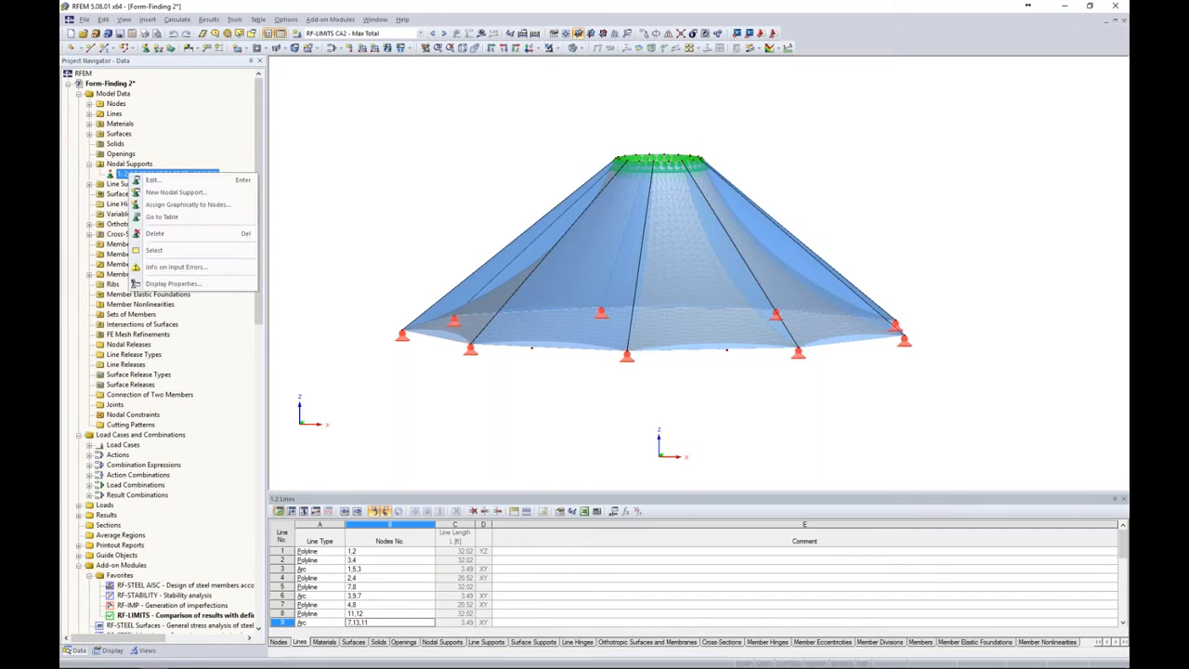
pyautogui.click(154, 234)
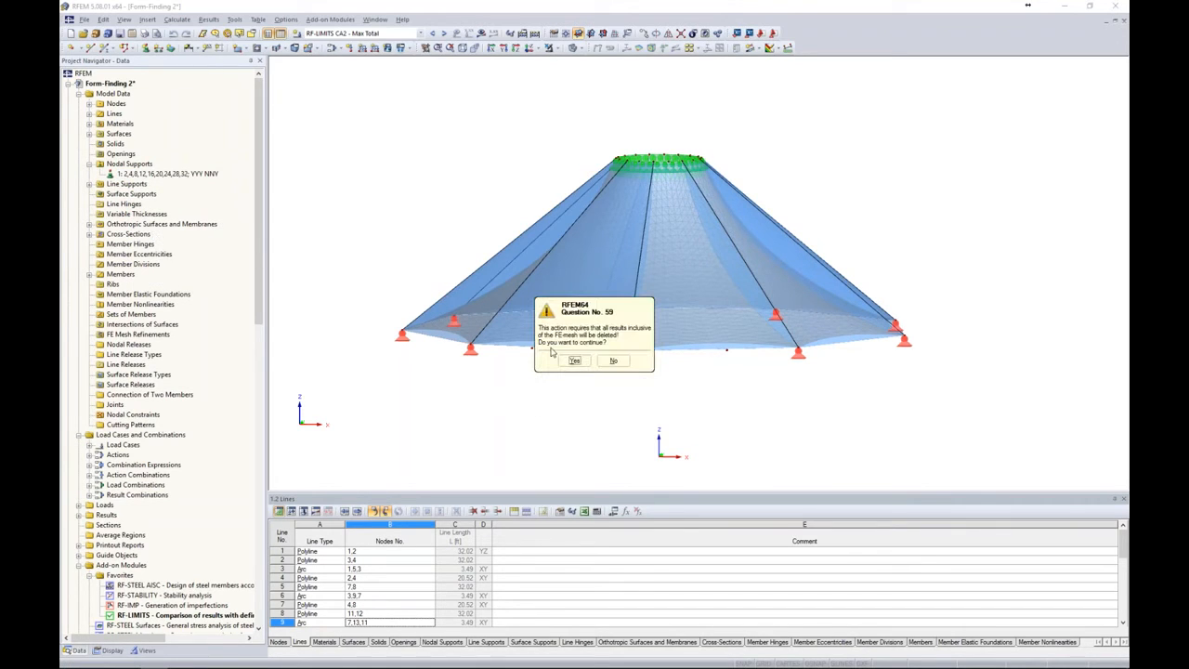
pyautogui.click(575, 364)
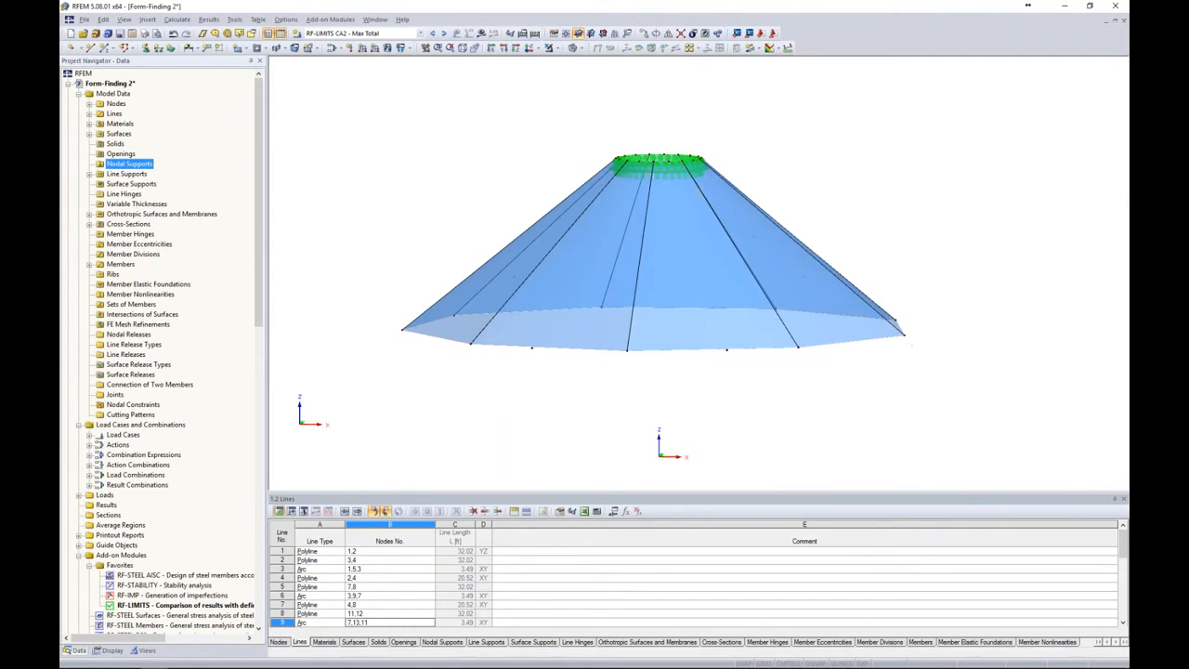
# Delete the line support around the membrane's top ring and clear the selection
pyautogui.click(89, 174)
pyautogui.click(116, 184)
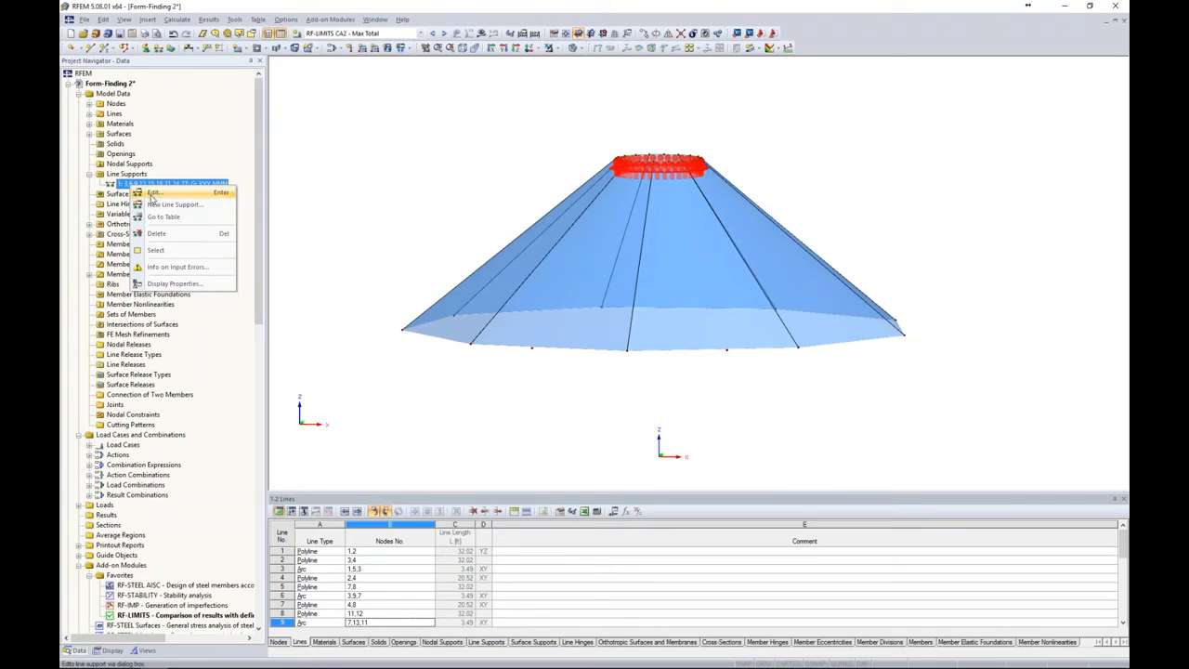
pyautogui.click(156, 234)
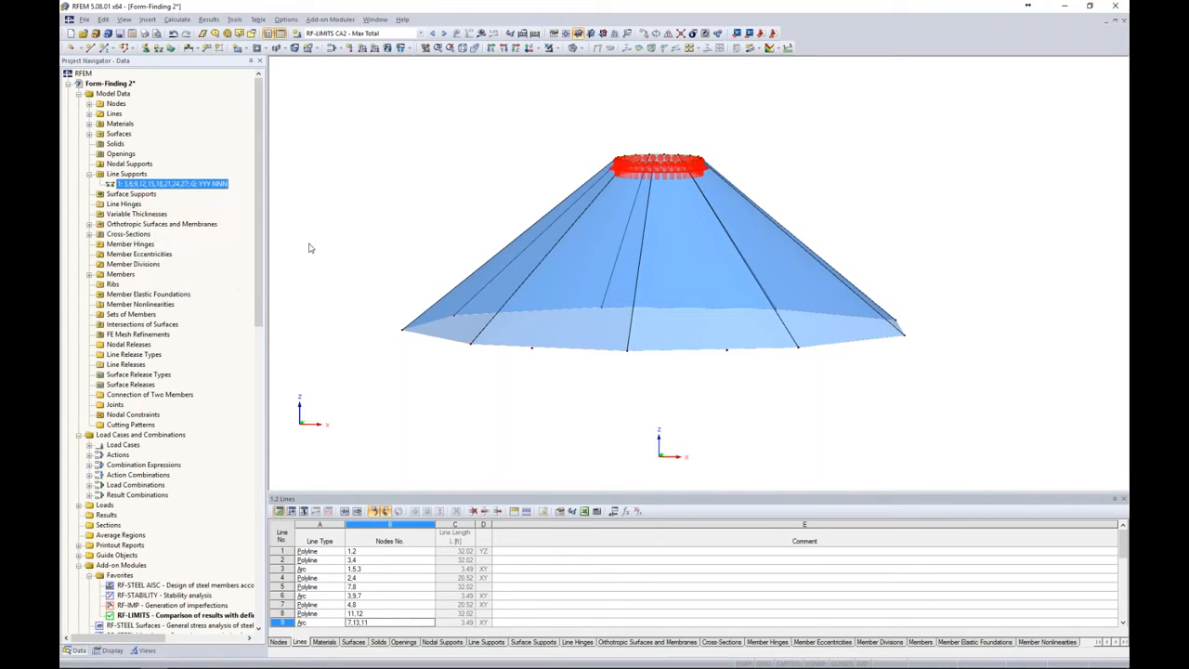
pyautogui.click(604, 417)
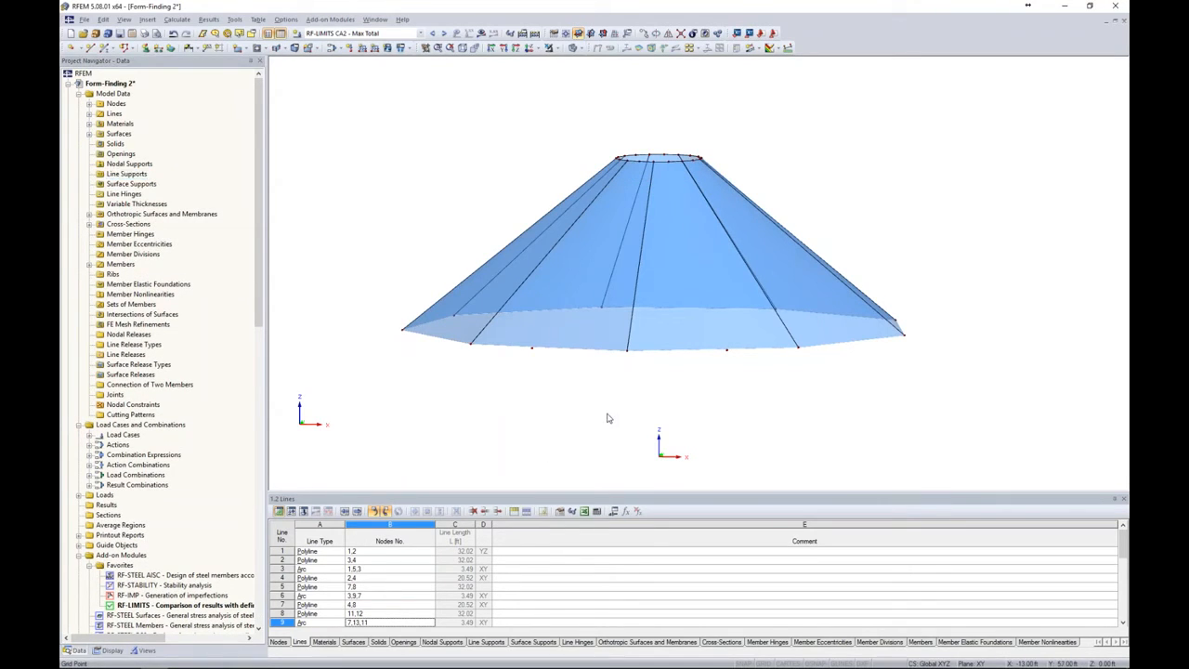
# Set up a rotated copy of a base node with 3 copies at 120° about the Z axis, connecting the copies with new members
pyautogui.click(529, 48)
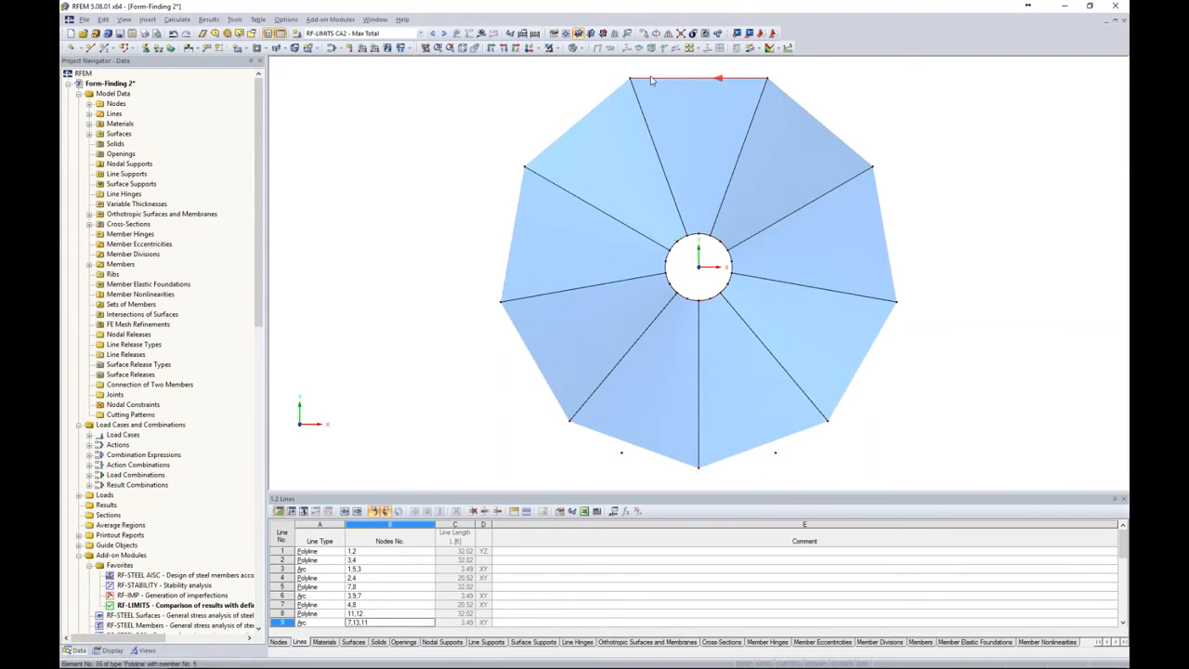
pyautogui.click(655, 33)
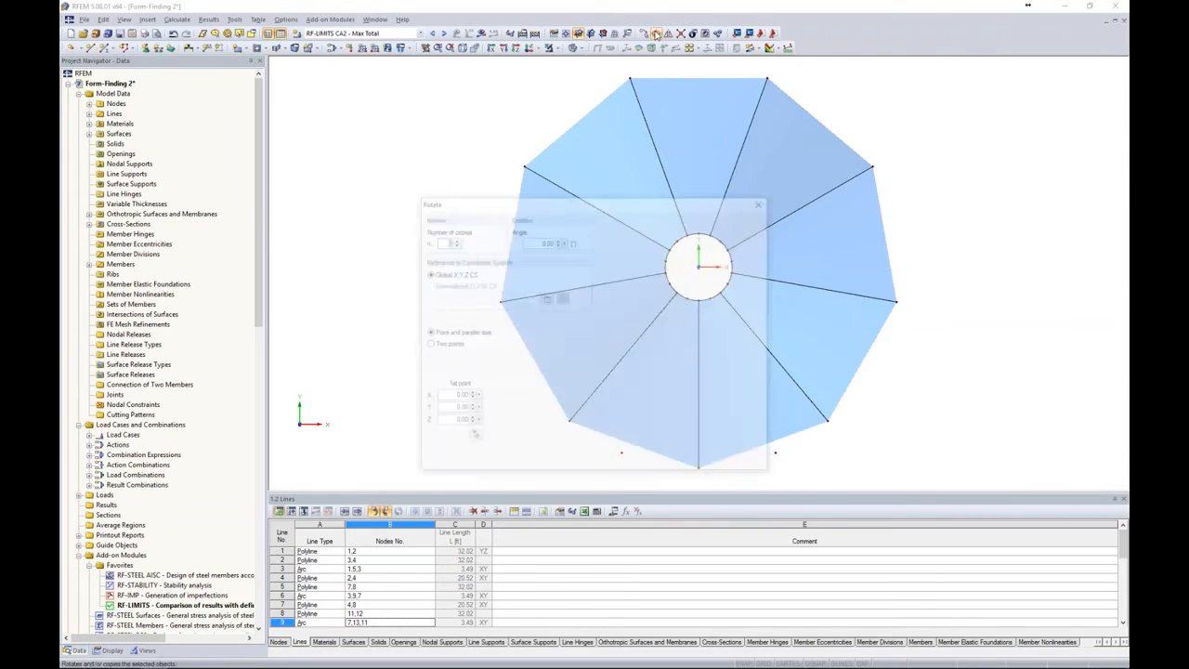
pyautogui.write('3')
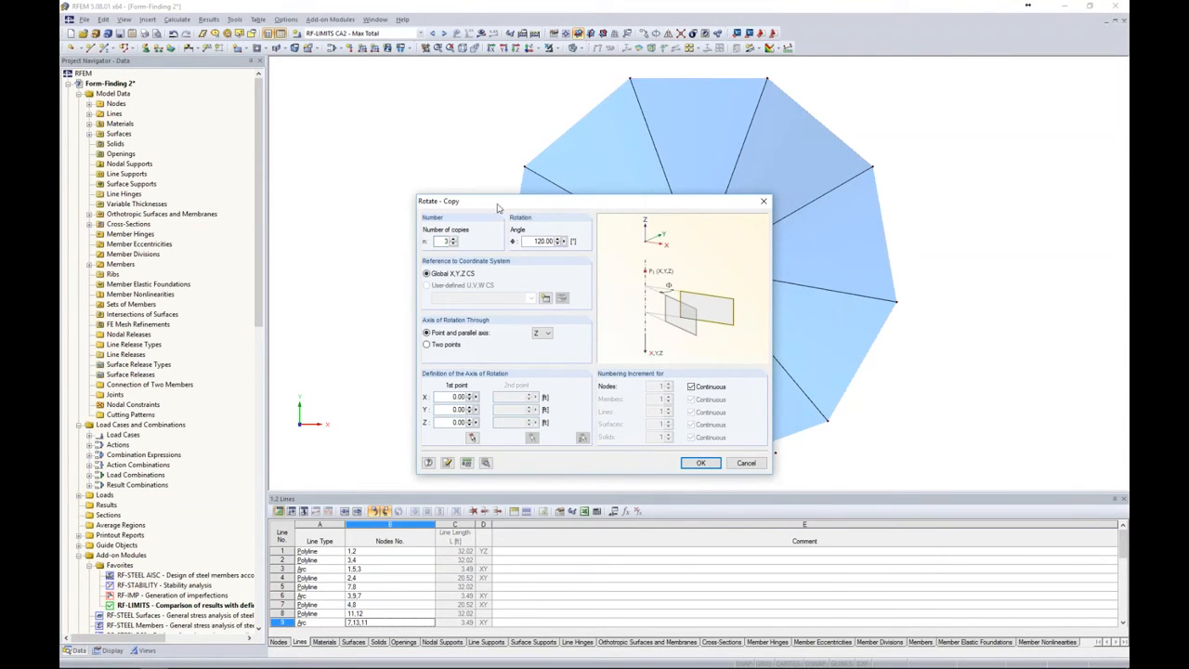
pyautogui.click(485, 461)
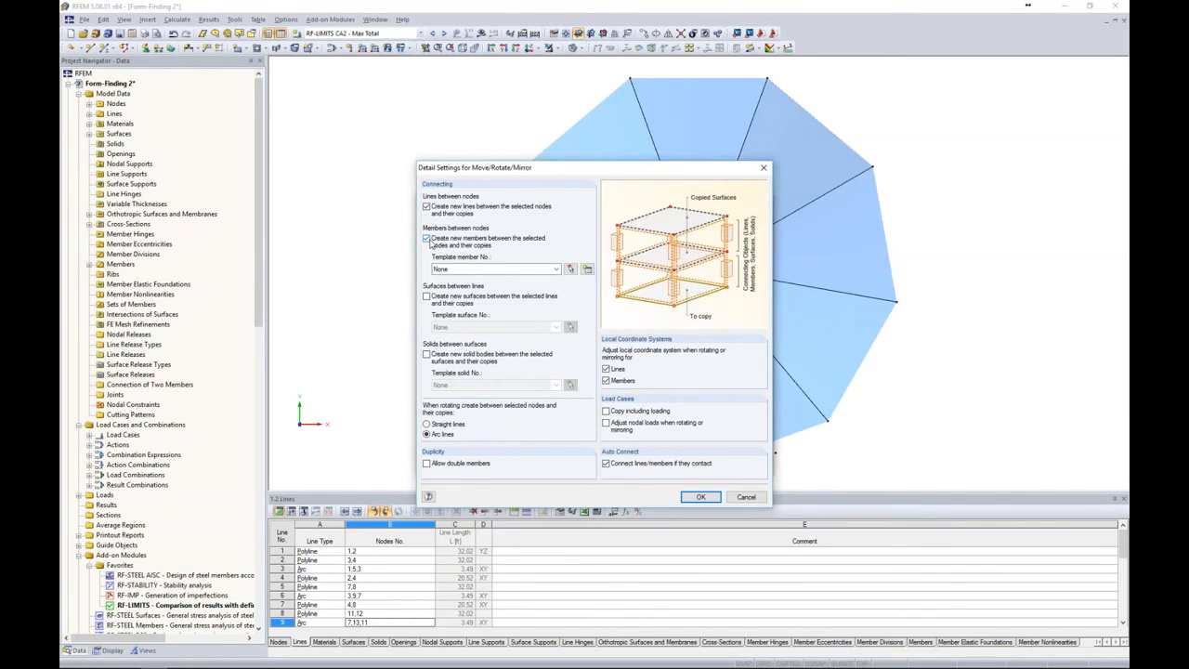
# Define a template beam for the connecting members using the AISC 14 circular hollow section Round HSS 10.75x0.250
pyautogui.click(587, 269)
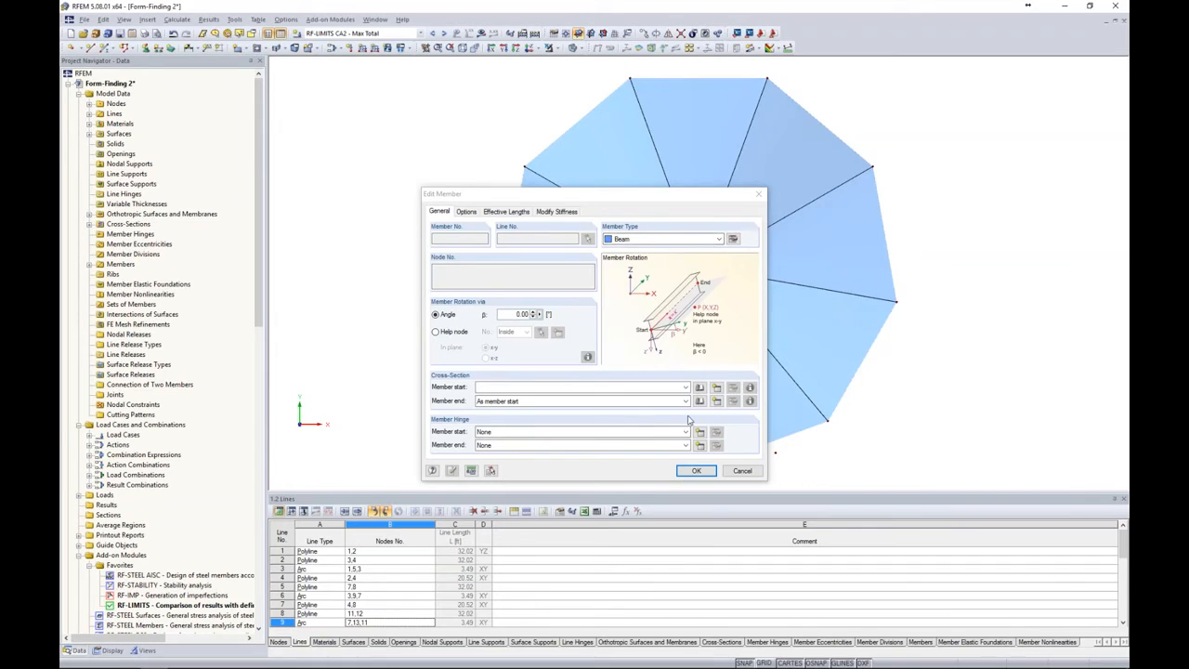
pyautogui.click(701, 389)
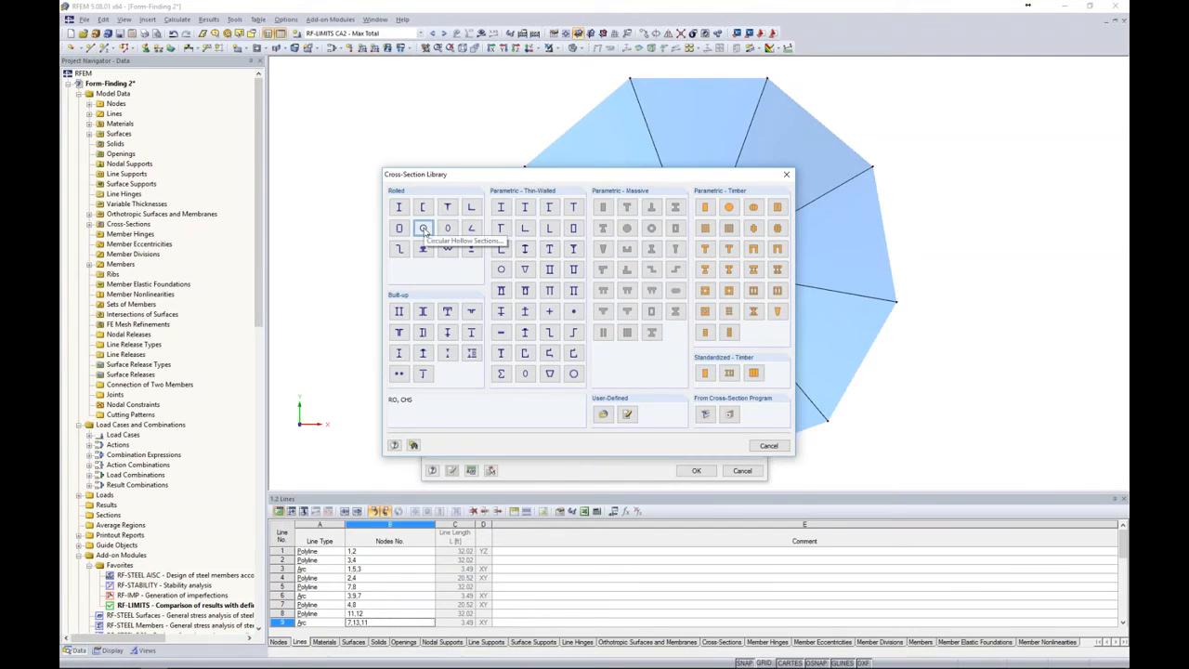
pyautogui.click(424, 229)
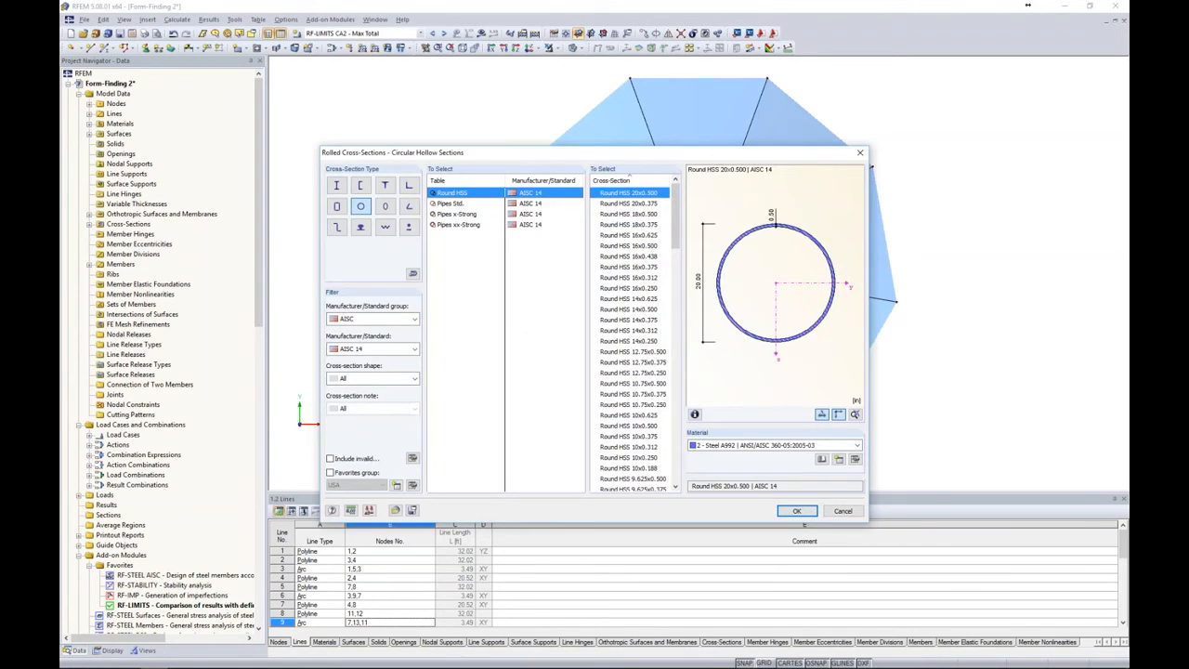
pyautogui.click(351, 325)
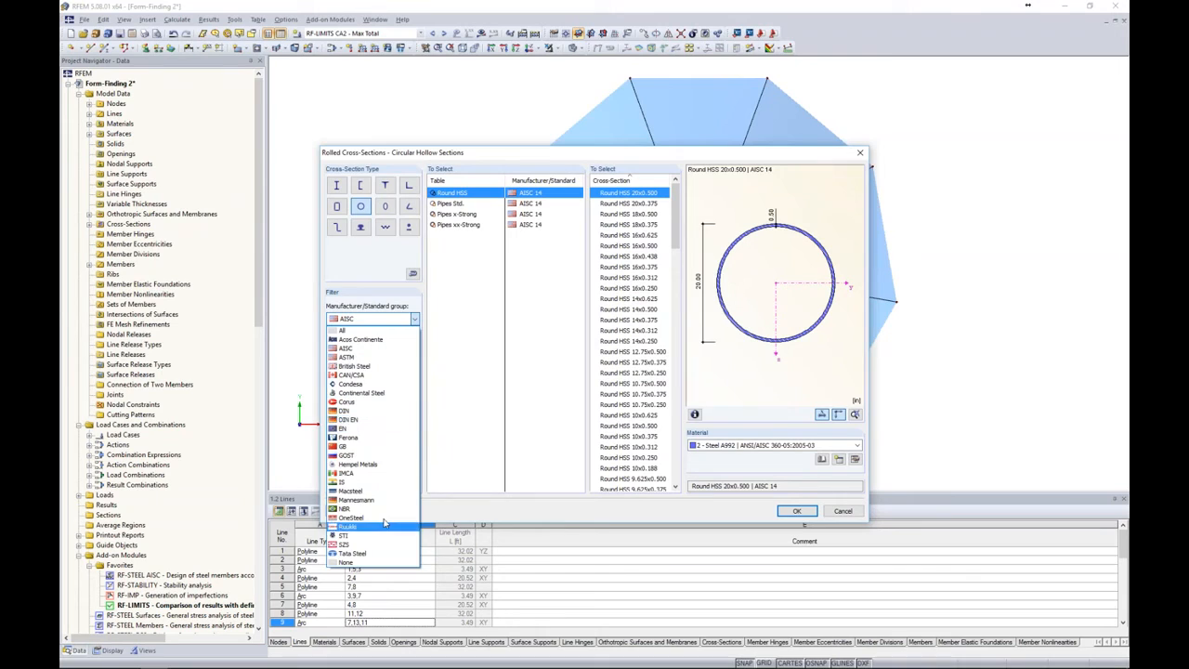
pyautogui.click(453, 436)
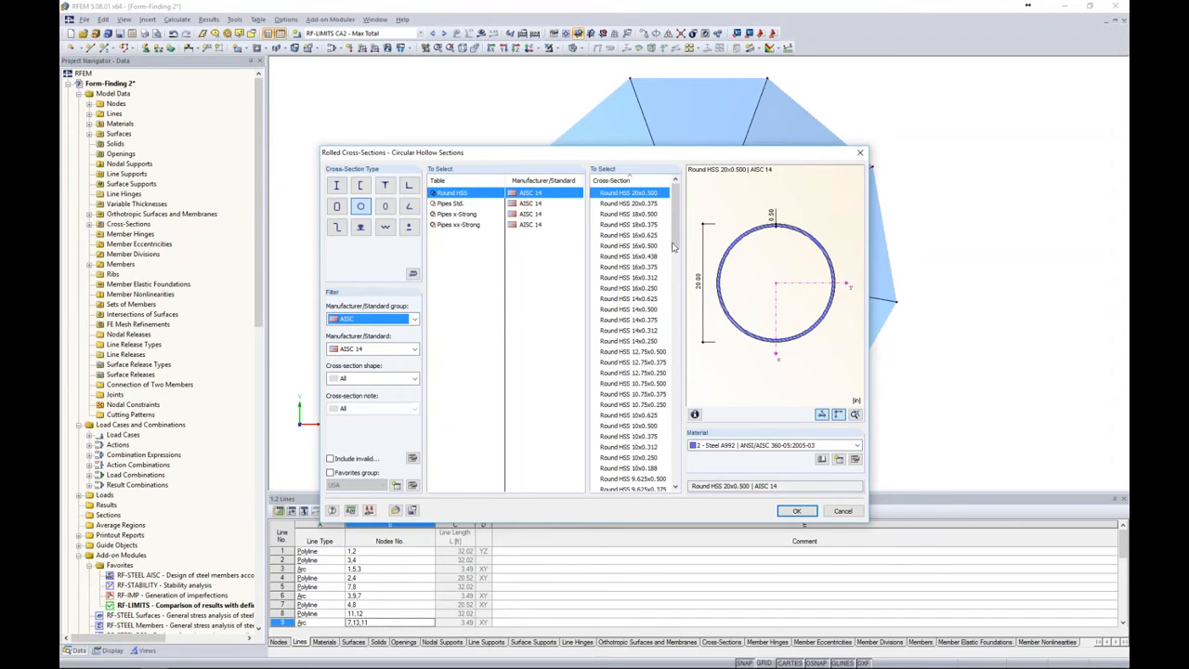
pyautogui.click(645, 406)
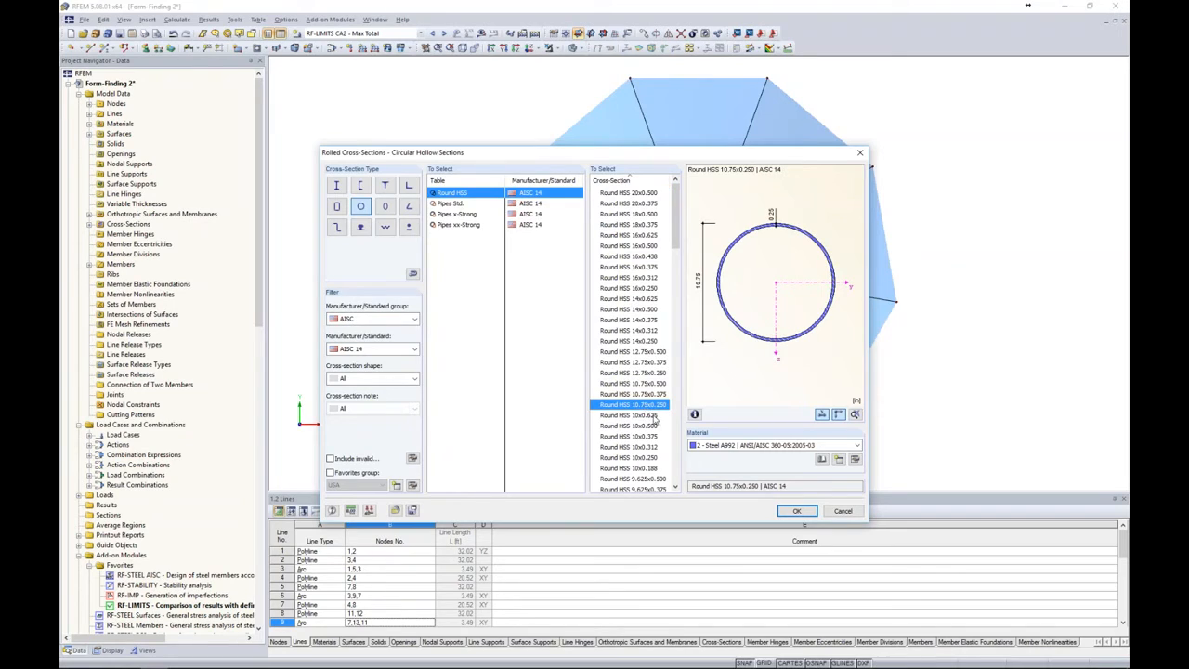
# Assign Steel A36 from the material library to the hollow section and accept the cross-section
pyautogui.click(750, 449)
pyautogui.click(754, 457)
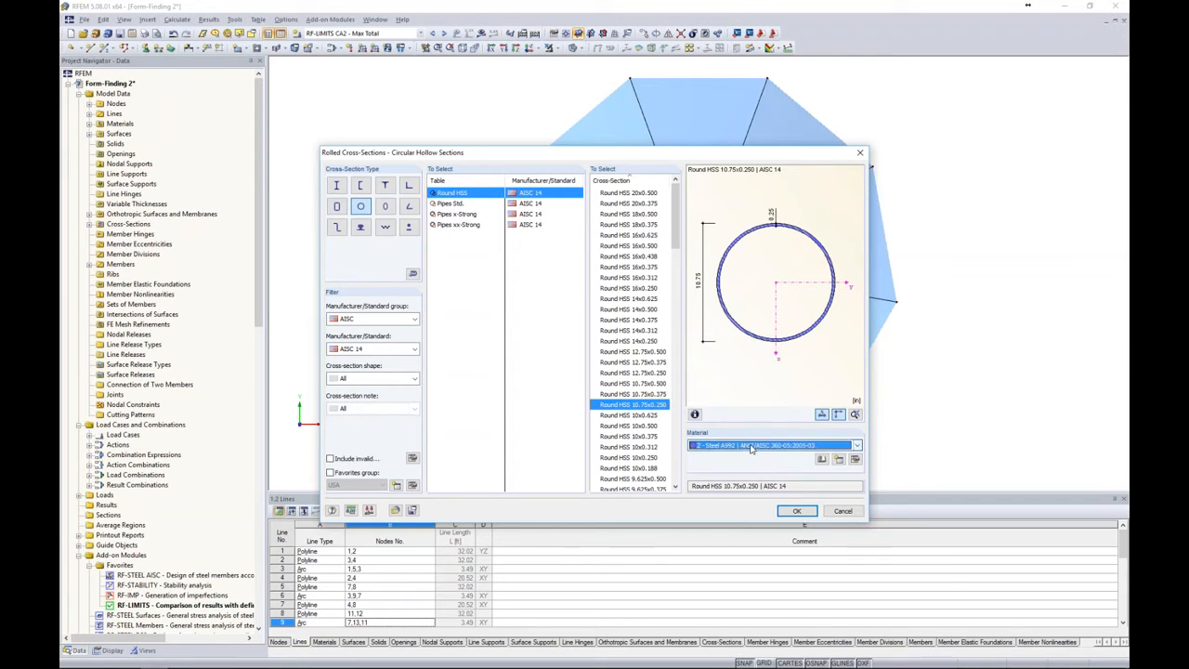
pyautogui.click(821, 461)
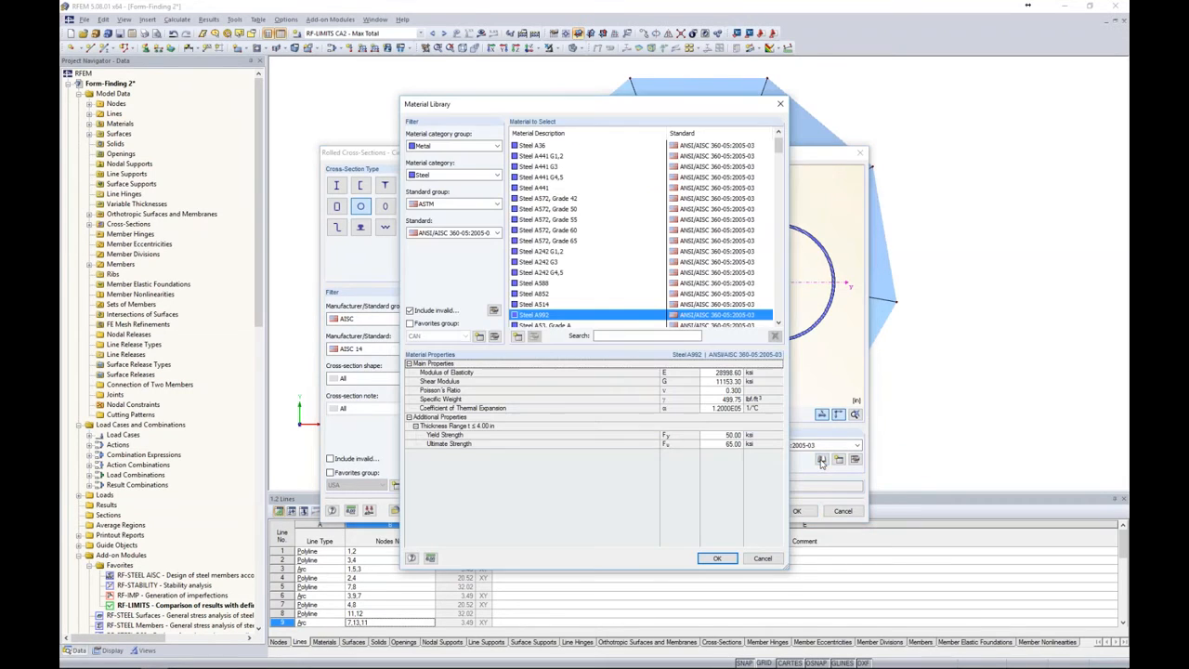
pyautogui.click(533, 147)
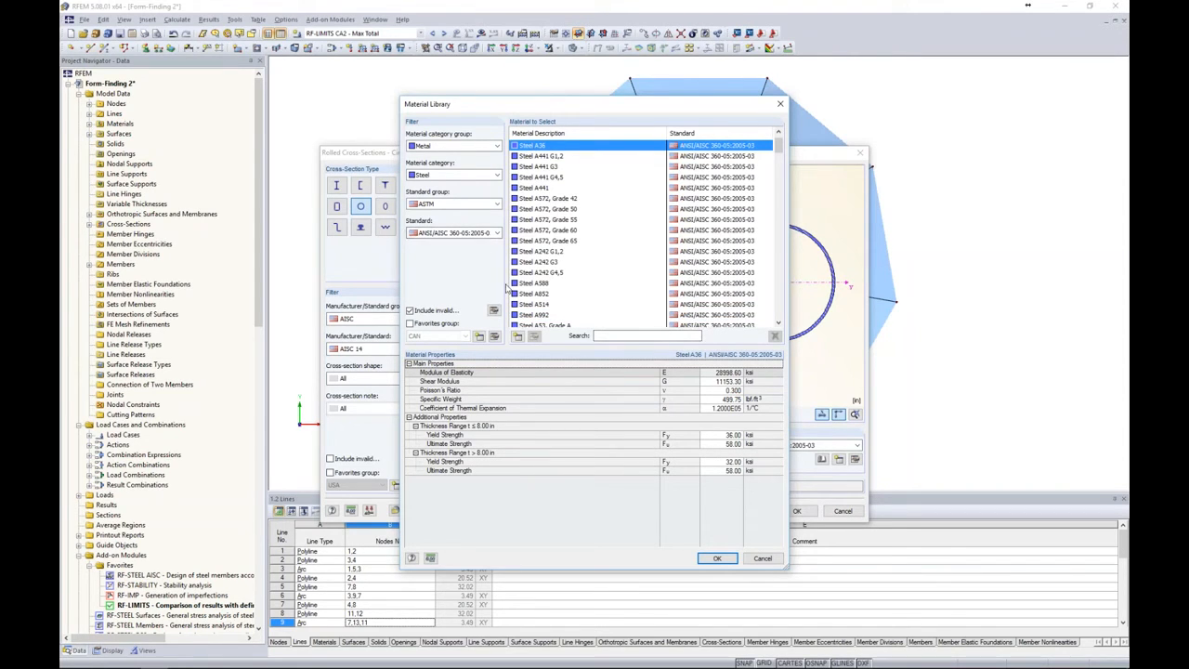
pyautogui.click(717, 557)
pyautogui.click(795, 512)
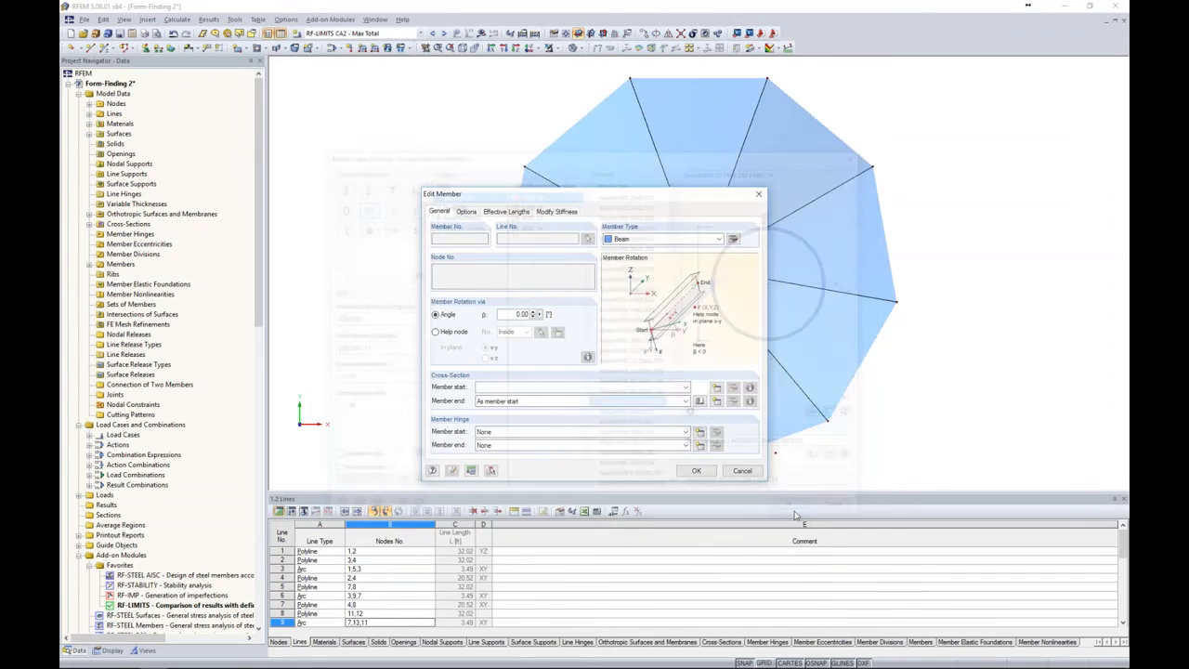
# Accept the template member and detail settings, and generate the circular ring of arc members around the membrane's base
pyautogui.click(698, 474)
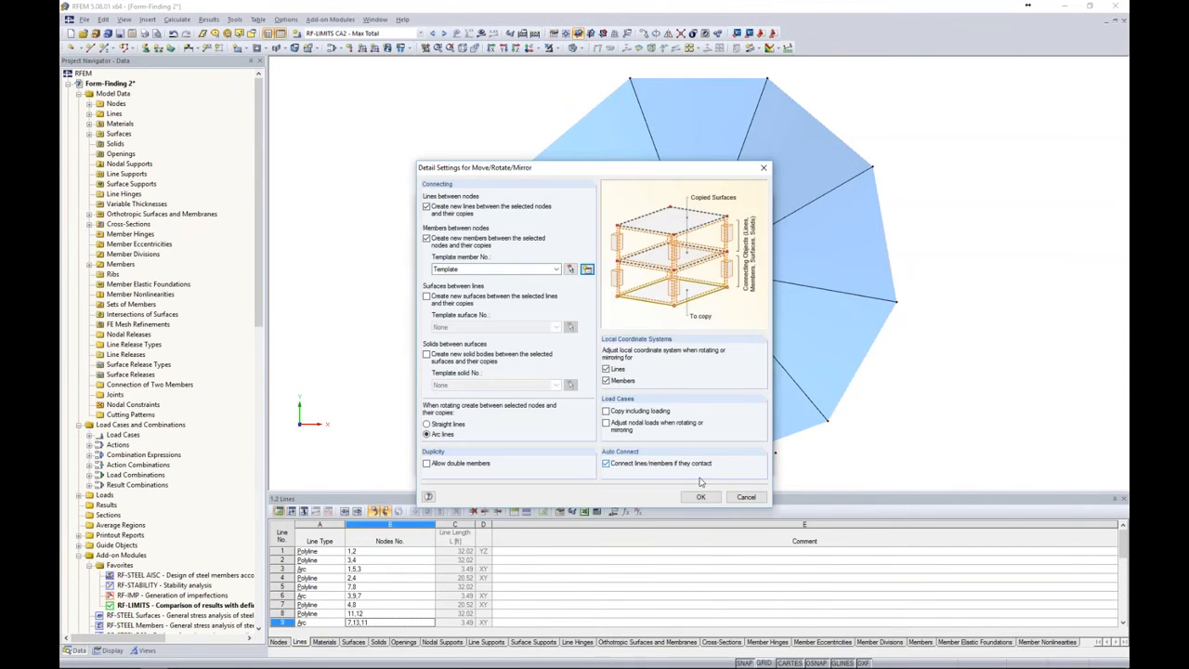
pyautogui.click(701, 496)
pyautogui.click(700, 468)
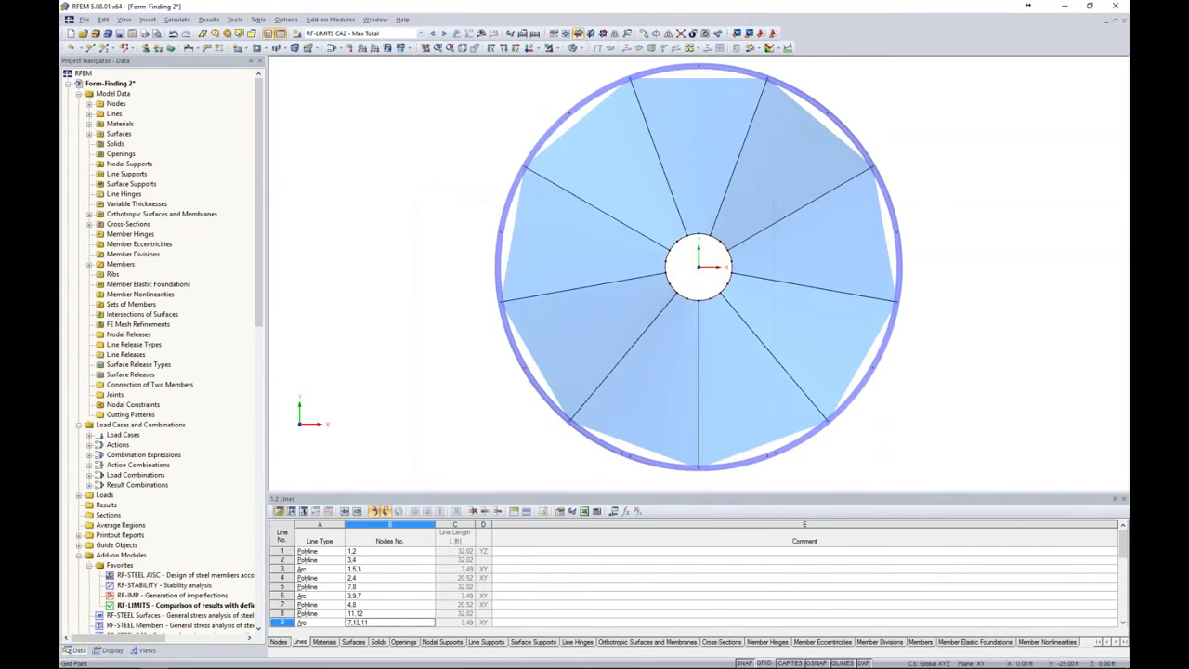
# Select the three equally spaced column nodes on the base ring and set up 1 copy displaced by dZ -15.00 ft
pyautogui.keyDown('ctrl'); pyautogui.moveTo(904, 438); pyautogui.dragTo(865, 316, button='middle'); pyautogui.keyUp('ctrl')
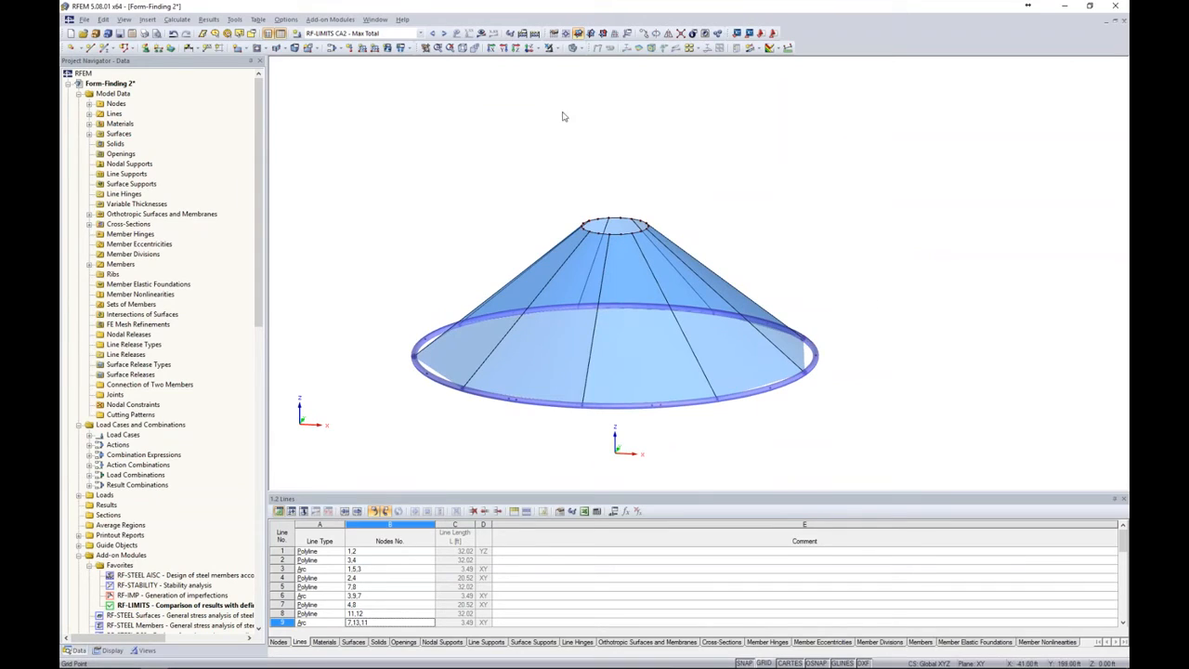
pyautogui.click(528, 48)
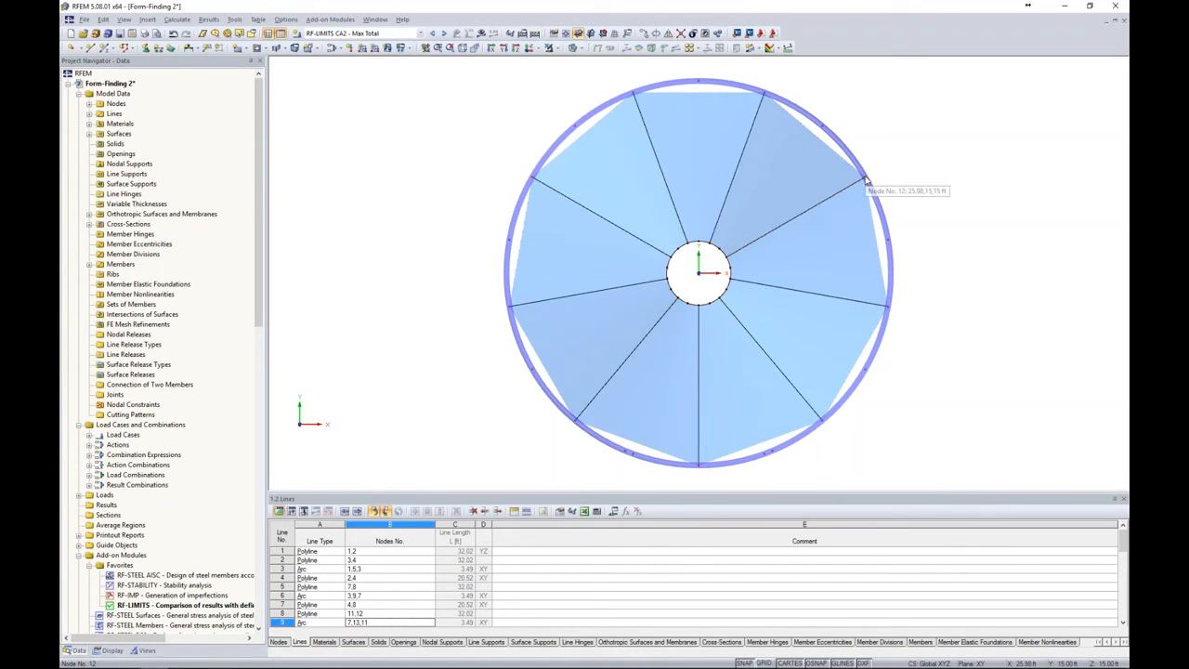
pyautogui.keyDown('ctrl'); pyautogui.moveTo(956, 454); pyautogui.dragTo(829, 120, button='middle'); pyautogui.keyUp('ctrl')
pyautogui.moveTo(955, 236); pyautogui.dragTo(892, 198, button='middle')
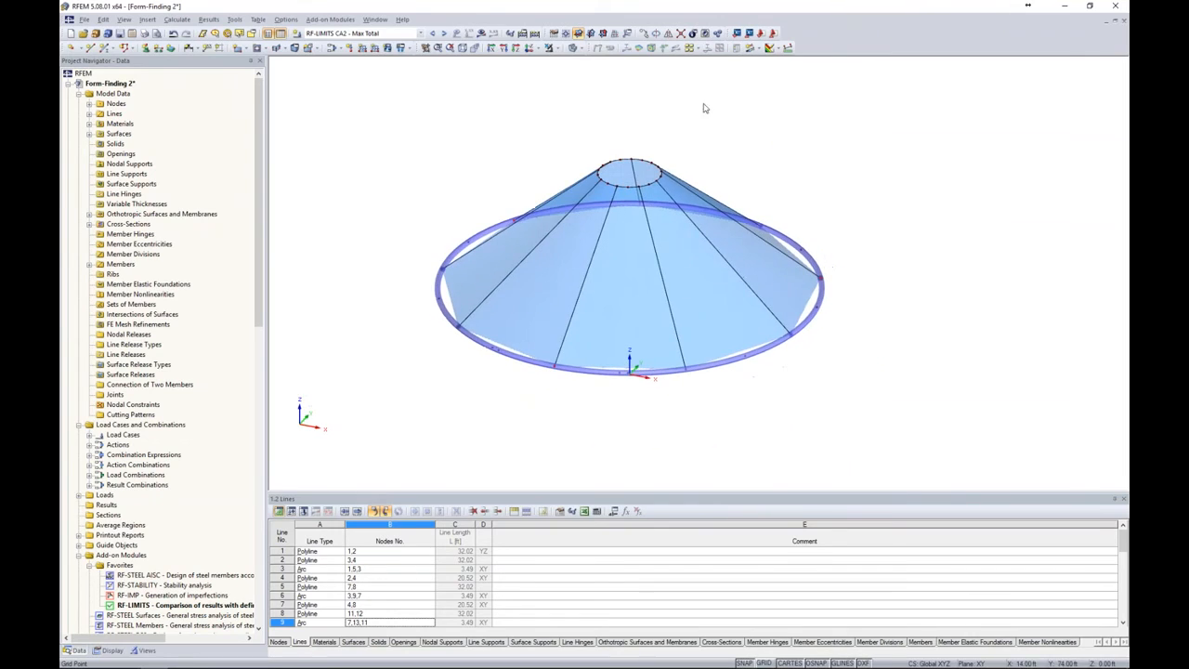
pyautogui.click(650, 47)
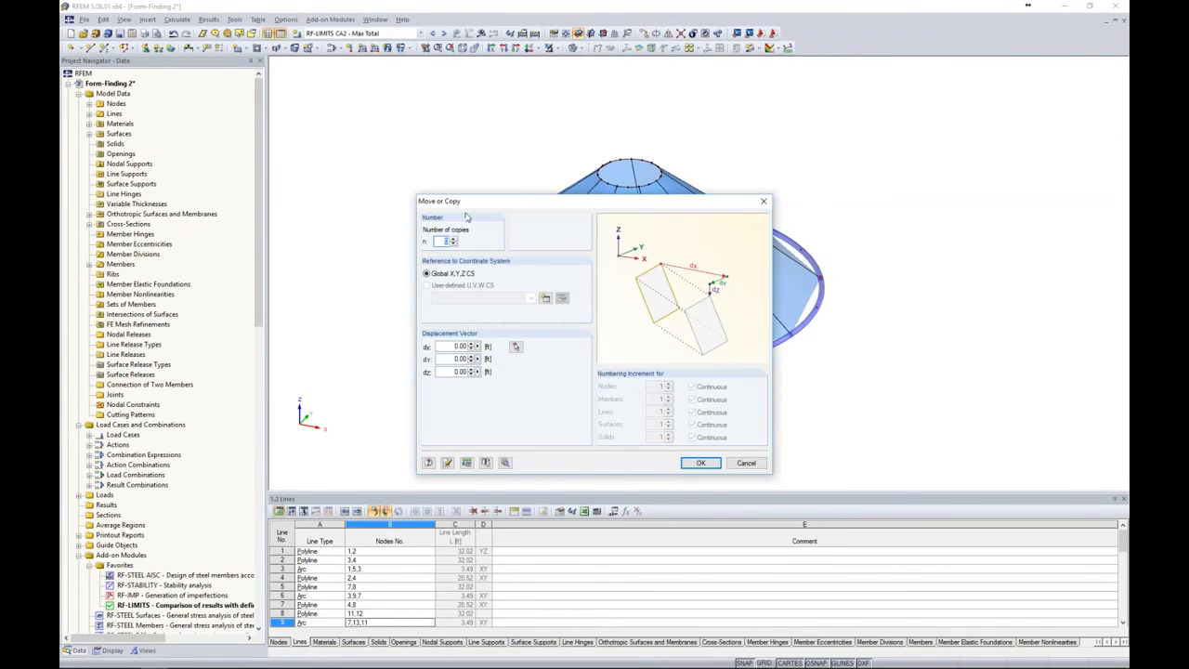
pyautogui.write('1')
pyautogui.write('-')
# Change the template for the connecting members to the AISC 14 hollow section Round HSS 8.625x0.250 in Steel A36
pyautogui.click(505, 463)
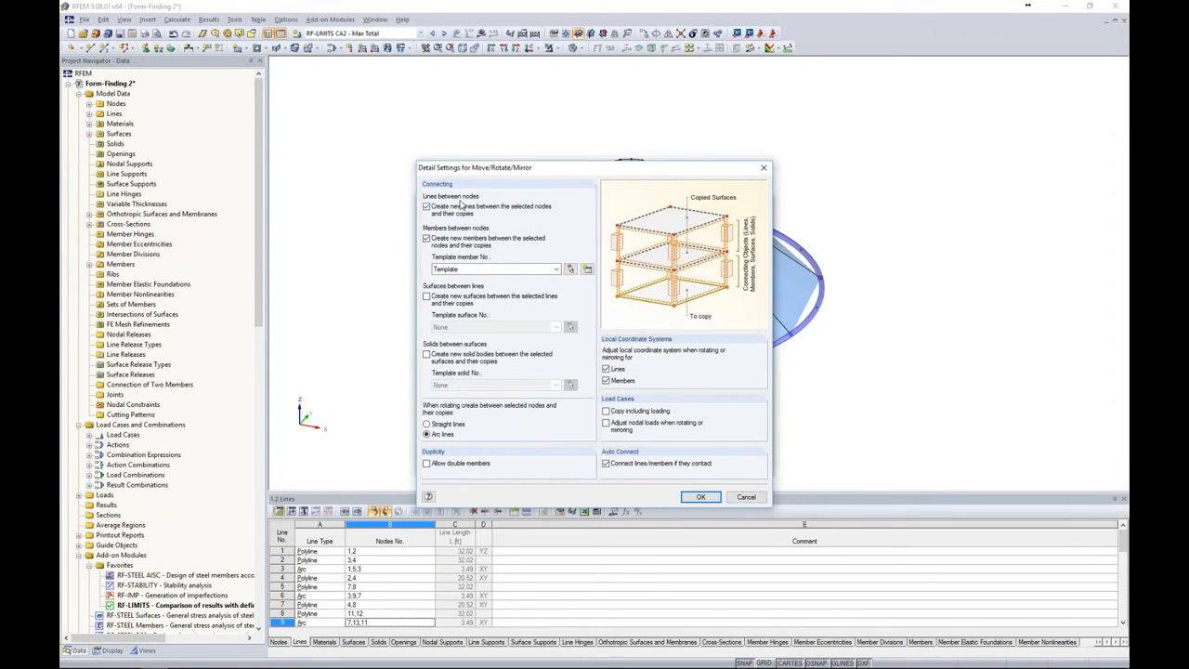
pyautogui.click(577, 268)
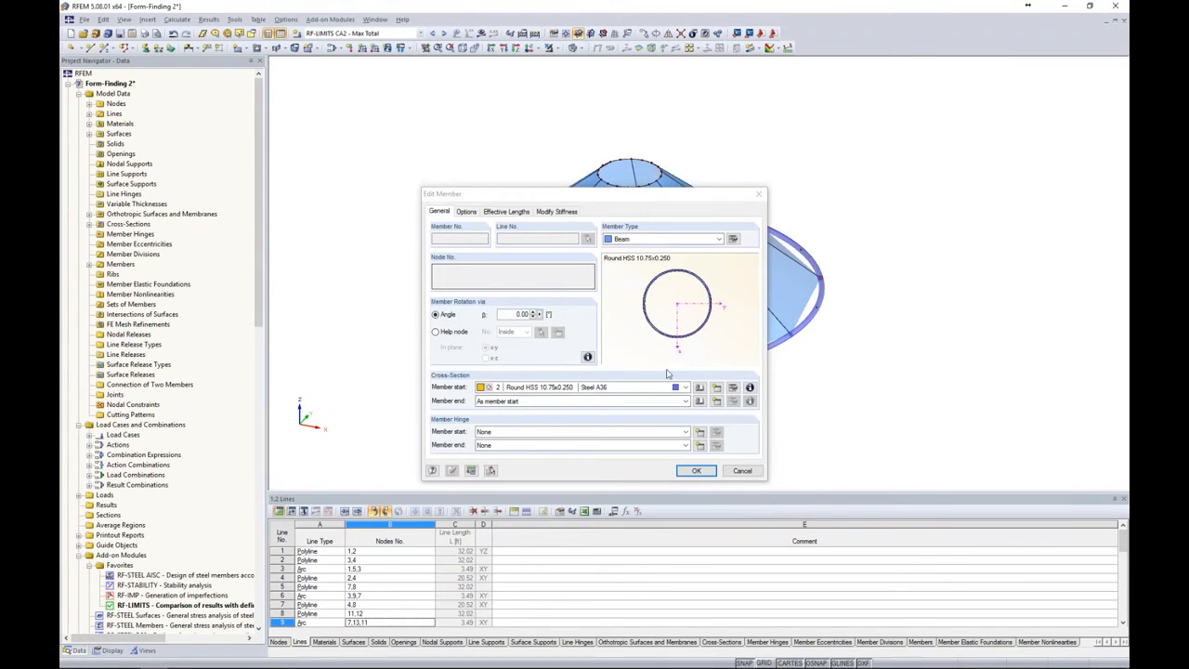
pyautogui.click(700, 388)
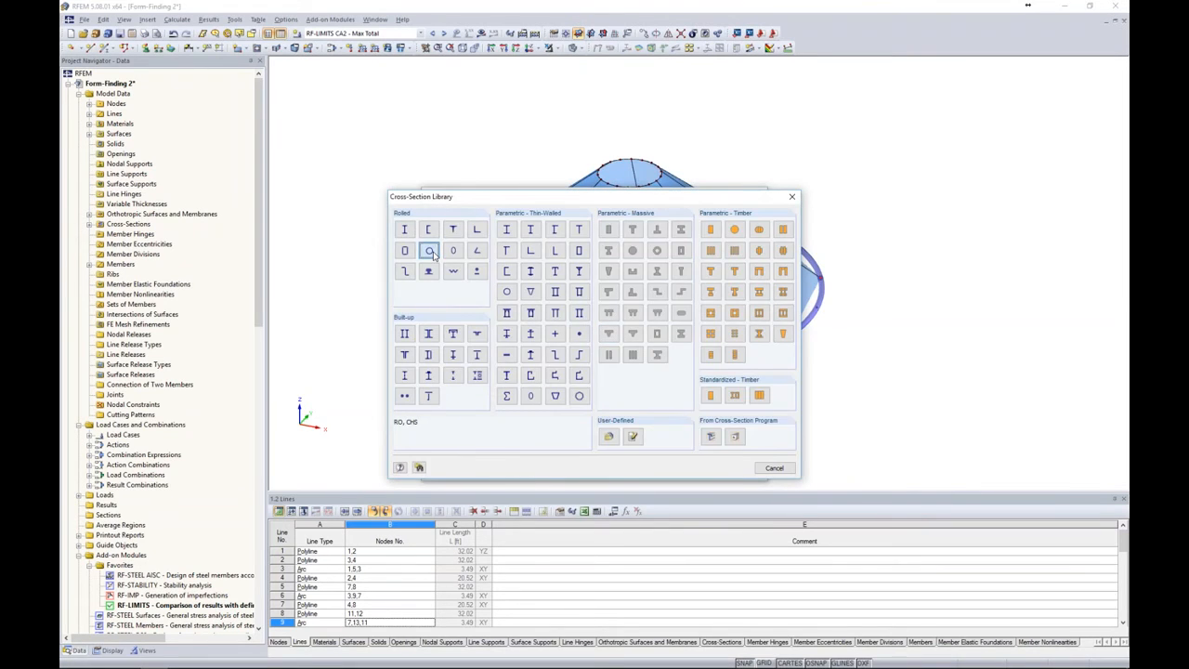
pyautogui.click(434, 255)
pyautogui.moveTo(676, 239); pyautogui.dragTo(676, 285)
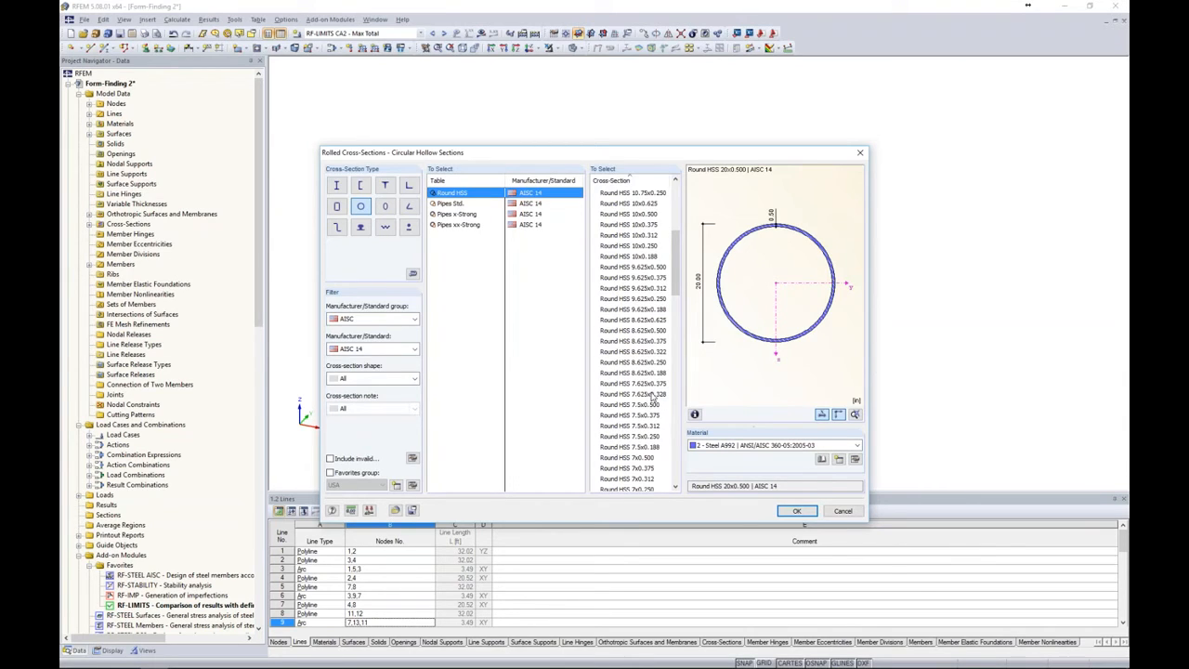
pyautogui.click(655, 362)
pyautogui.click(750, 446)
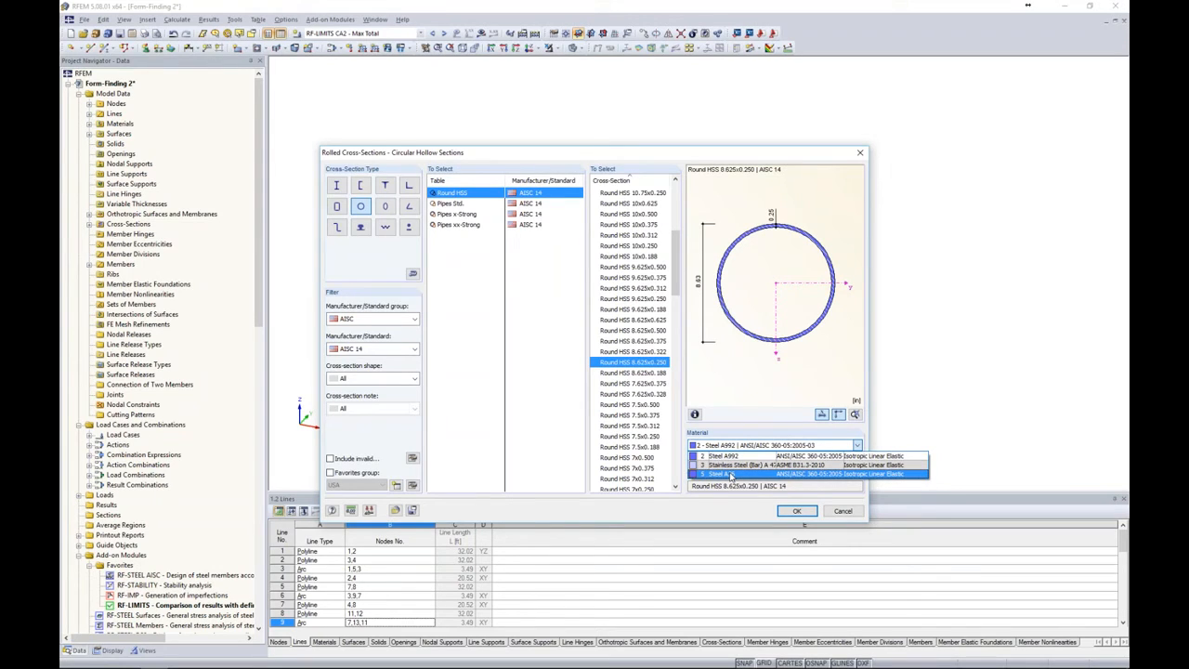
pyautogui.click(731, 475)
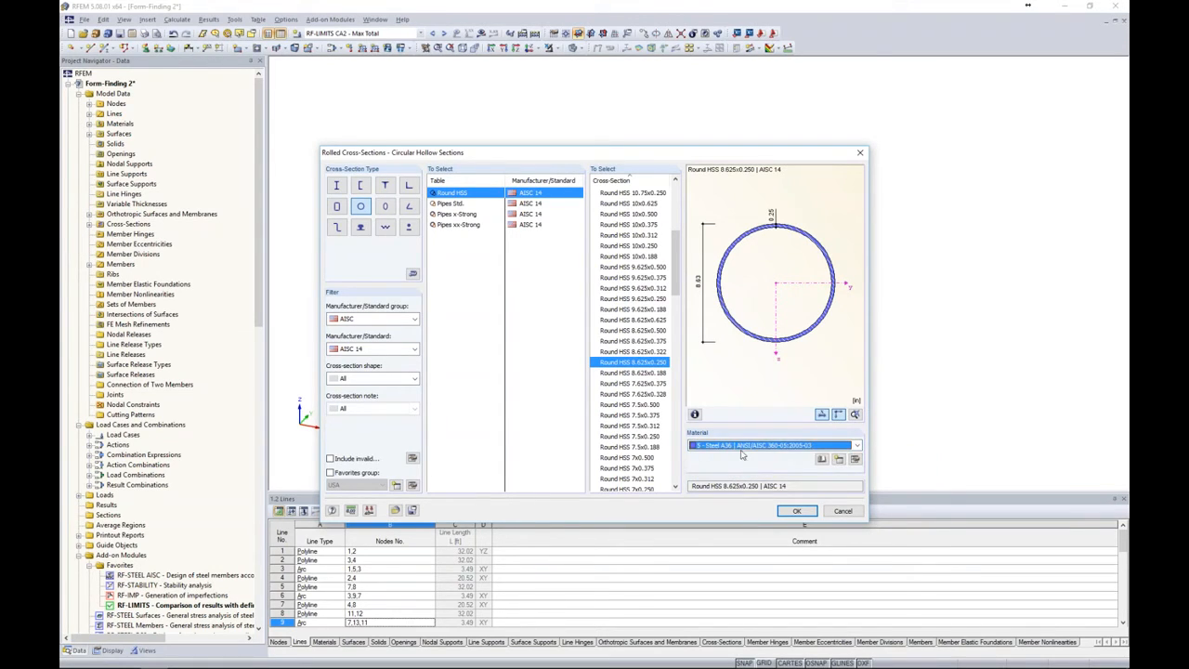
pyautogui.click(791, 511)
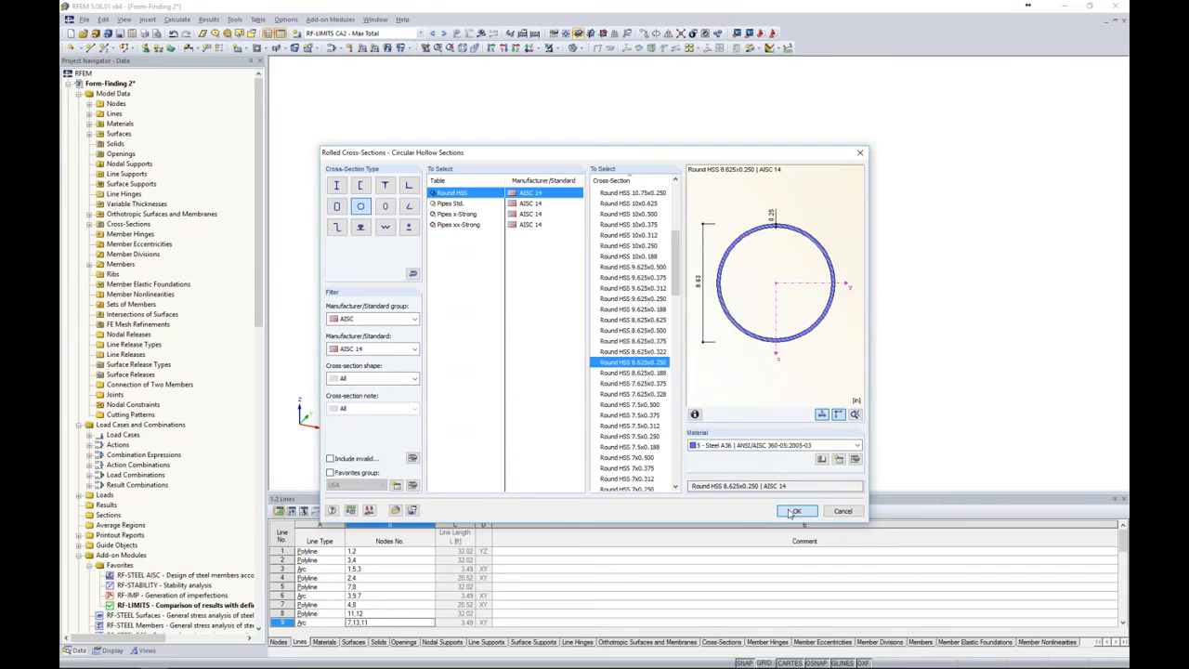
# Add a member-start hinge releasing φy and φz to the template, accept the settings and generate the three columns
pyautogui.moveTo(662, 197); pyautogui.dragTo(490, 107)
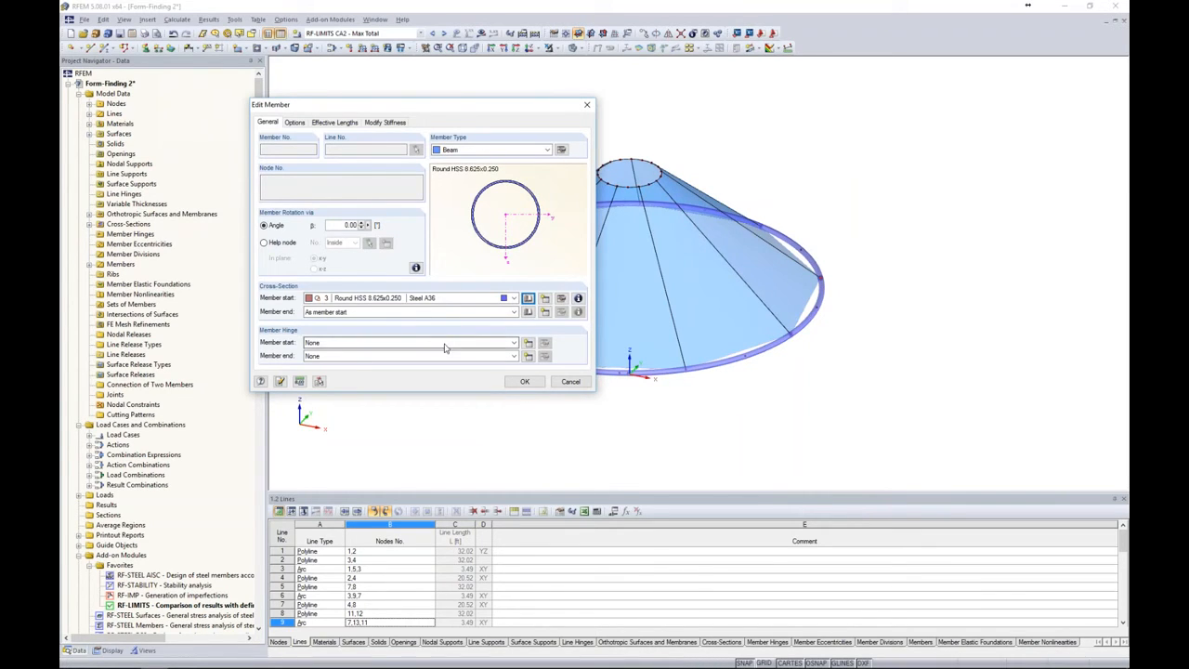
pyautogui.click(526, 344)
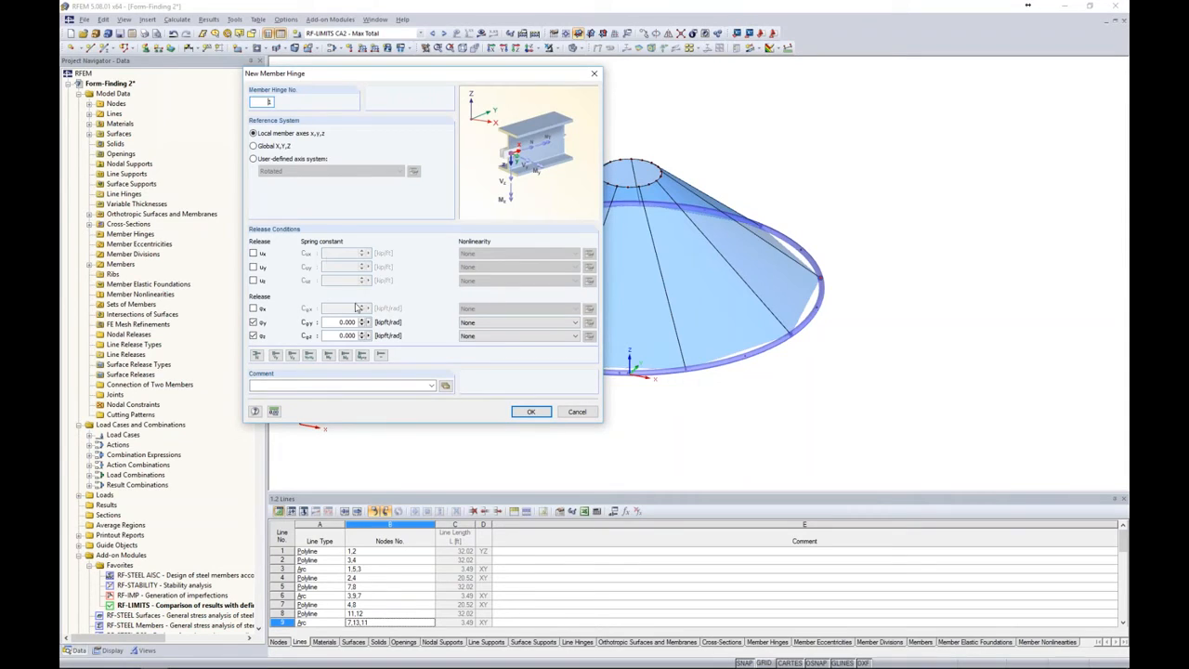
pyautogui.click(503, 323)
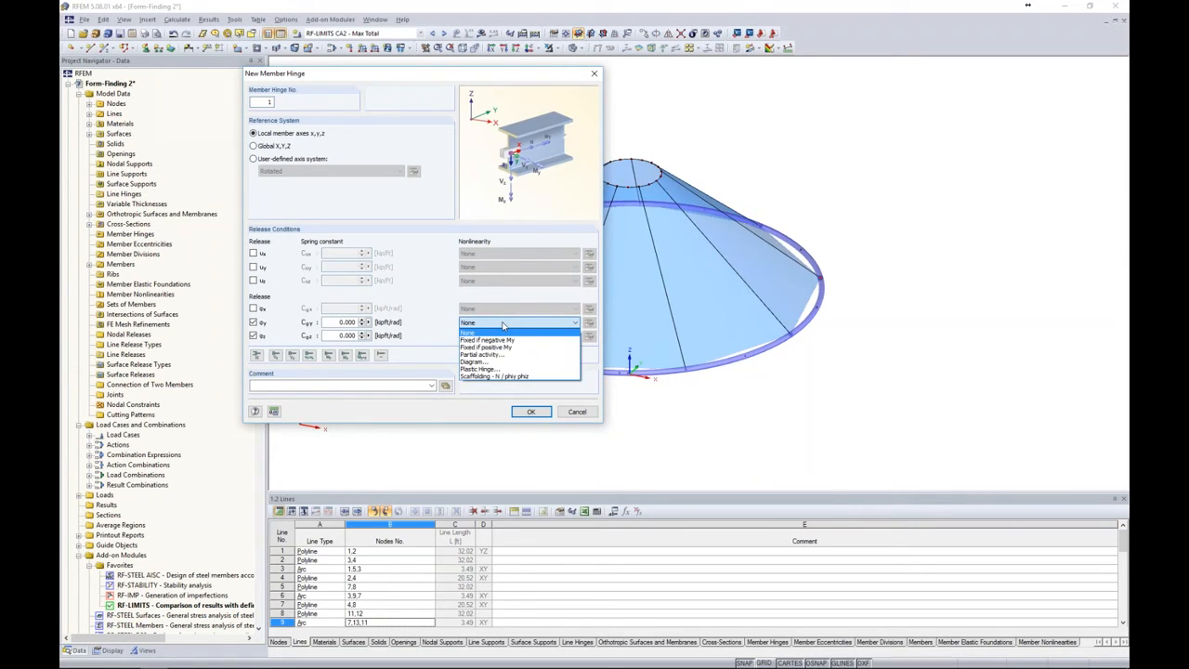
pyautogui.click(447, 329)
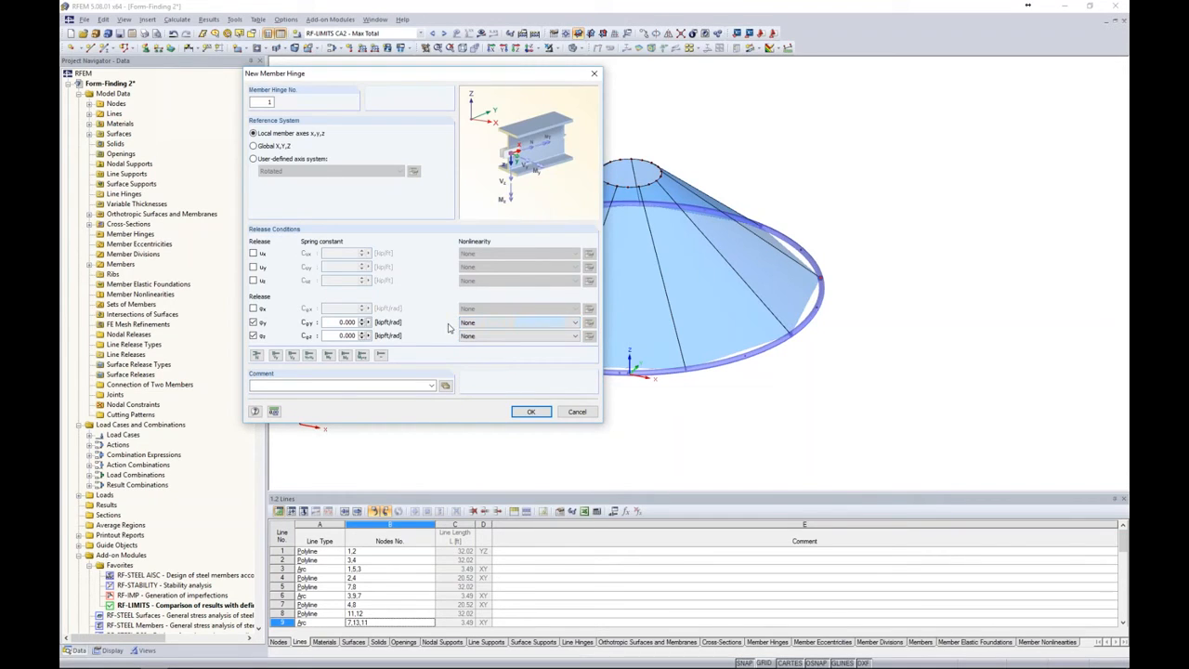
pyautogui.click(530, 411)
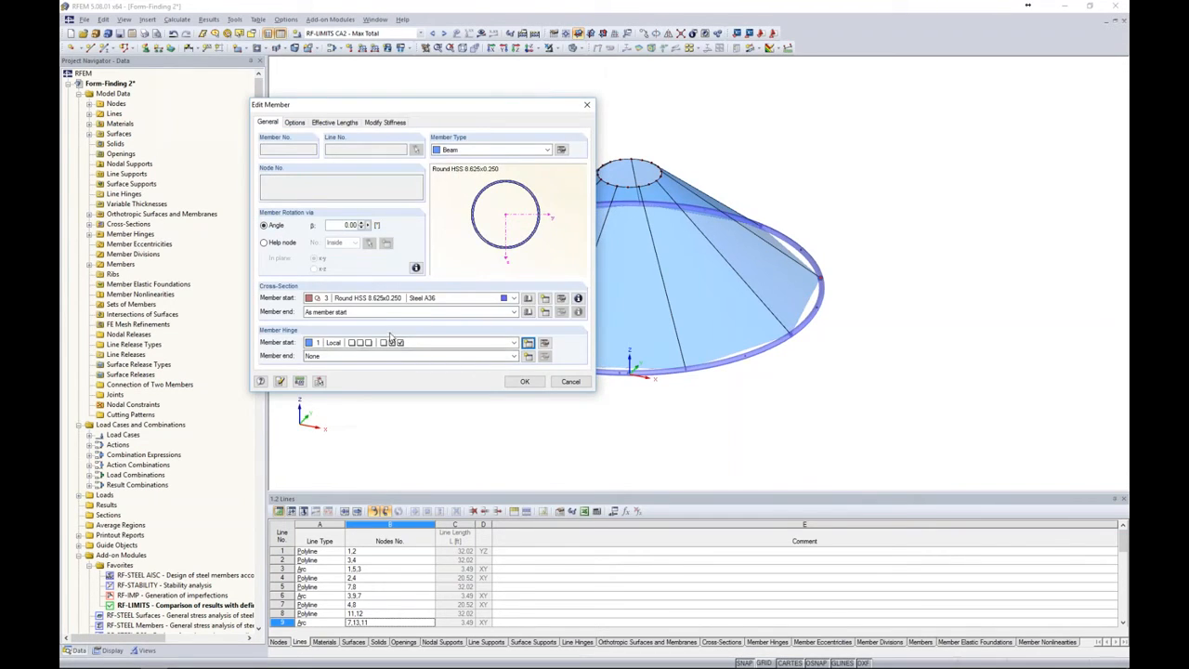
pyautogui.click(525, 381)
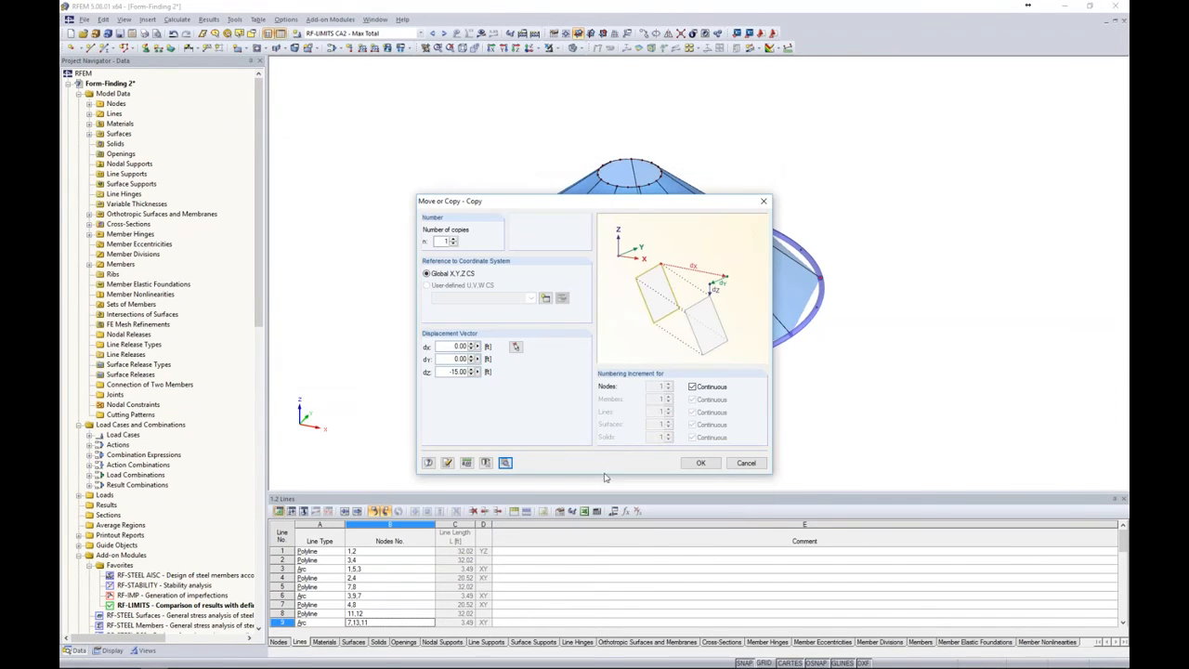
pyautogui.click(700, 462)
# Assign hinged nodal supports to the base nodes of all three columns
pyautogui.keyDown('ctrl'); pyautogui.moveTo(804, 383); pyautogui.dragTo(841, 392, button='middle'); pyautogui.keyUp('ctrl')
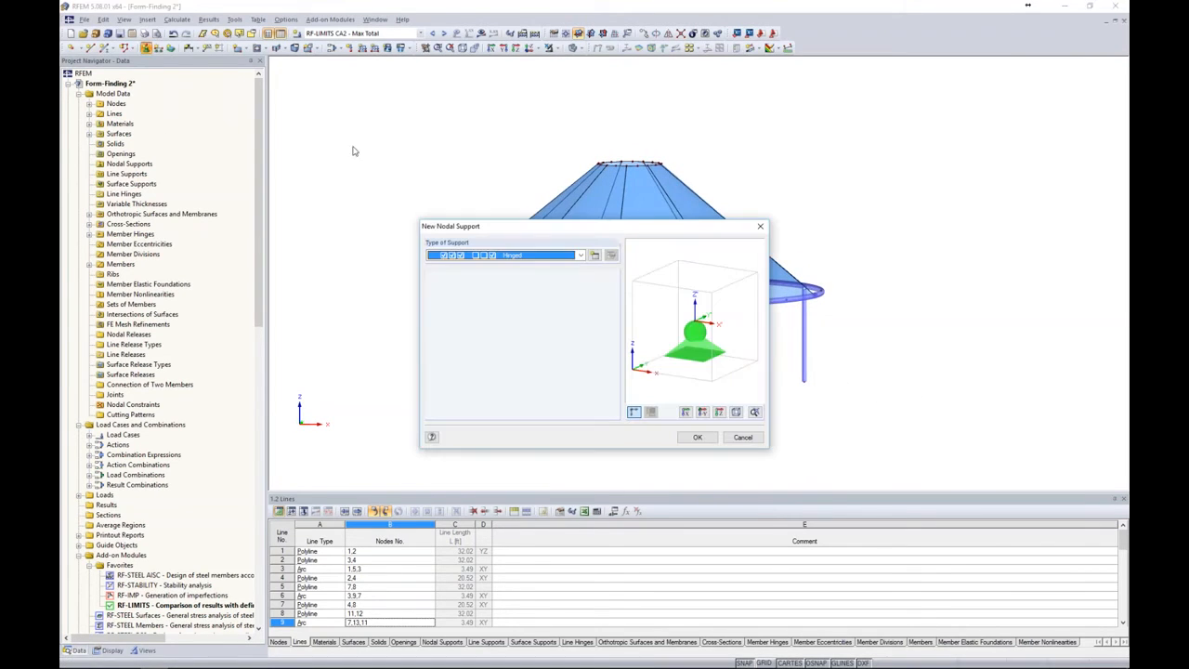
pyautogui.click(695, 438)
pyautogui.moveTo(416, 346); pyautogui.dragTo(882, 444)
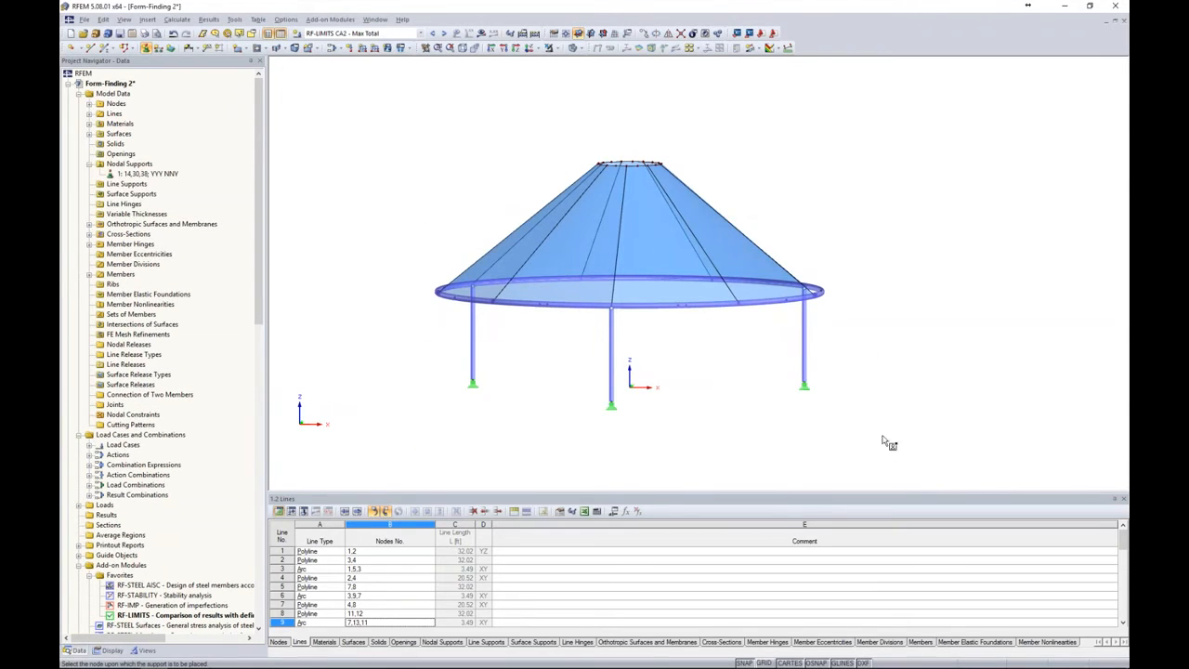
pyautogui.keyDown('ctrl'); pyautogui.moveTo(929, 412); pyautogui.dragTo(757, 413, button='middle'); pyautogui.keyUp('ctrl')
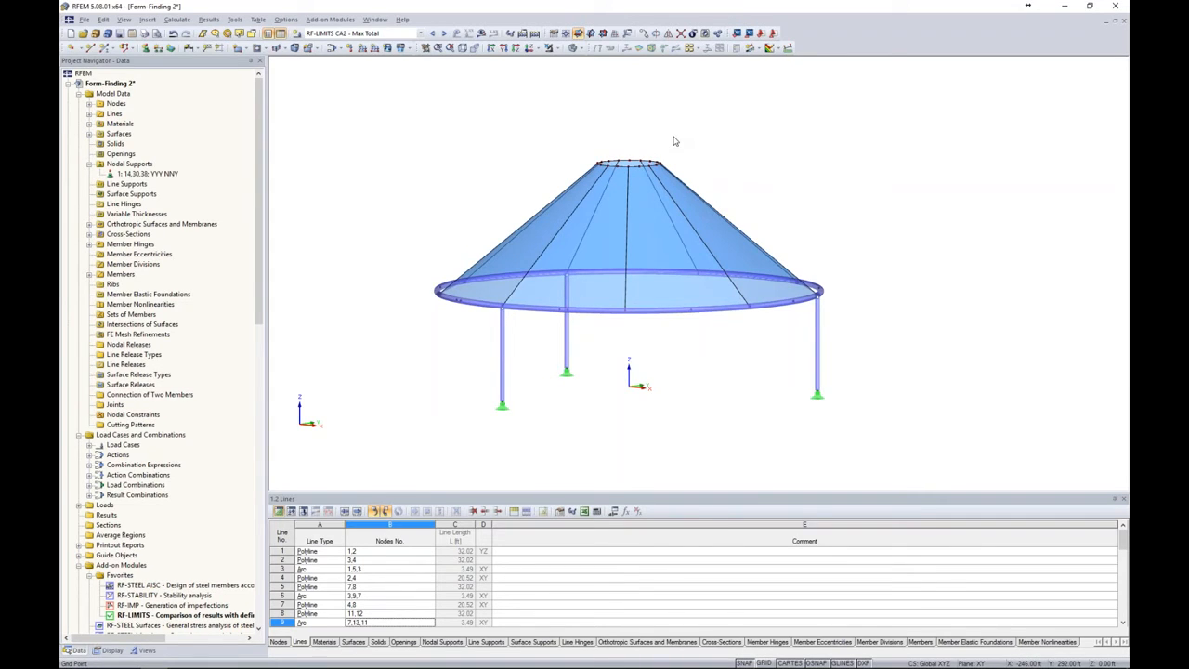
# Switch to the Form Finding 3 model and examine its finished steel structure, including the braces, central mast and top ring
pyautogui.click(371, 19)
pyautogui.click(403, 173)
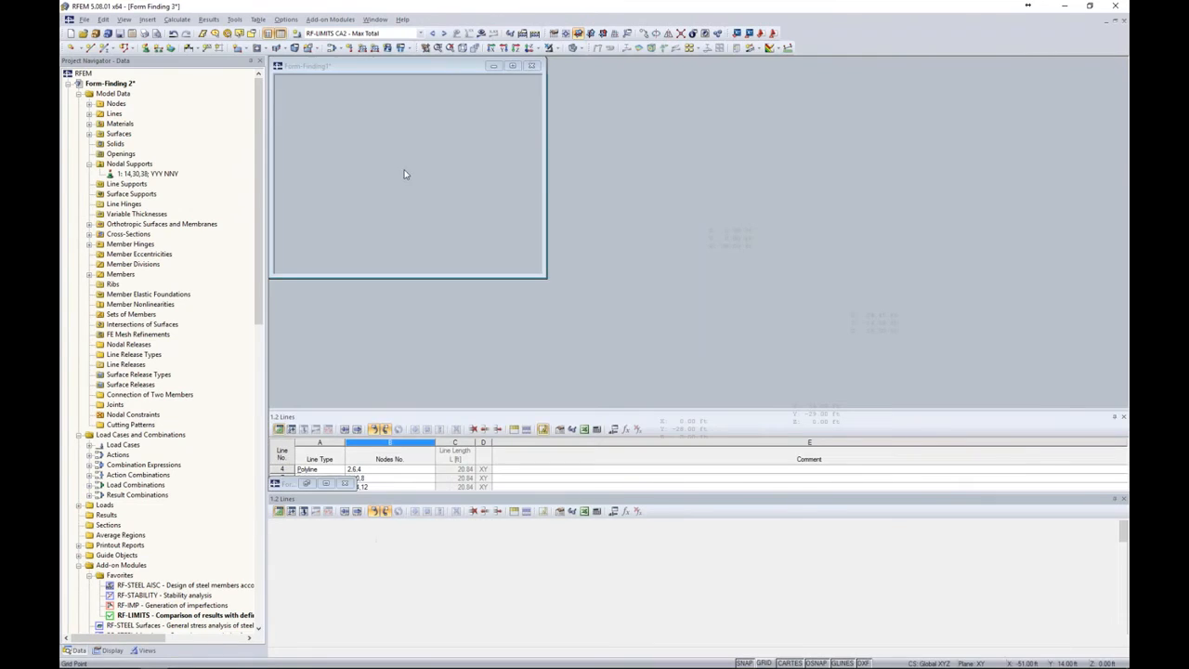
pyautogui.keyDown('ctrl'); pyautogui.moveTo(930, 426); pyautogui.dragTo(722, 114, button='middle'); pyautogui.keyUp('ctrl')
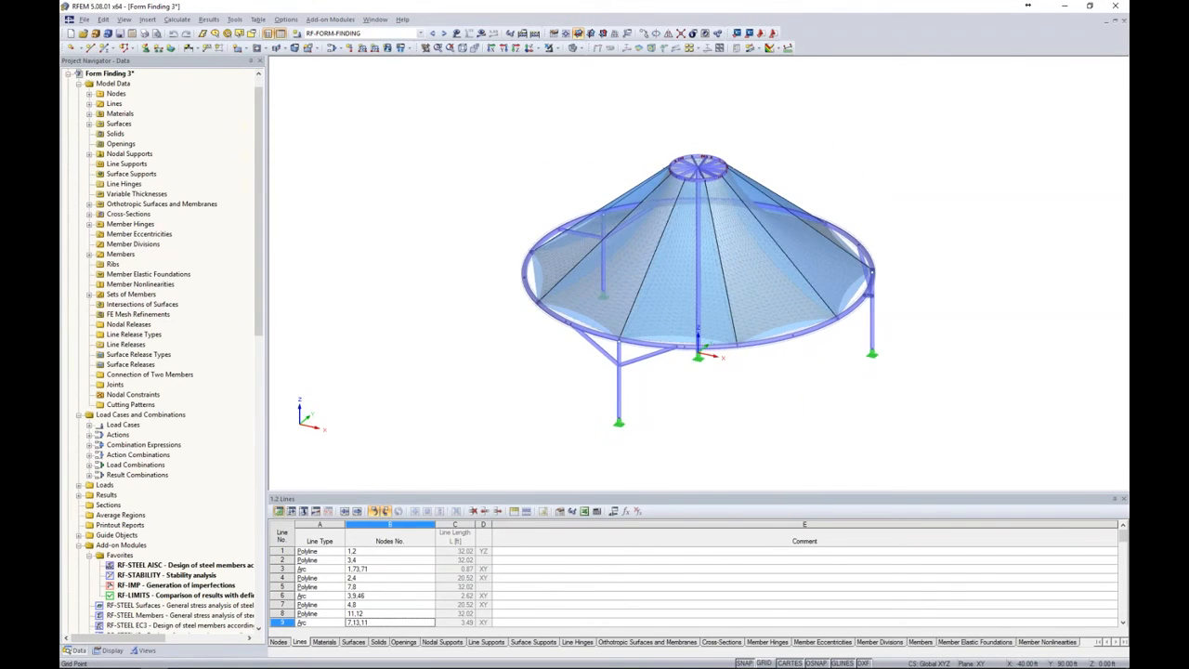
pyautogui.keyDown('ctrl'); pyautogui.moveTo(860, 440); pyautogui.dragTo(780, 357, button='middle'); pyautogui.keyUp('ctrl')
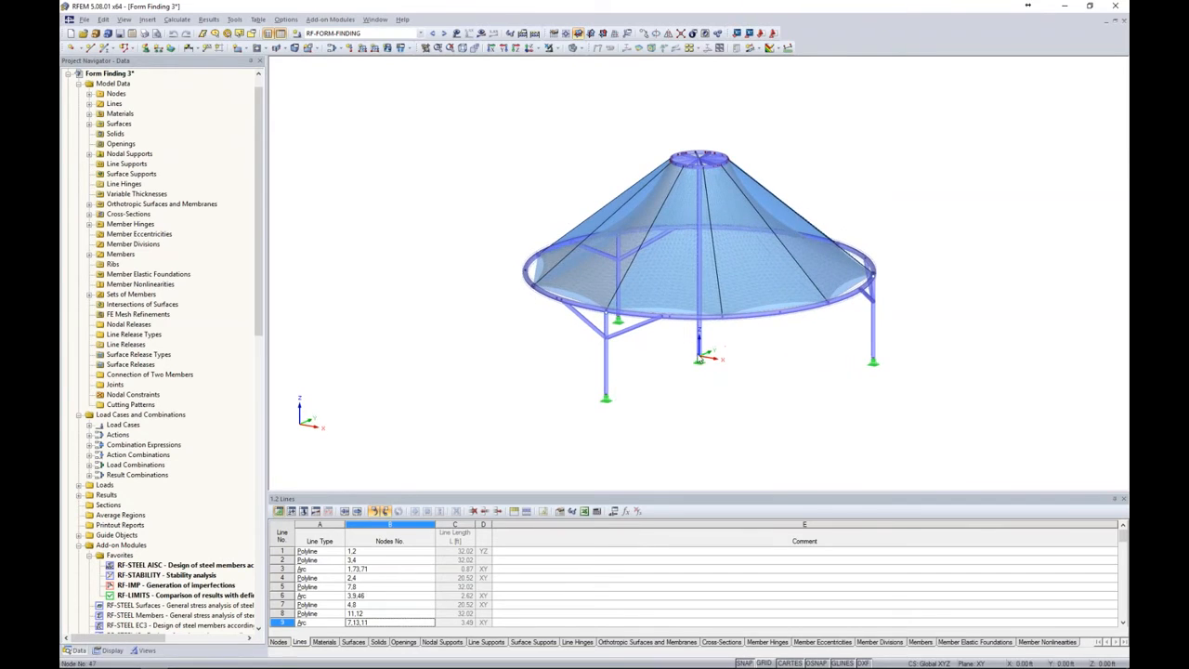
pyautogui.moveTo(700, 345); pyautogui.dragTo(622, 366, button='middle')
pyautogui.keyDown('ctrl'); pyautogui.moveTo(832, 169); pyautogui.dragTo(534, 376, button='middle'); pyautogui.keyUp('ctrl')
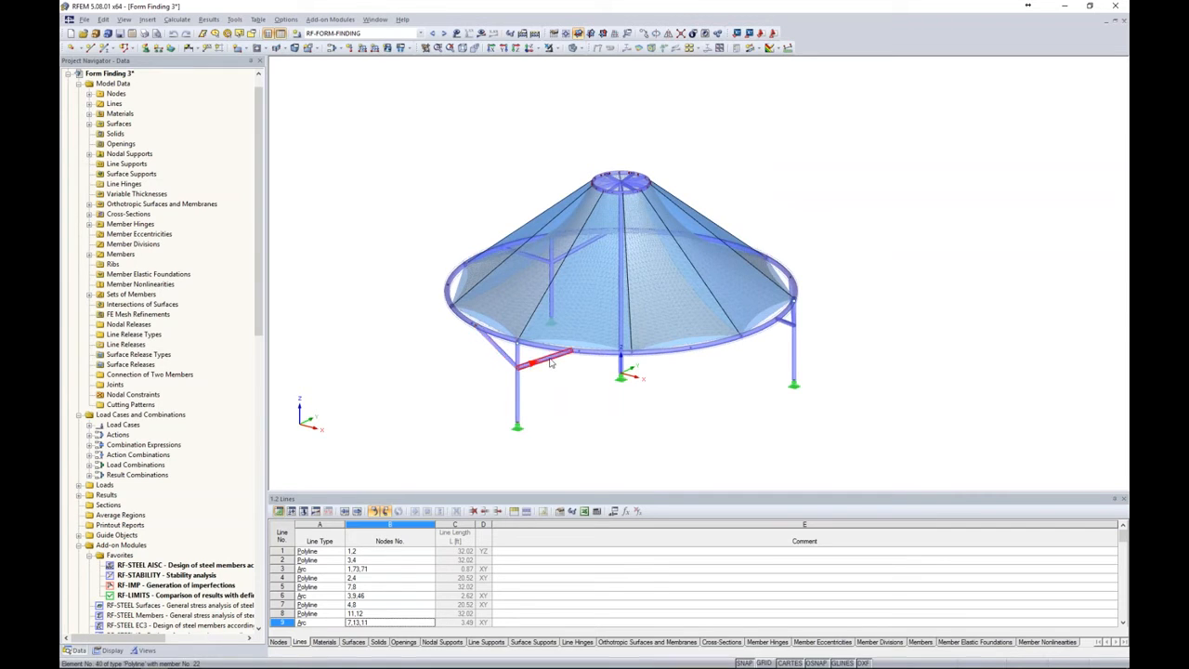
pyautogui.keyDown('ctrl'); pyautogui.moveTo(592, 402); pyautogui.dragTo(558, 403, button='middle'); pyautogui.keyUp('ctrl')
pyautogui.scroll(3, 619, 119)
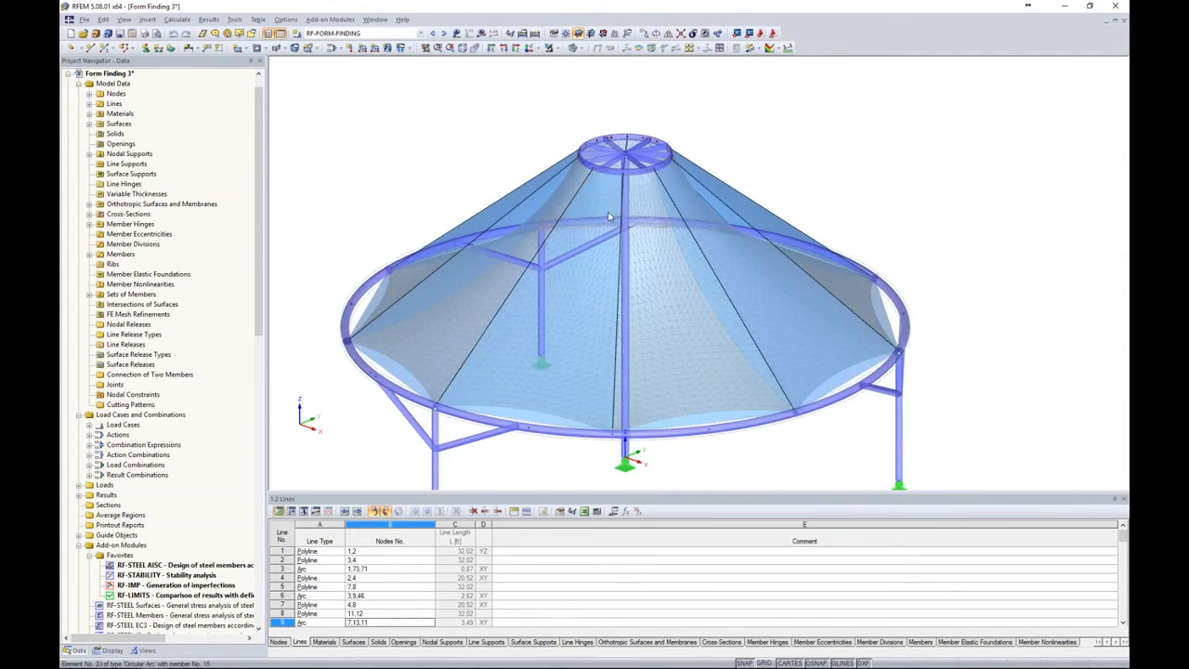
pyautogui.scroll(4, 619, 119)
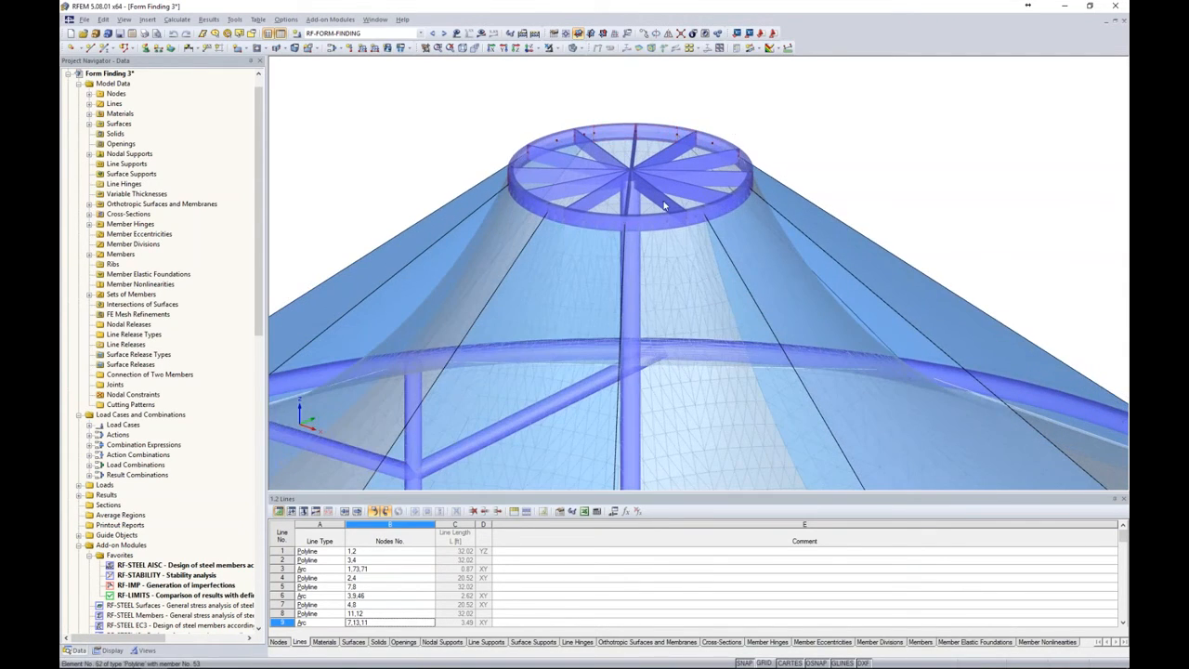
# Inspect the member properties of a top ring segment and one of its spokes, and review the whole frame
pyautogui.doubleClick(716, 289)
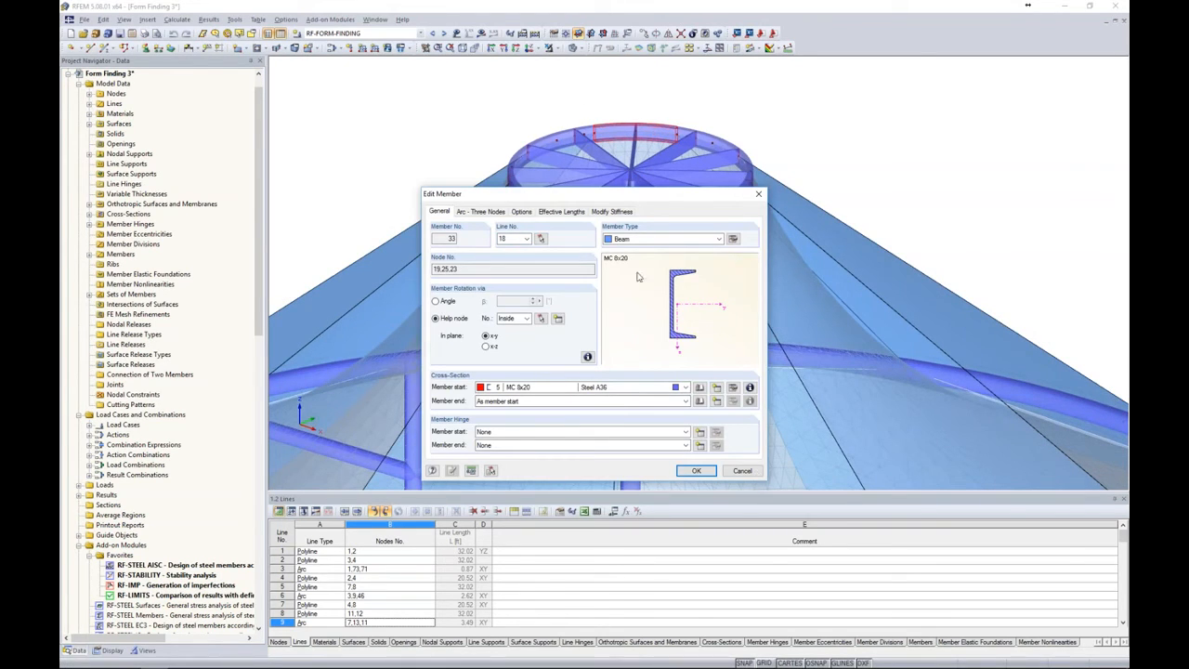
pyautogui.click(743, 470)
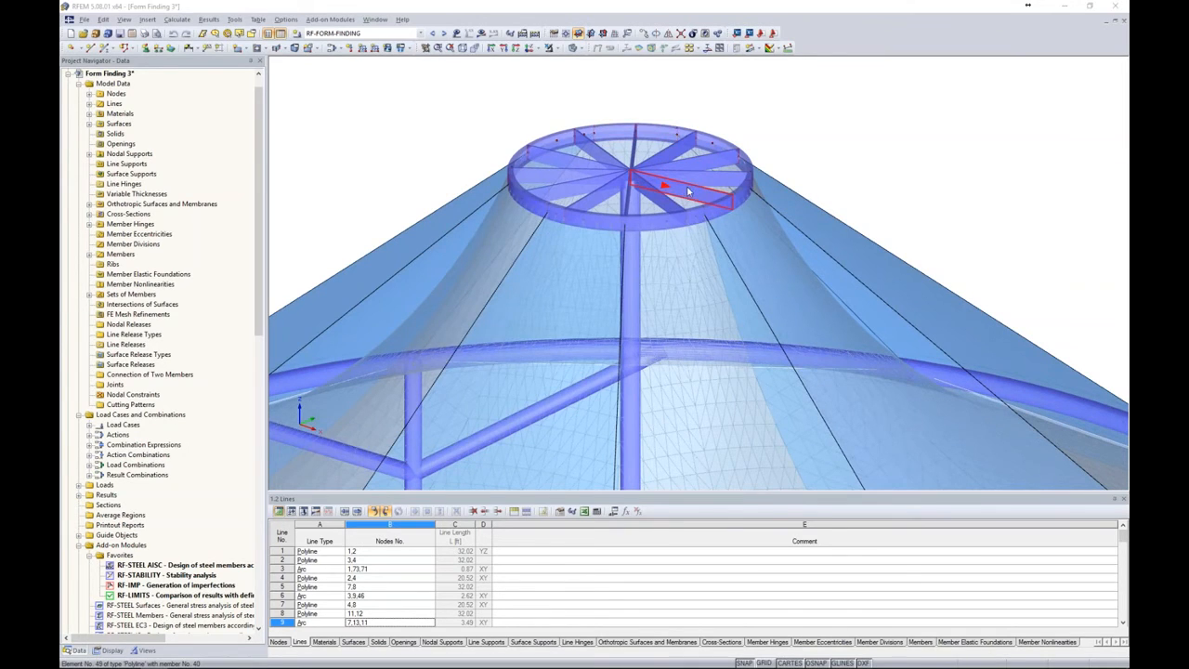
pyautogui.doubleClick(688, 192)
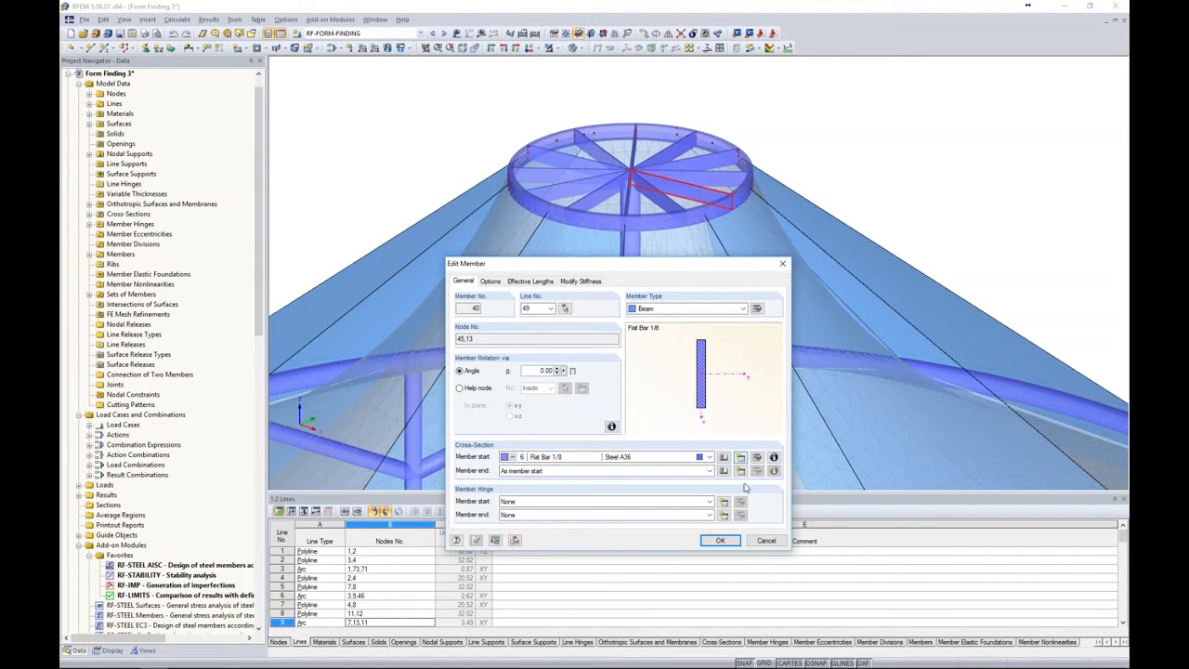
pyautogui.click(765, 540)
pyautogui.scroll(-5, 847, 234)
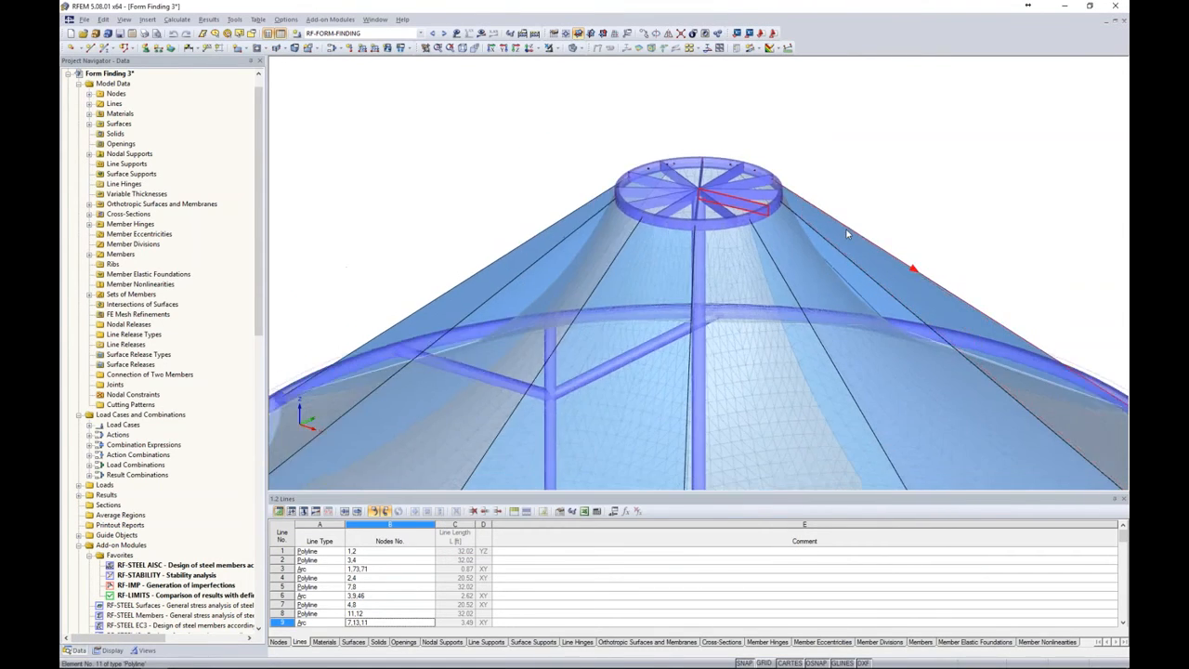
pyautogui.moveTo(890, 234); pyautogui.dragTo(593, 180, button='middle')
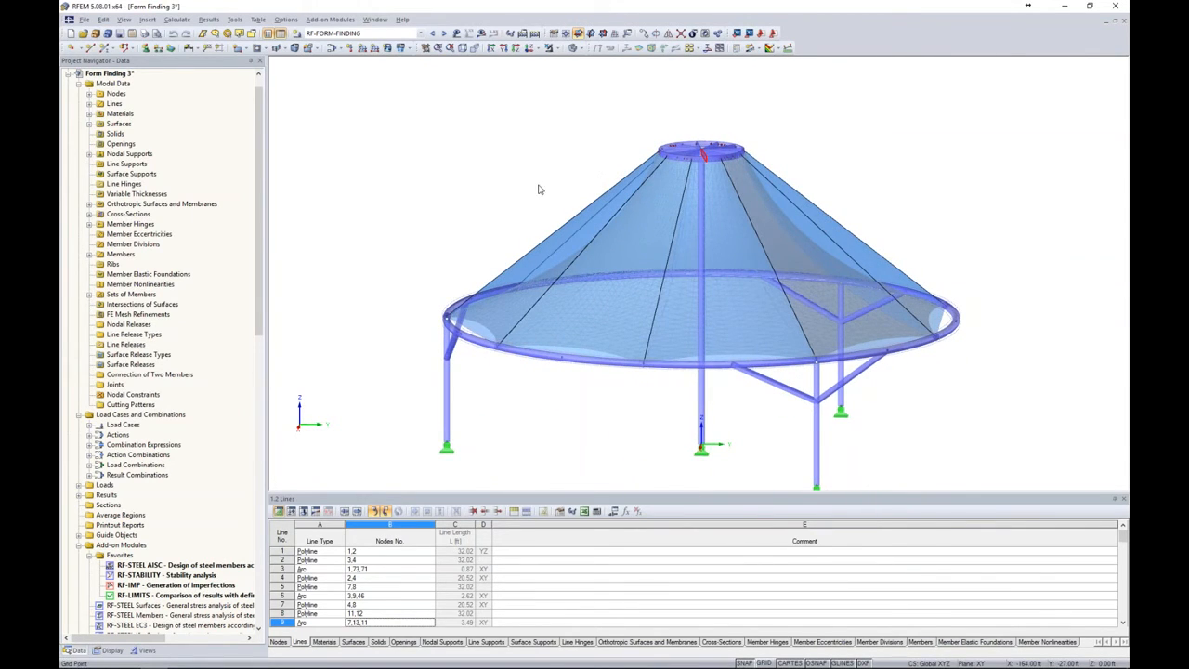
pyautogui.moveTo(539, 189); pyautogui.dragTo(474, 145, button='middle')
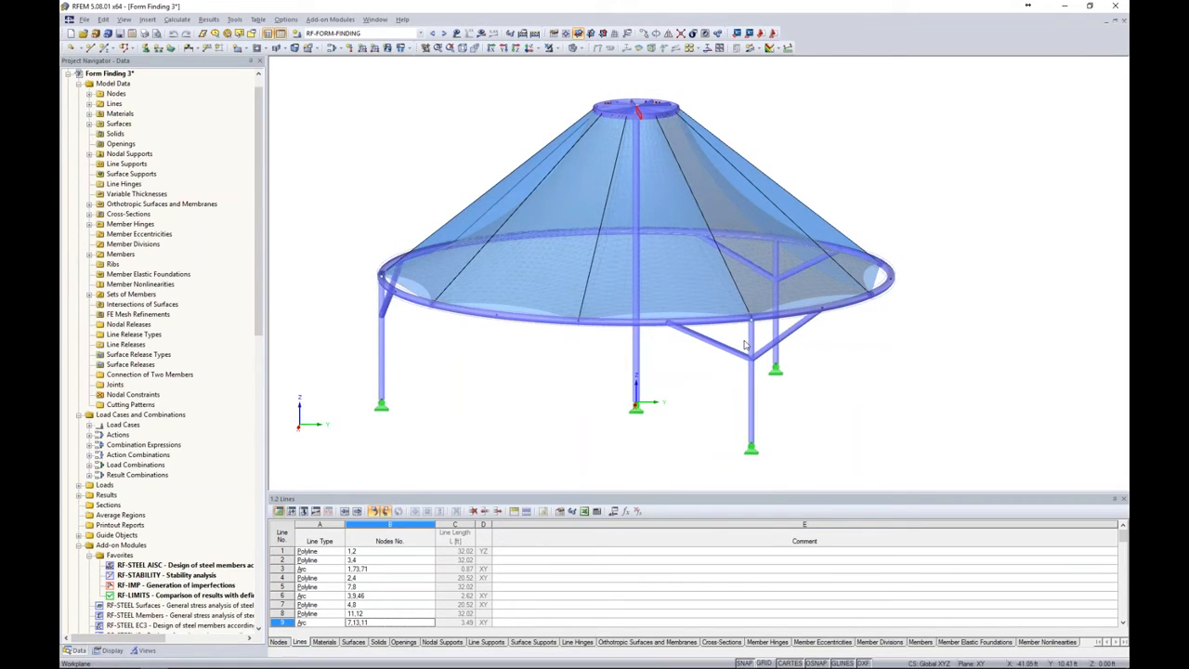
pyautogui.keyDown('ctrl'); pyautogui.moveTo(565, 384); pyautogui.dragTo(790, 405, button='middle'); pyautogui.keyUp('ctrl')
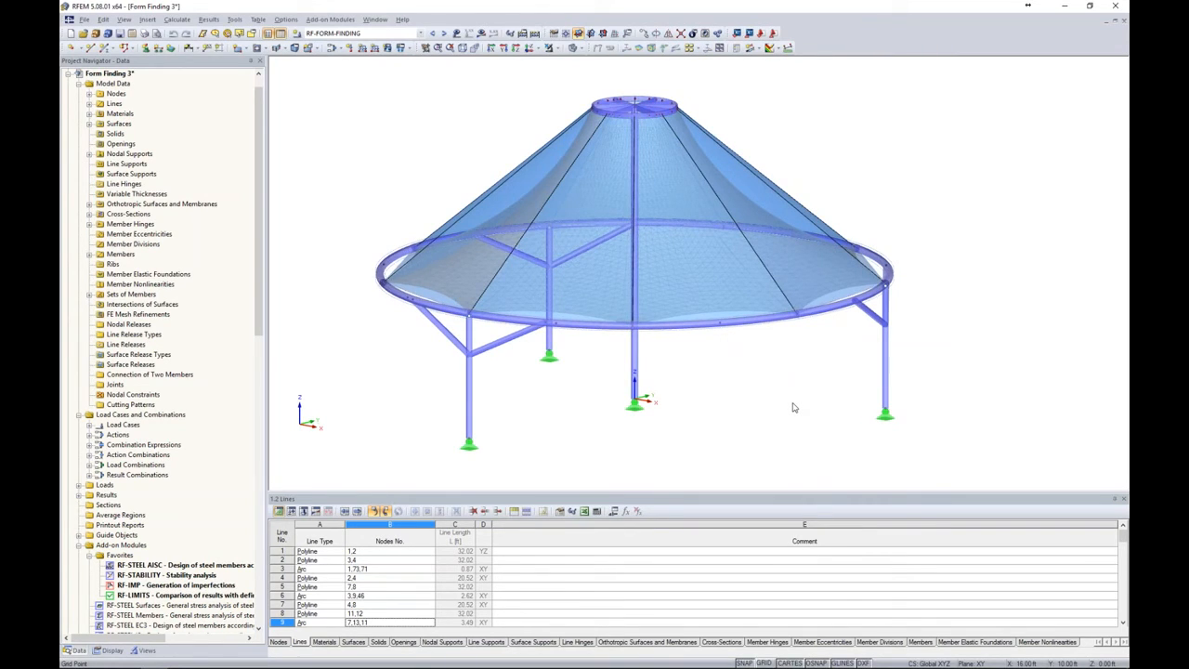
# Open the RF-STABILITY module and display the general data of case CA1 - Vertical
pyautogui.doubleClick(168, 576)
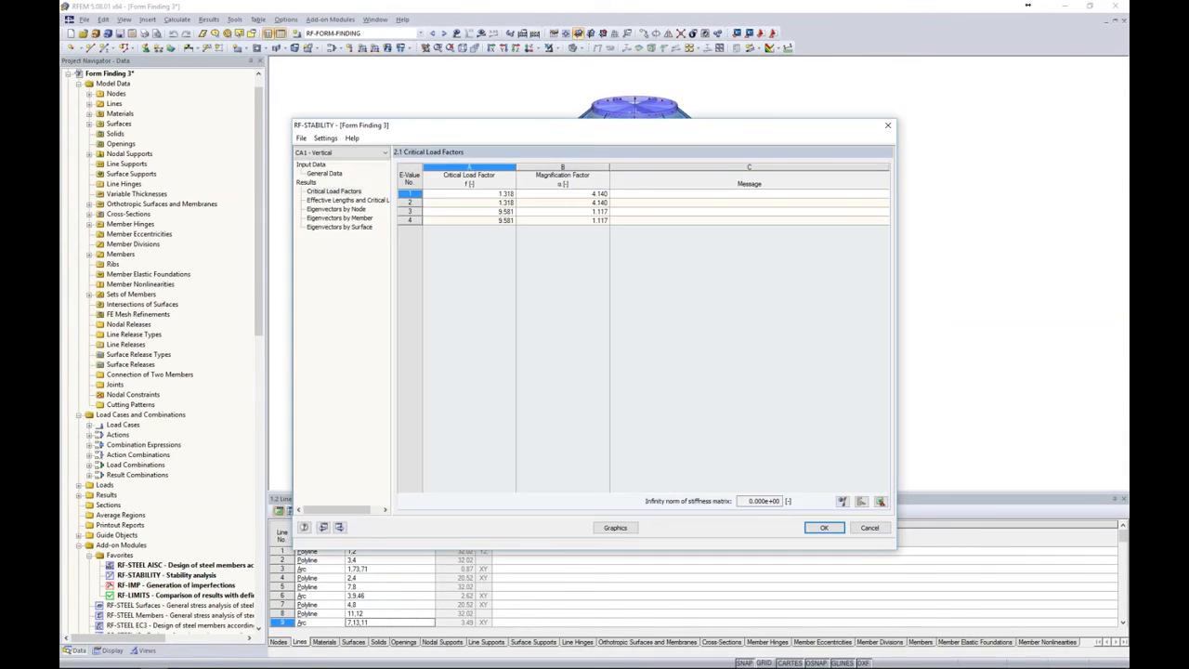
pyautogui.click(336, 175)
pyautogui.moveTo(453, 134); pyautogui.dragTo(508, 115)
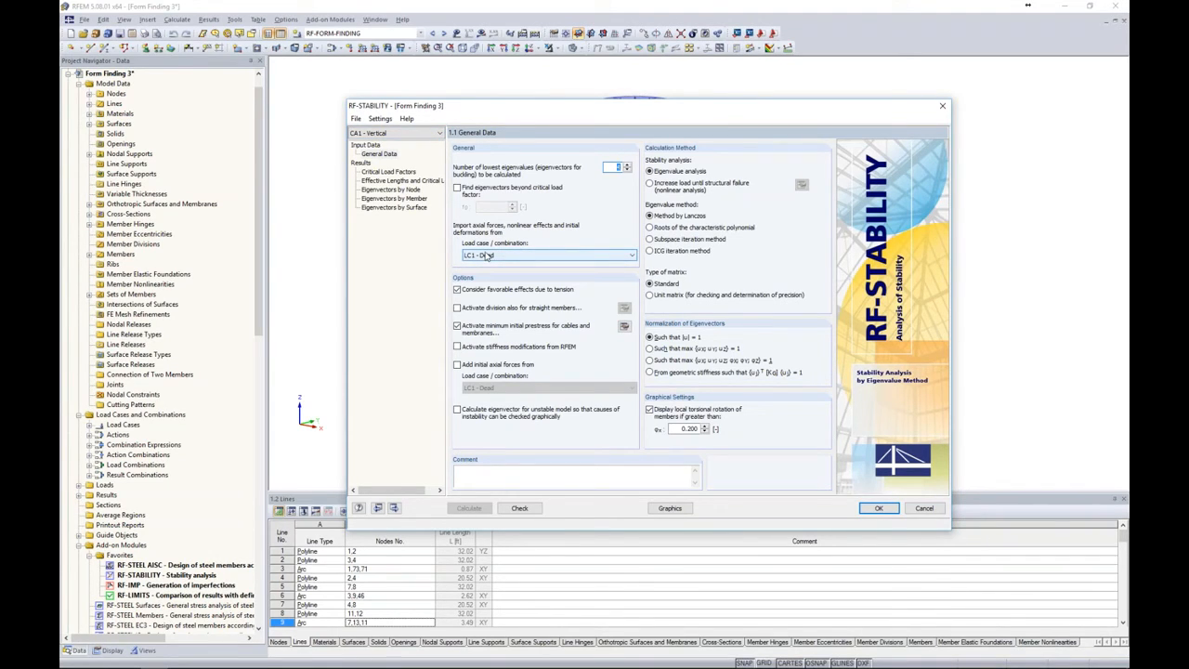
# Review the critical load factors of stability case CA1 - Vertical and show its buckling shapes graphically on the model
pyautogui.click(385, 173)
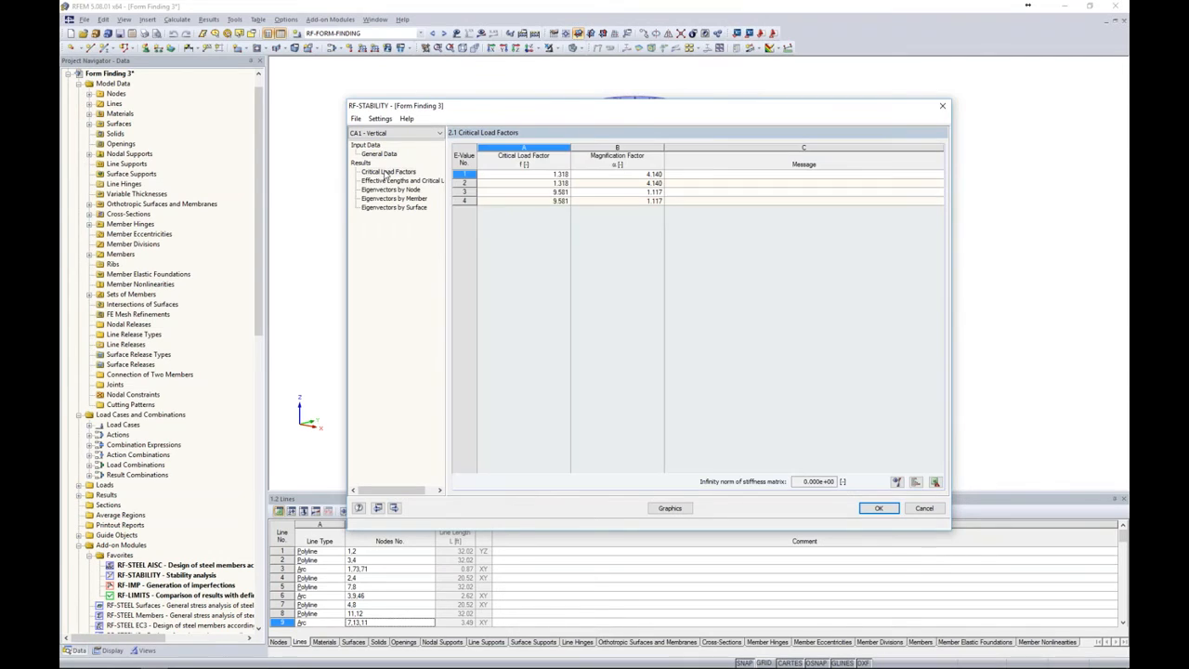
pyautogui.moveTo(653, 110); pyautogui.dragTo(384, 91)
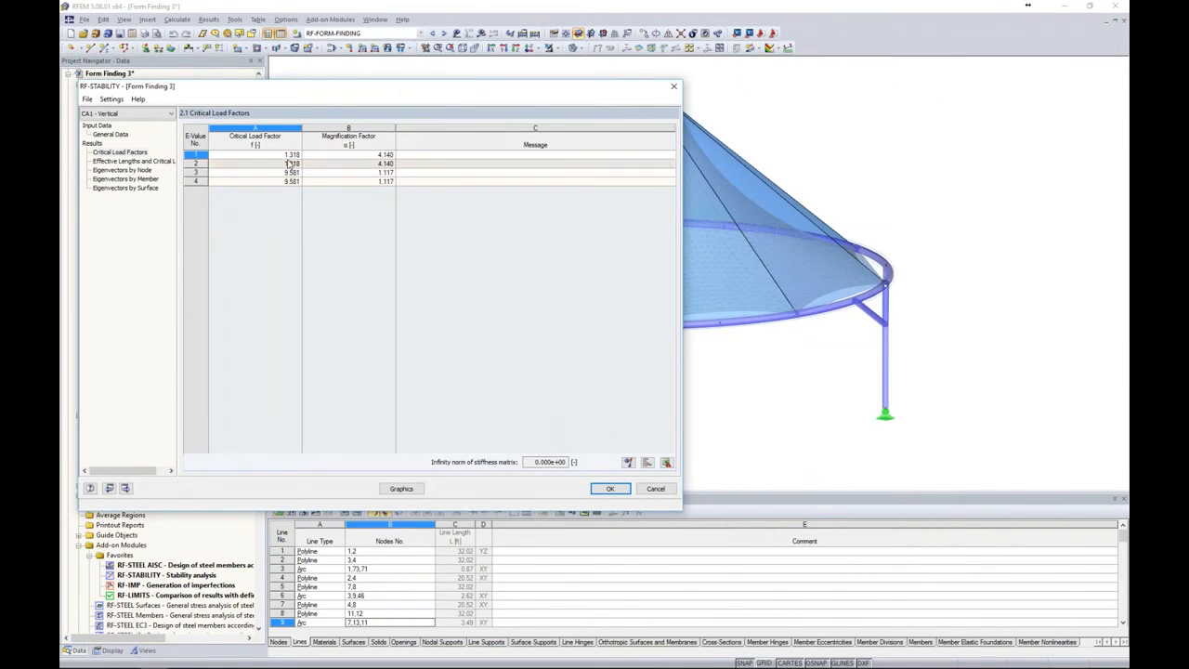
pyautogui.moveTo(342, 94); pyautogui.dragTo(442, 103)
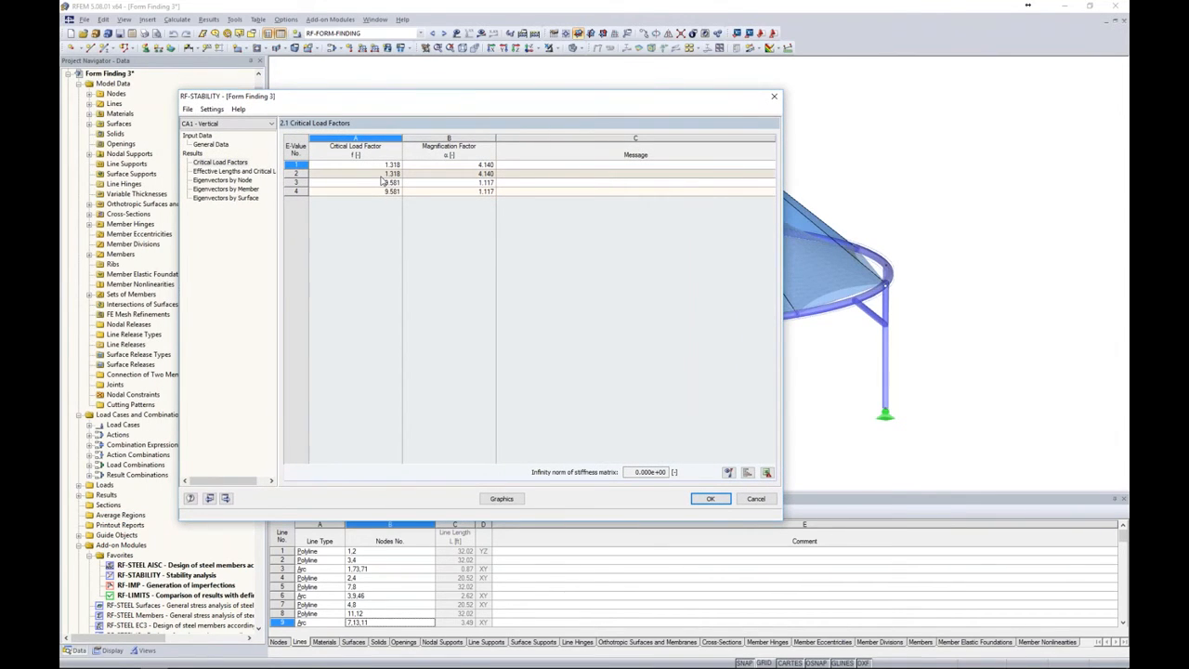
pyautogui.click(506, 501)
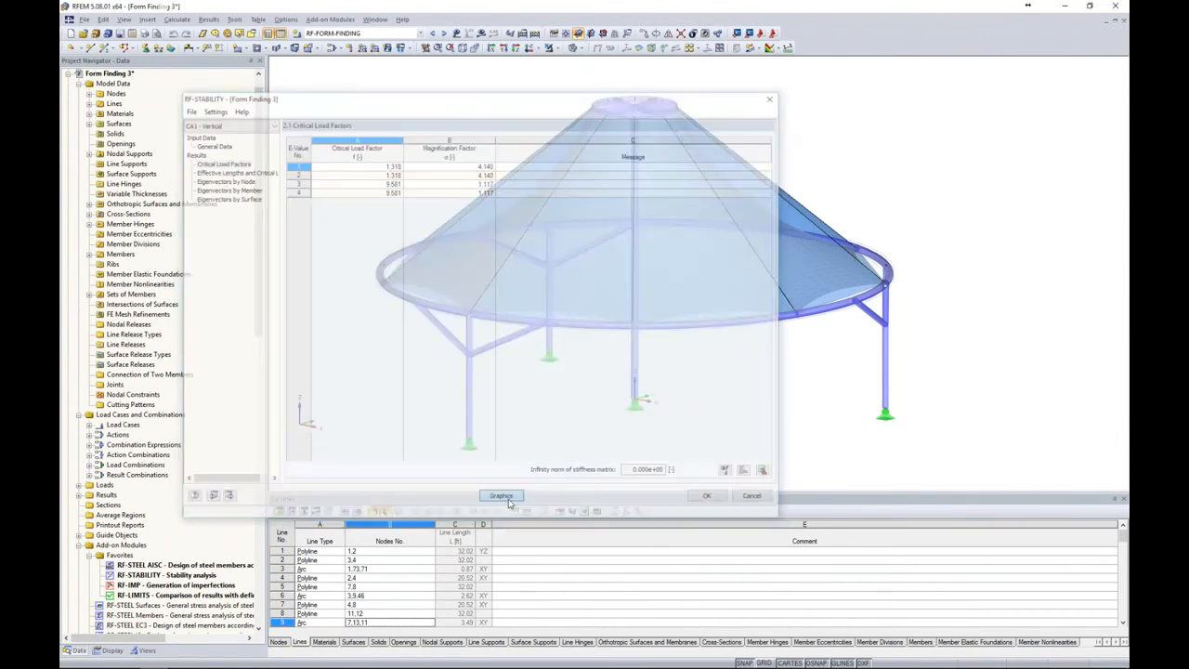
pyautogui.keyDown('ctrl'); pyautogui.moveTo(885, 219); pyautogui.dragTo(730, 219, button='middle'); pyautogui.keyUp('ctrl')
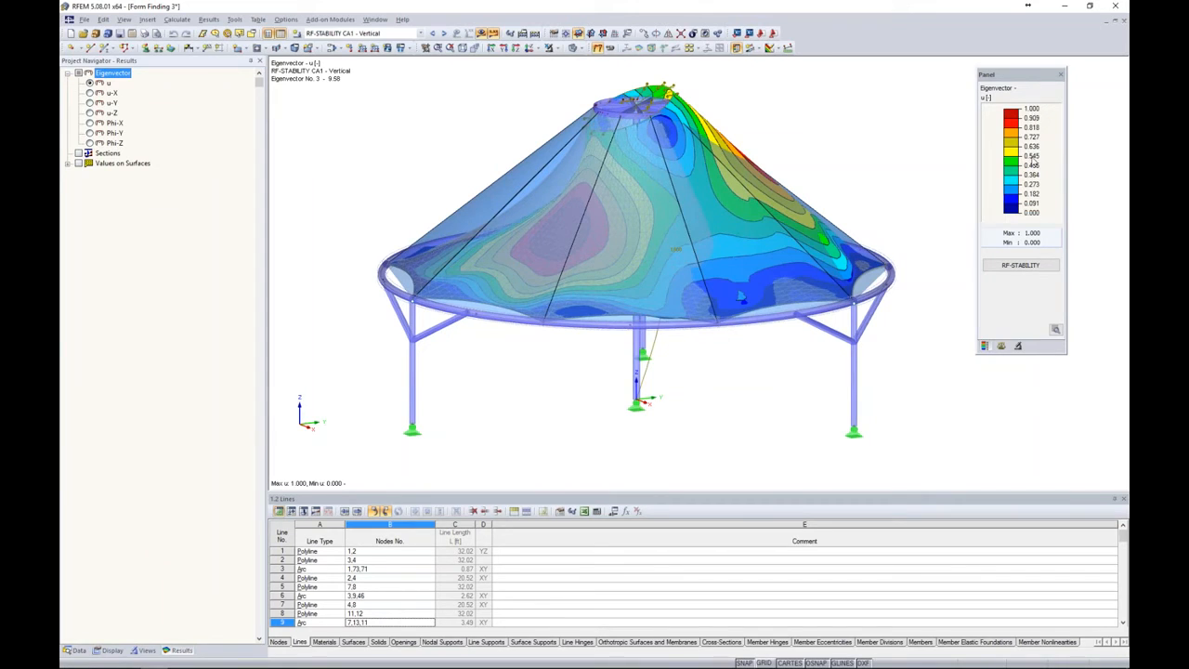
# Compare the buckling shapes of eigenvectors 1 to 4 for stability case CA1 - Vertical on the membrane model
pyautogui.click(1001, 346)
pyautogui.click(1028, 112)
pyautogui.click(1025, 121)
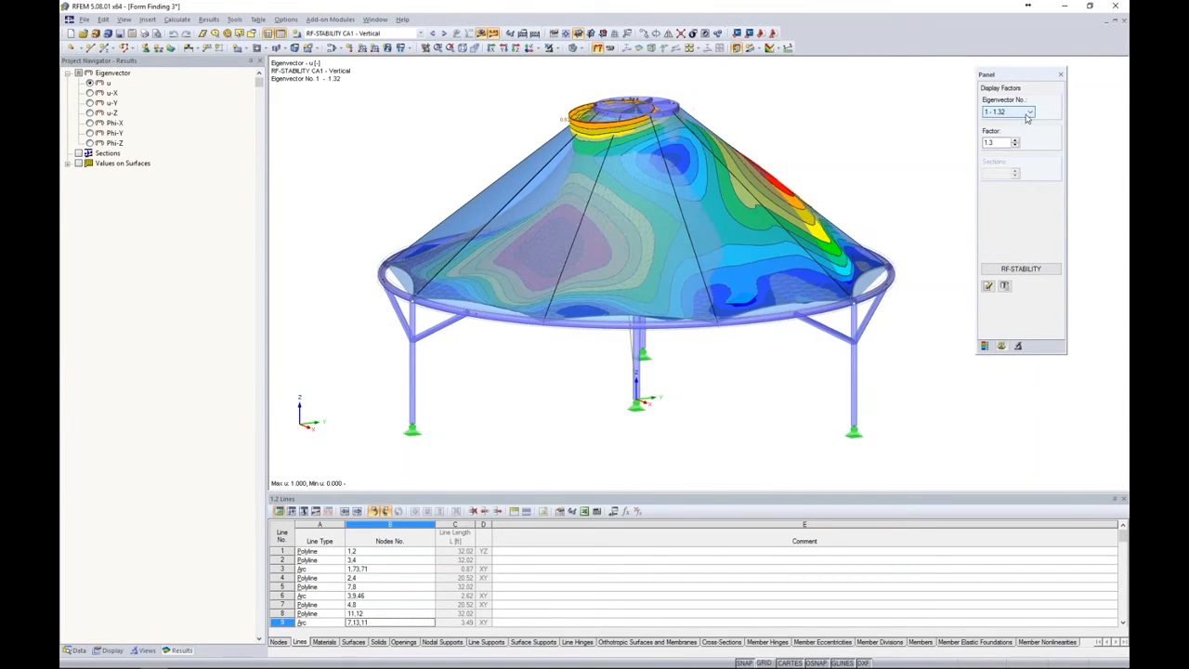
pyautogui.click(1028, 113)
pyautogui.click(1021, 131)
pyautogui.click(1019, 112)
pyautogui.click(1012, 136)
pyautogui.click(1012, 112)
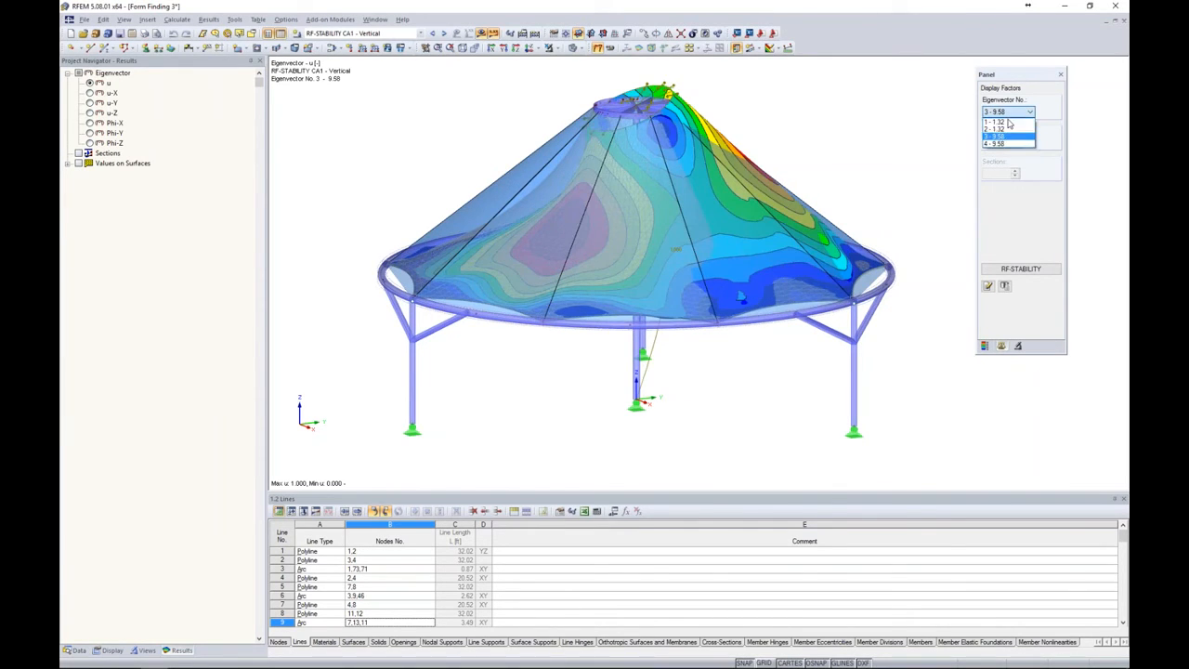
pyautogui.click(1003, 144)
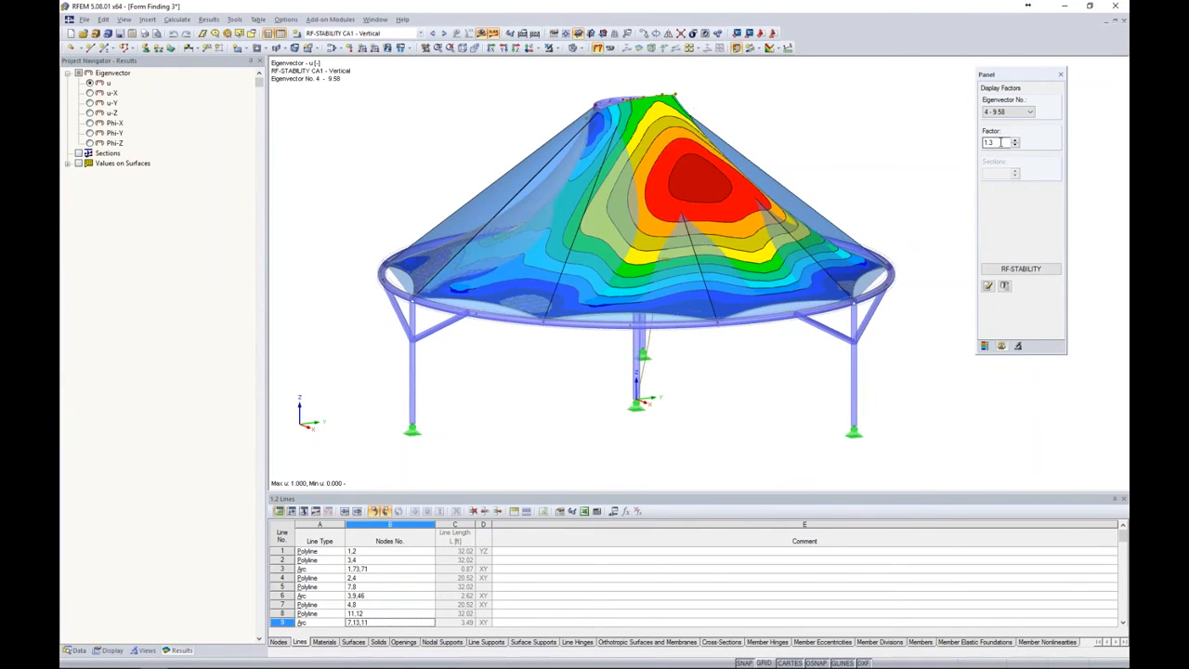
# Switch RF-STABILITY to case CA2 - Wind Load 1, review its critical load factors and return to the model graphic
pyautogui.click(1021, 268)
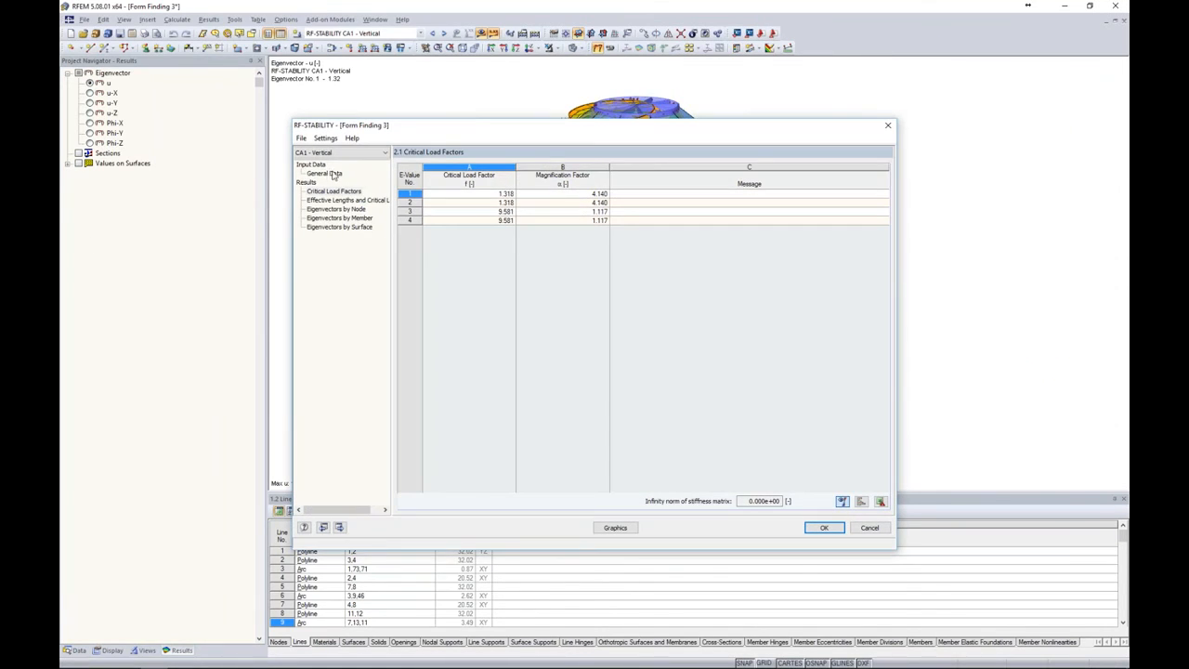
pyautogui.click(323, 152)
pyautogui.click(321, 170)
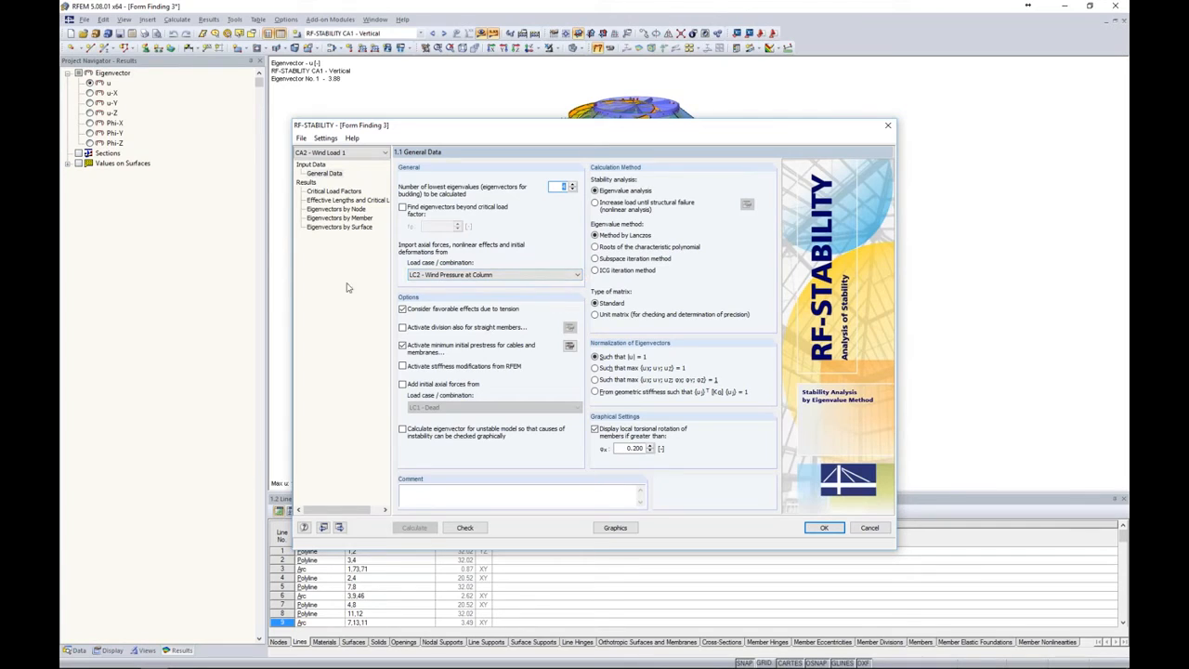
pyautogui.click(341, 190)
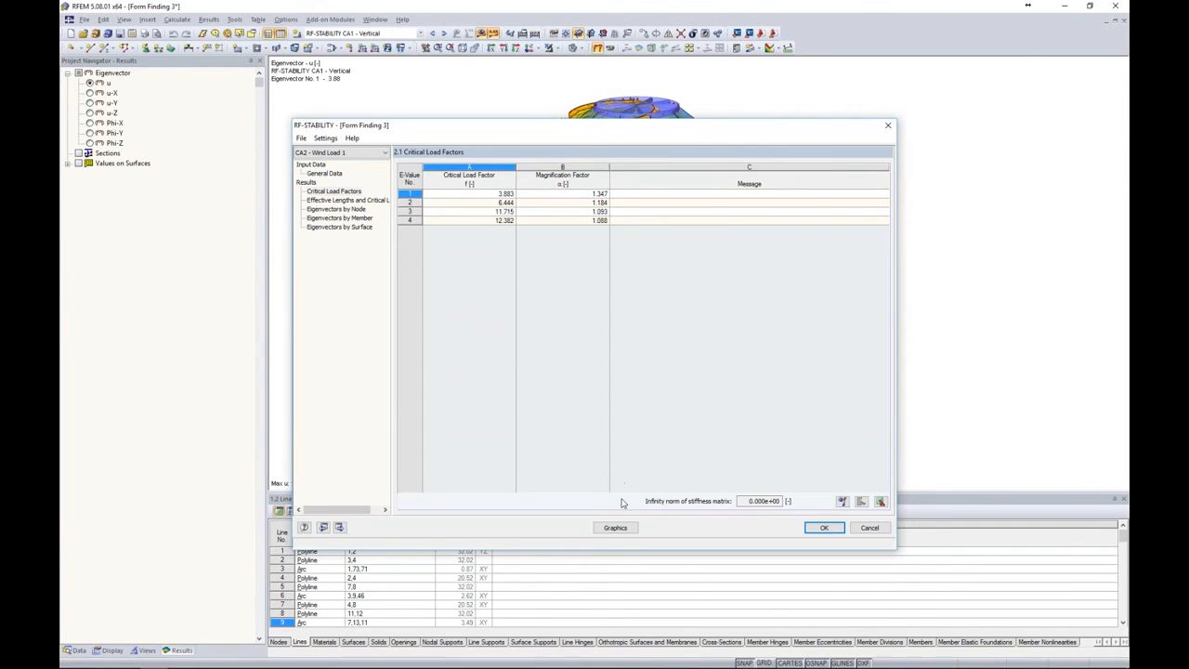
pyautogui.click(824, 526)
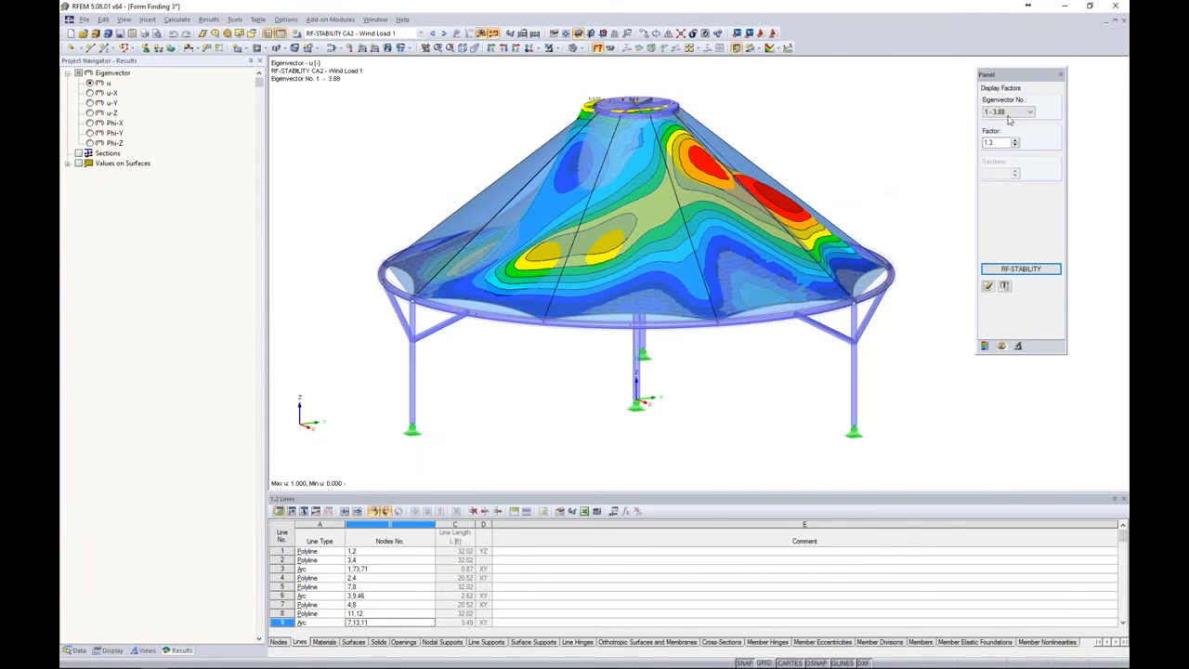
# Display eigenvector 2 of stability case CA2 - Wind Load 1 and examine its buckling shape
pyautogui.click(1021, 112)
pyautogui.click(1010, 131)
pyautogui.moveTo(883, 209)
pyautogui.keyDown('ctrl'); pyautogui.mouseDown(button='middle')
pyautogui.moveTo(642, 221)
pyautogui.moveTo(469, 199)
pyautogui.moveTo(838, 165)
pyautogui.moveTo(846, 144)
pyautogui.moveTo(874, 195)
pyautogui.mouseUp(button='middle'); pyautogui.keyUp('ctrl')
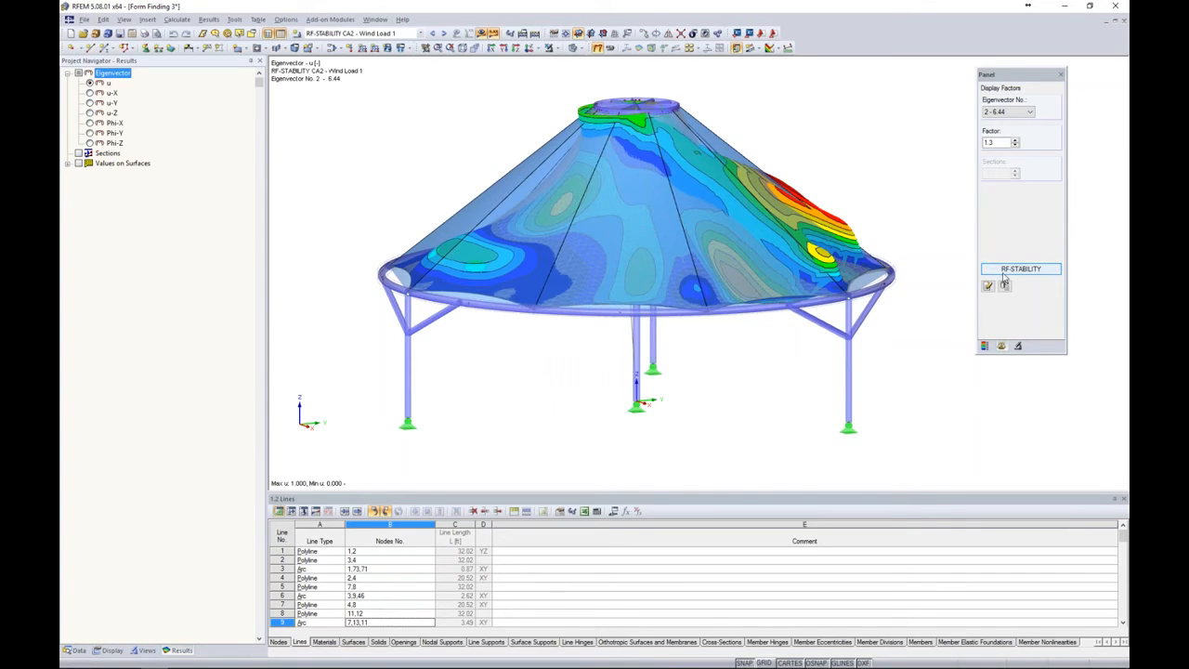
# Open RF-IMP and base the imperfections of case CA1 - Vertical on the buckling mode of RF-STABILITY case CA1 - Vertical
pyautogui.click(78, 650)
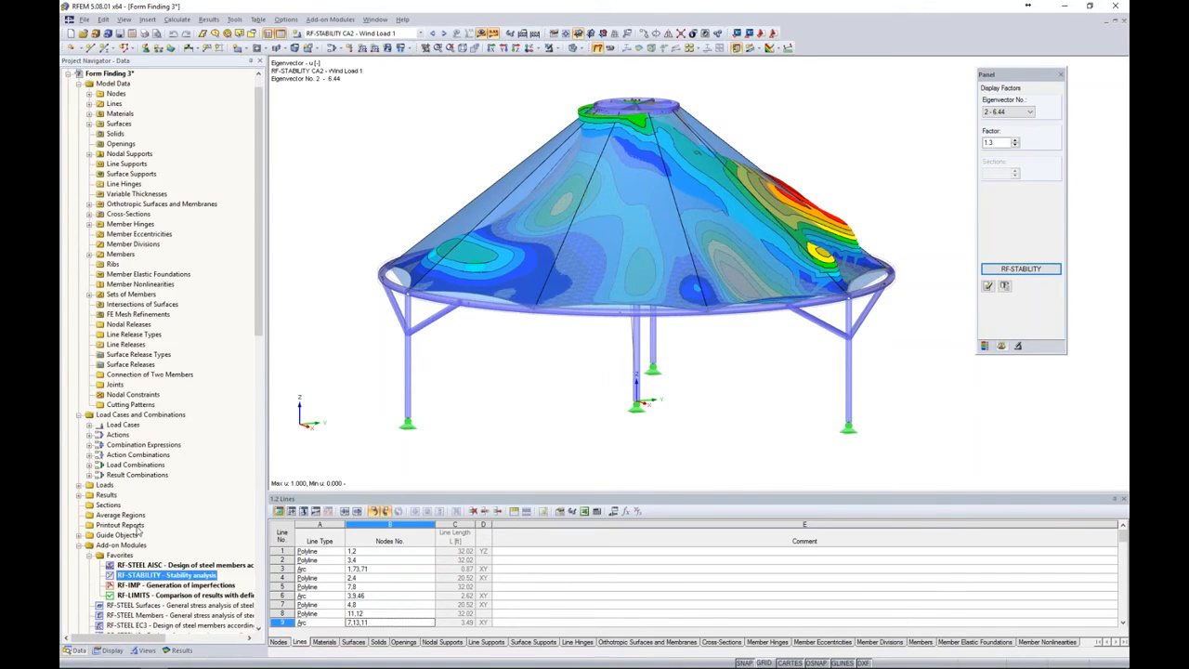
pyautogui.scroll(-2, 141, 529)
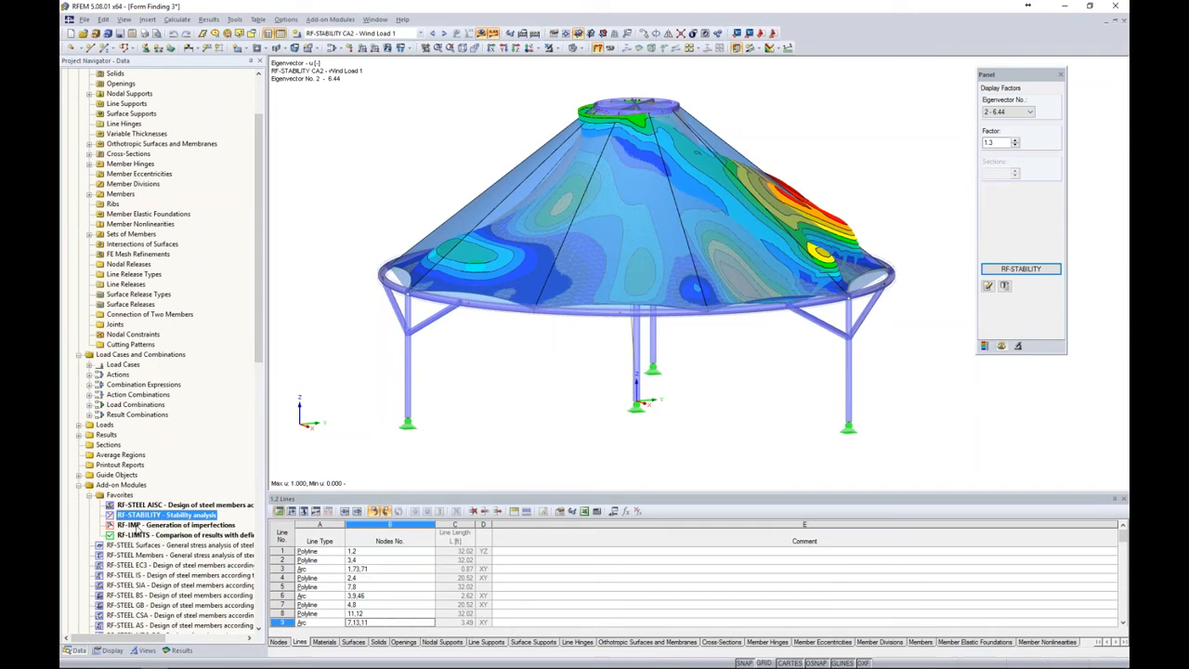
pyautogui.doubleClick(136, 525)
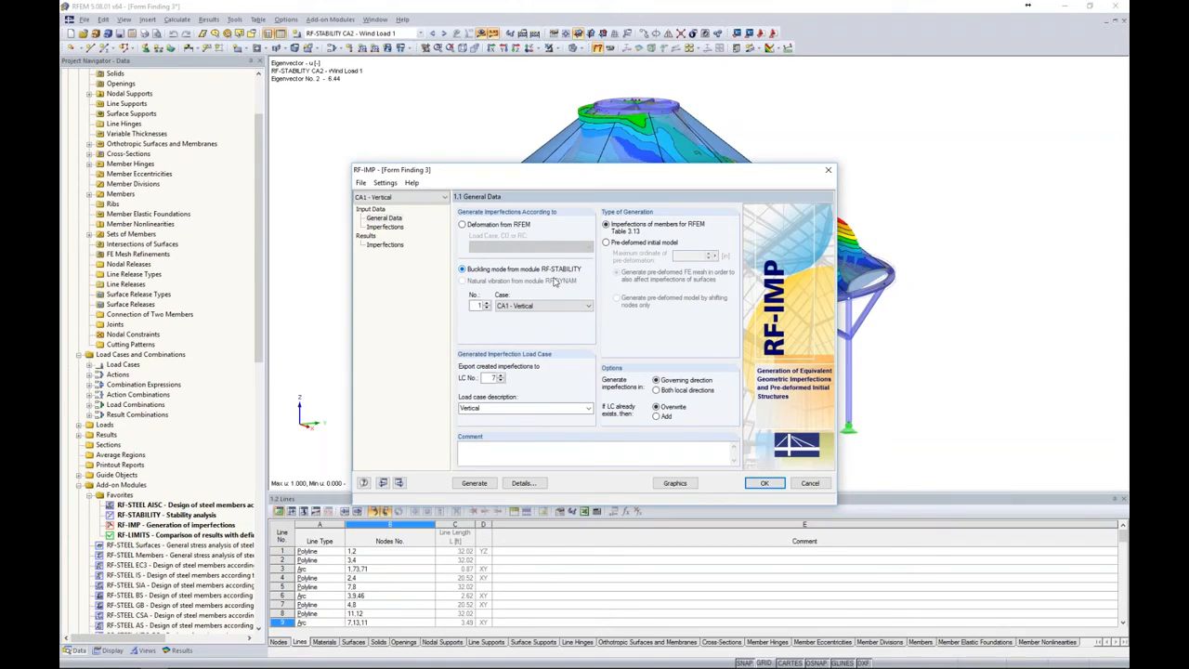
pyautogui.click(510, 308)
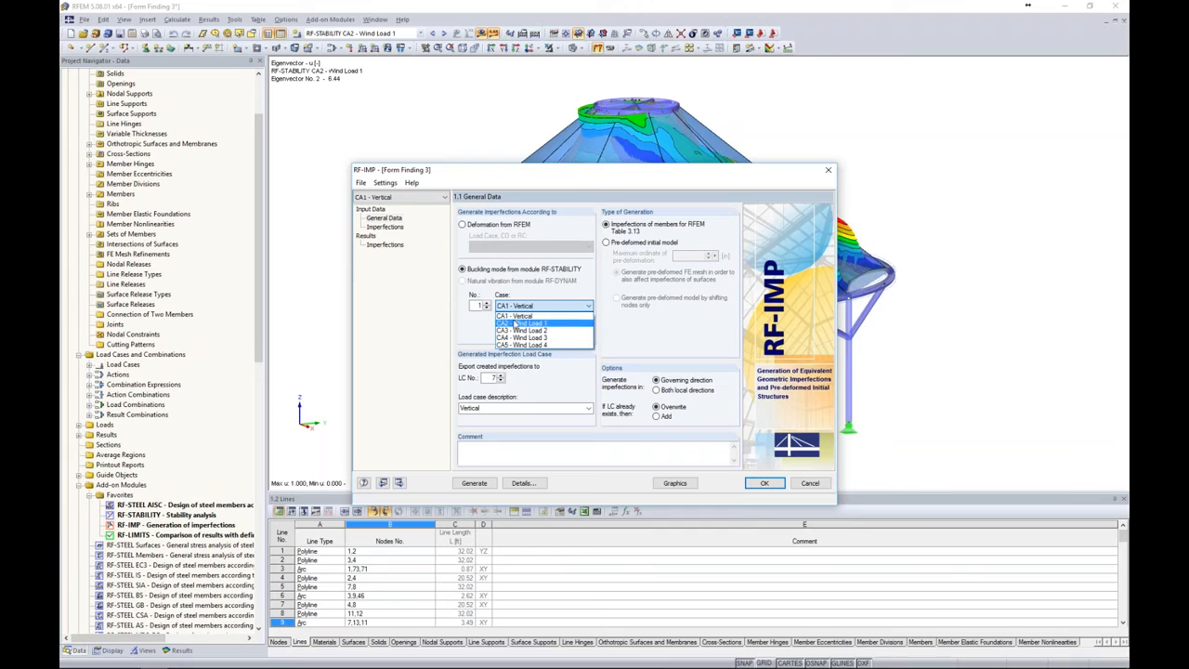
pyautogui.click(522, 317)
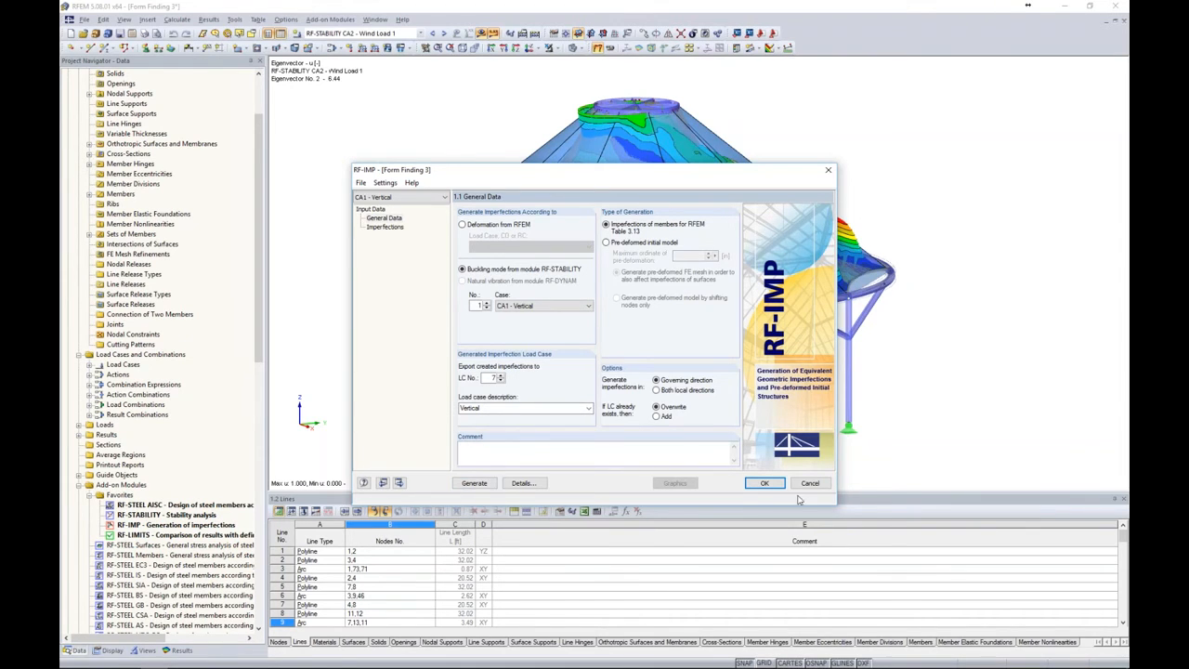
pyautogui.click(764, 482)
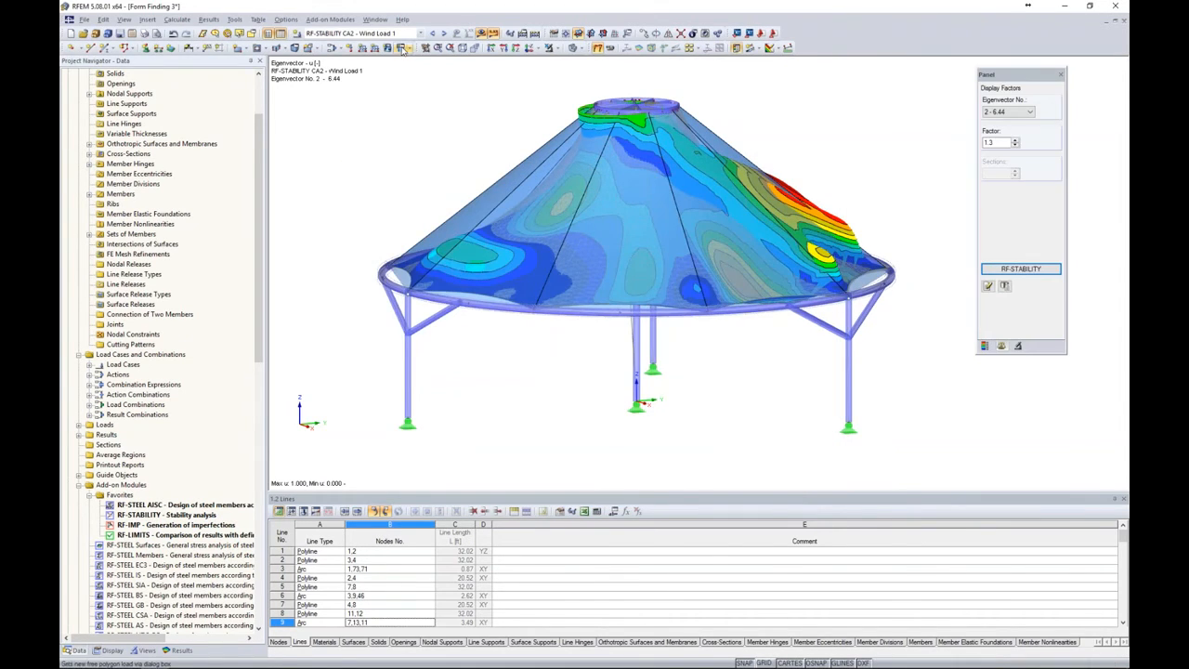
# Display RF-IMP case CA1 - Vertical on the model and check it for imperfections
pyautogui.click(420, 33)
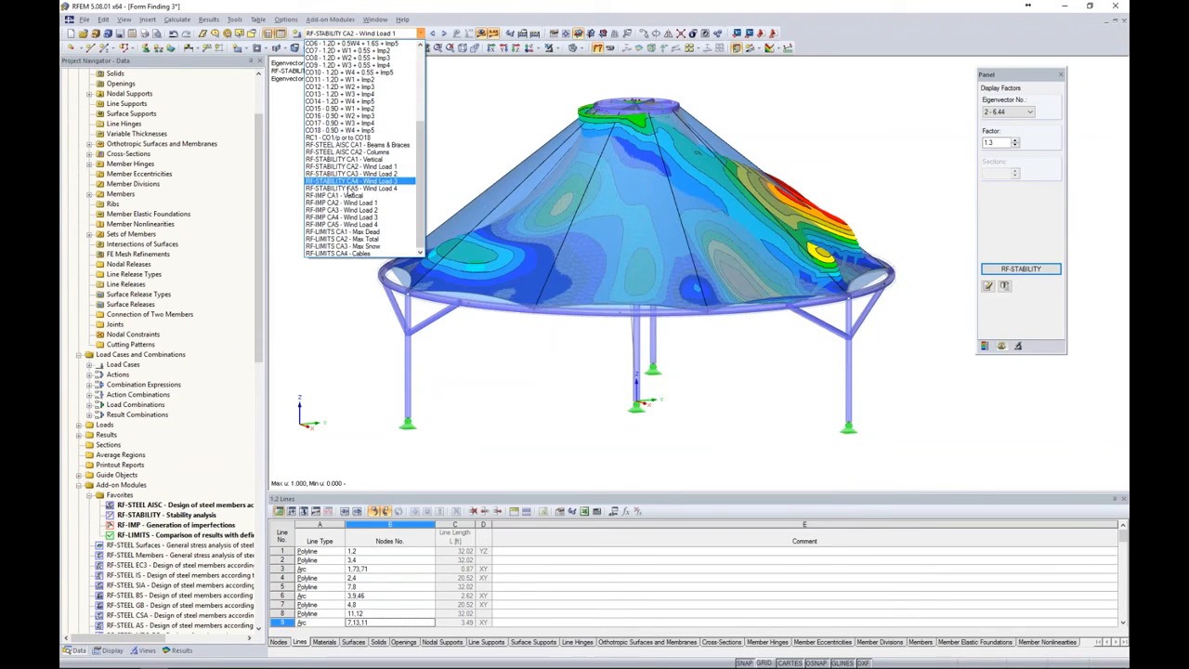
pyautogui.click(335, 196)
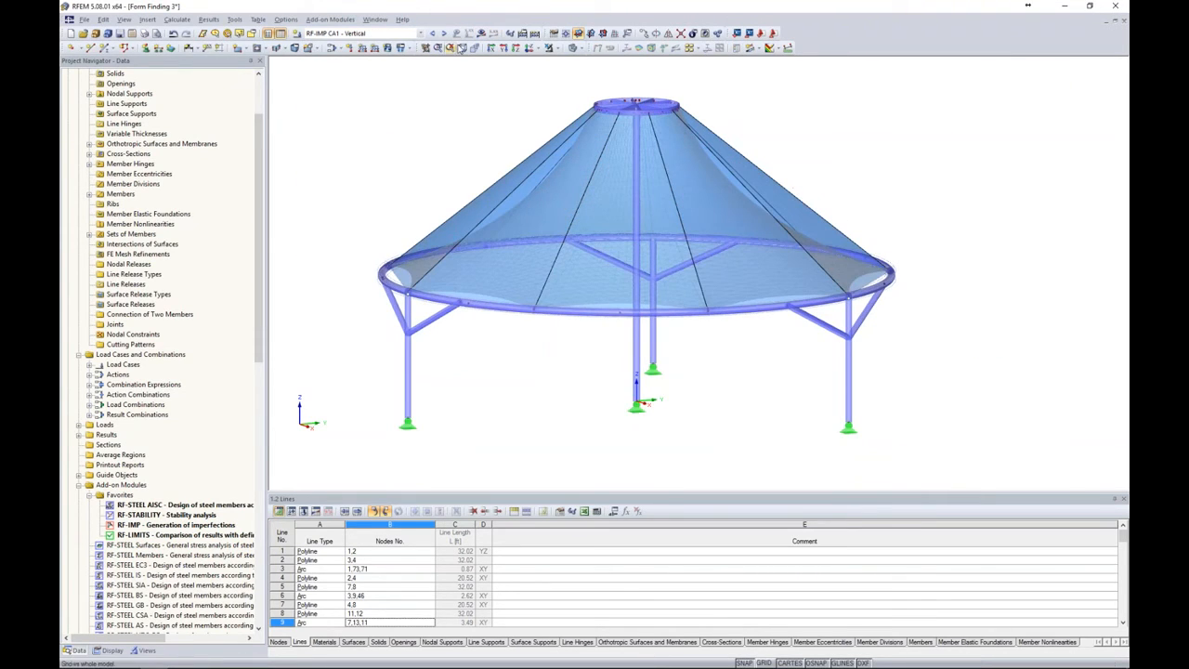
pyautogui.keyDown('ctrl'); pyautogui.moveTo(786, 427); pyautogui.dragTo(358, 123, button='middle'); pyautogui.keyUp('ctrl')
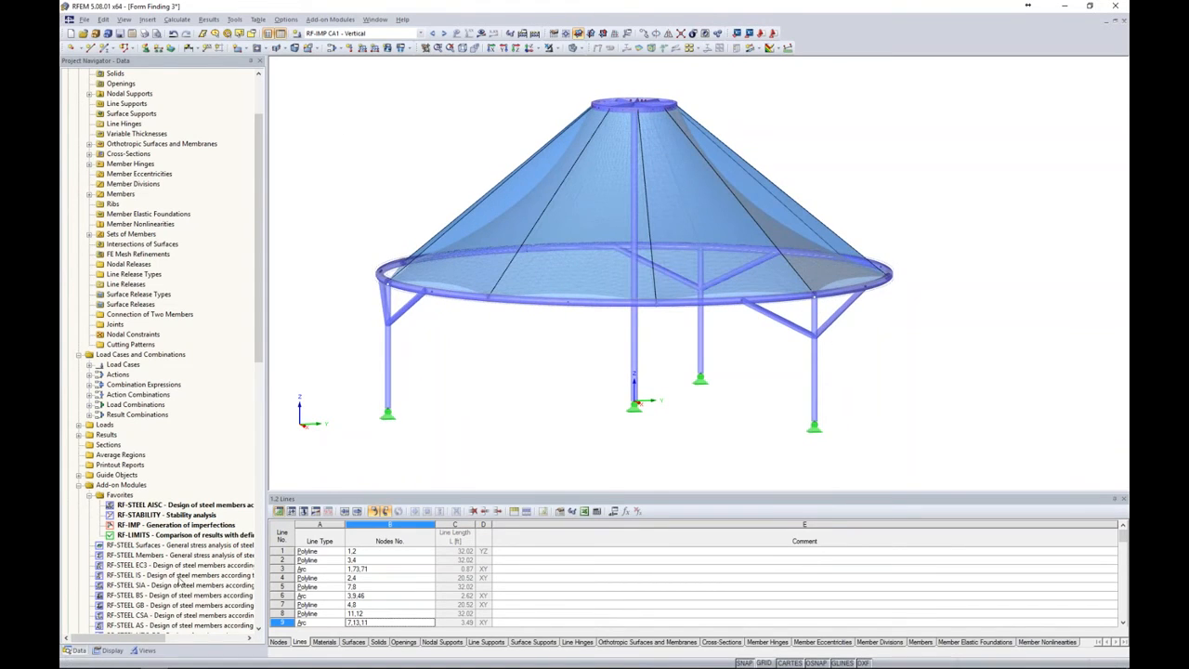
pyautogui.click(370, 34)
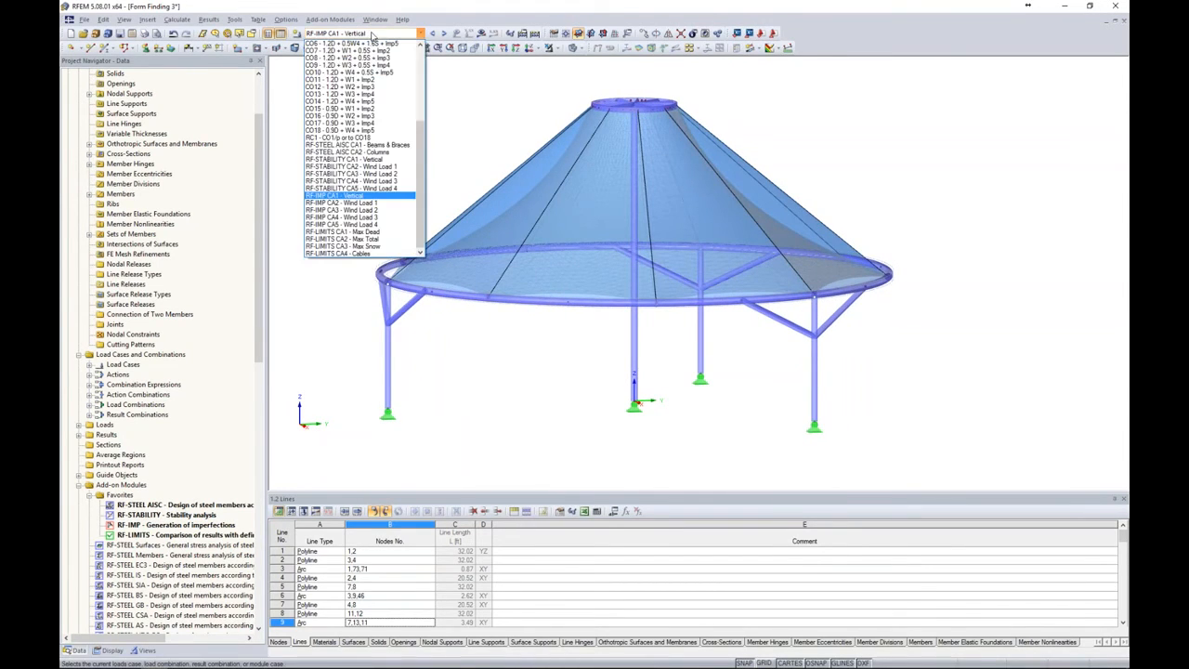
pyautogui.click(351, 80)
# Recheck the RF-IMP general data, then inspect imperfection load case LC7 - Vertical in the load case settings
pyautogui.doubleClick(152, 526)
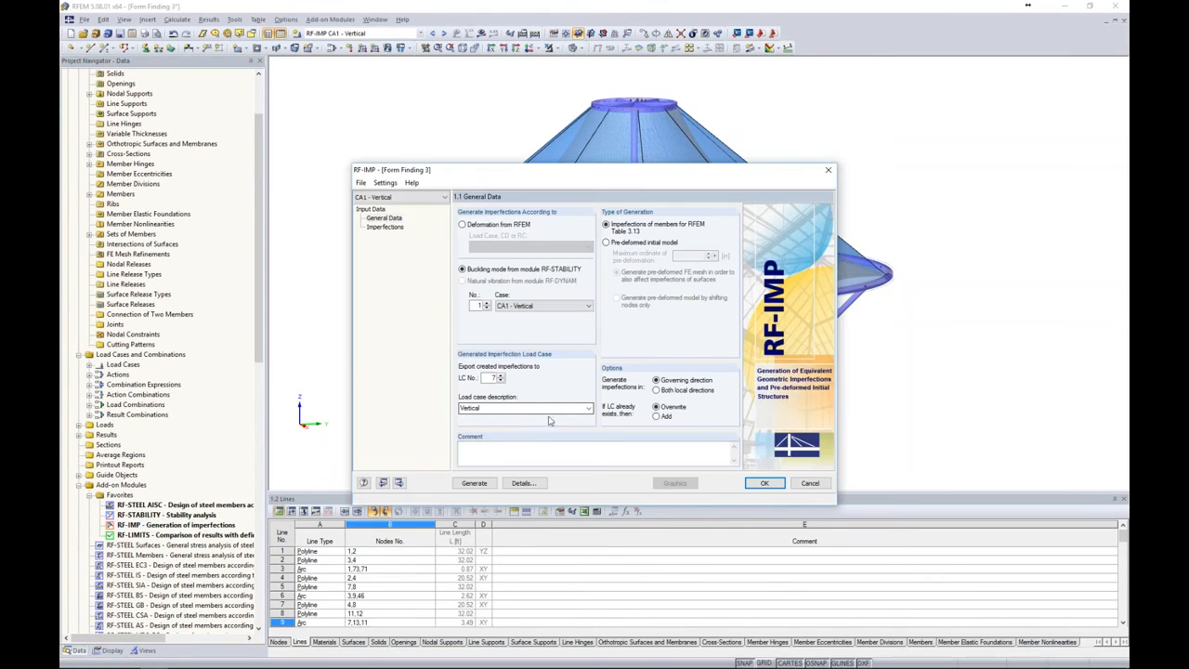
pyautogui.click(764, 483)
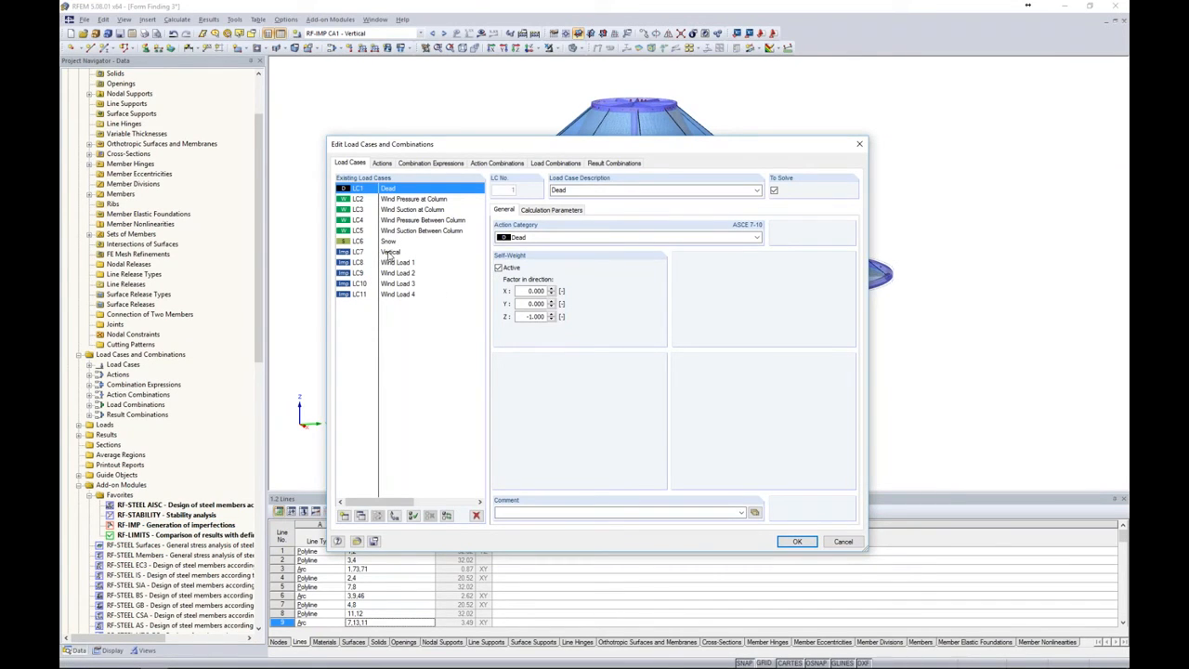
pyautogui.click(389, 255)
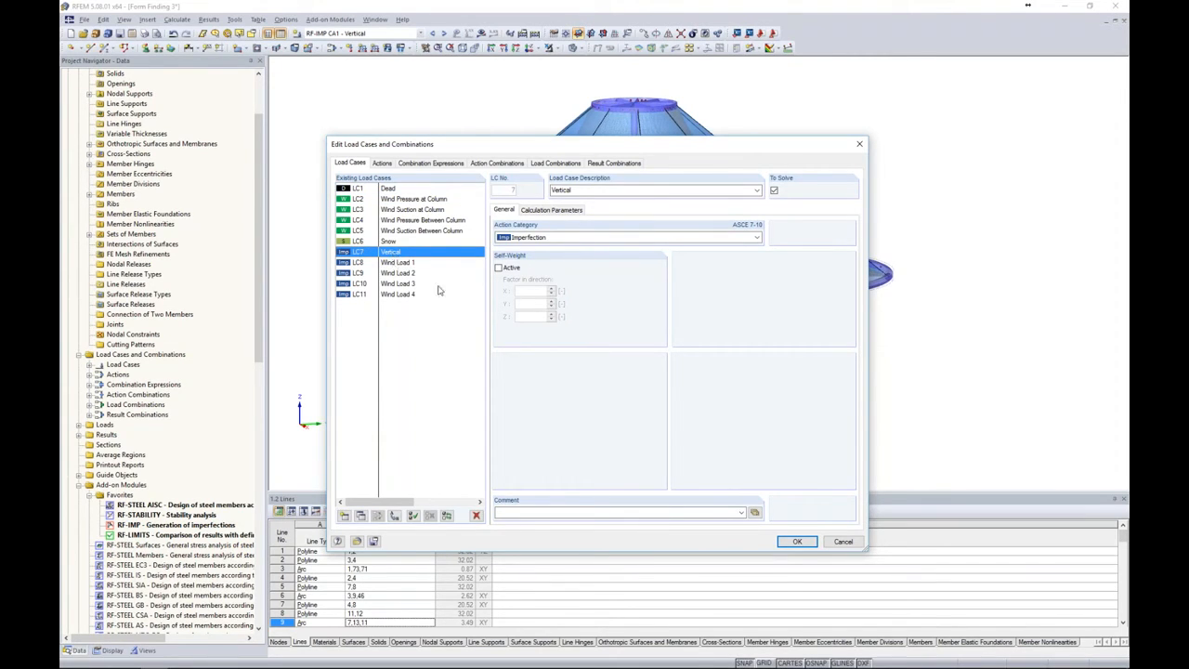
pyautogui.click(797, 541)
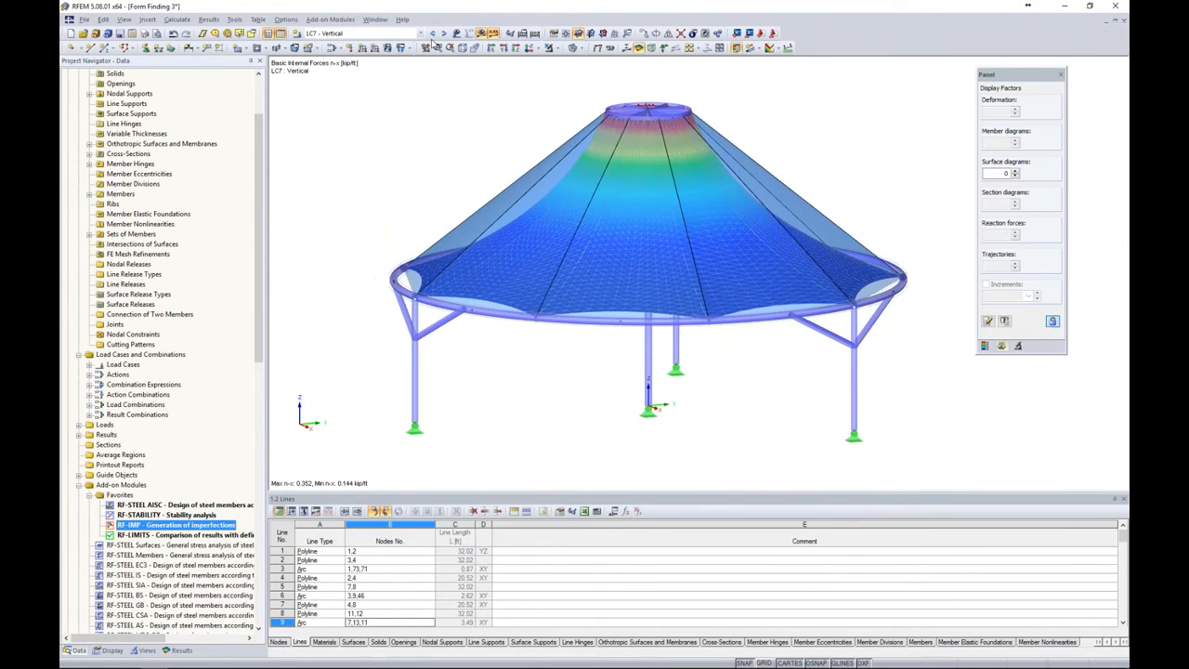
# Display the imperfections of RF-IMP case CA3 - Wind Load 2 on the model
pyautogui.click(420, 32)
pyautogui.scroll(2, 383, 195)
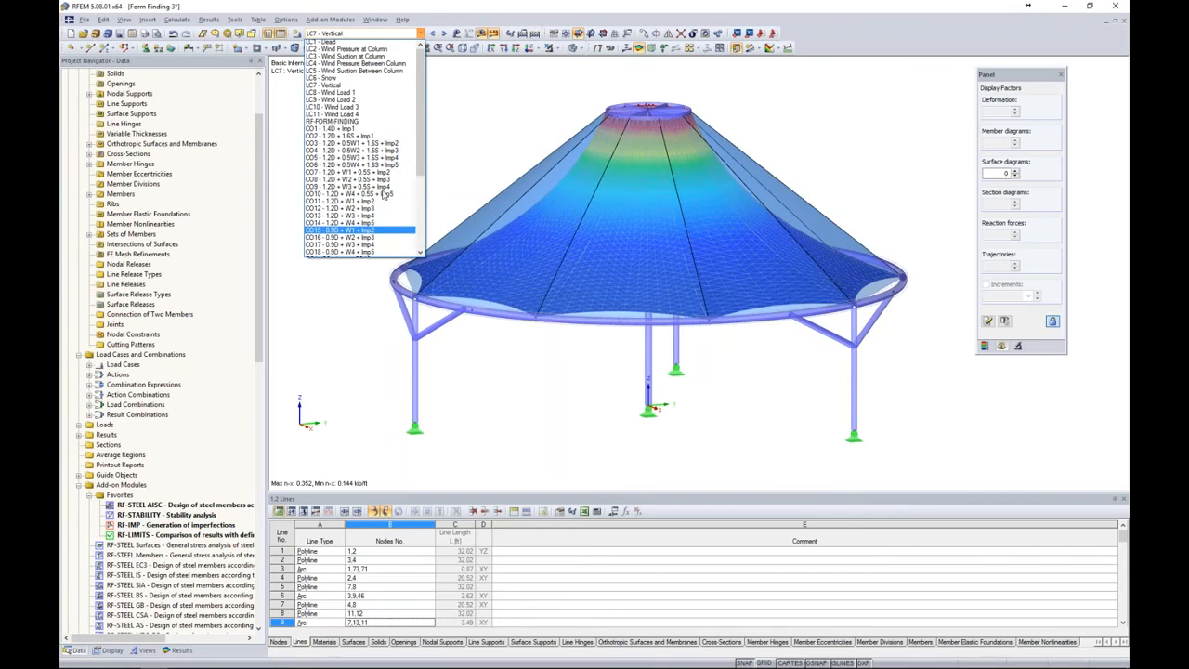
pyautogui.scroll(-2, 385, 196)
pyautogui.scroll(-3, 384, 196)
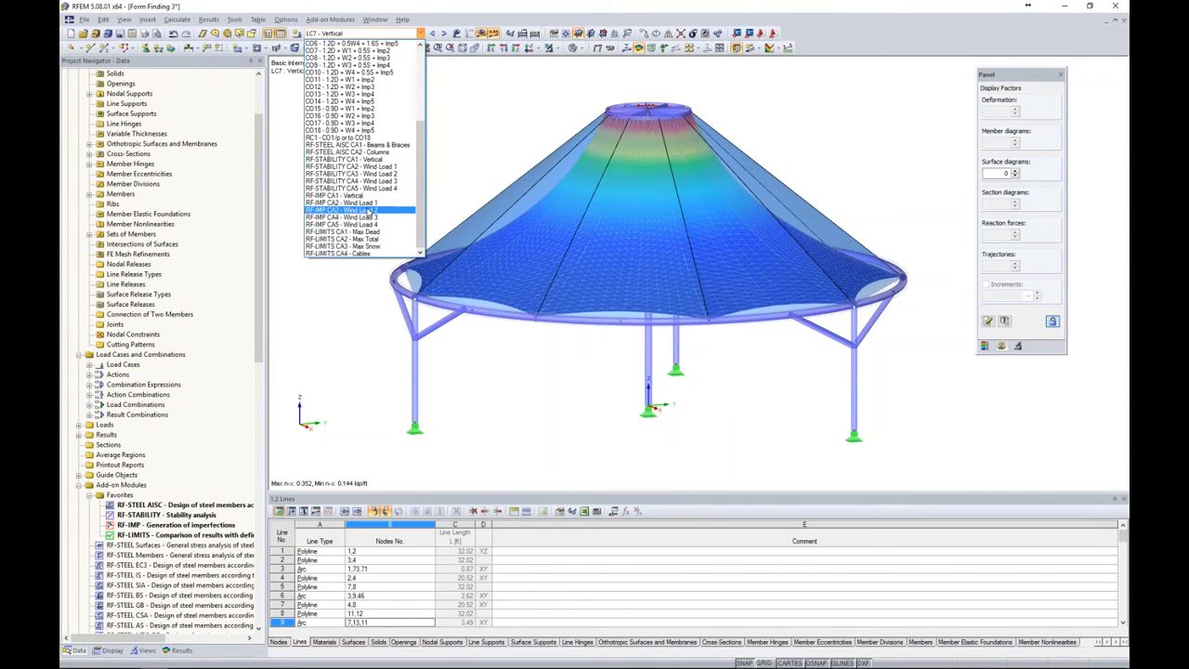
pyautogui.click(385, 197)
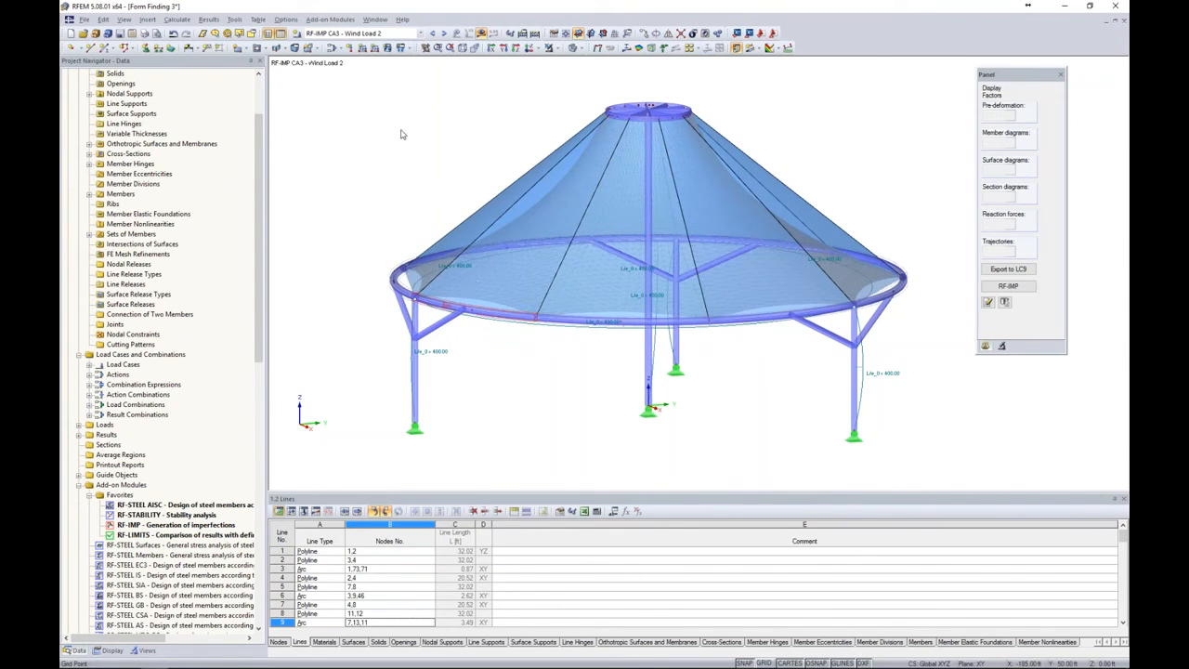
# Switch to RF-IMP case CA2 - Wind Load 1 and examine the imperfections along the columns up close
pyautogui.click(432, 33)
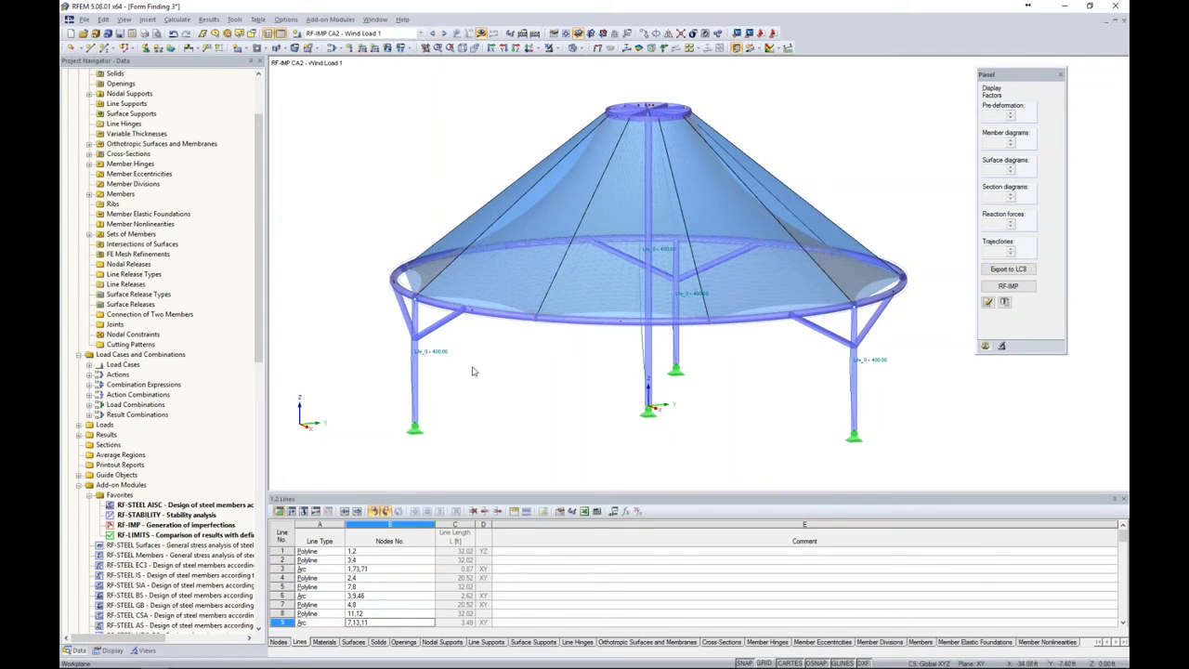
pyautogui.keyDown('ctrl'); pyautogui.moveTo(550, 397); pyautogui.dragTo(882, 369, button='middle'); pyautogui.keyUp('ctrl')
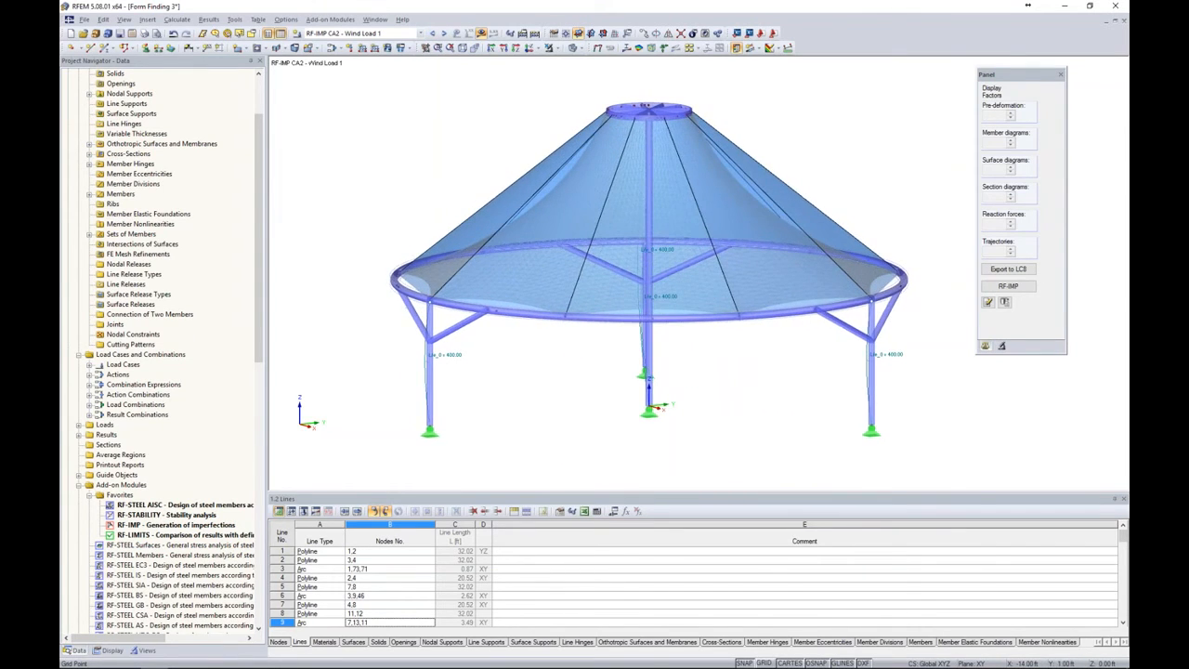
pyautogui.scroll(5, 883, 369)
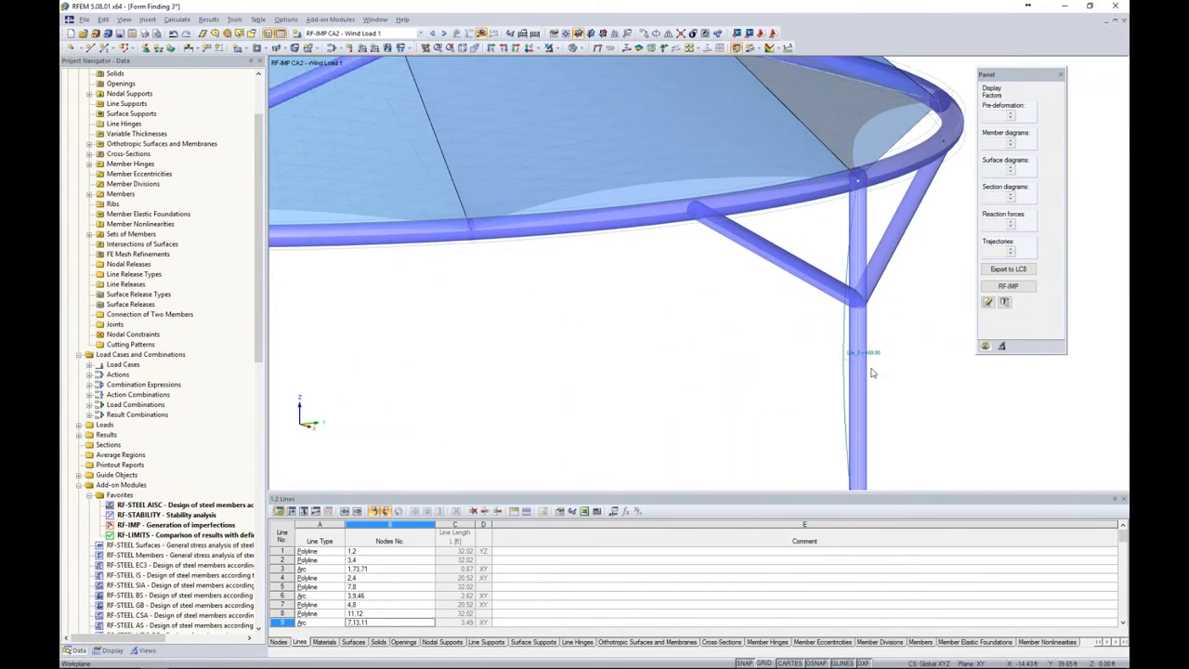
pyautogui.scroll(-2, 864, 367)
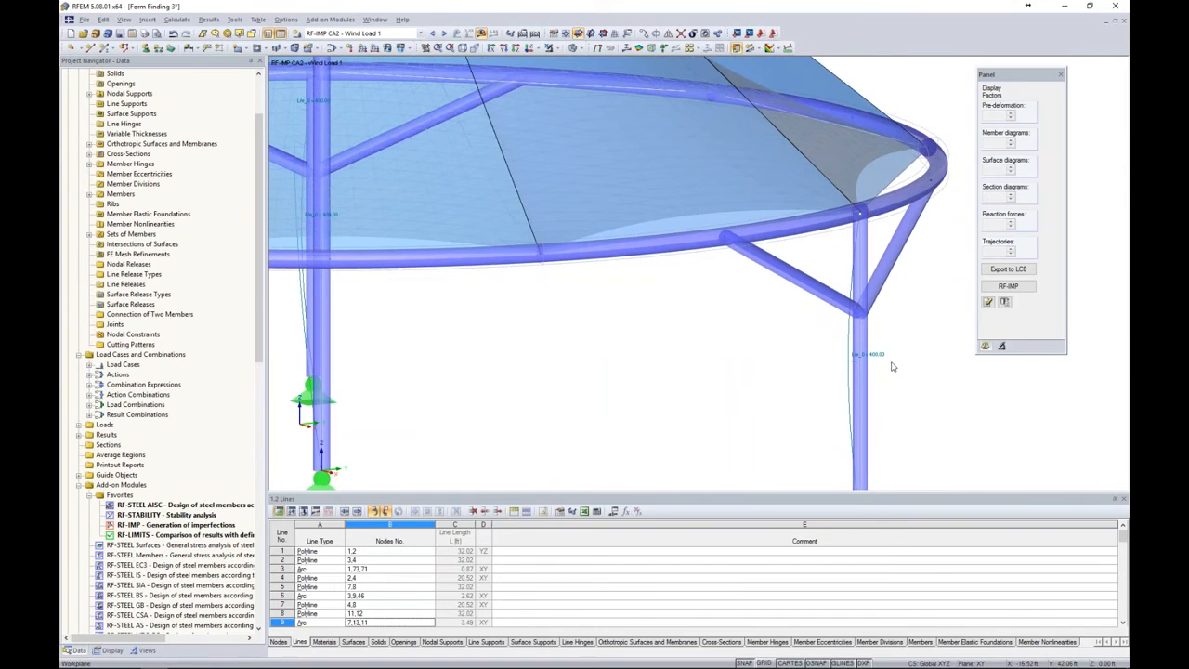
pyautogui.scroll(-4, 888, 370)
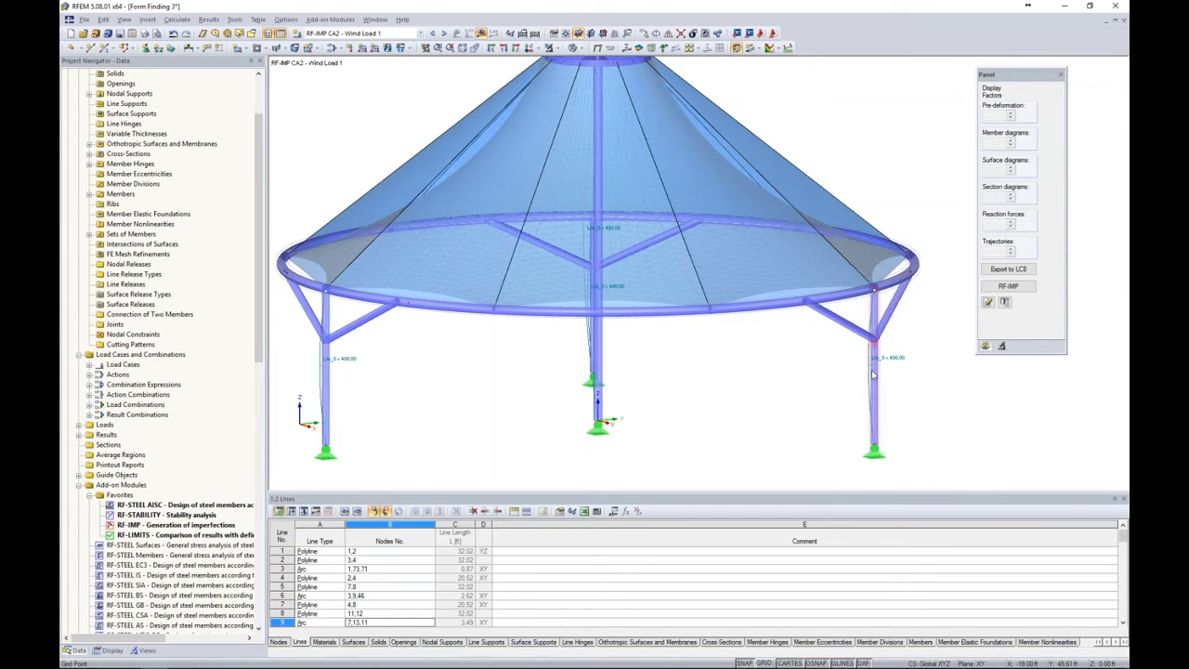
# Review combination expressions CE1 and CE2 and check the LRFD settings that pair imperfection load cases with load cases
pyautogui.keyDown('ctrl'); pyautogui.moveTo(671, 381); pyautogui.dragTo(399, 386, button='middle'); pyautogui.keyUp('ctrl')
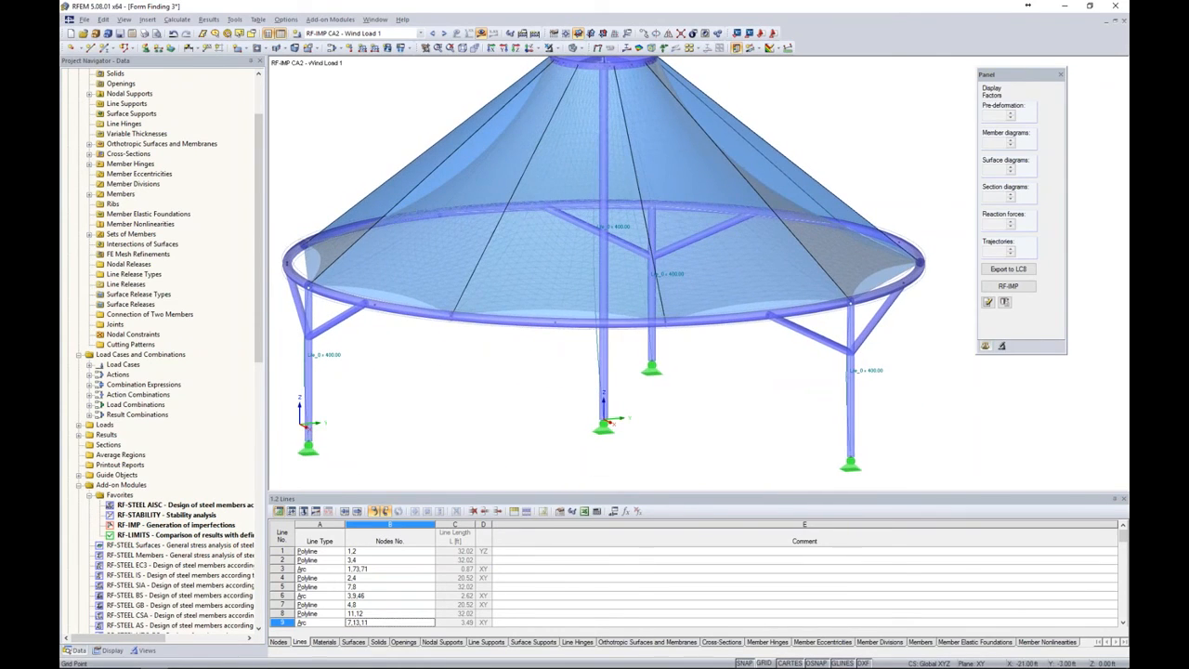
pyautogui.click(332, 47)
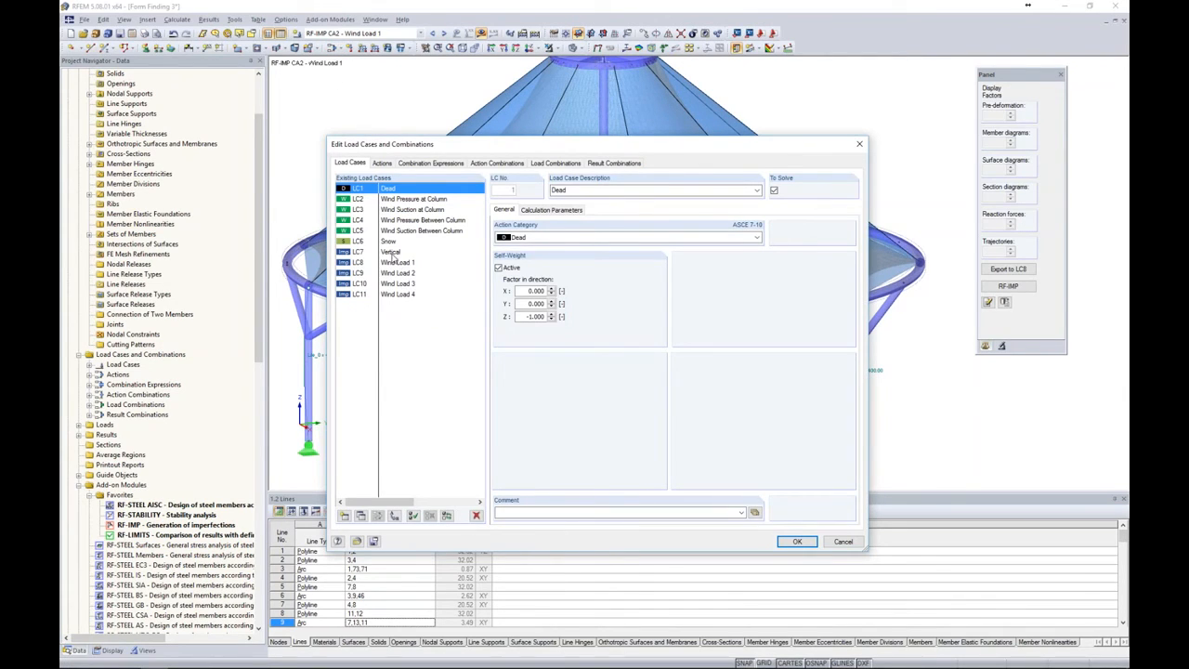
pyautogui.click(415, 164)
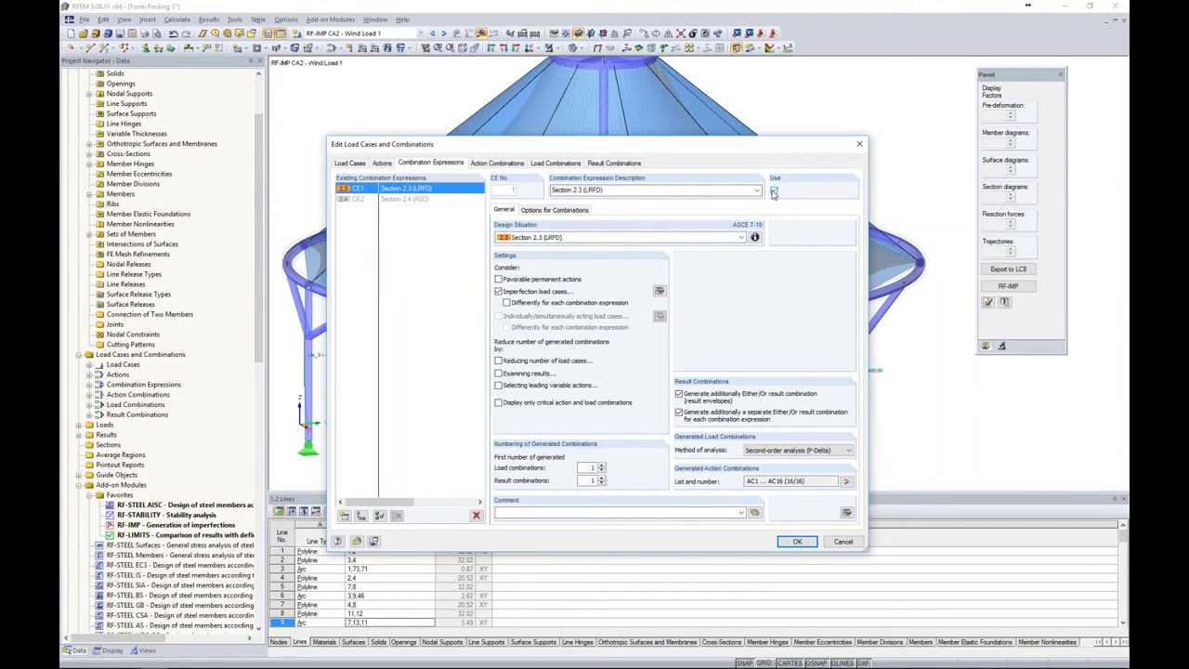
pyautogui.click(405, 199)
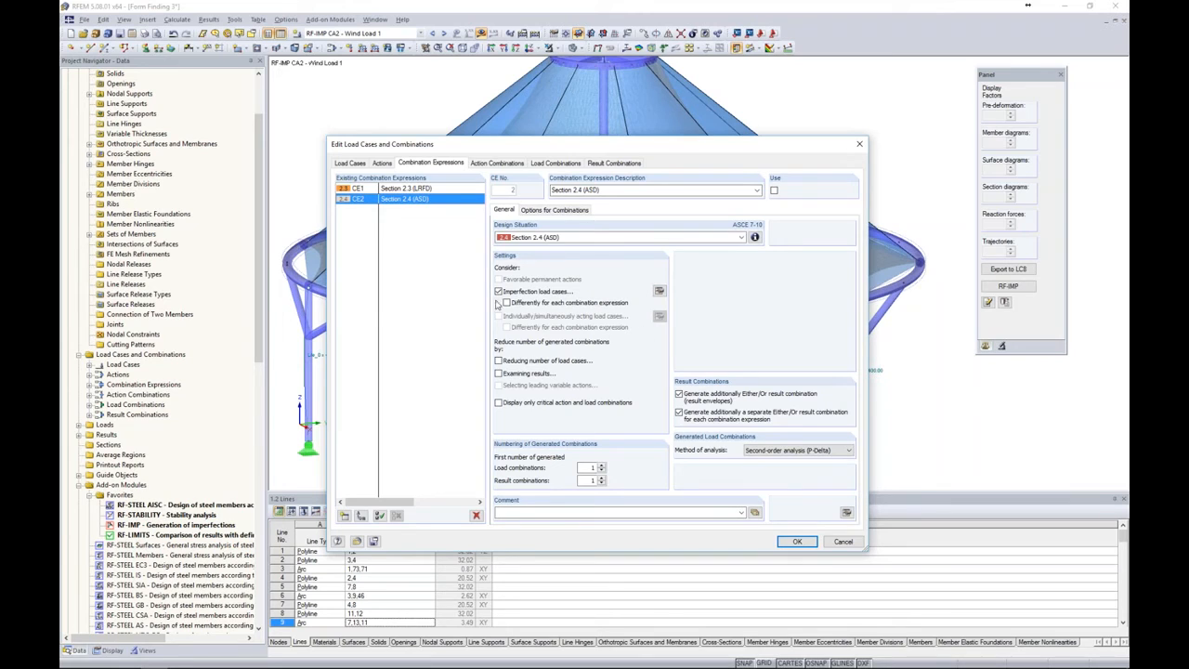
pyautogui.click(421, 190)
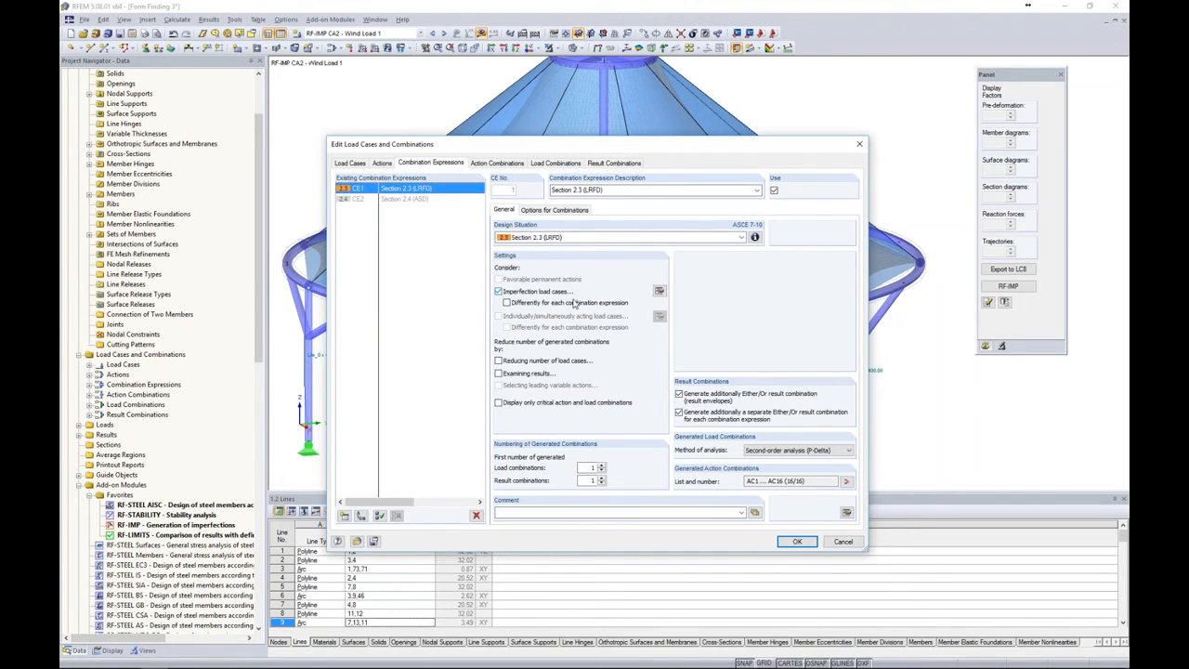
pyautogui.click(658, 291)
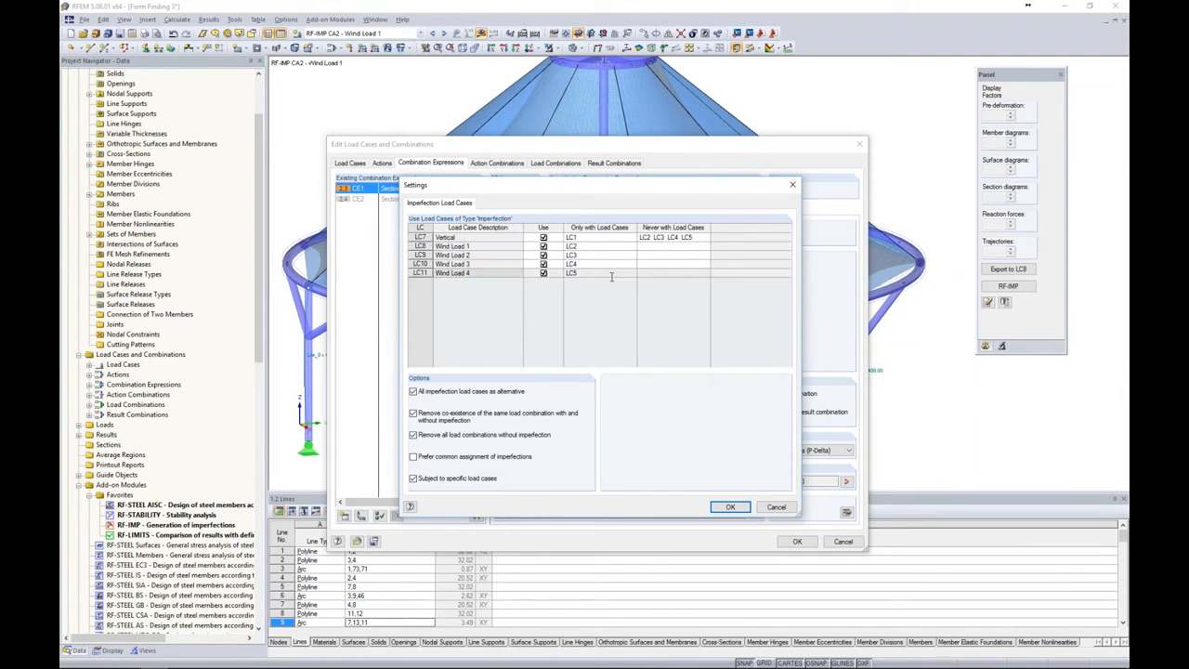
pyautogui.click(730, 506)
# Review which load cases and imperfections make up load combinations CO1 to CO5, leaving the combinations unchanged
pyautogui.click(556, 163)
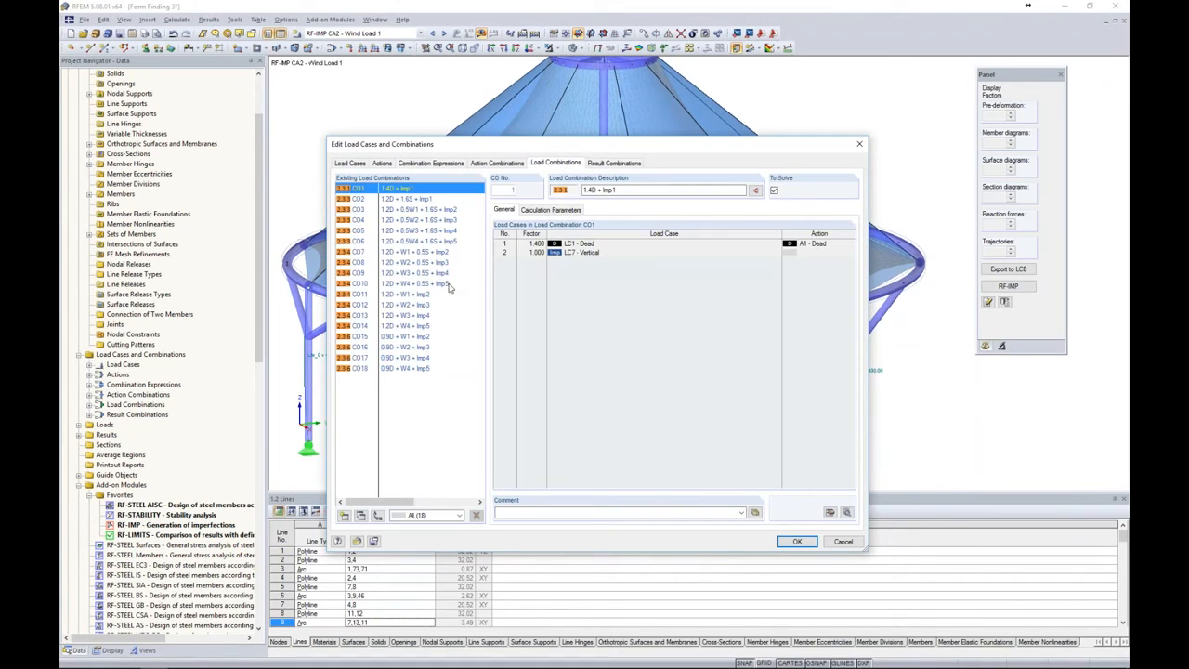
pyautogui.click(422, 201)
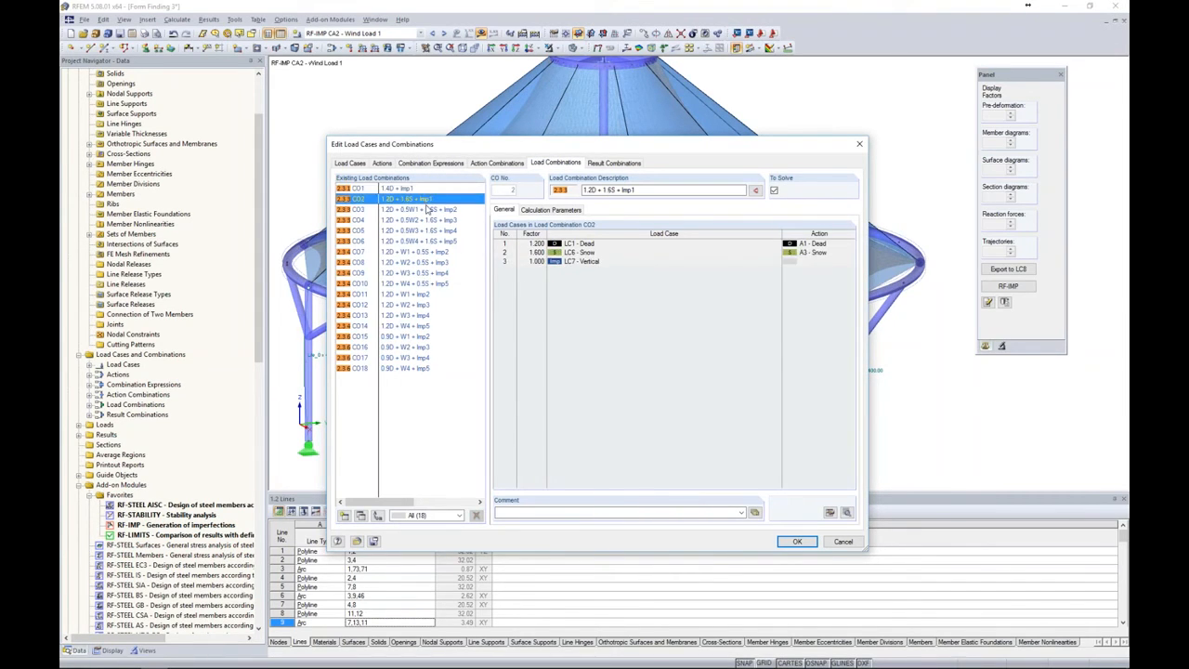
pyautogui.click(429, 211)
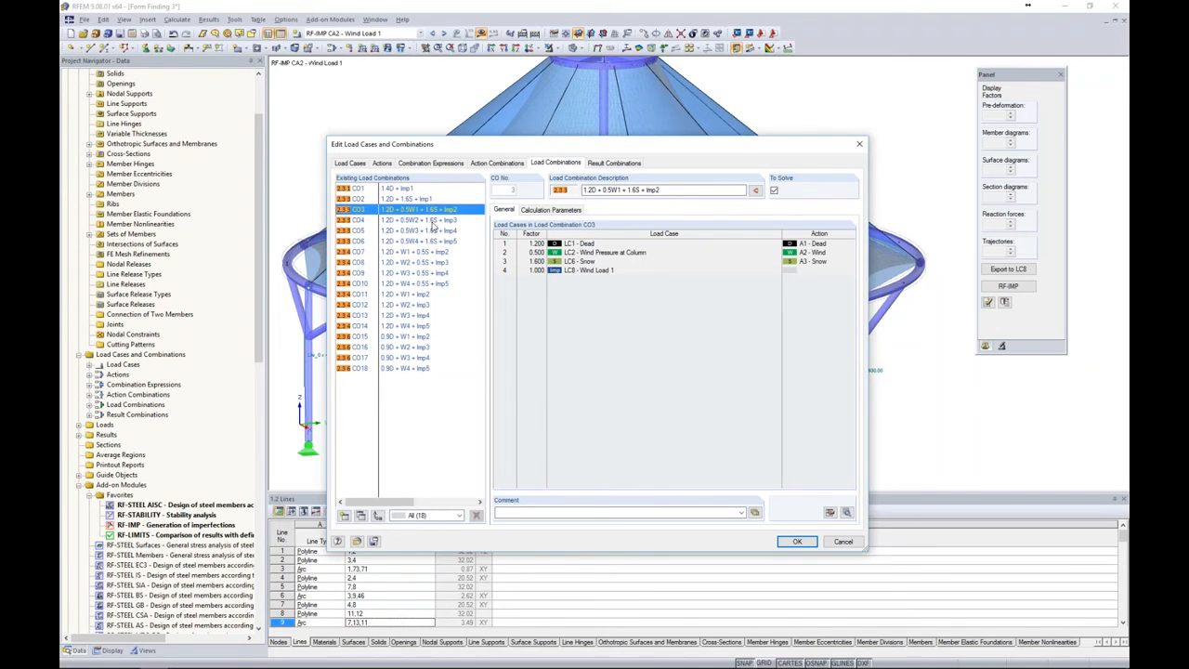
pyautogui.click(433, 220)
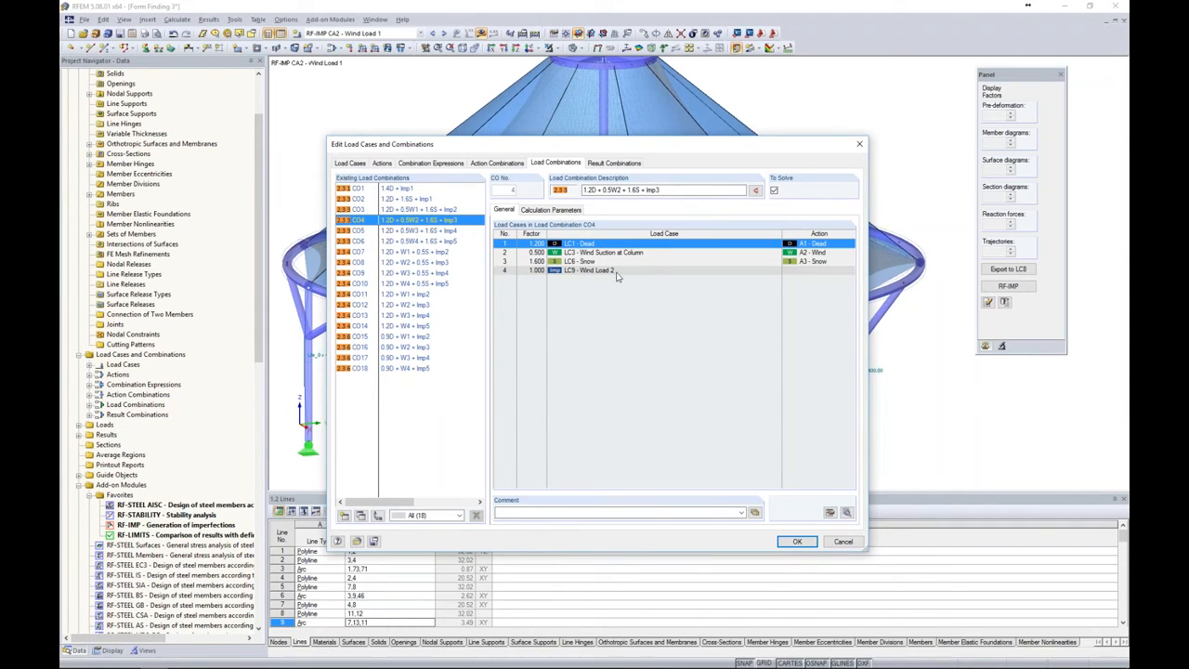
pyautogui.click(455, 230)
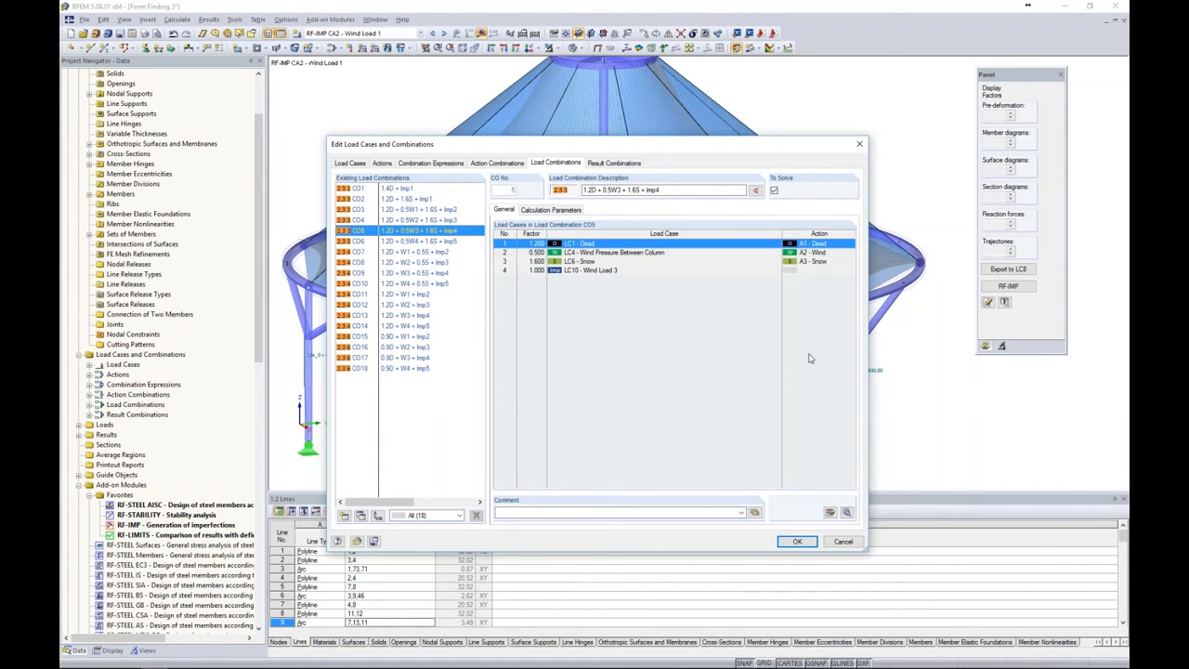
pyautogui.click(844, 543)
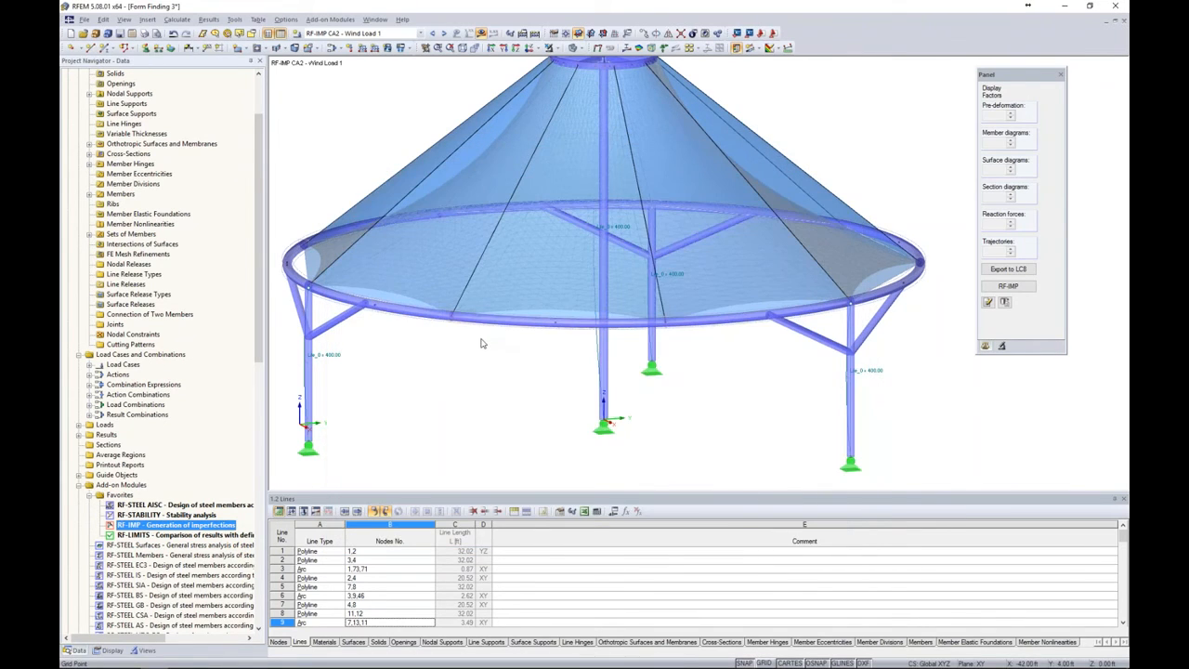
# Open the RF-STEEL AISC design module and review the general data of case CA1 - Beams & Braces
pyautogui.scroll(-2, 483, 340)
pyautogui.doubleClick(186, 505)
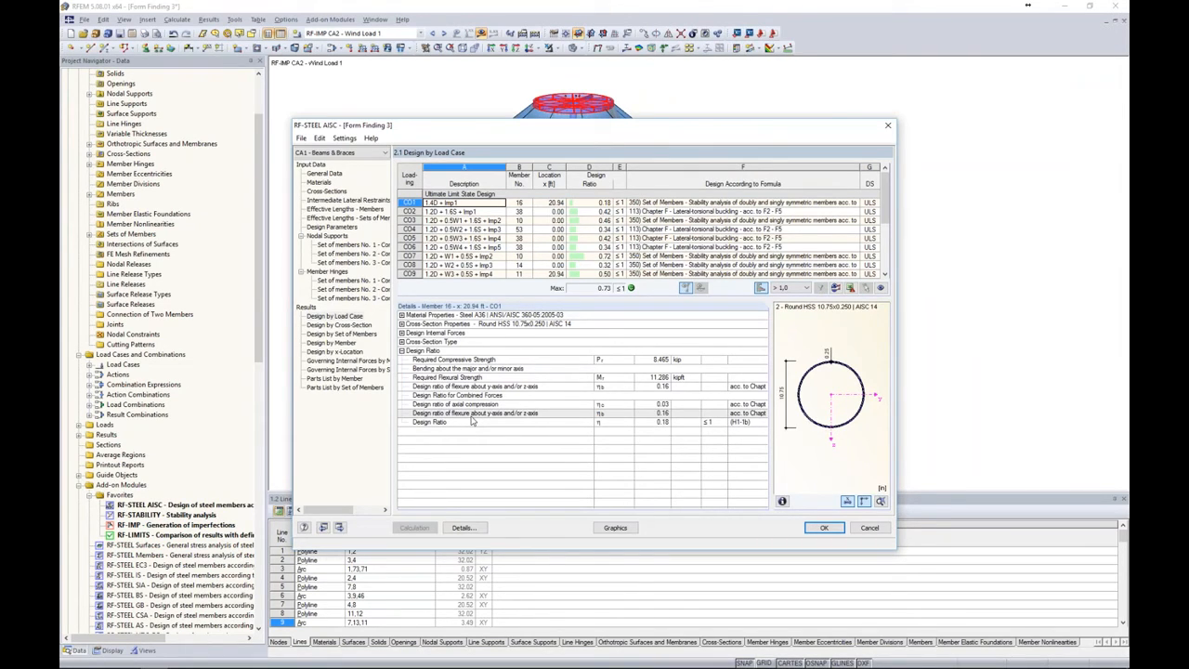
pyautogui.click(334, 174)
pyautogui.click(340, 154)
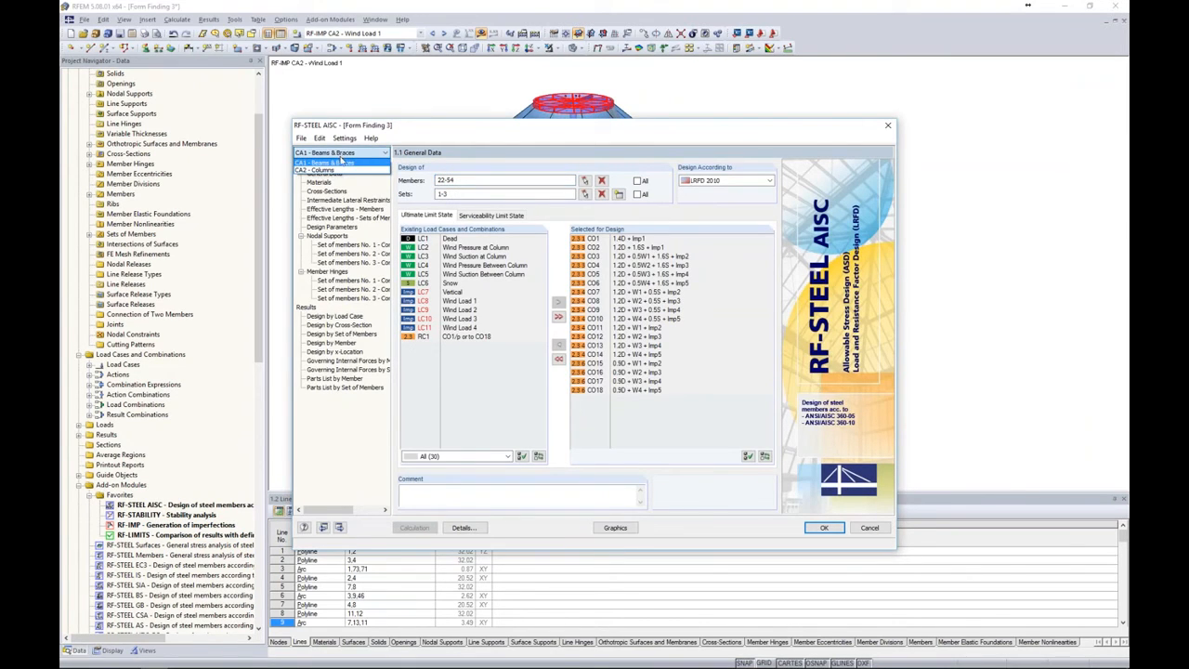
pyautogui.click(342, 163)
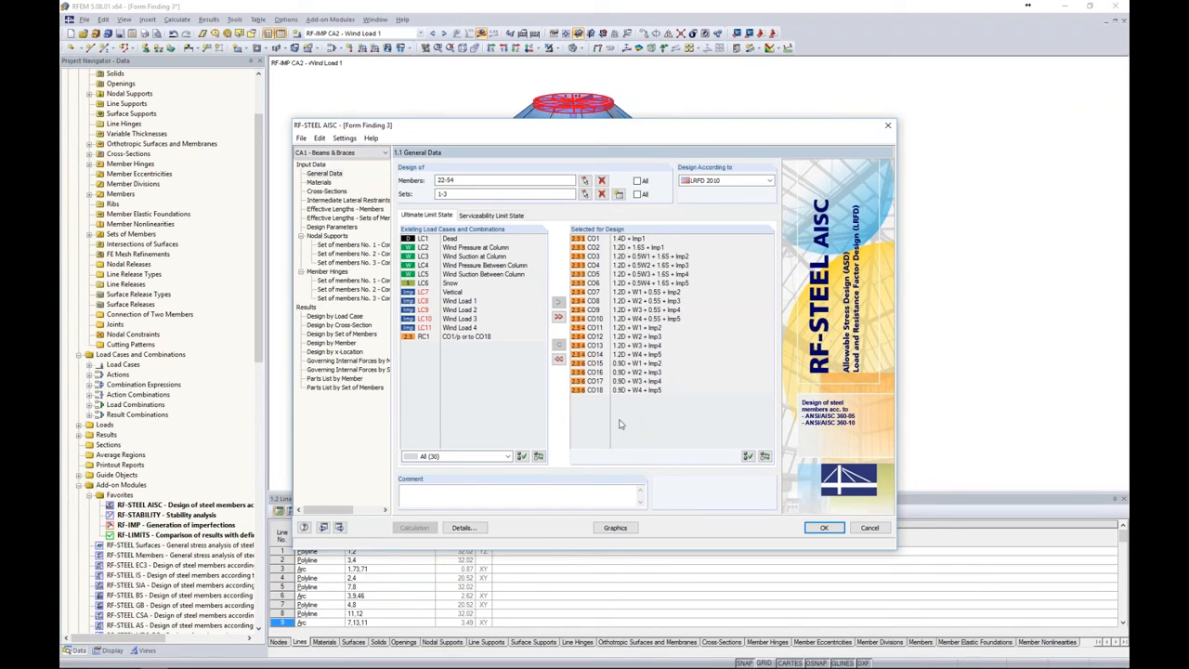
# Switch to design case CA2 - Columns and review its general data and design results by load case
pyautogui.click(325, 152)
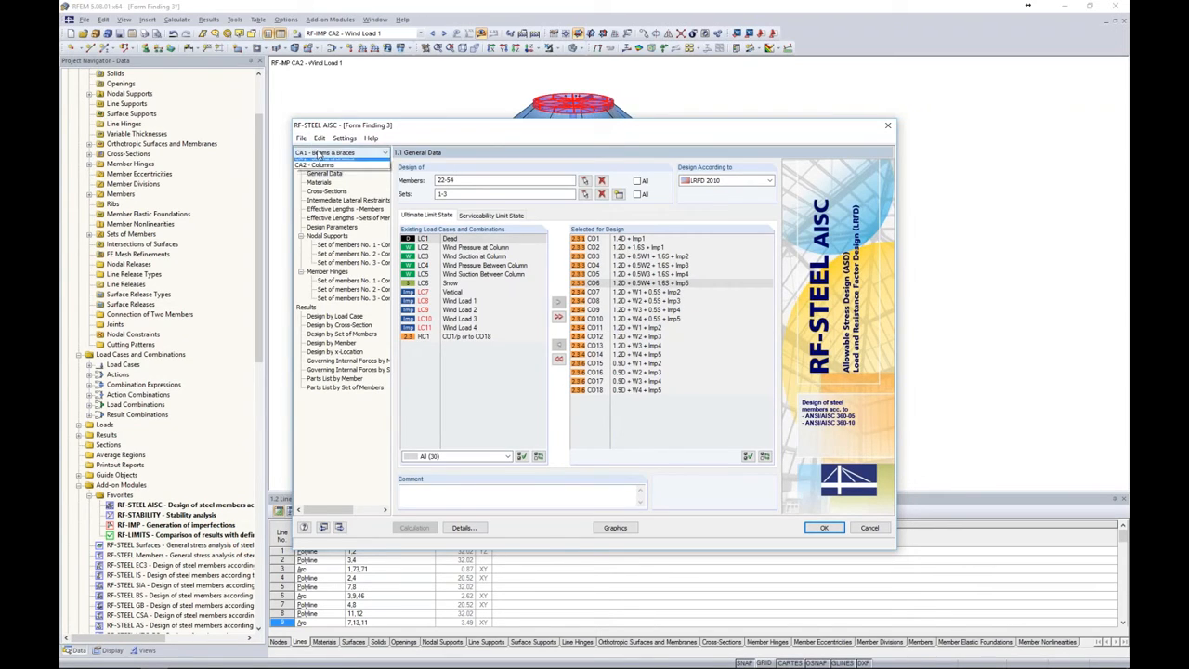
pyautogui.click(320, 173)
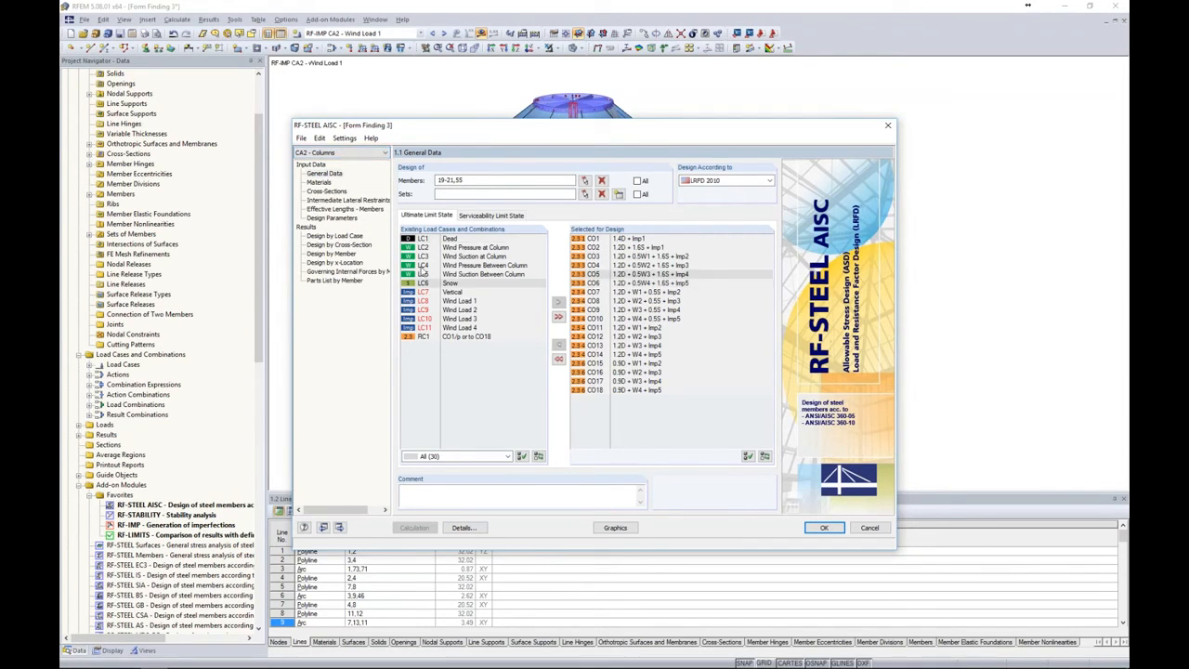
pyautogui.click(331, 236)
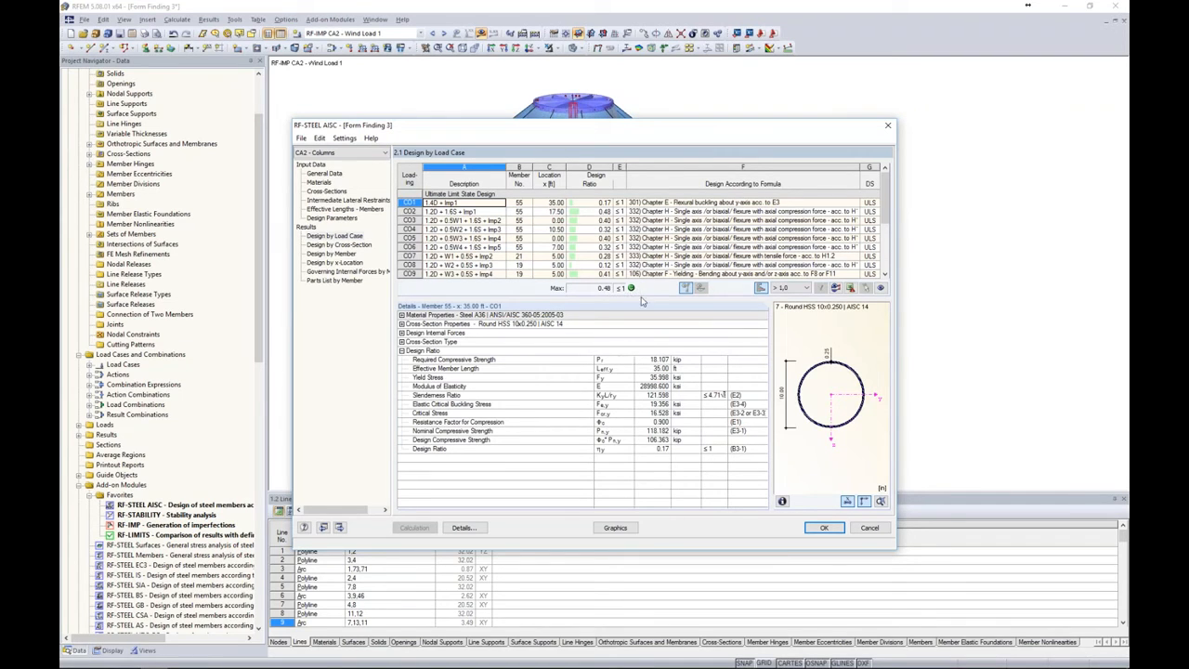
# Return to case CA1 - Beams & Braces and show its design ratios on the model with the colour scale
pyautogui.click(341, 152)
pyautogui.click(337, 164)
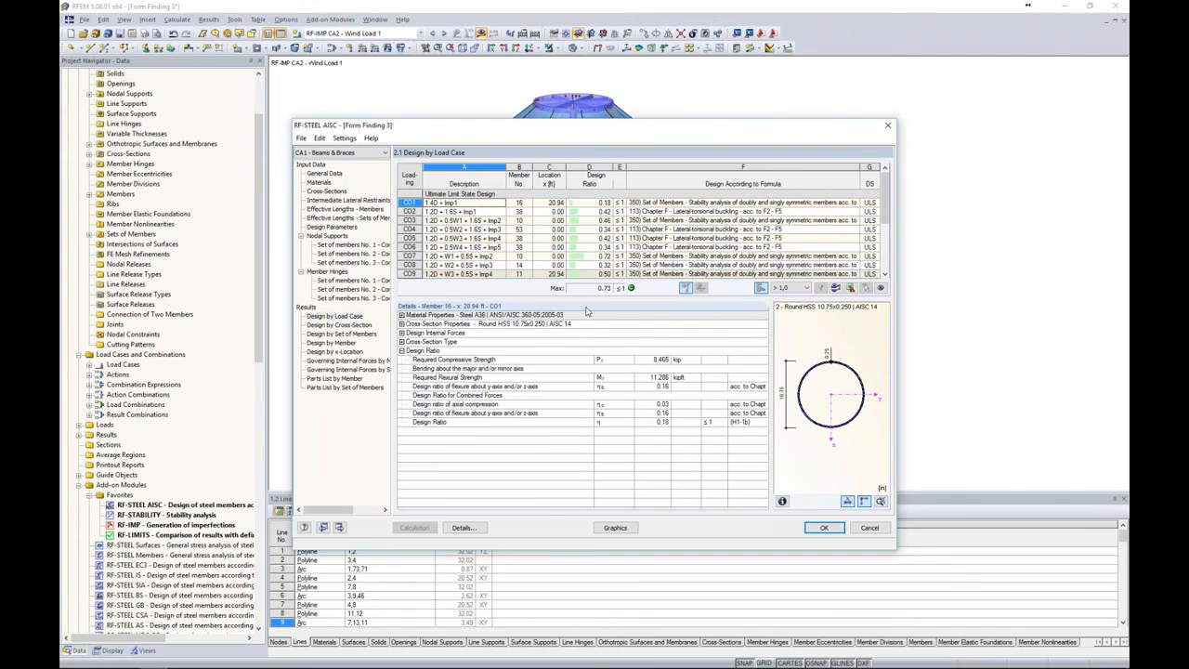
pyautogui.click(624, 527)
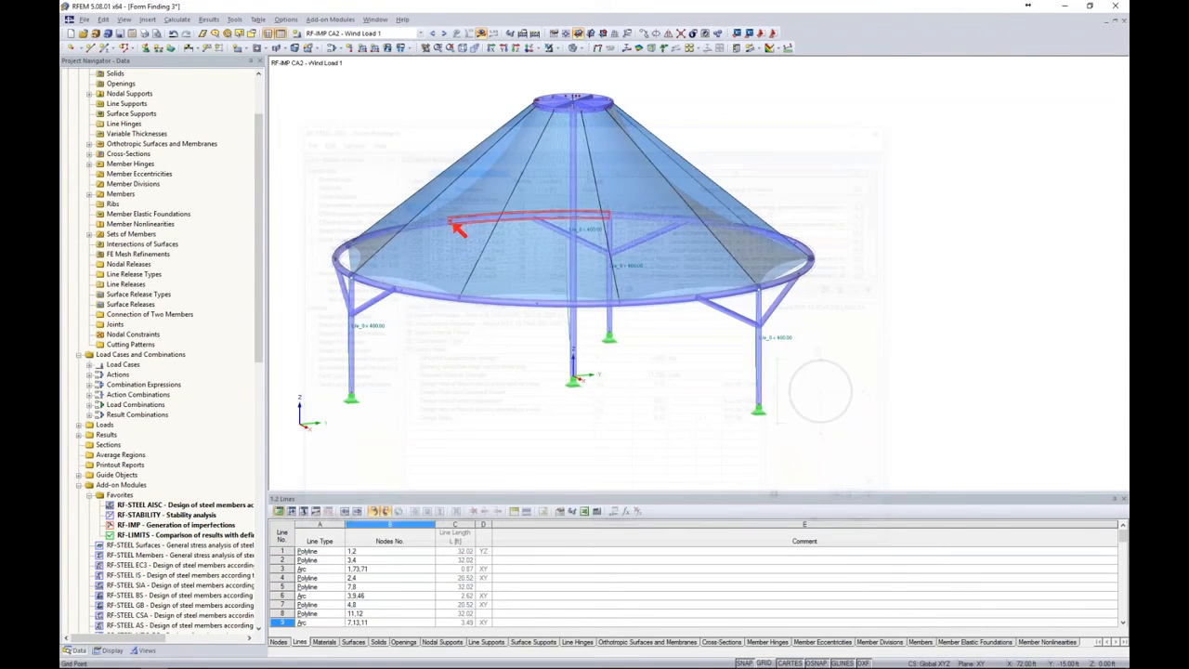
pyautogui.keyDown('ctrl'); pyautogui.moveTo(703, 400); pyautogui.dragTo(875, 374, button='middle'); pyautogui.keyUp('ctrl')
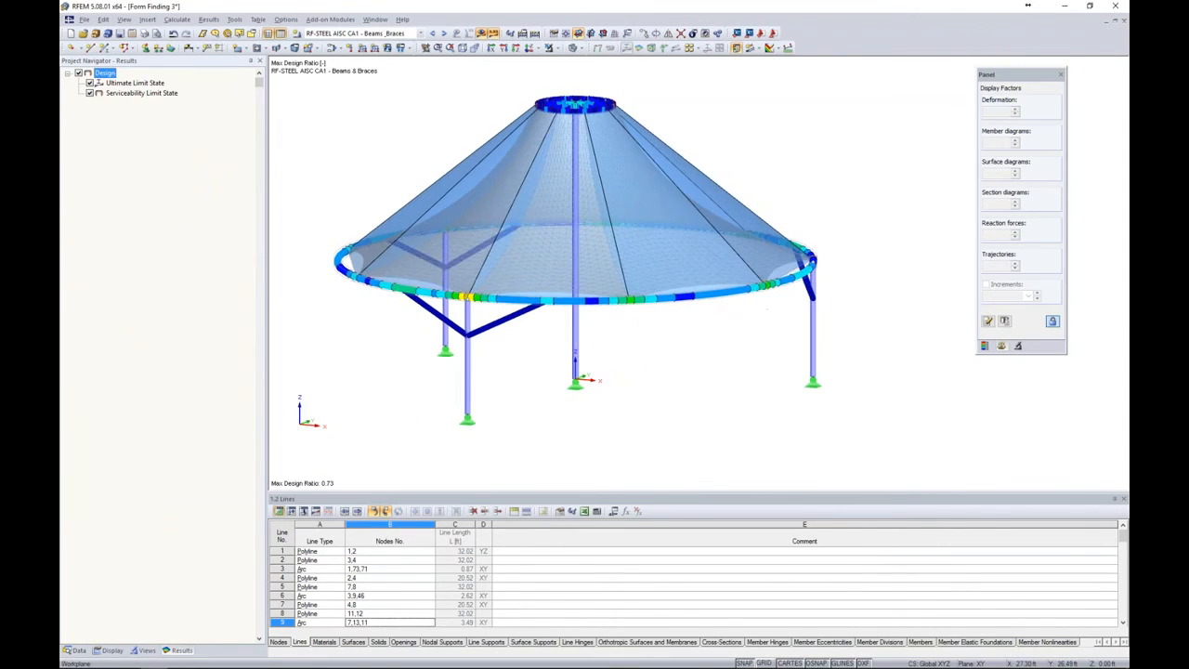
pyautogui.click(985, 346)
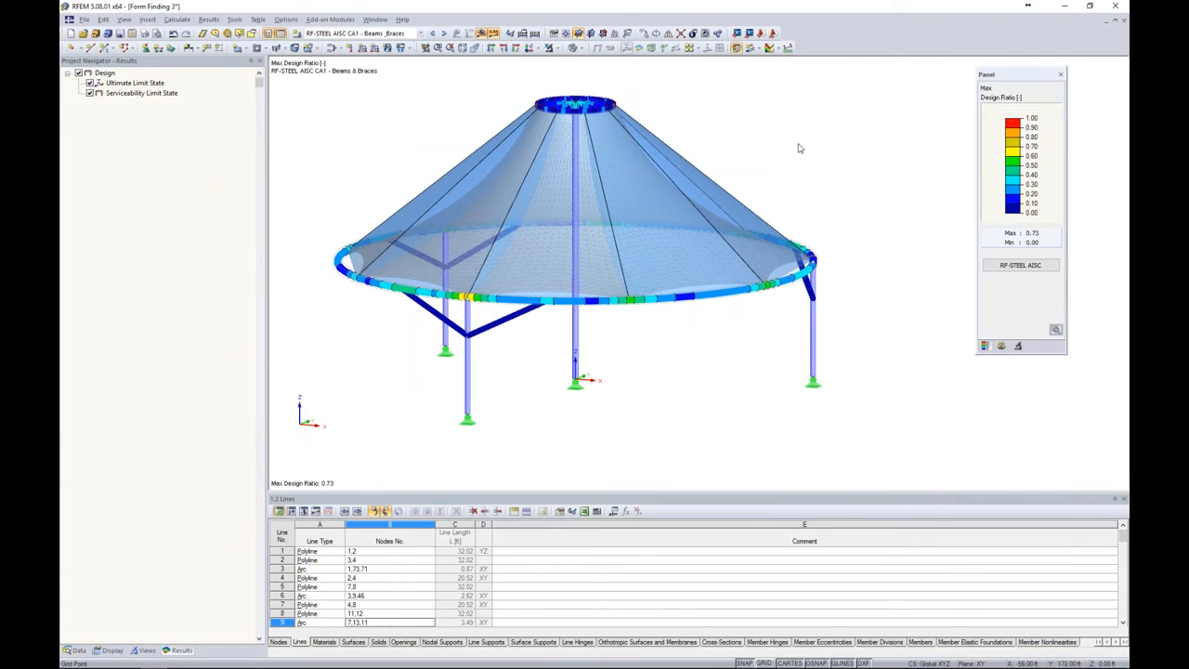
pyautogui.keyDown('ctrl'); pyautogui.moveTo(790, 141); pyautogui.dragTo(779, 184, button='middle'); pyautogui.keyUp('ctrl')
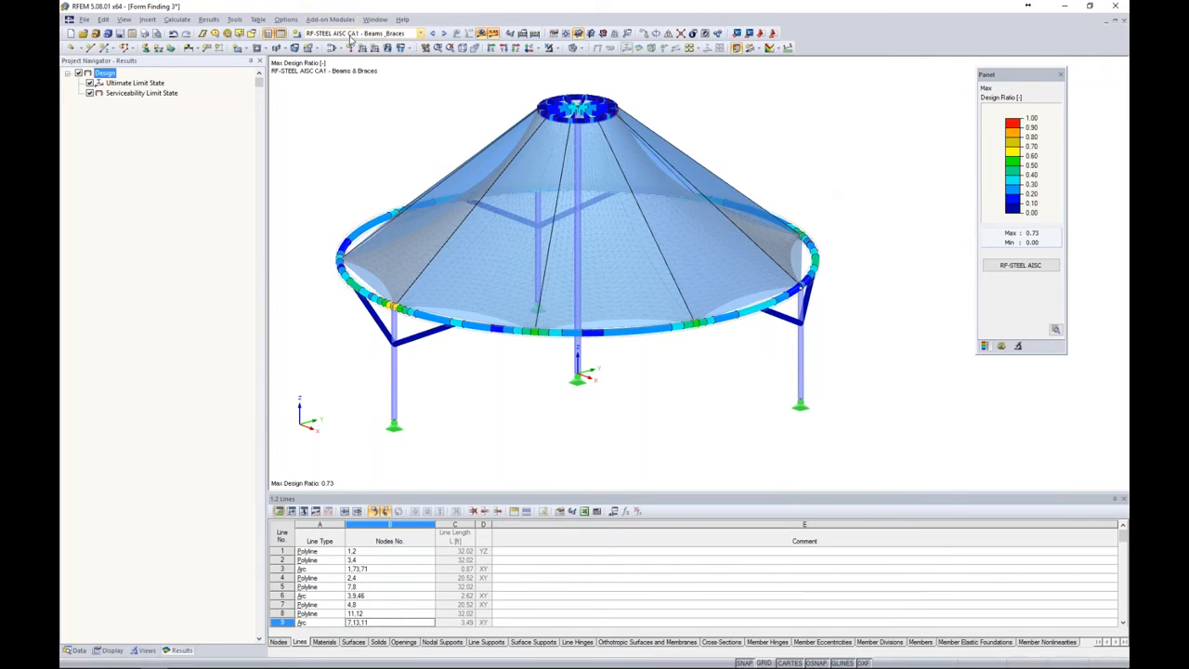
# Display the RF-FORM-FINDING results on the model and examine the membrane's basic internal forces
pyautogui.click(420, 33)
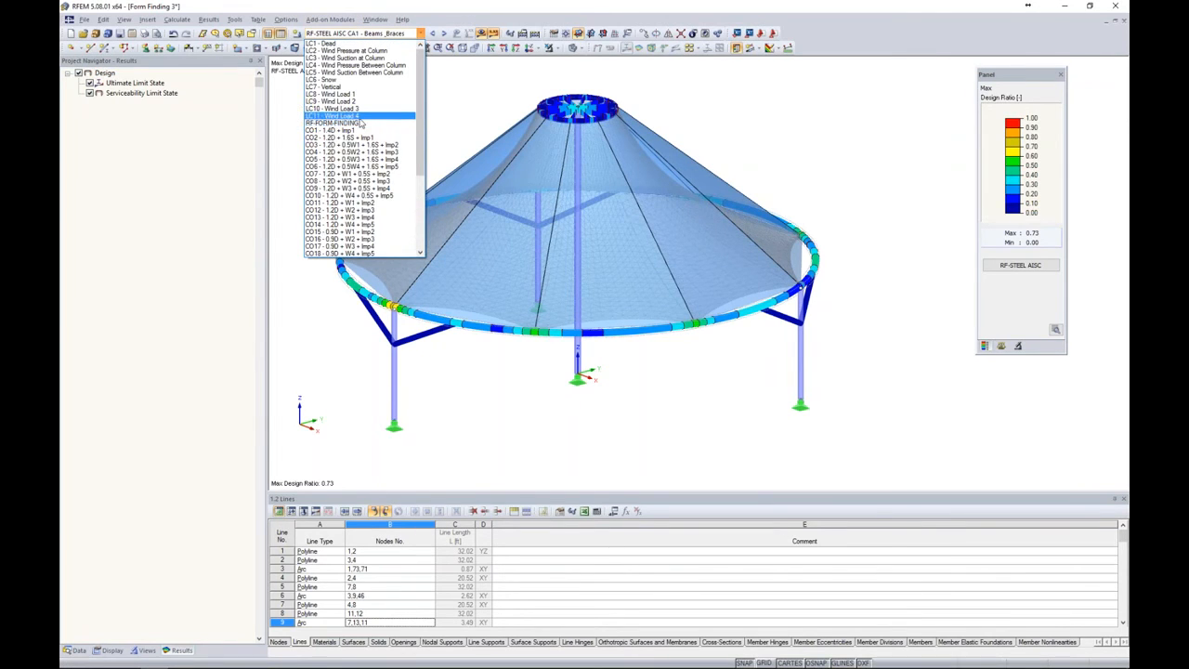
pyautogui.click(360, 122)
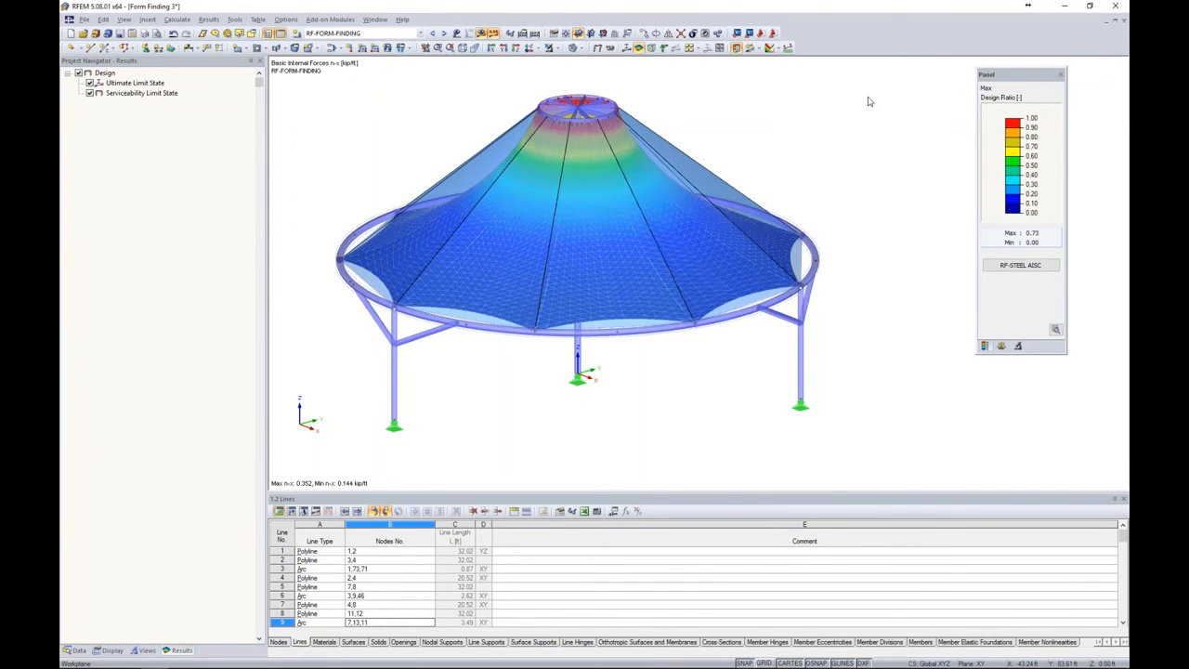
pyautogui.keyDown('ctrl'); pyautogui.moveTo(854, 99); pyautogui.dragTo(822, 172, button='middle'); pyautogui.keyUp('ctrl')
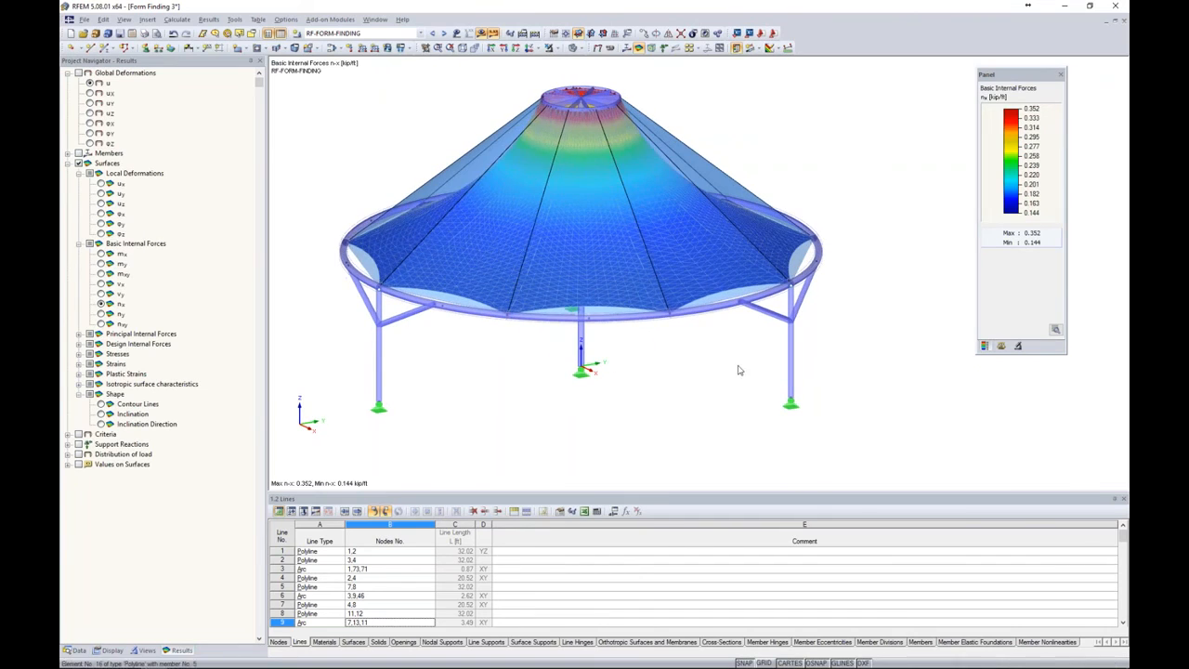
pyautogui.keyDown('ctrl'); pyautogui.moveTo(706, 412); pyautogui.dragTo(708, 405, button='middle'); pyautogui.keyUp('ctrl')
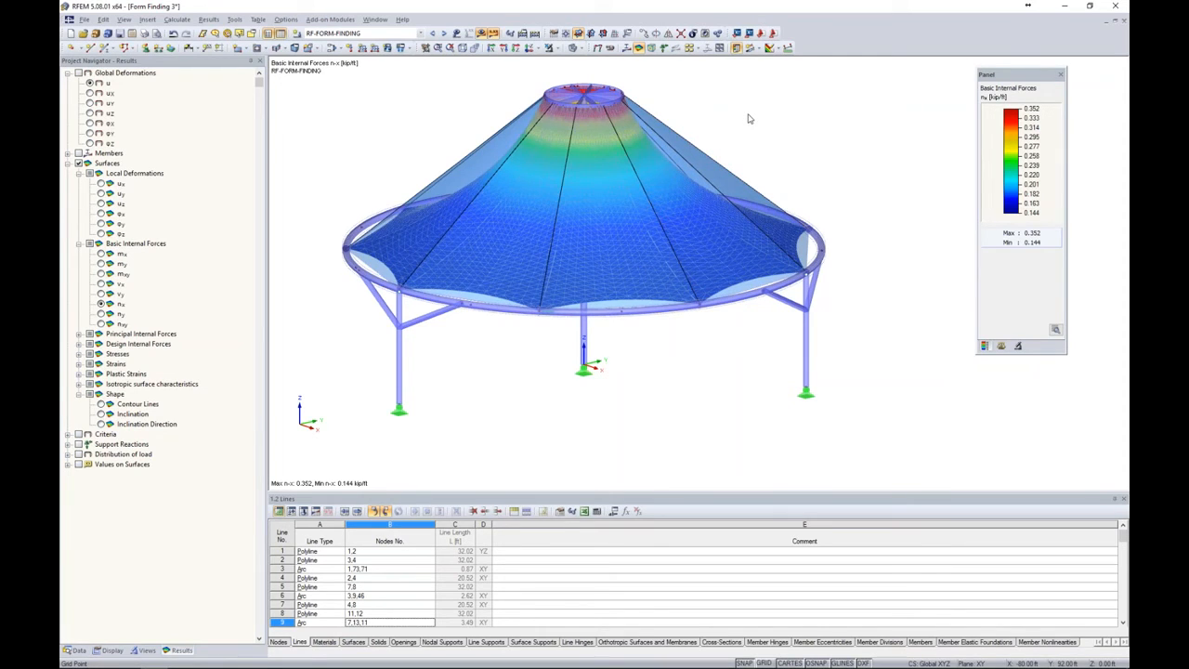
# Show the model in plan view along the Z-axis and hide the form-finding results
pyautogui.click(531, 48)
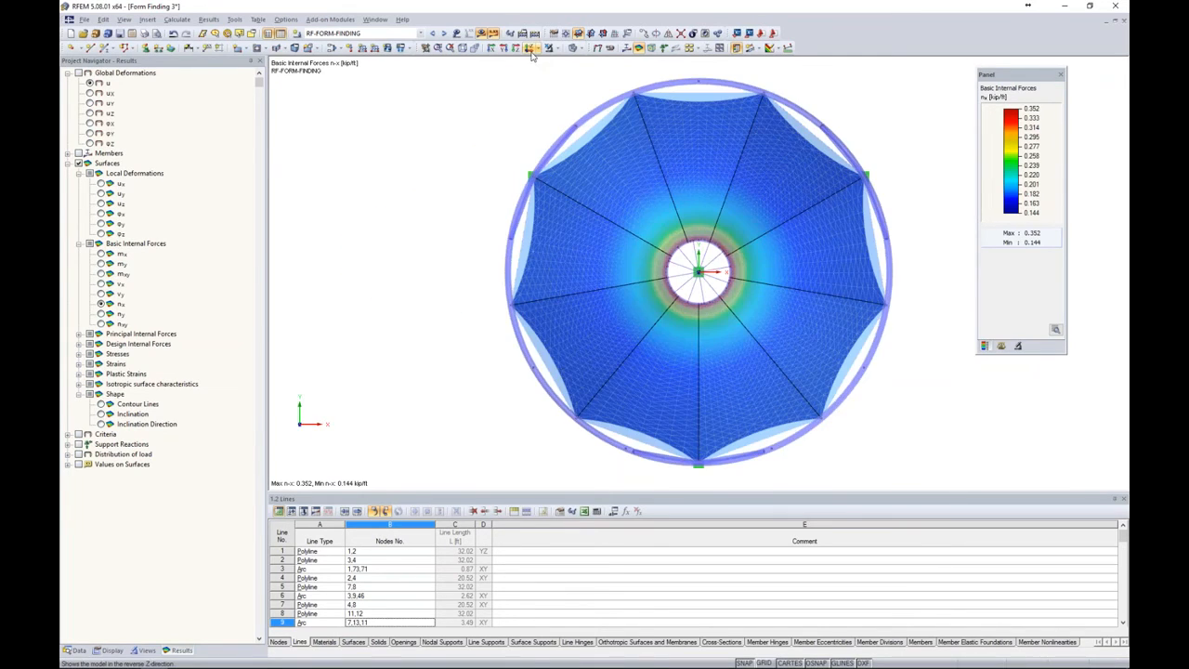
pyautogui.click(481, 32)
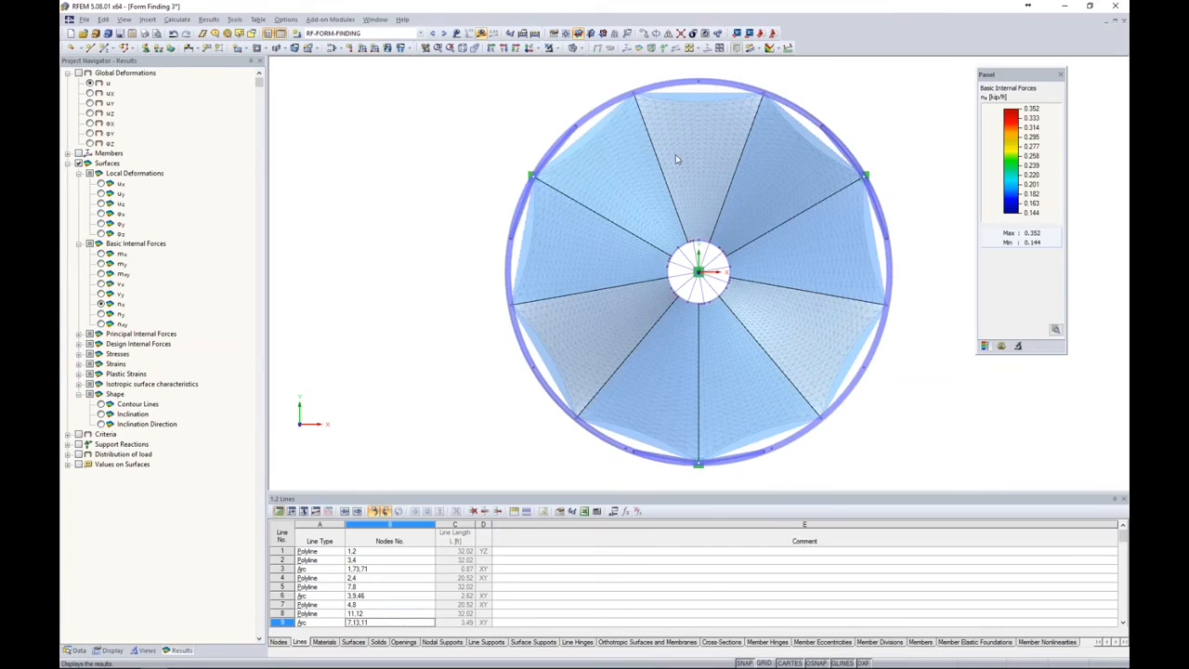
pyautogui.moveTo(874, 391); pyautogui.dragTo(796, 382, button='middle')
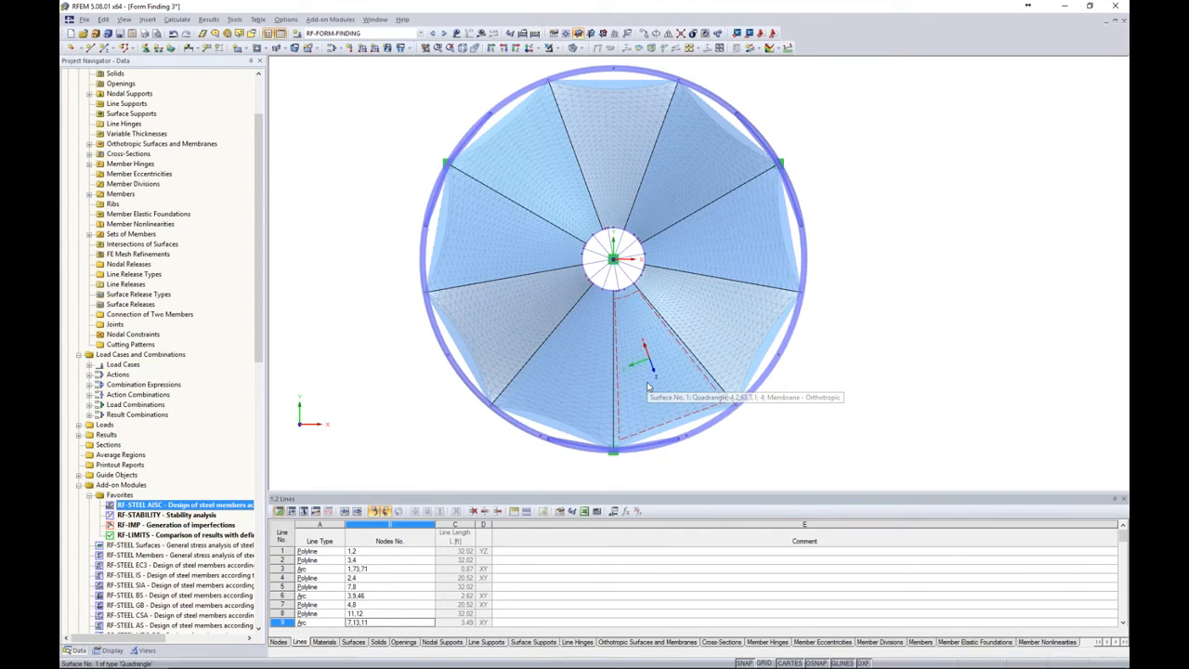
# Define a new cut-via-section line on surfaces 1-9 running from the central top node 45 to ring node 18
pyautogui.moveTo(259, 314); pyautogui.dragTo(260, 212)
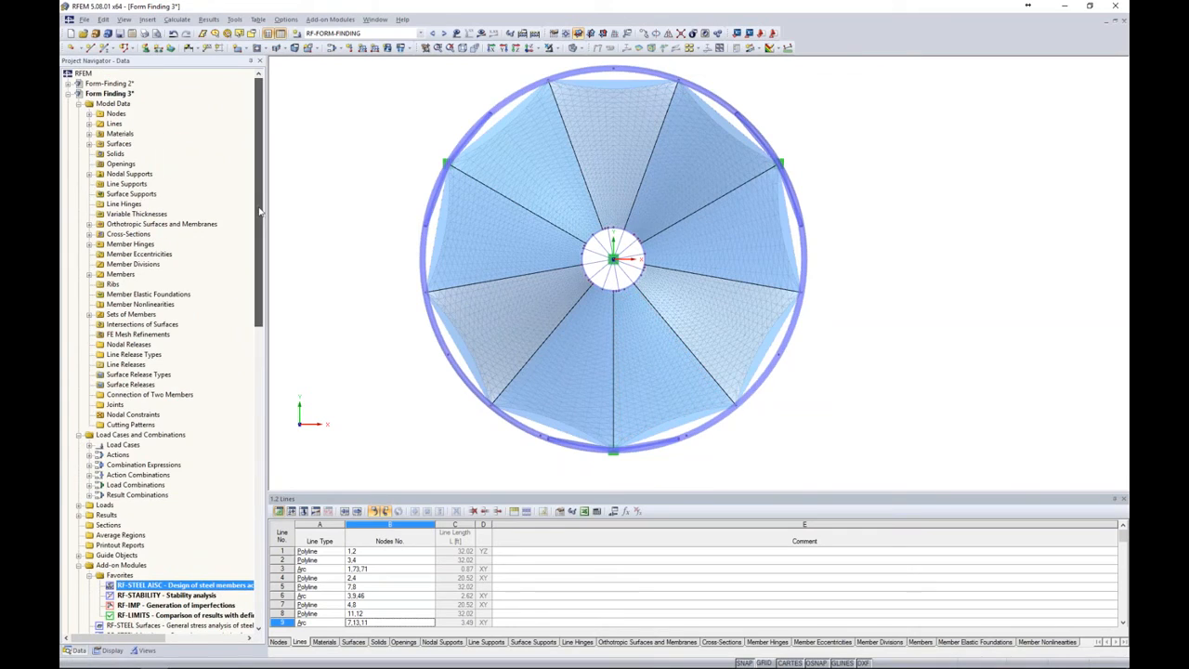
pyautogui.rightClick(114, 124)
pyautogui.moveTo(144, 145)
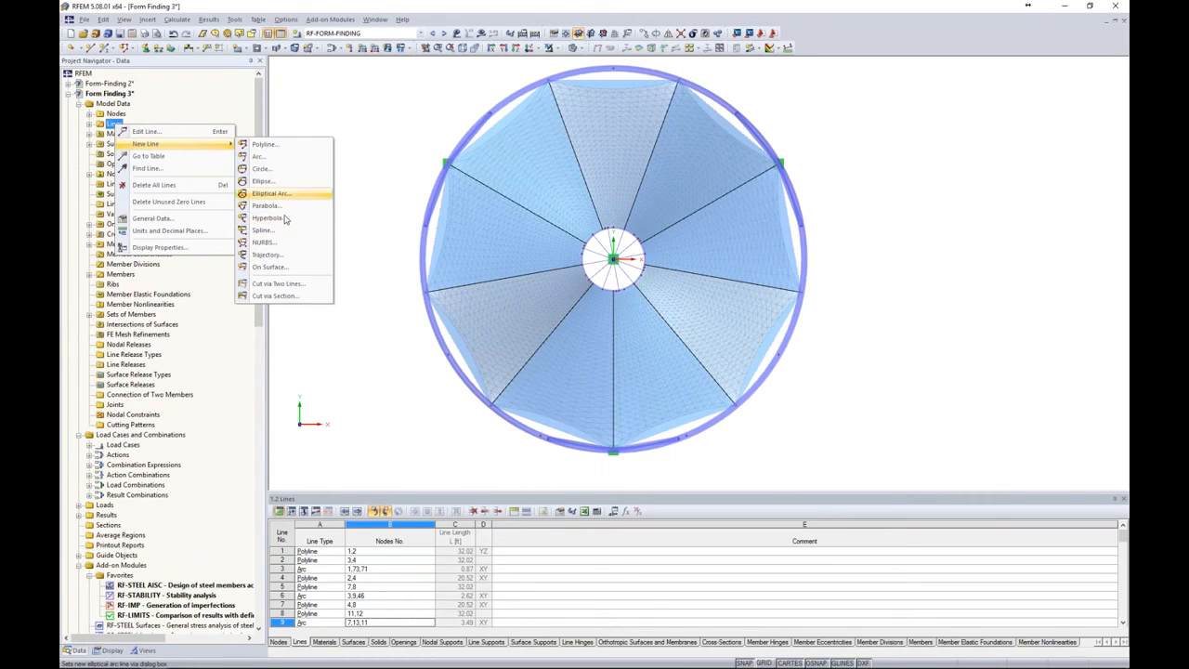
pyautogui.click(278, 297)
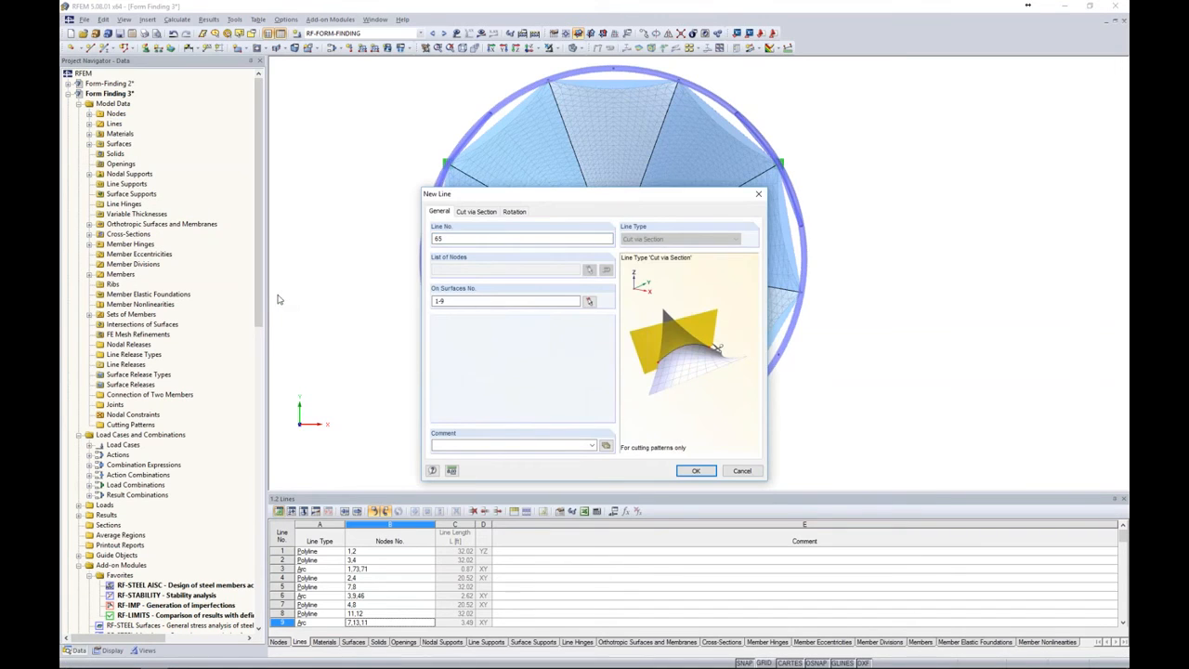
pyautogui.moveTo(565, 200); pyautogui.dragTo(337, 161)
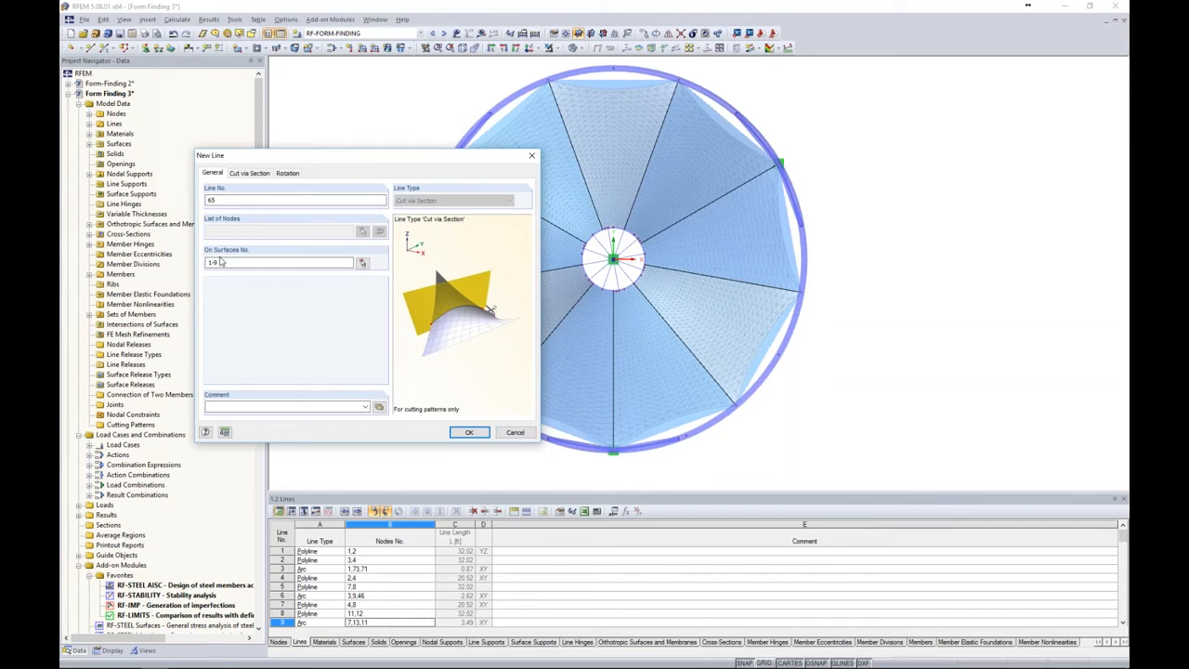
pyautogui.click(247, 174)
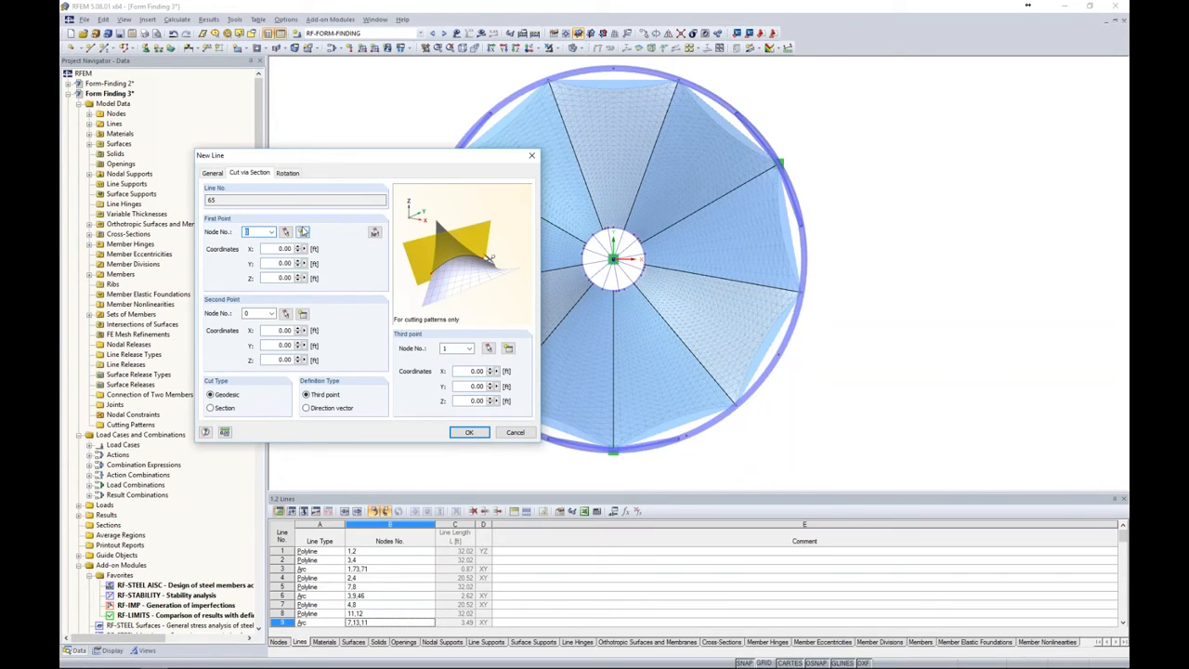
pyautogui.click(286, 232)
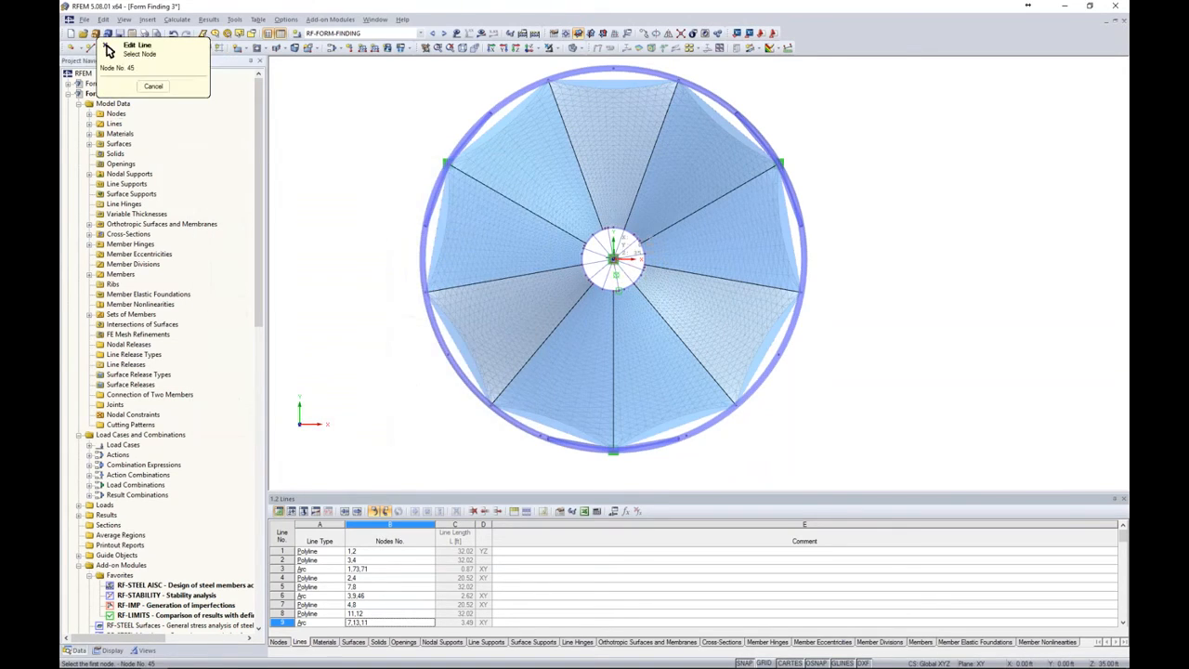
pyautogui.click(613, 259)
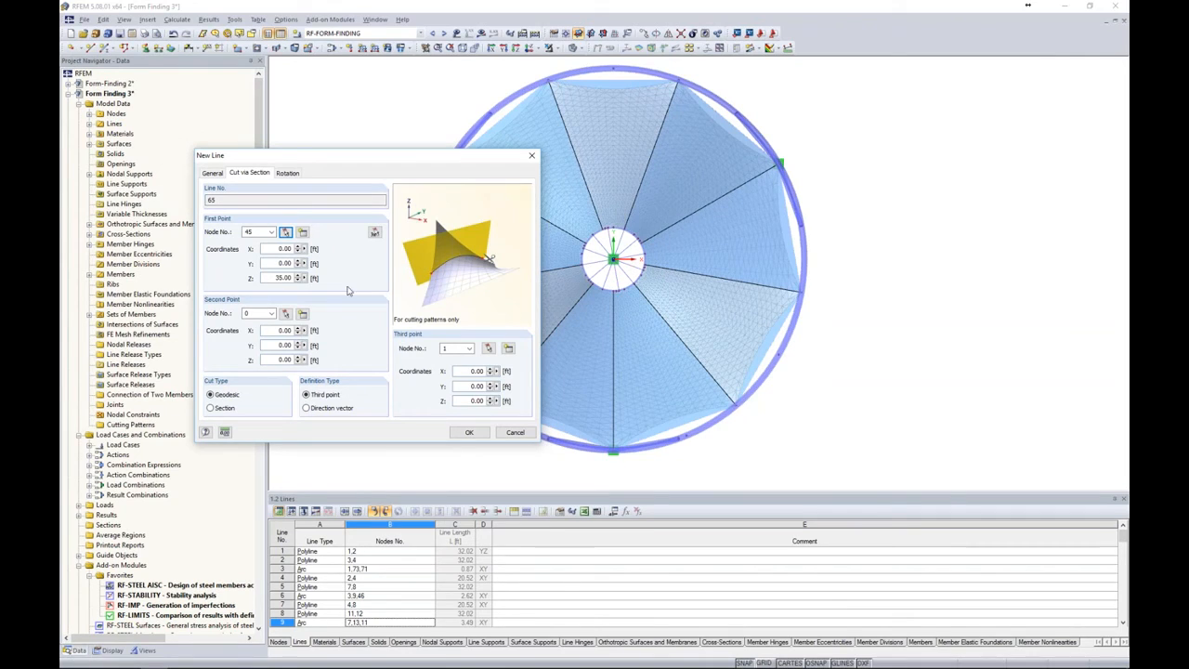
pyautogui.click(285, 314)
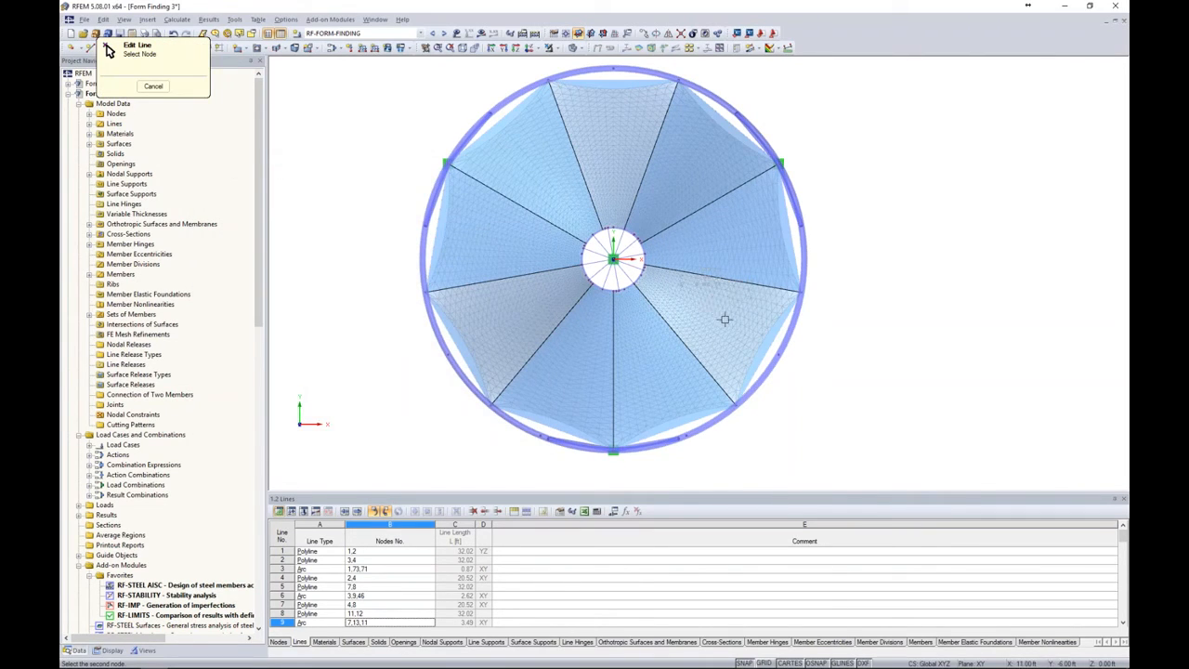
pyautogui.click(778, 353)
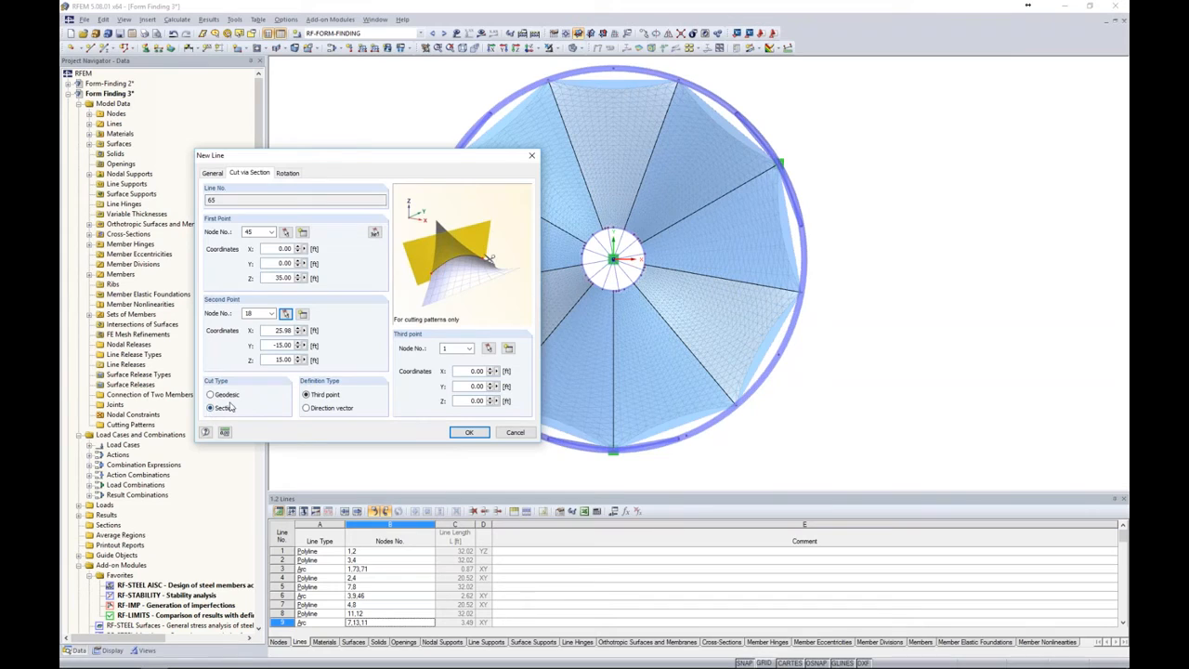
# Use the Section cut type with a direction vector of Z 1 for the new line and create it
pyautogui.click(307, 408)
pyautogui.doubleClick(467, 401)
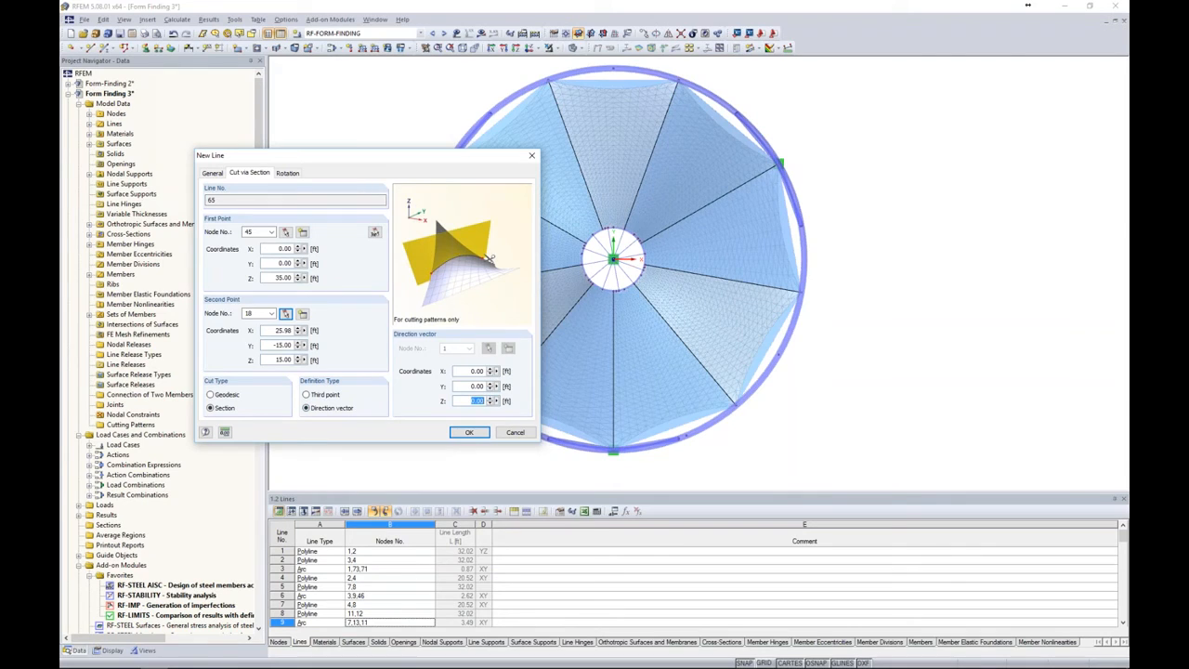
pyautogui.write('1')
pyautogui.click(482, 432)
# Rotate-copy the new cutting line about the global Z axis with 8 copies at a 40° angle
pyautogui.keyDown('ctrl'); pyautogui.moveTo(873, 418); pyautogui.dragTo(886, 152, button='middle'); pyautogui.keyUp('ctrl')
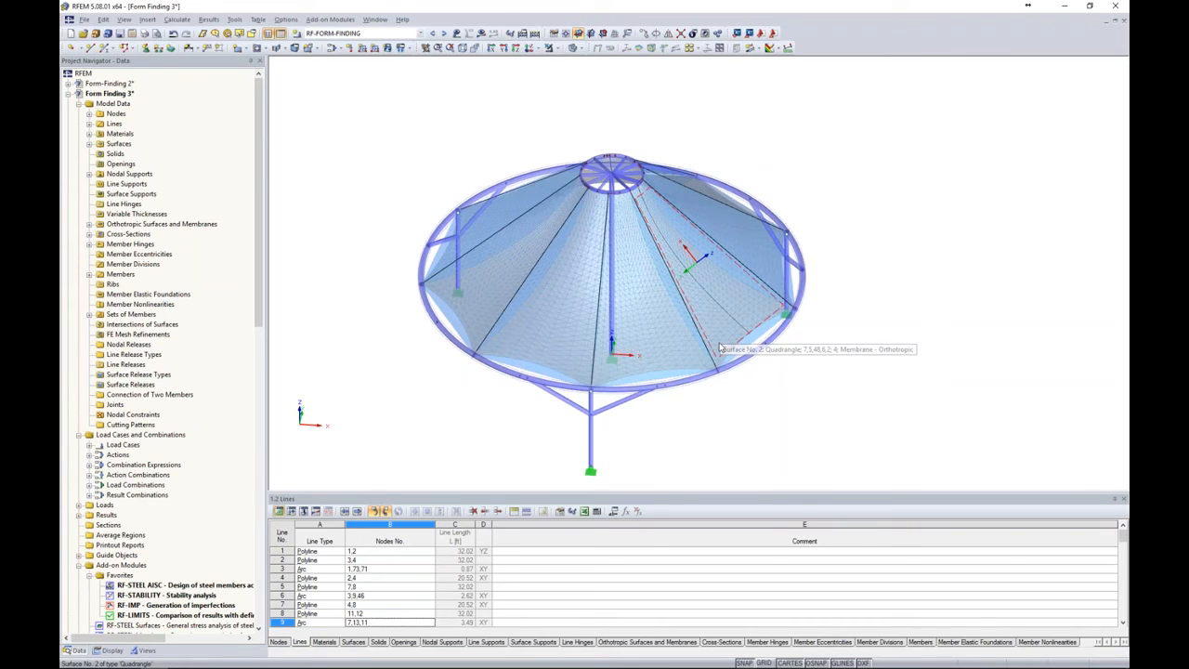
pyautogui.keyDown('ctrl'); pyautogui.moveTo(847, 327); pyautogui.dragTo(812, 294, button='middle'); pyautogui.keyUp('ctrl')
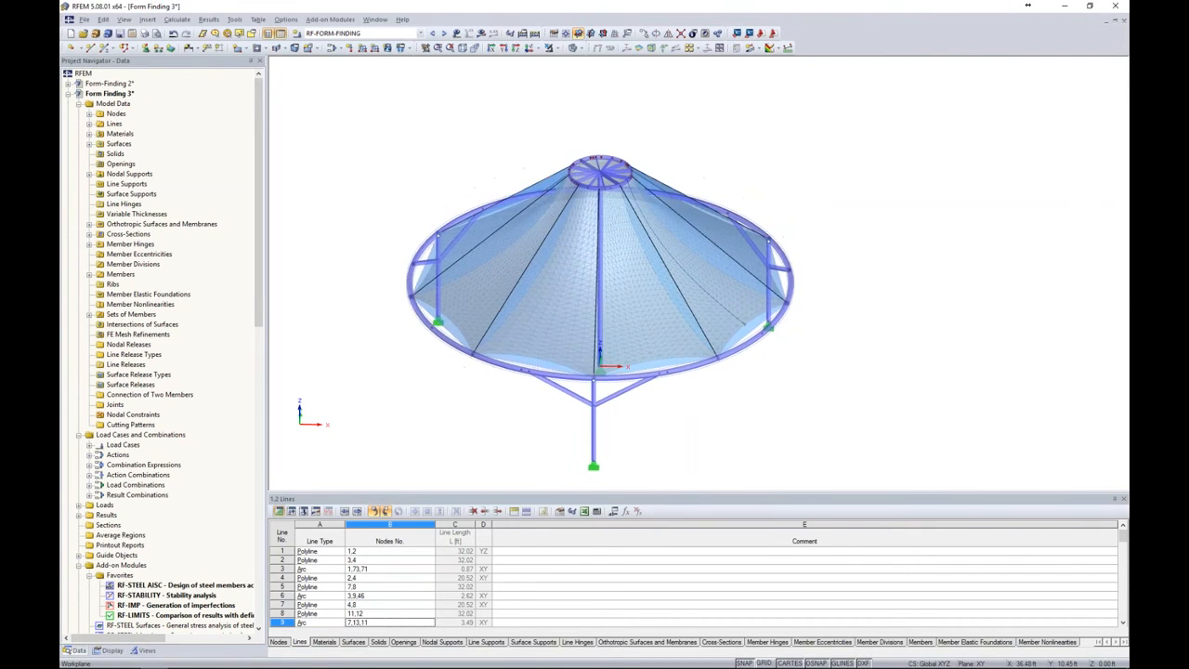
pyautogui.rightClick(722, 309)
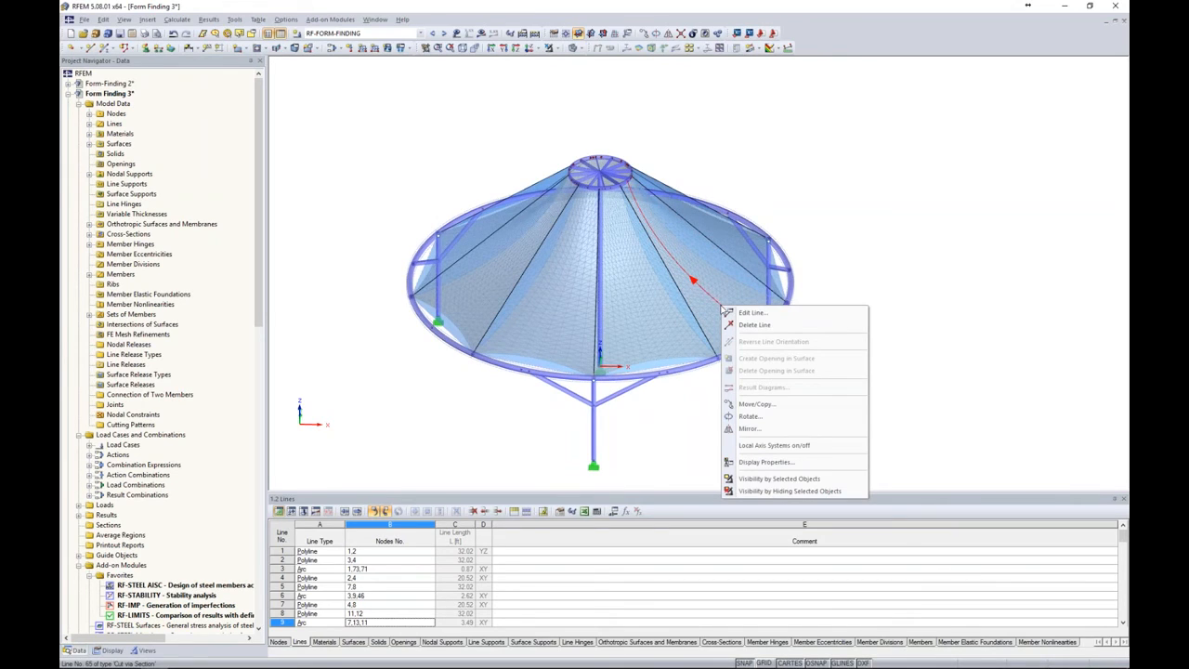
pyautogui.click(751, 418)
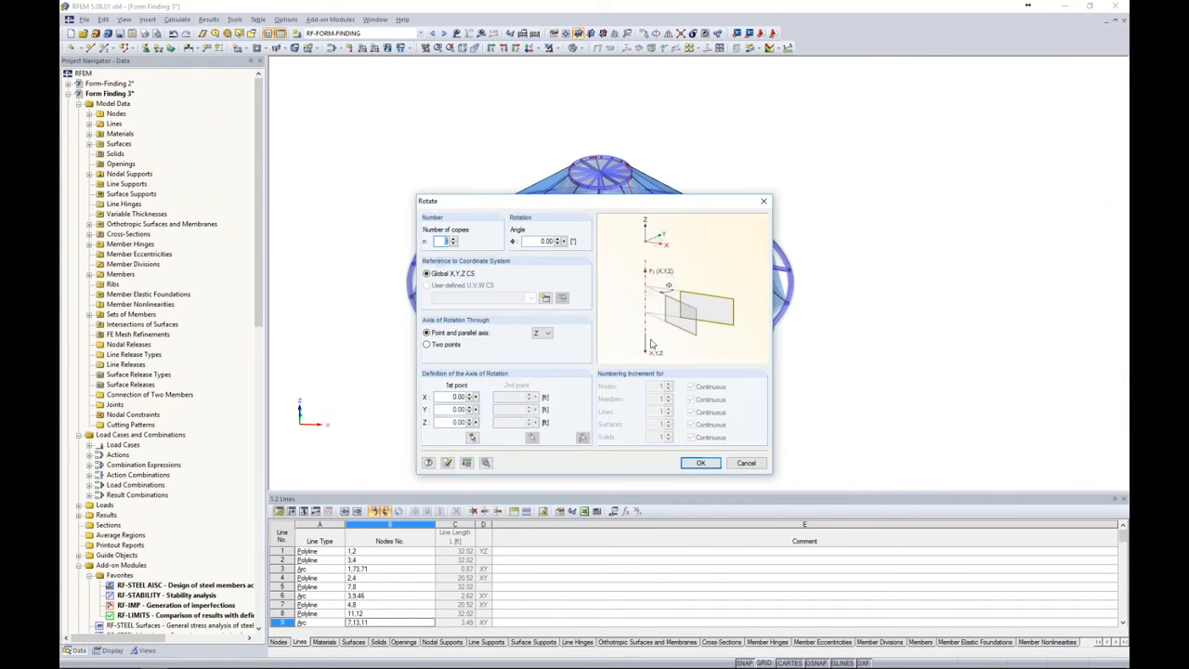
pyautogui.write('8')
pyautogui.press('Tab')
pyautogui.write('40')
pyautogui.click(484, 461)
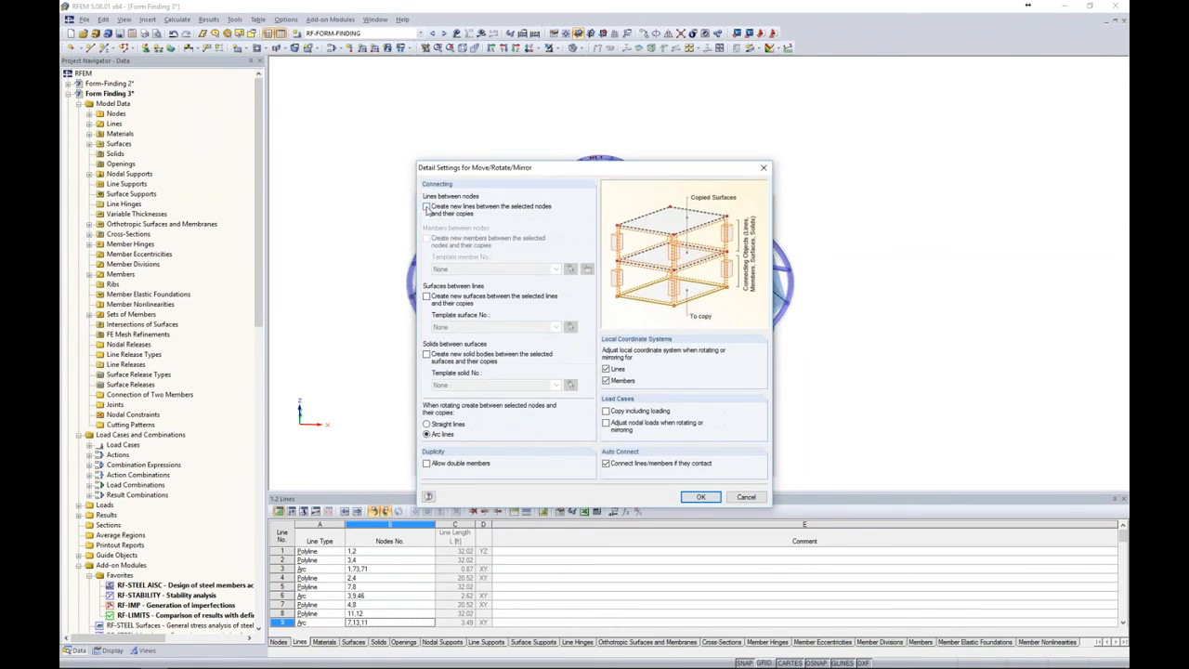
pyautogui.click(704, 497)
pyautogui.click(696, 463)
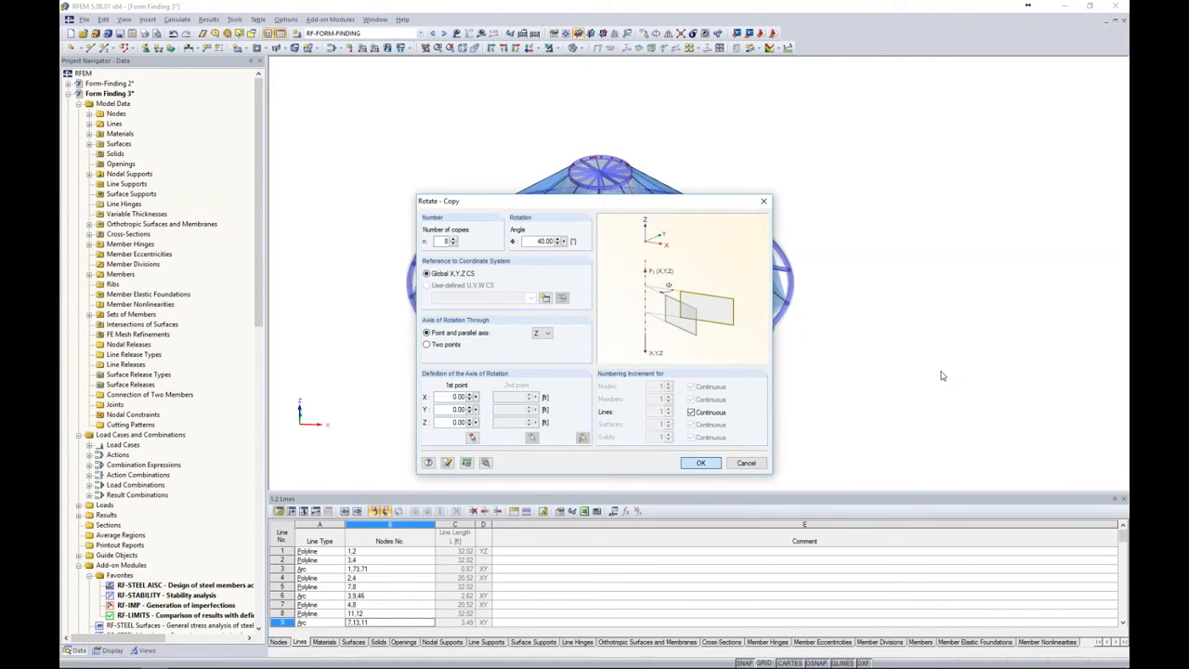
# Generate cutting patterns from the cells on membrane surfaces 1-9 without ignoring any lines
pyautogui.keyDown('ctrl'); pyautogui.moveTo(685, 408); pyautogui.dragTo(817, 390, button='middle'); pyautogui.keyUp('ctrl')
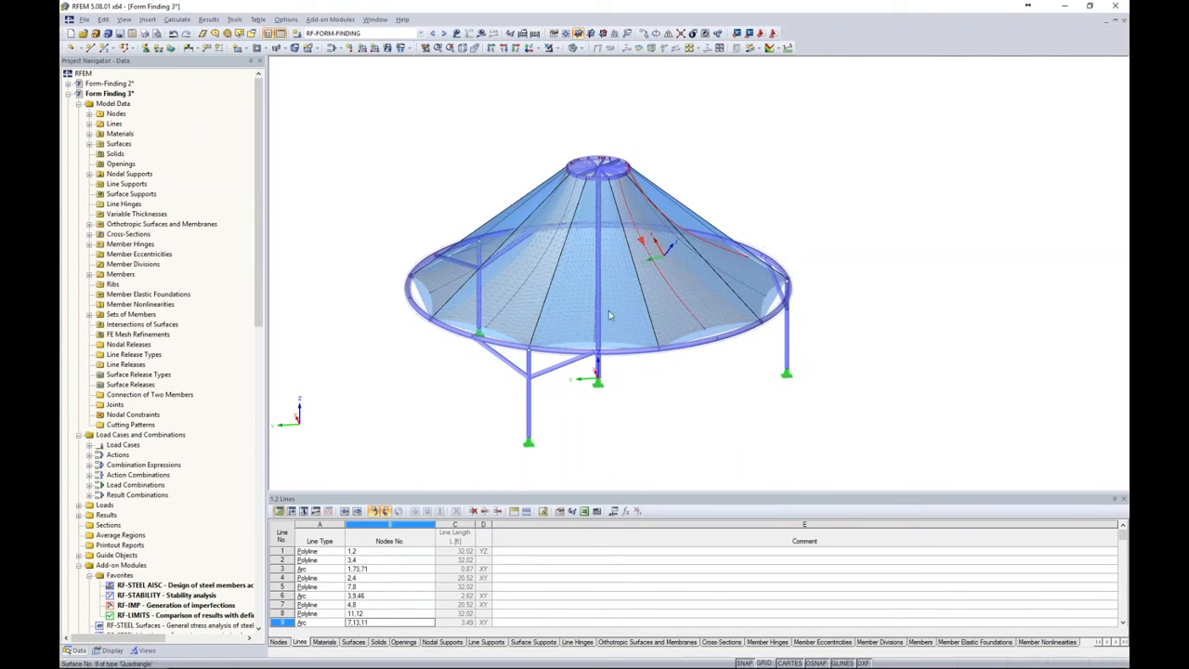
pyautogui.keyDown('ctrl'); pyautogui.moveTo(696, 398); pyautogui.dragTo(499, 400, button='middle'); pyautogui.keyUp('ctrl')
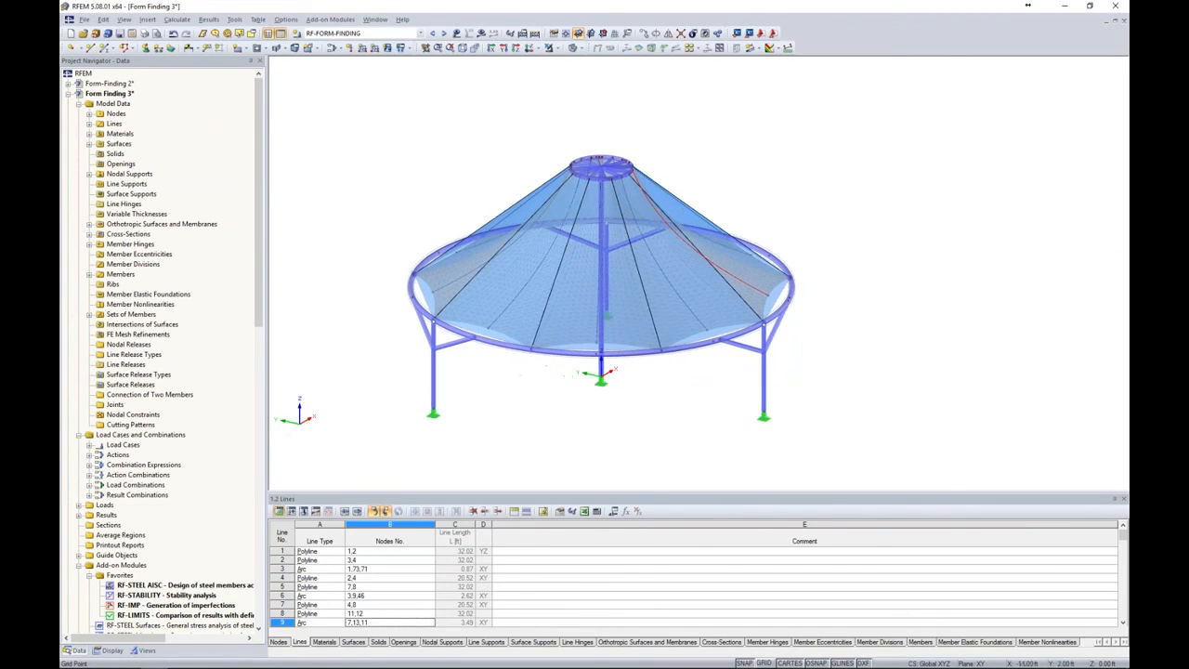
pyautogui.click(526, 48)
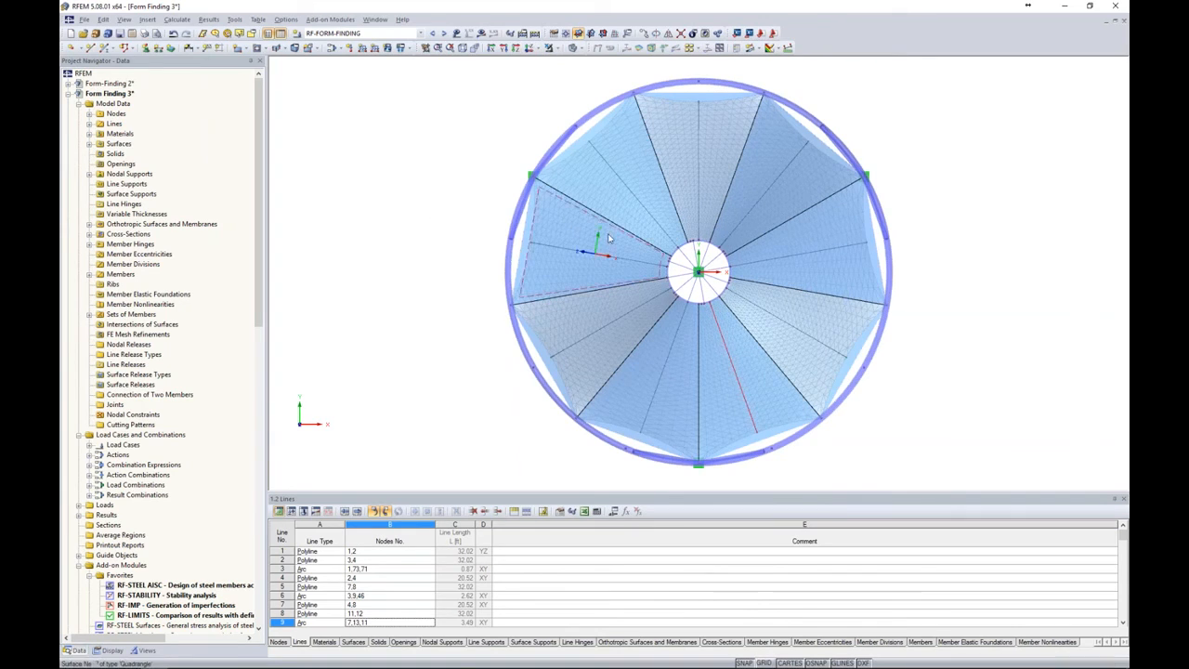
pyautogui.click(234, 19)
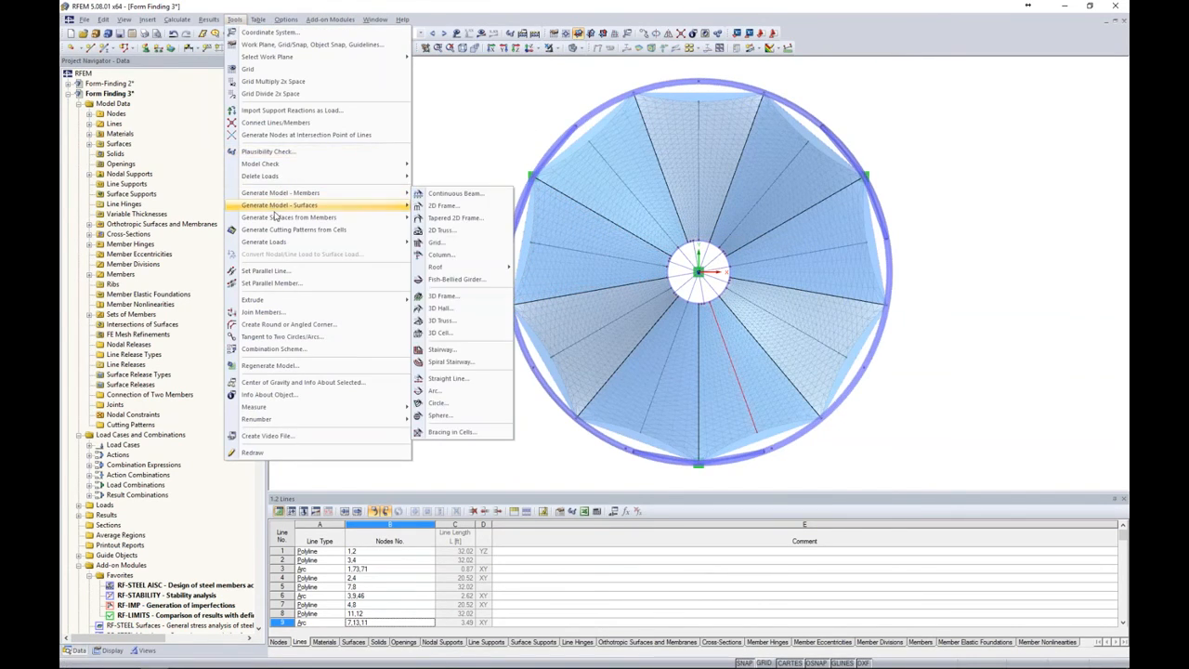
pyautogui.click(301, 232)
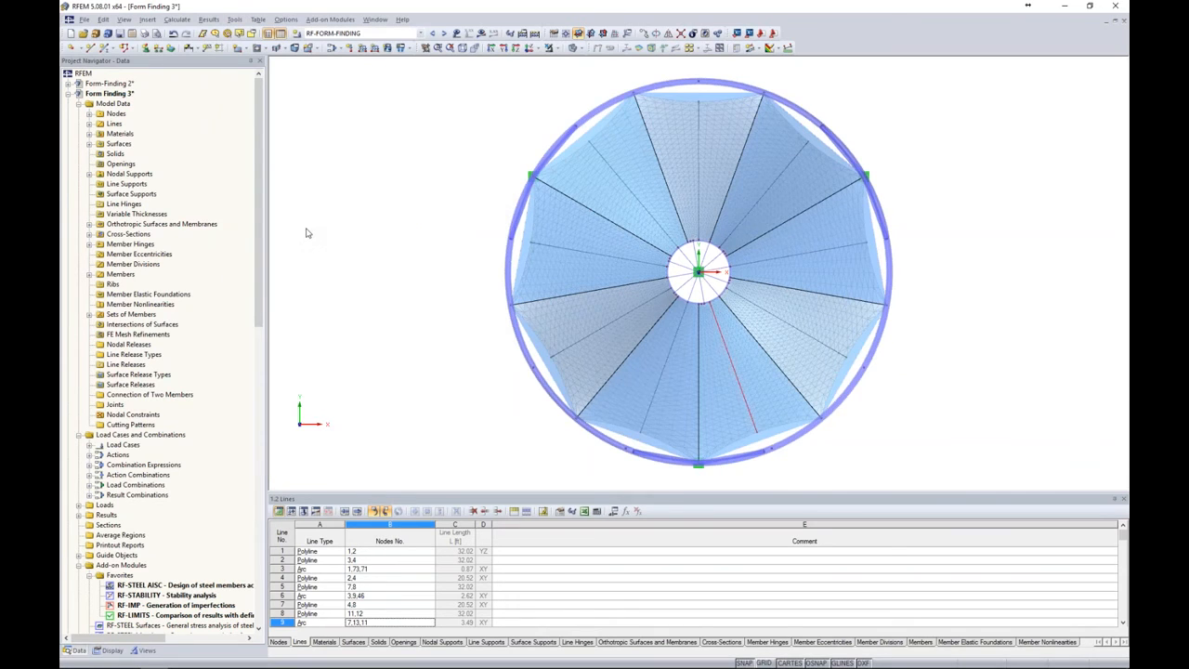
pyautogui.moveTo(619, 205); pyautogui.dragTo(416, 145)
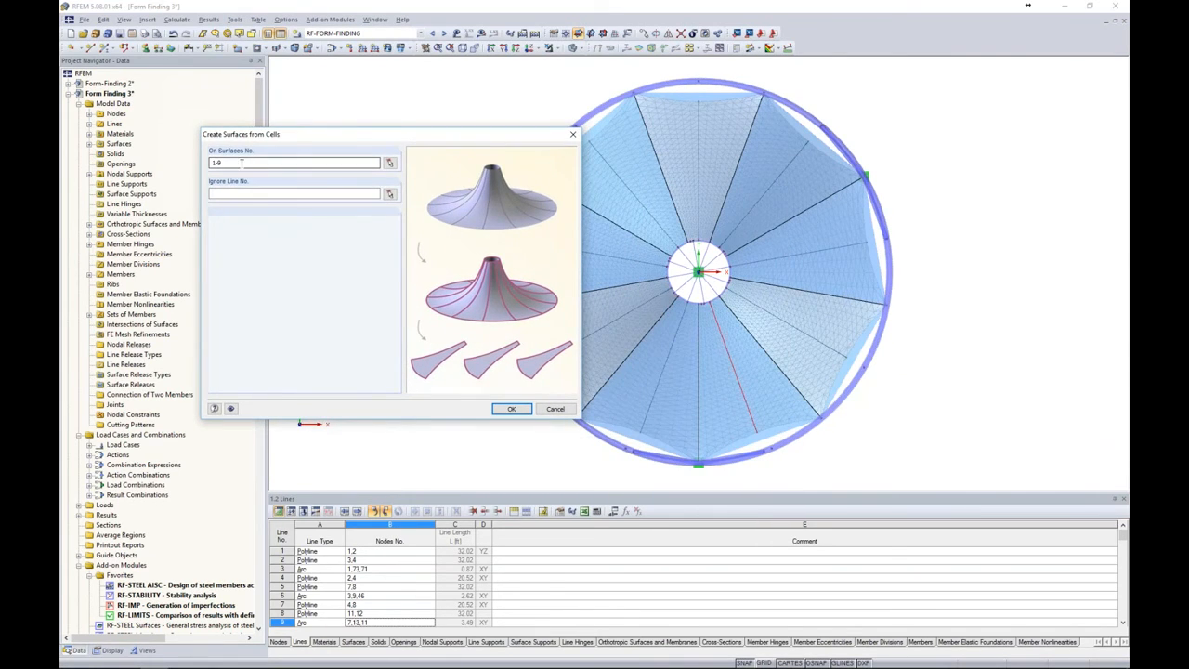
pyautogui.click(249, 192)
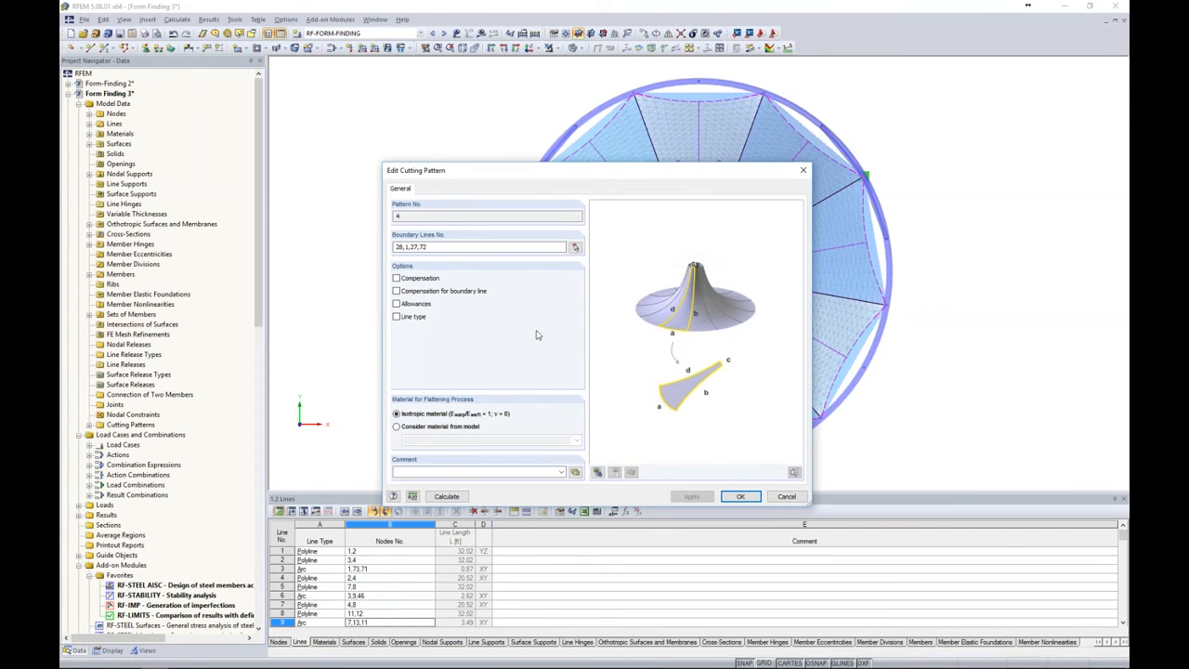
# Enable compensation, compensation for boundary line, allowances and line type for cutting pattern 4
pyautogui.moveTo(531, 181); pyautogui.dragTo(351, 135)
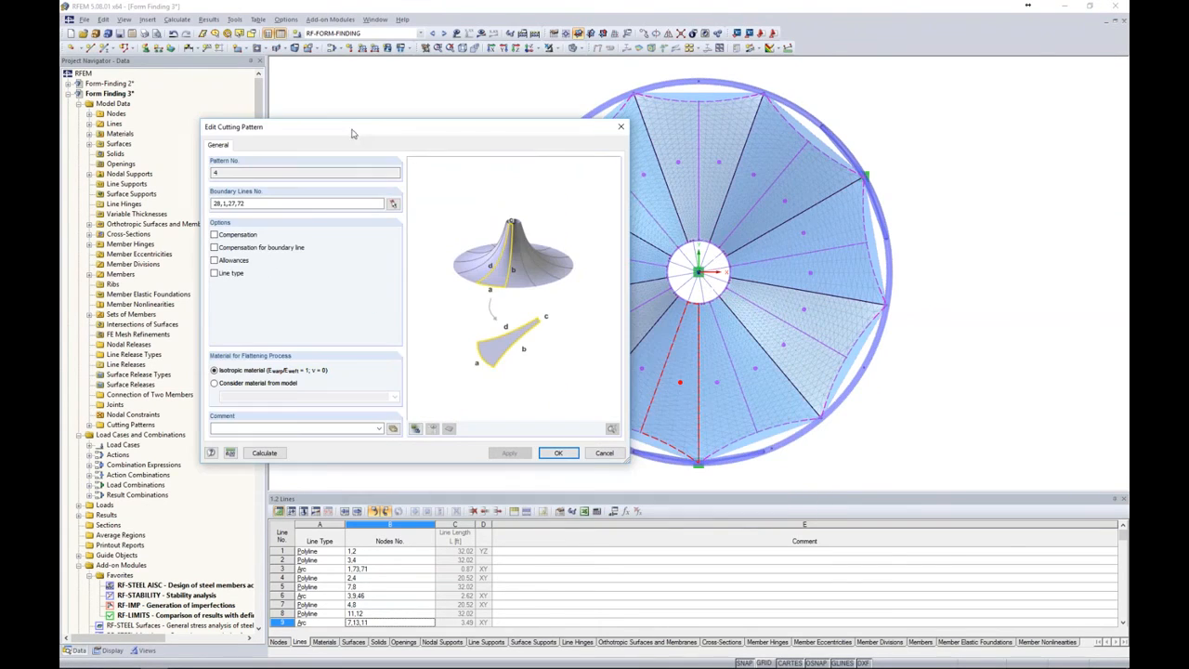
pyautogui.moveTo(497, 139); pyautogui.dragTo(583, 139)
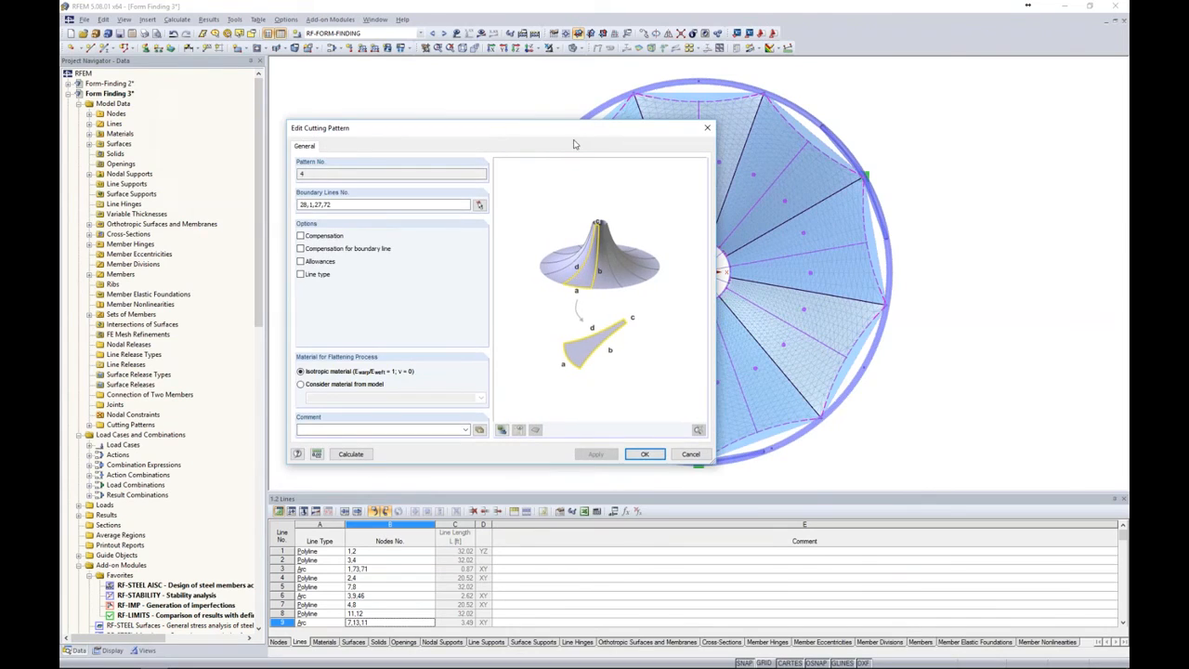
pyautogui.click(299, 248)
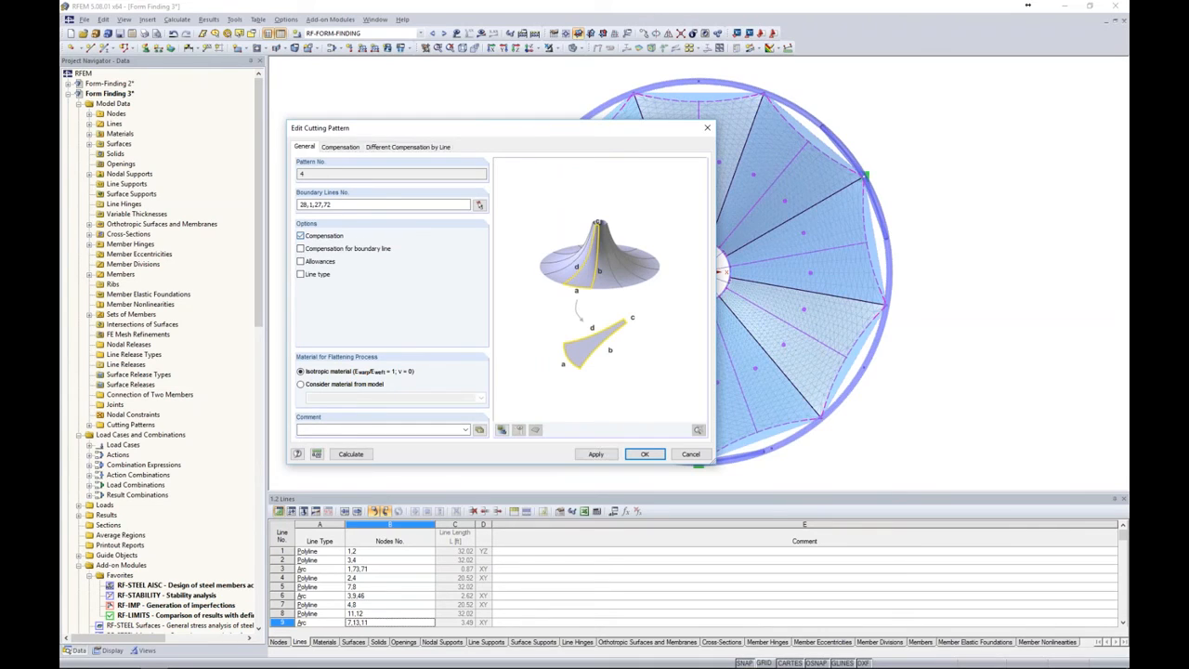
pyautogui.click(299, 261)
pyautogui.click(300, 273)
# Set cutting pattern 4's uniform compensation to 1% in both the warp and weft directions
pyautogui.click(341, 148)
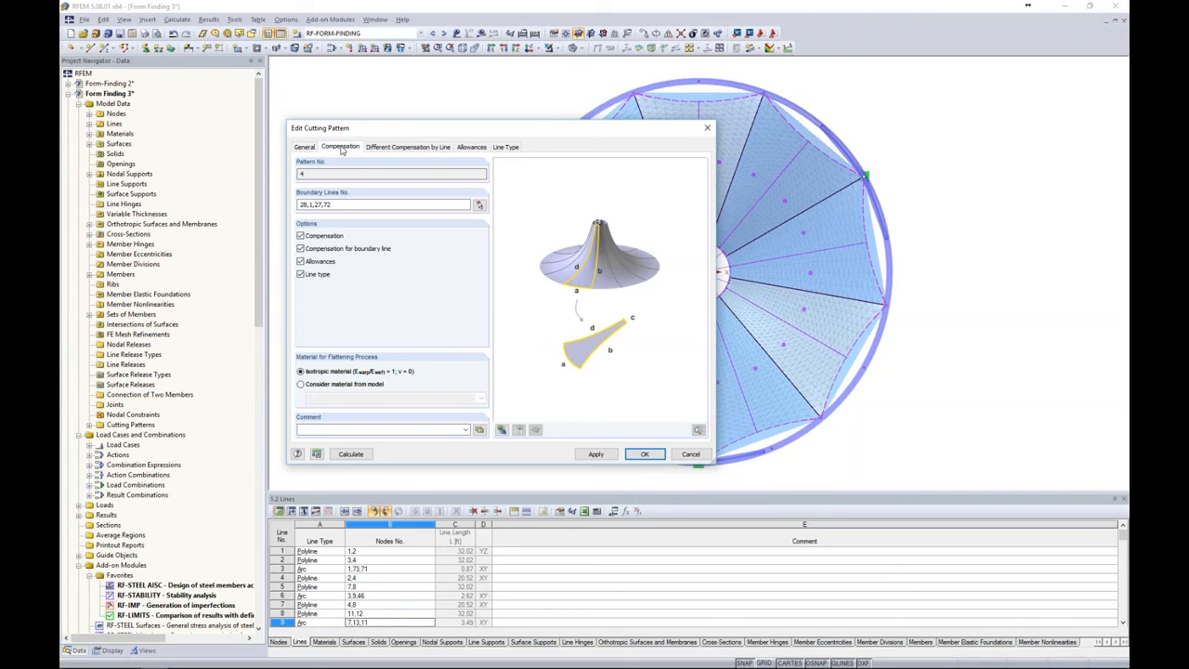
pyautogui.click(362, 172)
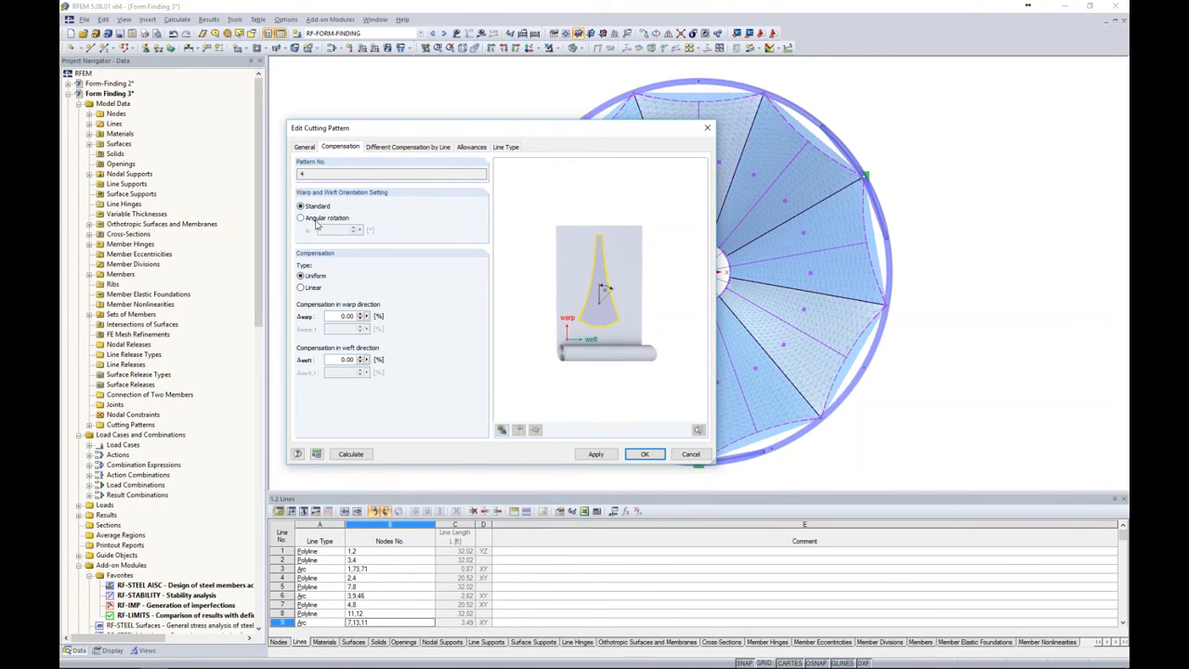
pyautogui.click(337, 315)
pyautogui.write('1')
pyautogui.doubleClick(342, 359)
pyautogui.write('1')
pyautogui.click(346, 315)
# Review the boundary line compensation and set cutting pattern 4's border line allowance to 0.66 ft
pyautogui.click(391, 148)
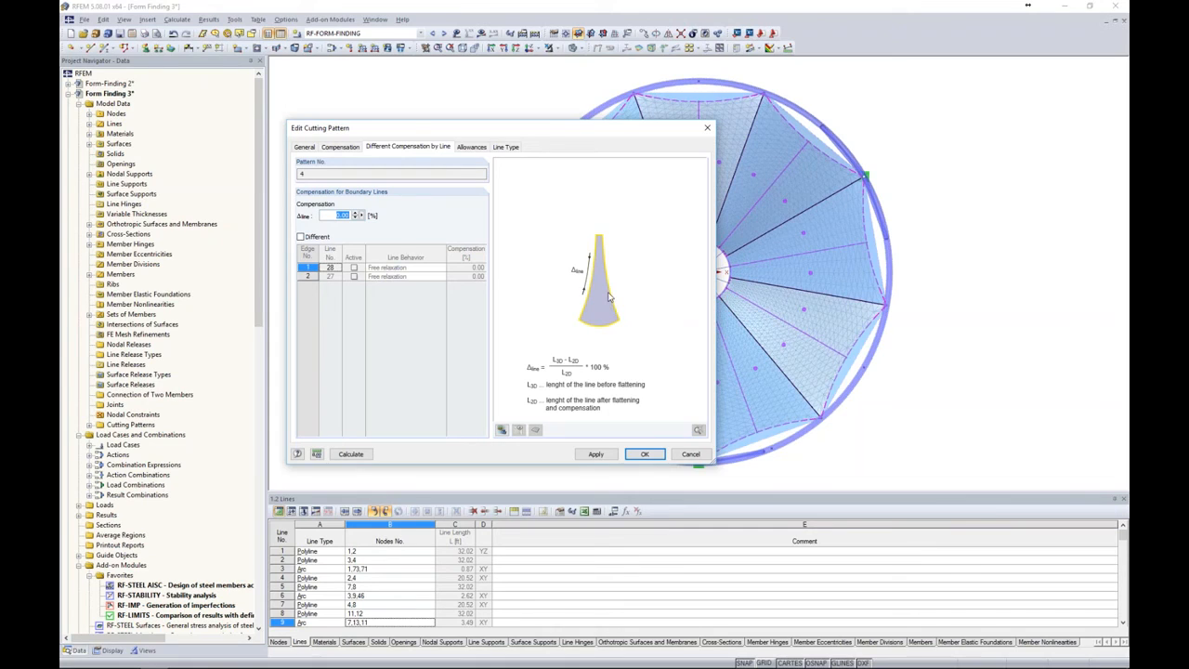
pyautogui.click(472, 147)
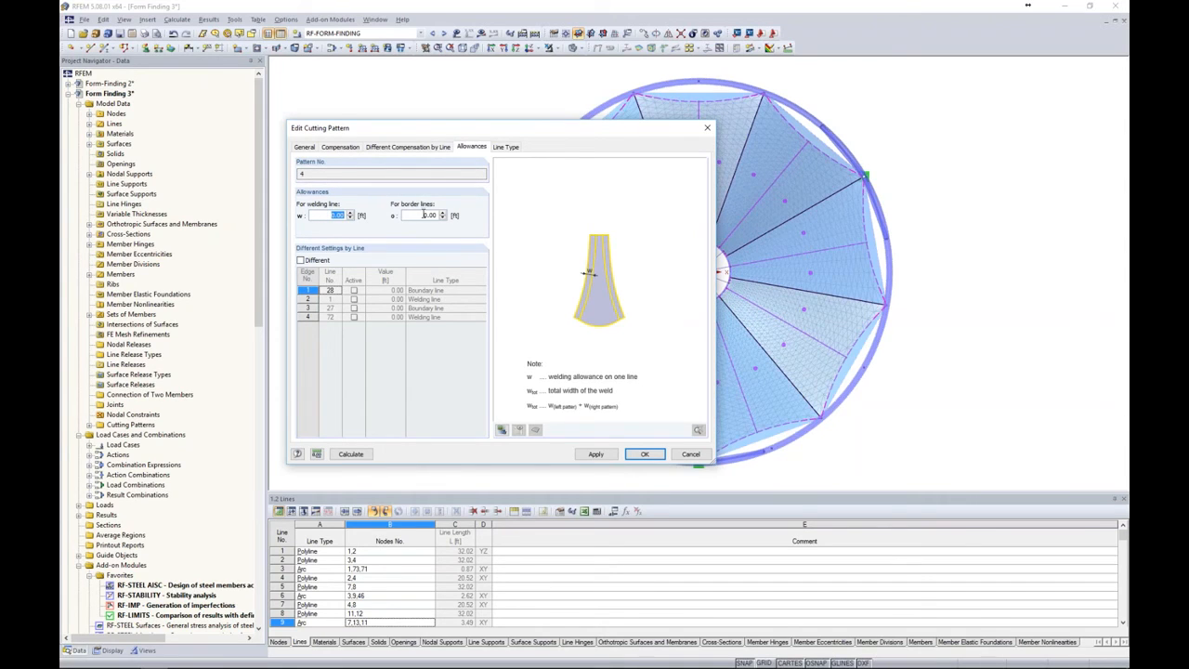
pyautogui.click(419, 215)
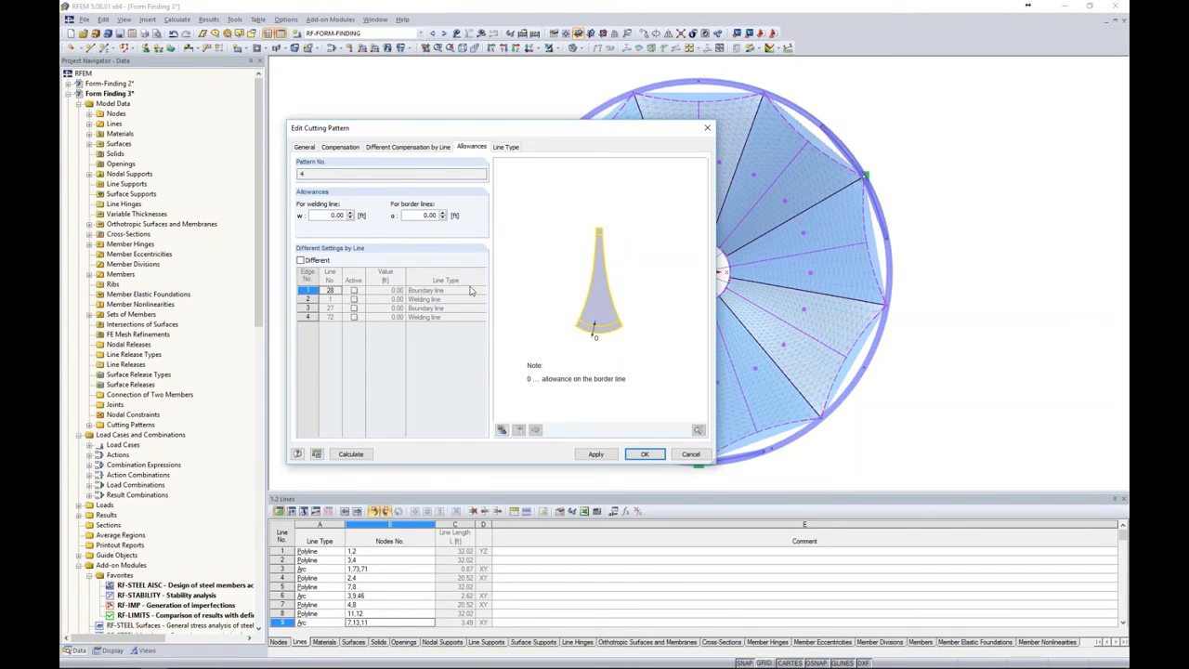
pyautogui.doubleClick(430, 214)
pyautogui.write('0.')
# Enable different allowances by line for cutting pattern 4 and set welding line 72's allowance to 0.33 ft
pyautogui.click(300, 260)
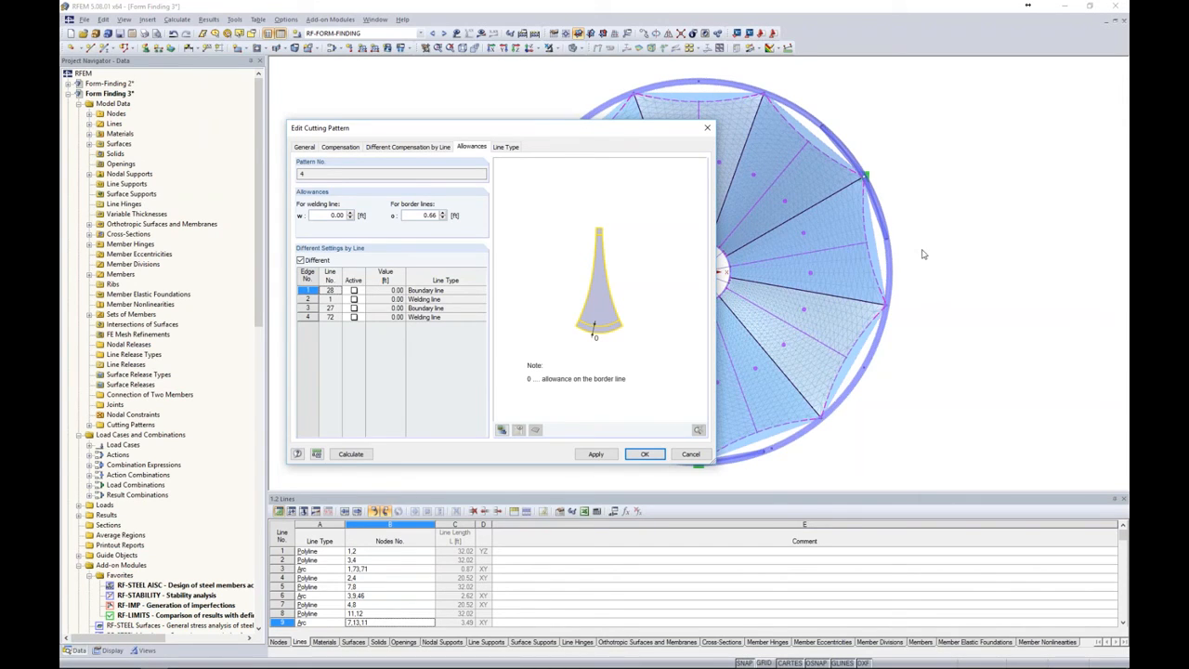
pyautogui.moveTo(617, 127); pyautogui.dragTo(494, 121)
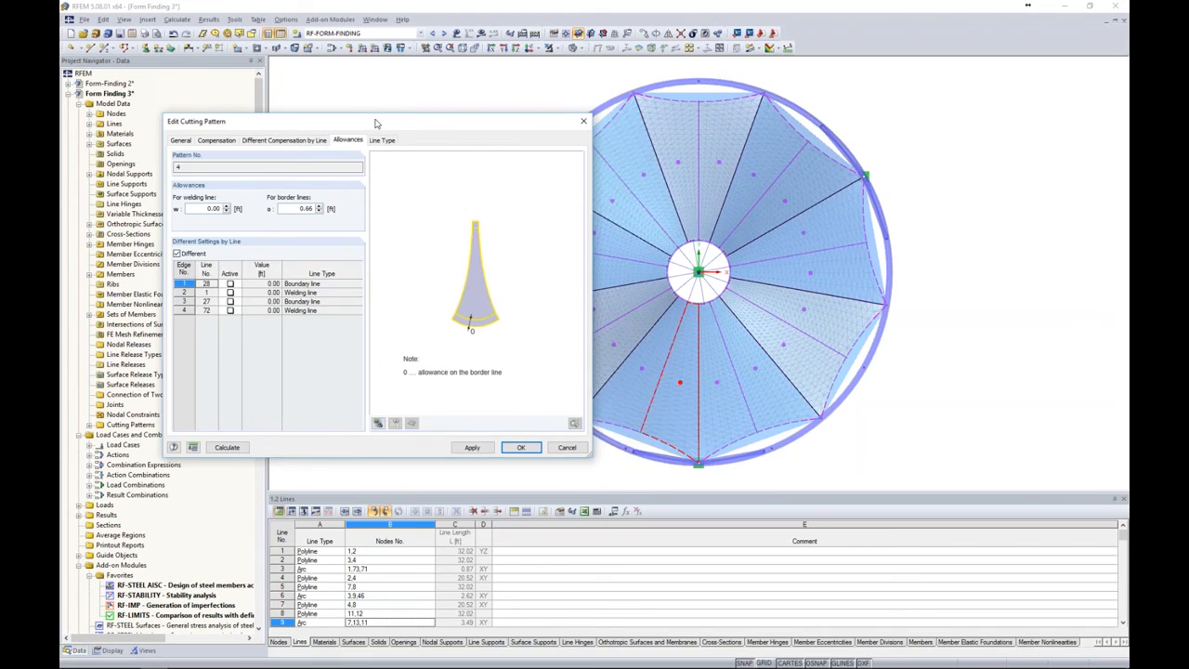
pyautogui.moveTo(369, 125); pyautogui.dragTo(479, 129)
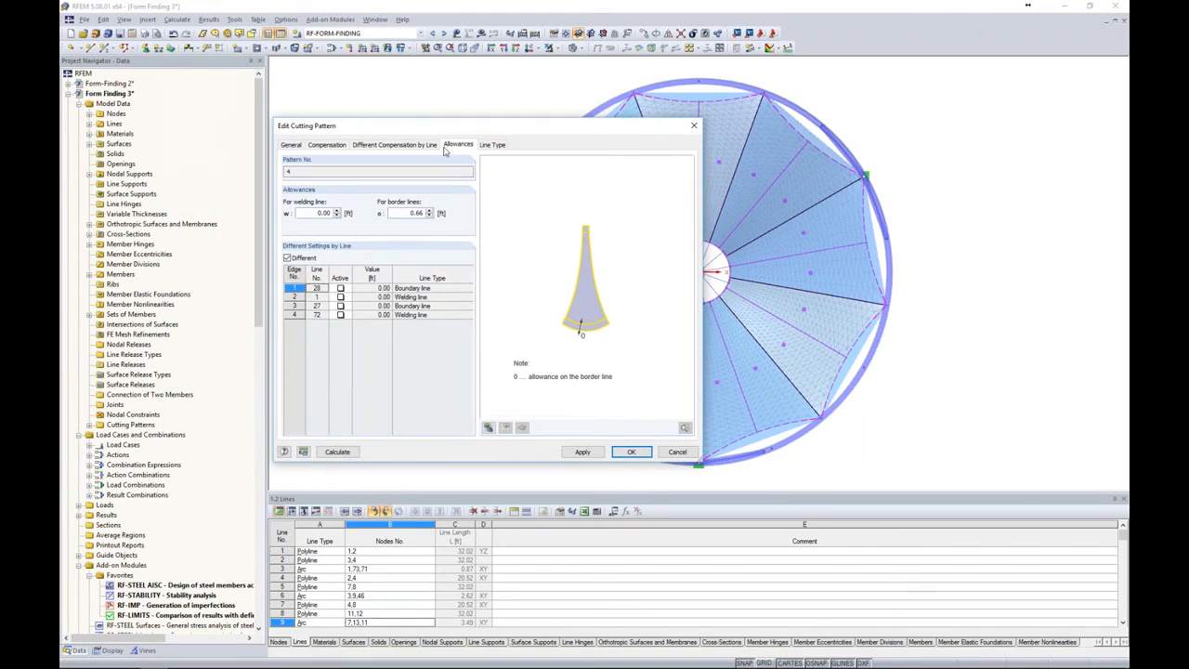
pyautogui.click(340, 315)
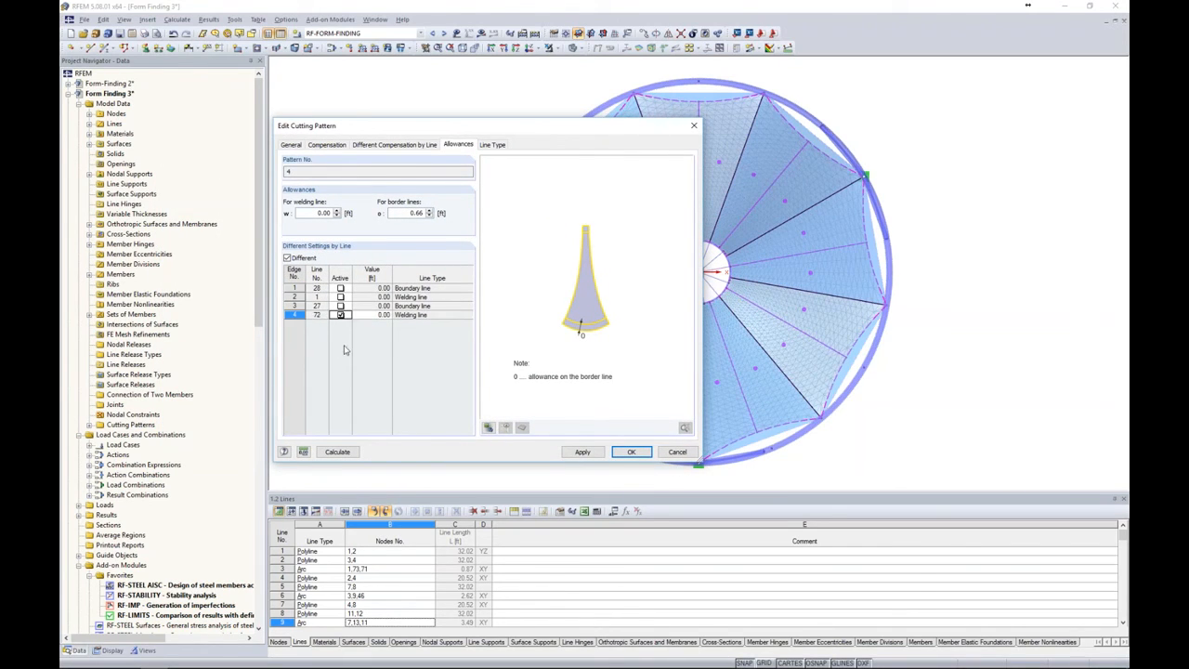
pyautogui.click(374, 315)
pyautogui.click(431, 316)
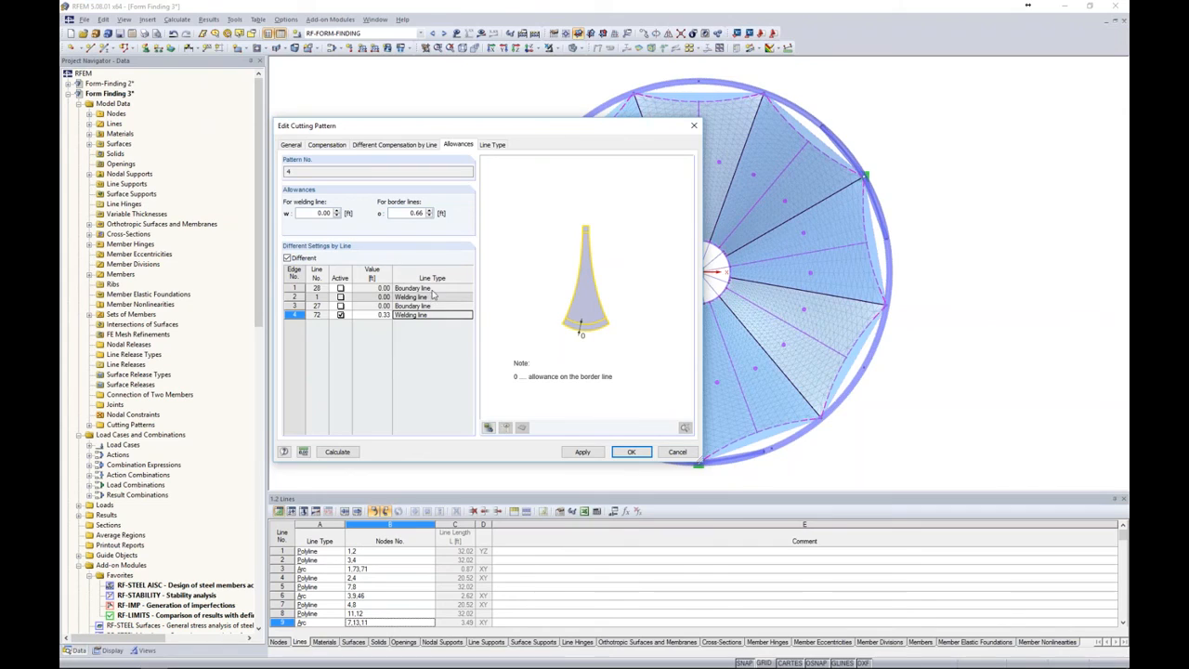
# Review the line types of cutting pattern 4's edges, keep line 1 as a welding line, and accept the pattern's settings
pyautogui.click(491, 146)
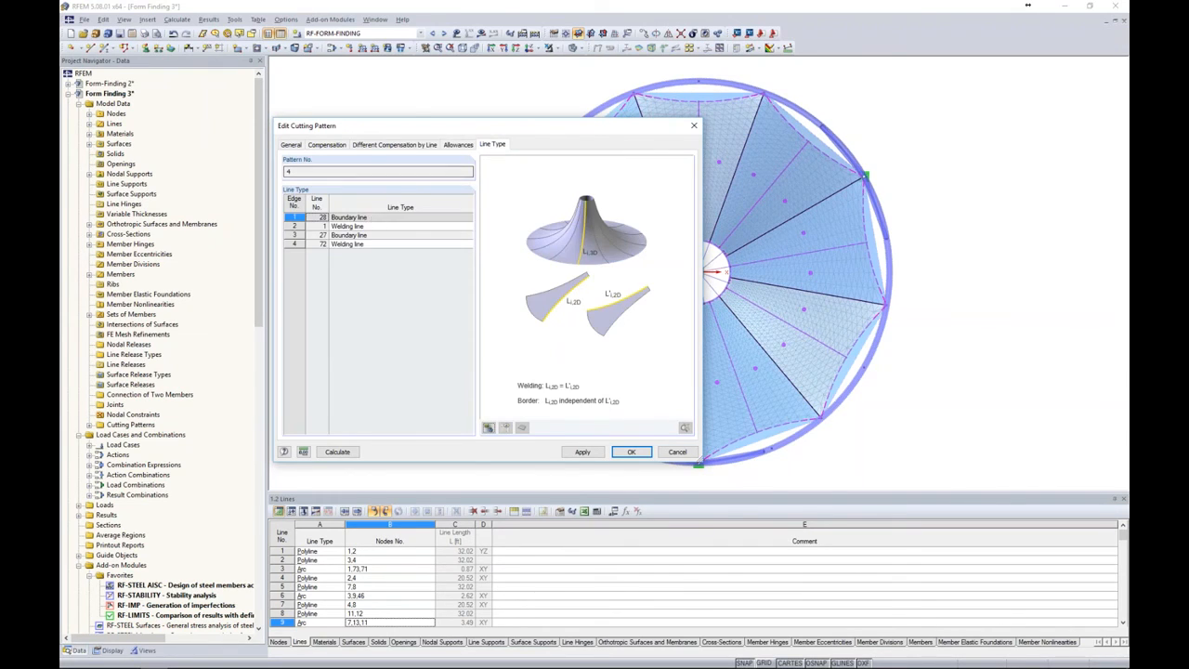
pyautogui.click(405, 225)
pyautogui.click(468, 226)
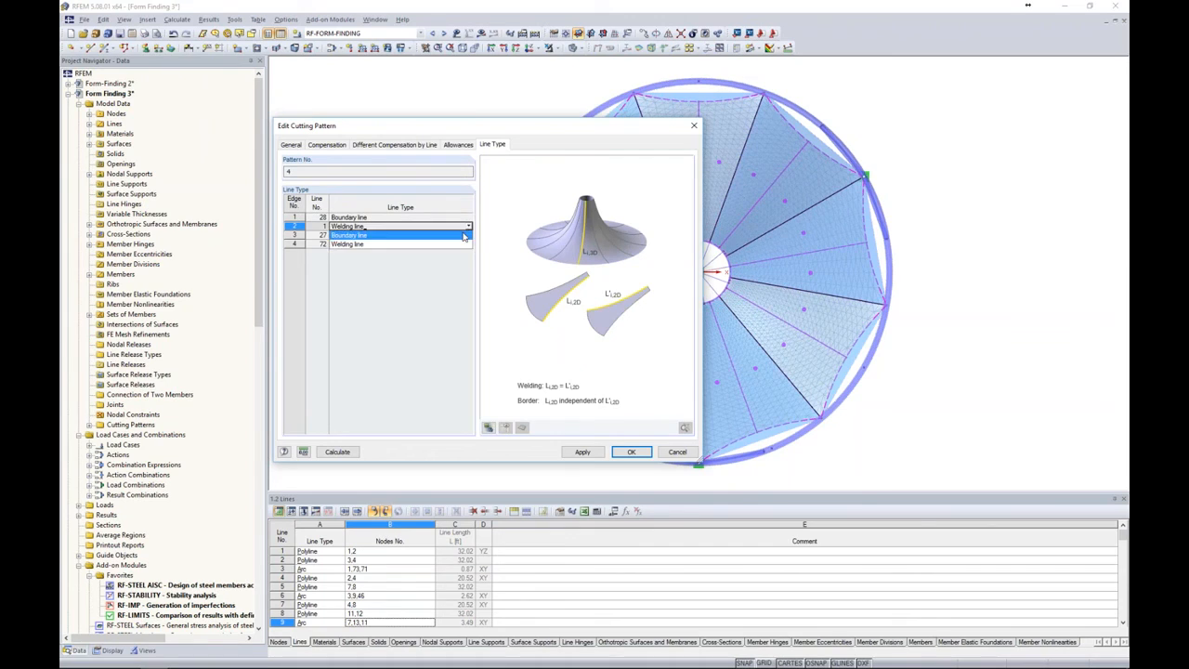
pyautogui.click(455, 263)
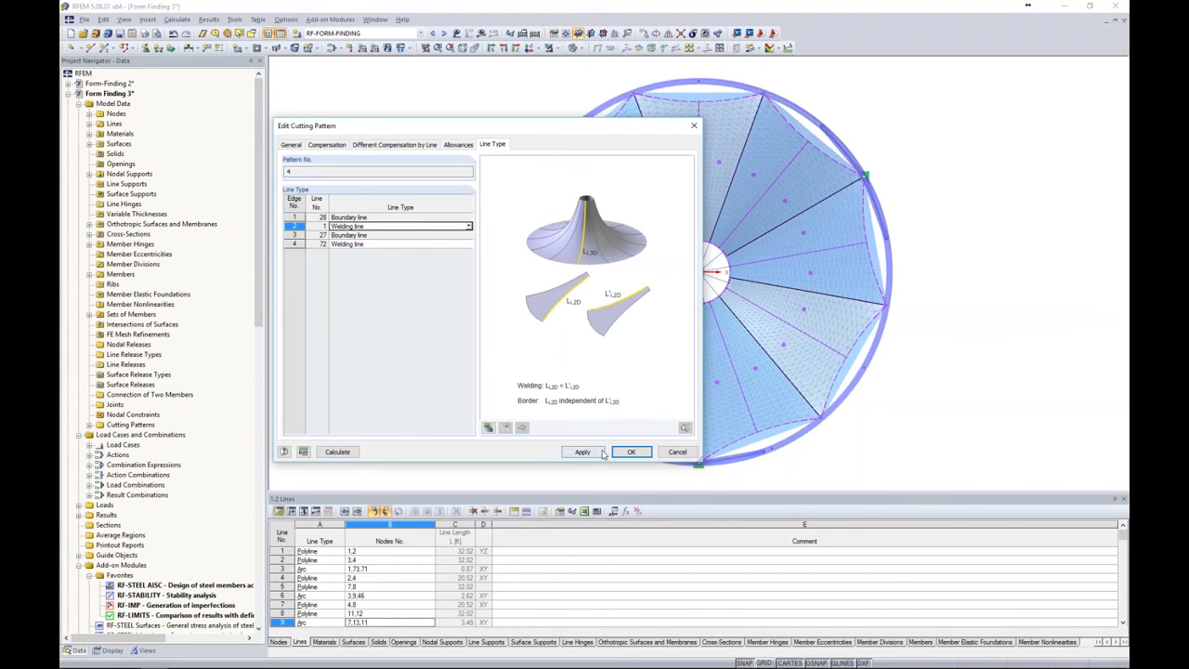
pyautogui.click(632, 452)
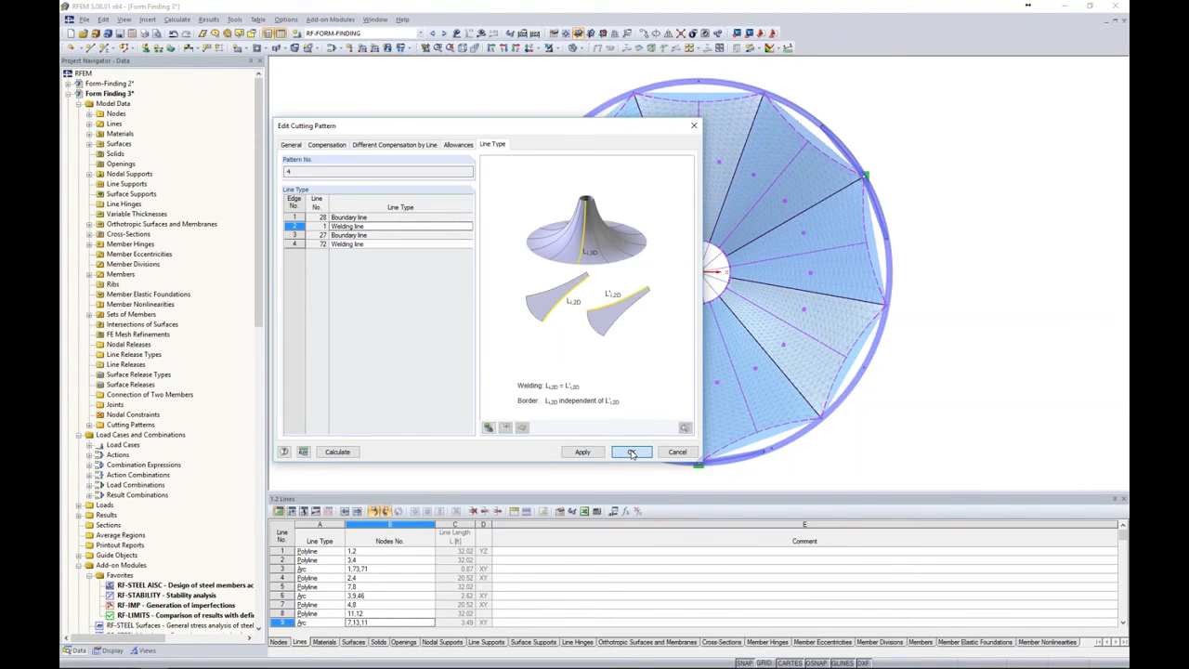
pyautogui.click(631, 452)
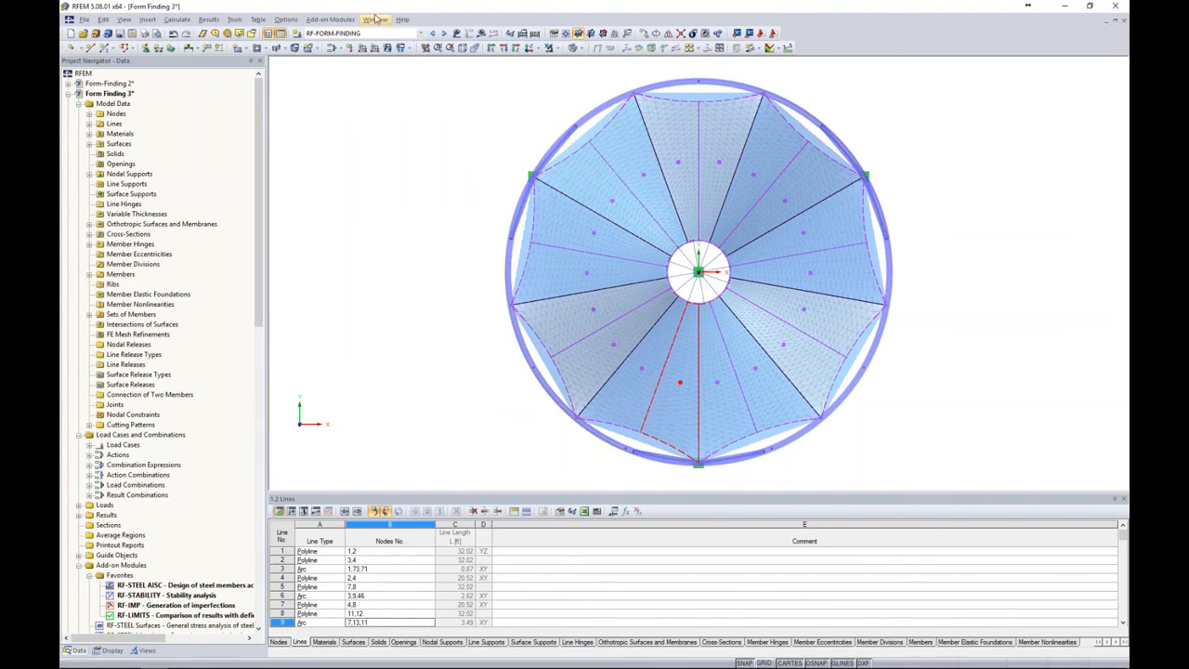
# Switch to the Form-Finding 4 model and display the point coordinates of cutting pattern 4
pyautogui.click(375, 18)
pyautogui.click(406, 185)
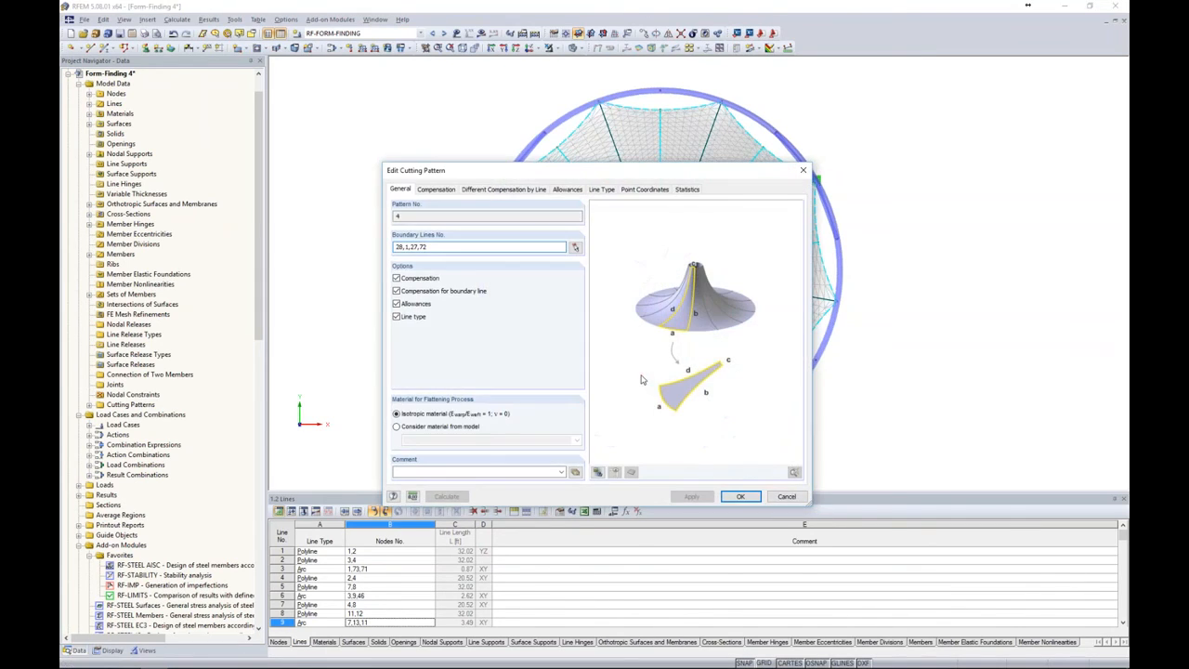
pyautogui.click(644, 189)
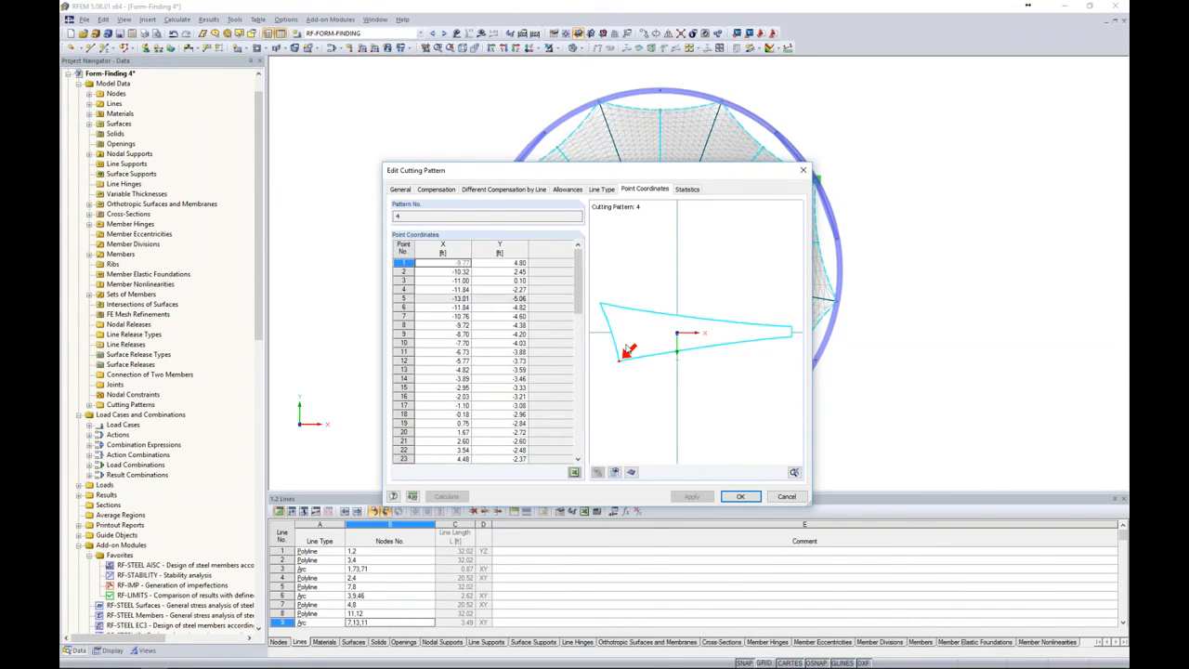
# Step through cutting pattern 4's point coordinates and examine where each point lies on the flattened outline
pyautogui.click(455, 271)
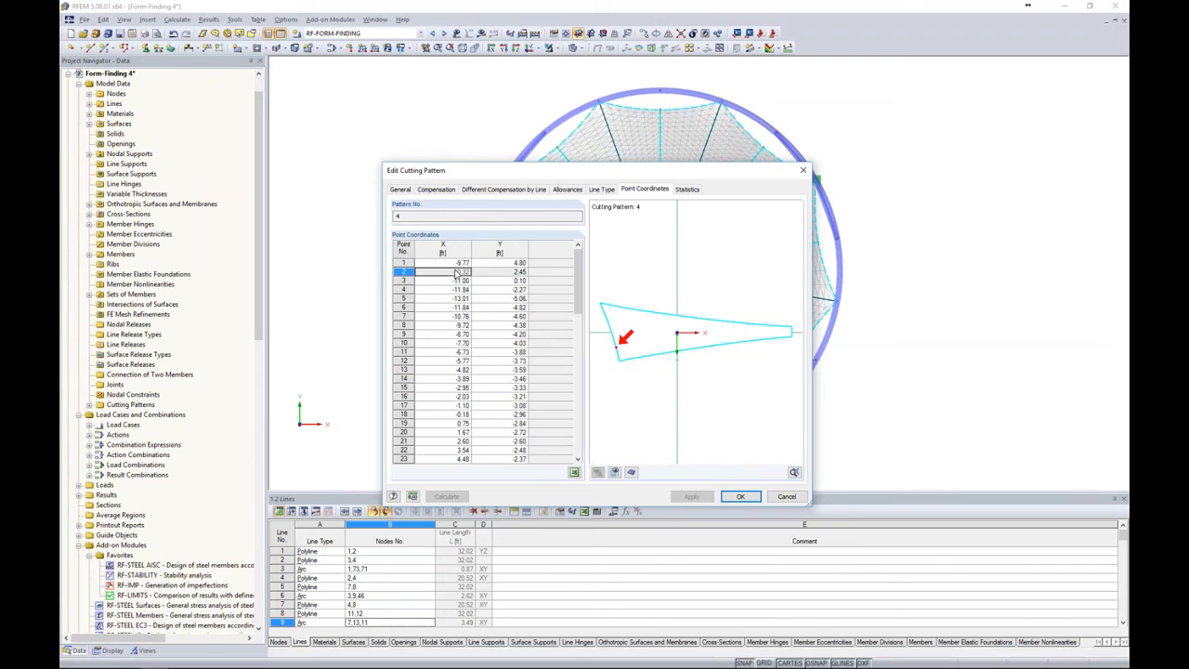
pyautogui.click(453, 282)
pyautogui.press('Down')
pyautogui.press('Down')
pyautogui.press('Down')
pyautogui.press('Down')
pyautogui.press('Down')
pyautogui.press('Down')
pyautogui.press('Down')
pyautogui.press('Down')
pyautogui.press('Down')
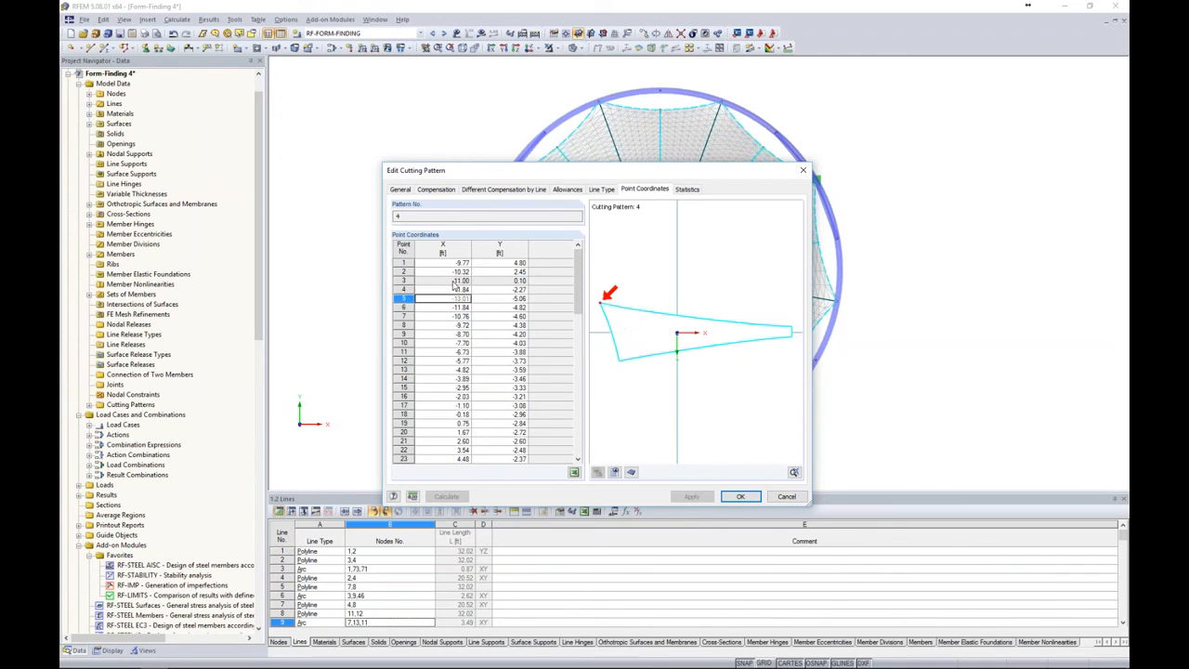
pyautogui.press('Down')
pyautogui.press('Down')
pyautogui.press('Down')
pyautogui.press('Down')
pyautogui.press('Down')
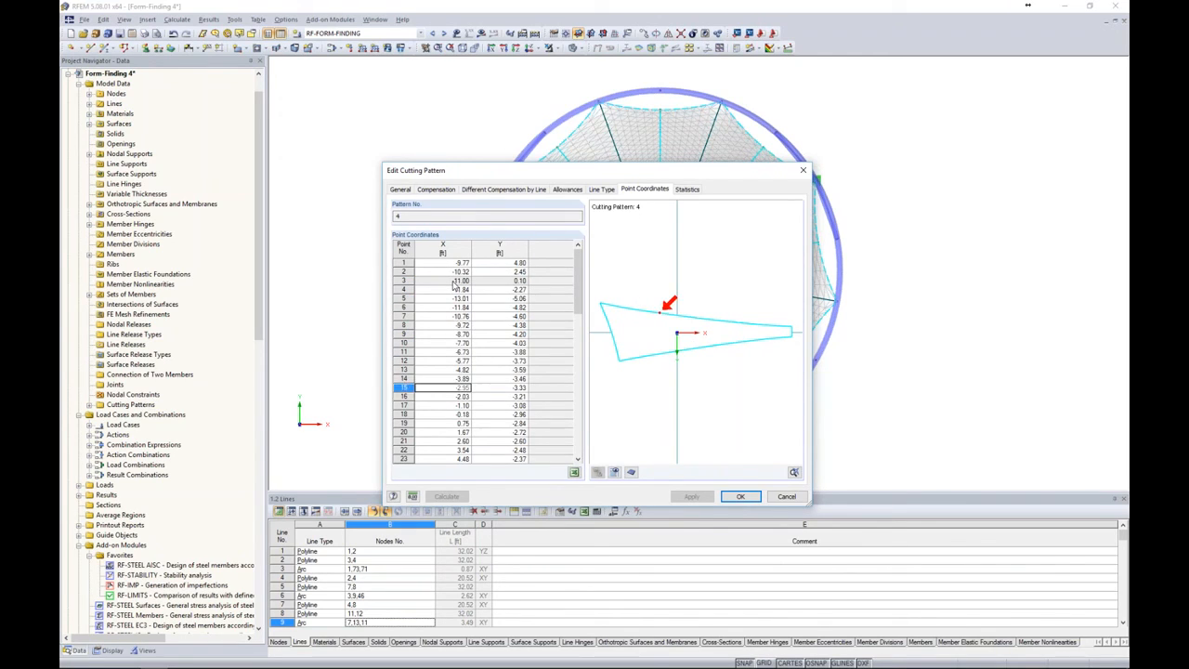
pyautogui.scroll(3, 679, 319)
pyautogui.scroll(-3, 679, 319)
pyautogui.scroll(2, 661, 340)
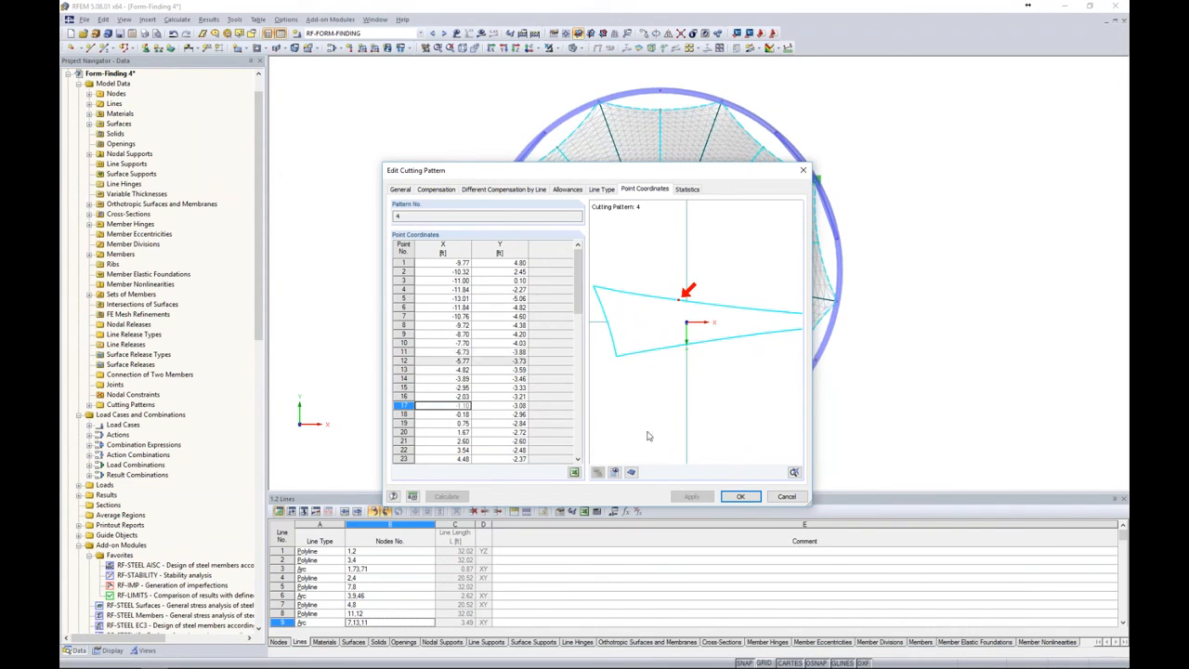
# Show the mesh and the allowances in cutting pattern 4's preview and inspect the flattened shape up close
pyautogui.click(630, 472)
pyautogui.scroll(4, 639, 347)
pyautogui.moveTo(641, 347); pyautogui.dragTo(665, 351, button='middle')
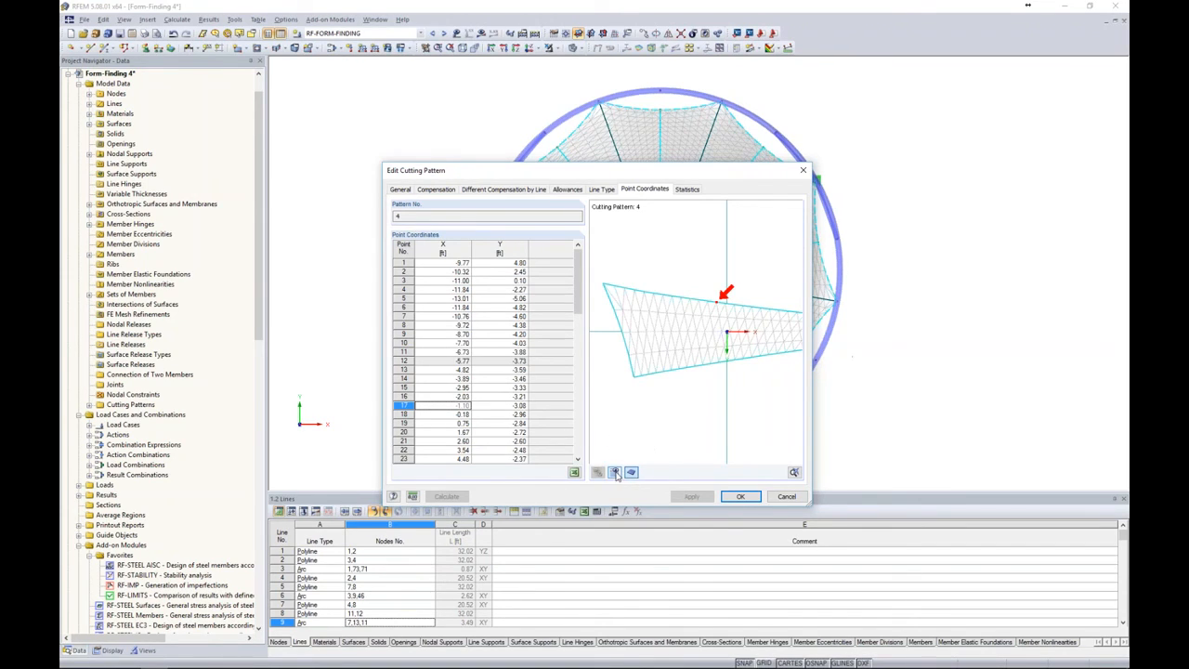
pyautogui.click(614, 472)
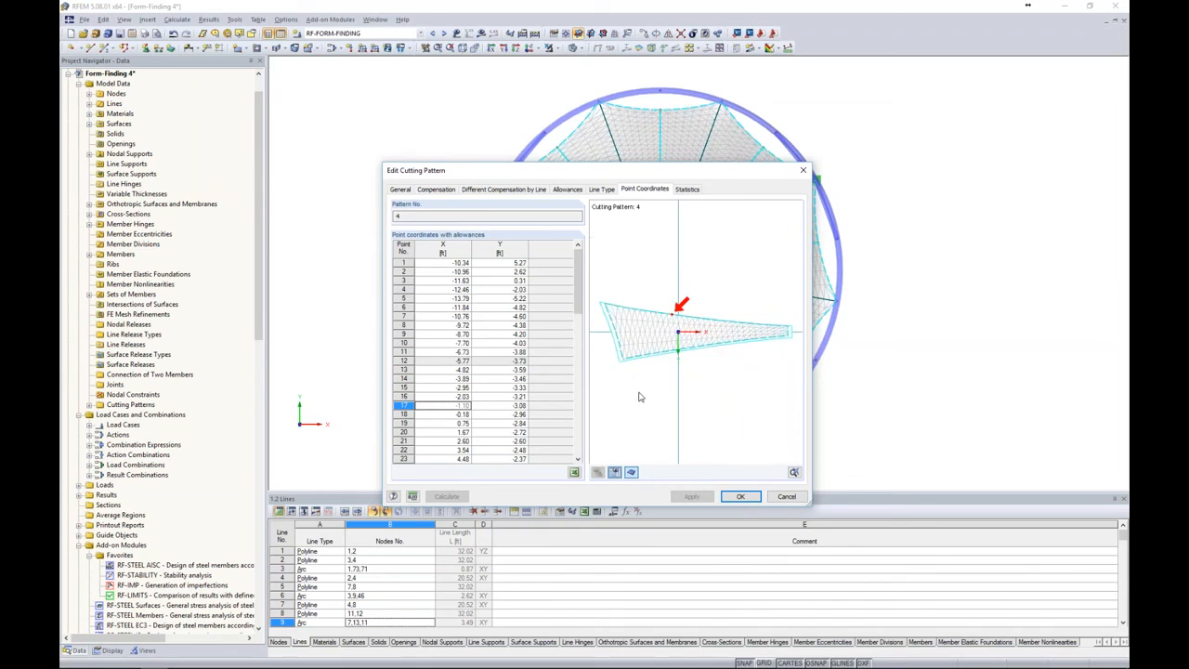
pyautogui.scroll(5, 639, 396)
pyautogui.scroll(1, 653, 347)
pyautogui.scroll(-5, 723, 414)
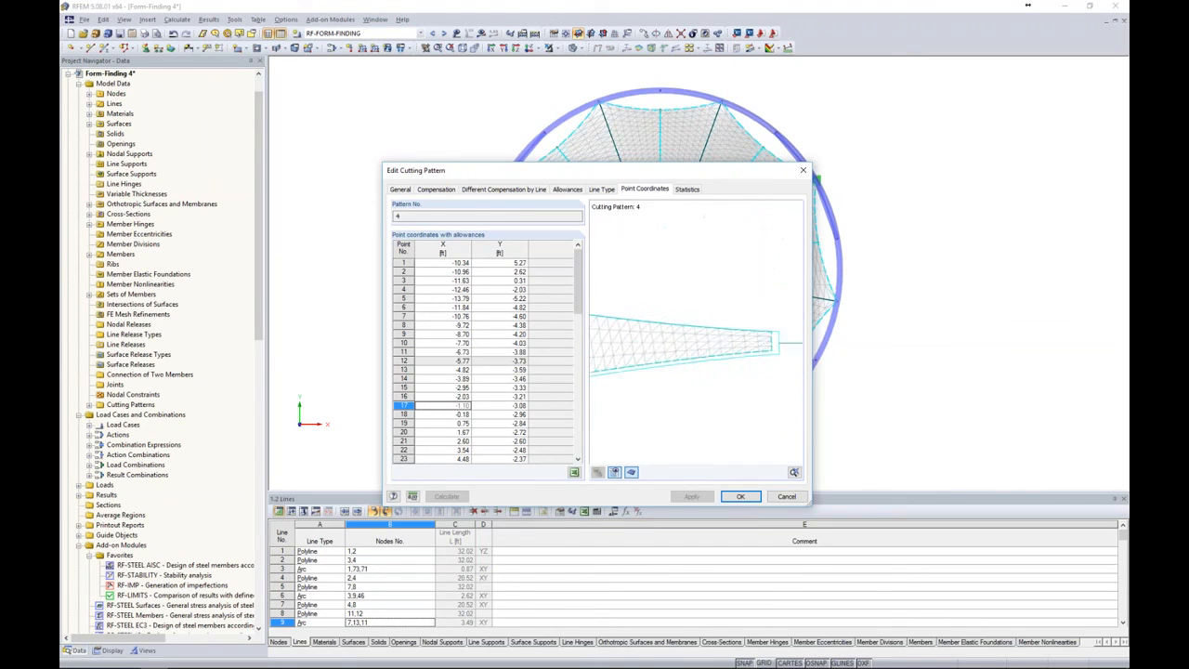
# Examine cutting pattern 4's point coordinates with allowances, from point 16 through to the end of the list
pyautogui.click(457, 399)
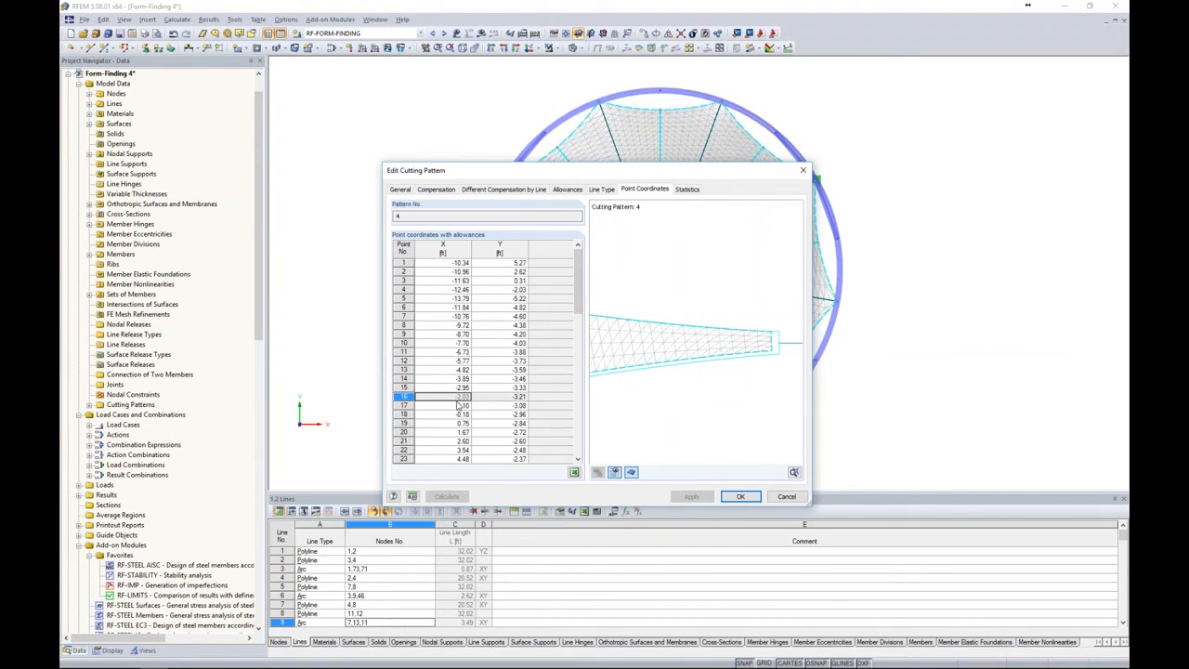
pyautogui.click(459, 415)
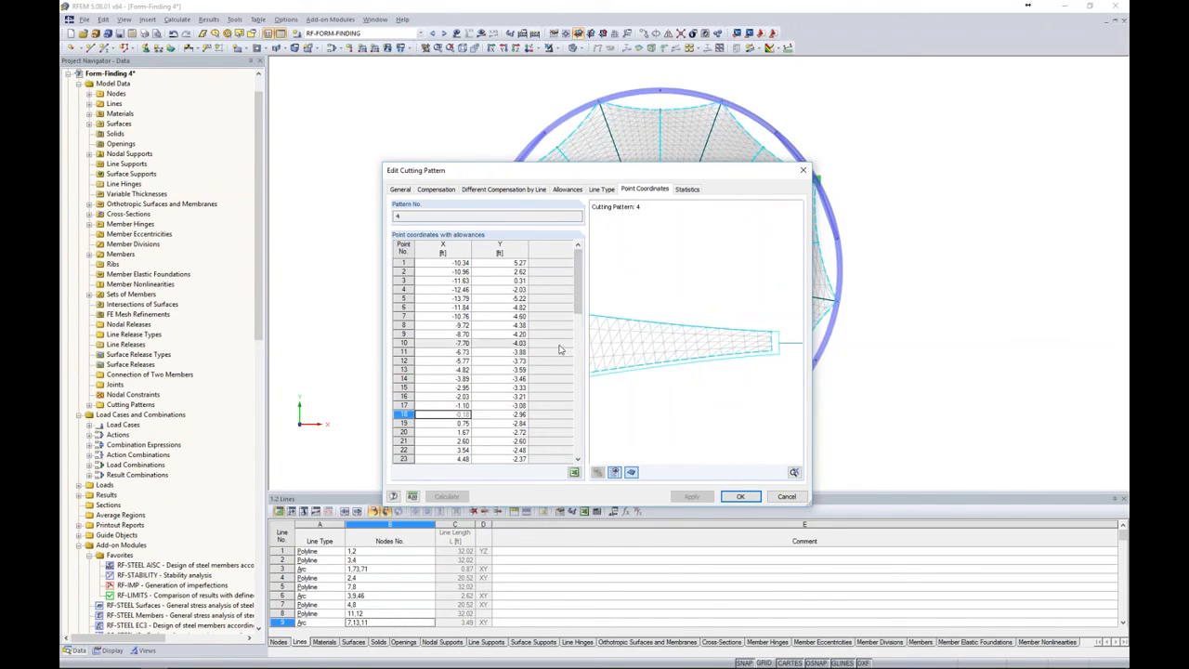
pyautogui.scroll(-1, 648, 306)
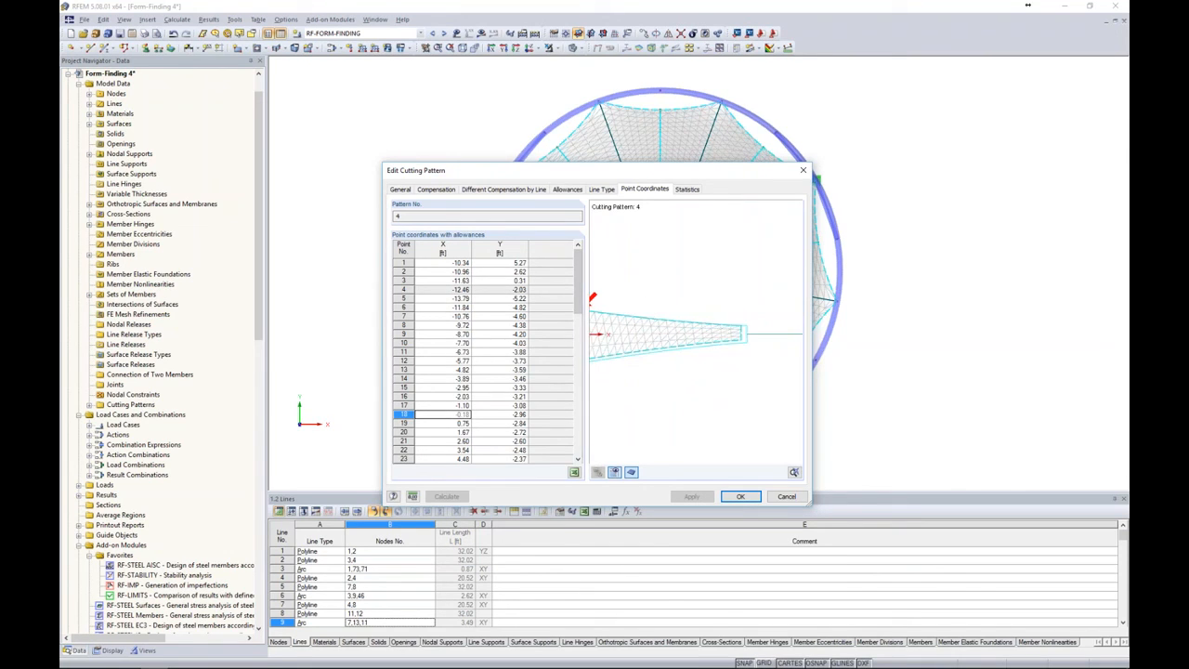
pyautogui.moveTo(648, 316); pyautogui.dragTo(704, 305, button='middle')
pyautogui.scroll(-17, 503, 365)
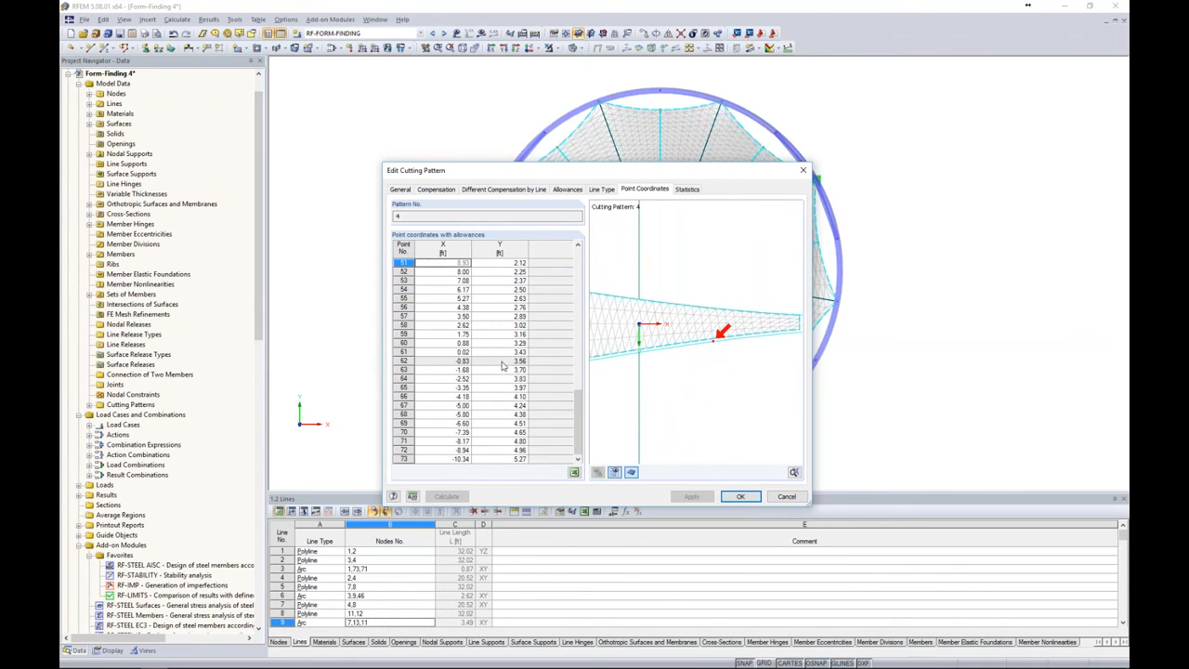
pyautogui.scroll(4, 712, 344)
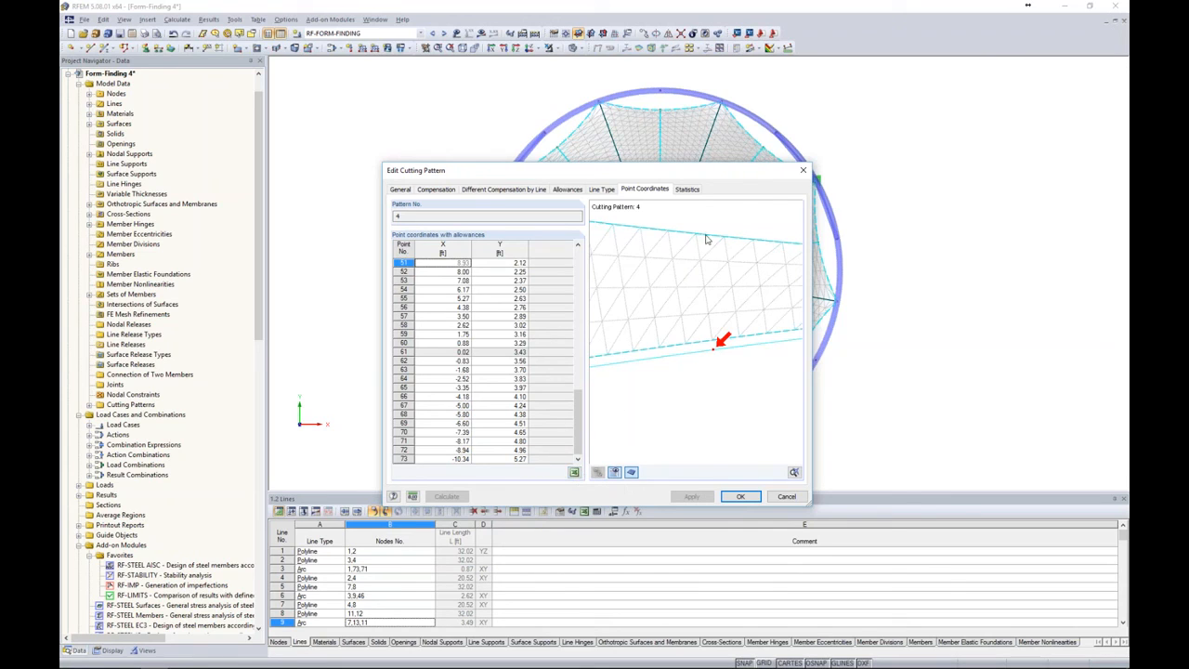
# Check cutting pattern 4's area and dimension statistics, return to its point coordinates, and close the pattern's settings
pyautogui.click(689, 192)
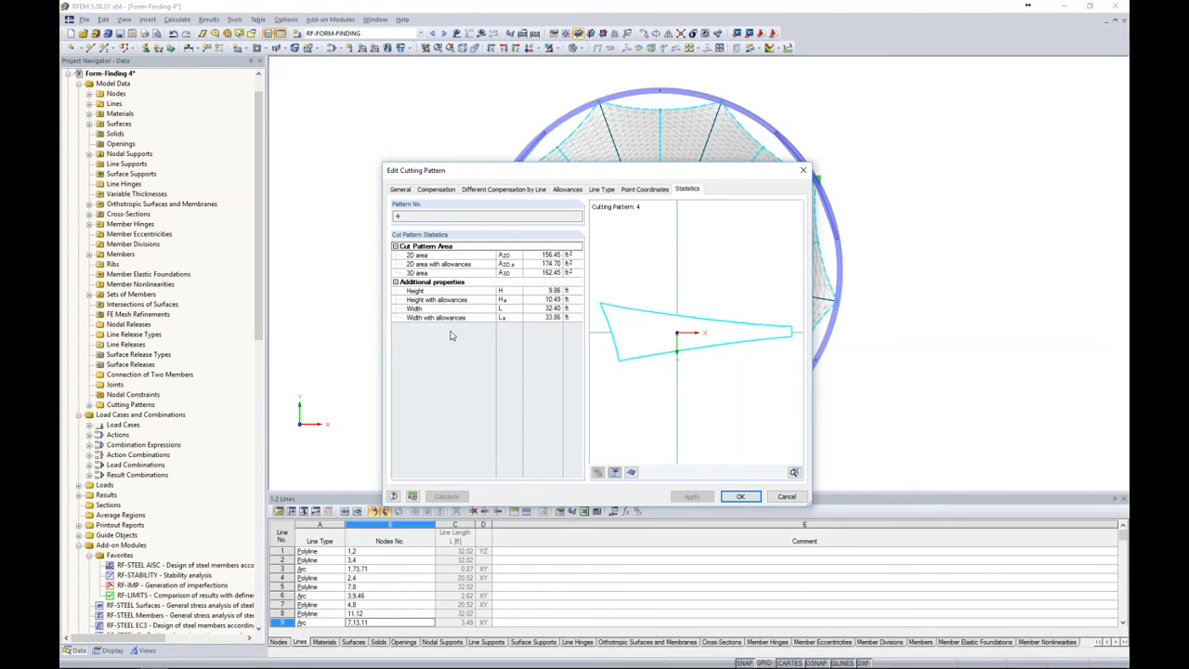
pyautogui.click(652, 189)
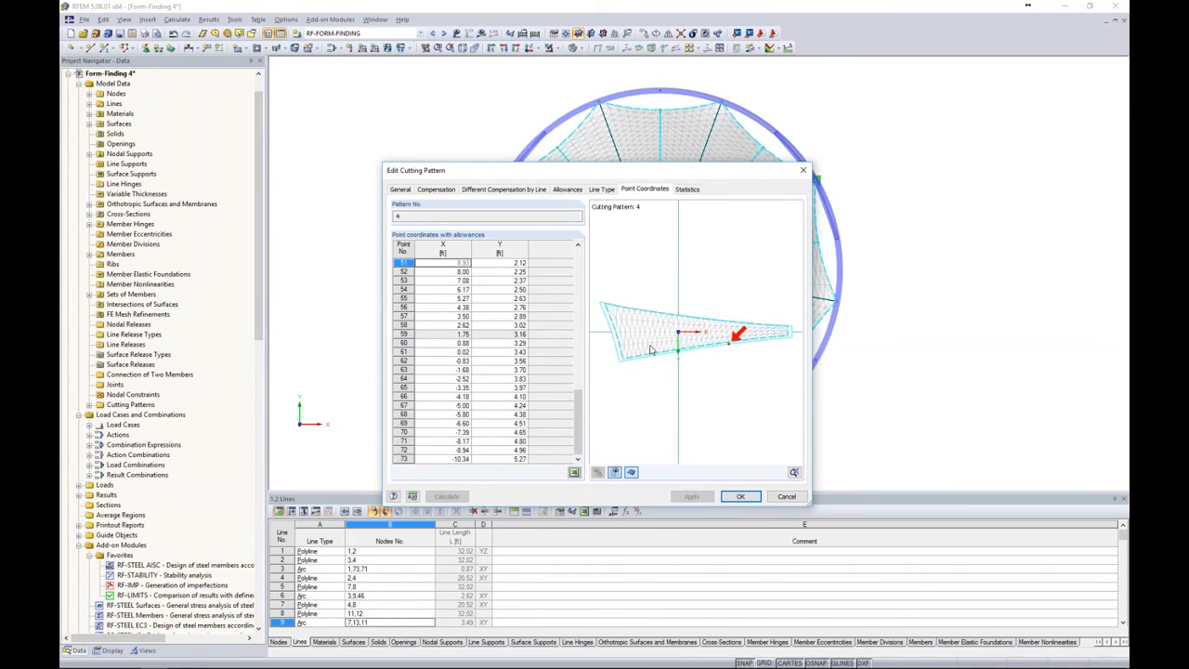
pyautogui.click(739, 497)
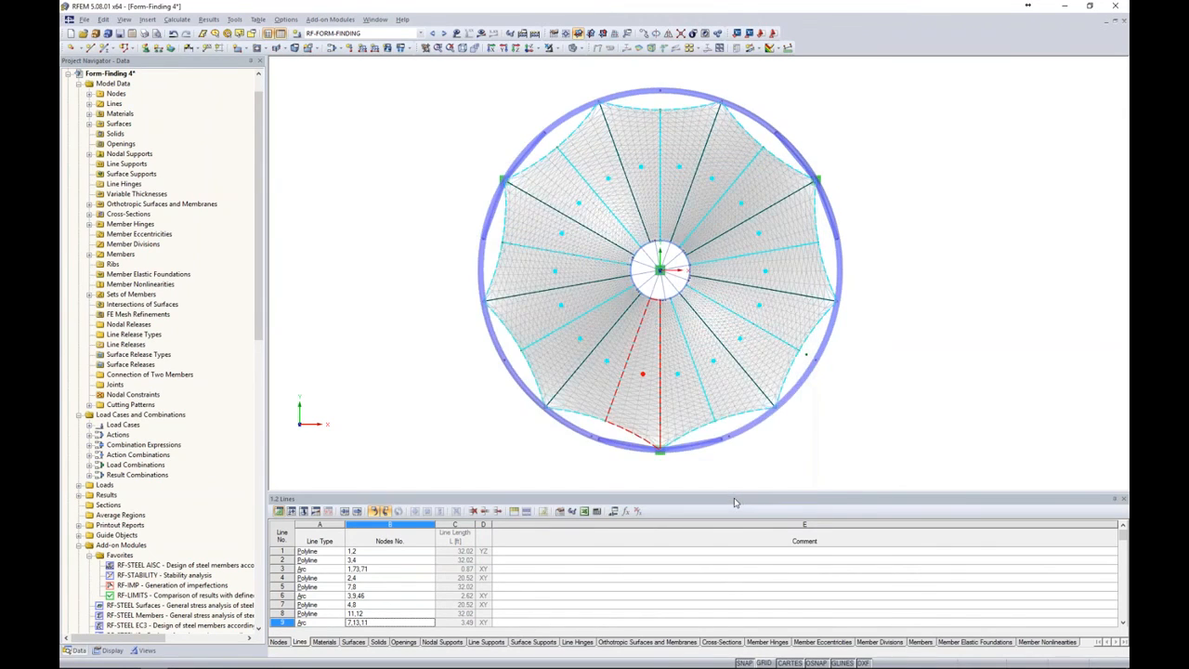
# Enlarge the model view by shrinking the table area and send the plan view graphic to printout report PR1
pyautogui.moveTo(731, 521); pyautogui.dragTo(732, 599)
pyautogui.scroll(4, 798, 458)
pyautogui.moveTo(793, 448); pyautogui.dragTo(827, 518, button='middle')
pyautogui.scroll(-2, 799, 459)
pyautogui.scroll(1, 828, 519)
pyautogui.scroll(1, 831, 518)
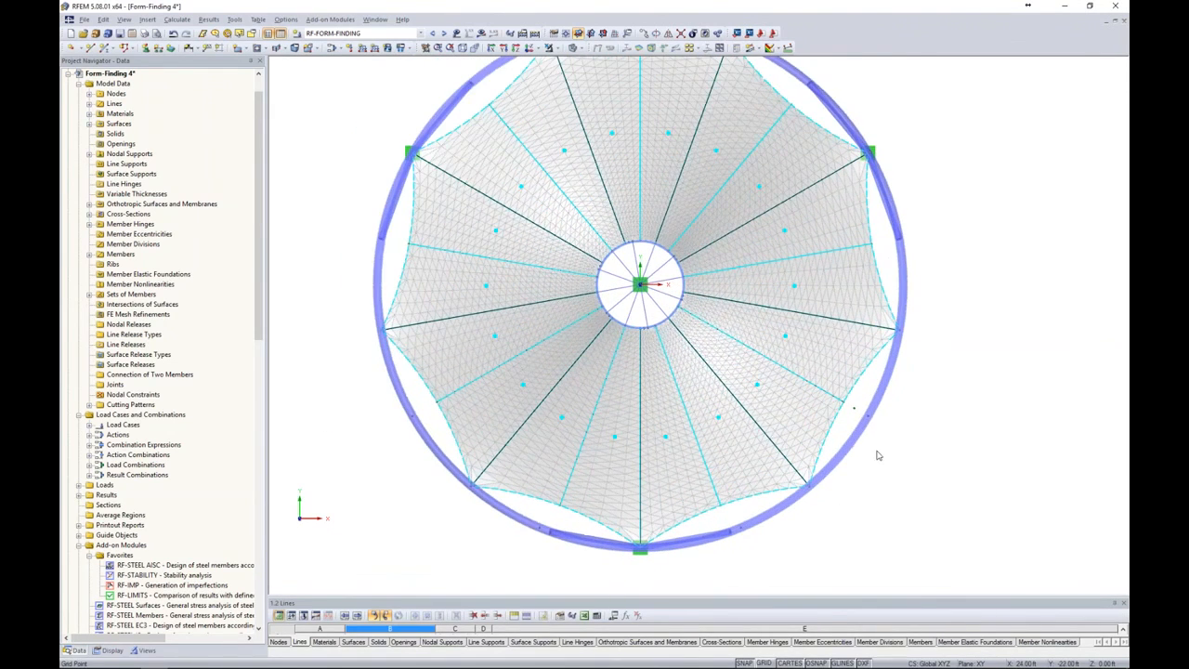
pyautogui.moveTo(885, 445); pyautogui.dragTo(932, 491, button='middle')
pyautogui.scroll(1, 902, 478)
pyautogui.scroll(-1, 932, 492)
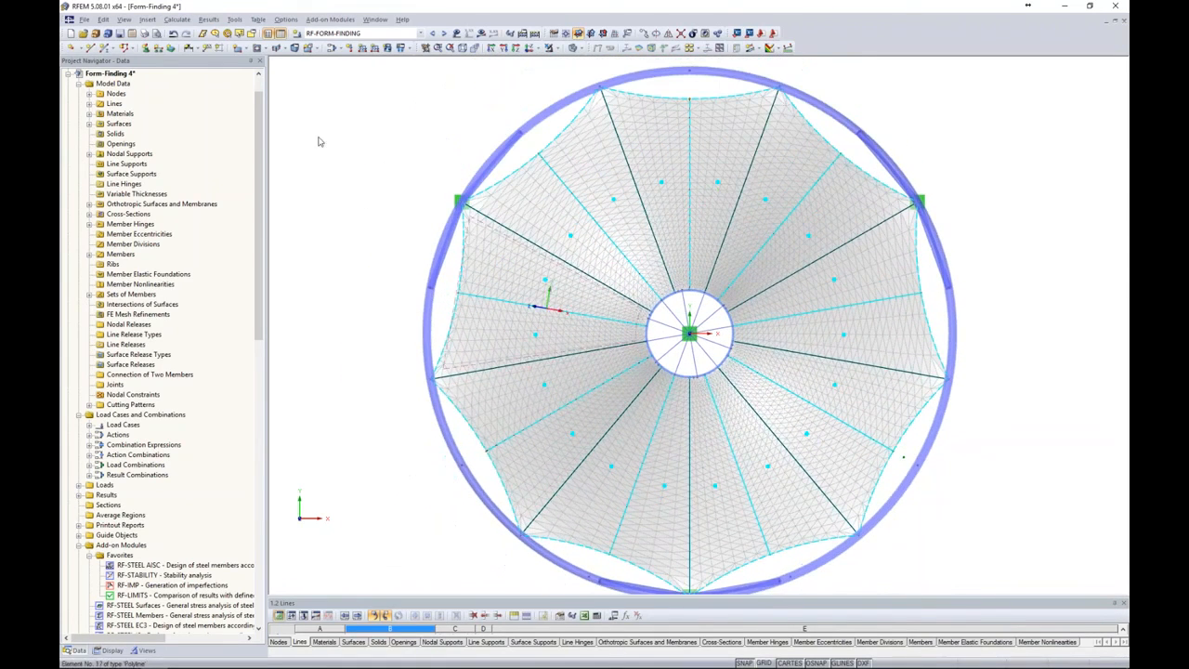
pyautogui.click(145, 34)
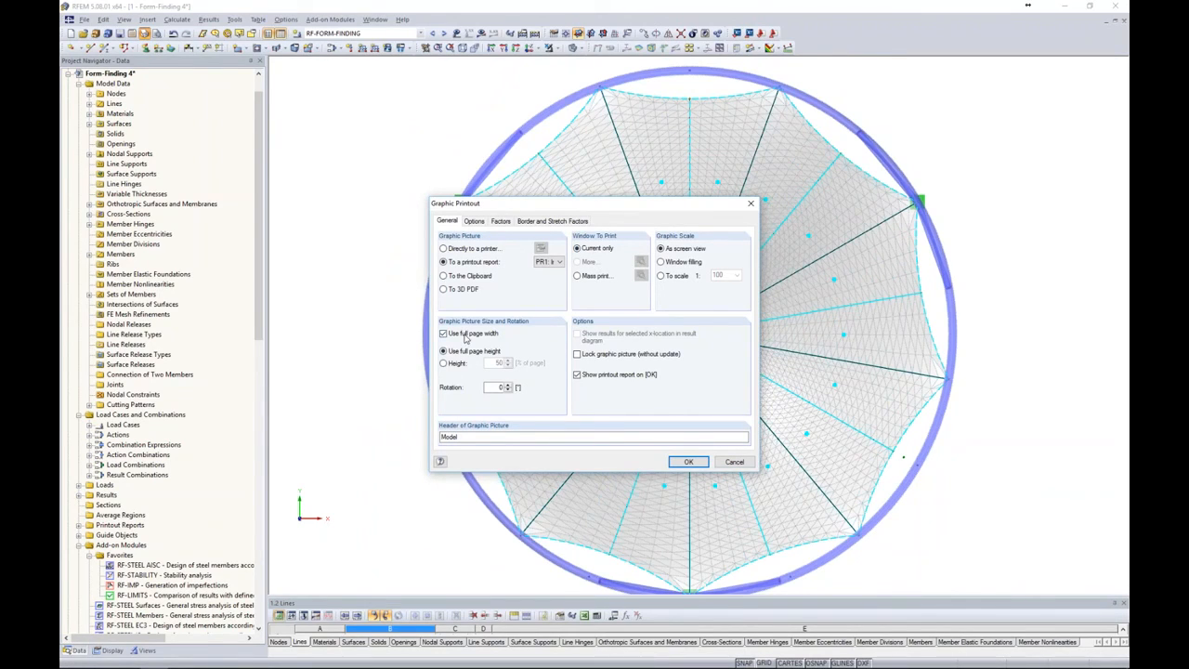
pyautogui.click(686, 467)
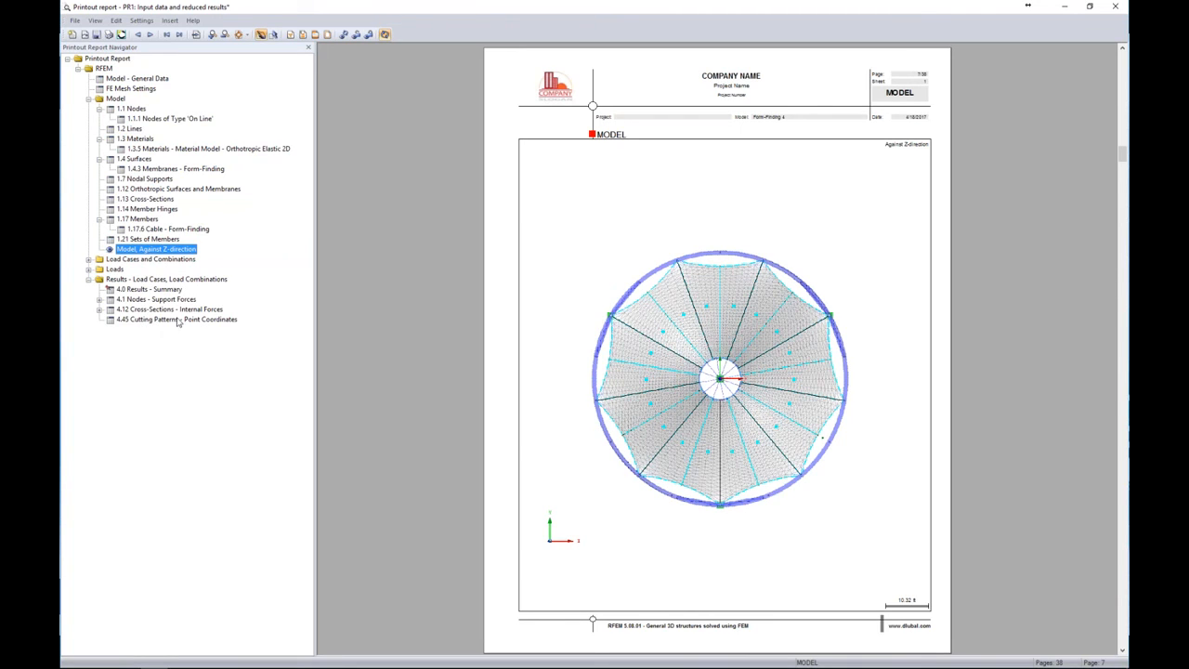
# Move the model graphic into the results chapter, directly before 4.45 Cutting Patterns - Point Coordinates, and show its page
pyautogui.moveTo(167, 251); pyautogui.dragTo(169, 312)
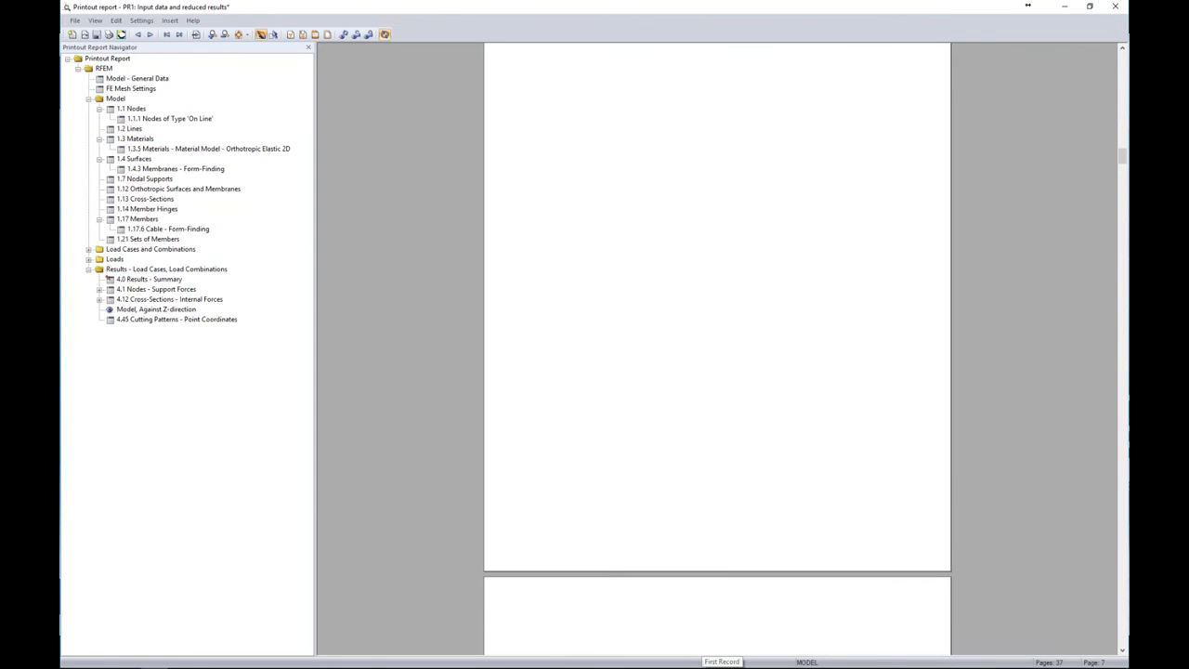
pyautogui.click(153, 309)
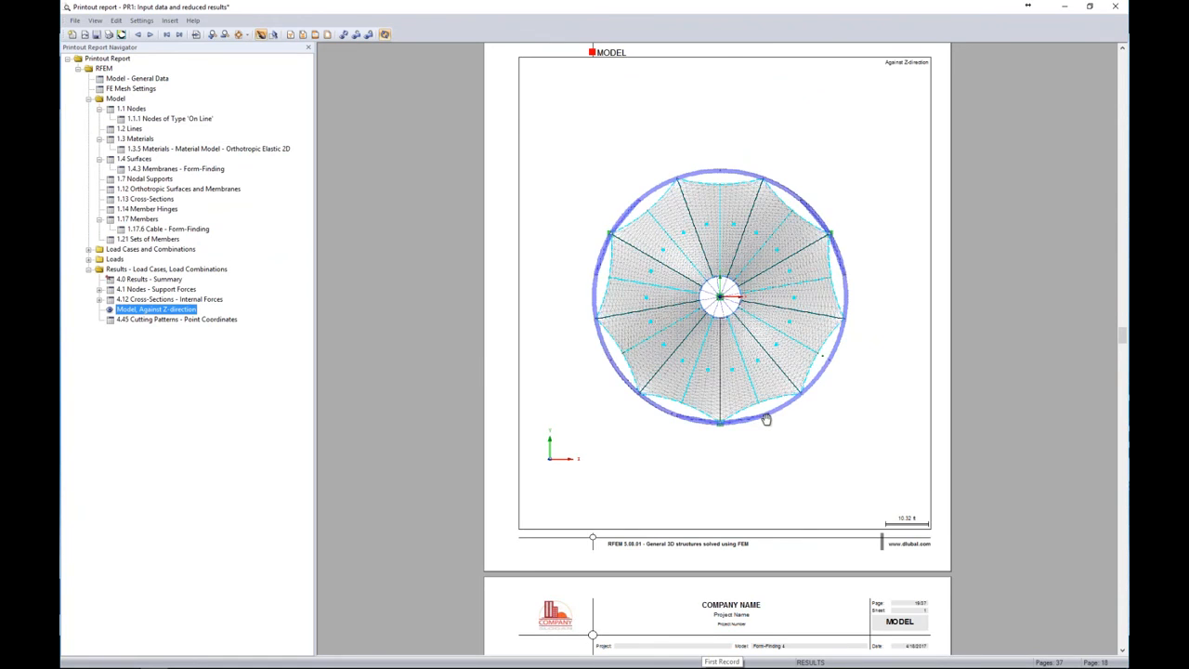
# Examine the report's cutting pattern point coordinates with and without overlaps, along with the pattern 1 sketch
pyautogui.scroll(-3, 766, 418)
pyautogui.scroll(-1, 766, 420)
pyautogui.keyDown('ctrl'); pyautogui.scroll(2, 765, 420); pyautogui.keyUp('ctrl')
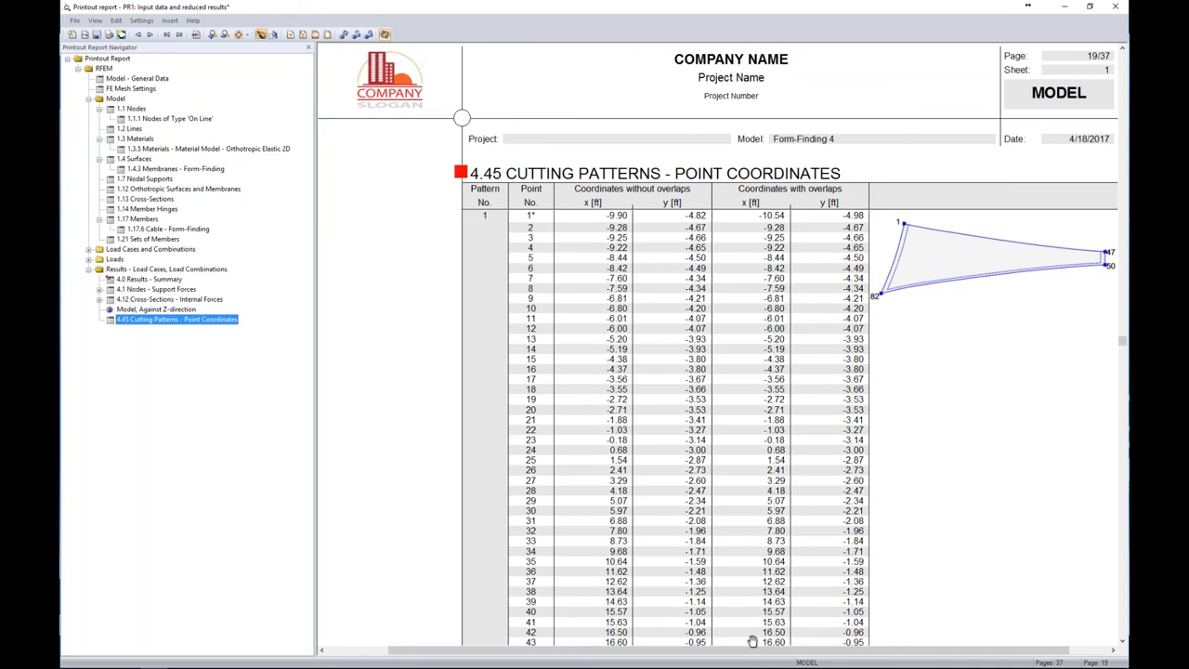
pyautogui.moveTo(767, 654); pyautogui.dragTo(782, 654)
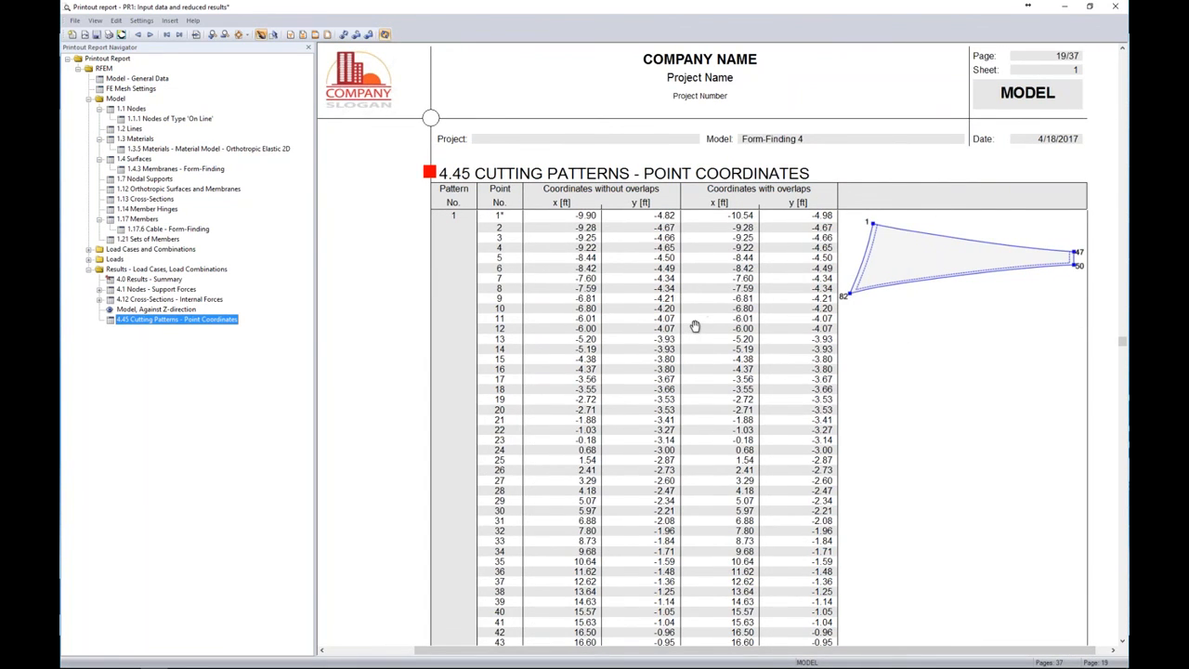
# Review the report's point coordinates and sketches for cutting patterns 2 and 3, and close the printout report
pyautogui.scroll(-5, 695, 330)
pyautogui.scroll(-15, 695, 331)
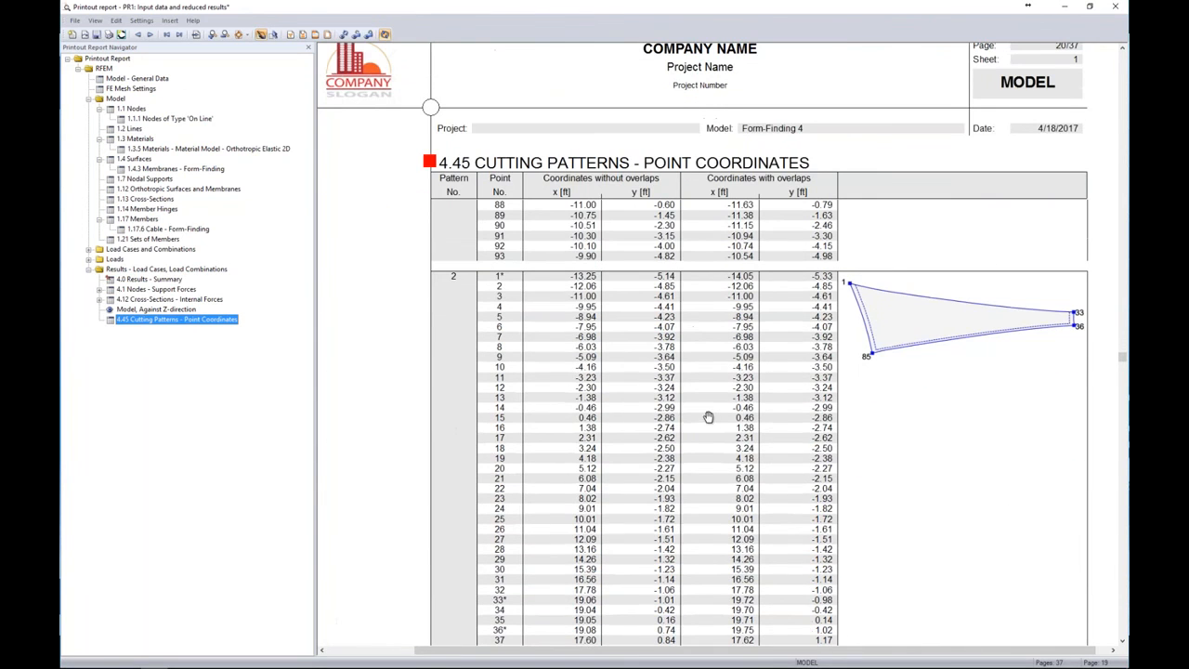
pyautogui.scroll(-15, 733, 393)
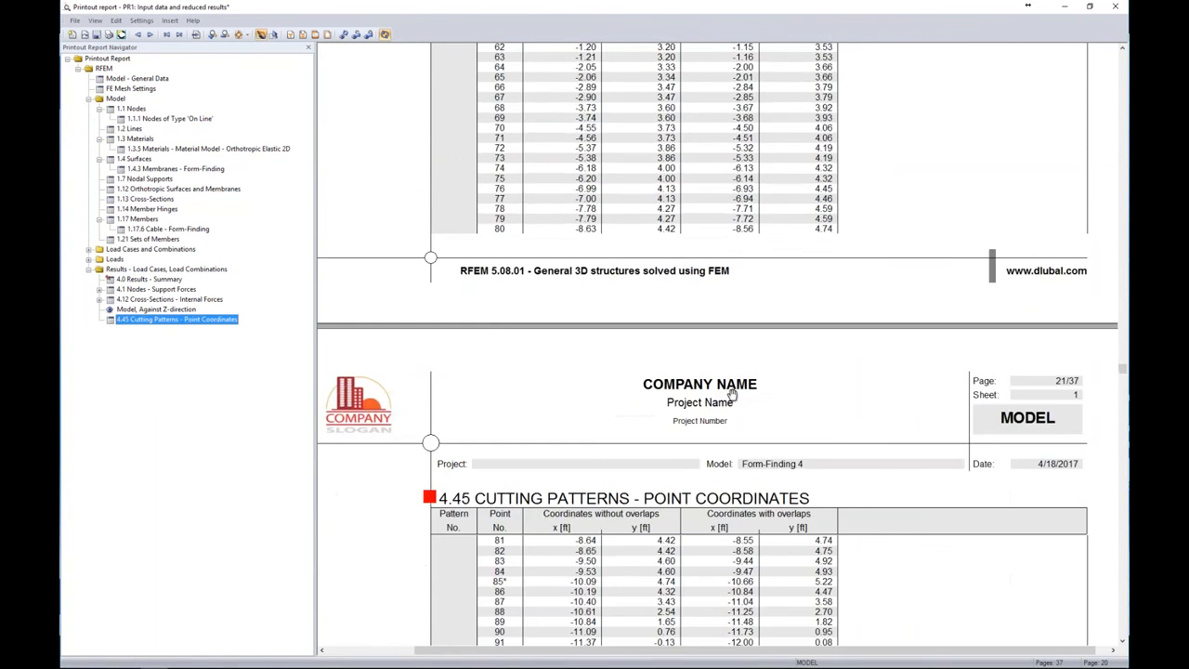
pyautogui.scroll(-4, 729, 397)
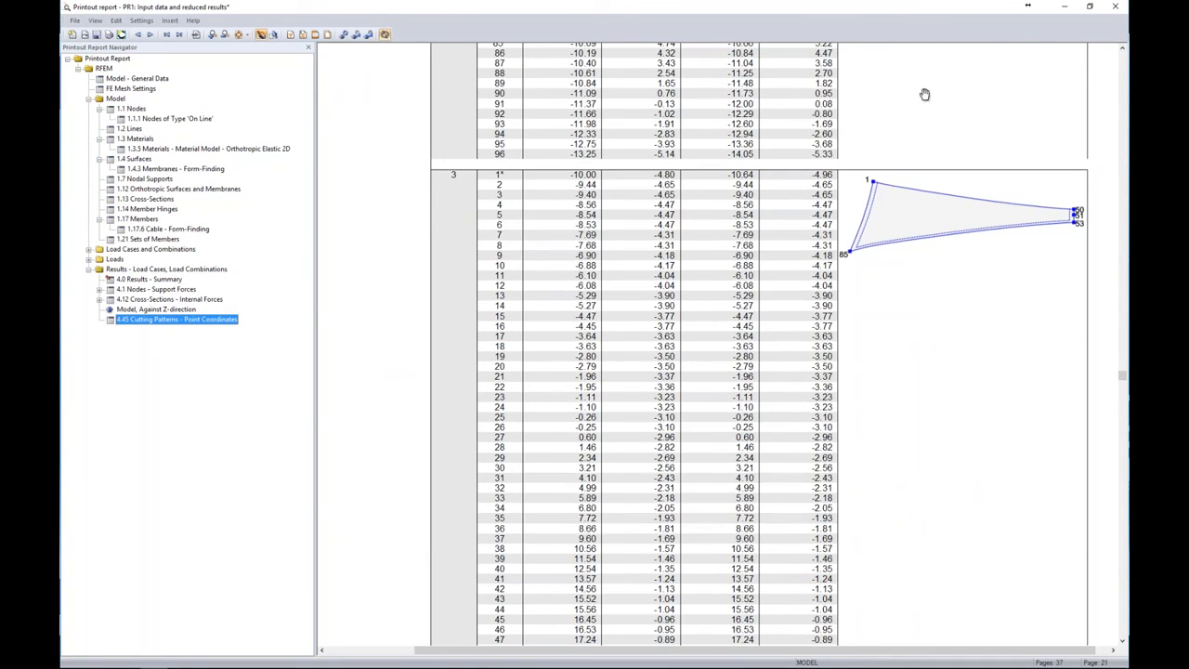
pyautogui.click(1114, 7)
pyautogui.click(593, 353)
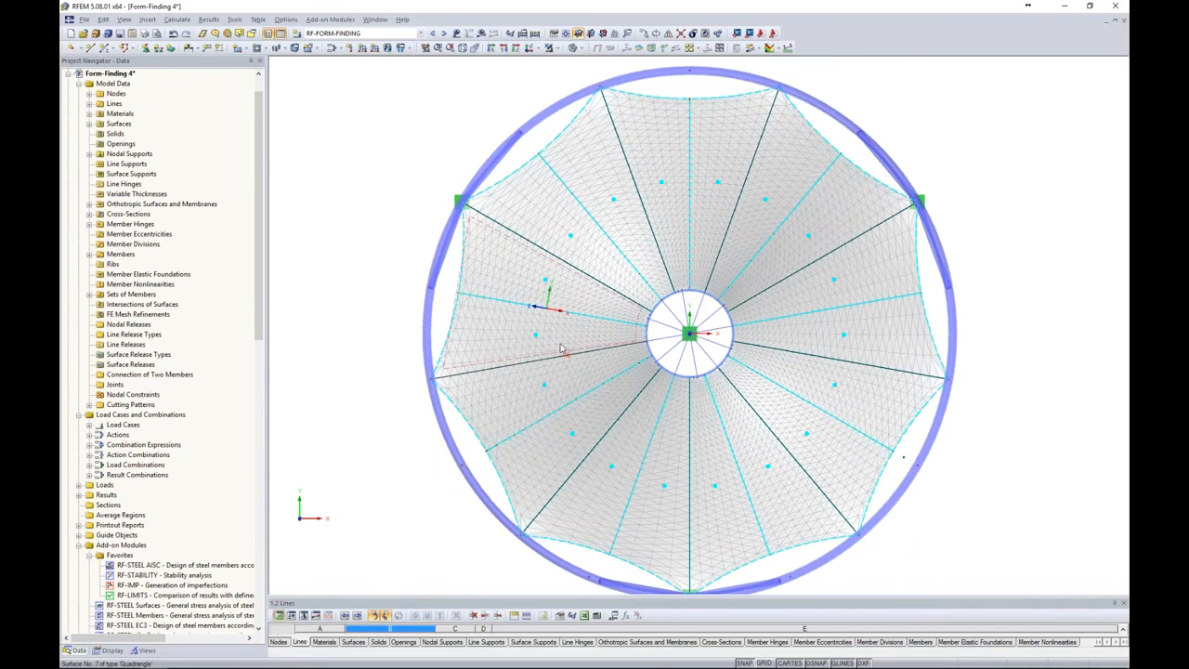
# Return the model to a 3D view, start an export in the ASCII Format - Cutting Patterns format, and show its cutting pattern settings
pyautogui.scroll(-3, 594, 353)
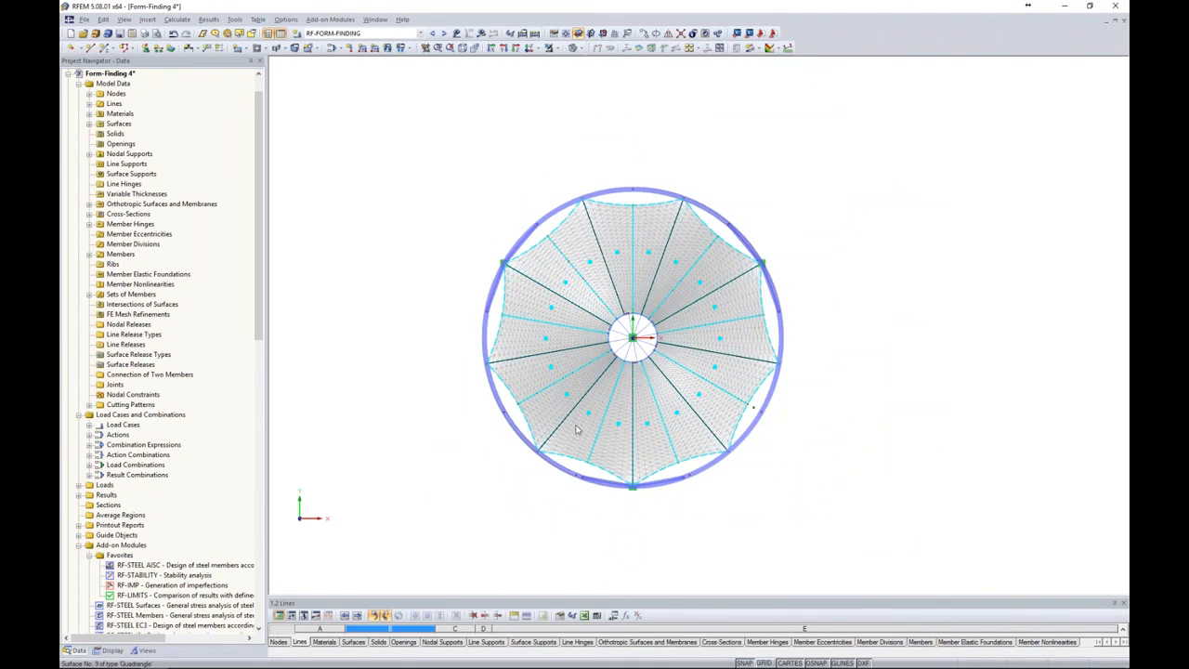
pyautogui.keyDown('ctrl'); pyautogui.moveTo(533, 484); pyautogui.dragTo(566, 231, button='middle'); pyautogui.keyUp('ctrl')
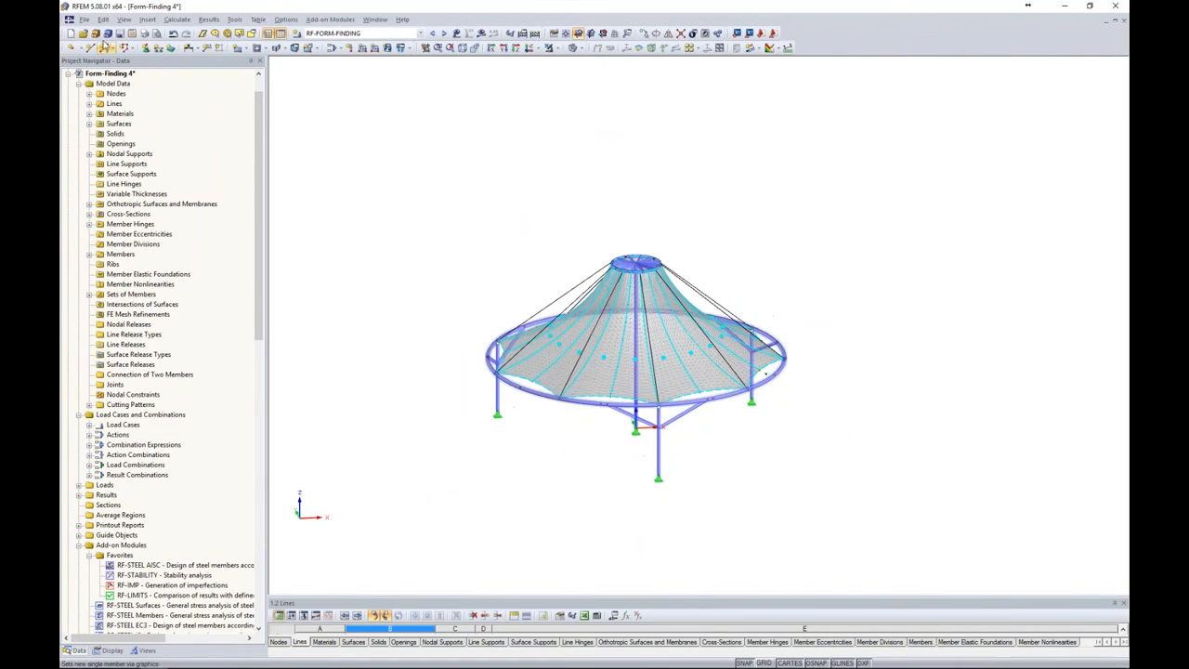
pyautogui.click(83, 19)
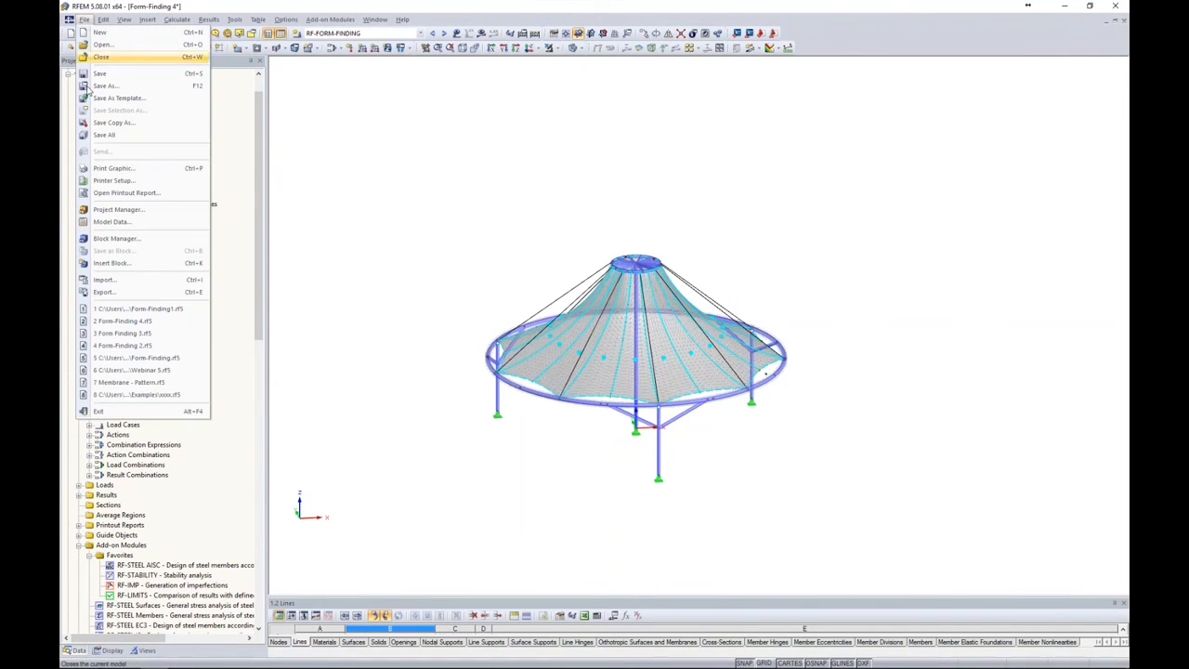
pyautogui.click(103, 292)
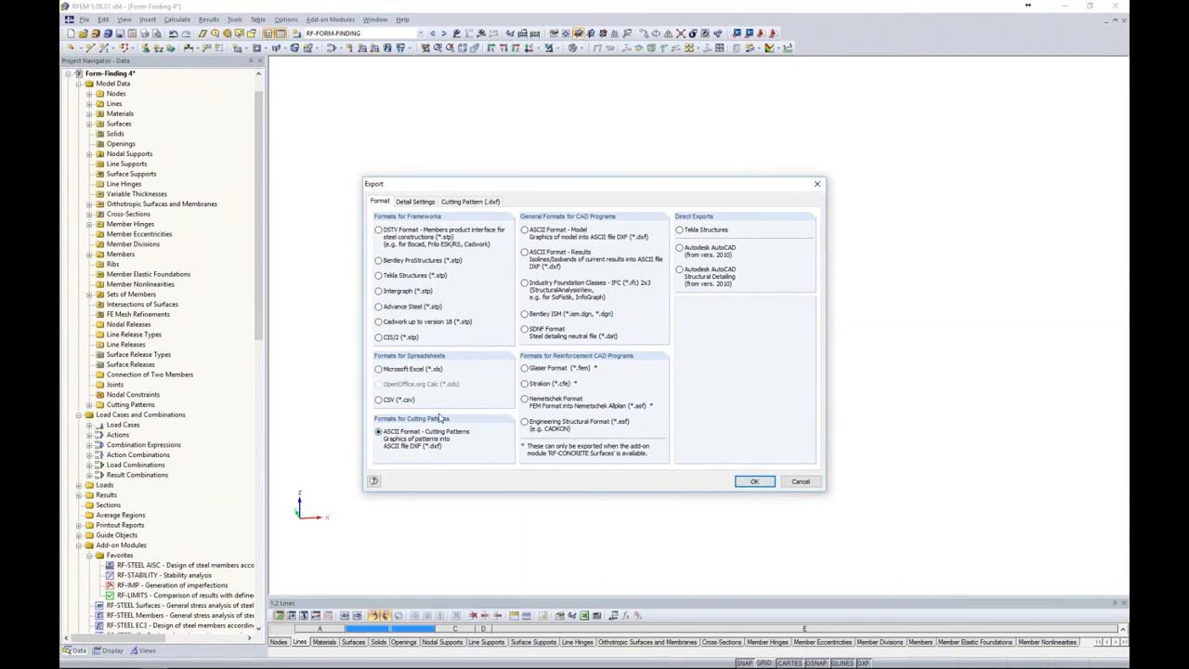
pyautogui.click(471, 202)
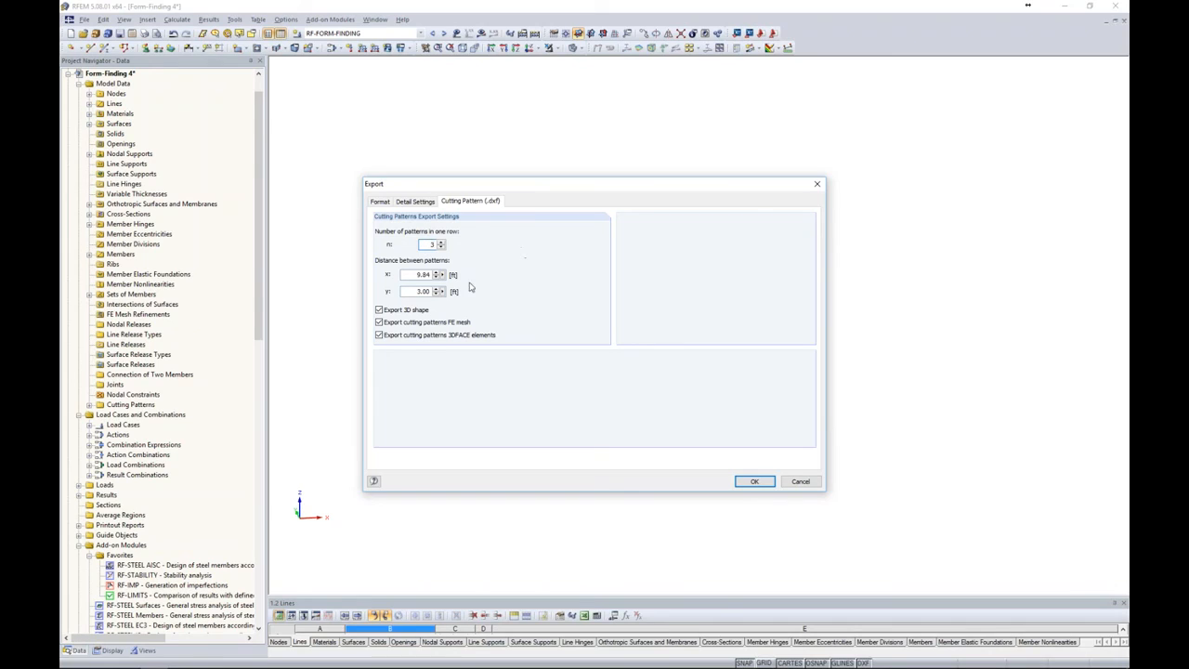
# Set the x distance between patterns to 3 ft and export the cutting patterns as Form-Finding 4.dxf
pyautogui.doubleClick(412, 274)
pyautogui.write('3')
pyautogui.press('Tab')
pyautogui.press('Tab')
pyautogui.click(754, 481)
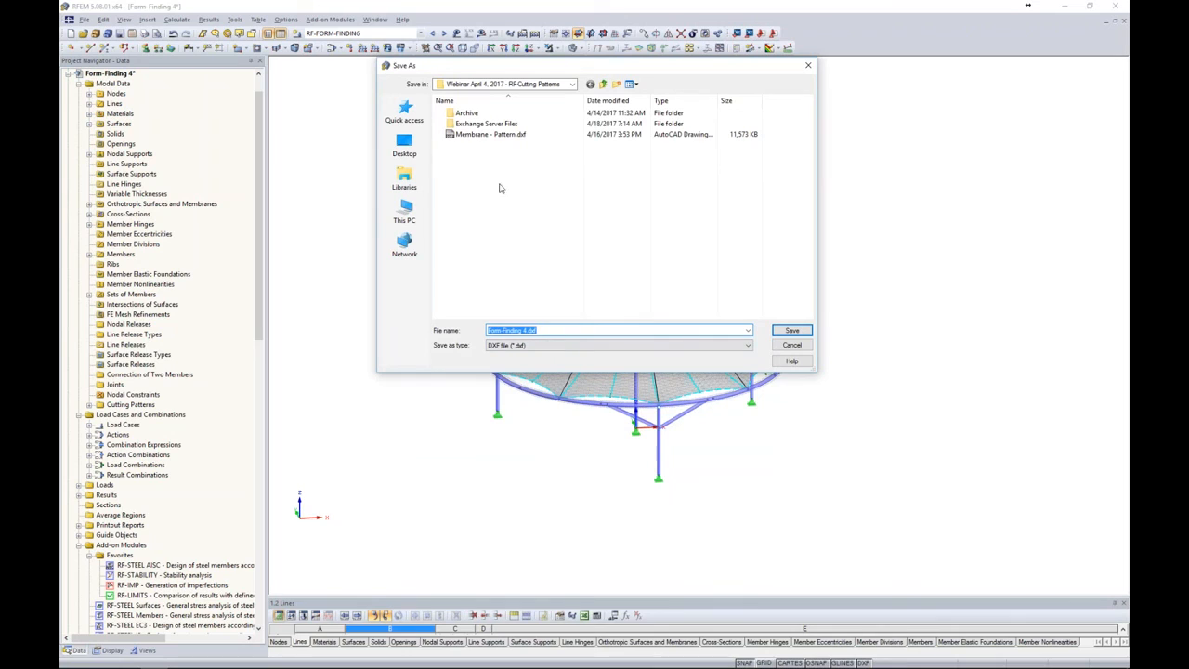
pyautogui.click(791, 329)
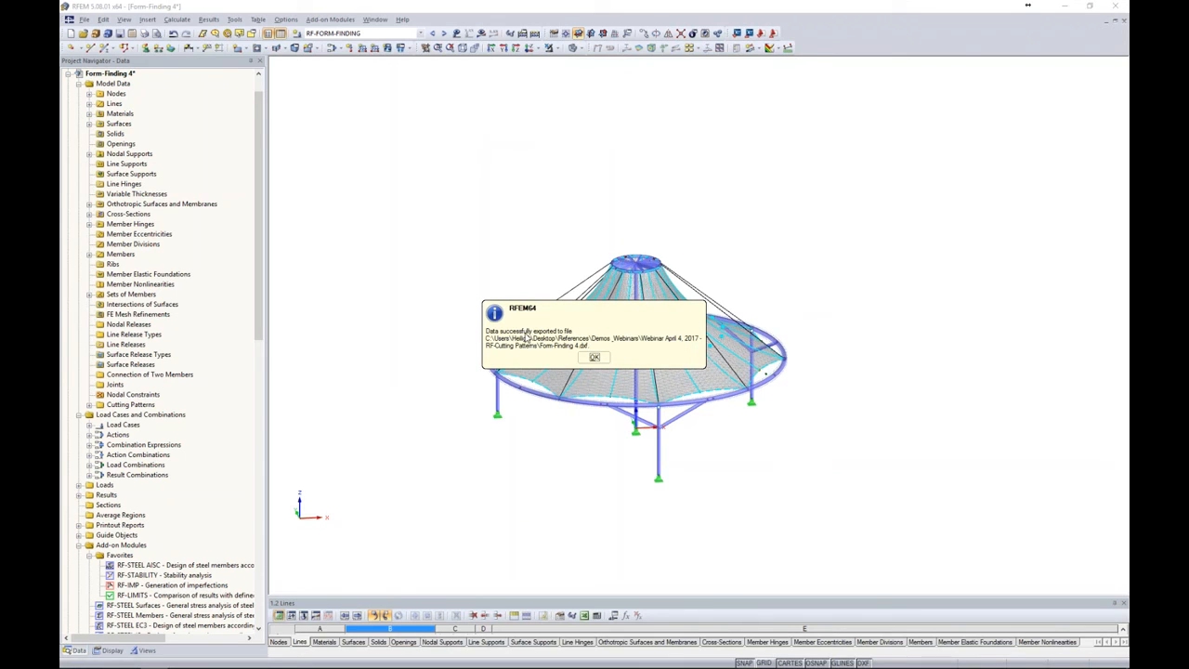
pyautogui.click(594, 358)
# Switch to AutoCAD, open the recent drawing Membrane - Pattern, and view the 3D membrane beside its flattened patterns
pyautogui.moveTo(400, 662)
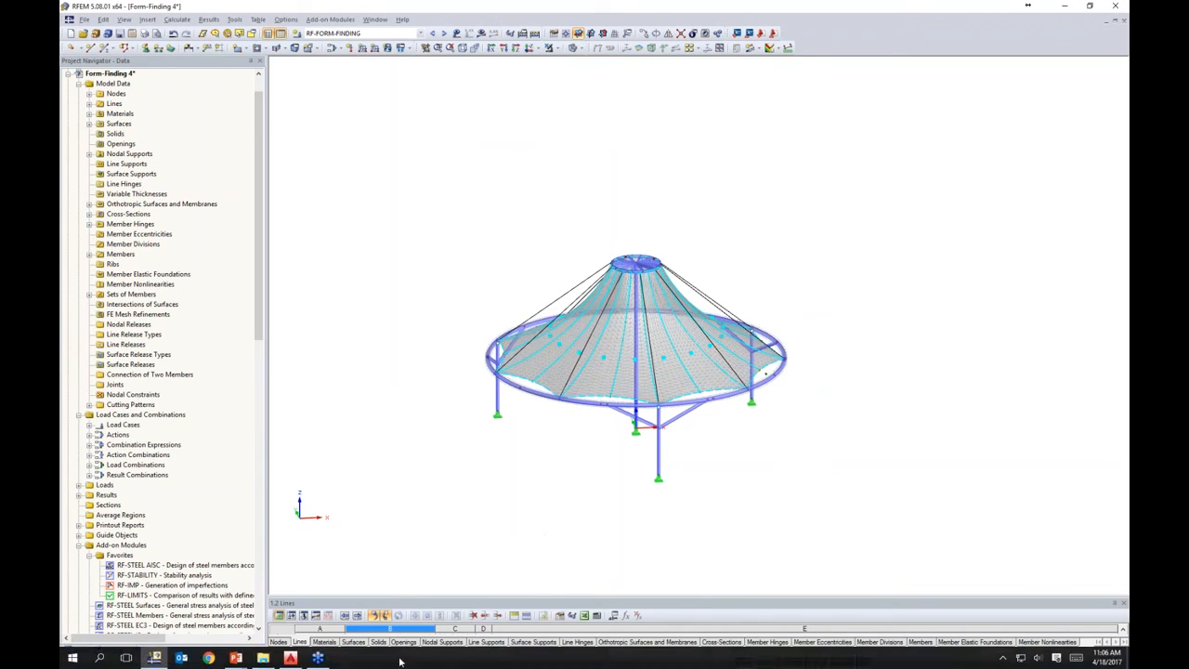
pyautogui.click(295, 662)
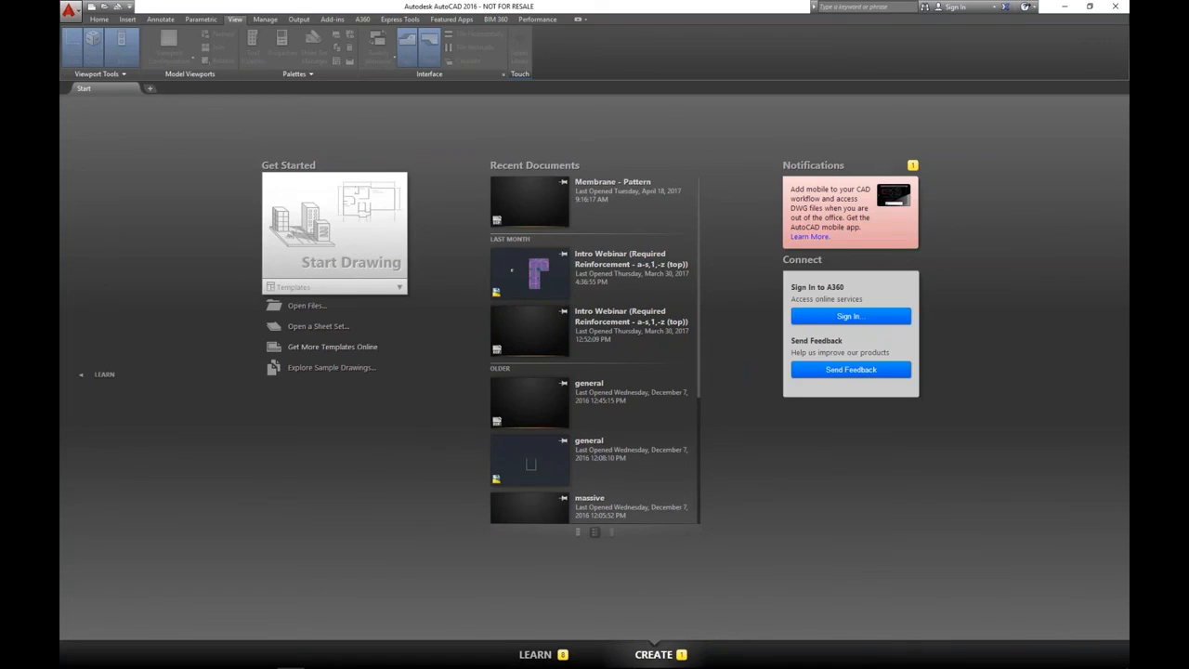
pyautogui.click(537, 202)
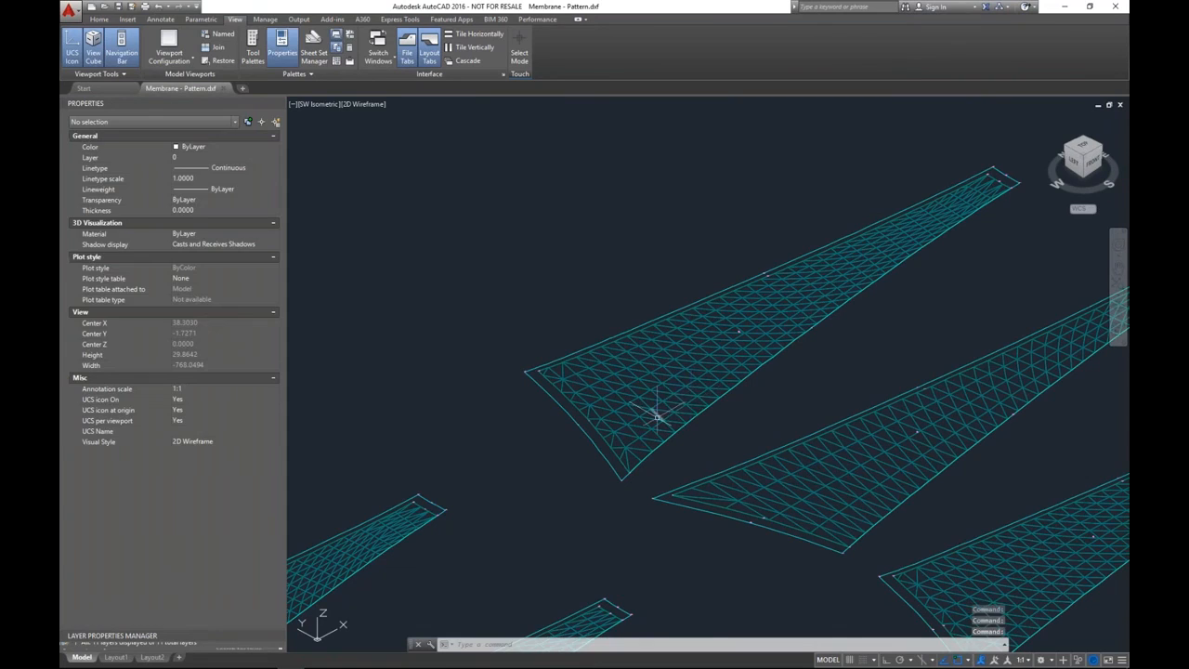
pyautogui.scroll(-6, 656, 413)
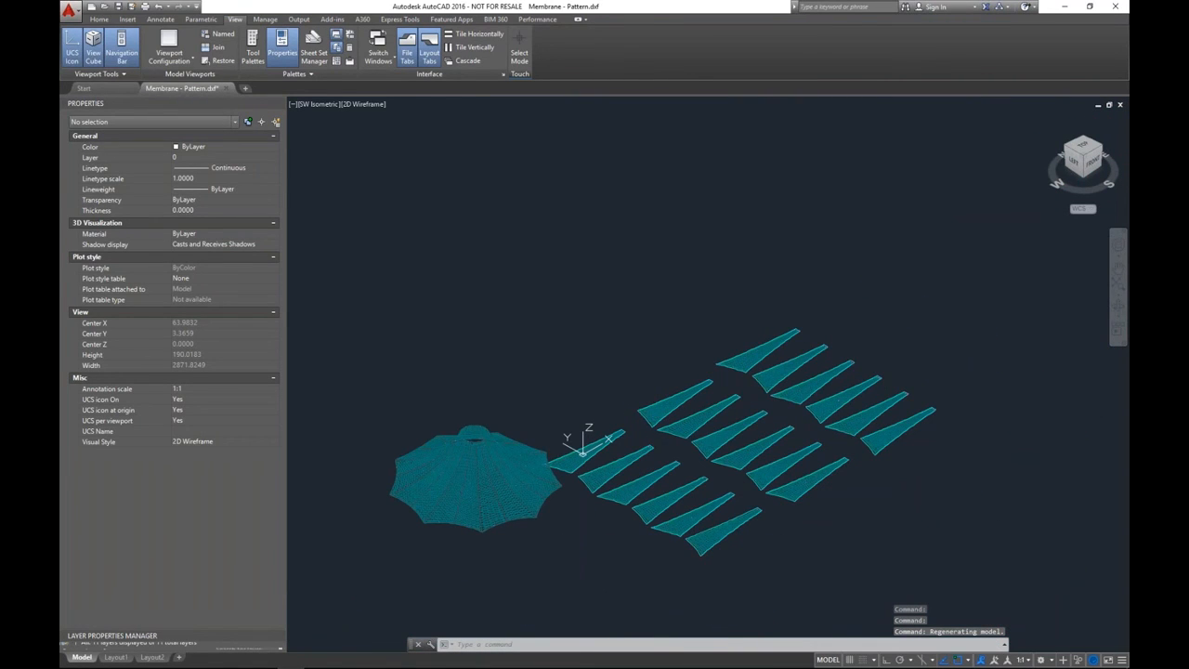
pyautogui.keyDown('shift'); pyautogui.moveTo(585, 544); pyautogui.dragTo(577, 386, button='middle'); pyautogui.keyUp('shift')
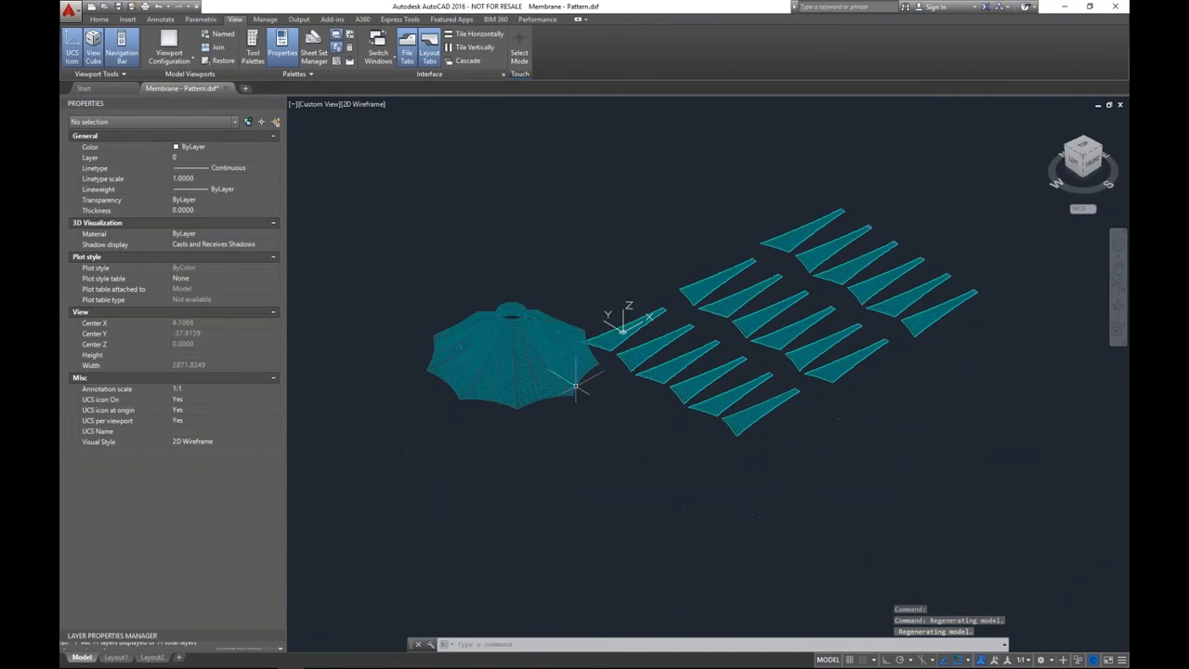
pyautogui.scroll(2, 521, 353)
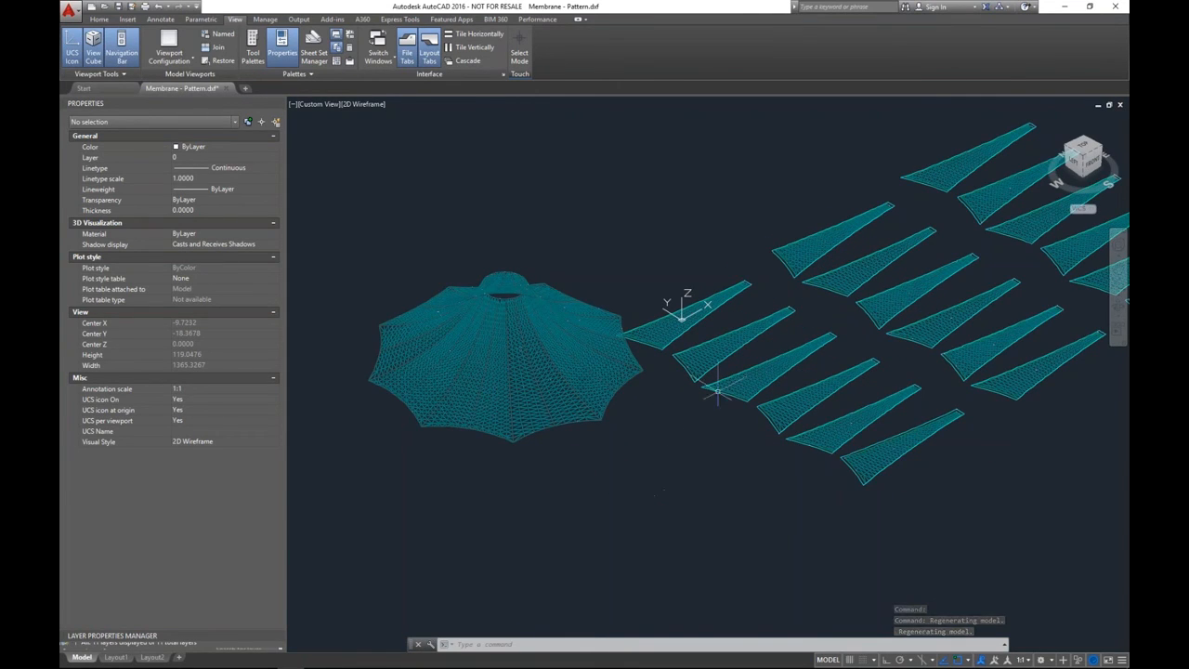
pyautogui.keyDown('shift'); pyautogui.moveTo(692, 492); pyautogui.dragTo(705, 371, button='middle'); pyautogui.keyUp('shift')
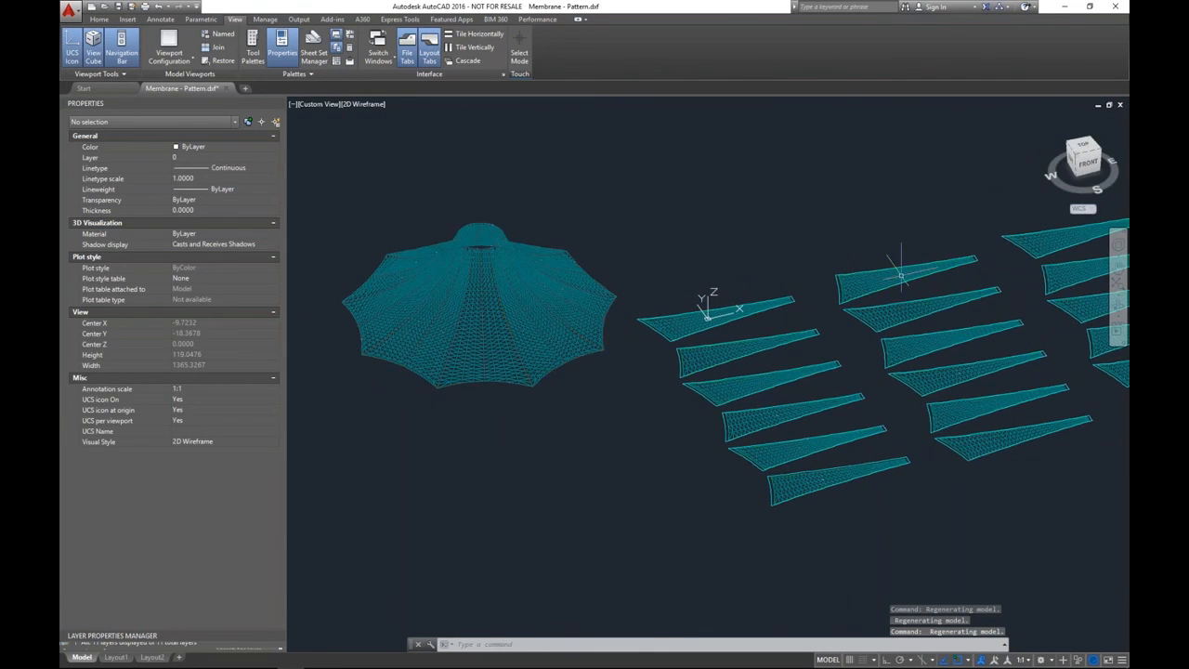
# Examine pattern 2 up close, including its number label, FE mesh and the outer allowance outline along its edges
pyautogui.scroll(5, 896, 269)
pyautogui.scroll(8, 754, 302)
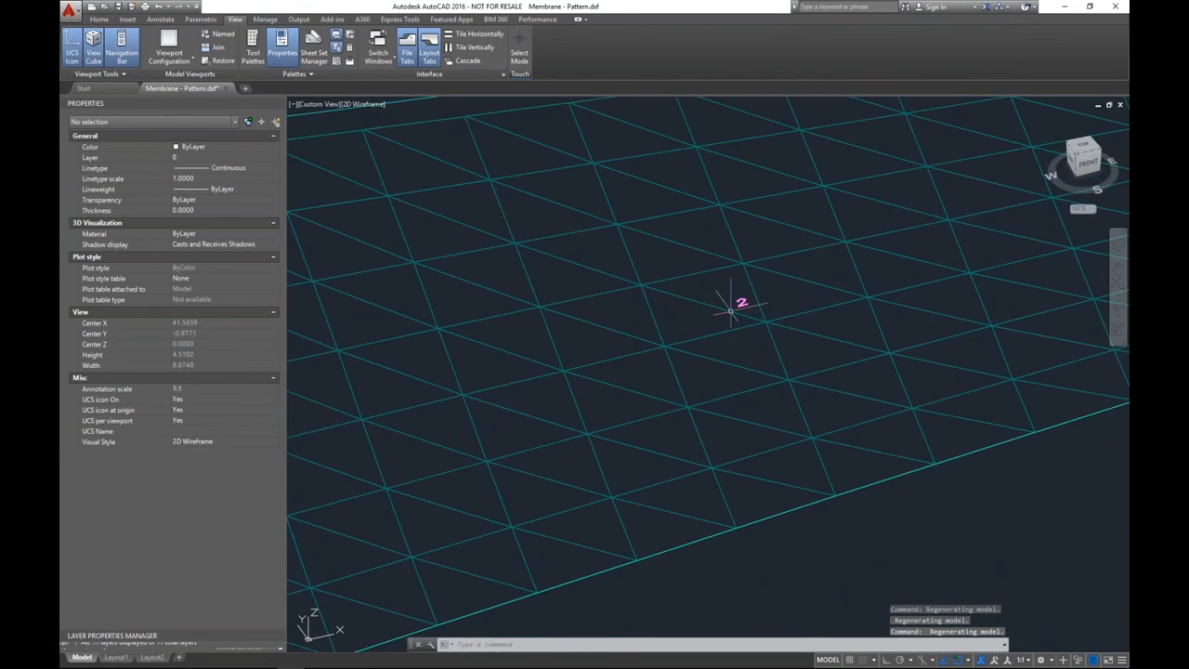
pyautogui.scroll(-4, 740, 301)
pyautogui.moveTo(716, 438); pyautogui.dragTo(886, 433, button='middle')
pyautogui.moveTo(604, 477); pyautogui.dragTo(676, 510, button='middle')
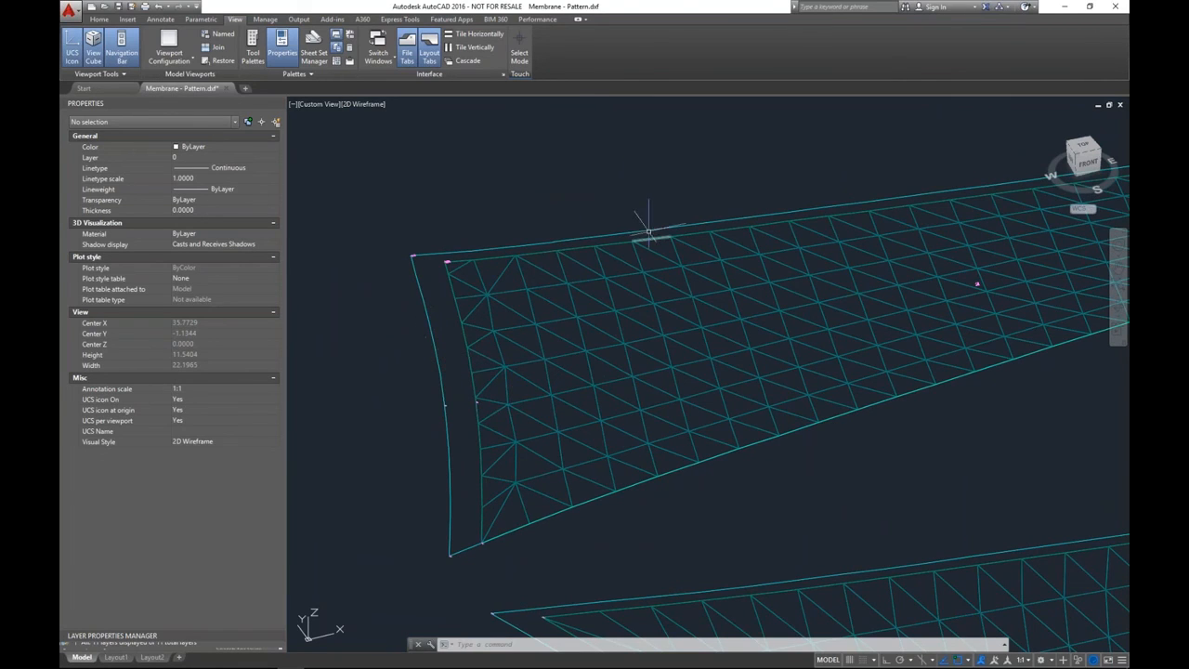
pyautogui.moveTo(883, 326); pyautogui.dragTo(507, 398, button='middle')
# Survey the complete layout of flattened patterns in rows alongside the 3D membrane shape
pyautogui.scroll(-6, 738, 342)
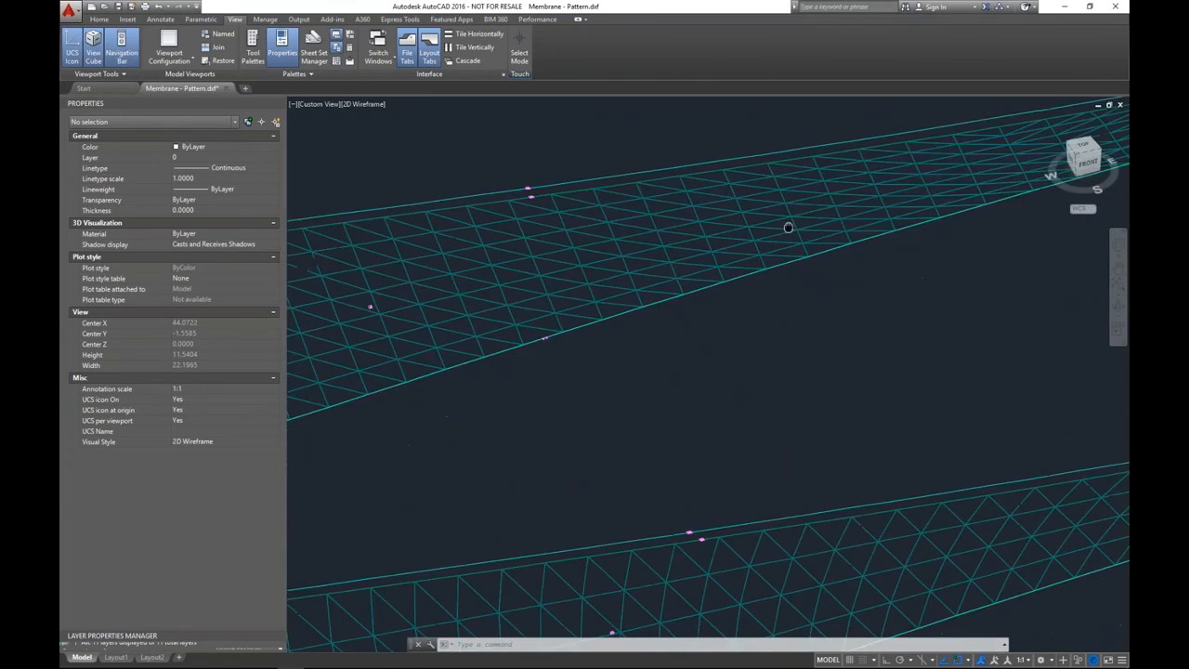
pyautogui.moveTo(786, 321); pyautogui.dragTo(812, 284, button='middle')
pyautogui.scroll(-2, 812, 284)
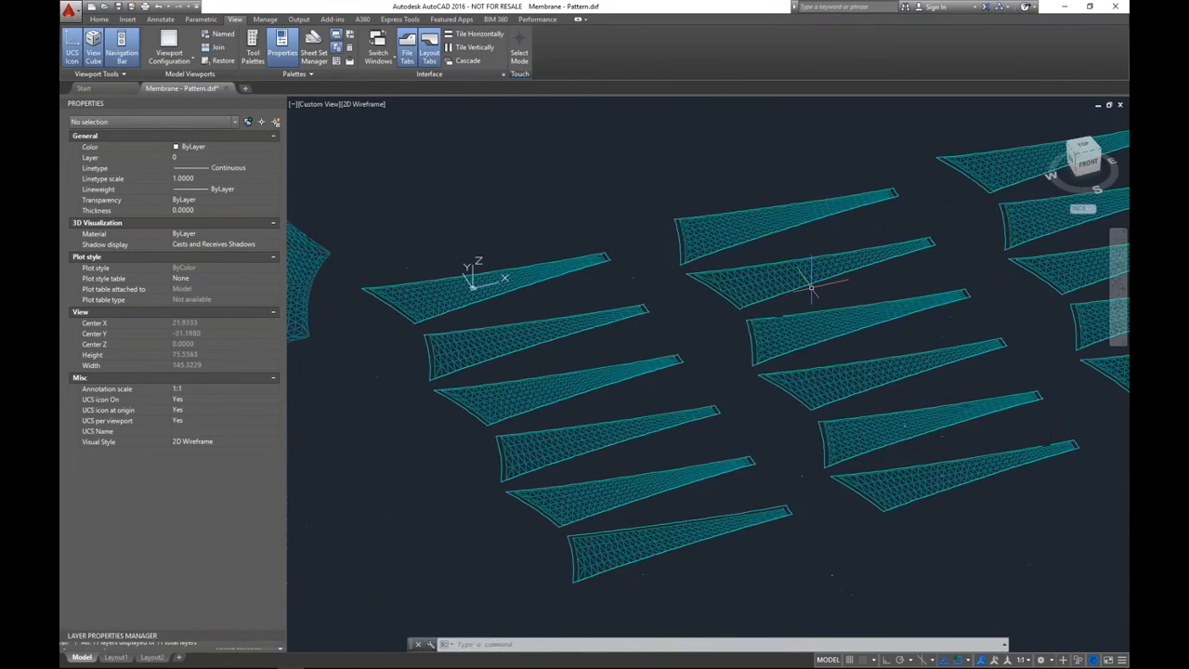
pyautogui.moveTo(721, 557); pyautogui.dragTo(788, 546, button='middle')
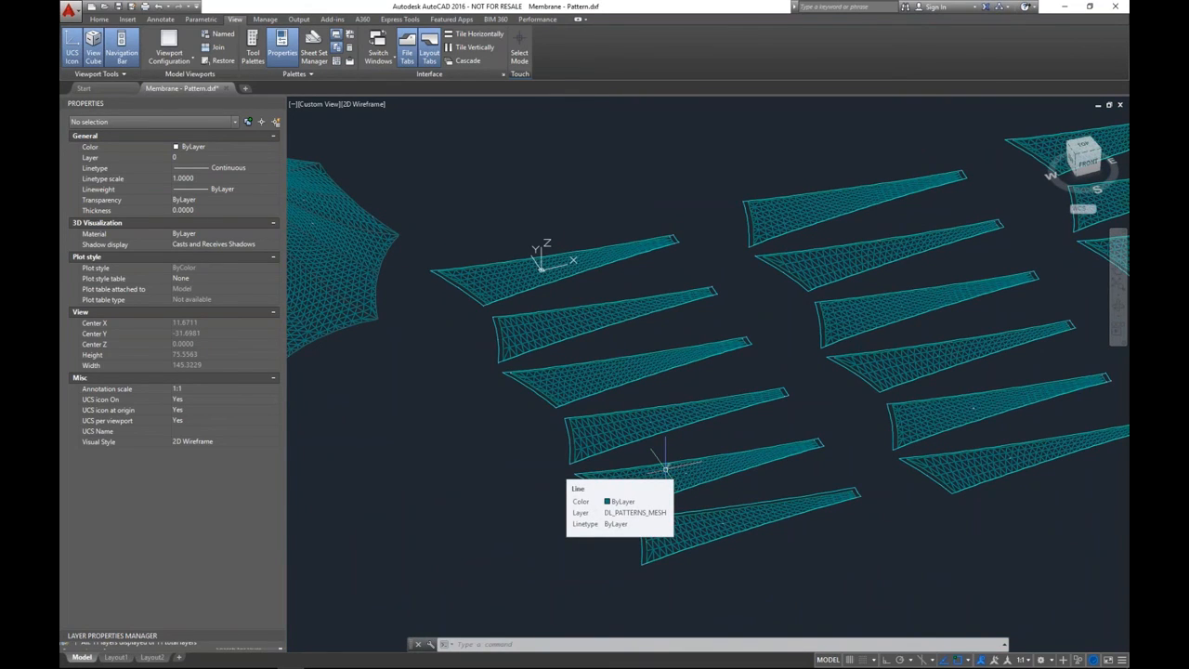
pyautogui.scroll(-4, 665, 469)
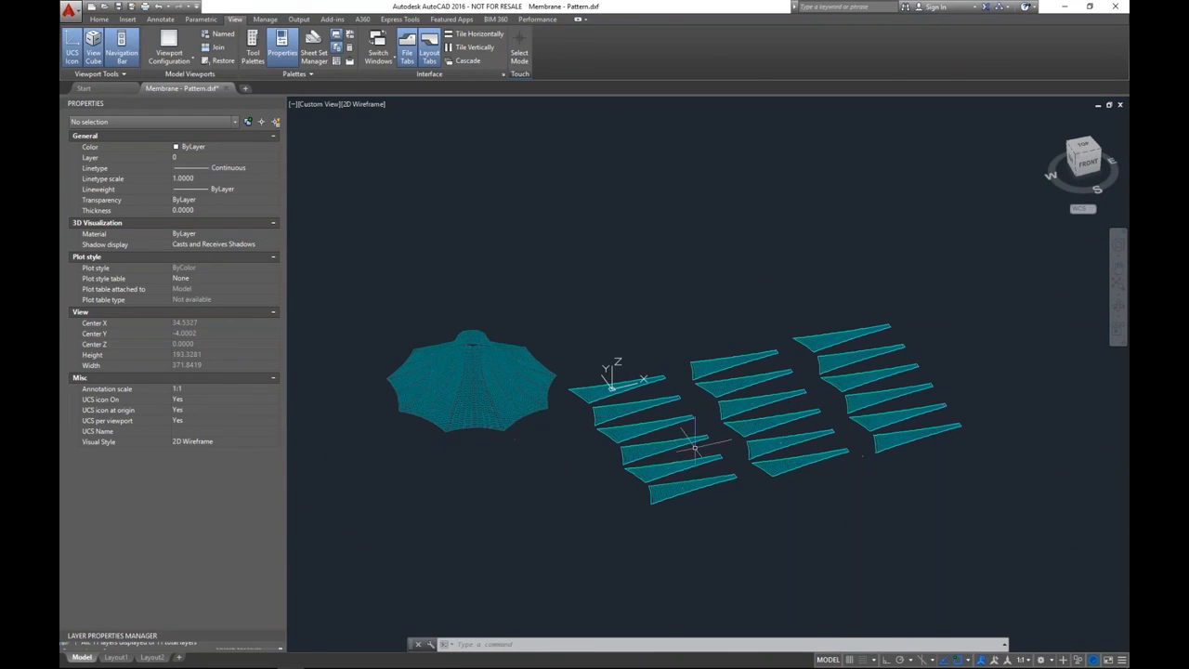
pyautogui.scroll(2, 694, 448)
pyautogui.moveTo(700, 433); pyautogui.dragTo(757, 371, button='middle')
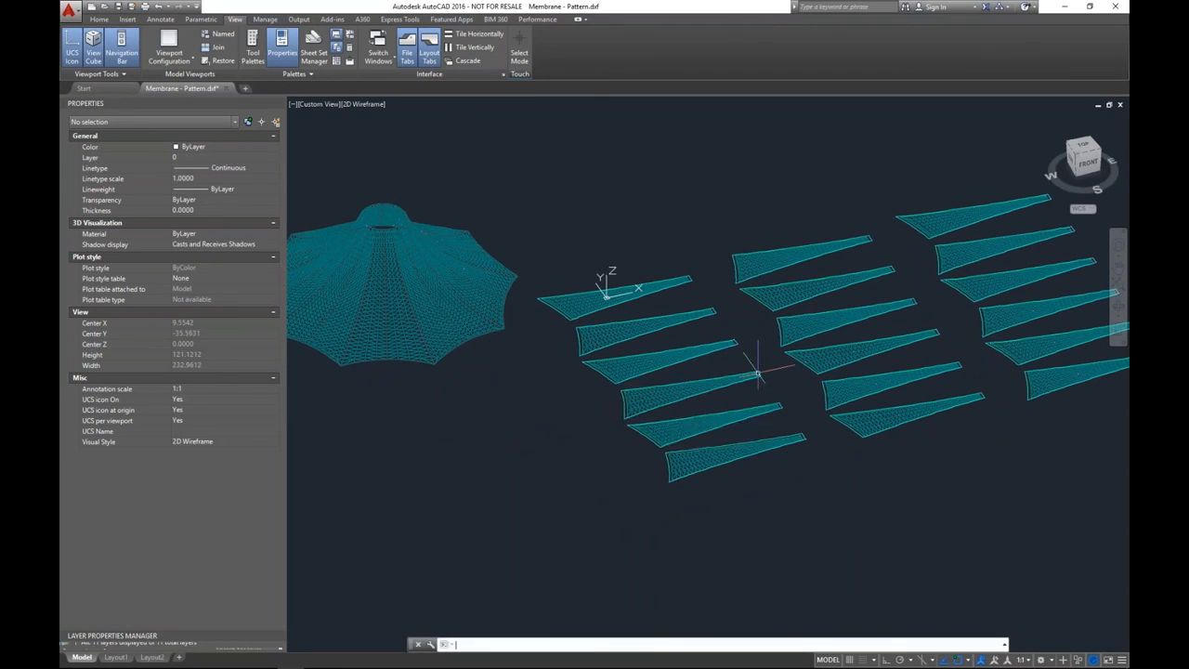
# Switch to the running PowerPoint slide show and advance to the More Information slide
pyautogui.press('super+Tab')
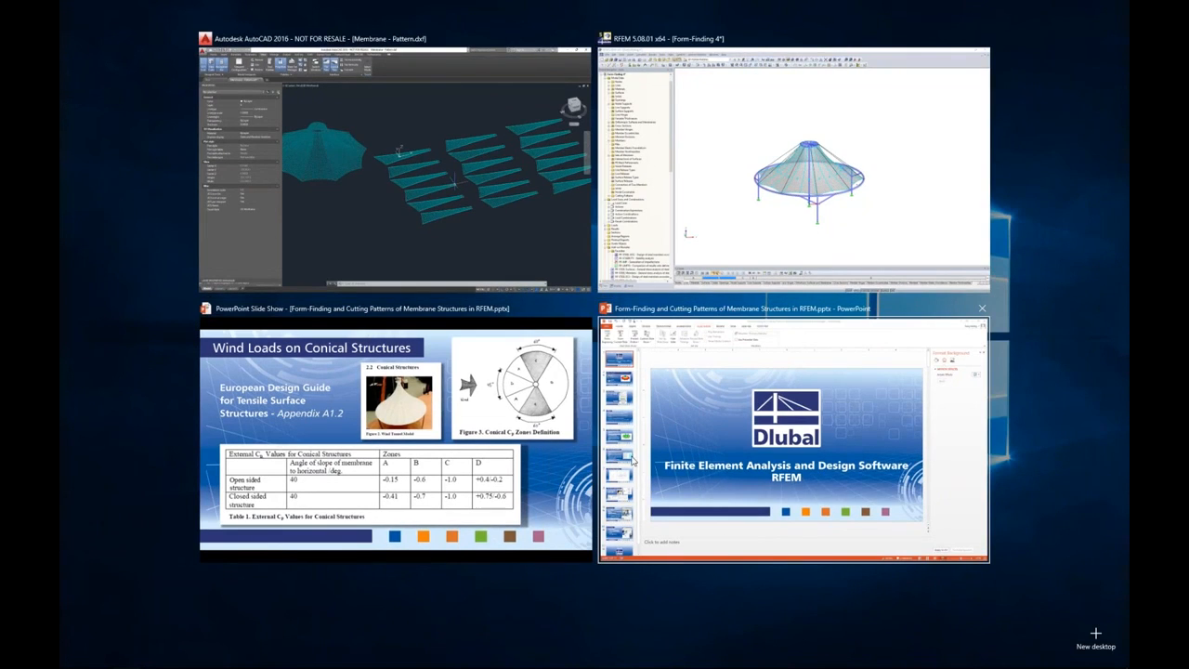
pyautogui.click(546, 441)
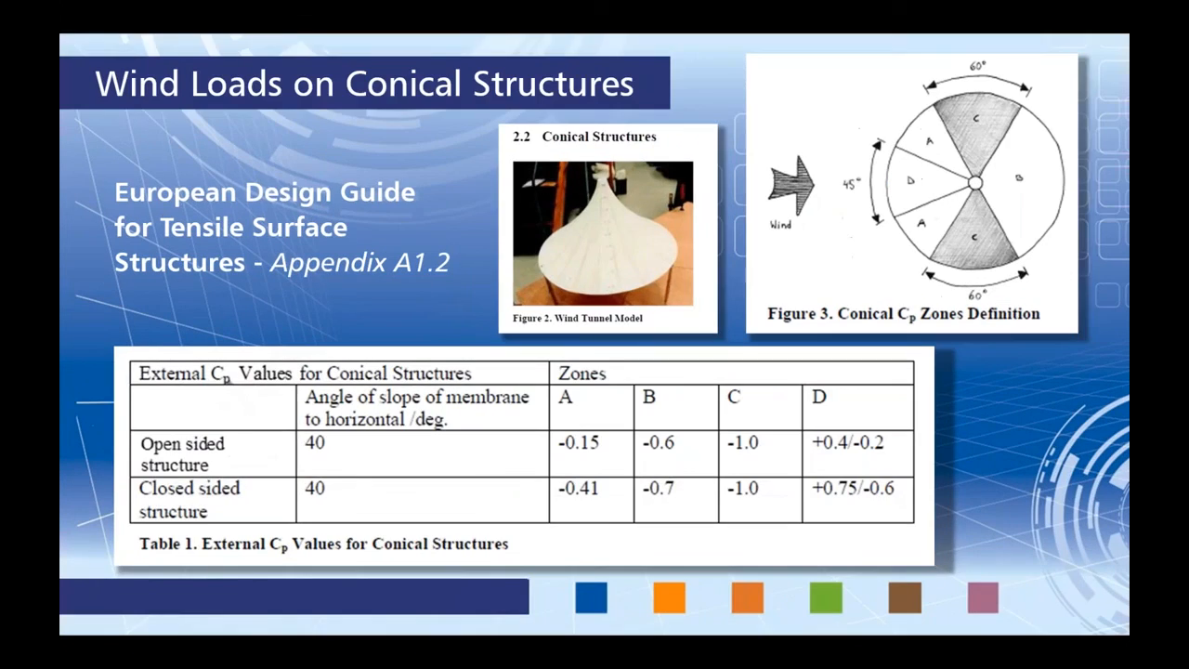
pyautogui.press('Right')
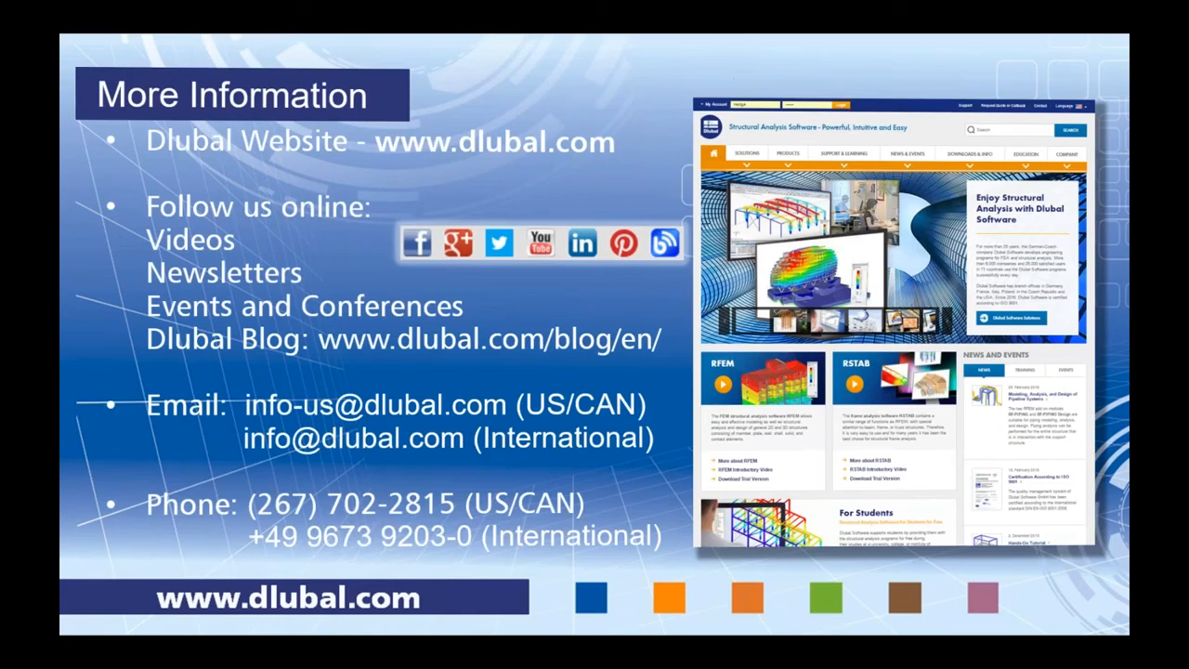